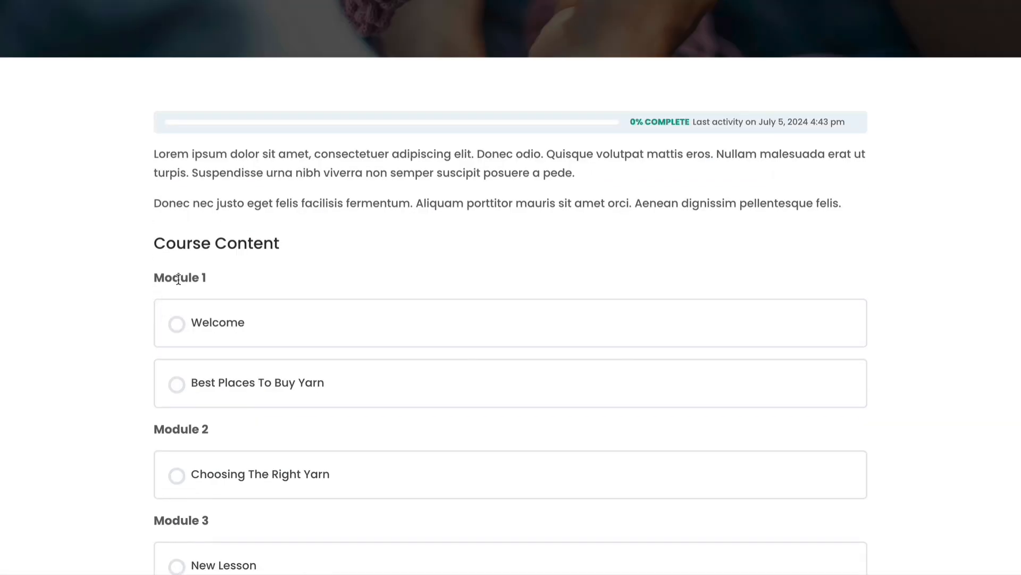
Step: Open the Welcome lesson of Knit Like A PRO and collapse then re-expand the lesson sidebar
scroll(56, 469, "down", 1)
scroll(63, 450, "down", 1)
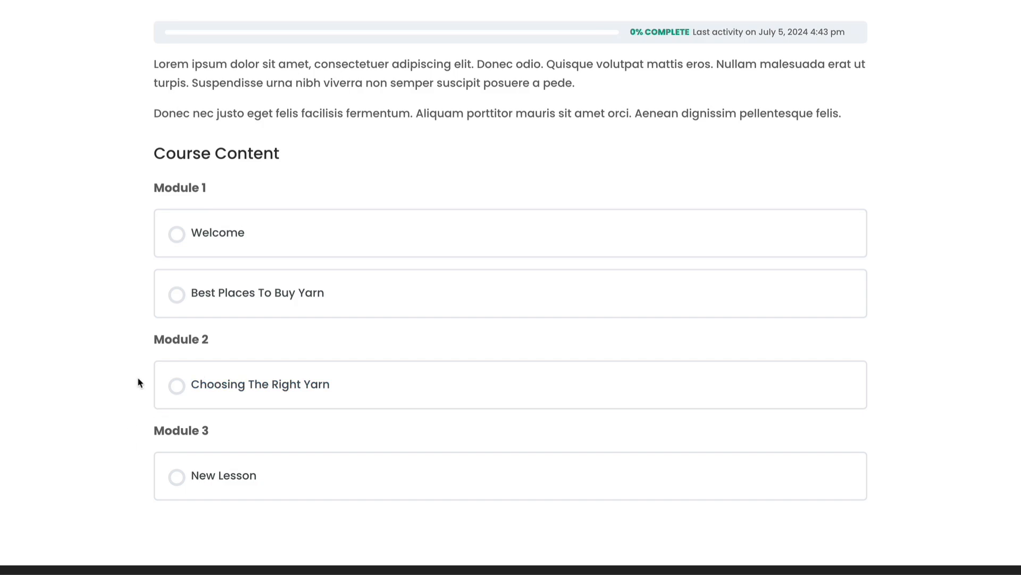
left_click(231, 234)
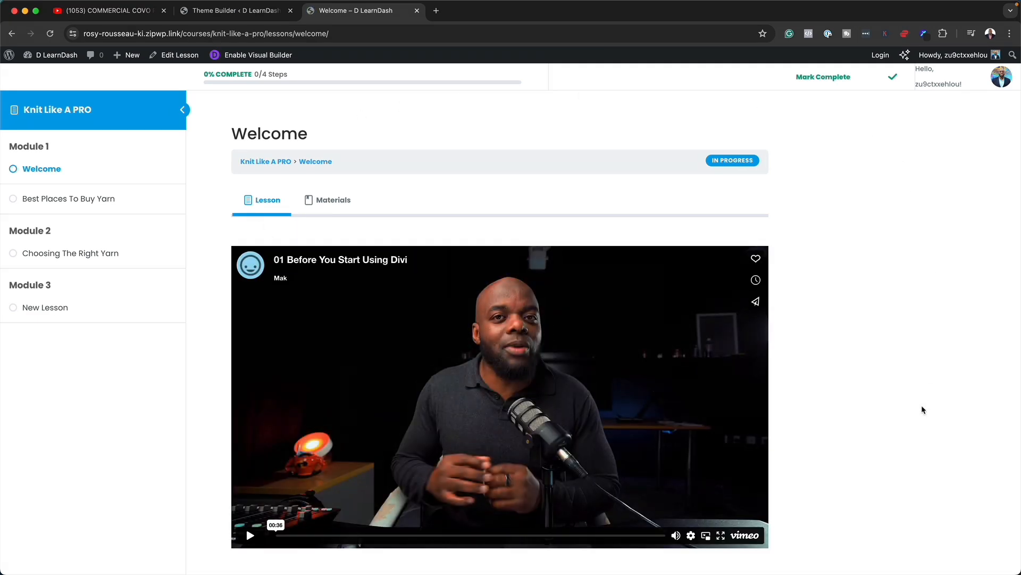
left_click(183, 110)
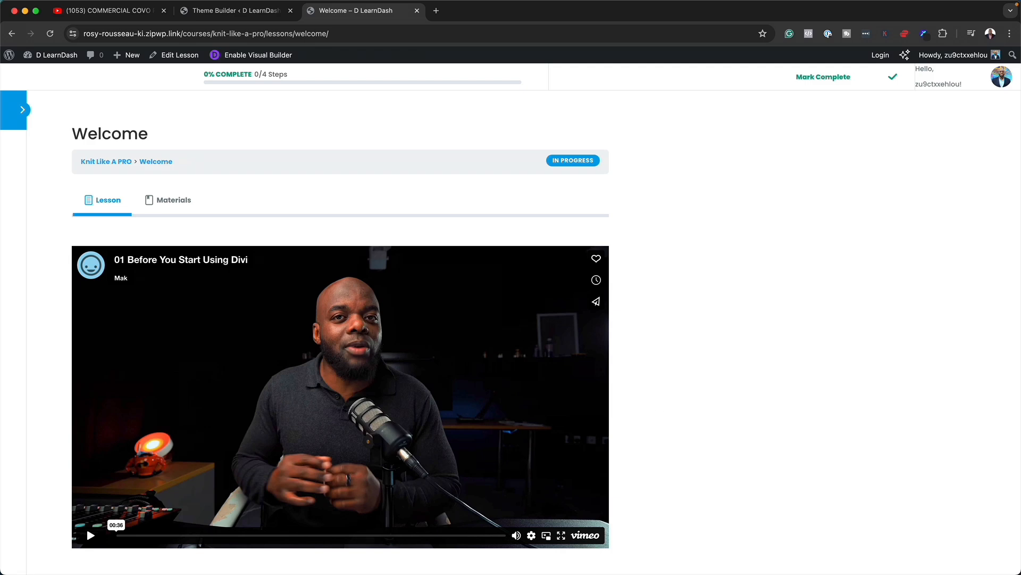
left_click(24, 111)
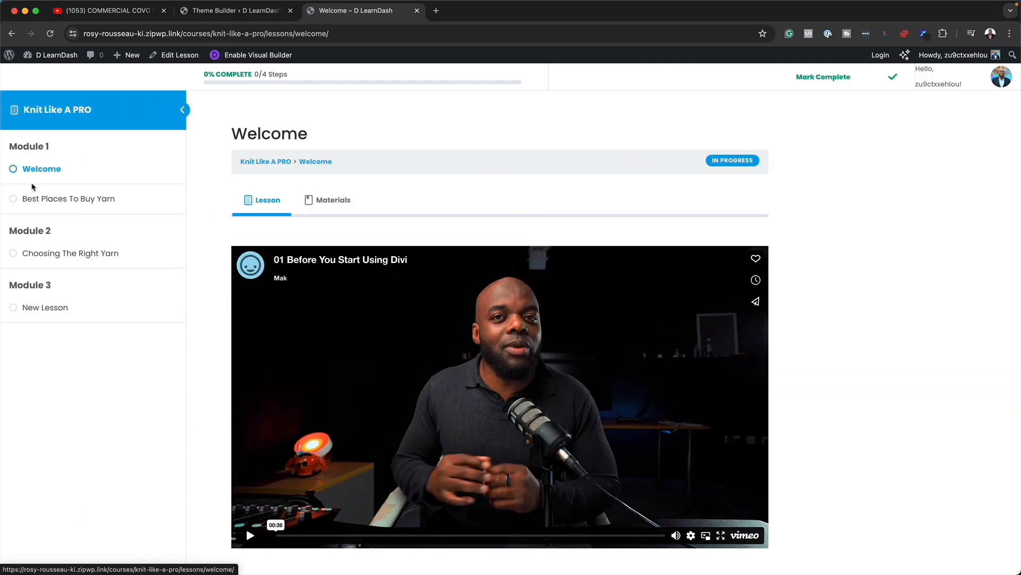
Step: Mark Best Places To Buy Yarn complete, then view the Welcome lesson's Materials tab
left_click(98, 204)
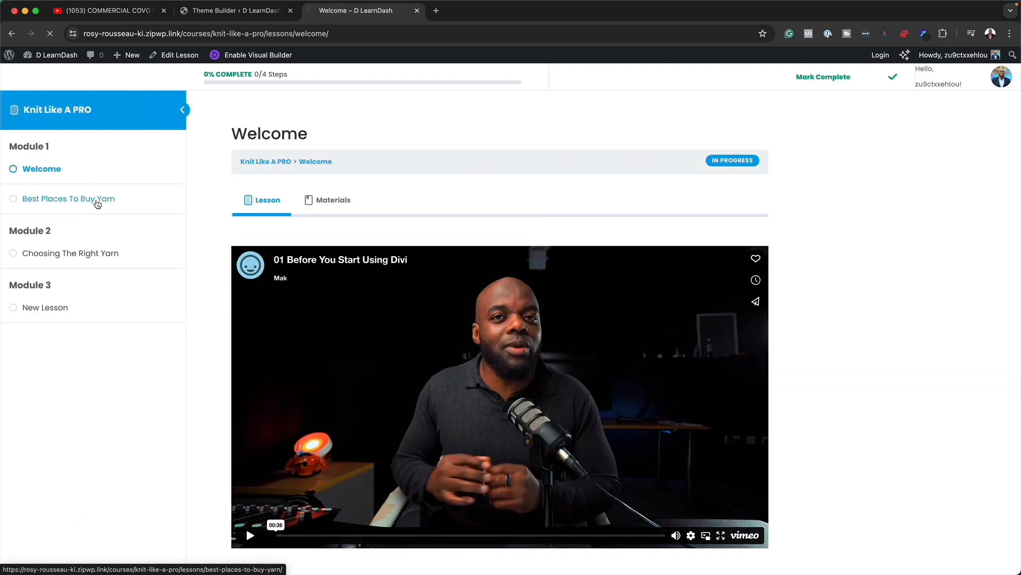
scroll(510, 222, "down", 3)
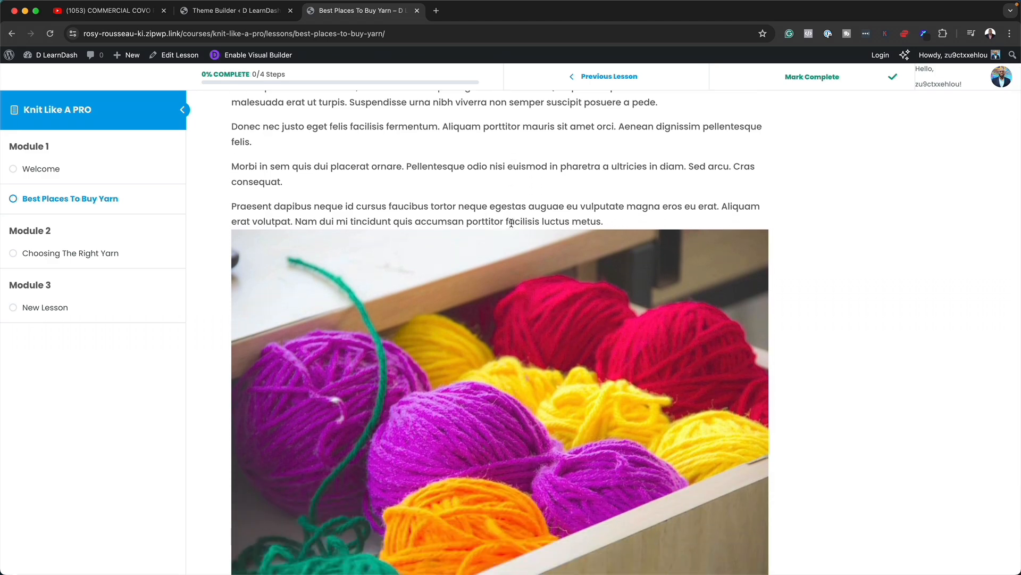
scroll(512, 222, "up", 3)
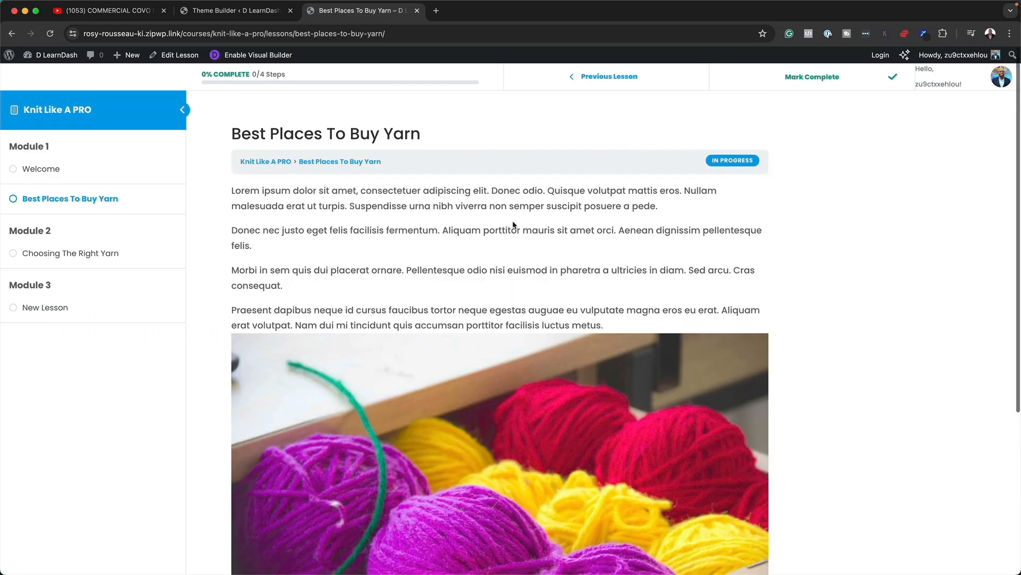
scroll(514, 224, "down", 7)
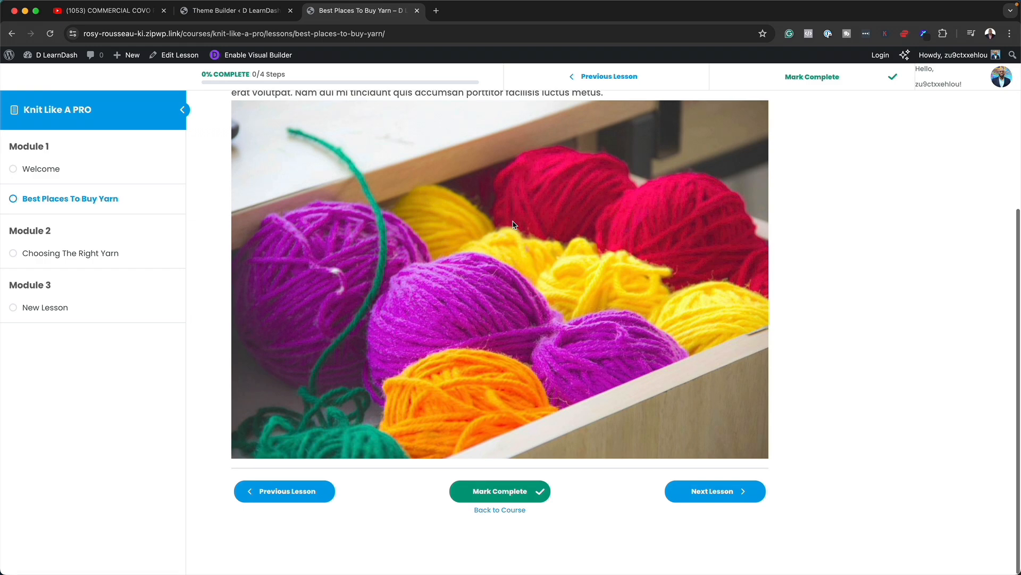
left_click(504, 494)
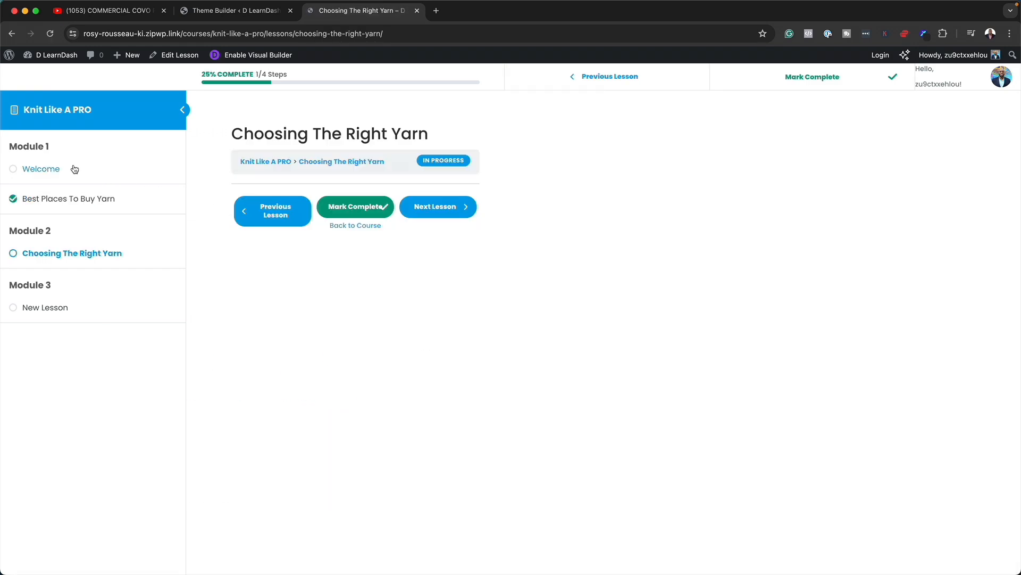
left_click(72, 171)
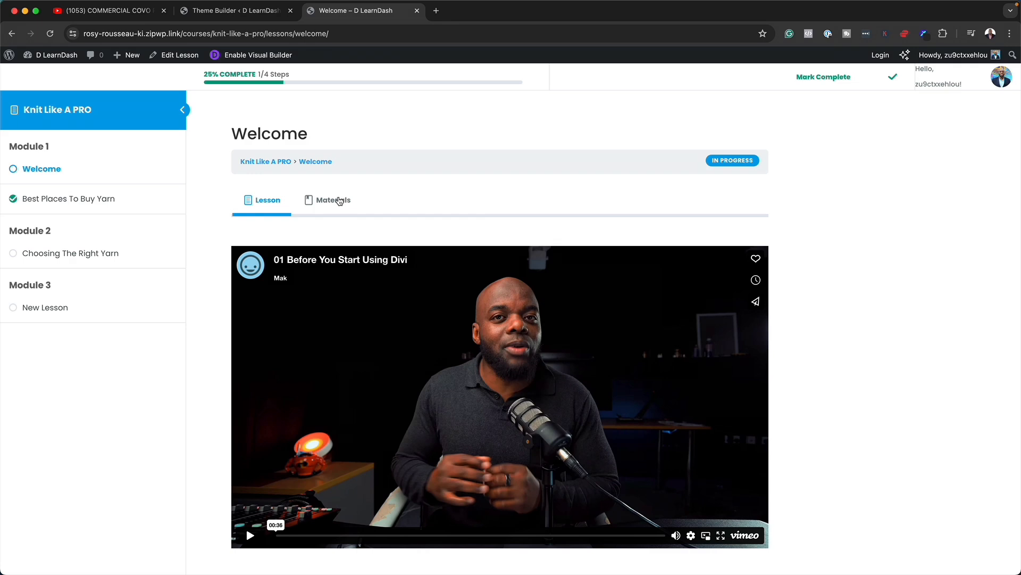
left_click(339, 201)
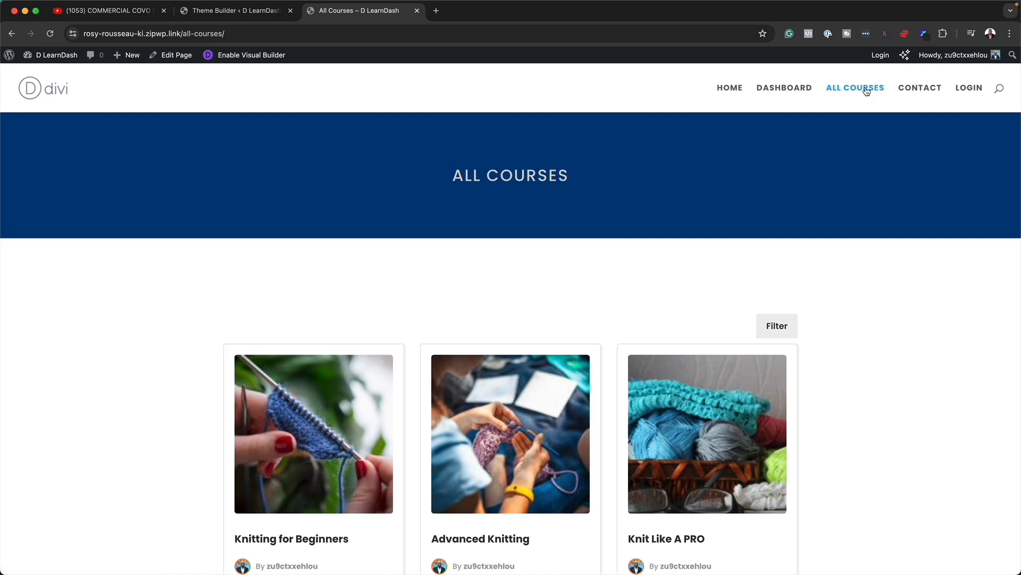
Step: Filter the courses and open Advanced Knitting to see its $197 price and Not Enrolled badge
scroll(919, 342, "down", 3)
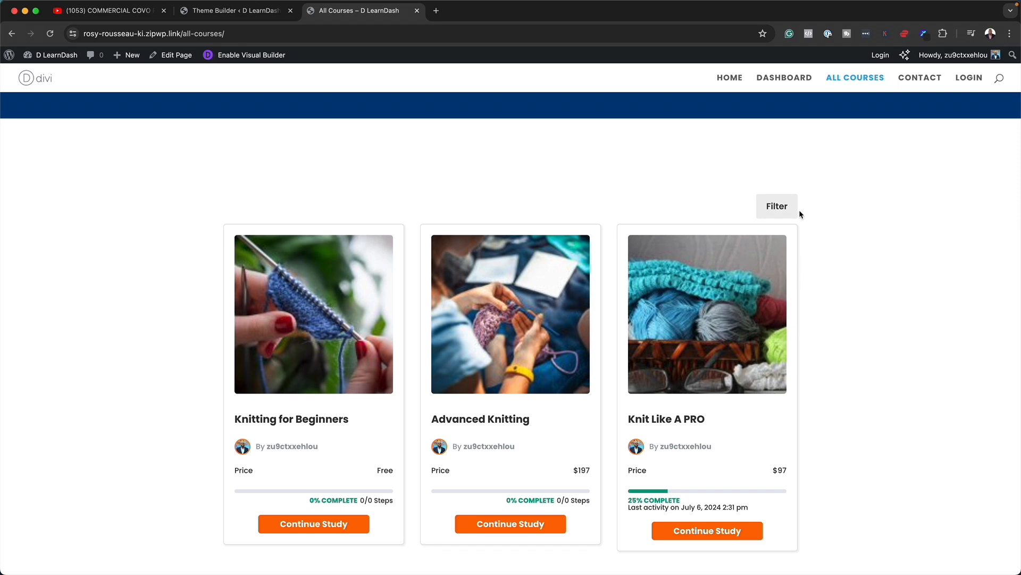
left_click(777, 207)
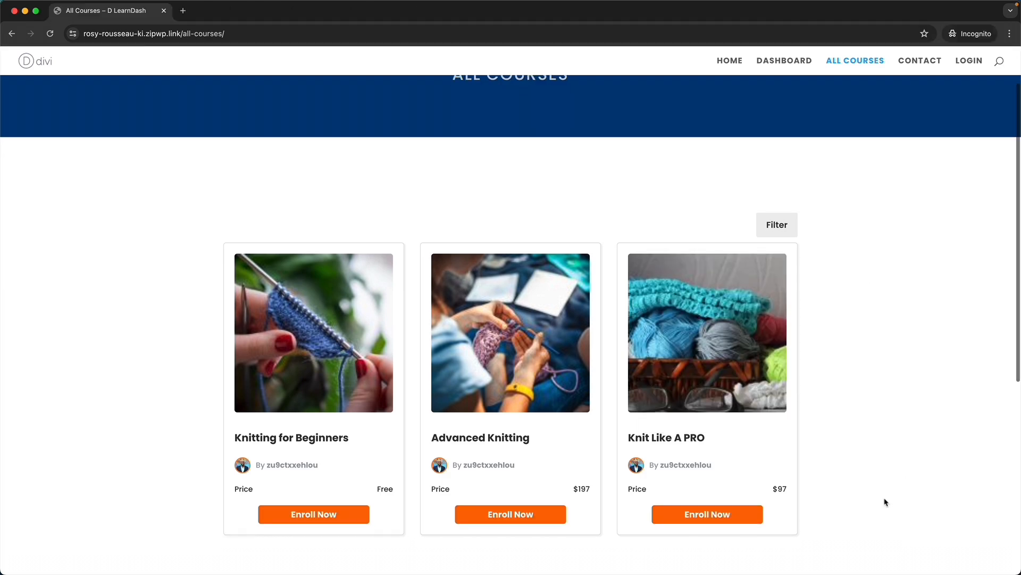
left_click(534, 511)
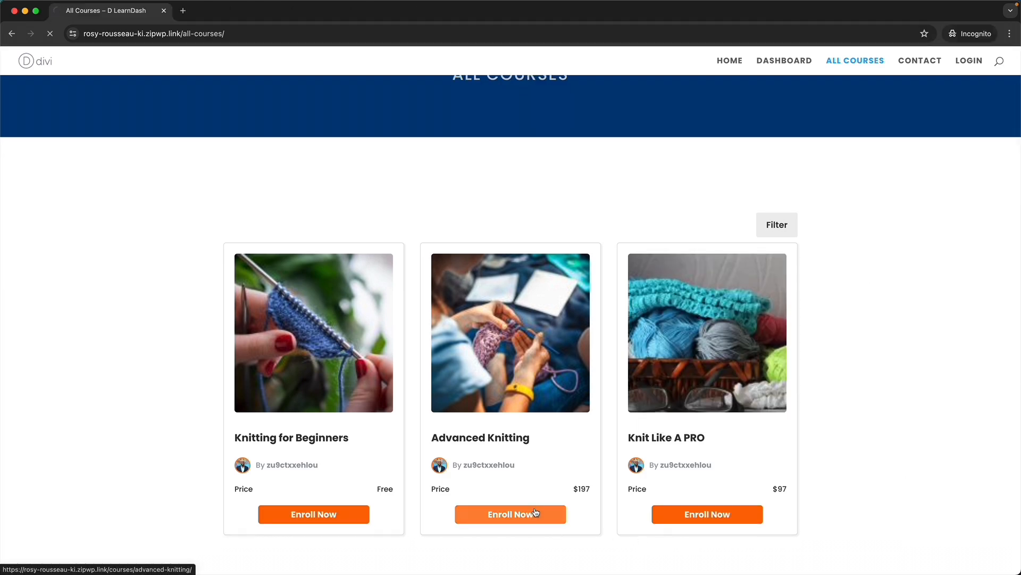
scroll(935, 396, "down", 2)
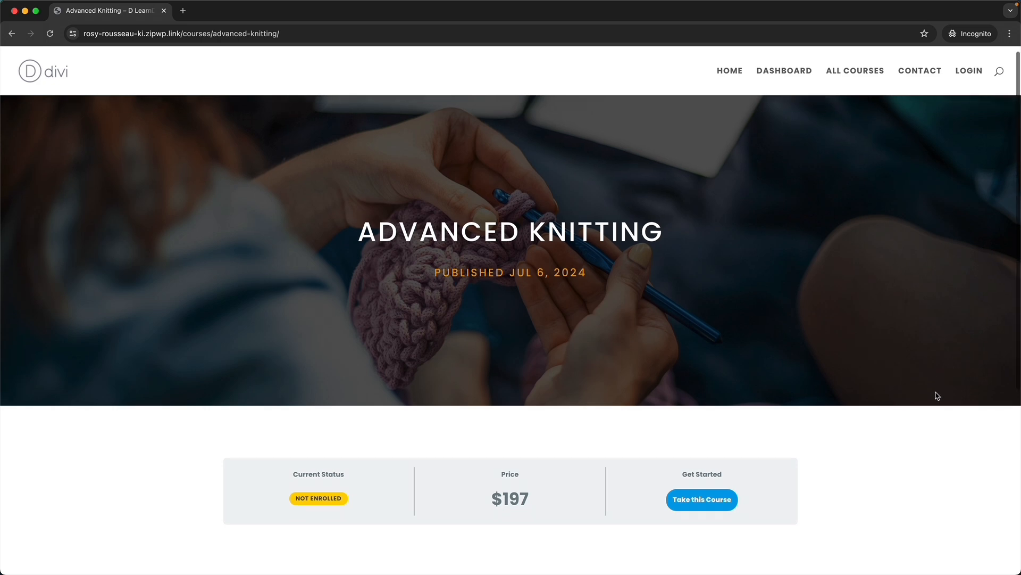
scroll(935, 391, "down", 1)
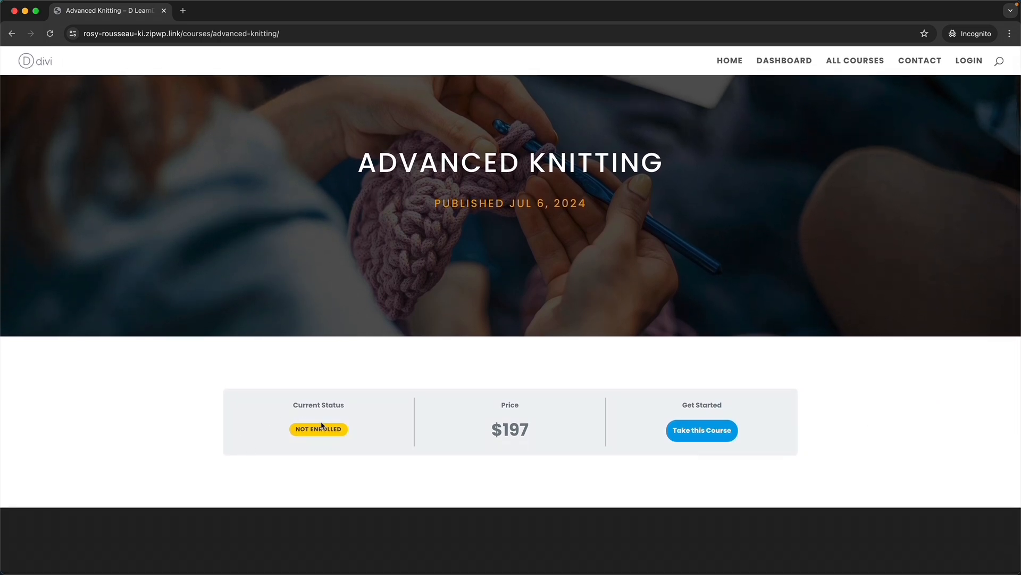
mouse_move(320, 435)
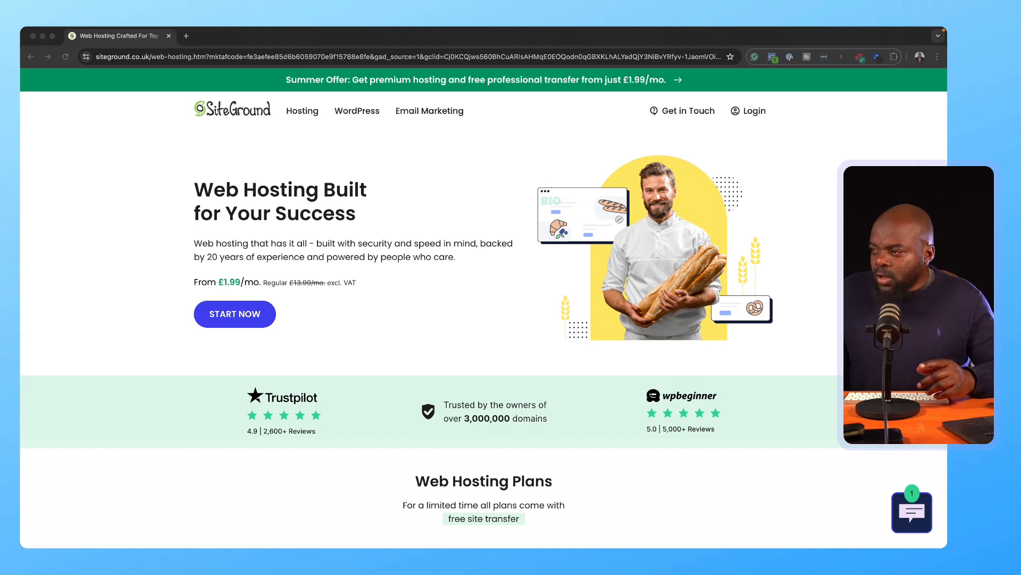
Step: Jump from the SiteGround homepage to the hosting plans and choose GrowBig
left_click(254, 315)
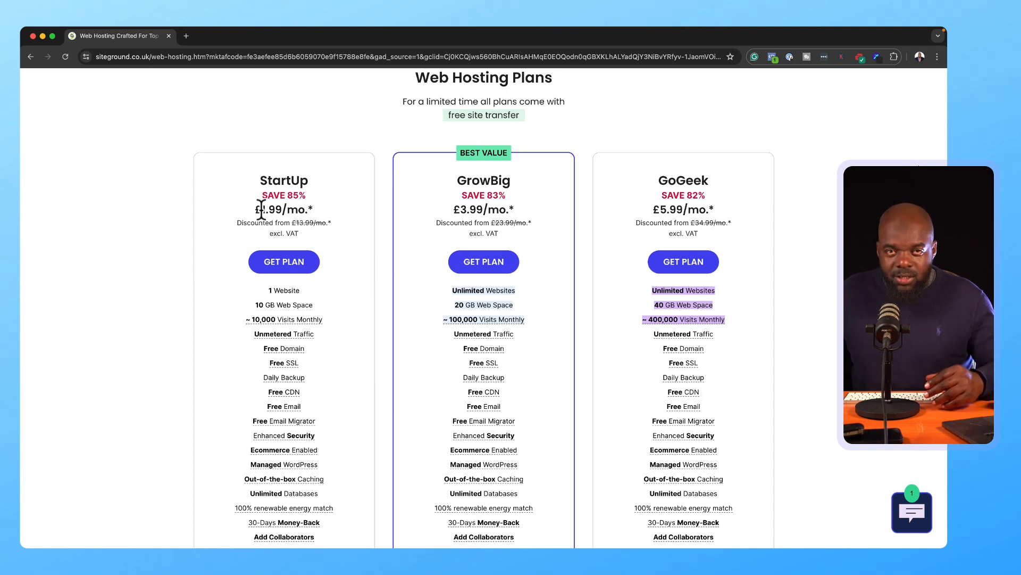
left_click(494, 274)
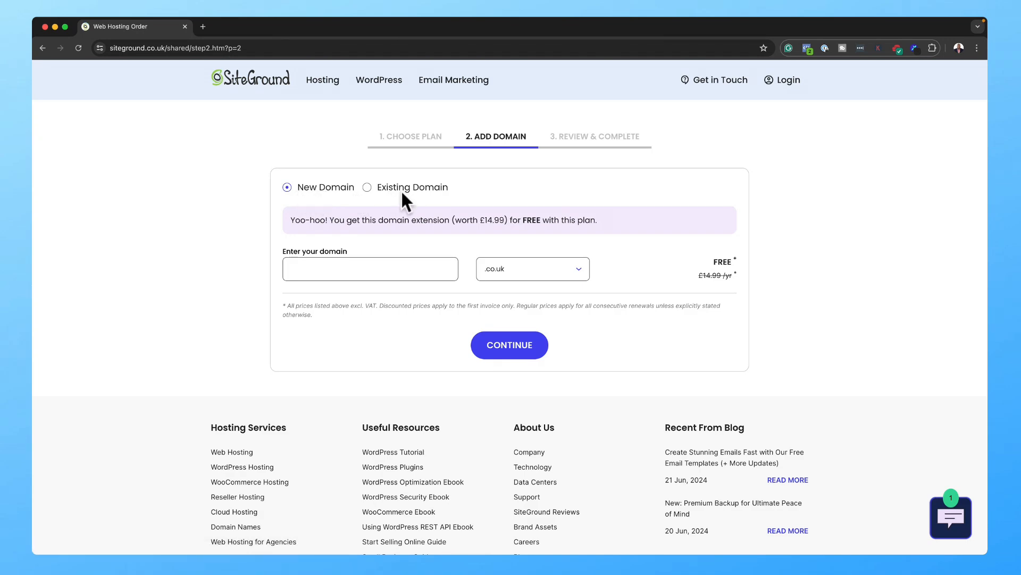
Step: Use the existing domain sitekrafter.com instead of a new .co.uk domain and continue
left_click(307, 270)
left_click(581, 278)
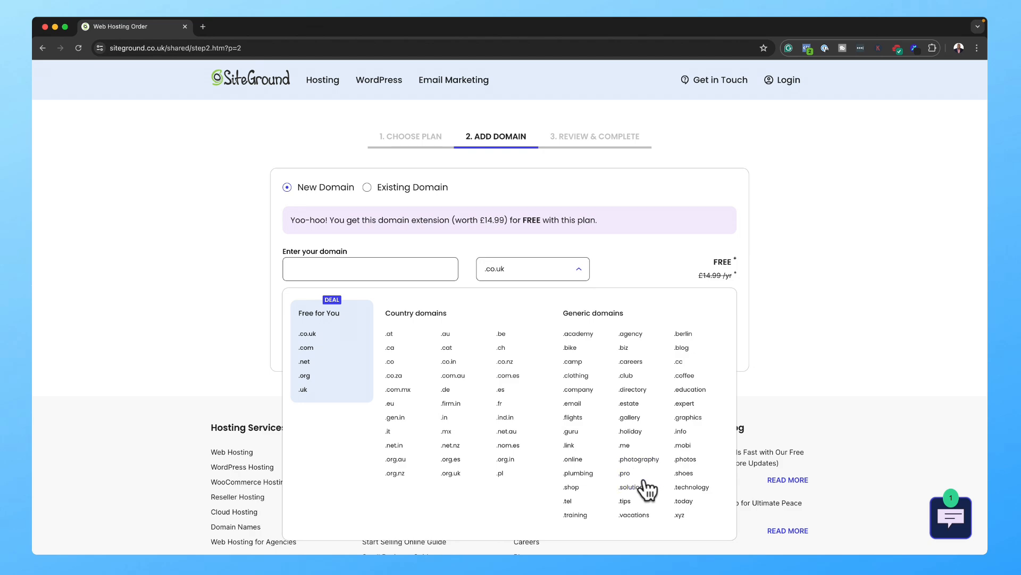
left_click(367, 187)
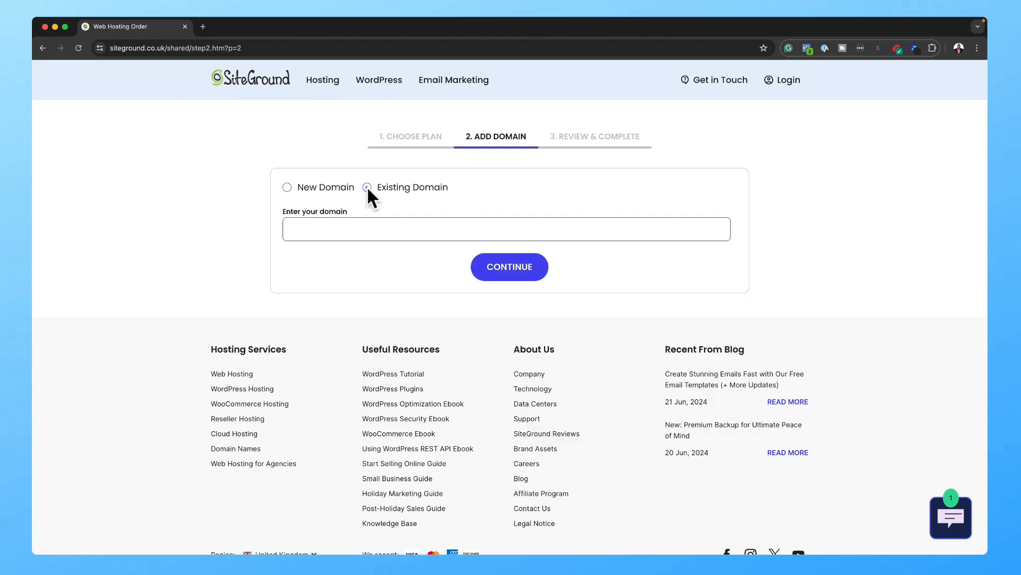
left_click(355, 233)
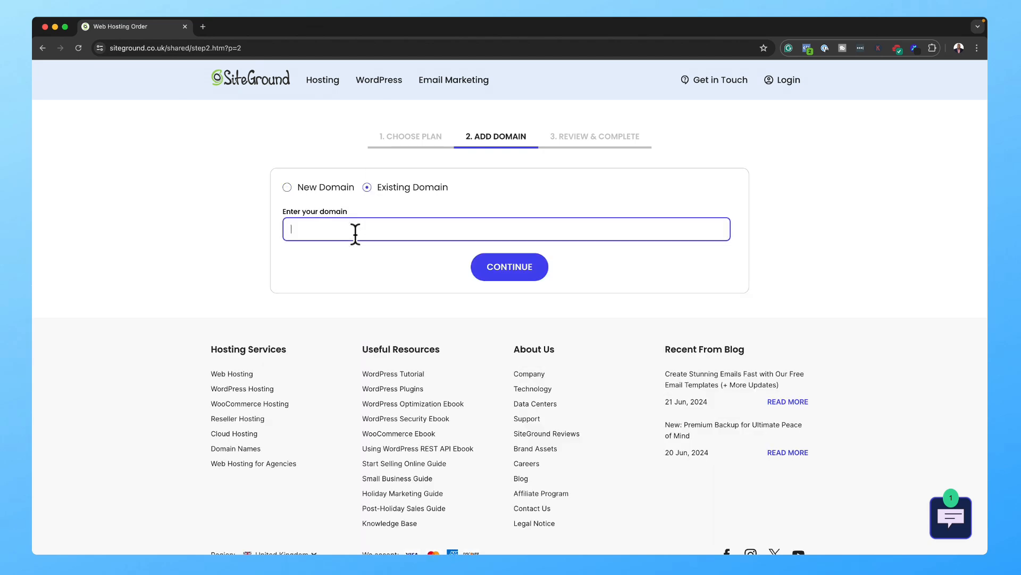
type("sitekrafter.com")
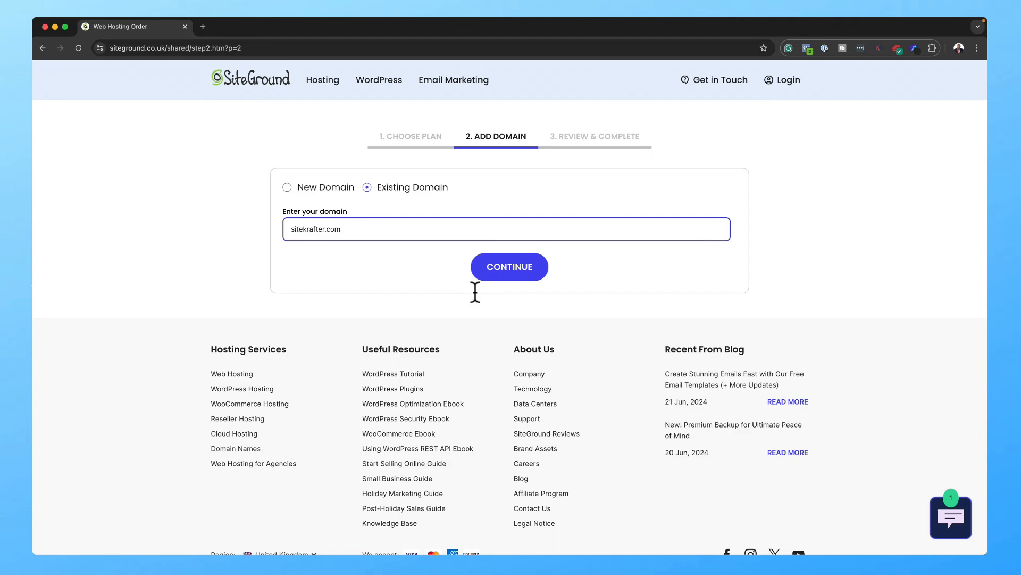
left_click(515, 268)
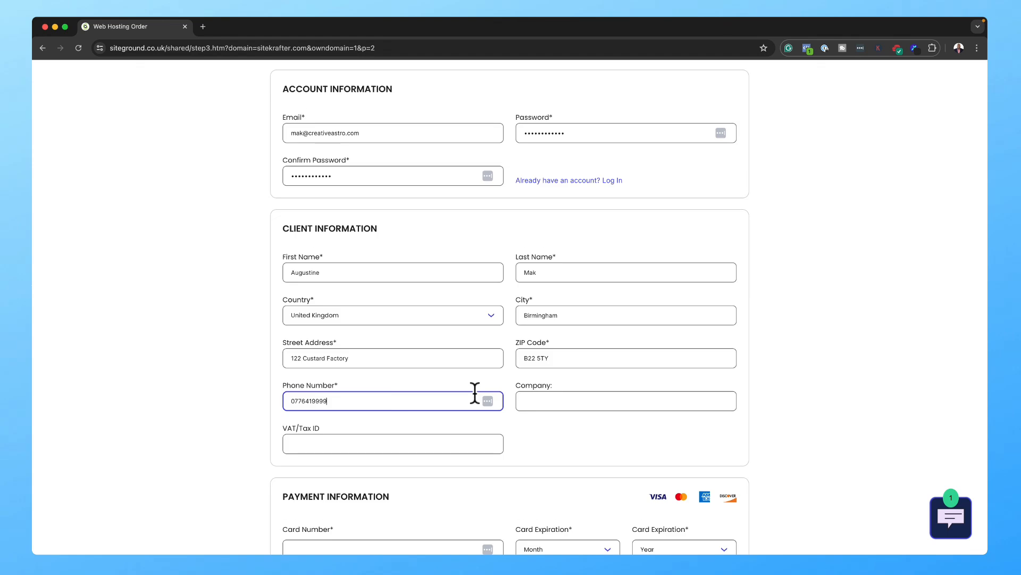
Step: Review the GrowBig 12-month order at £47.88 and begin entering the cardholder name
scroll(475, 392, "down", 5)
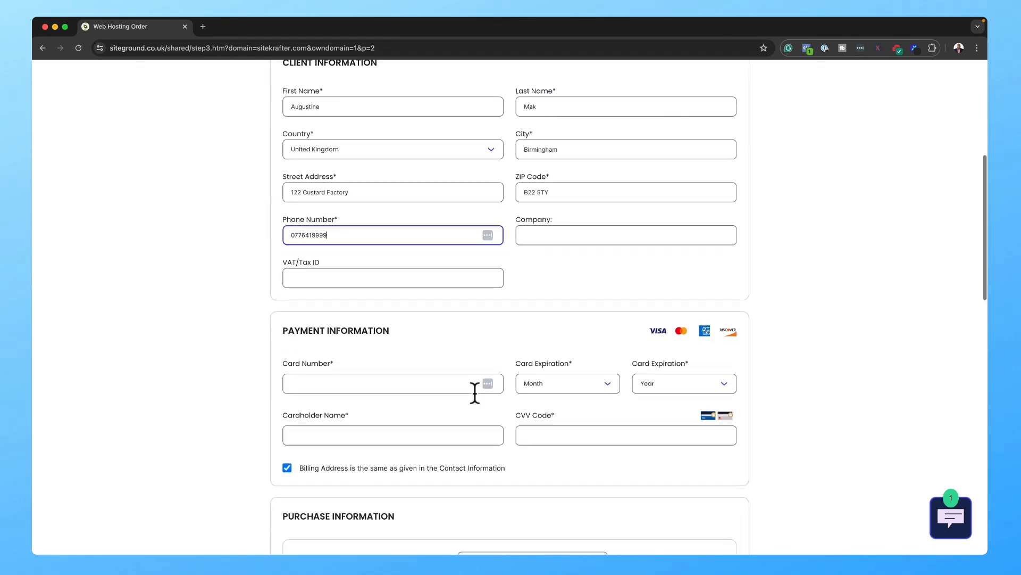
scroll(475, 393, "down", 1)
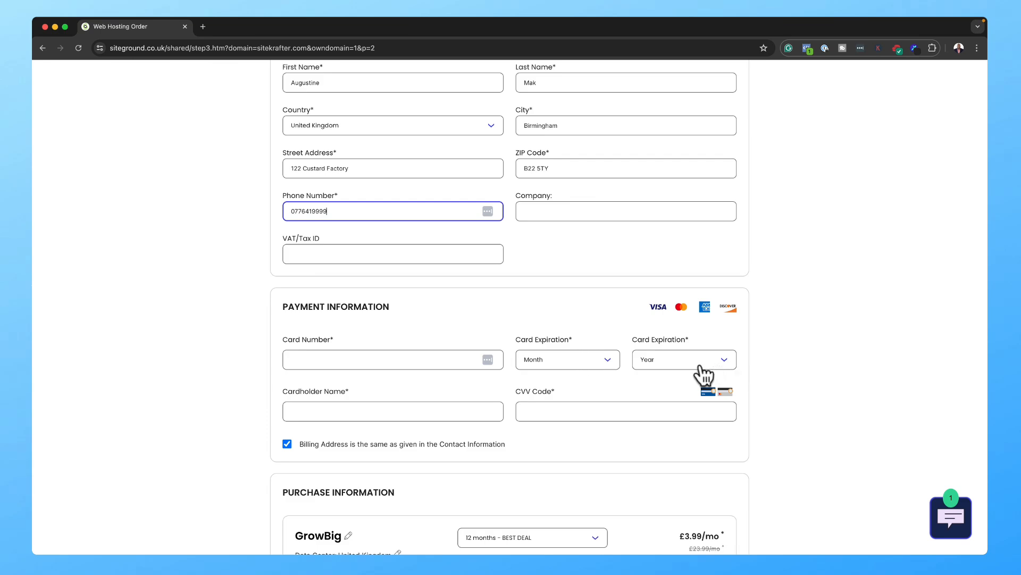
left_click(379, 415)
scroll(379, 414, "down", 2)
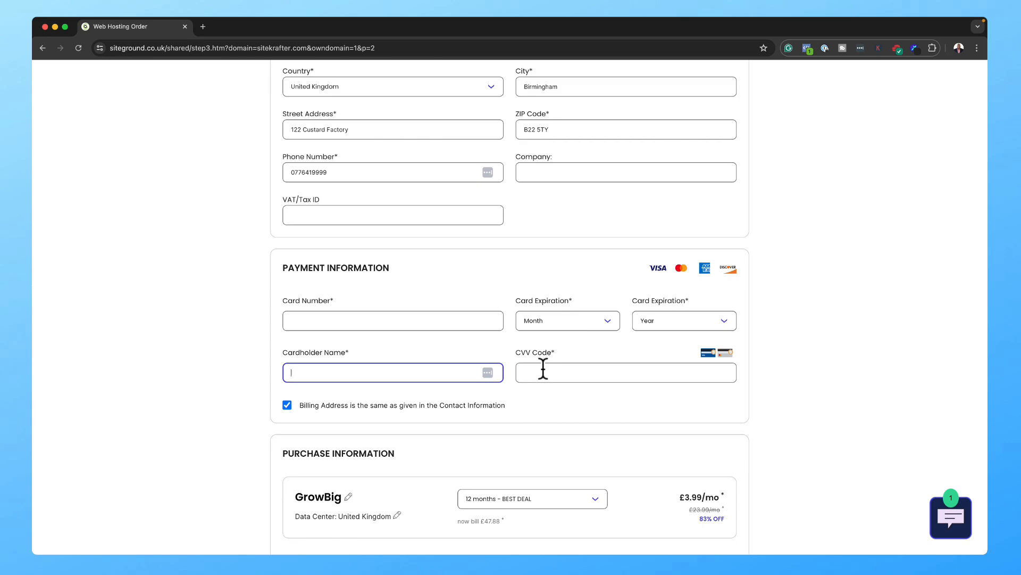
scroll(543, 368, "down", 5)
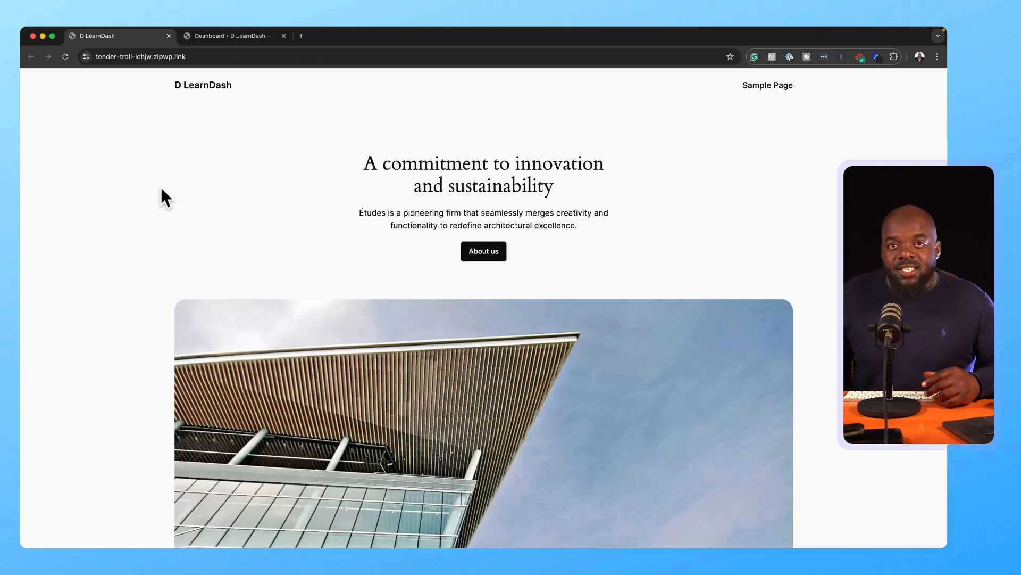
Step: Switch from the site's front page to the WordPress dashboard and dismiss the Welcome to WordPress panel
scroll(601, 366, "down", 5)
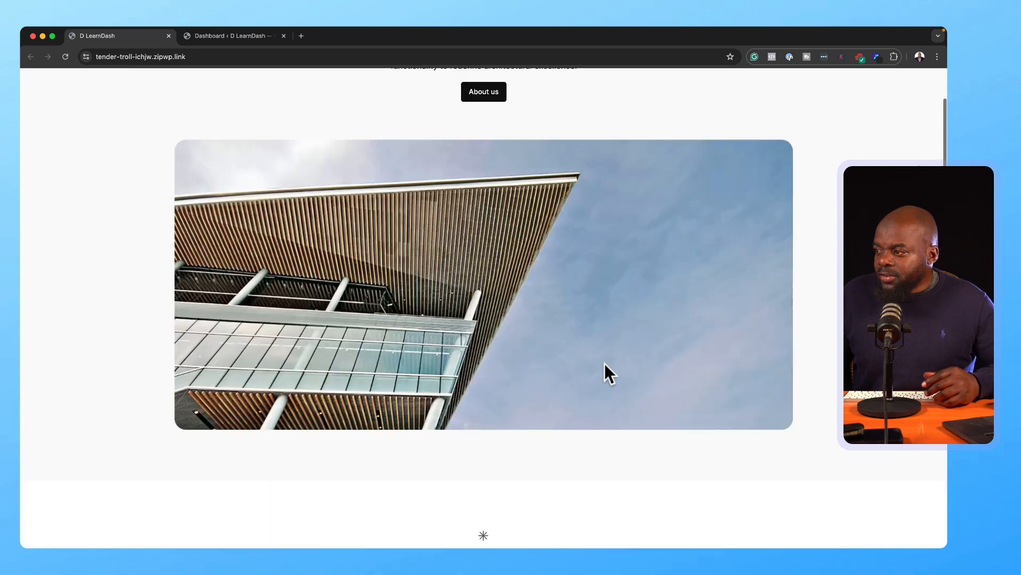
scroll(605, 363, "down", 9)
scroll(606, 359, "up", 13)
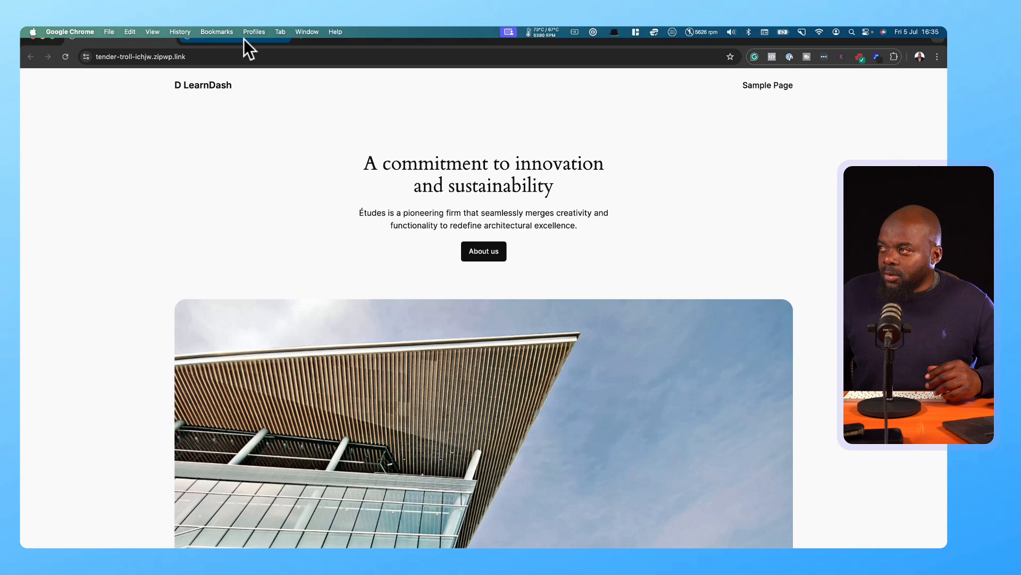
left_click(242, 36)
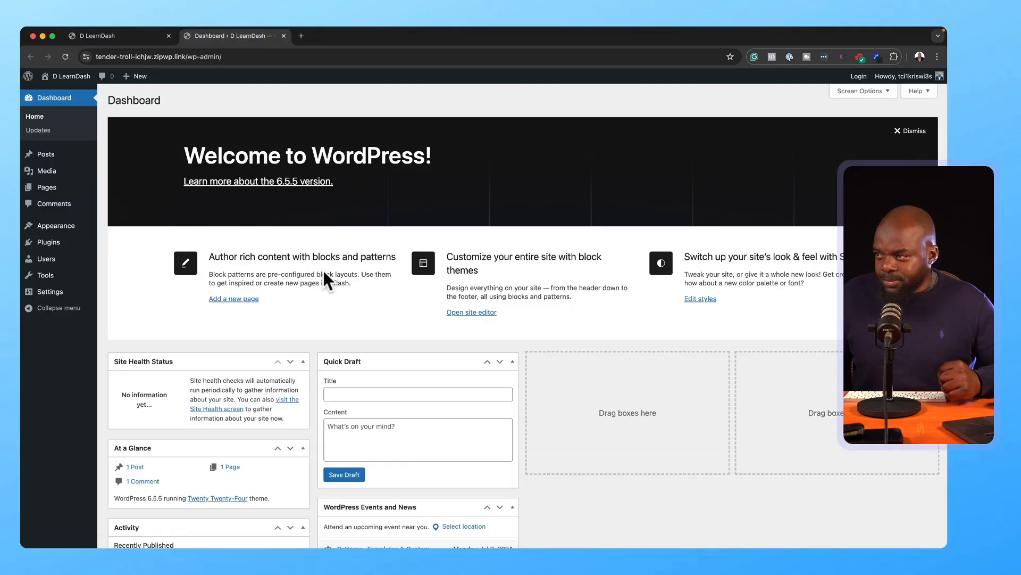
left_click(914, 130)
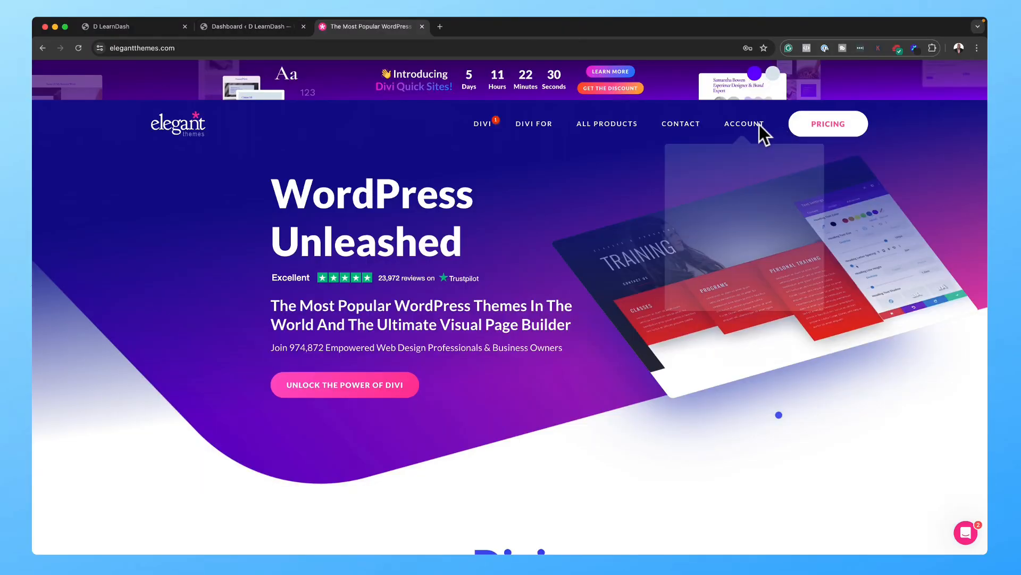
Step: Go from the Divi theme page to the Divi join page and browse its pricing section
mouse_move(586, 135)
scroll(426, 341, "down", 1)
left_click(423, 344)
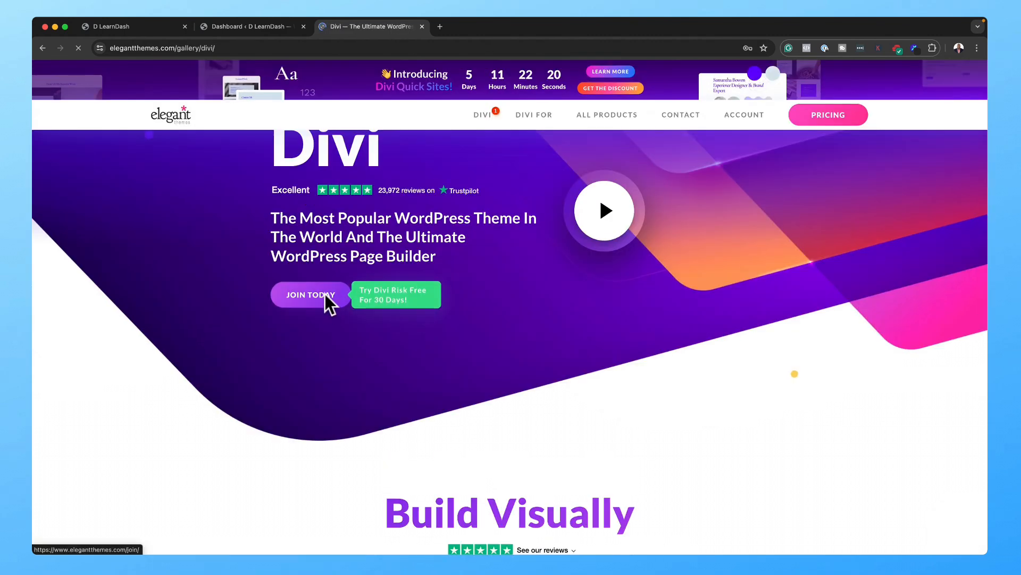
left_click(325, 293)
scroll(246, 427, "down", 3)
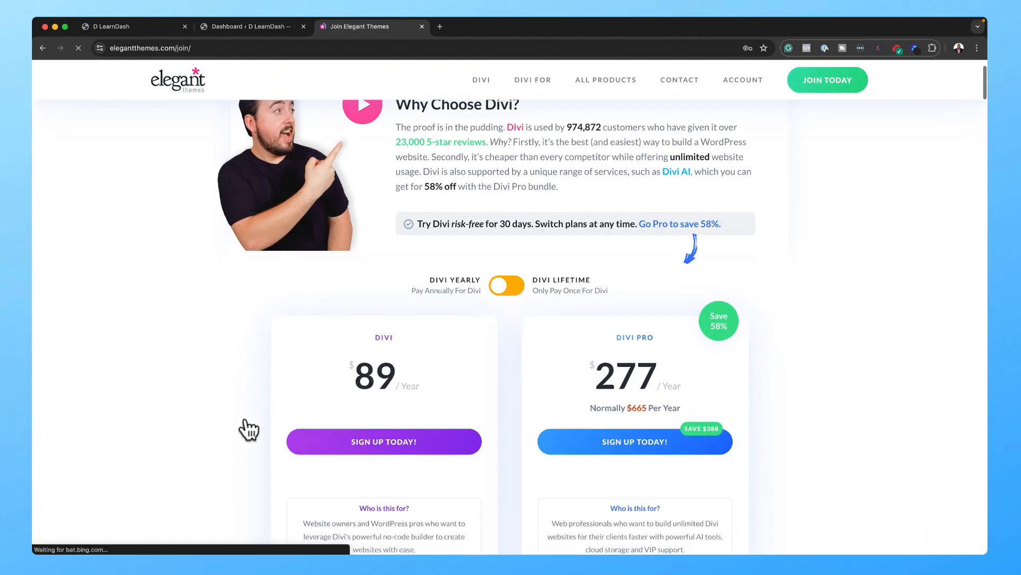
scroll(246, 425, "down", 2)
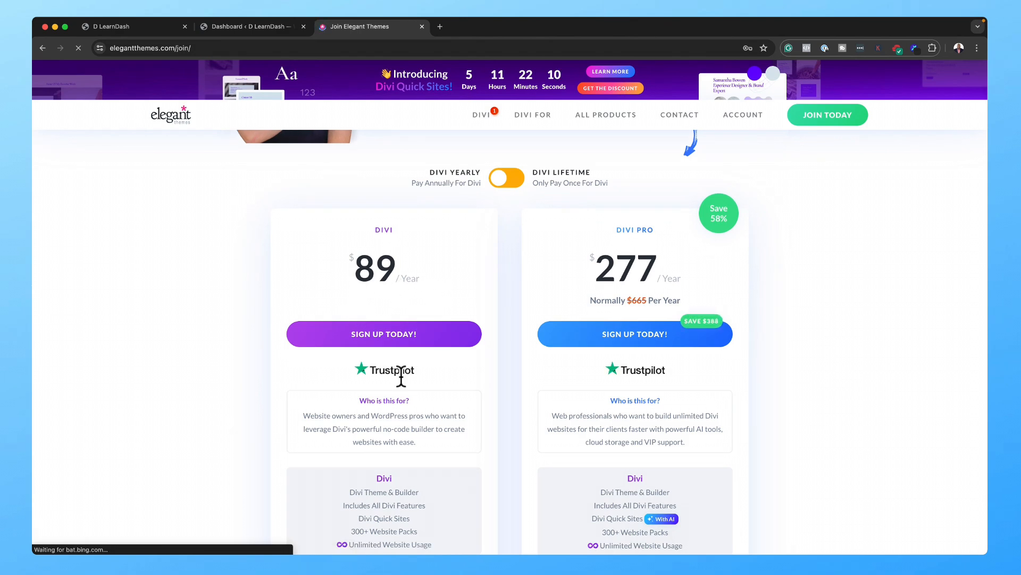
scroll(402, 379, "down", 1)
scroll(400, 375, "down", 1)
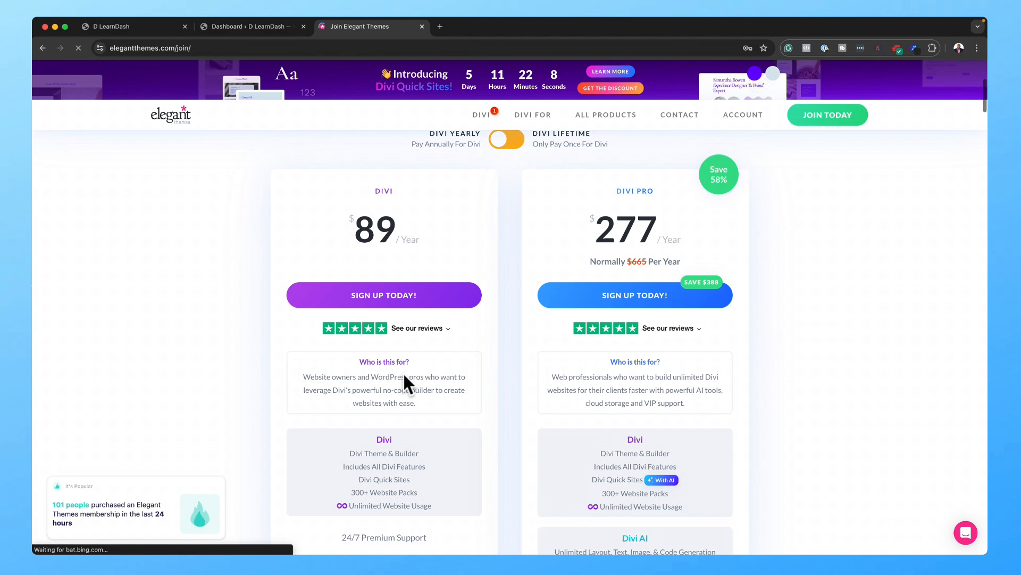
scroll(404, 373, "down", 2)
scroll(403, 371, "down", 2)
mouse_move(350, 440)
scroll(548, 310, "up", 5)
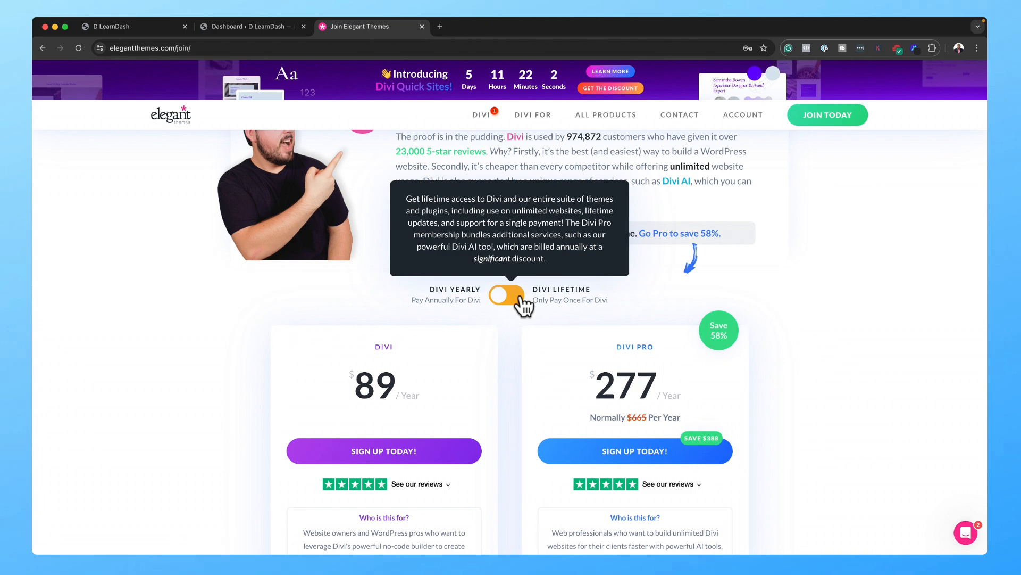
Step: Switch pricing to Lifetime to show the $249 and $297 Divi plans
left_click(507, 295)
scroll(502, 452, "down", 1)
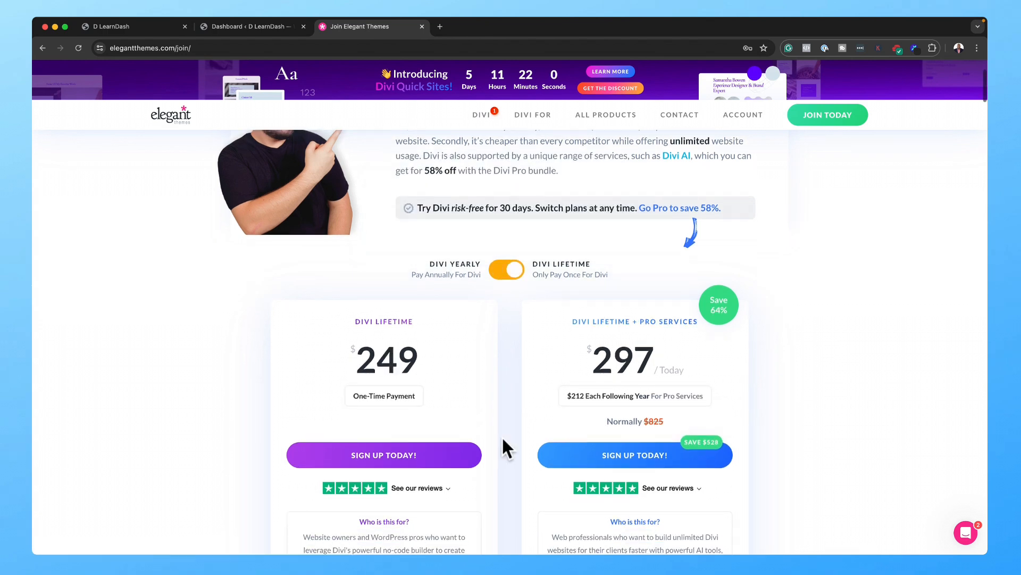
scroll(502, 436, "down", 2)
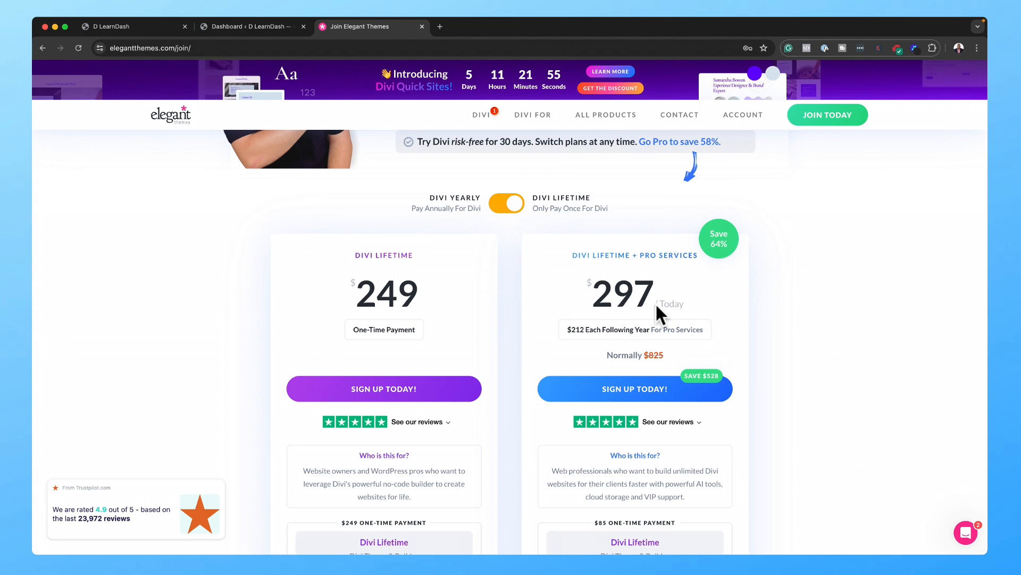
scroll(815, 348, "down", 2)
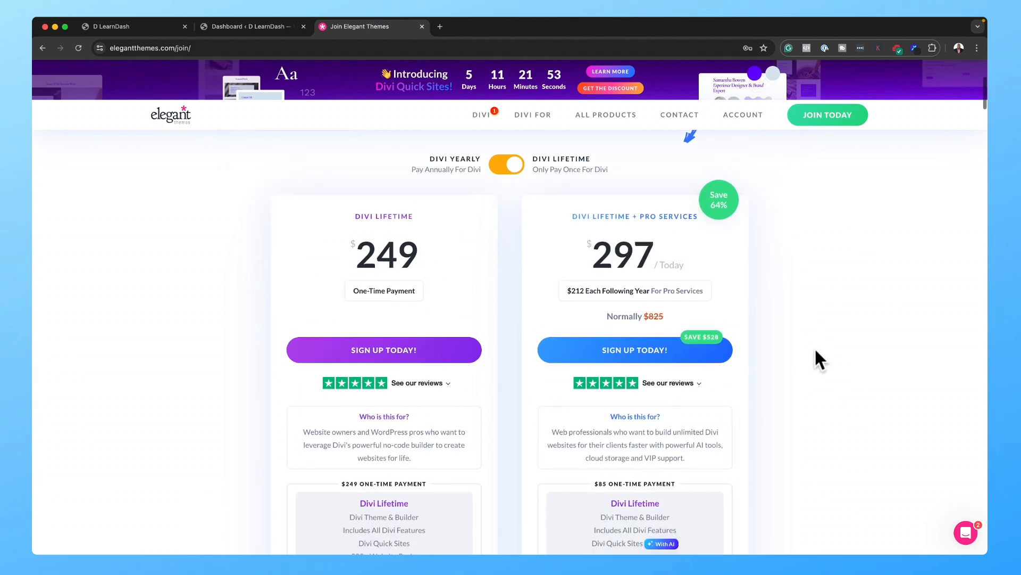
scroll(817, 353, "down", 2)
scroll(817, 352, "down", 2)
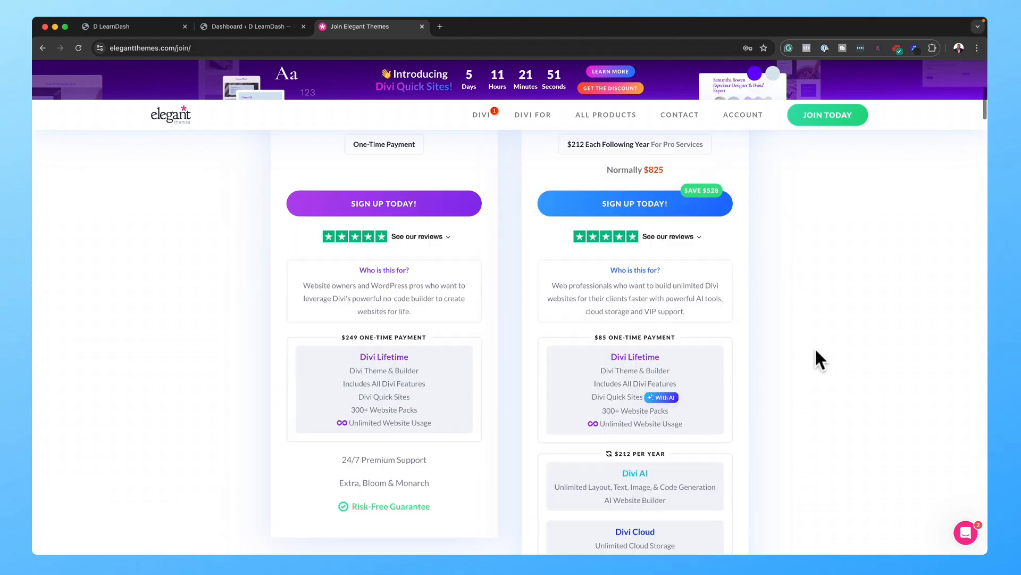
scroll(815, 349, "down", 3)
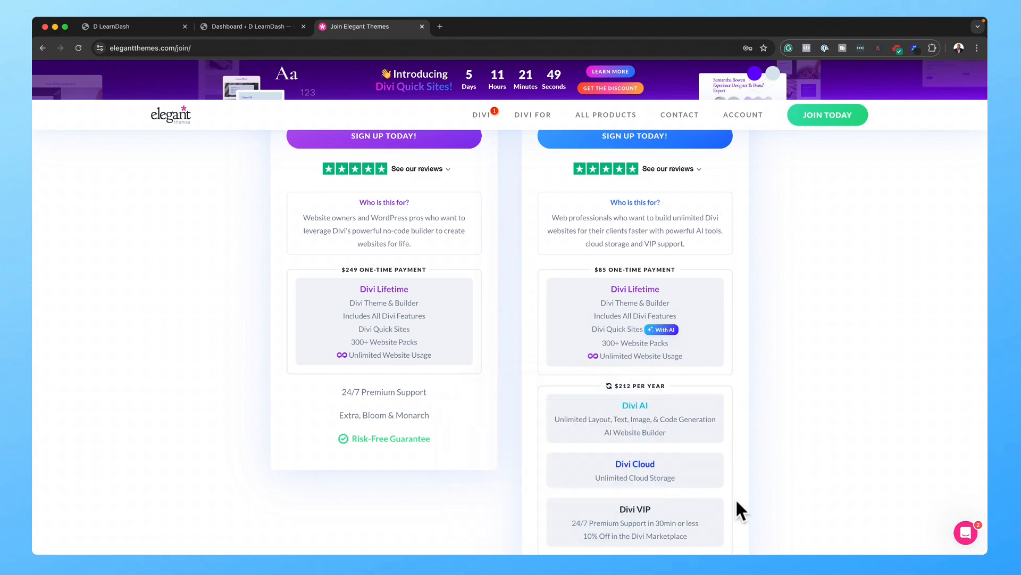
scroll(784, 479, "down", 2)
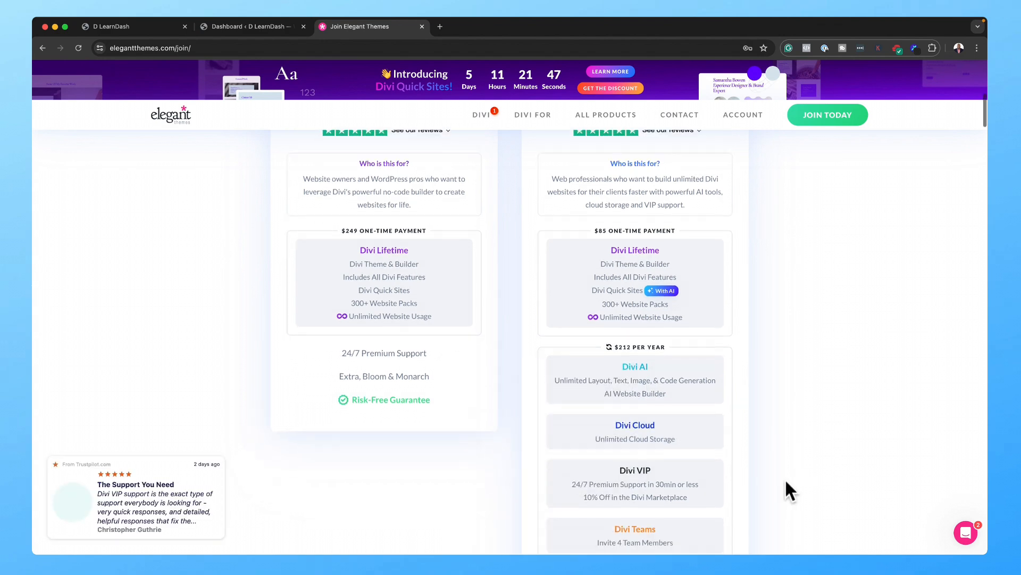
scroll(784, 478, "down", 3)
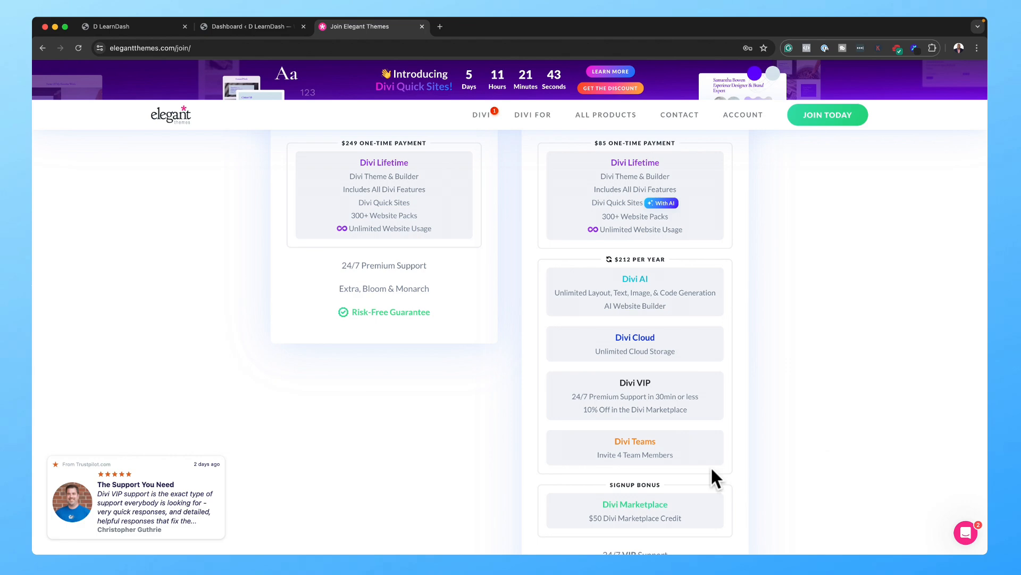
scroll(782, 417, "up", 6)
scroll(782, 418, "up", 2)
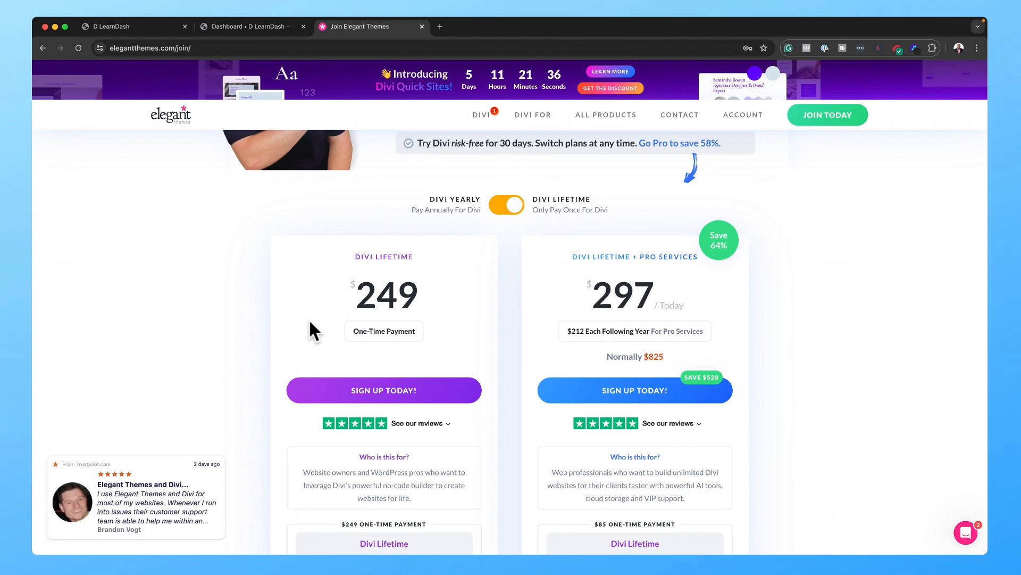
scroll(869, 314, "up", 3)
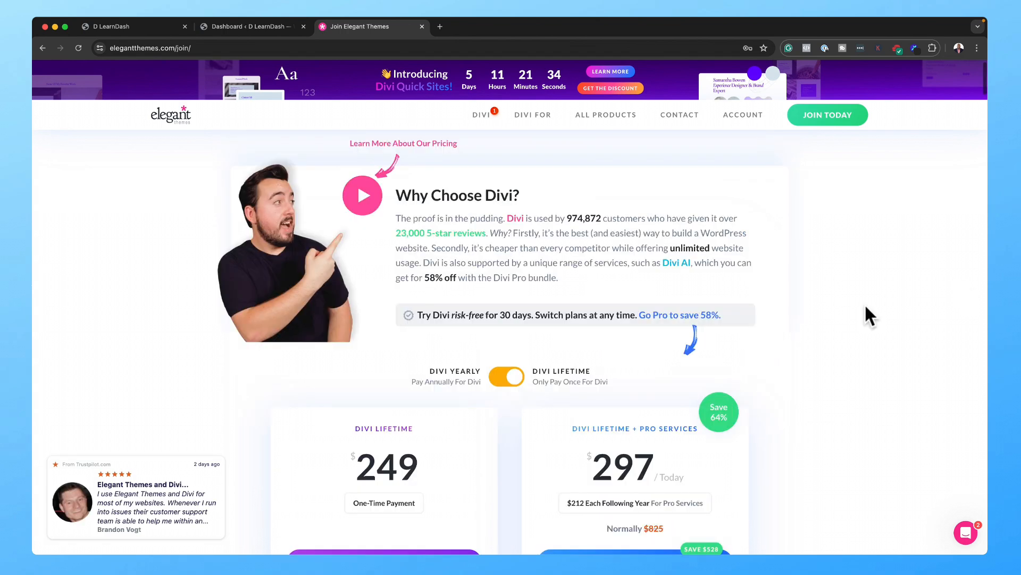
Step: Log in to the Elegant Themes Members Area with the saved login and download the Divi theme
mouse_move(741, 112)
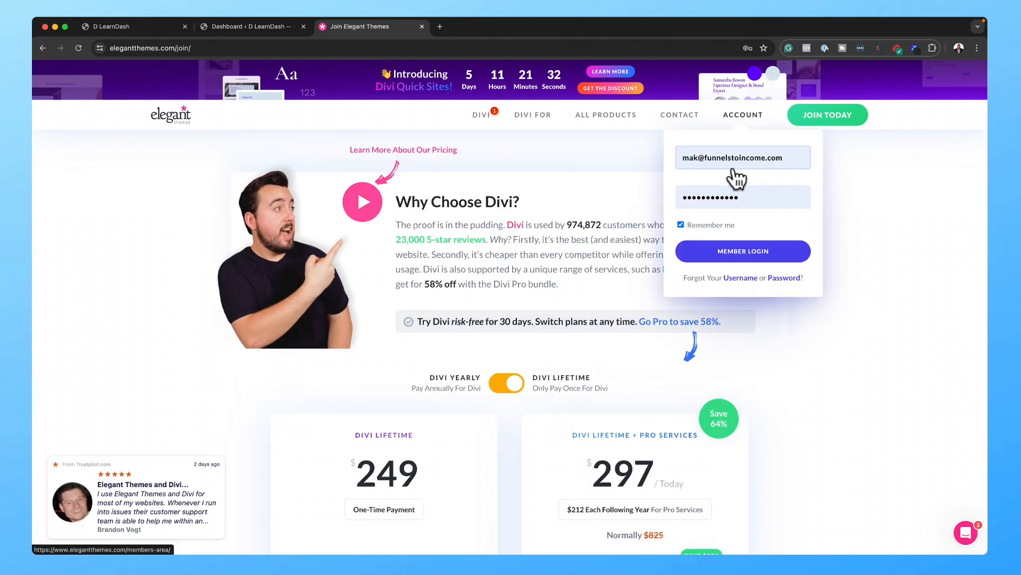
left_click(769, 162)
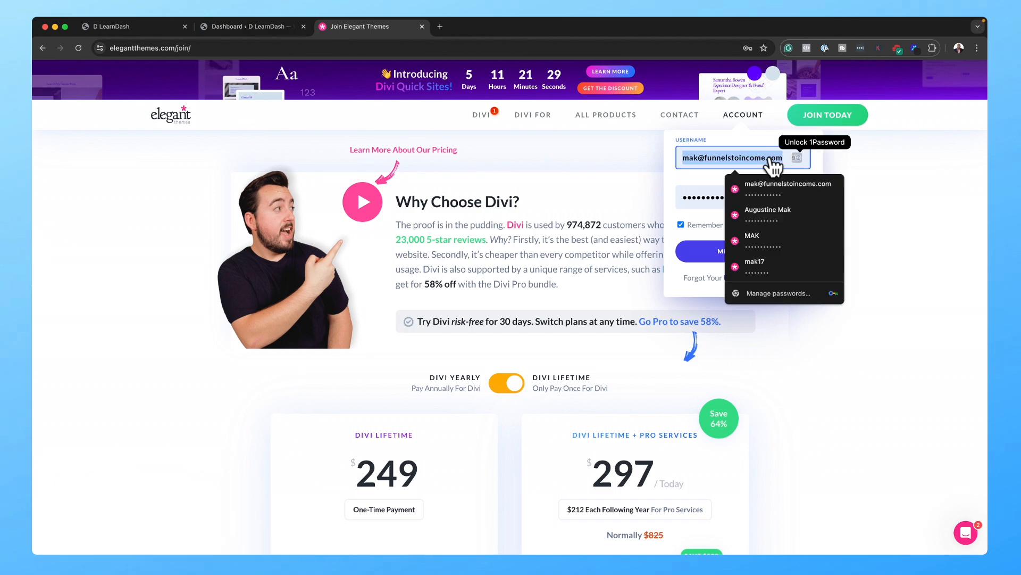
key("Return")
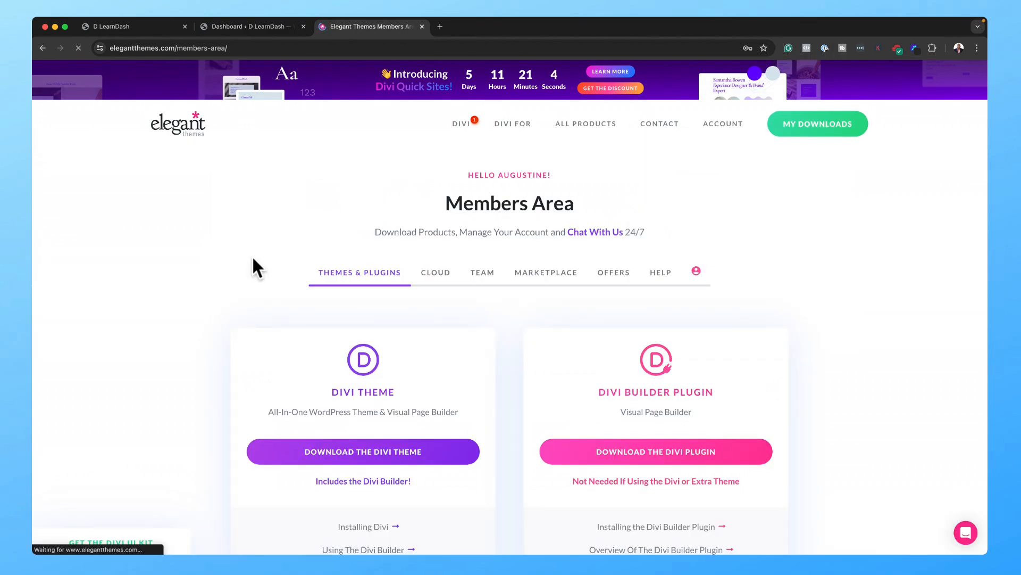
left_click(358, 449)
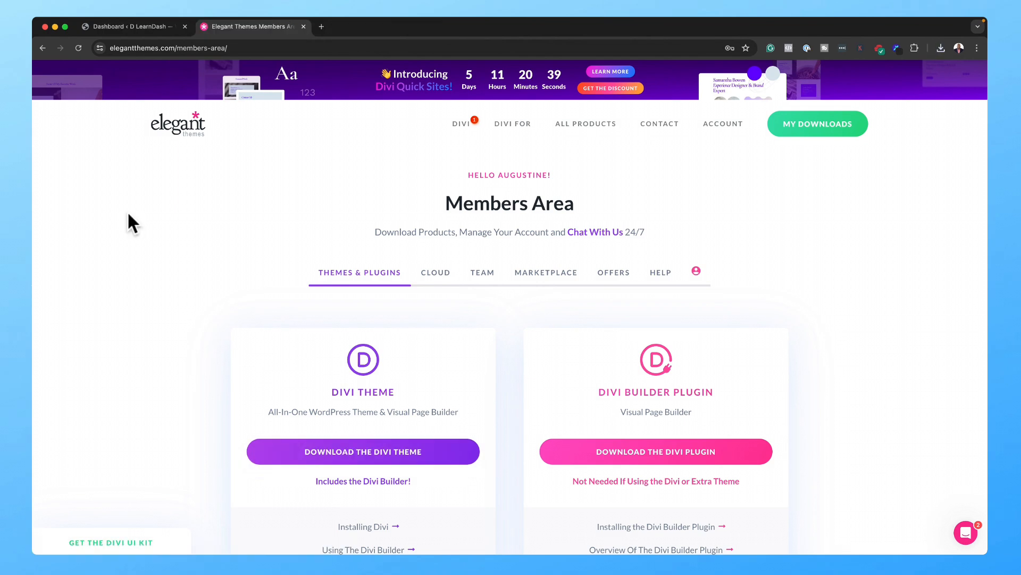
middle_click(128, 29)
Step: Upload Divi (10).zip via Appearance > Themes > Add New Theme and install it
left_click(130, 28)
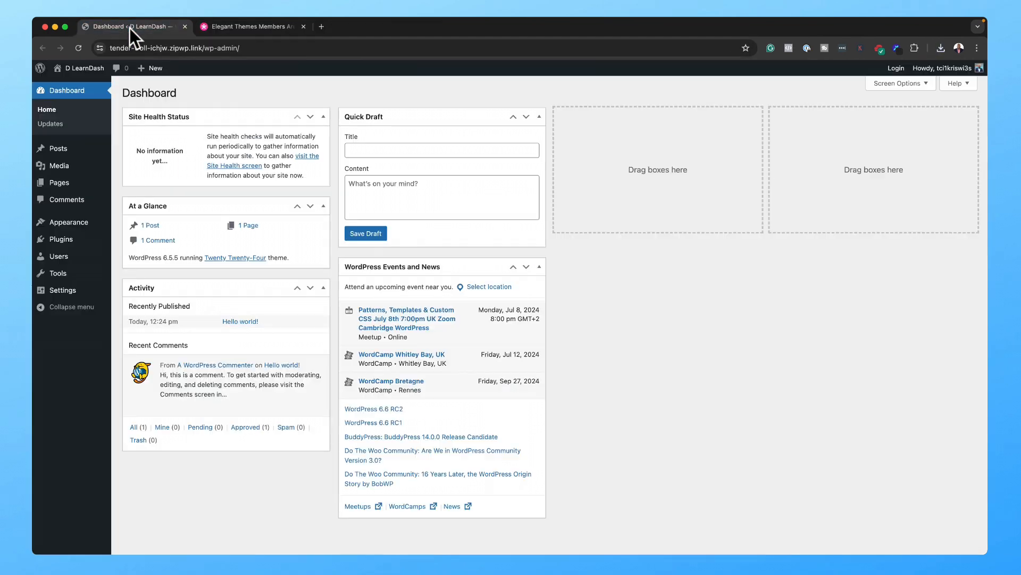
mouse_move(62, 221)
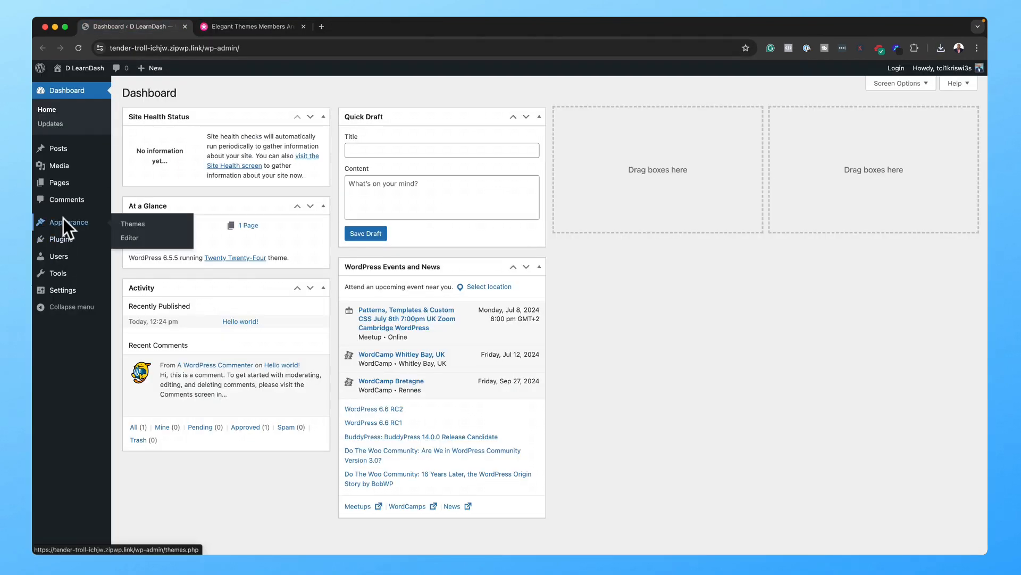
left_click(128, 227)
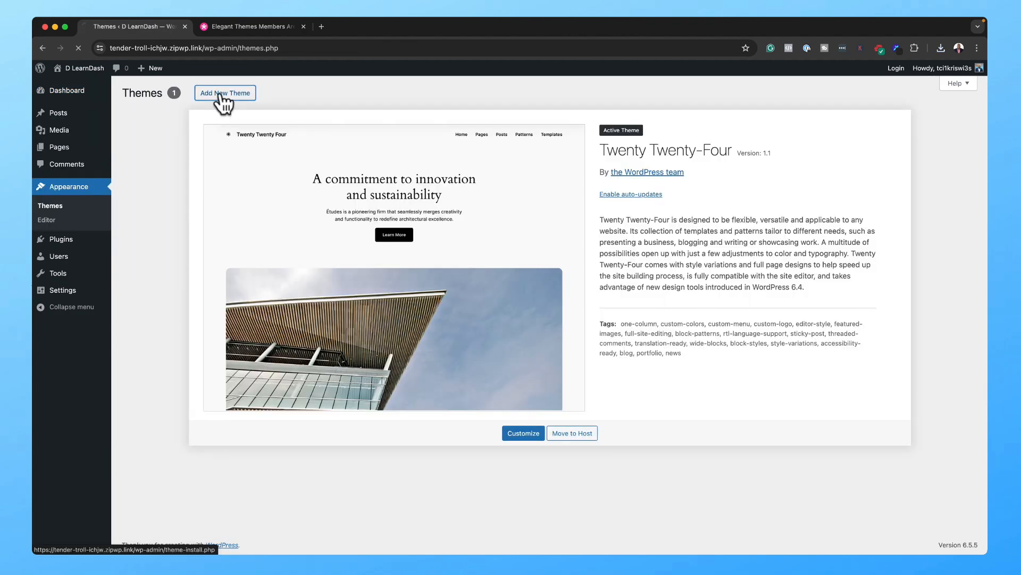
left_click(219, 95)
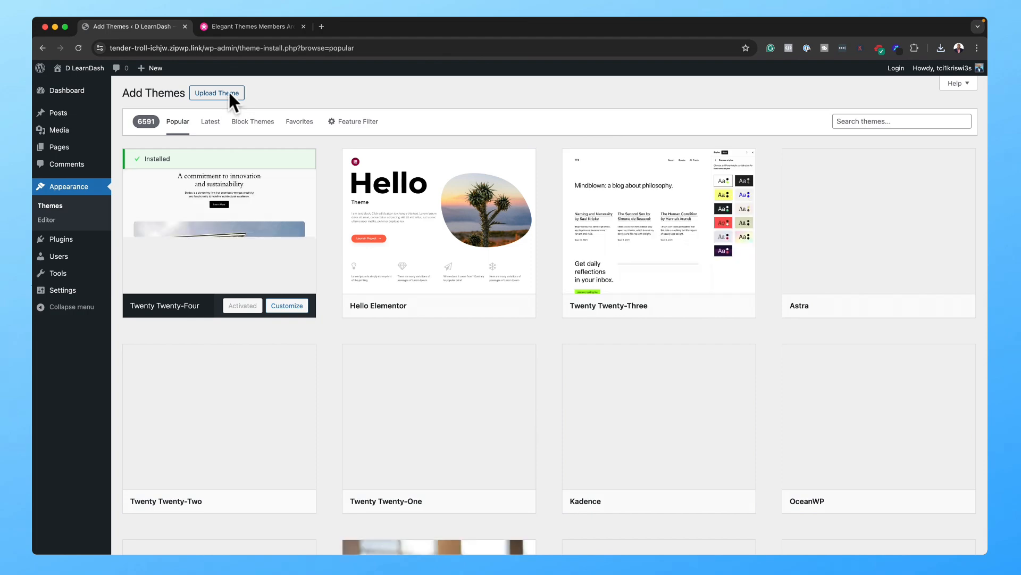
left_click(230, 95)
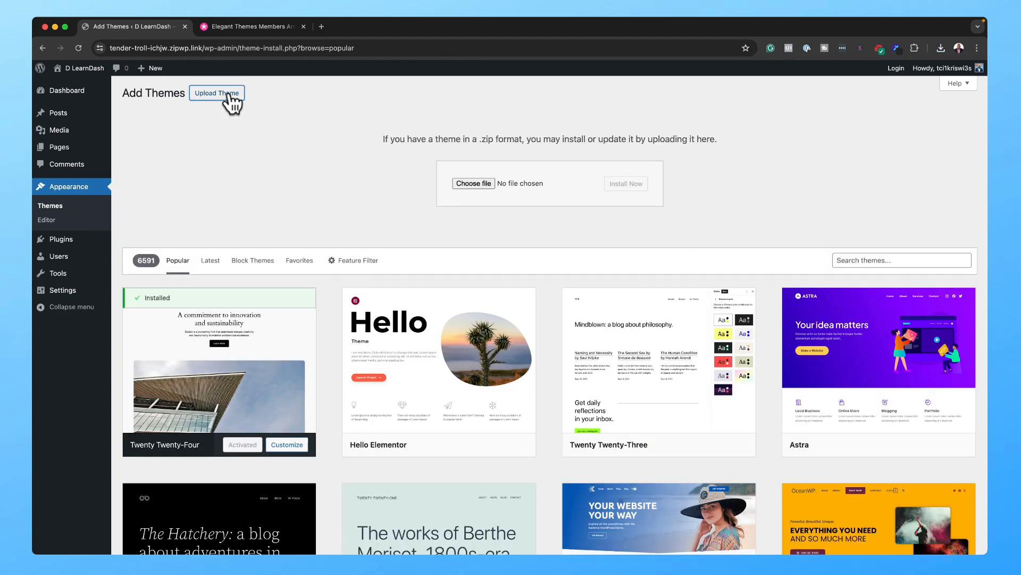
left_click(484, 184)
double_click(297, 149)
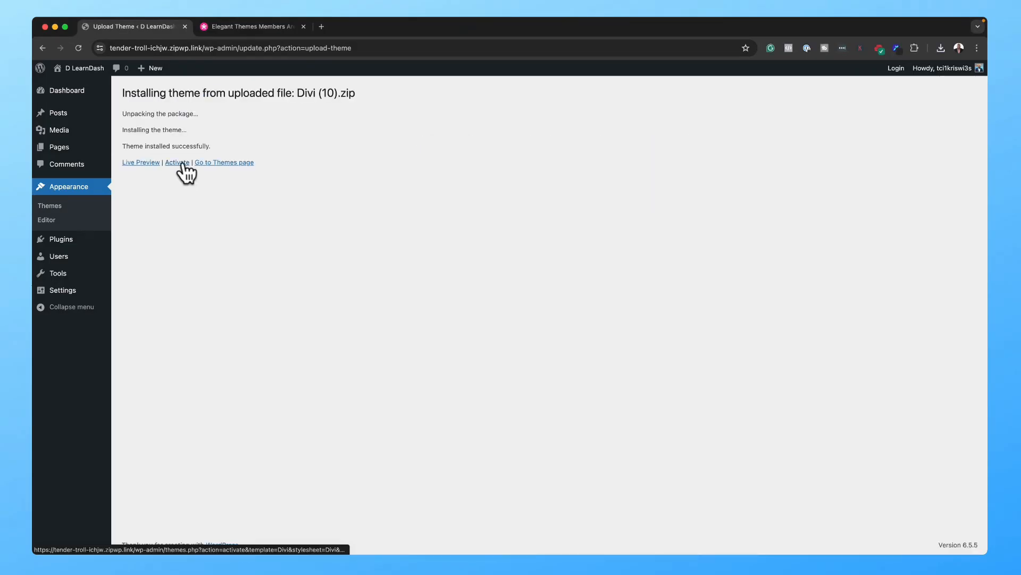
left_click(178, 163)
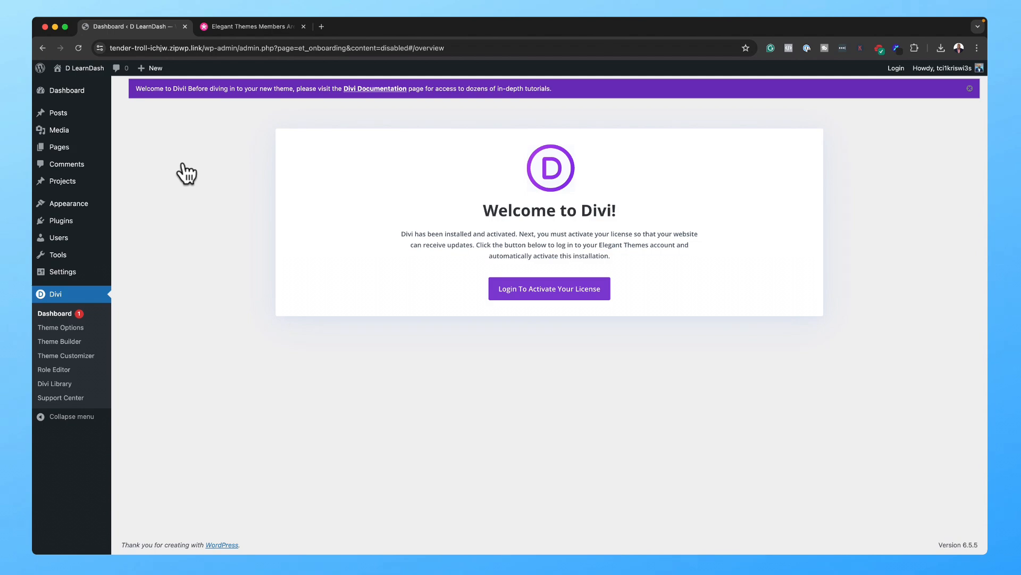
Step: Start the Divi license login and submit the prefilled Elegant Themes credentials
left_click(572, 289)
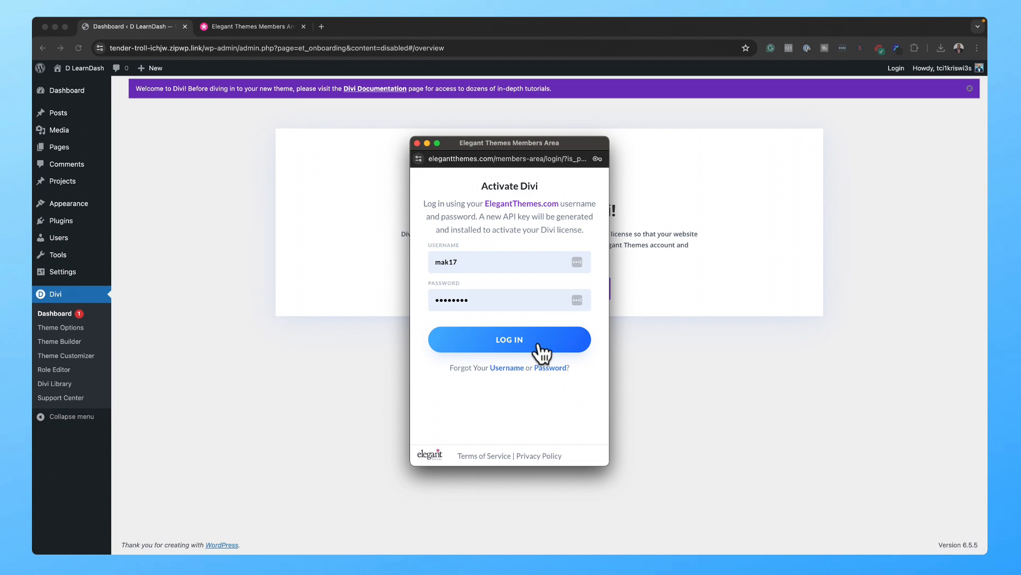
left_click(540, 348)
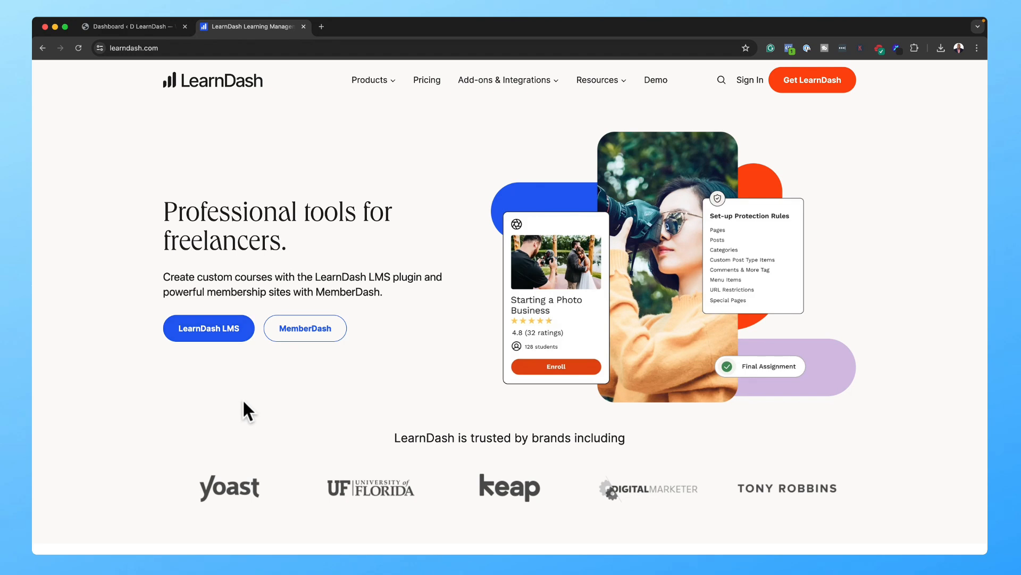
Step: Scroll through the learndash.com homepage sections showing the LearnDash LMS and MemberDash plugins
scroll(243, 400, "down", 1)
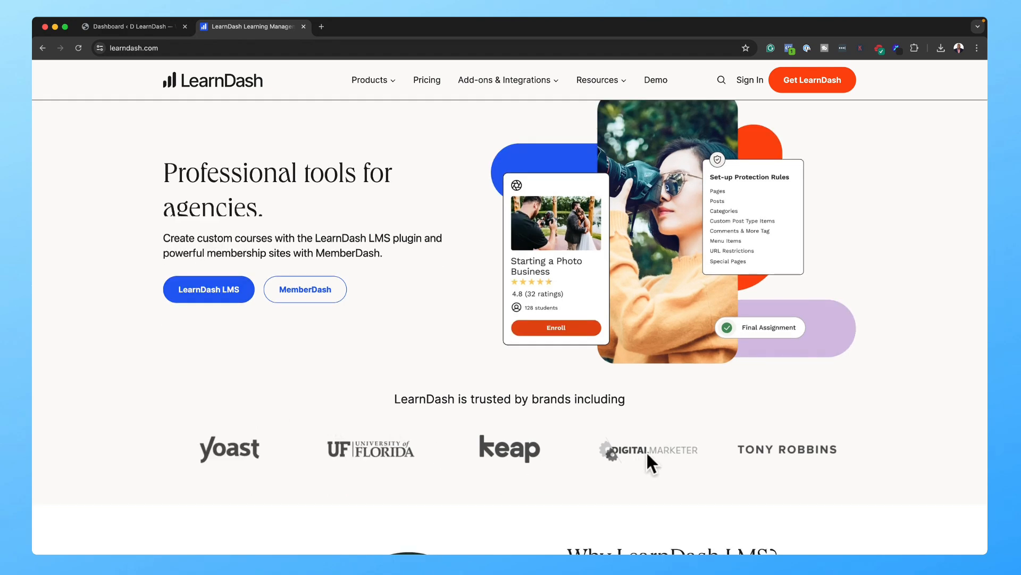
scroll(752, 432, "down", 1)
scroll(752, 433, "down", 4)
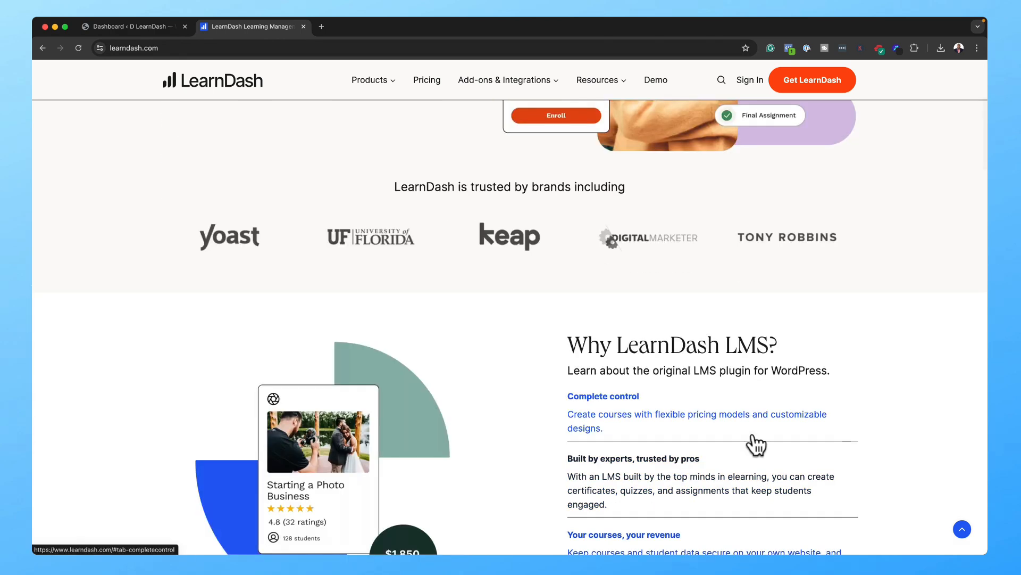
scroll(752, 435, "down", 7)
scroll(756, 445, "down", 4)
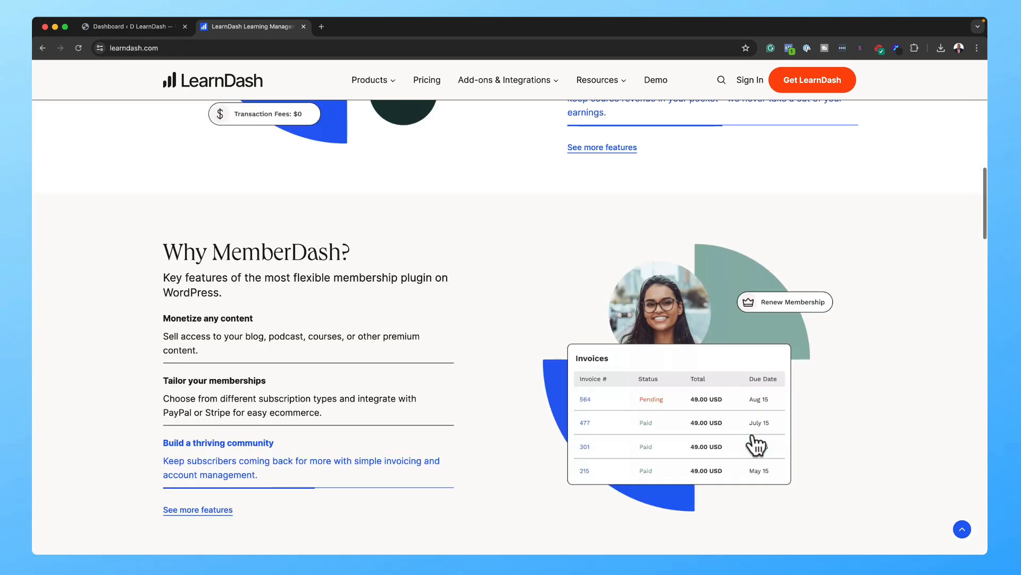
scroll(756, 445, "up", 15)
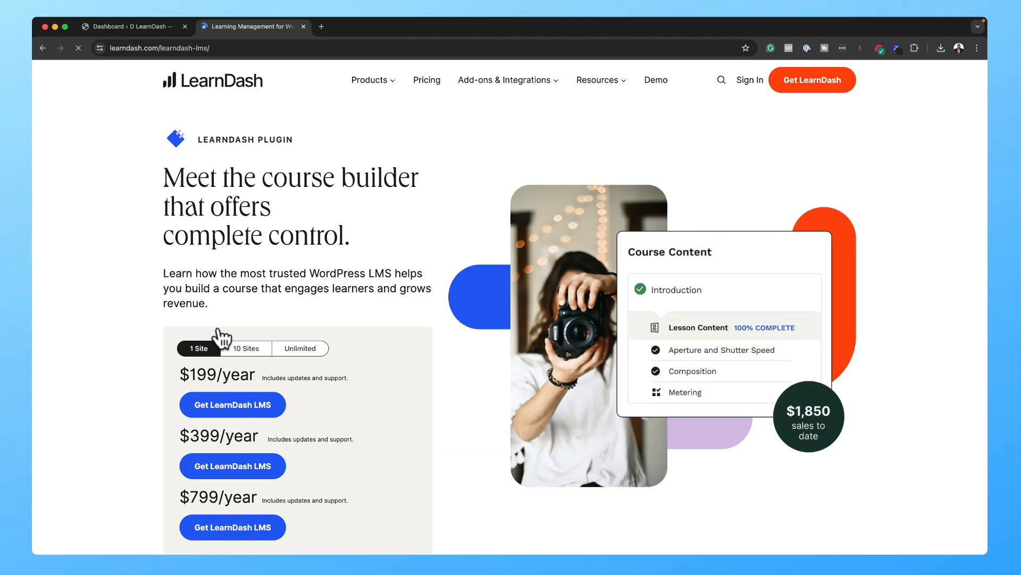
Step: Compare the 10-site and 1-site yearly LearnDash prices, then view Subscriptions on the account page
scroll(408, 432, "down", 2)
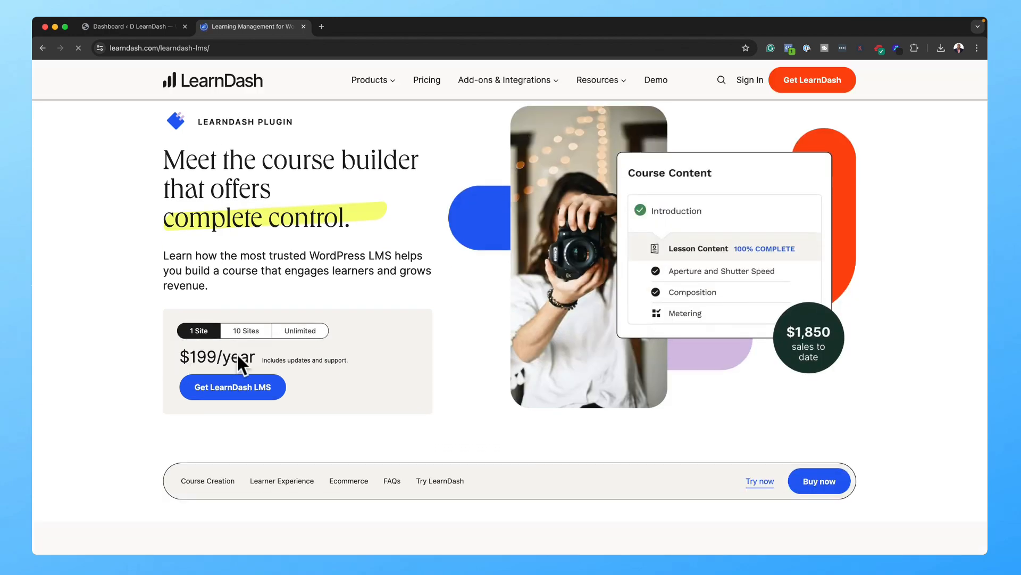
left_click(255, 342)
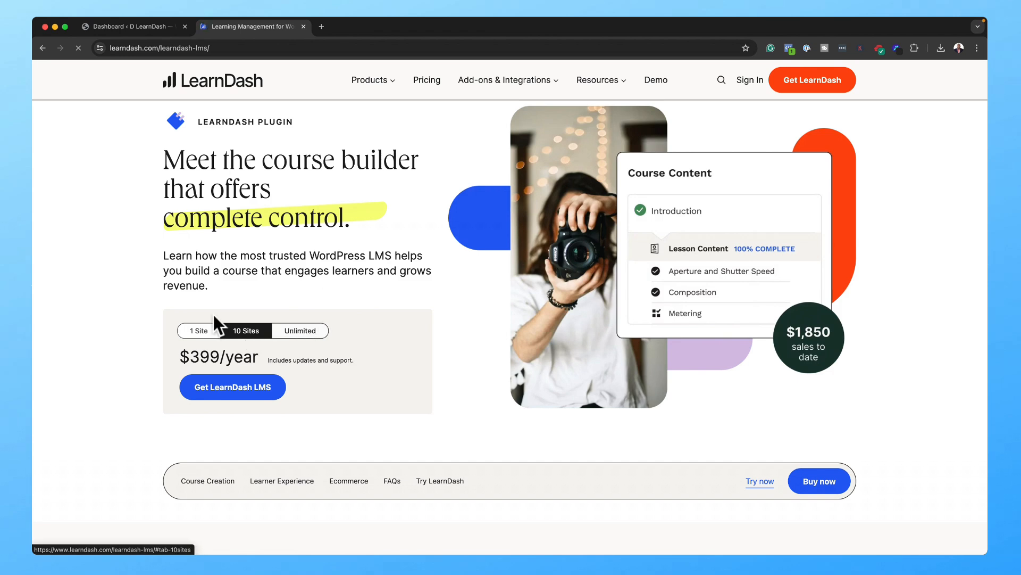
left_click(204, 328)
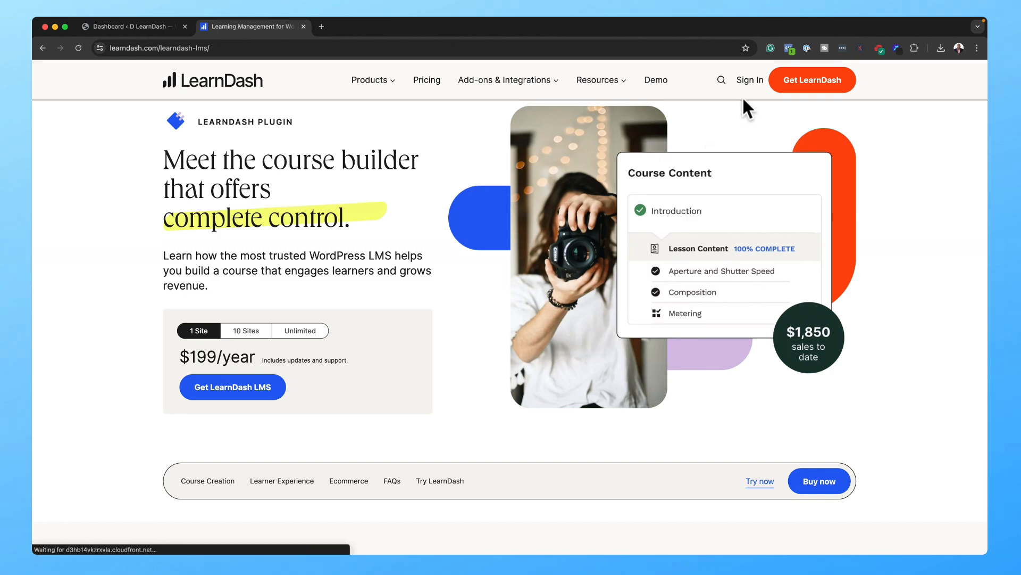
left_click(748, 80)
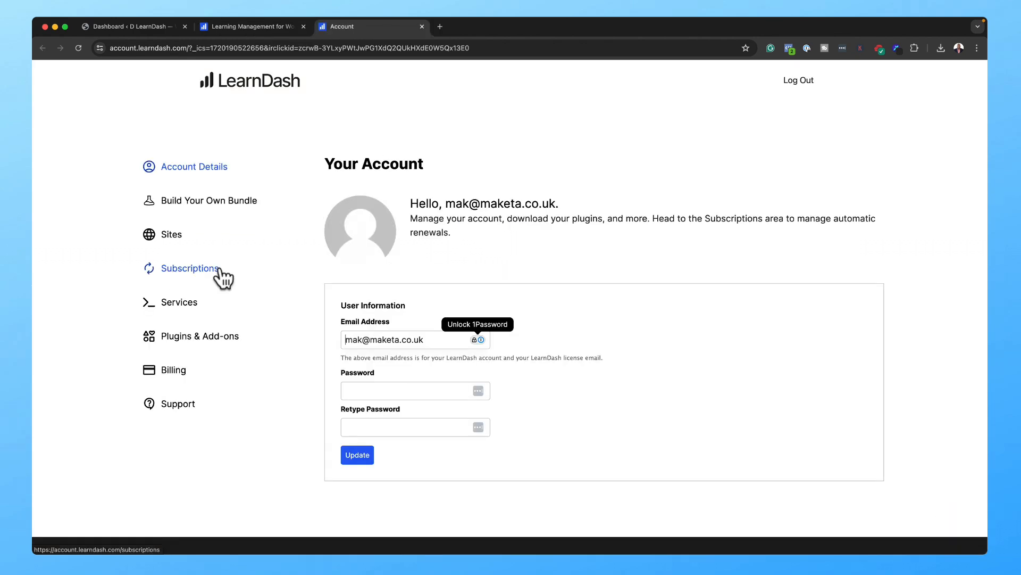
left_click(220, 269)
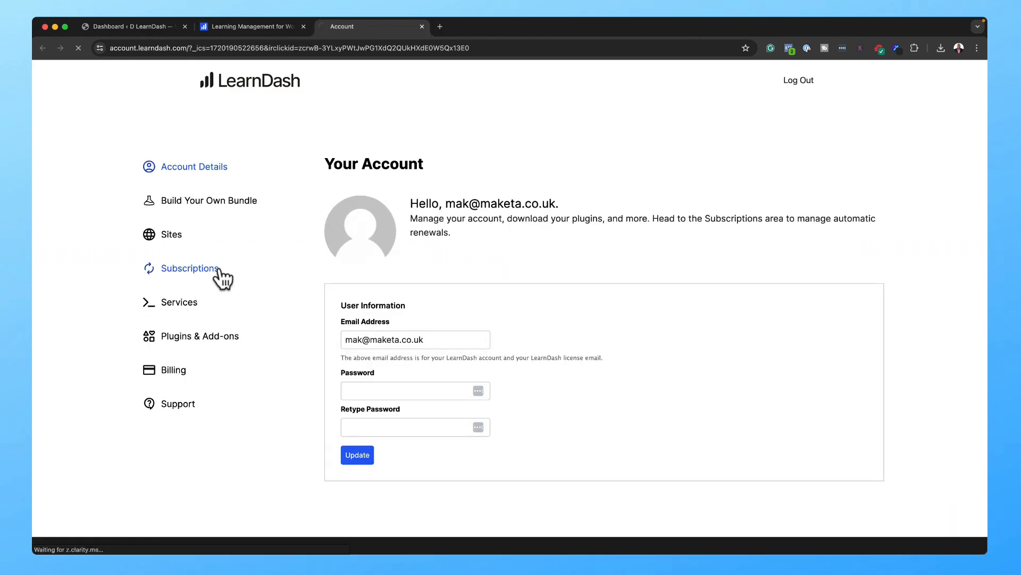
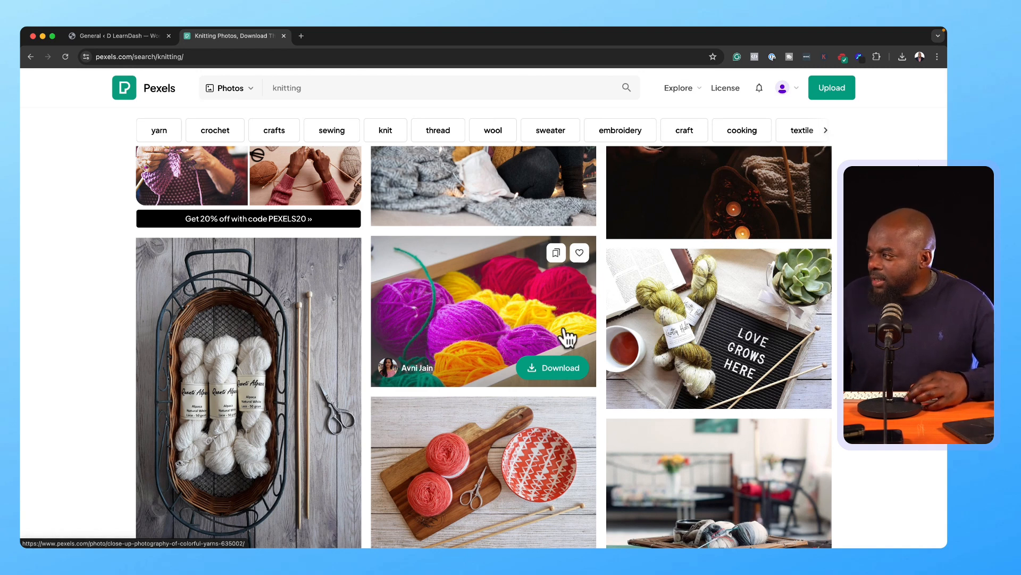
Step: Open the colourful yarn balls photo on Pexels and start its free download
left_click(543, 318)
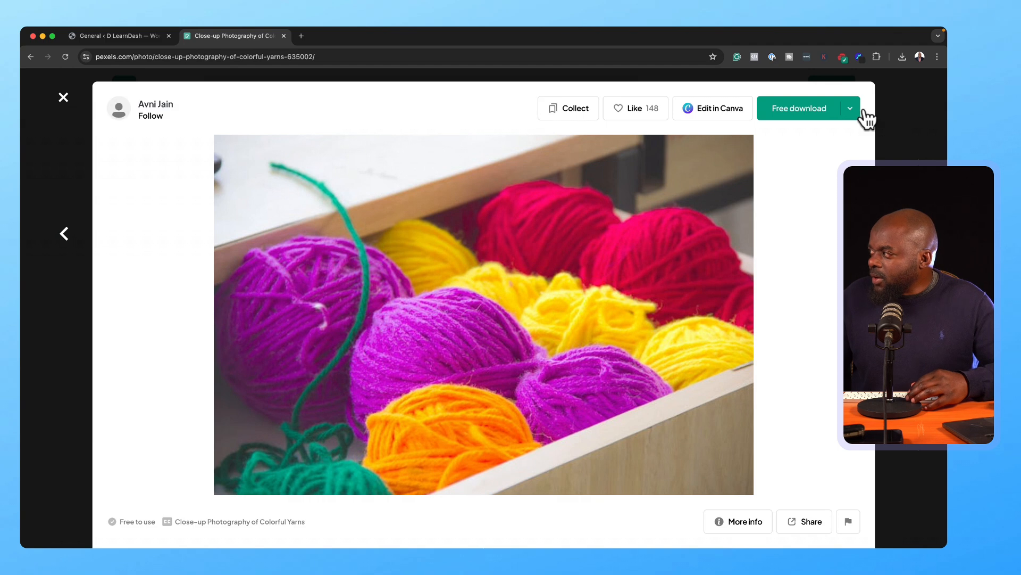
left_click(852, 109)
scroll(298, 319, "down", 1)
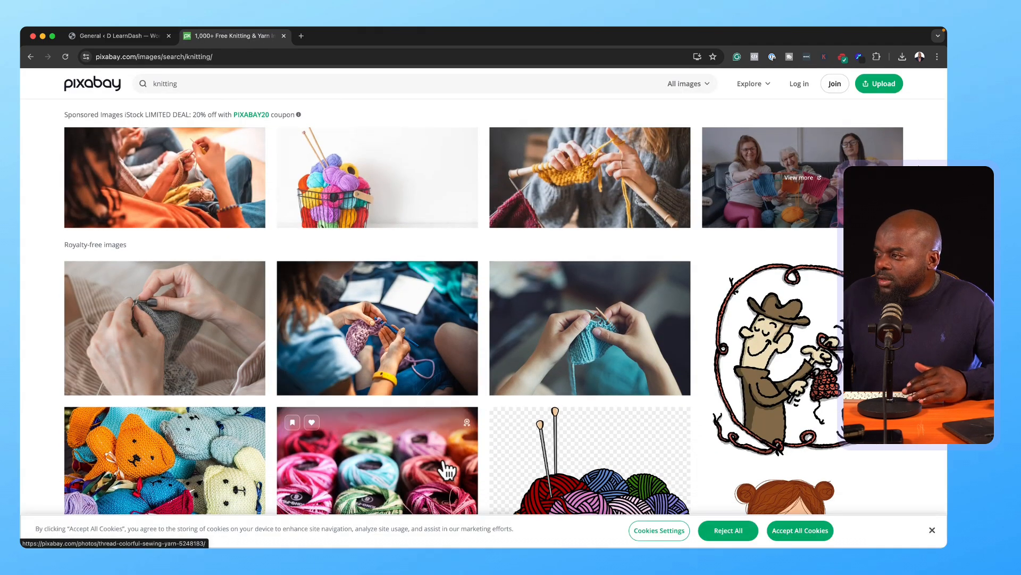
Step: Scroll Pixabay's knitting results and open one knitting photo's page
scroll(448, 468, "down", 1)
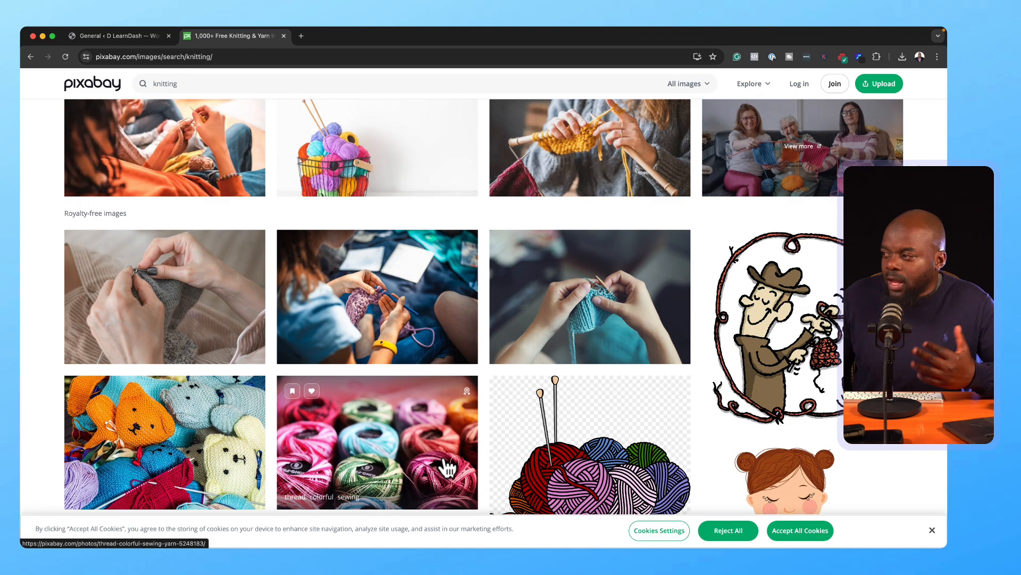
left_click(400, 295)
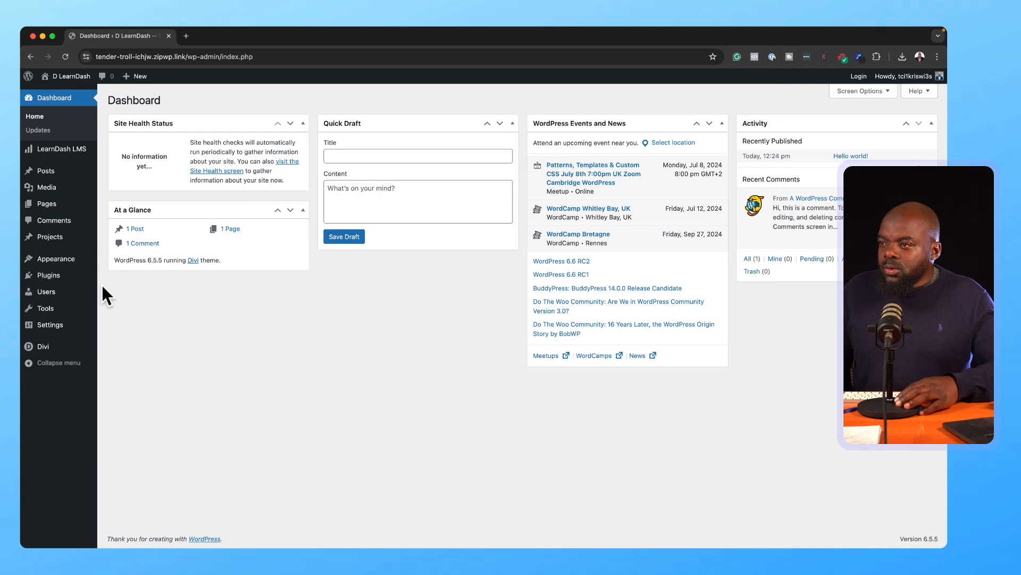
Step: Start Generate A New Site in the Divi Dashboard, then choose Skip This Step & Build Manually
mouse_move(52, 343)
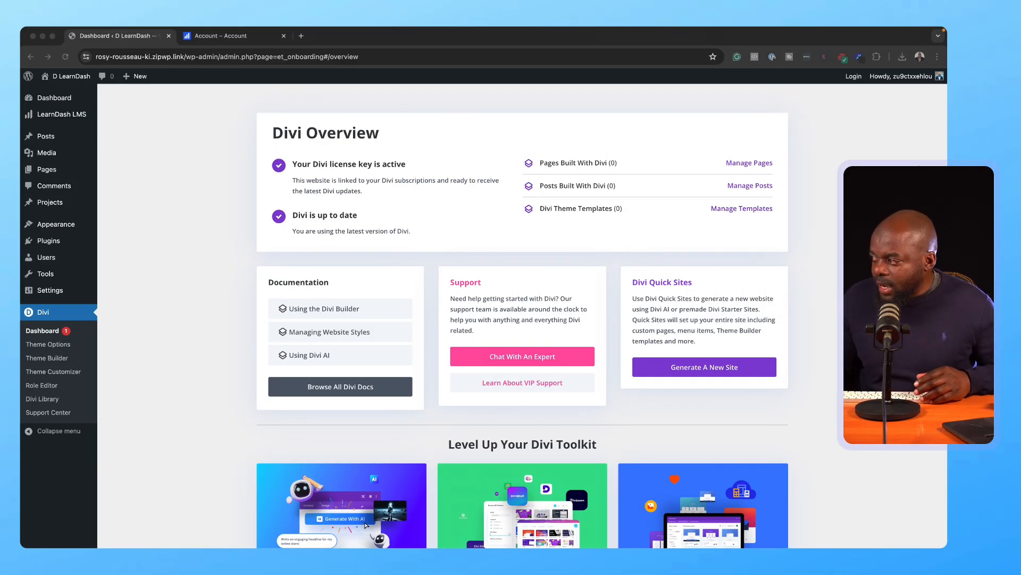
left_click(697, 365)
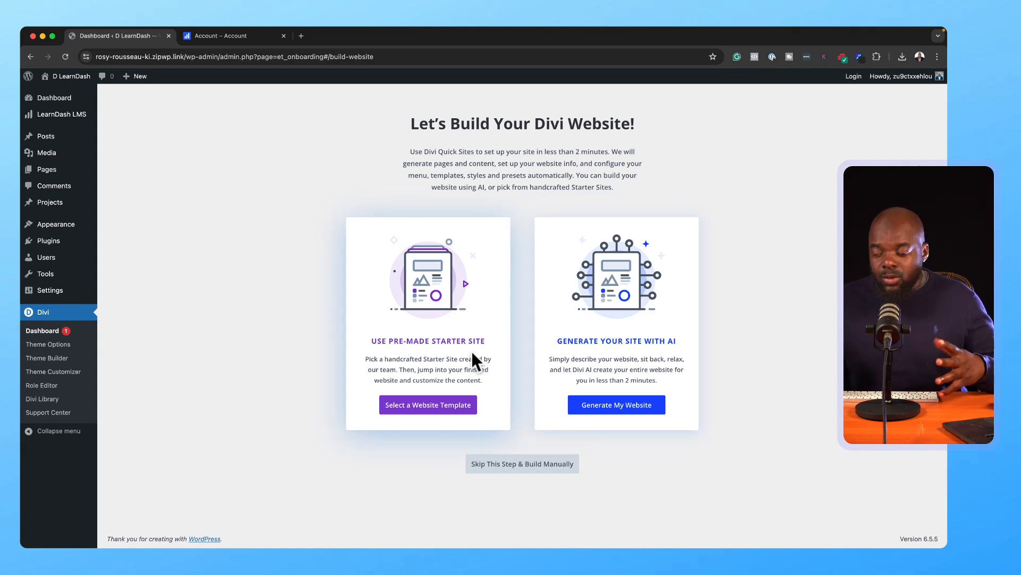
left_click(526, 464)
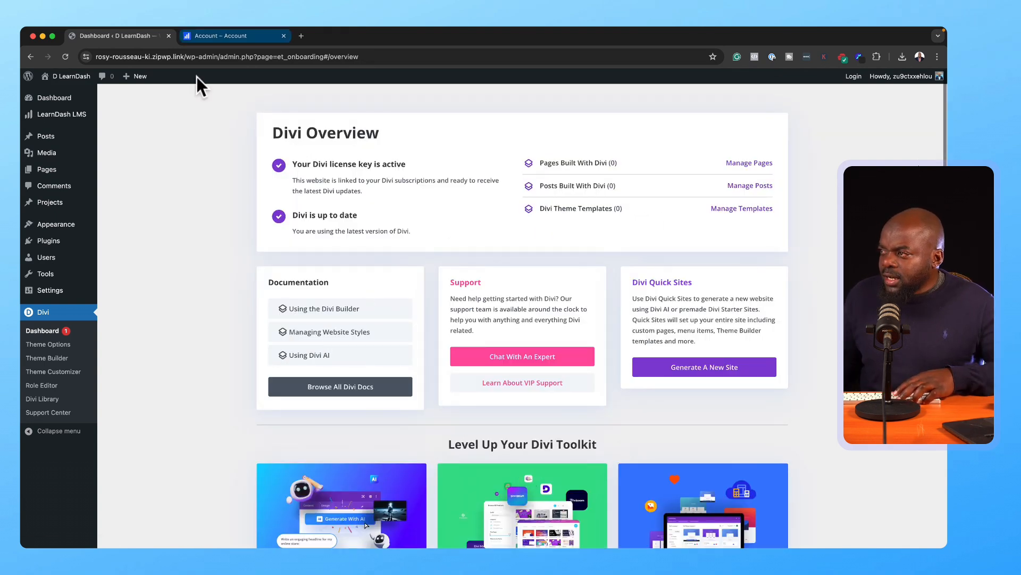
scroll(597, 319, "down", 1)
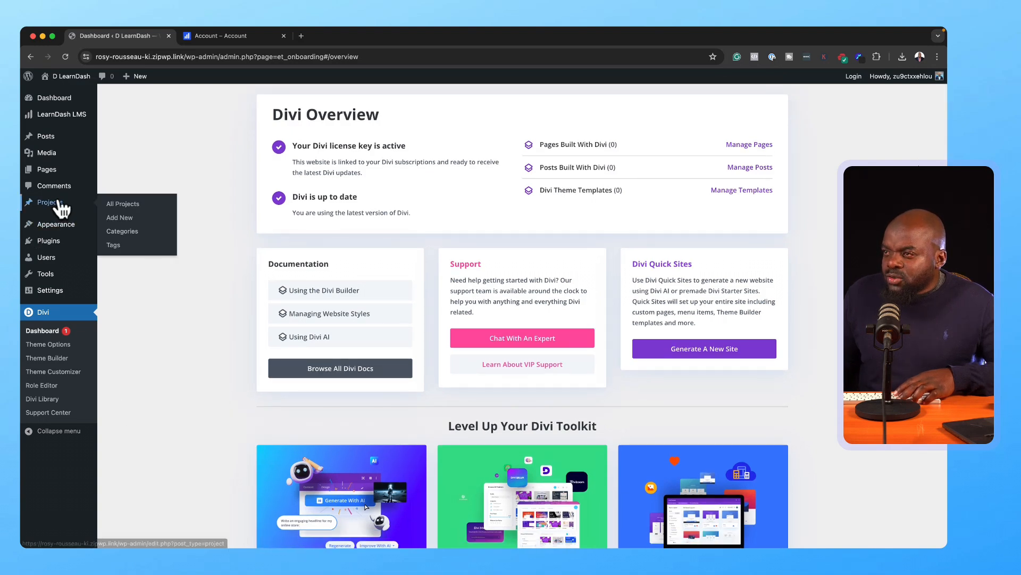
Step: Trash the Sample Page from All Pages and start a blank new page
mouse_move(47, 169)
left_click(122, 178)
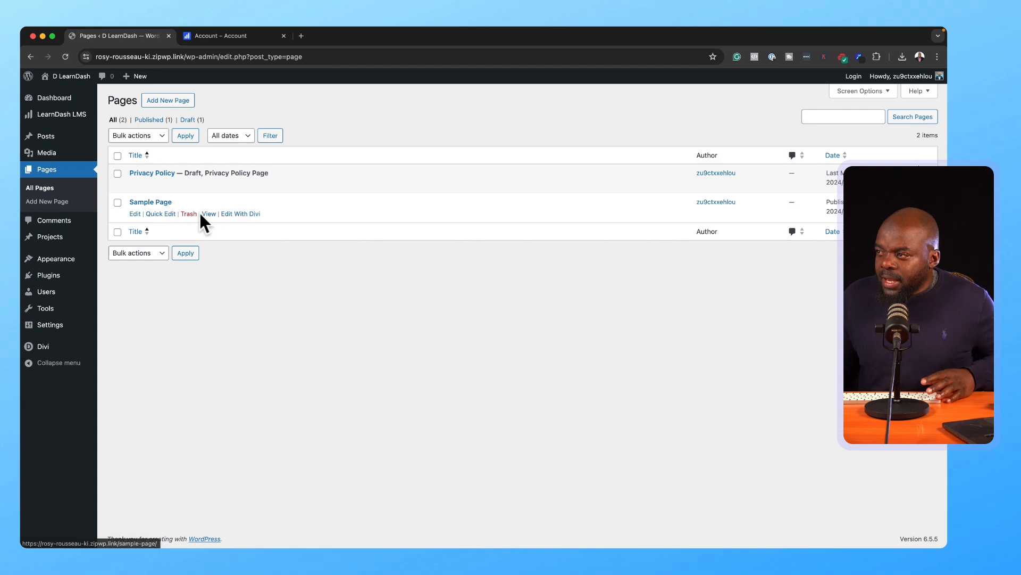
left_click(191, 214)
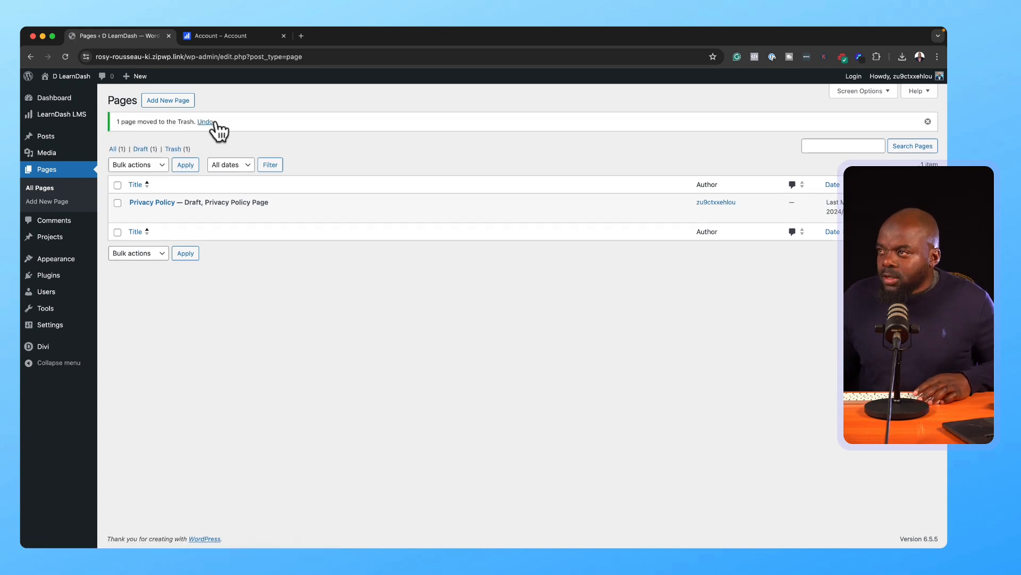
left_click(187, 102)
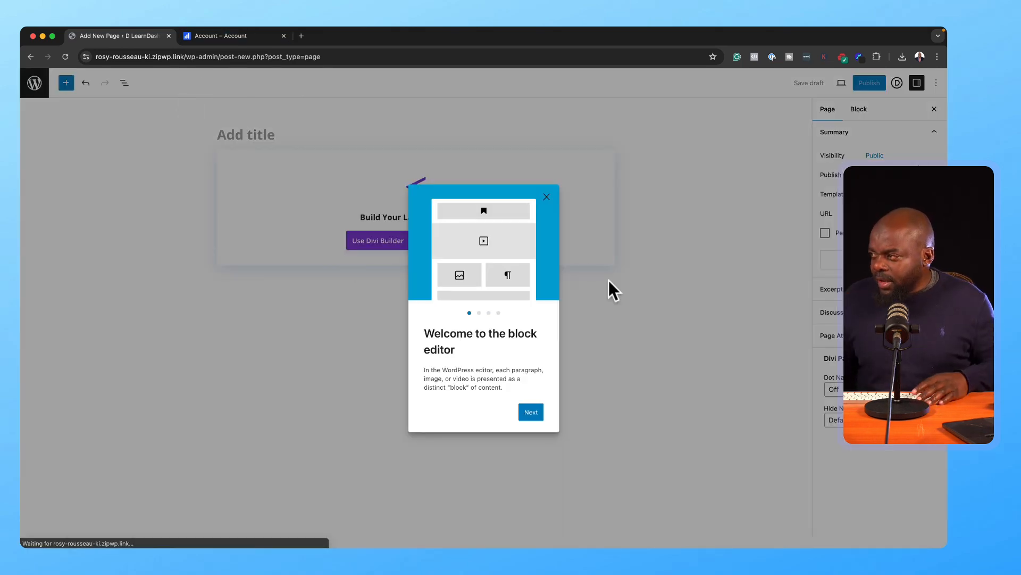
Step: Publish a new page titled 'Dashboard' and return to the Pages list
left_click(548, 198)
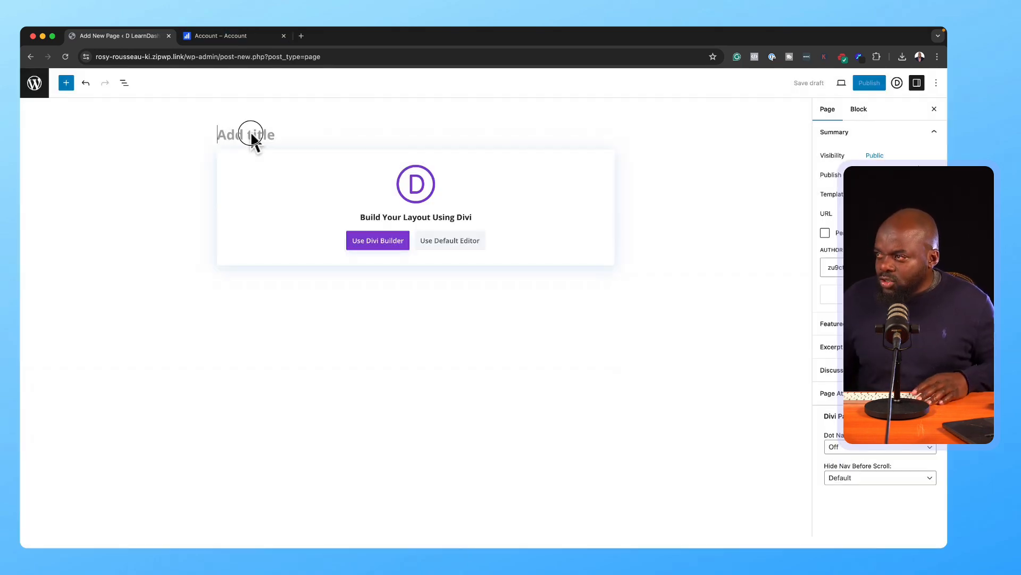
type("Dashboard")
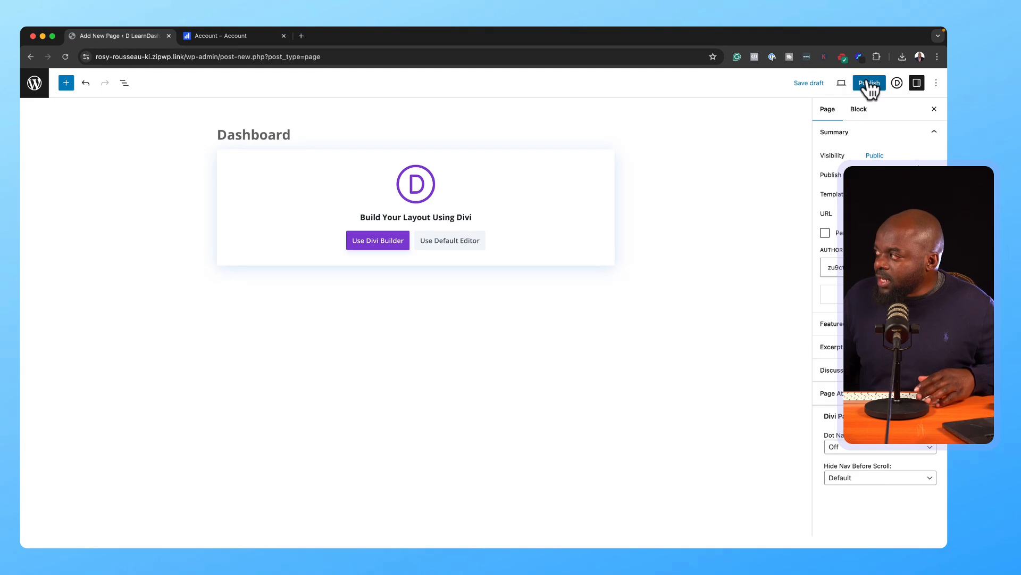
left_click(868, 83)
left_click(865, 83)
left_click(34, 84)
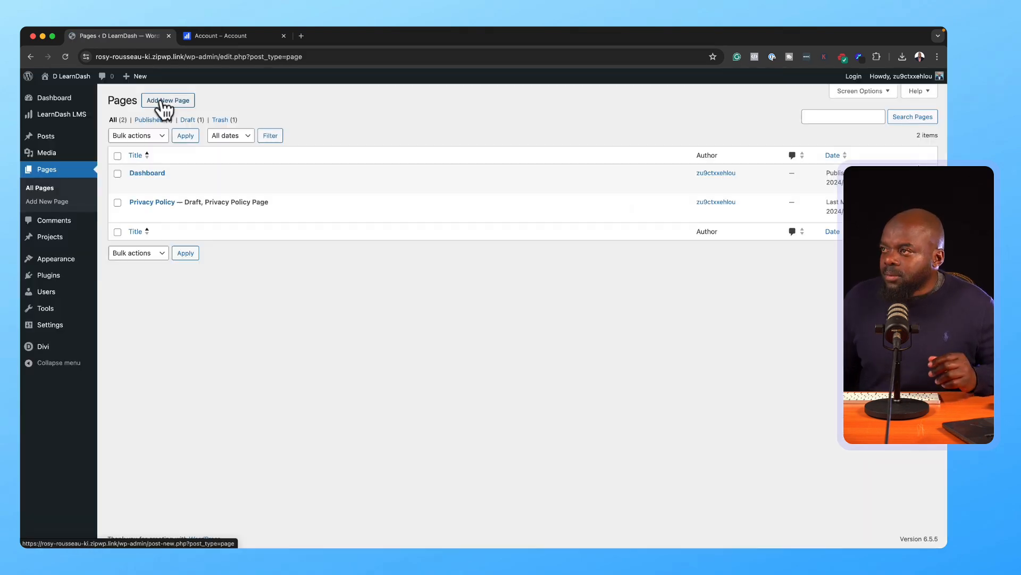
Step: Publish new 'Login' and 'Reset Password' pages
left_click(165, 102)
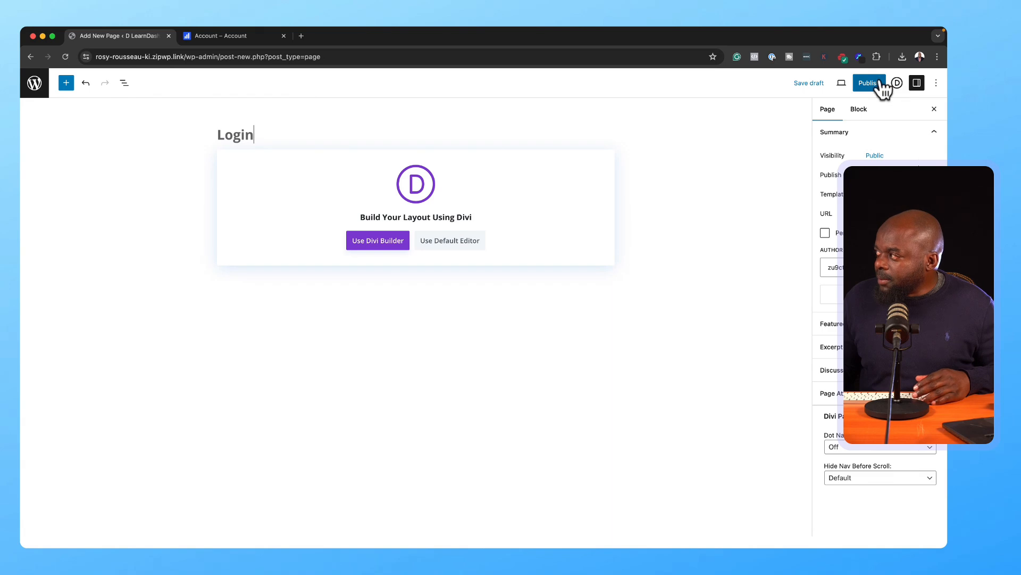
left_click(878, 84)
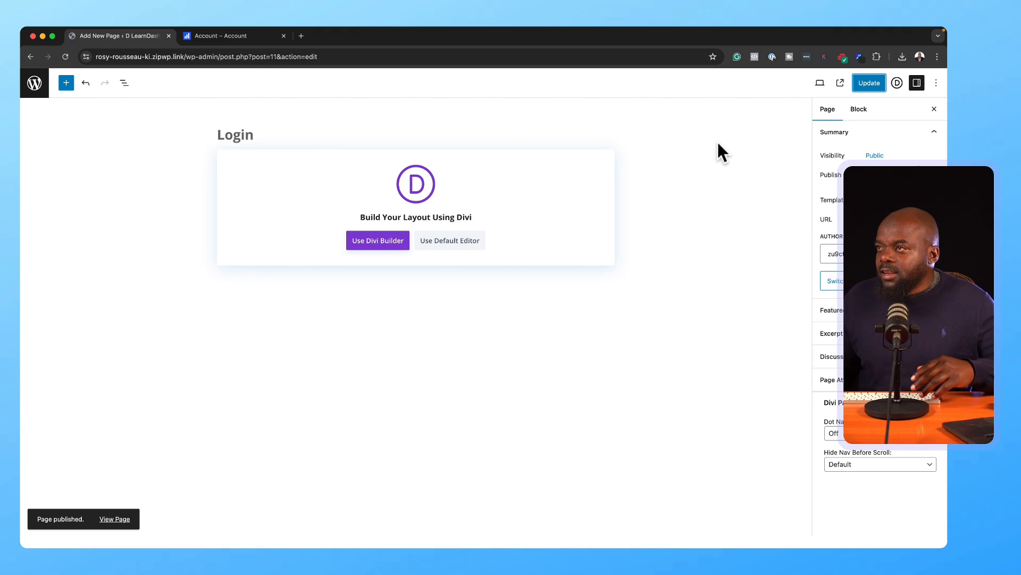
left_click(37, 88)
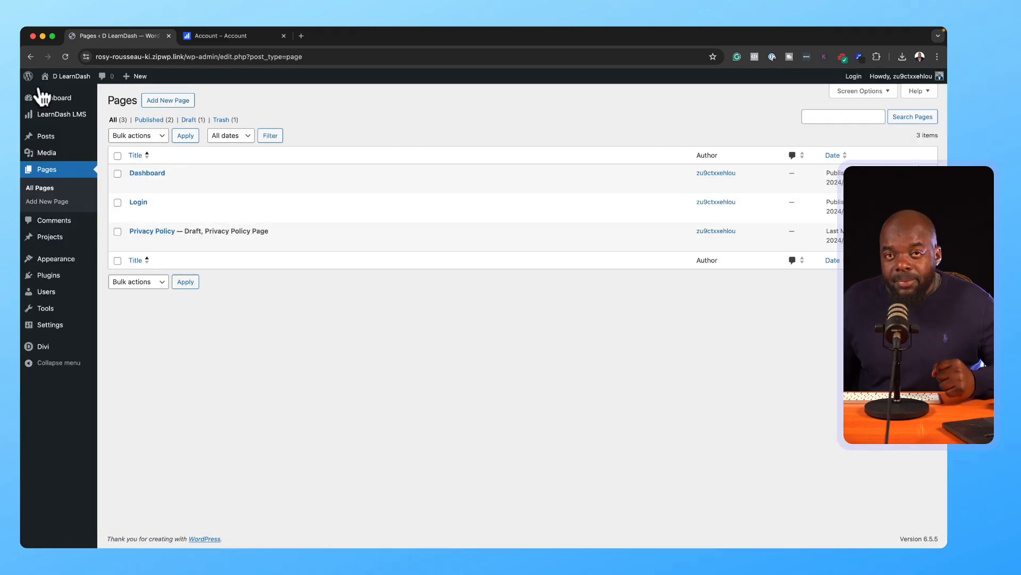
left_click(186, 102)
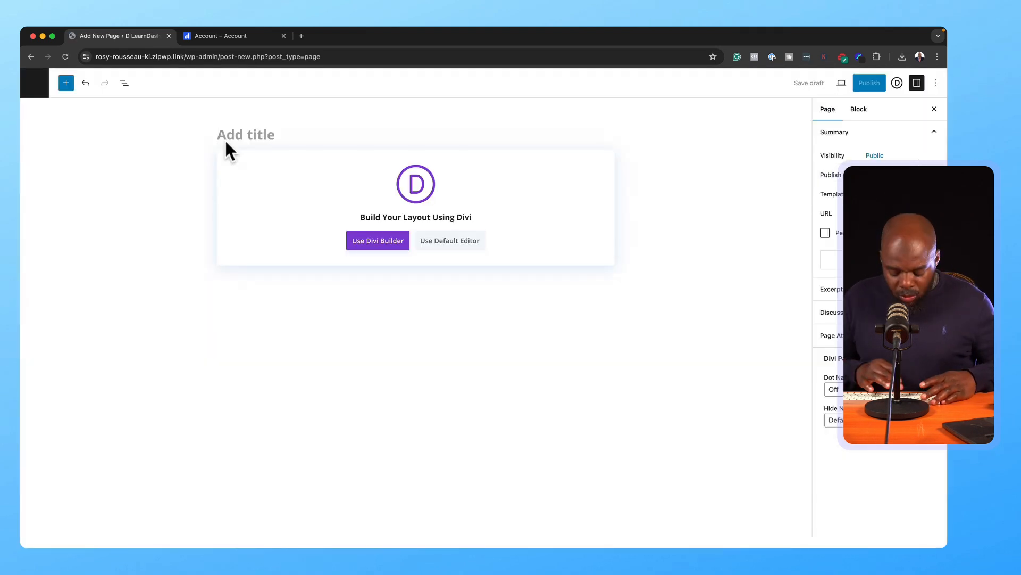
left_click(226, 143)
type("R")
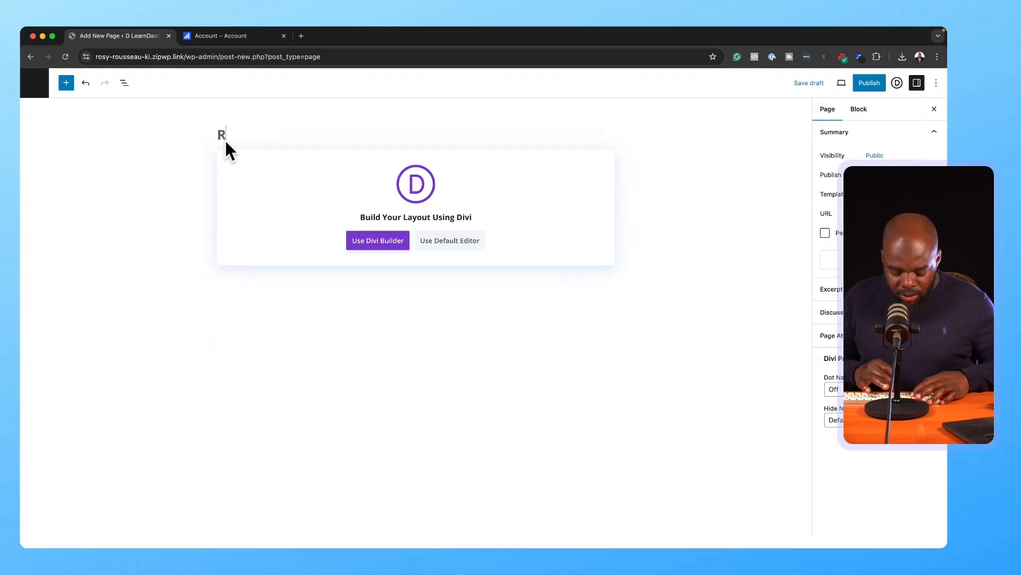
type("eset Password")
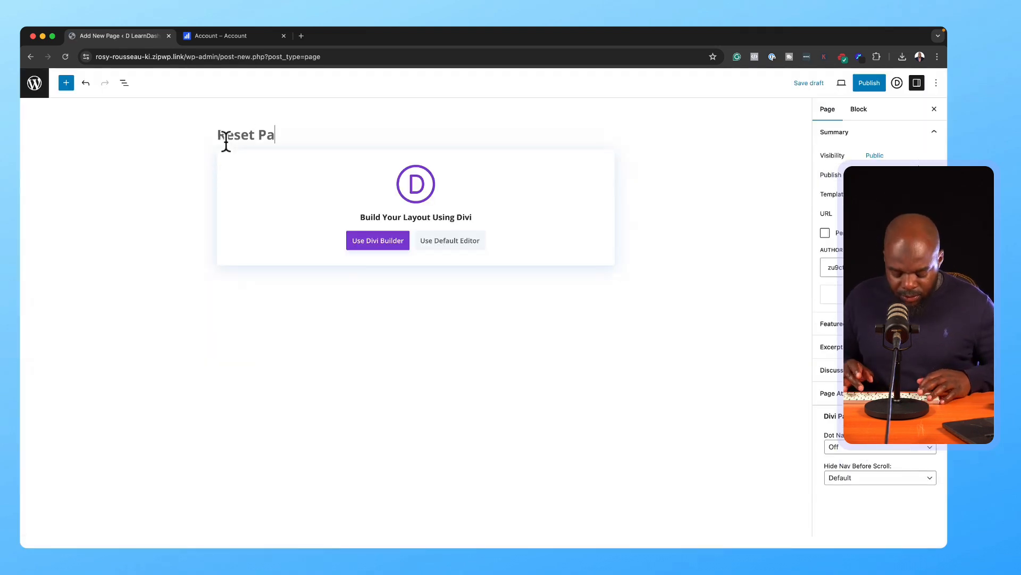
left_click(869, 85)
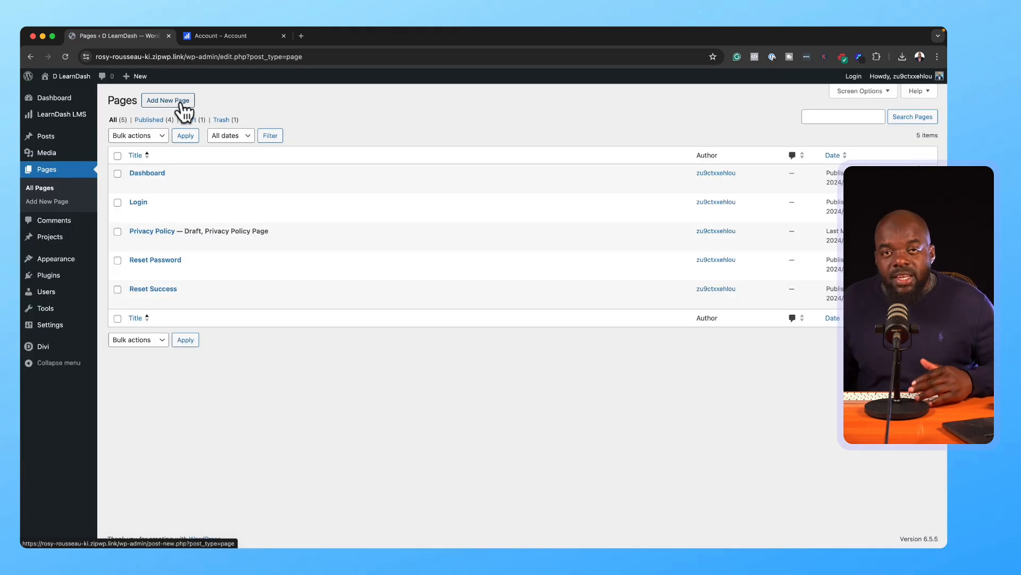
Step: Publish the Reset Success, Home and Contact pages, bringing the Pages list to seven
left_click(181, 104)
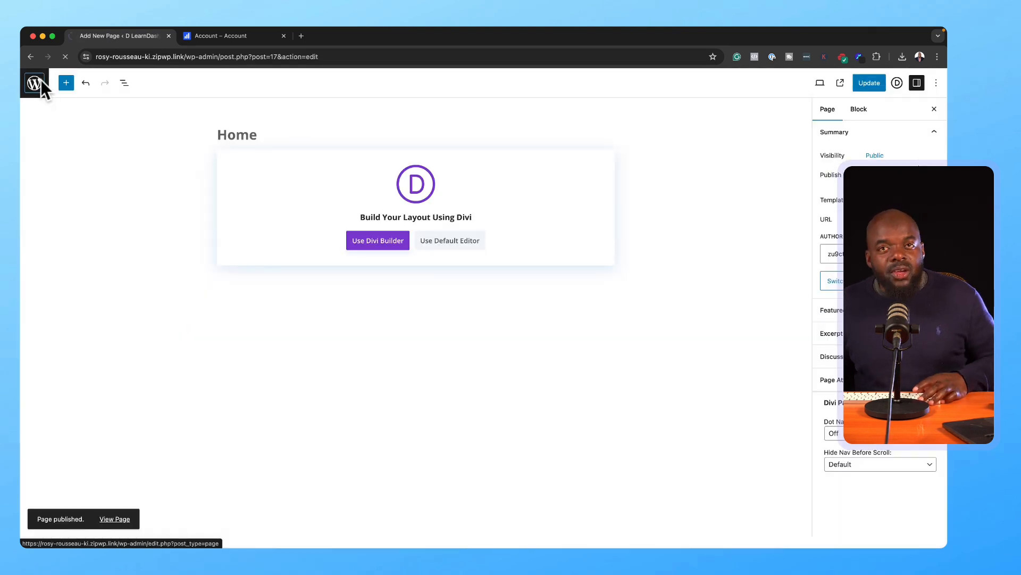
left_click(37, 81)
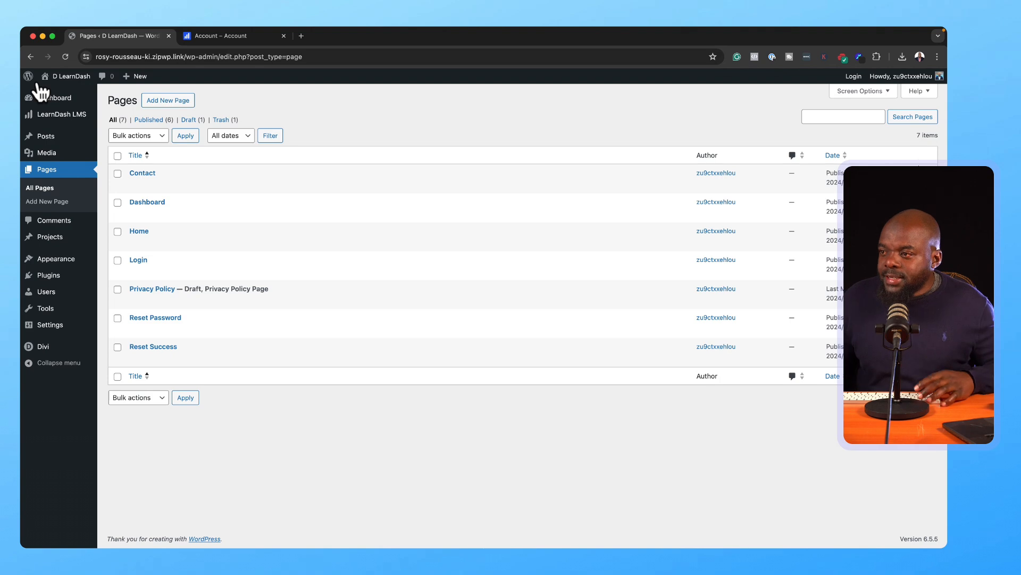
mouse_move(73, 245)
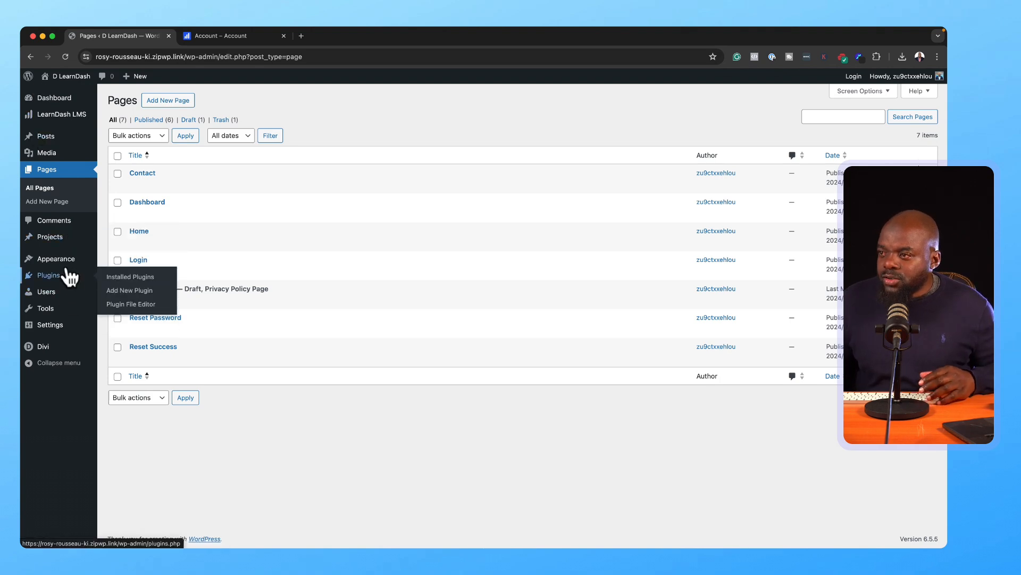
Step: Set the homepage to the static 'Home' page in Reading Settings and save
mouse_move(57, 326)
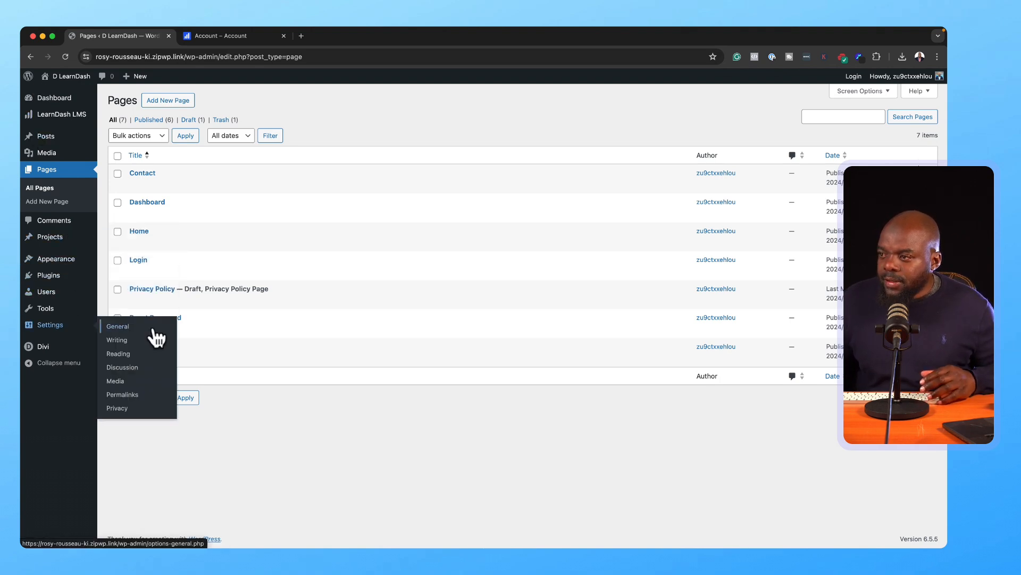
left_click(128, 353)
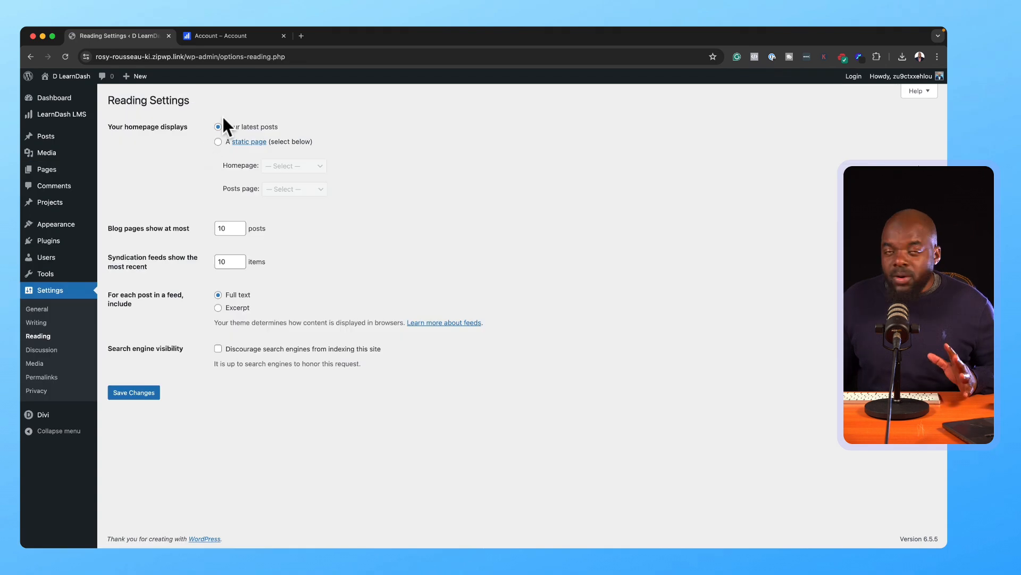
left_click(217, 142)
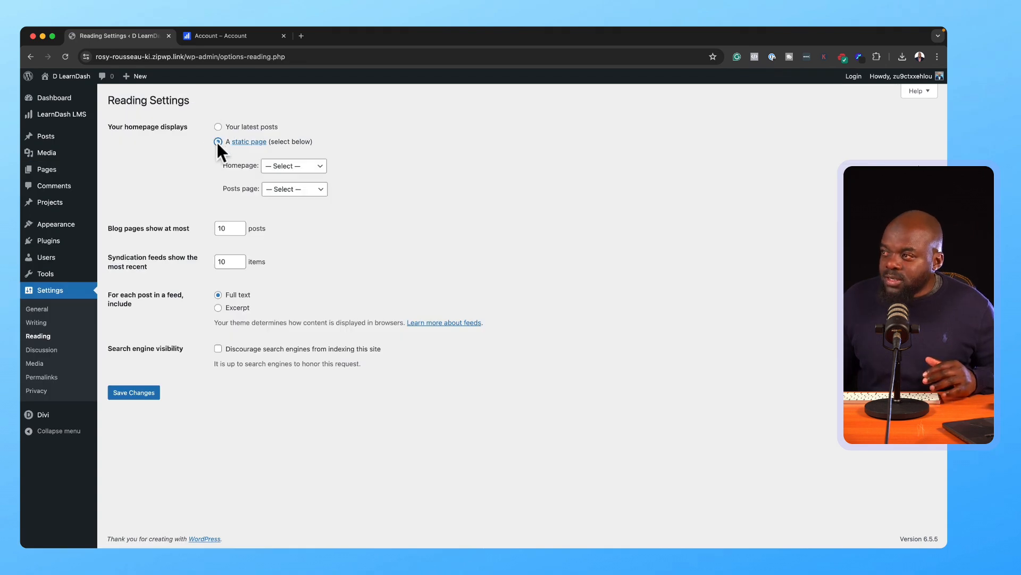
left_click(290, 169)
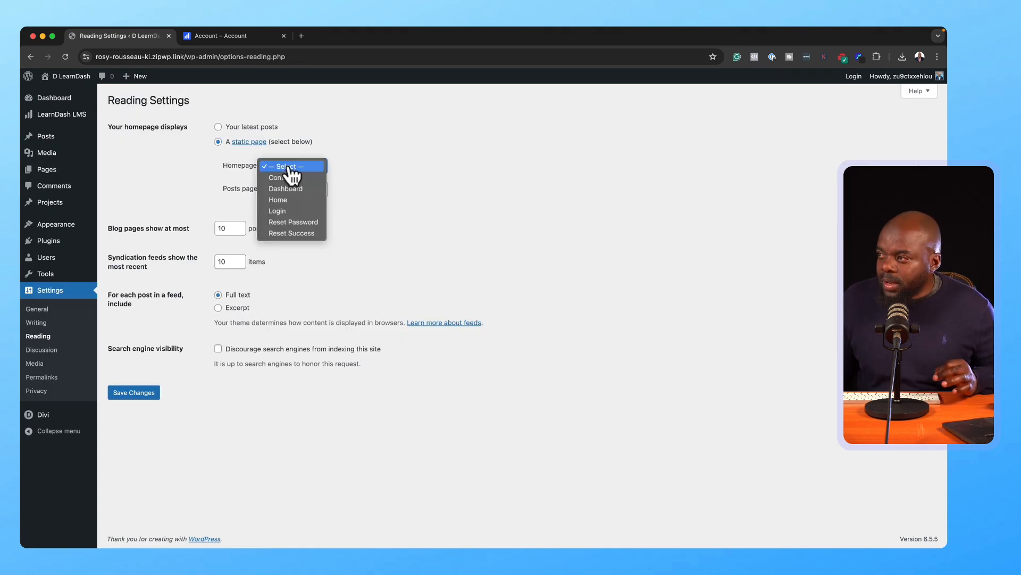
left_click(307, 203)
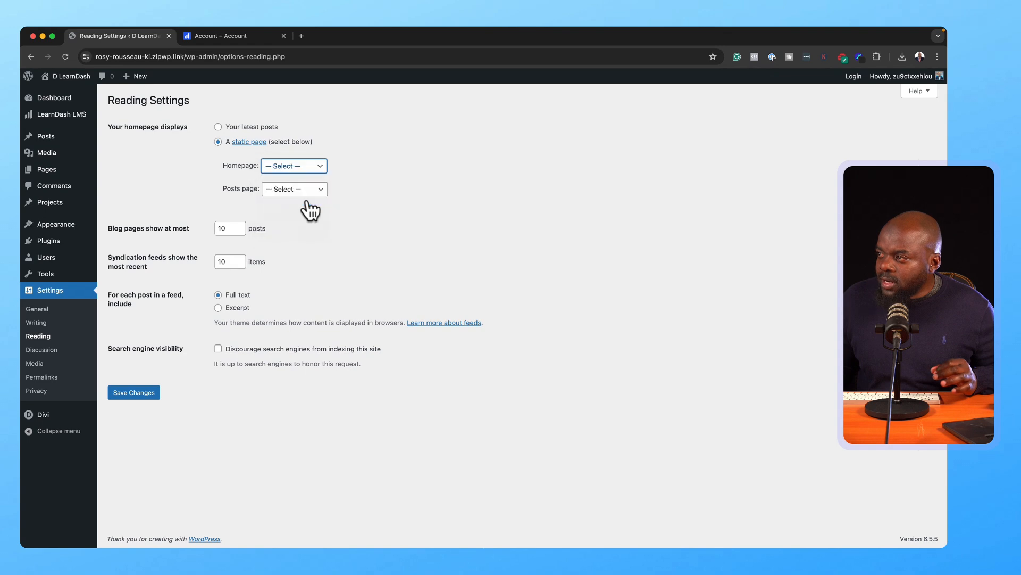
left_click(149, 392)
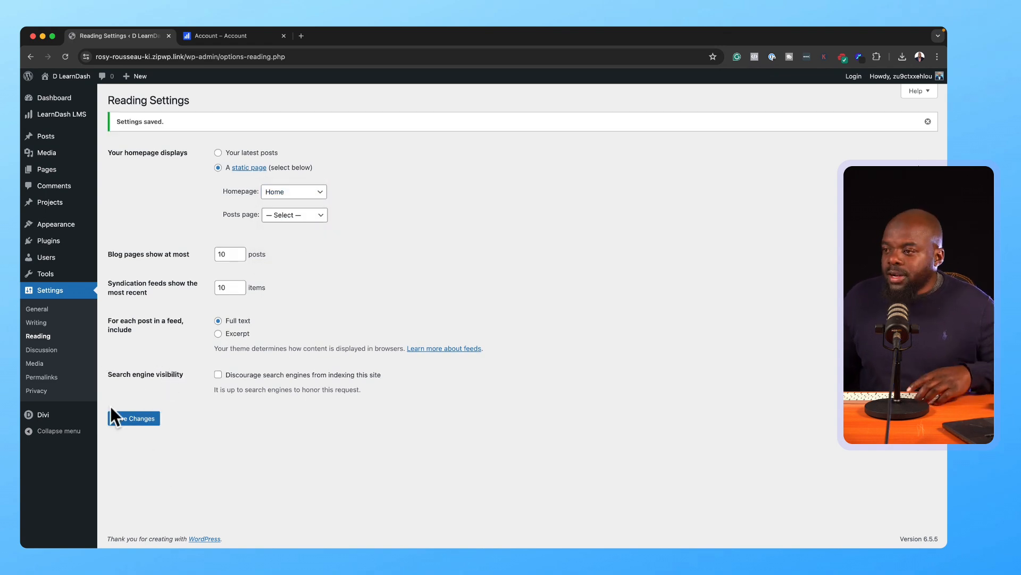
mouse_move(78, 415)
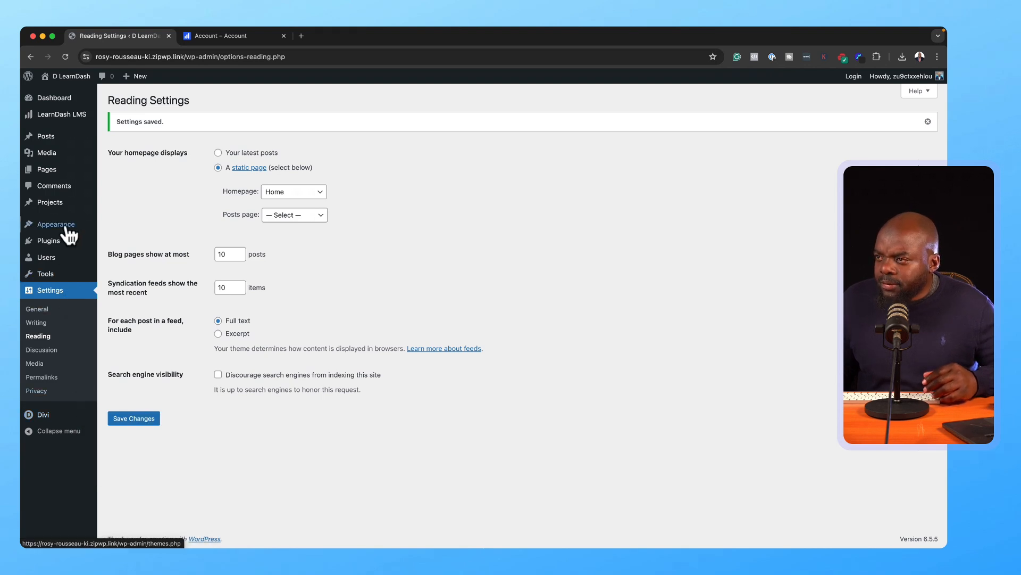
mouse_move(68, 231)
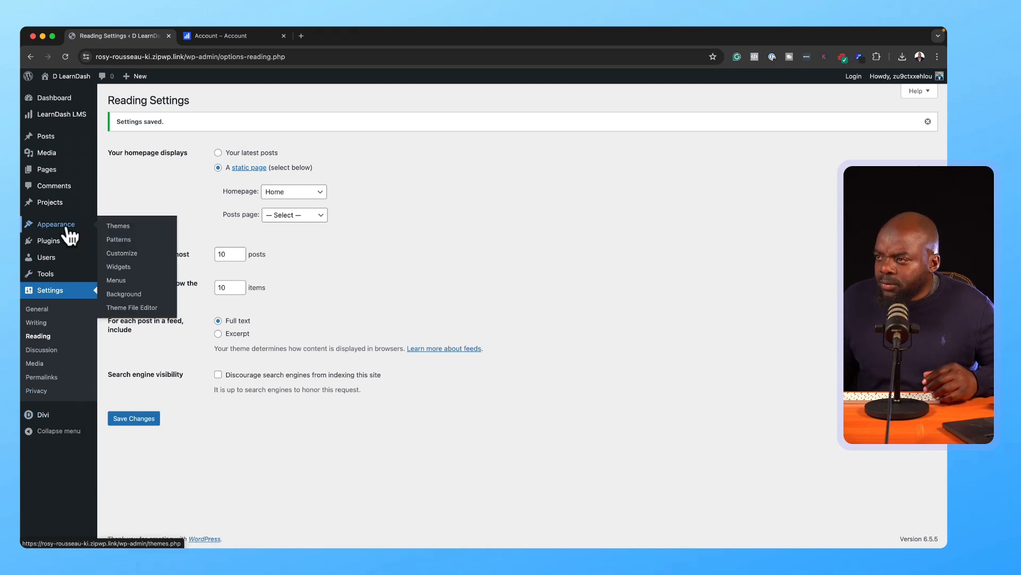
Step: Open the Divi Customizer's typography settings and set body text size to 16
left_click(128, 233)
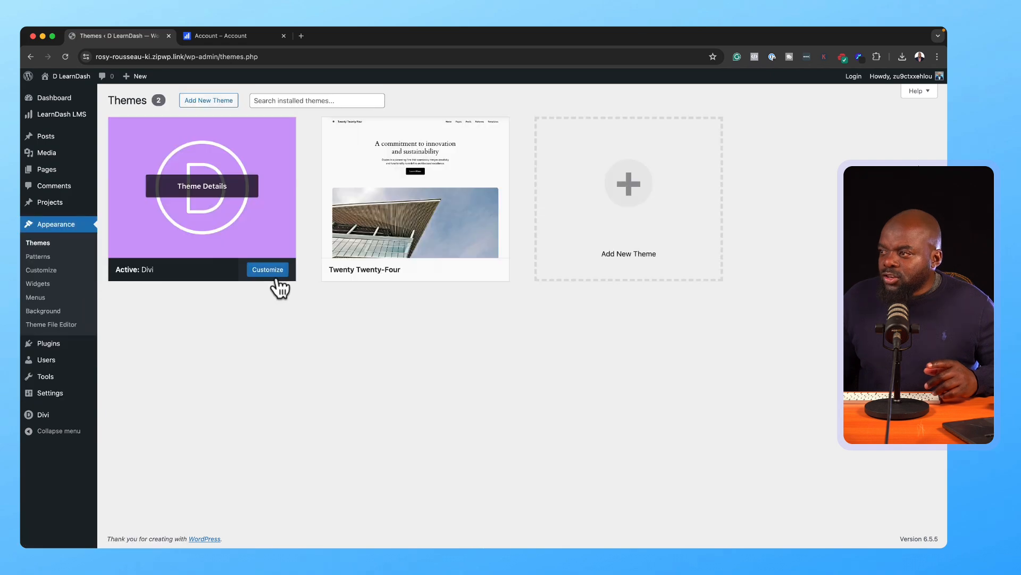
left_click(278, 285)
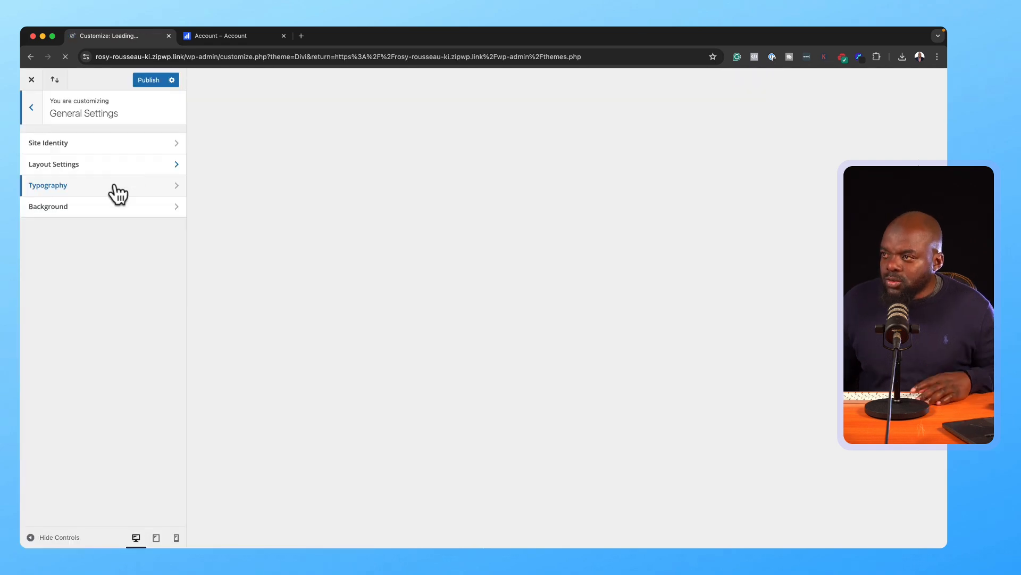
left_click(118, 195)
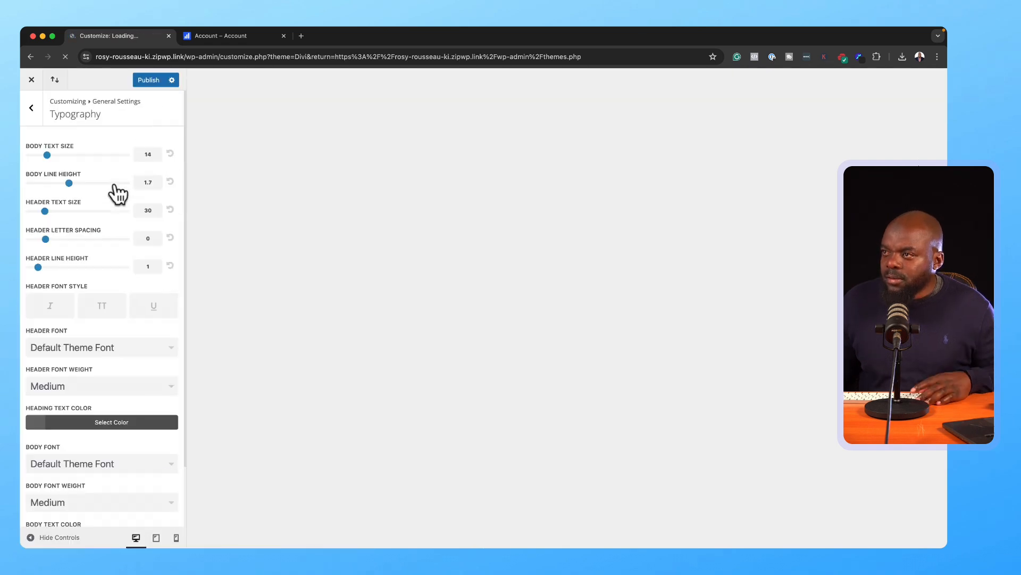
left_click(148, 154)
key("BackSpace")
type("6")
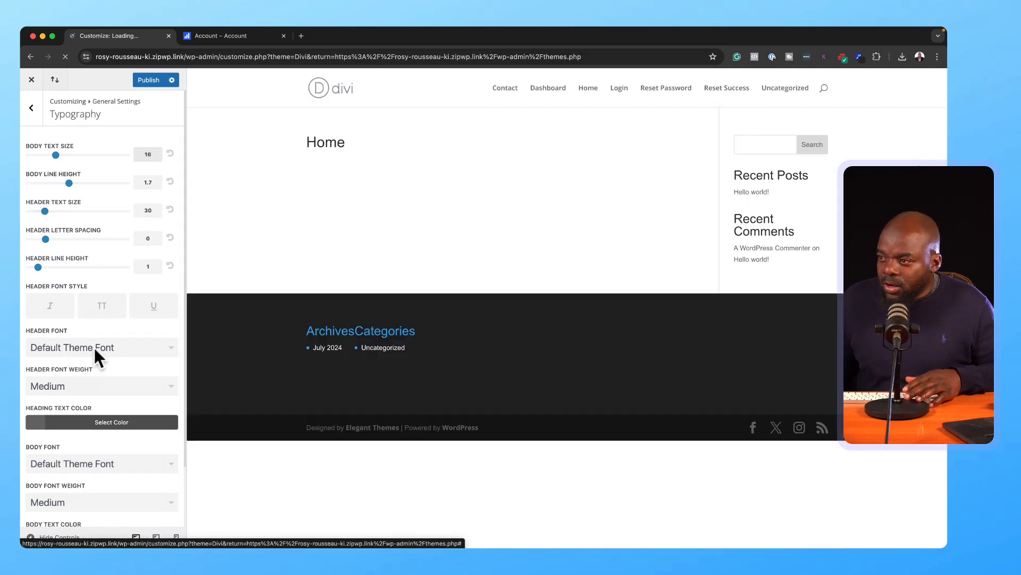
Step: Choose Poppins as the header font and publish the Customizer changes
left_click(95, 353)
scroll(107, 404, "down", 10)
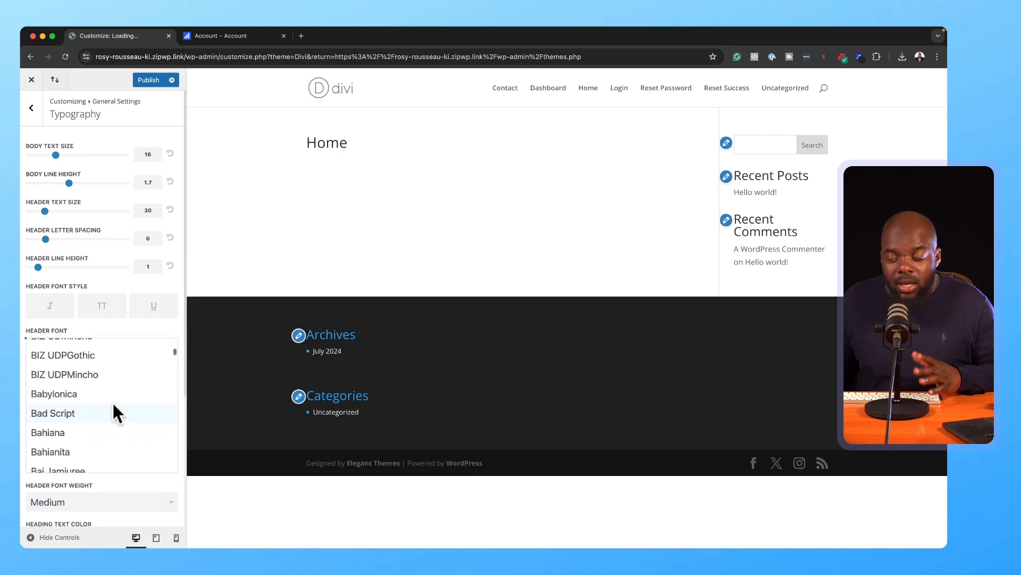
scroll(113, 399, "down", 10)
scroll(114, 397, "down", 15)
scroll(96, 409, "down", 20)
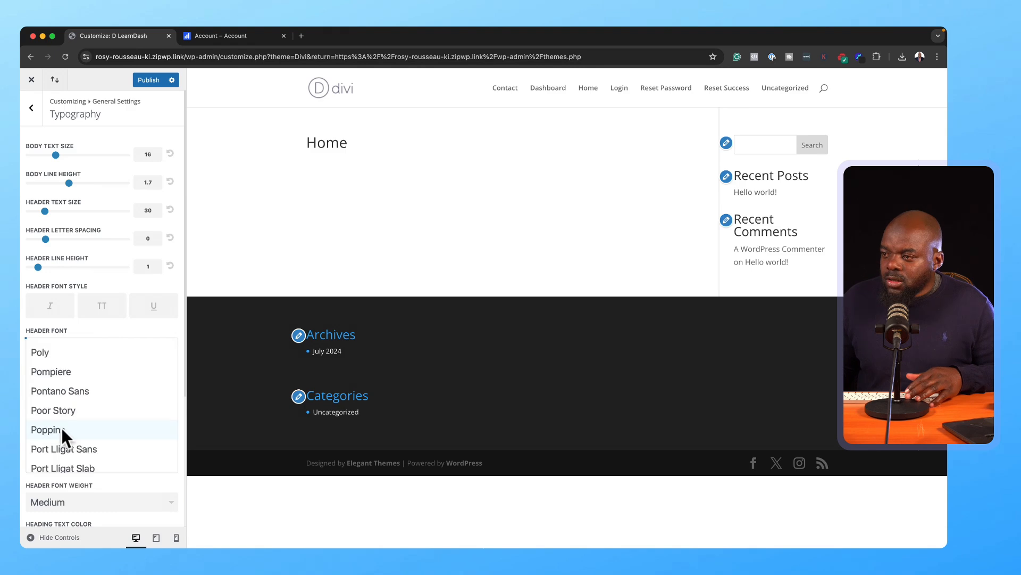
left_click(62, 429)
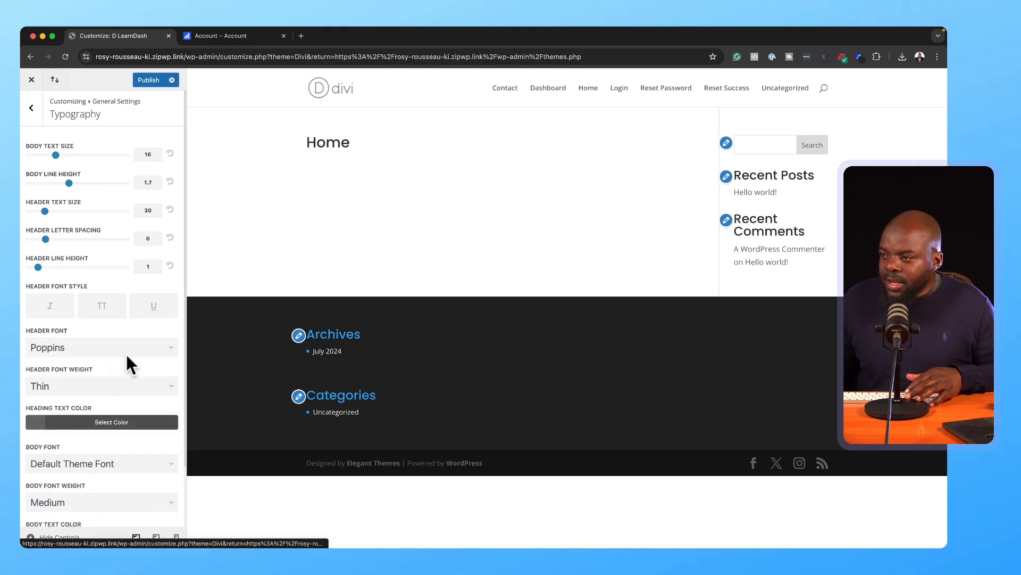
scroll(111, 334, "down", 3)
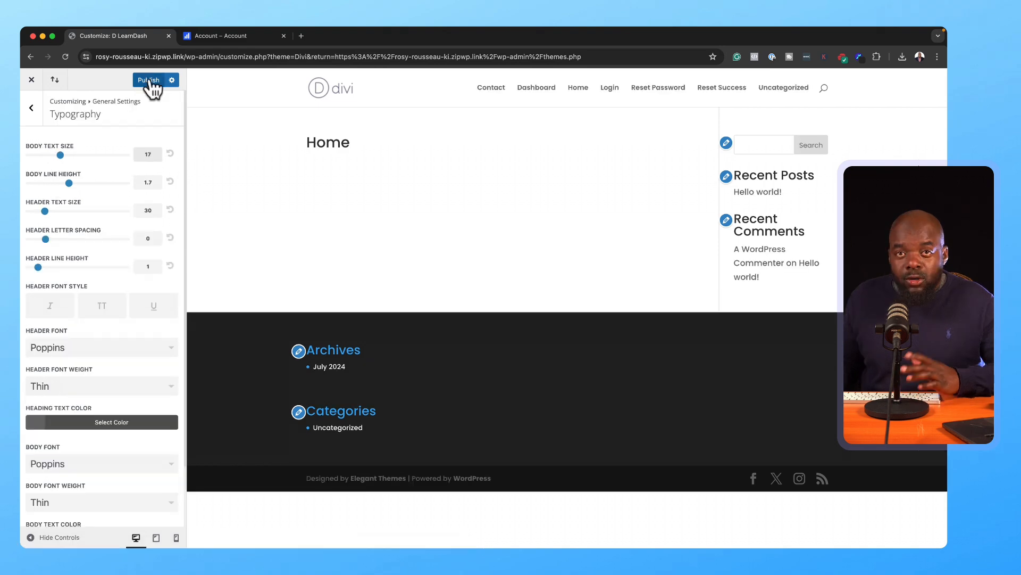
left_click(151, 80)
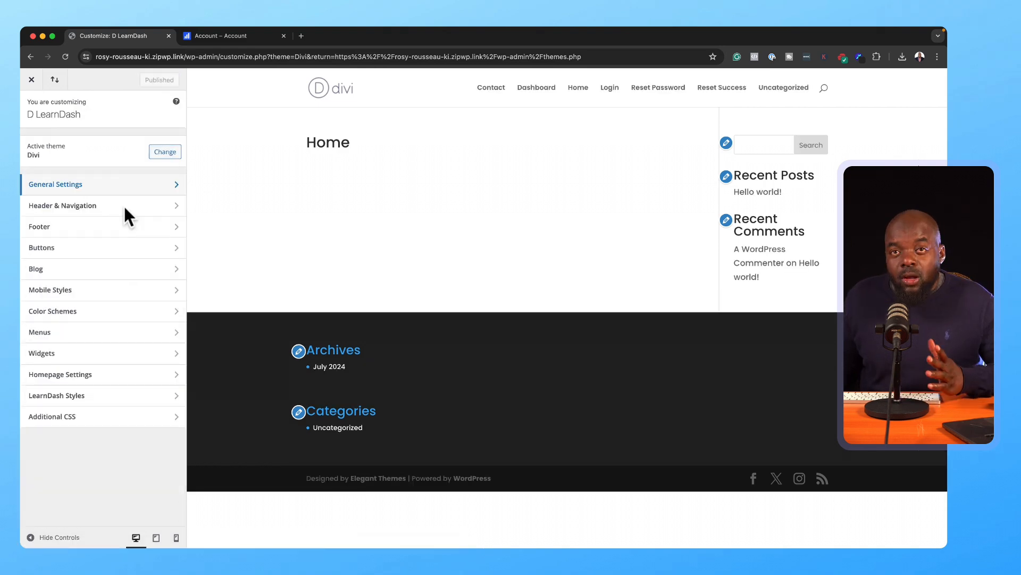
Step: Make the Primary Menu Bar full width with a menu height of 78
left_click(124, 207)
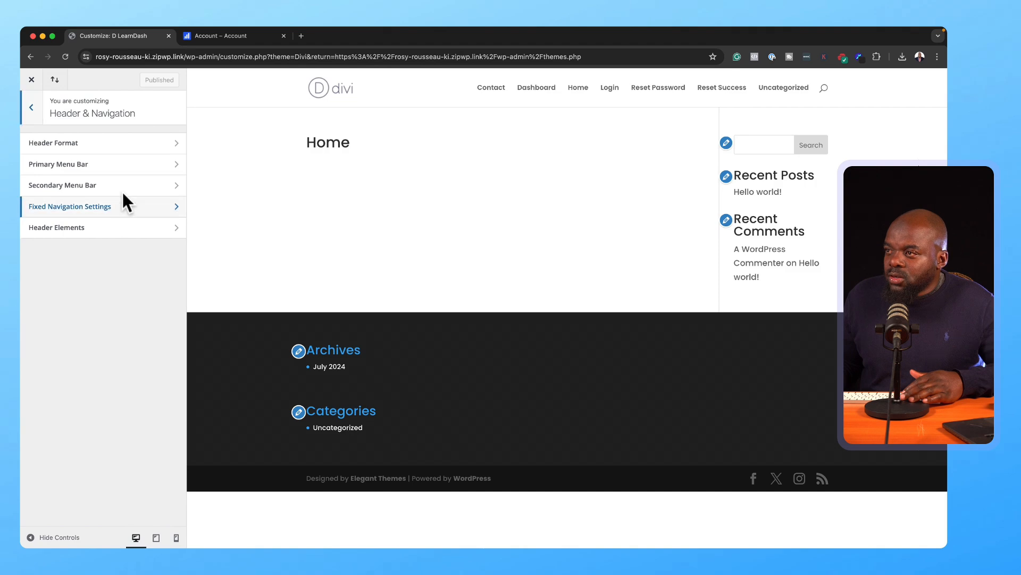
left_click(110, 164)
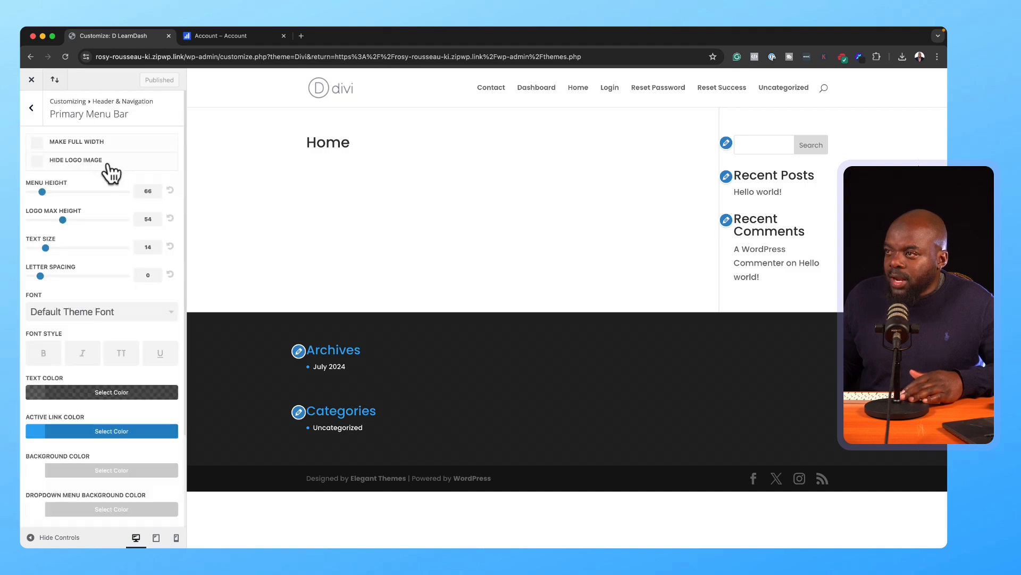
left_click(38, 147)
left_click_drag(41, 194, 47, 195)
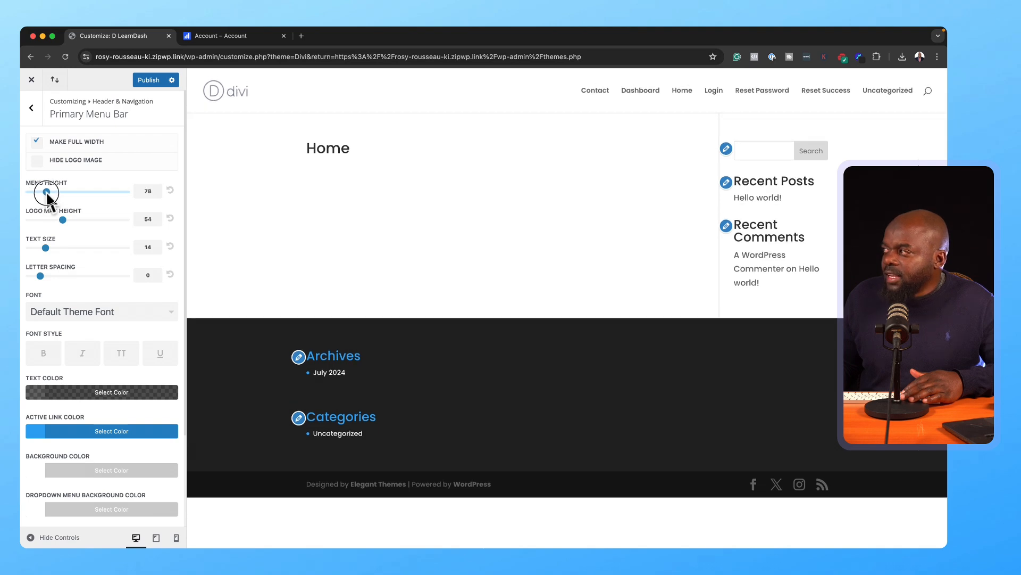
Step: Give menu links uppercase style, letter spacing 1 and text size 15, then publish
key("BackSpace")
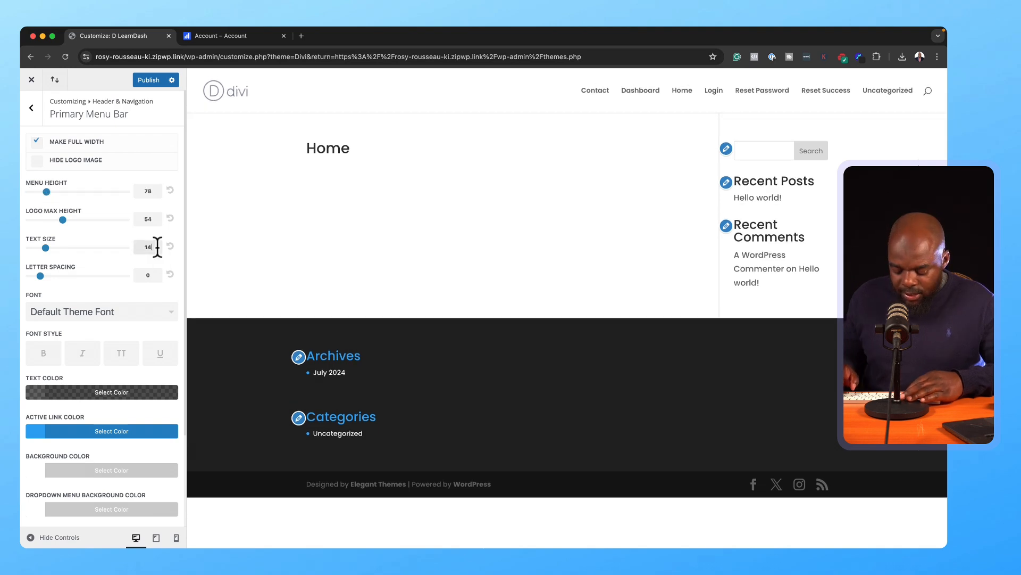
type("6")
left_click(126, 353)
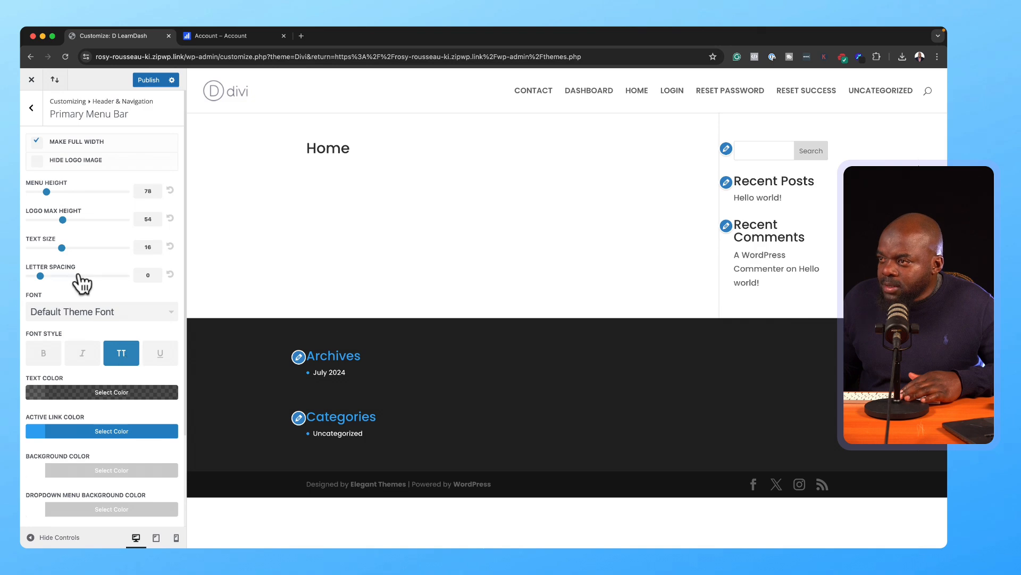
left_click(154, 276)
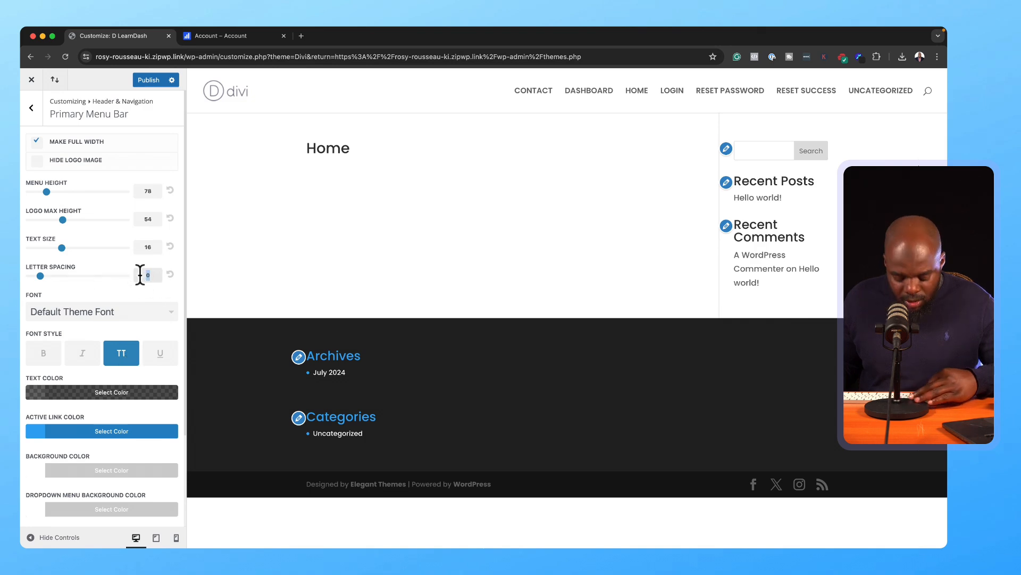
type("1")
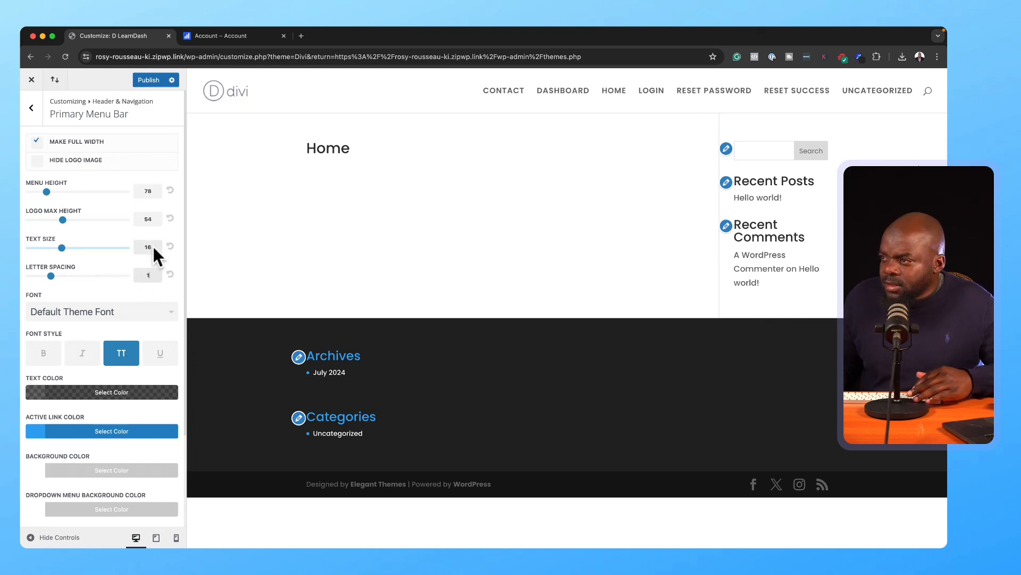
key("BackSpace")
type("5")
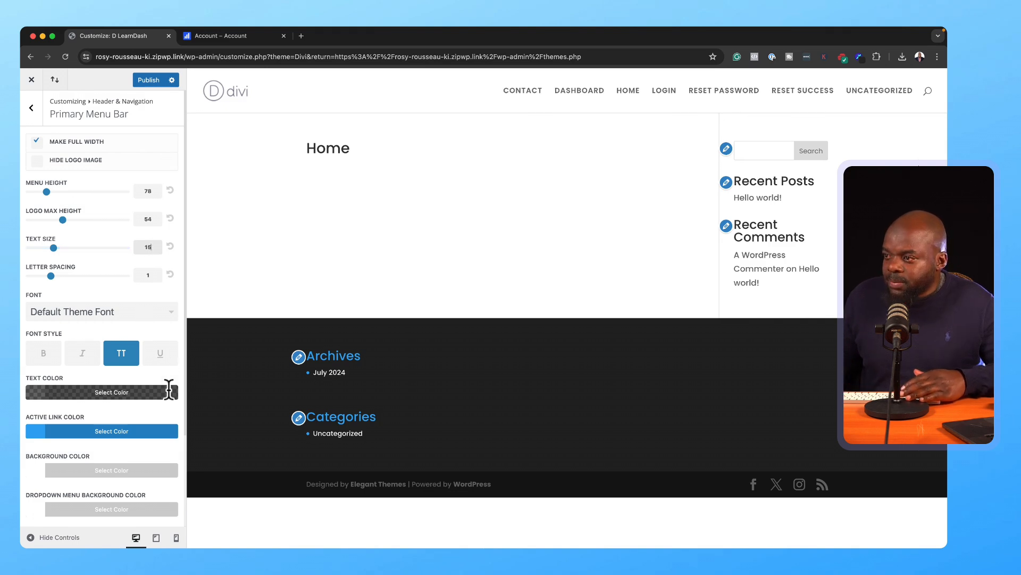
scroll(169, 389, "down", 3)
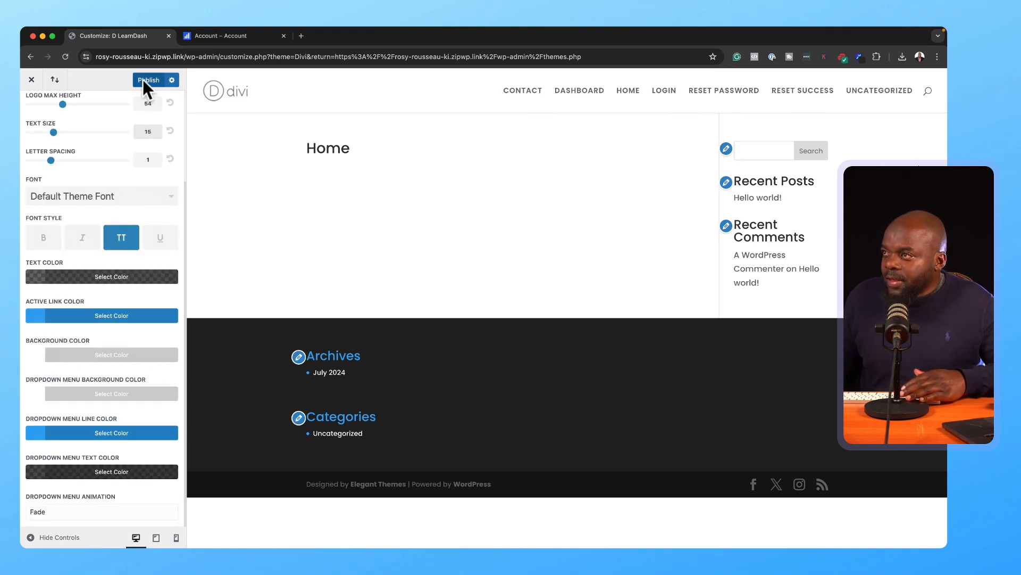
left_click(143, 80)
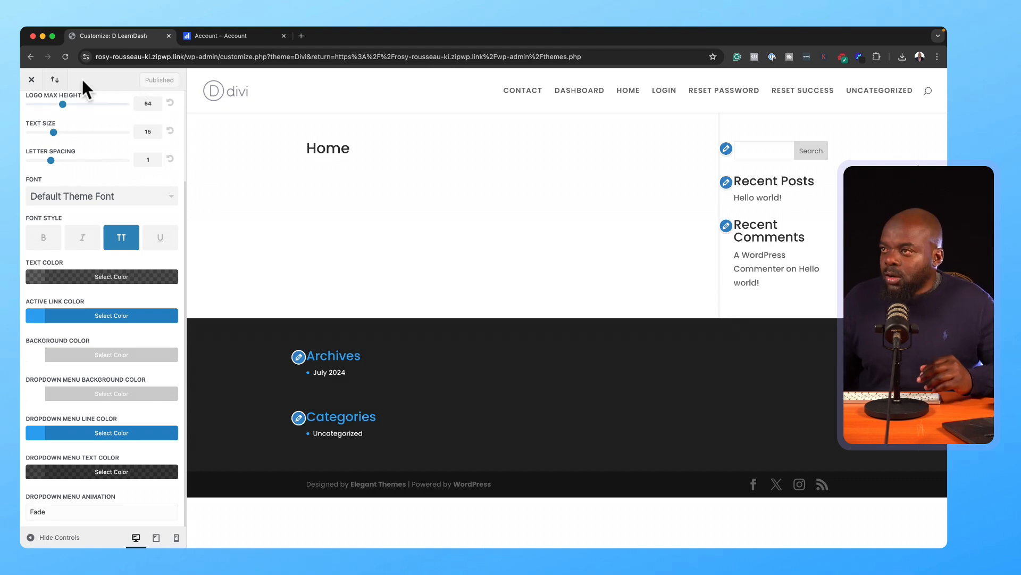
Step: Create a menu named 'Main Menu' assigned to the Primary Menu location
left_click(32, 80)
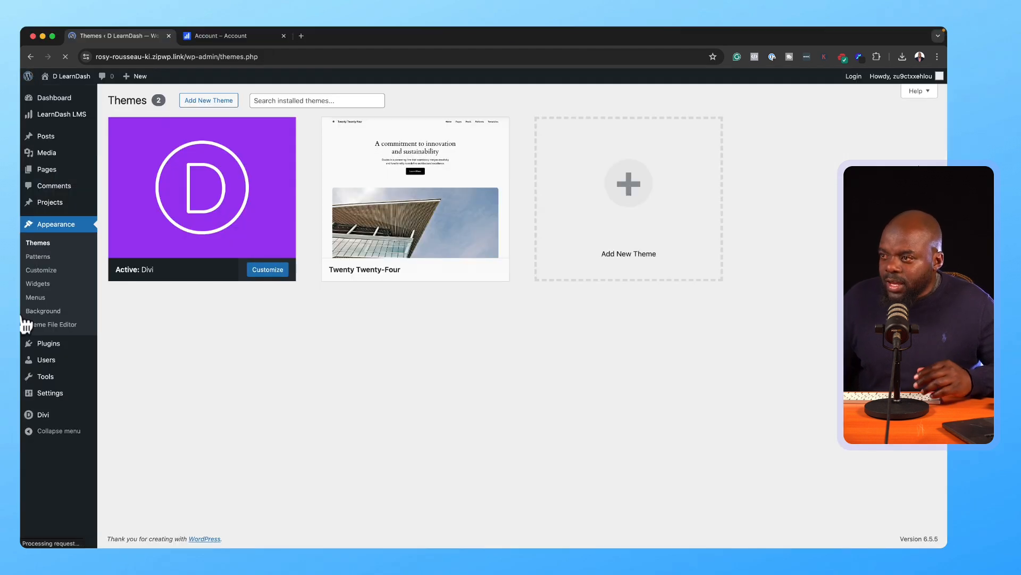
mouse_move(66, 393)
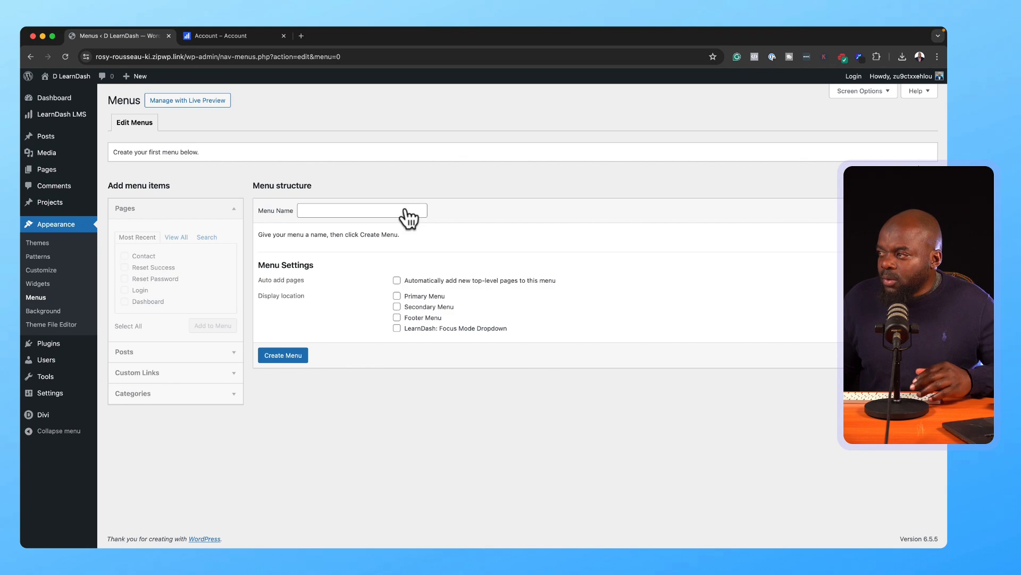
left_click(406, 210)
type("Ma")
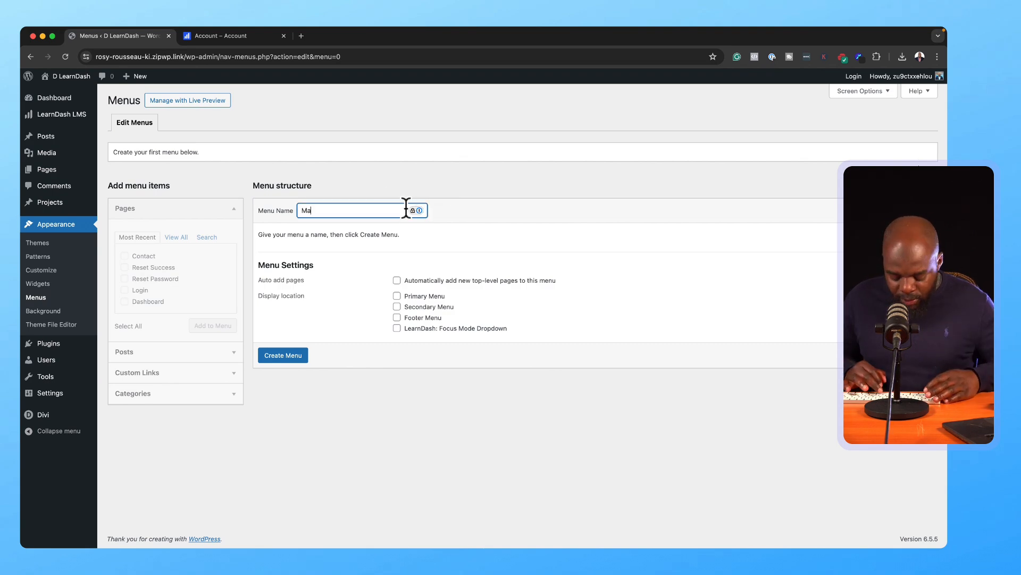
type("in Menu")
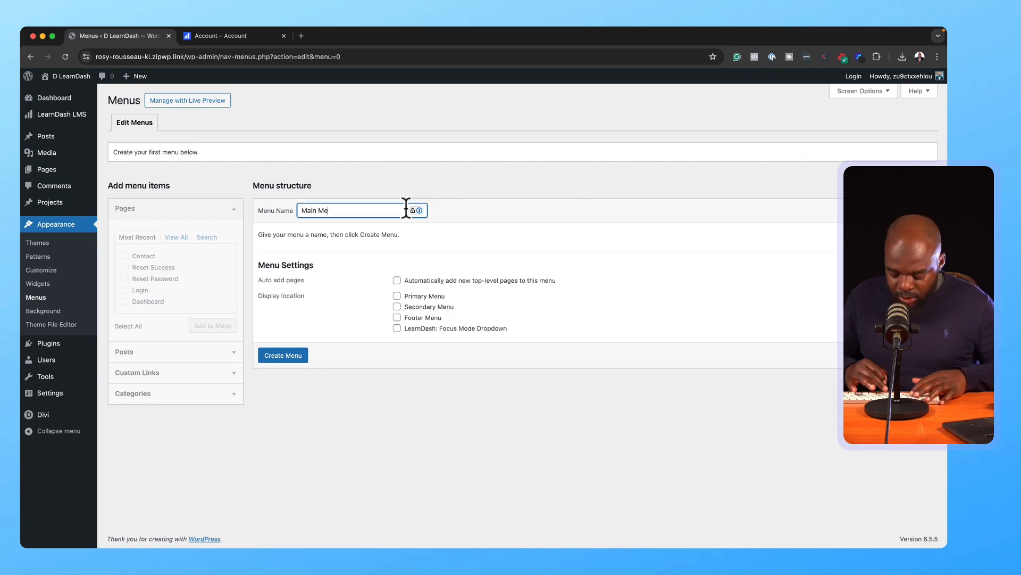
left_click(397, 296)
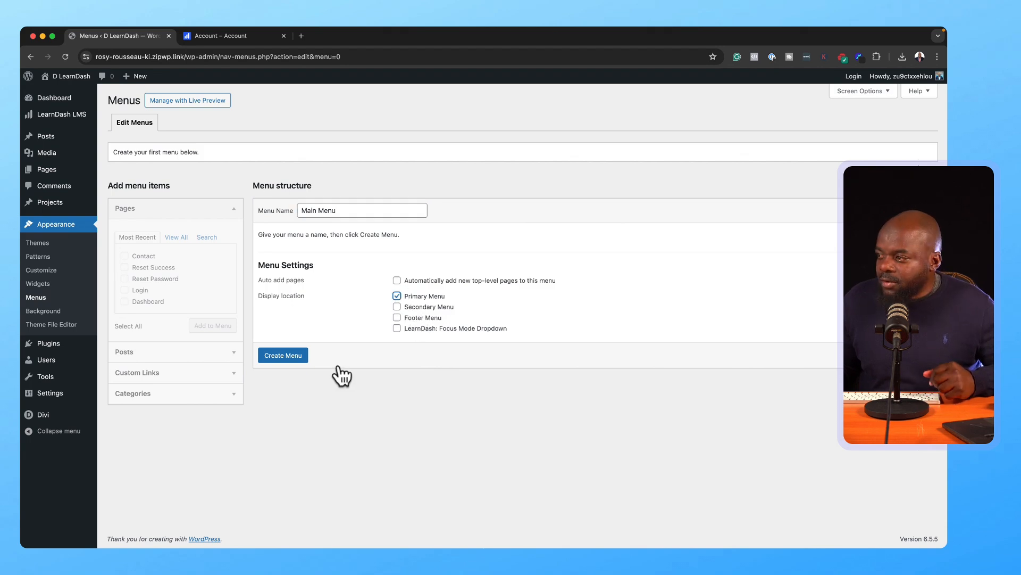
left_click(297, 355)
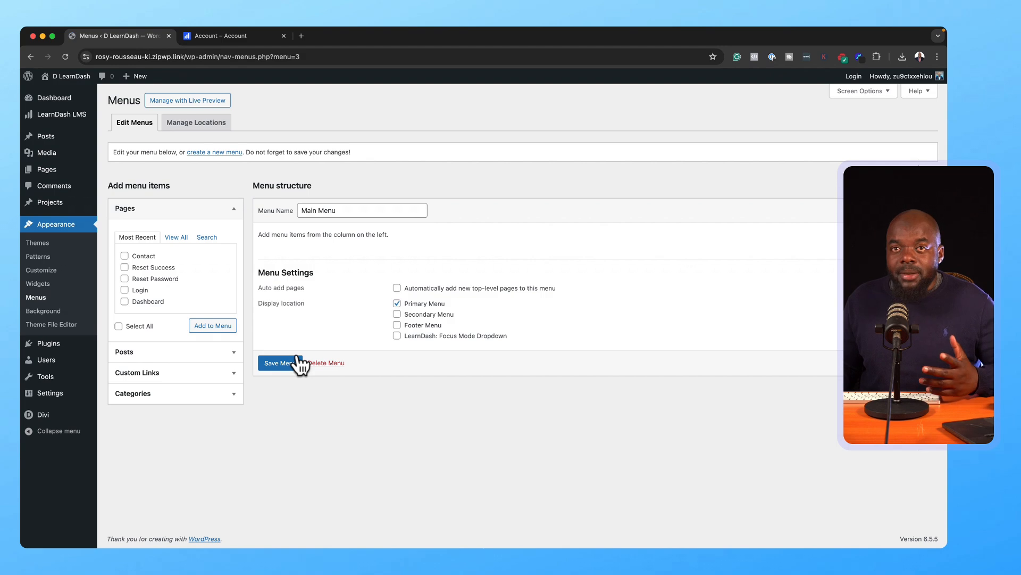
Step: Add Home, Reset Password, Contact and Login to Main Menu in that order and save
left_click(181, 238)
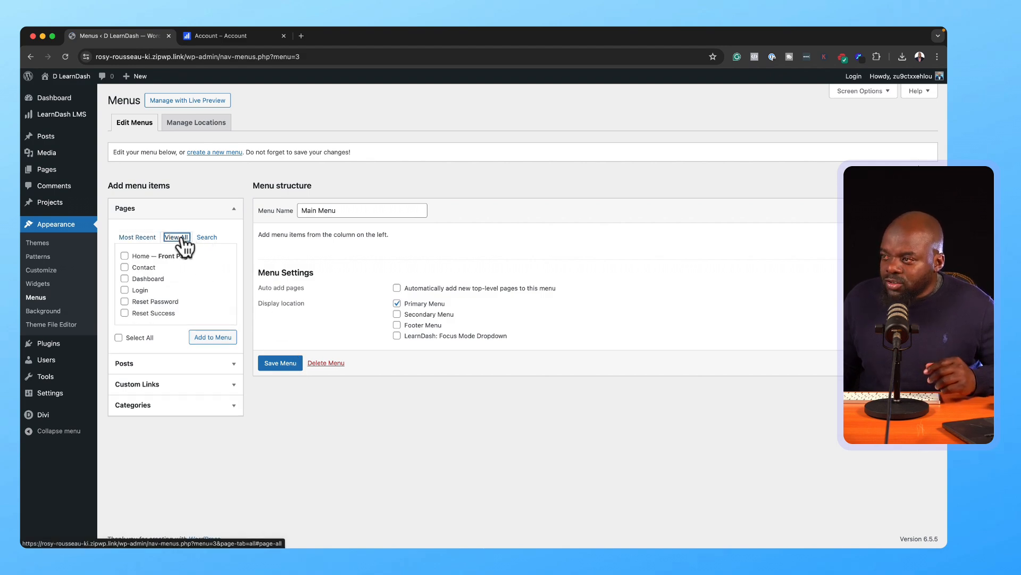
left_click(125, 279)
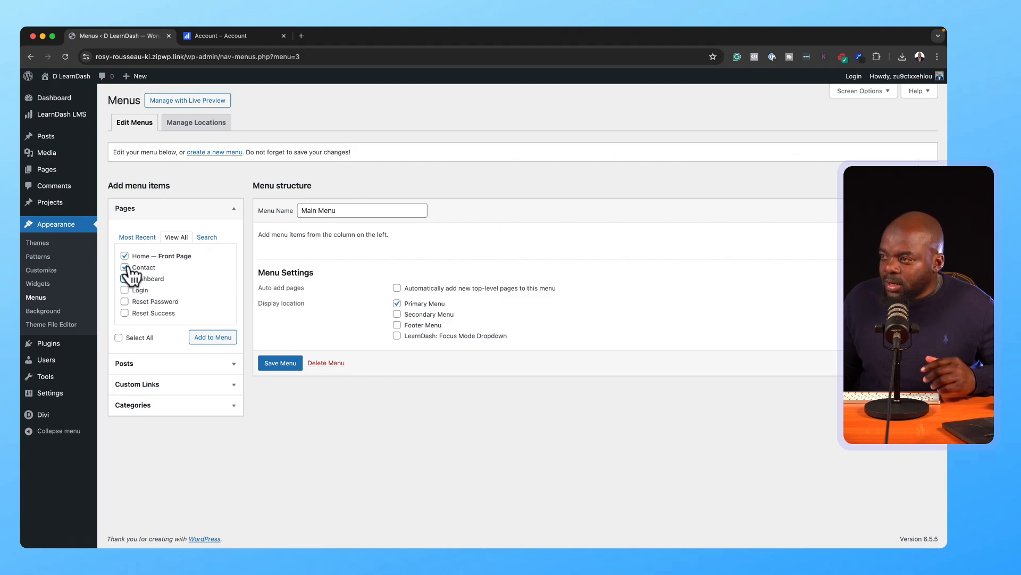
left_click(125, 302)
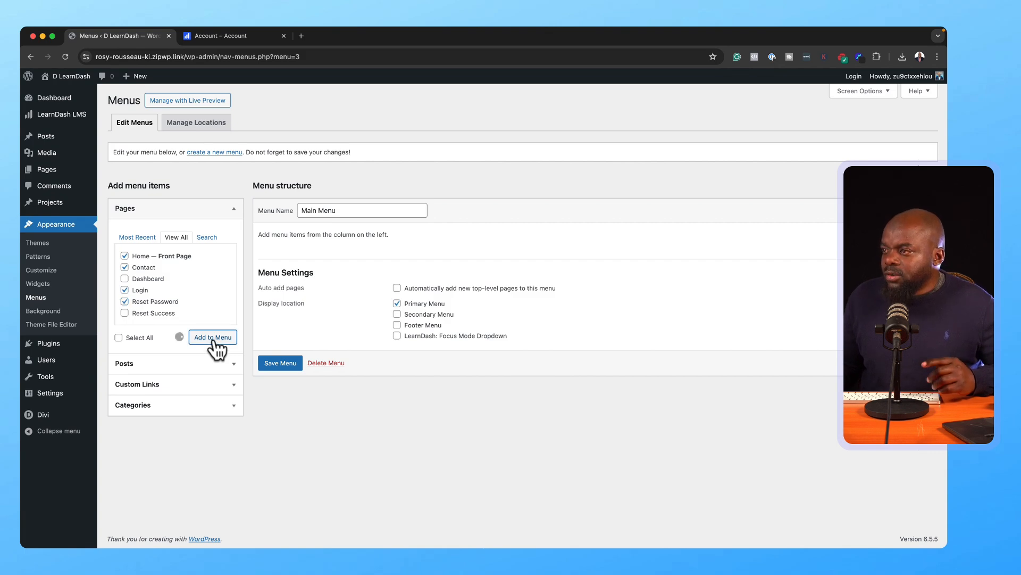
left_click_drag(321, 314, 325, 361)
left_click_drag(313, 311, 313, 362)
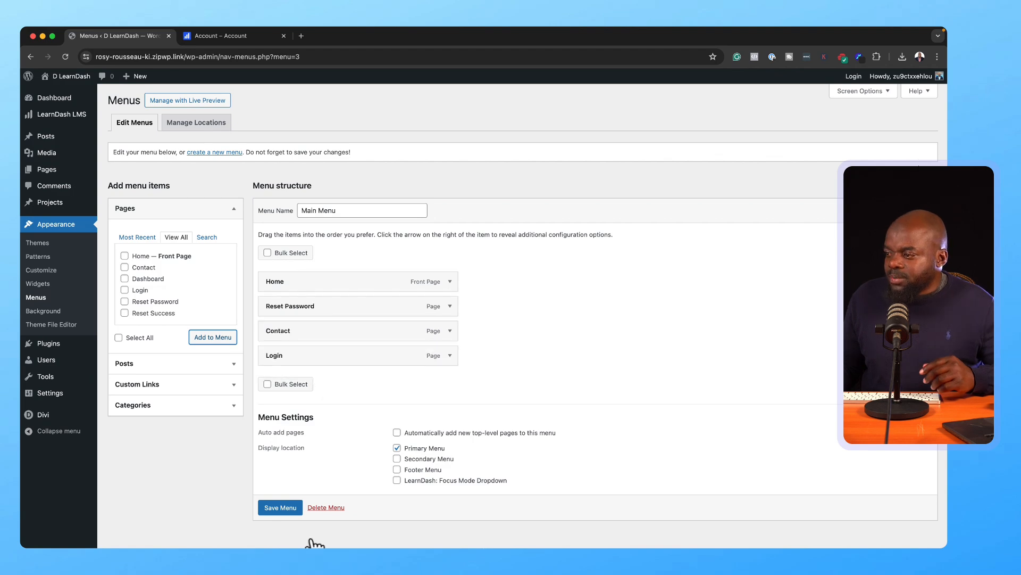
left_click(272, 508)
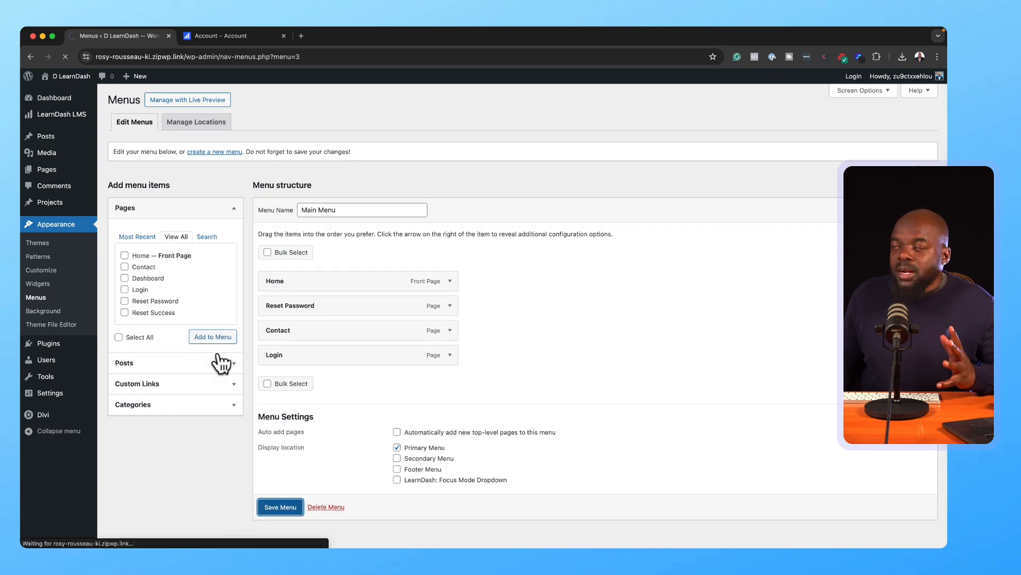
Step: View the live site's Home page and enable the Visual Builder on it
mouse_move(88, 77)
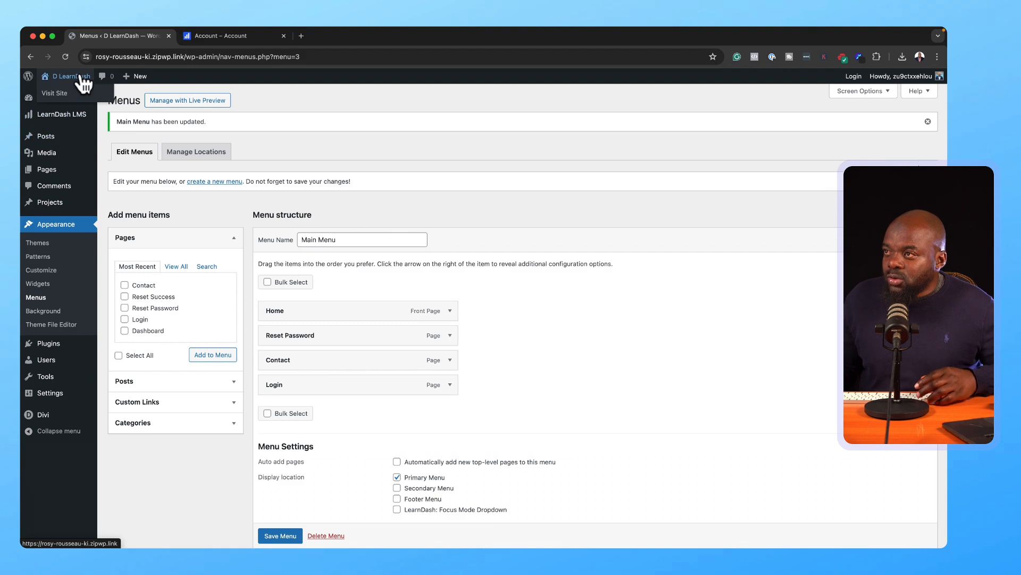
left_click(60, 96, "super")
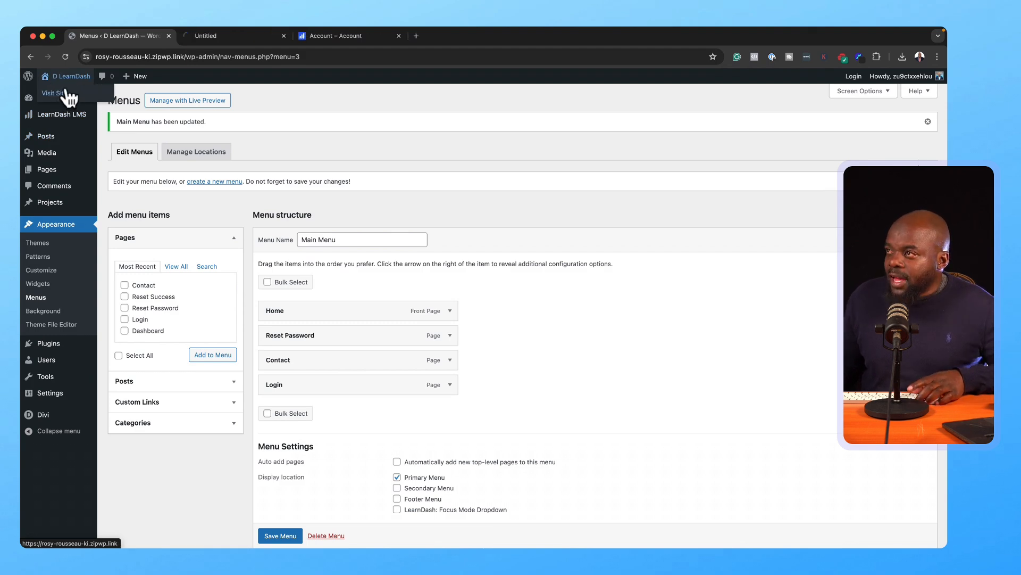
left_click(263, 41)
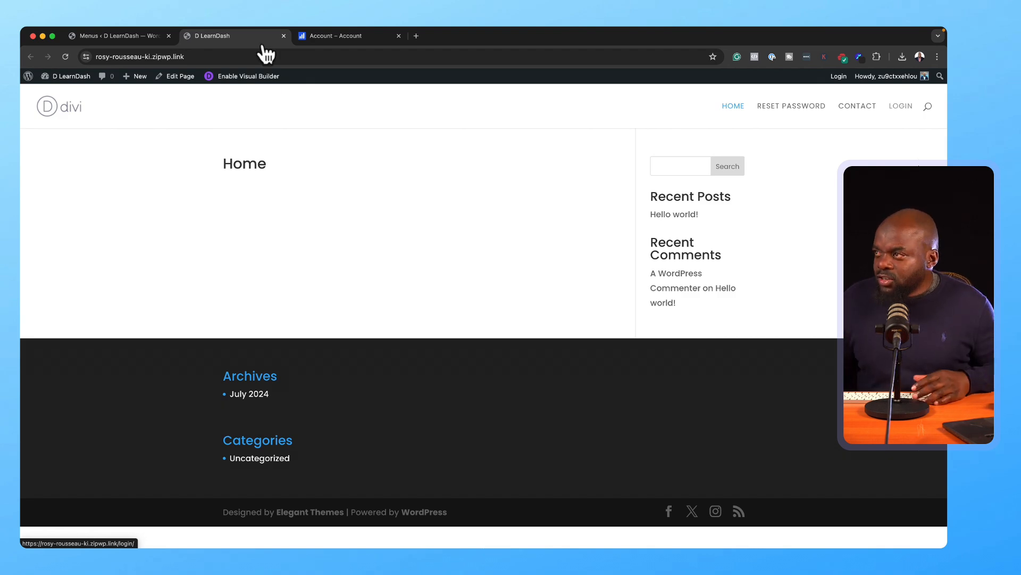
left_click(739, 106)
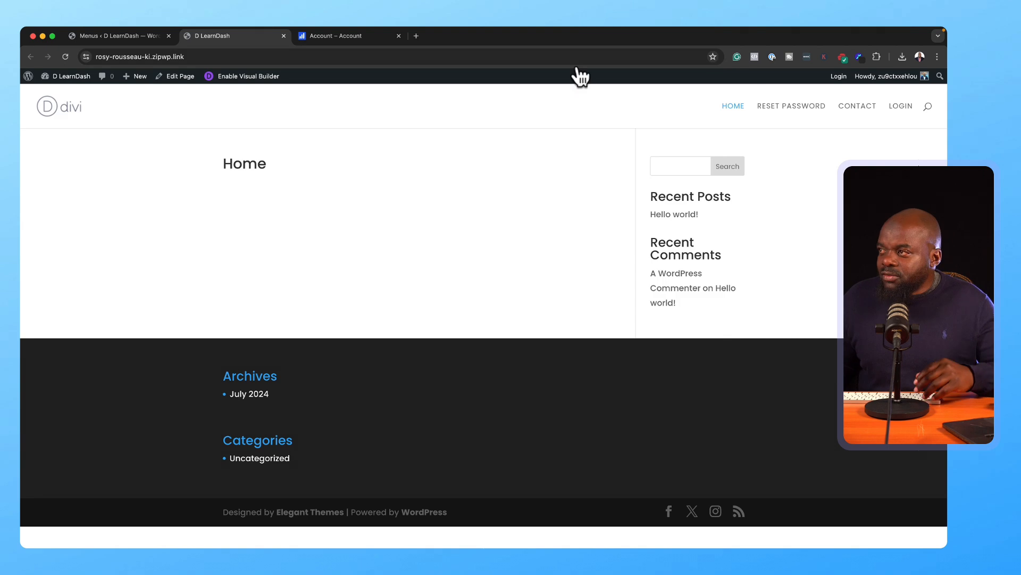
left_click(271, 78)
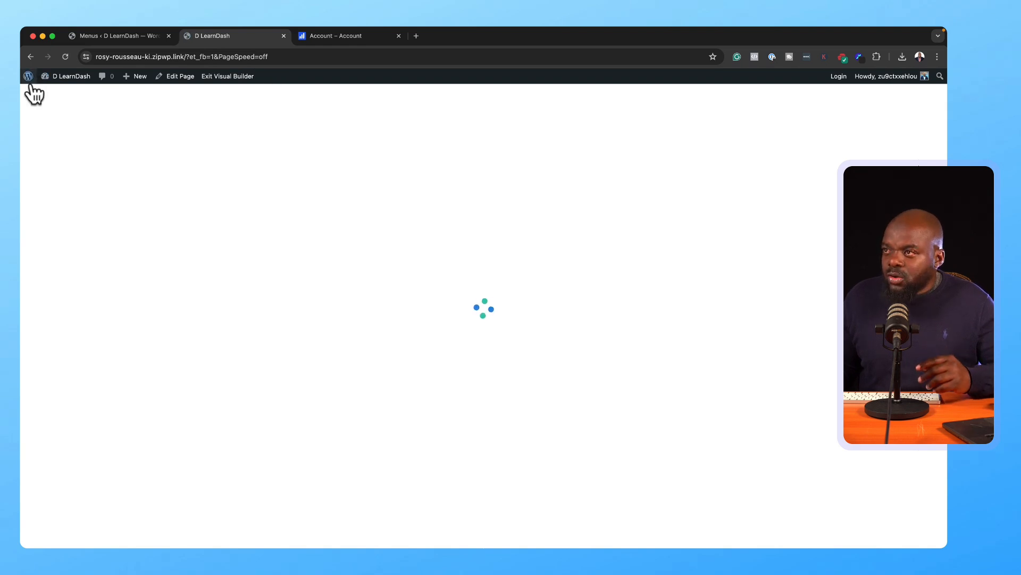
Step: Upload six knitting photos from Downloads to the Media Library, then open the Pages list
mouse_move(30, 78)
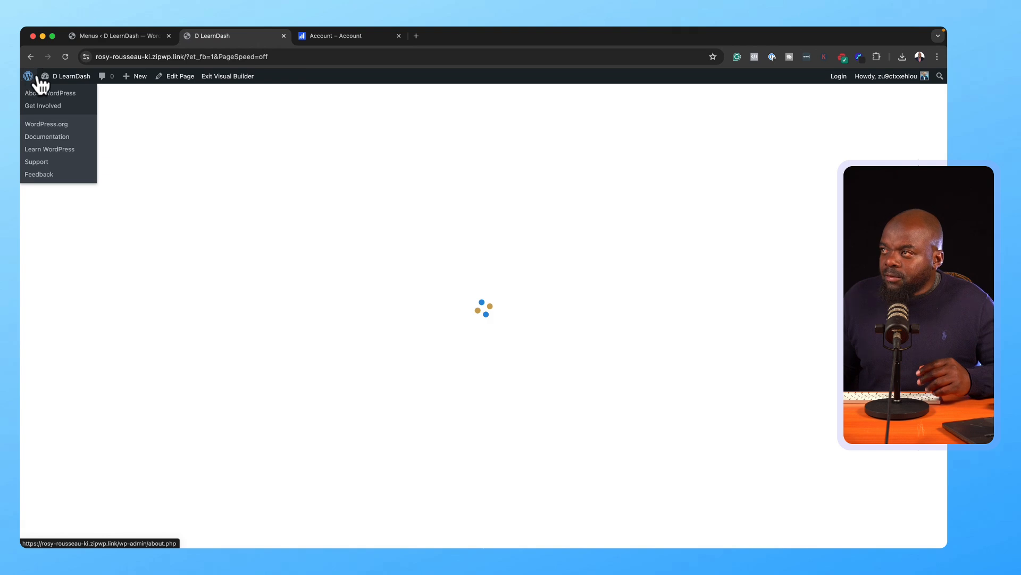
left_click(30, 78)
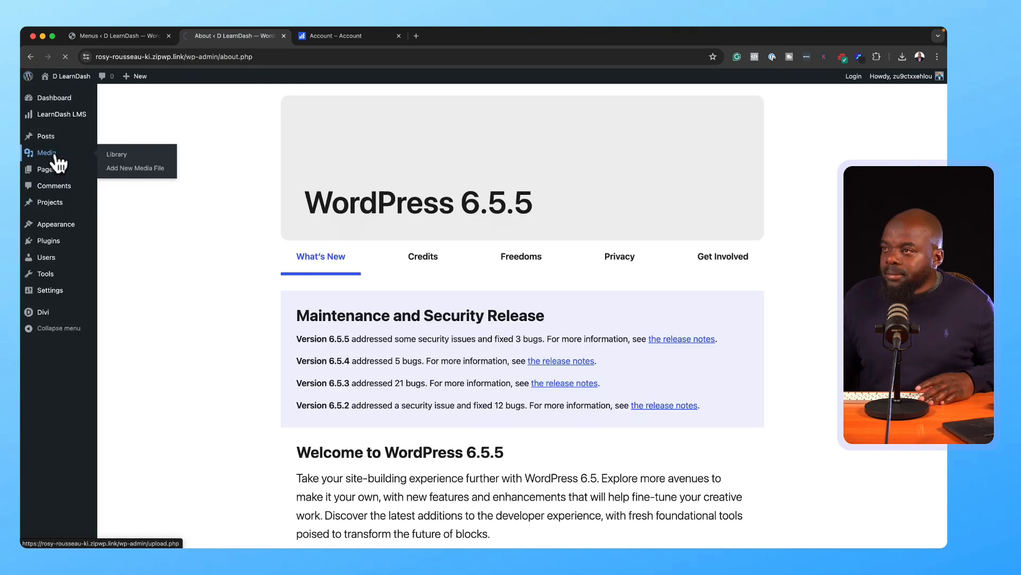
left_click(56, 158)
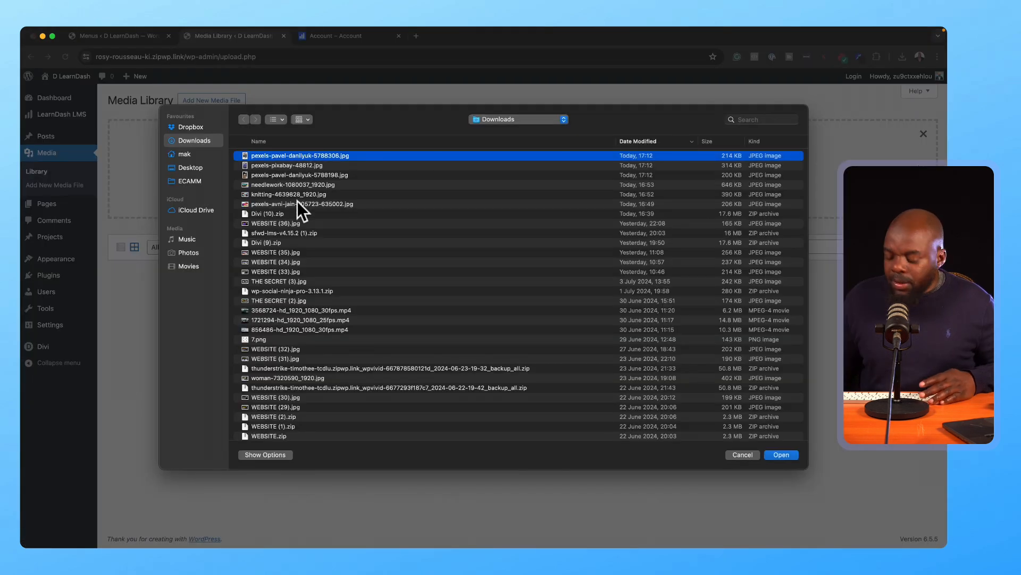
left_click(297, 204, "shift")
left_click(780, 455)
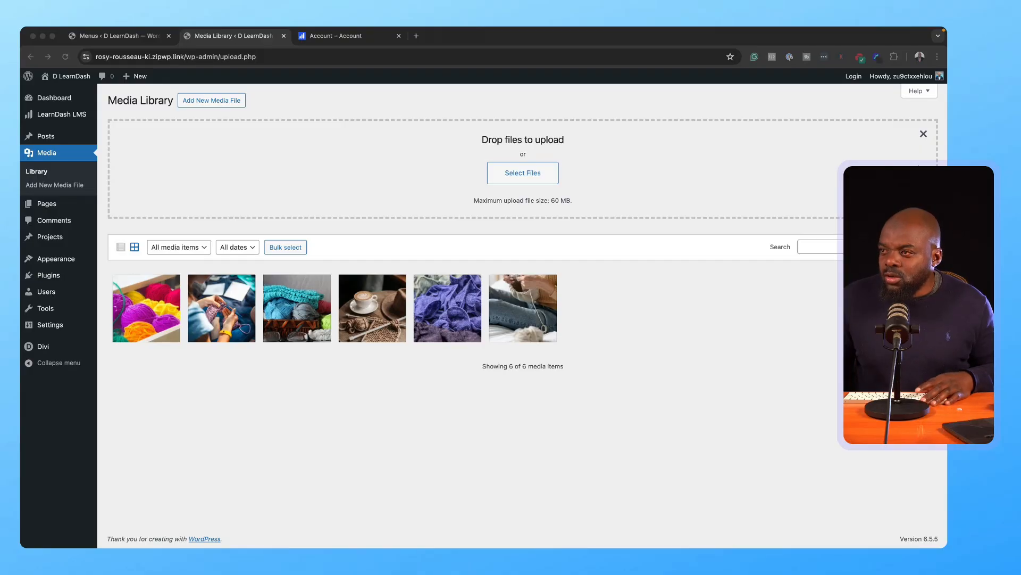
left_click(56, 206)
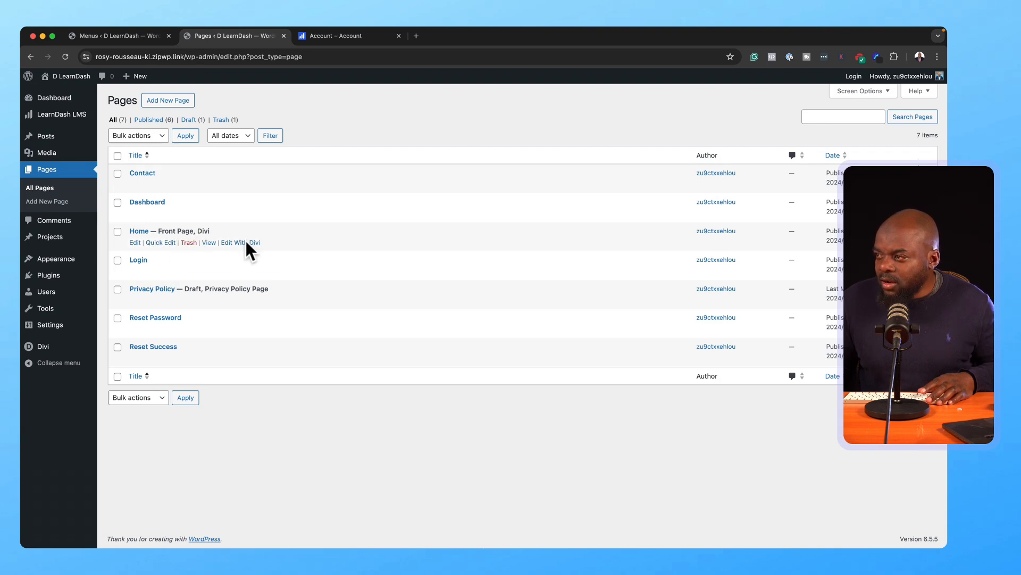
Step: Open the Home page in the Divi builder and start building from scratch
left_click(246, 243)
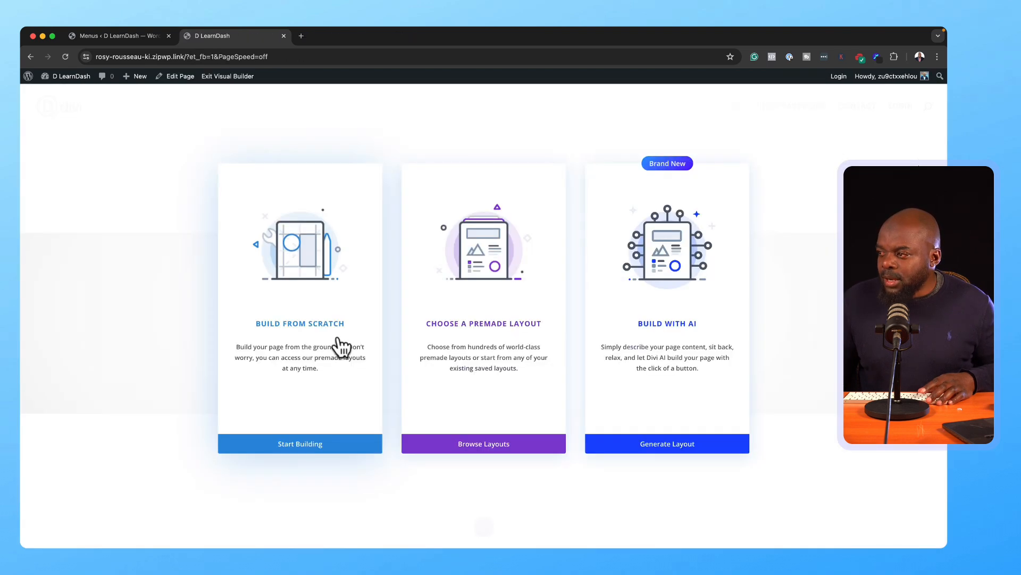
left_click(336, 325)
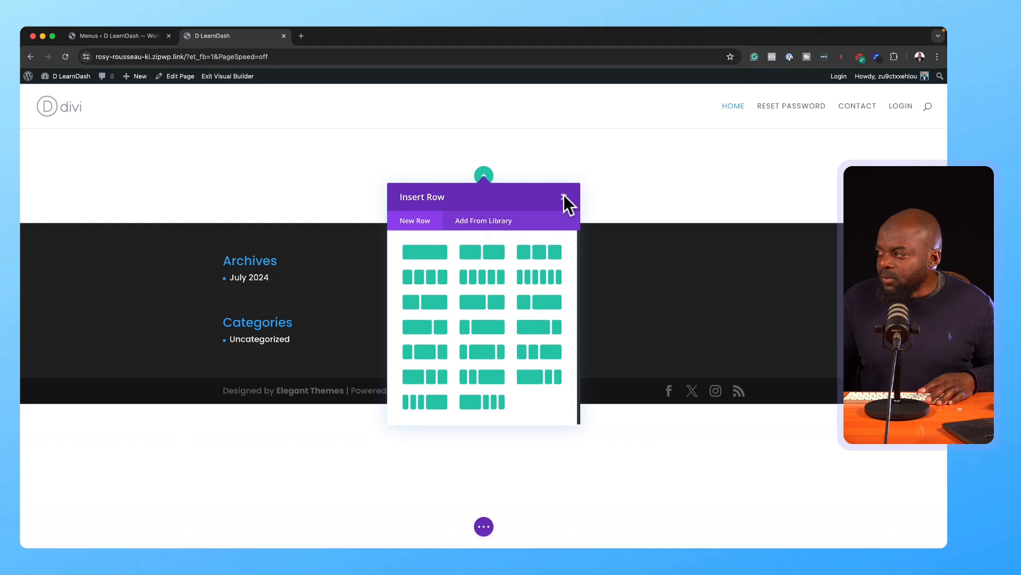
left_click(565, 197)
Step: Add a fullwidth section with a Fullwidth Header and move it to the top of the page
left_click(483, 223)
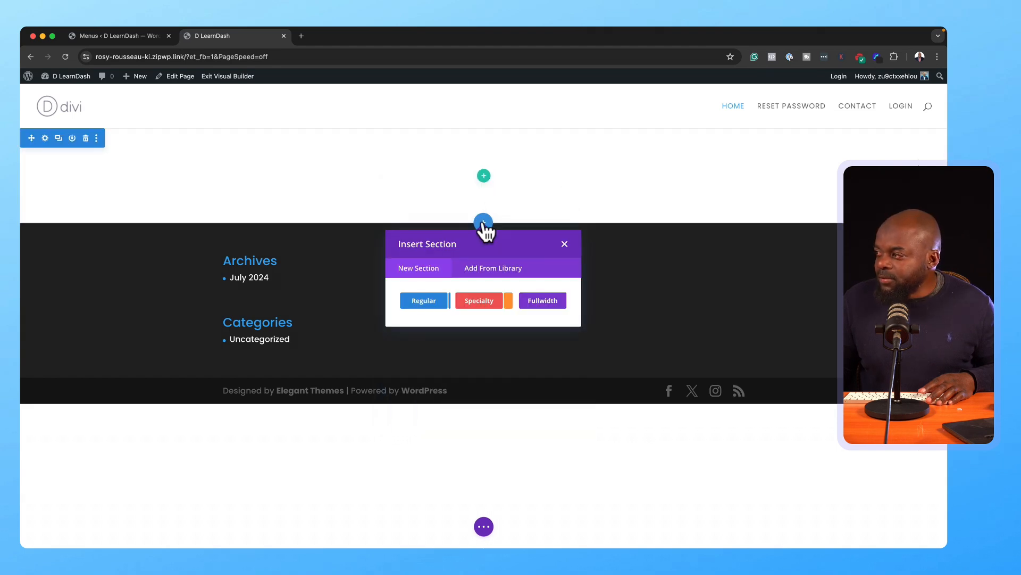
left_click(532, 302)
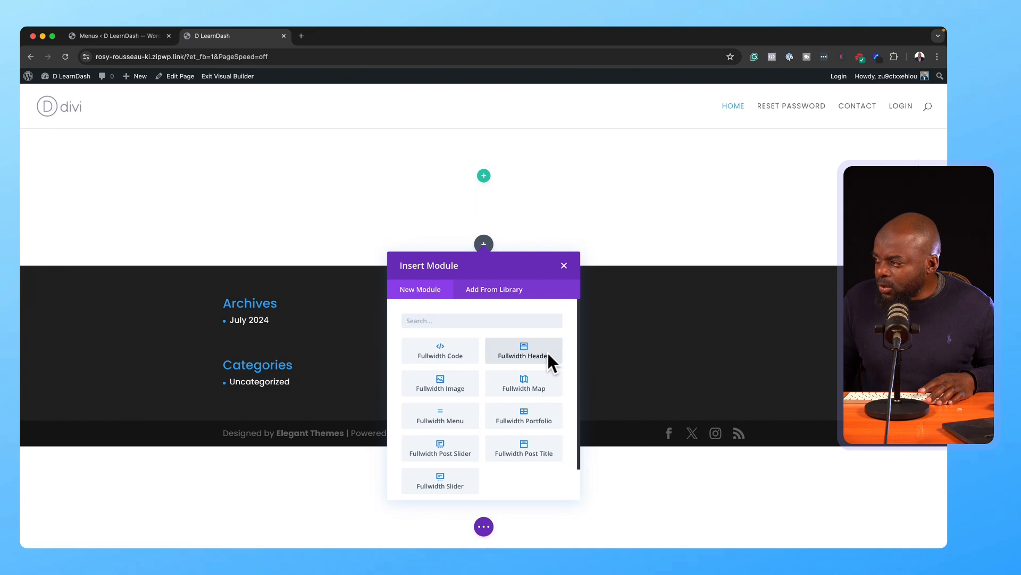
left_click(548, 355)
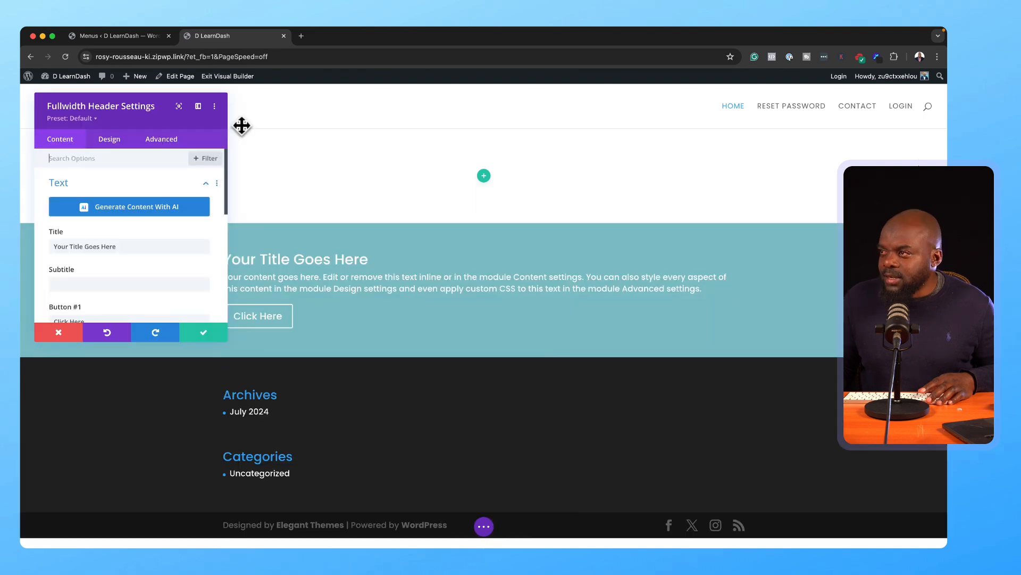
left_click(202, 106)
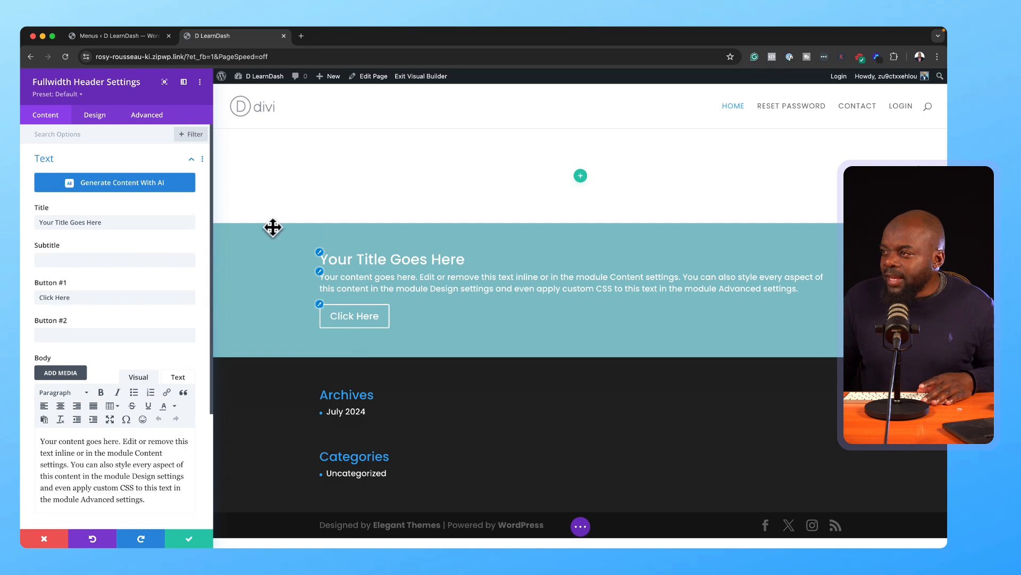
left_click_drag(275, 254, 298, 141)
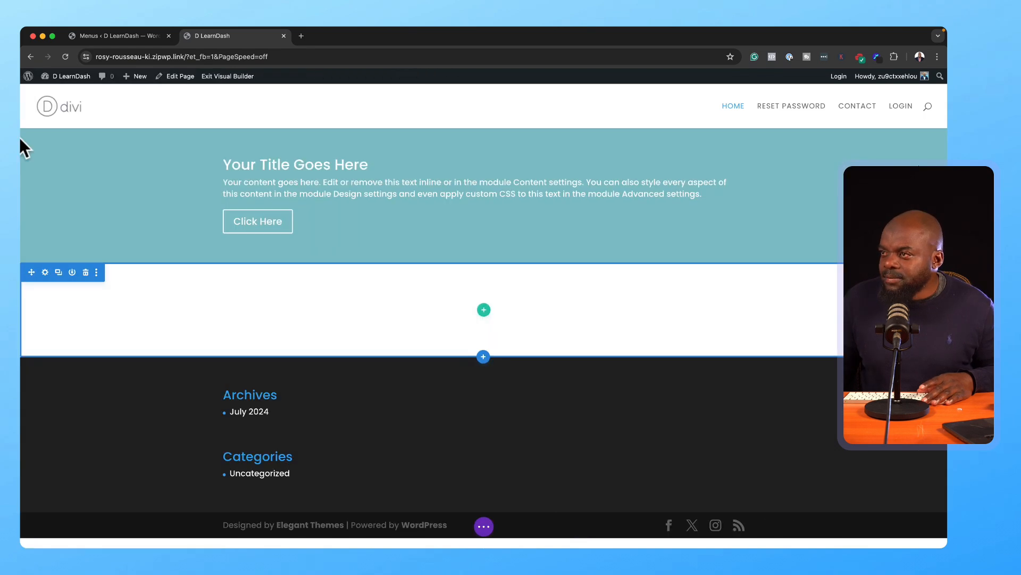
left_click(45, 140)
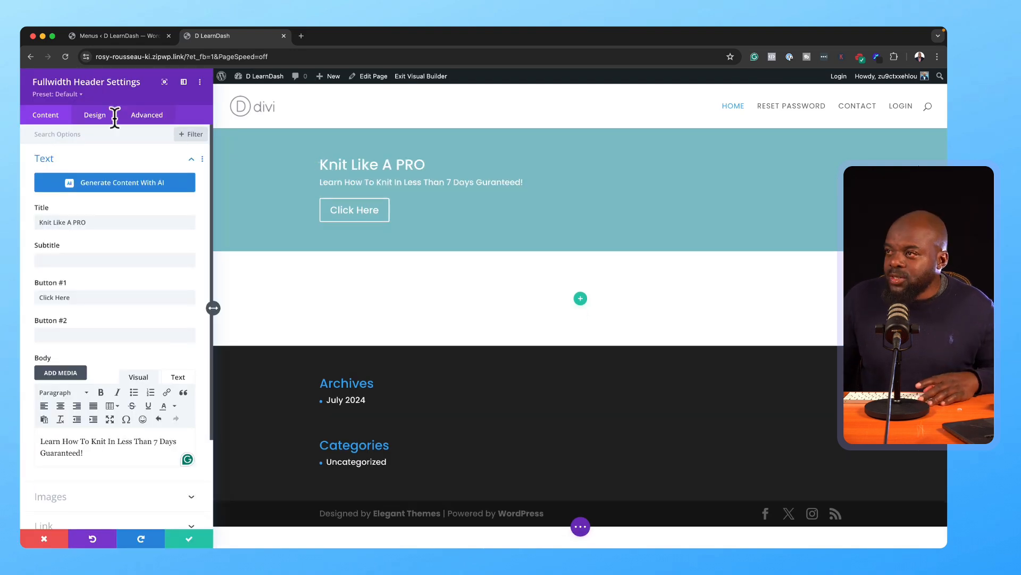
Step: Center the header's title, text and button and make the header fill the screen
left_click(96, 114)
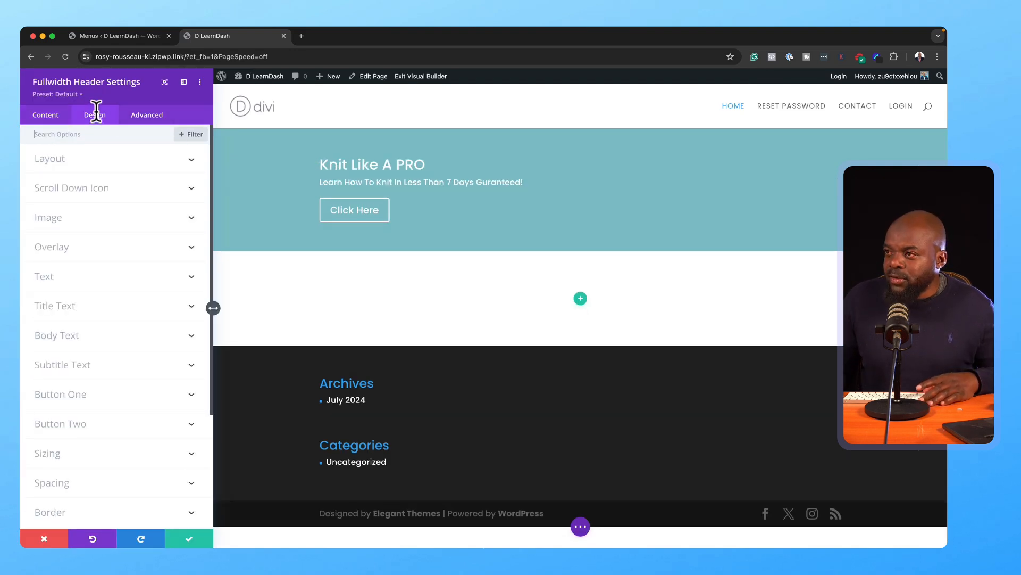
left_click(77, 159)
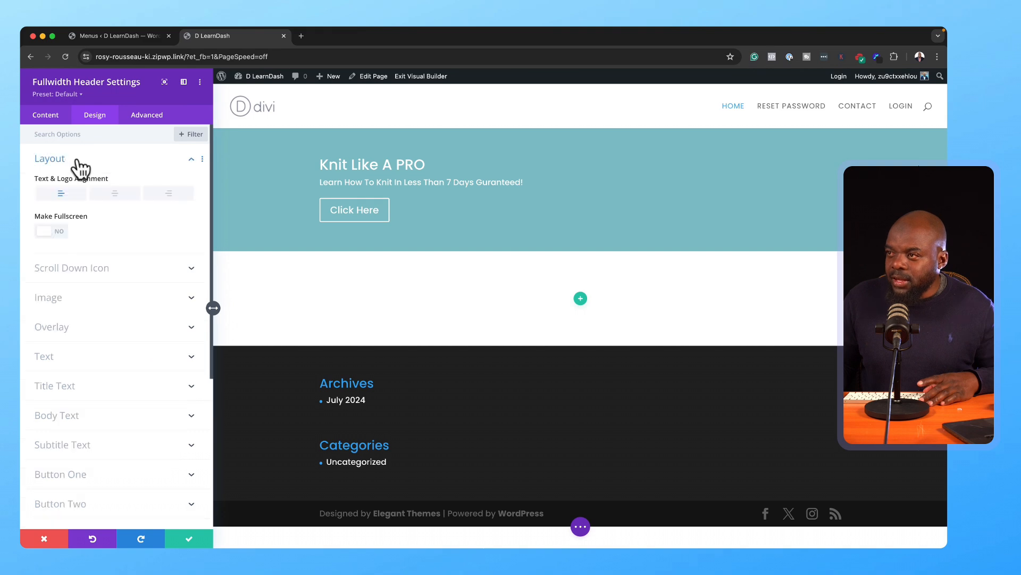
left_click(114, 195)
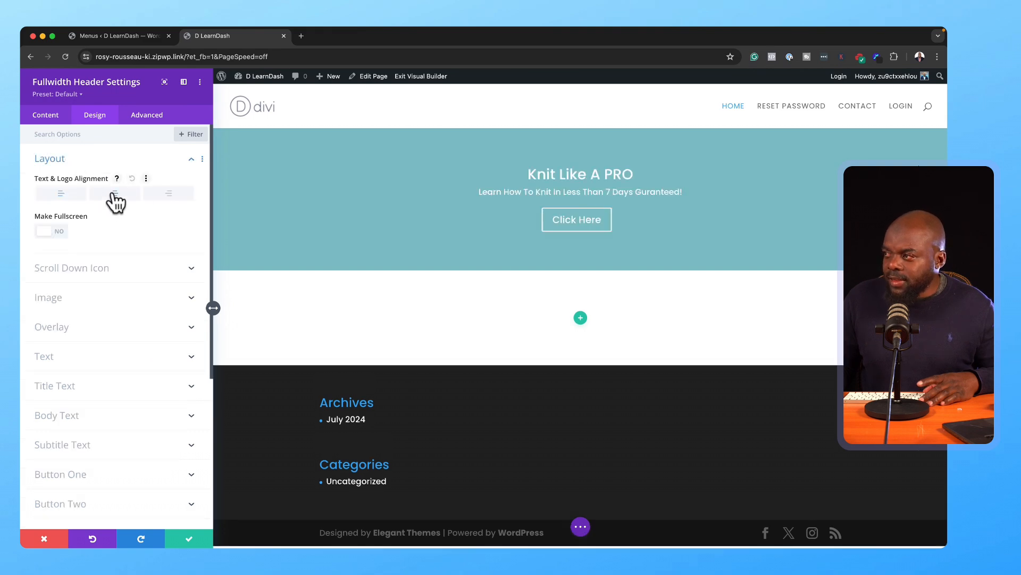
left_click(59, 232)
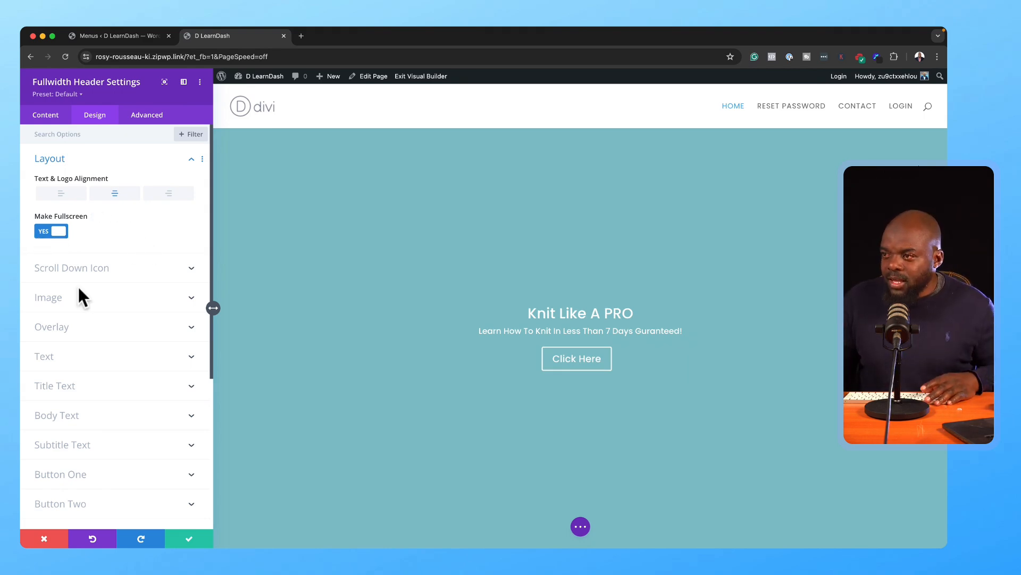
Step: Give the header a black background with the second knitting photo as its background image
left_click(55, 114)
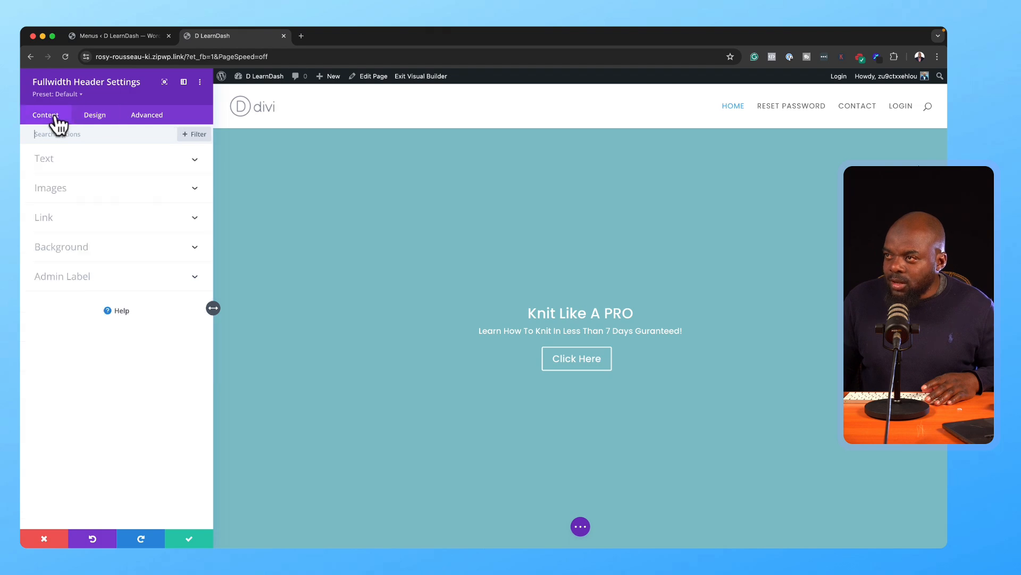
left_click(75, 253)
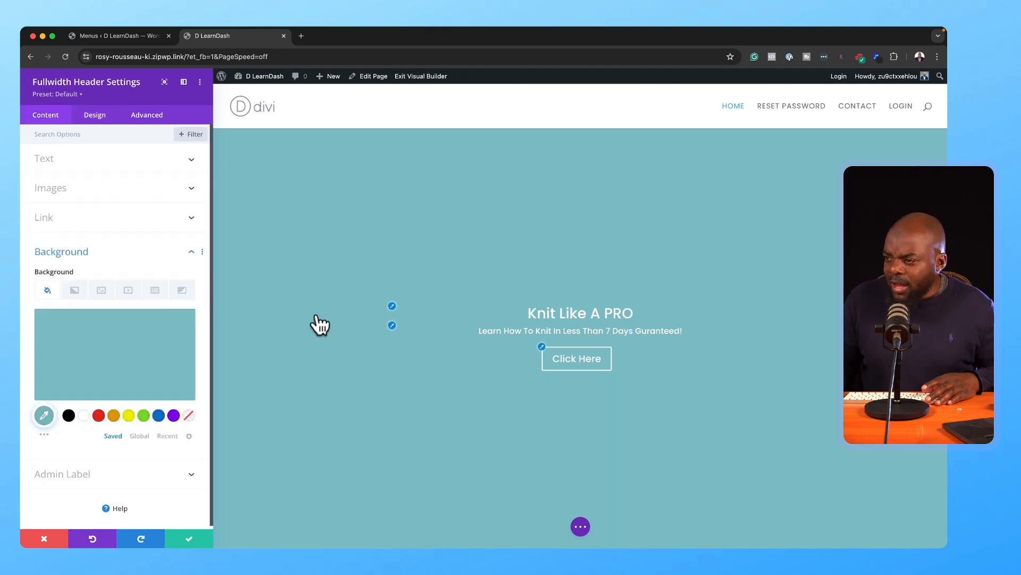
left_click(69, 415)
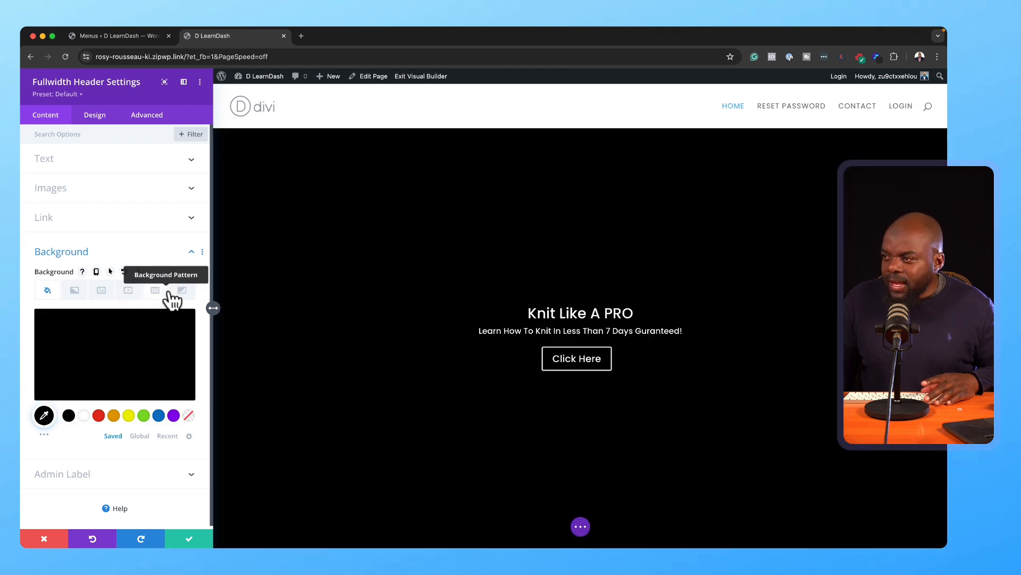
left_click(101, 291)
left_click(114, 347)
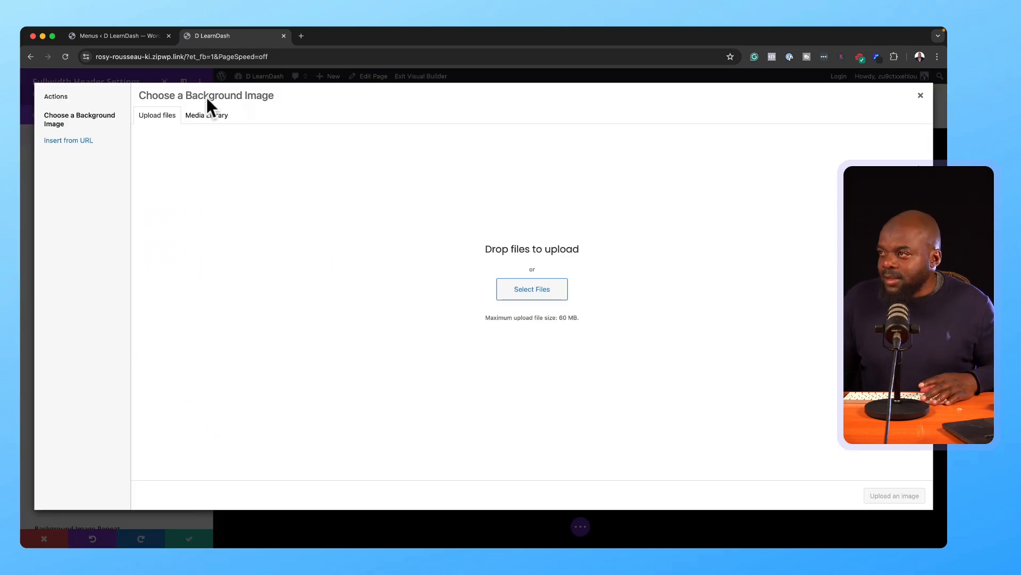
left_click(215, 115)
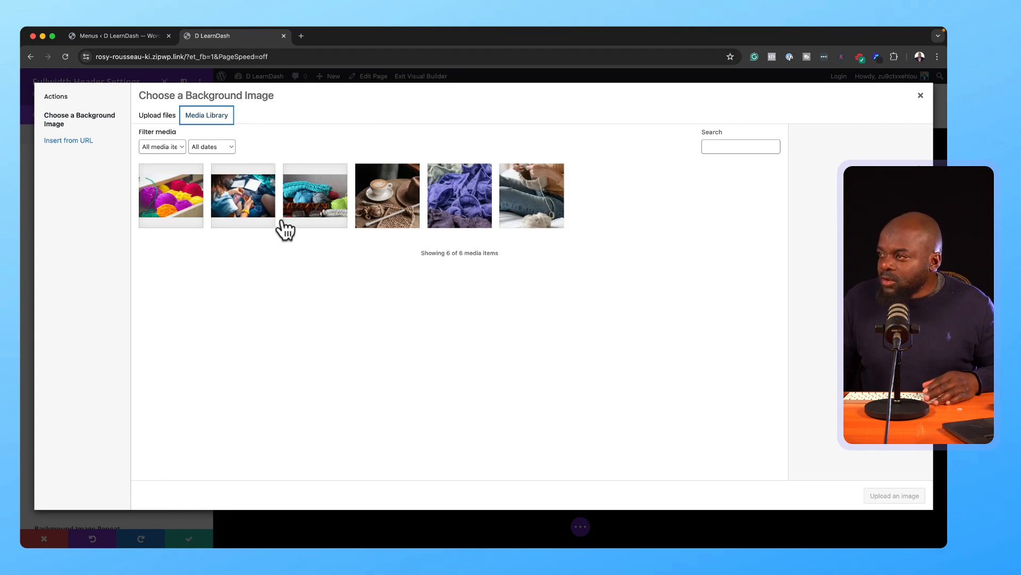
left_click(256, 215)
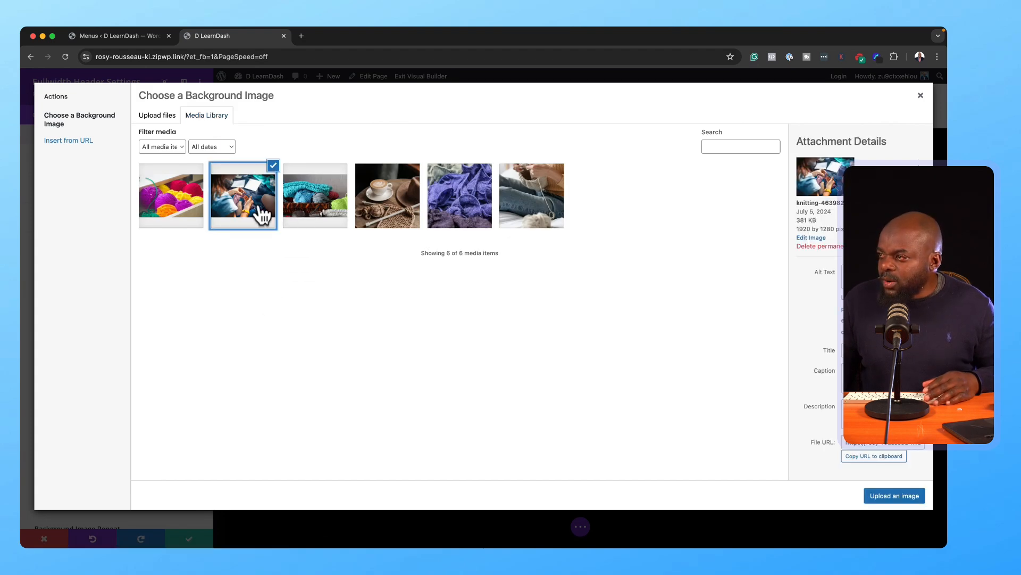
left_click(887, 500)
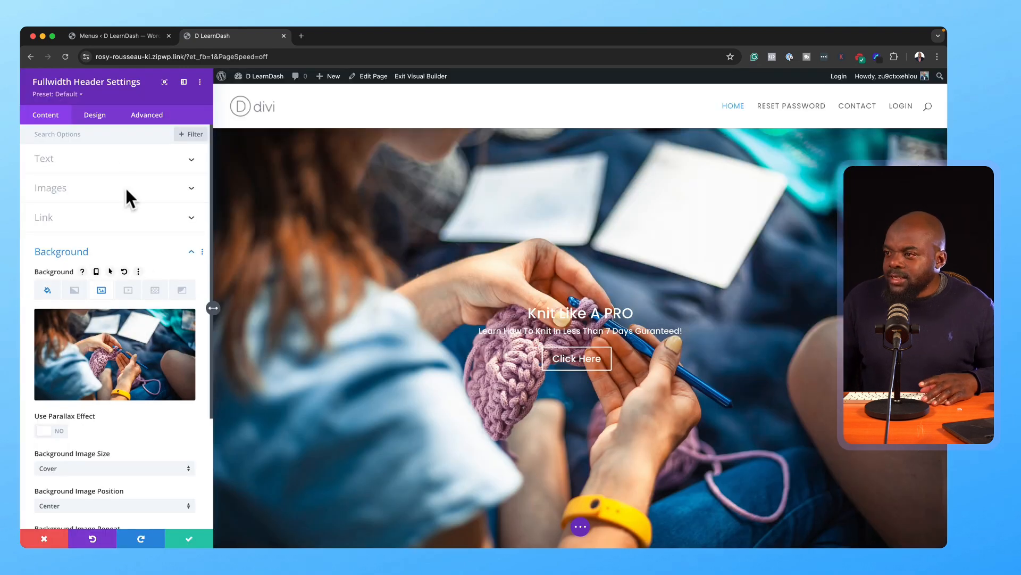
Step: Add a semi-transparent black overlay to the hero and set the body text size to 38px
left_click(101, 115)
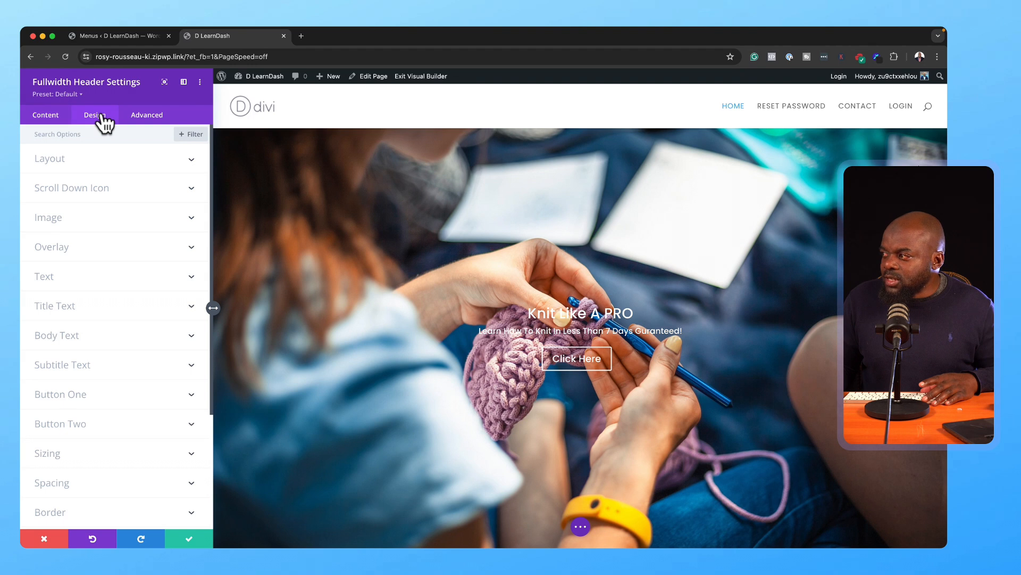
left_click(85, 251)
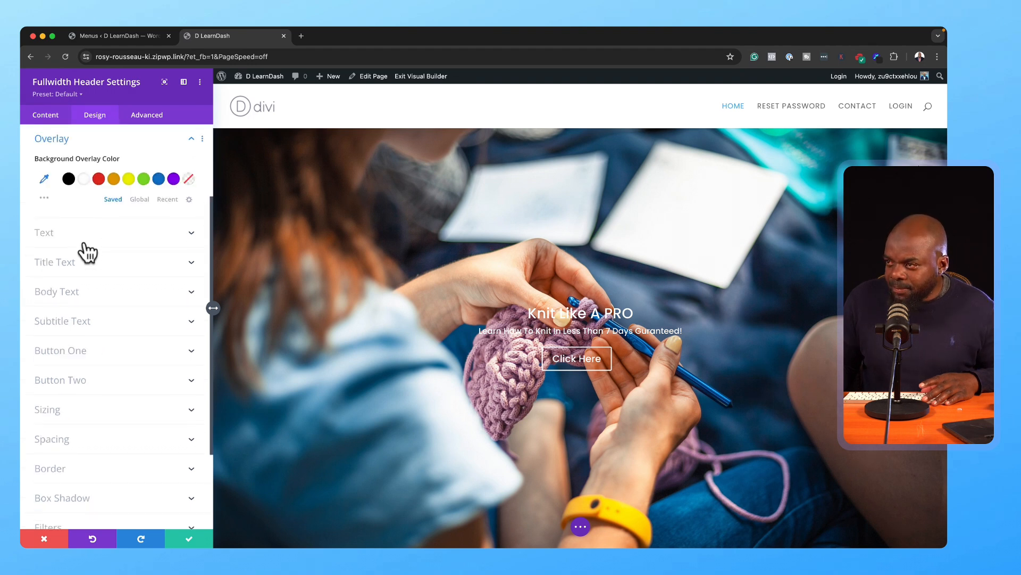
left_click(69, 179)
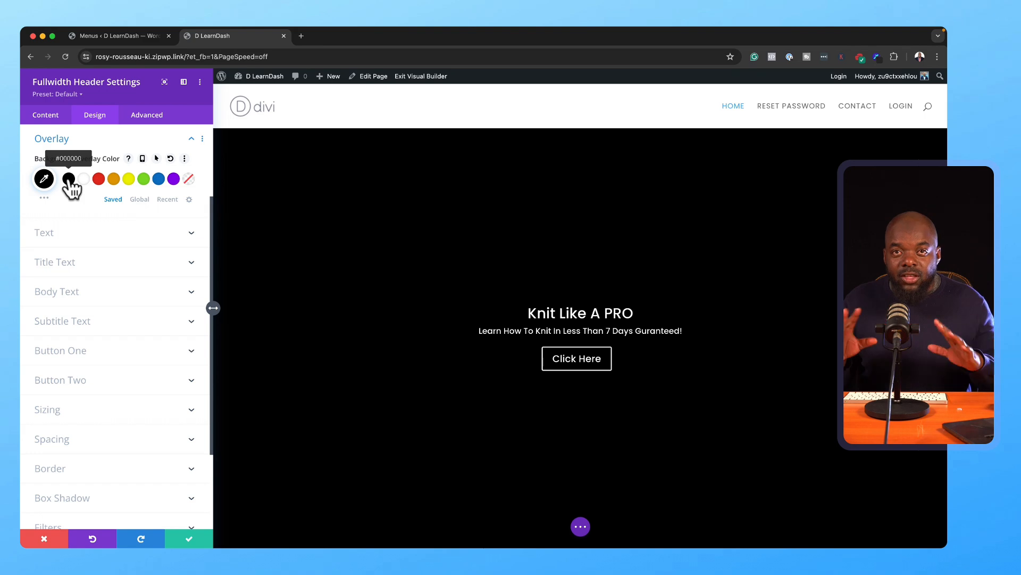
left_click(44, 179)
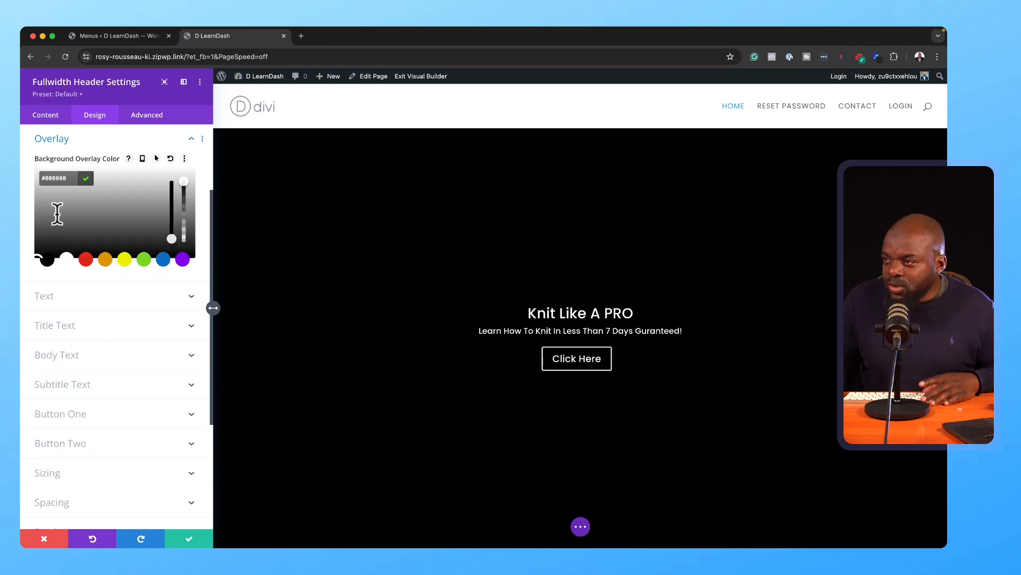
left_click_drag(186, 191, 187, 212)
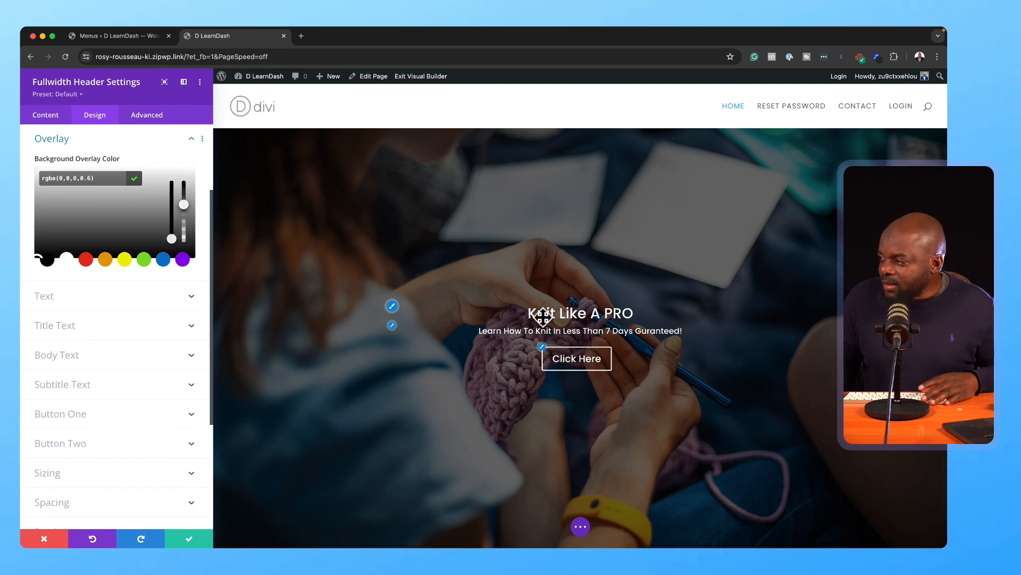
left_click(393, 307)
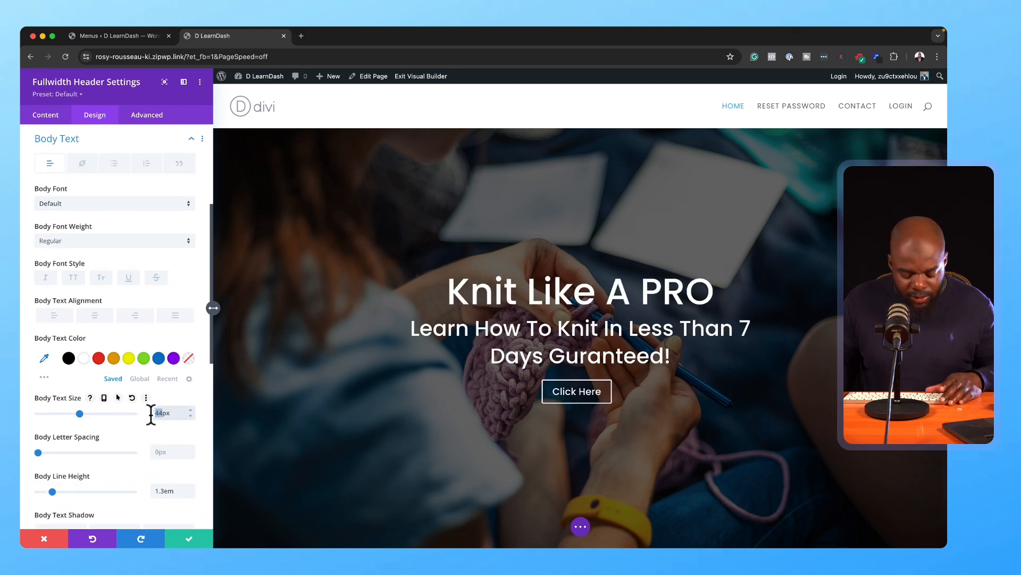
type("38")
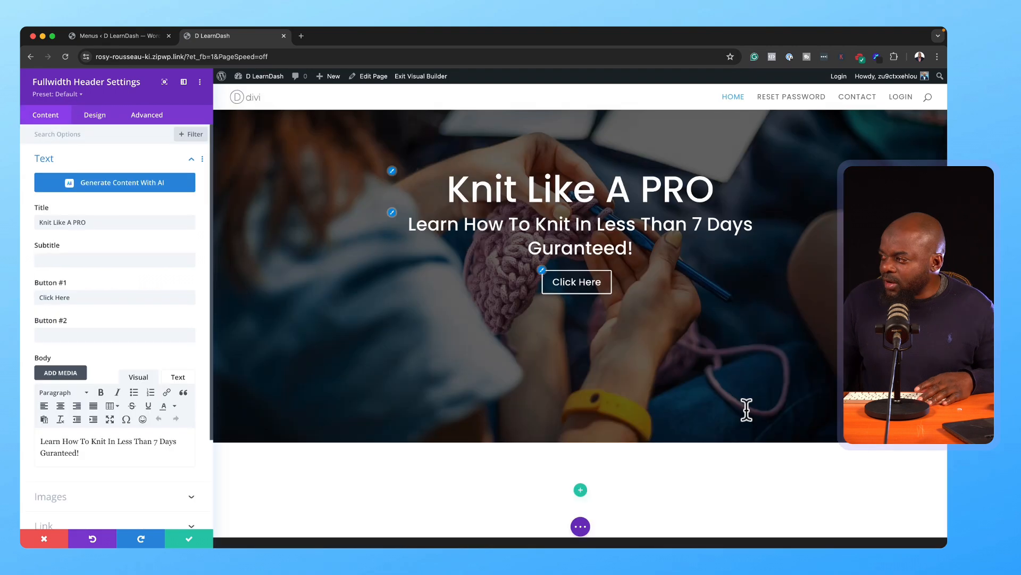
Step: Give Button One custom styles: white text, orange #E09900 background and an orange border
left_click(544, 276)
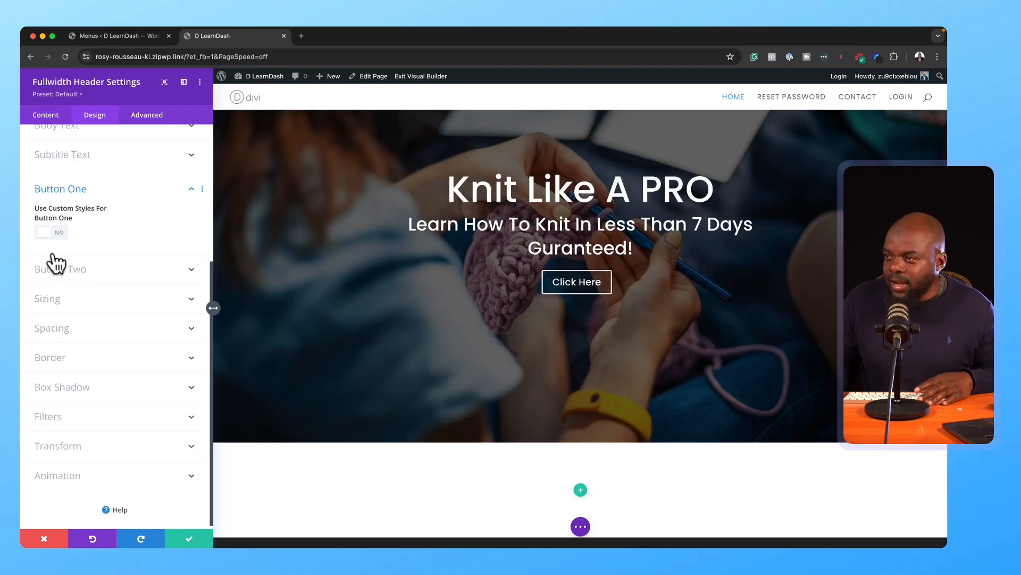
left_click(59, 232)
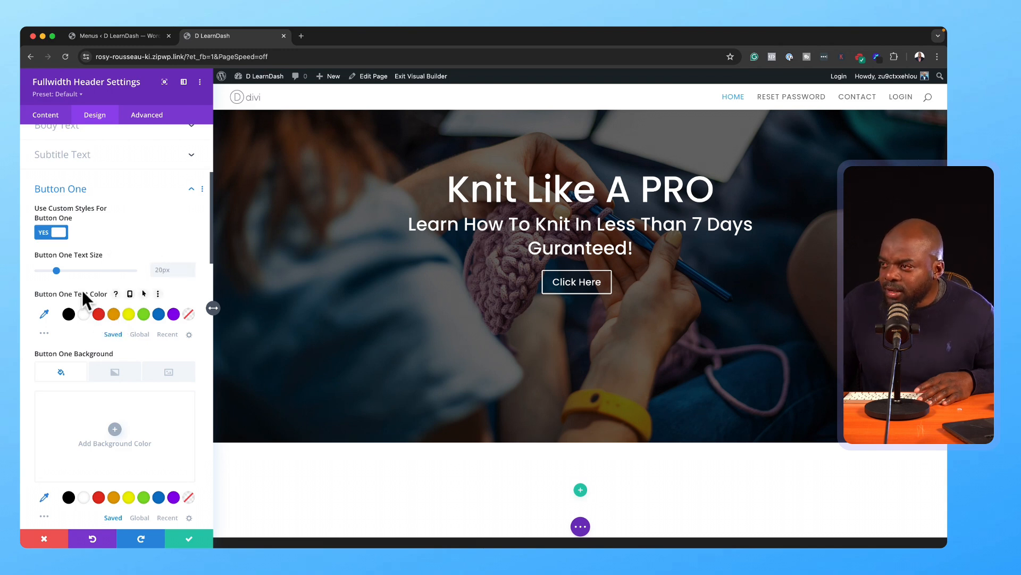
left_click(84, 314)
scroll(132, 357, "down", 3)
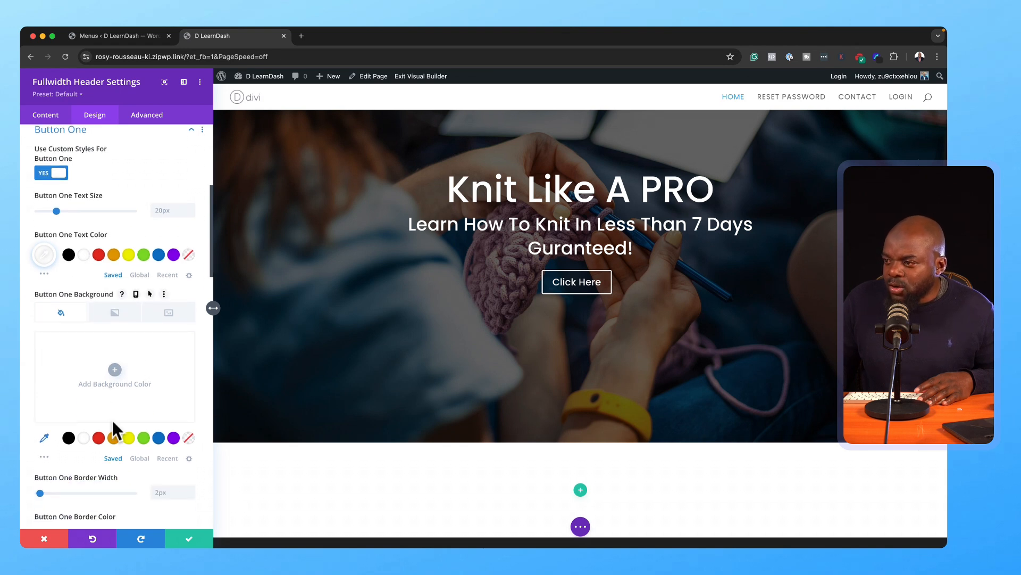
left_click(113, 436)
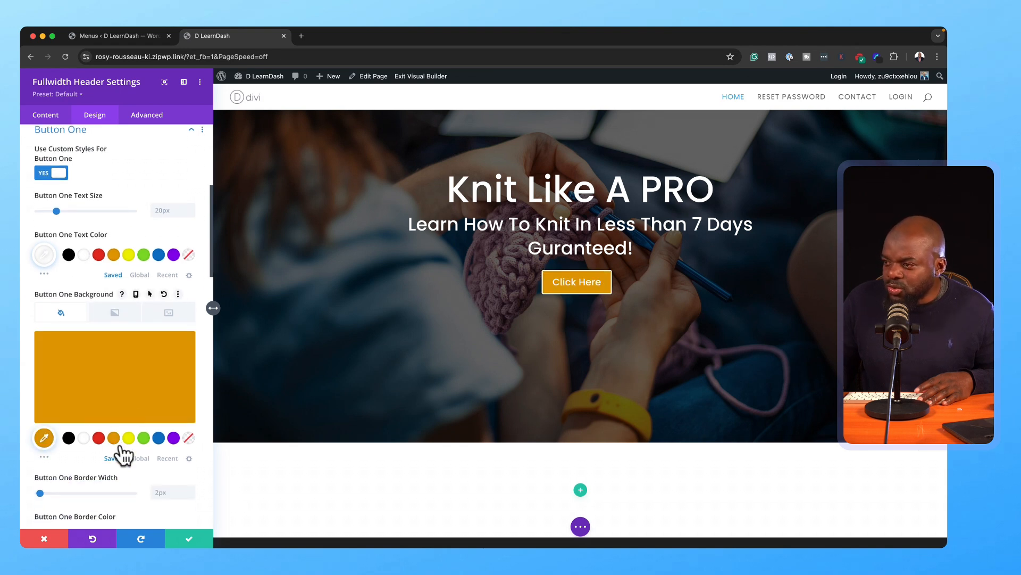
scroll(120, 448, "down", 3)
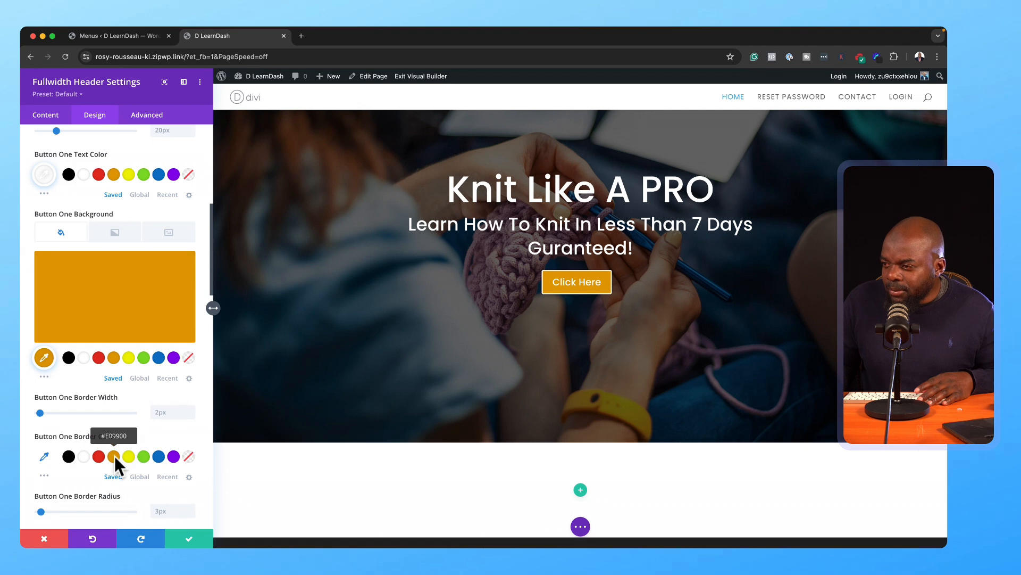
left_click(114, 455)
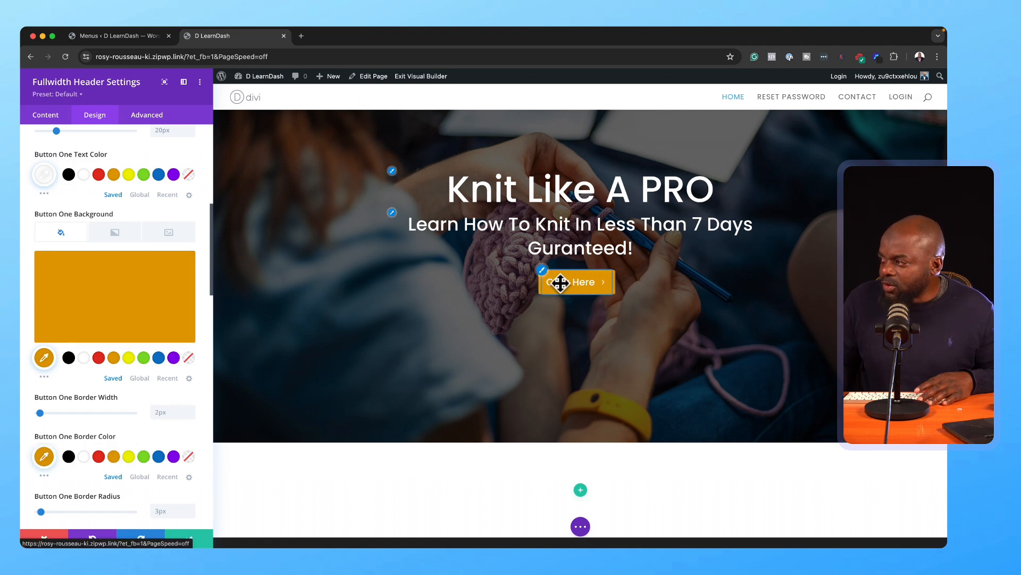
left_click(44, 115)
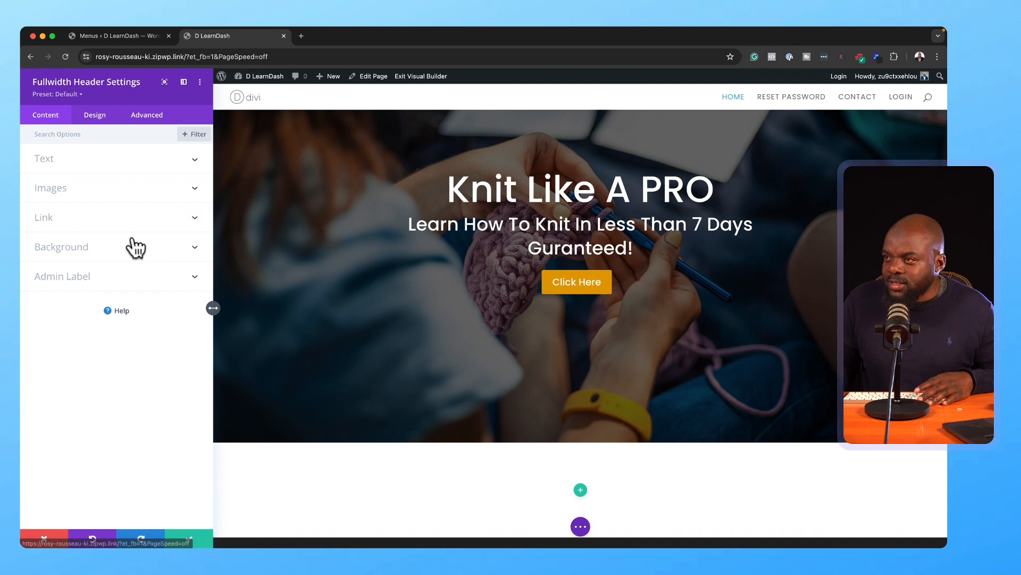
Step: Set Button #1's link to # and its label to 'Get Started', then close the header settings
left_click(81, 225)
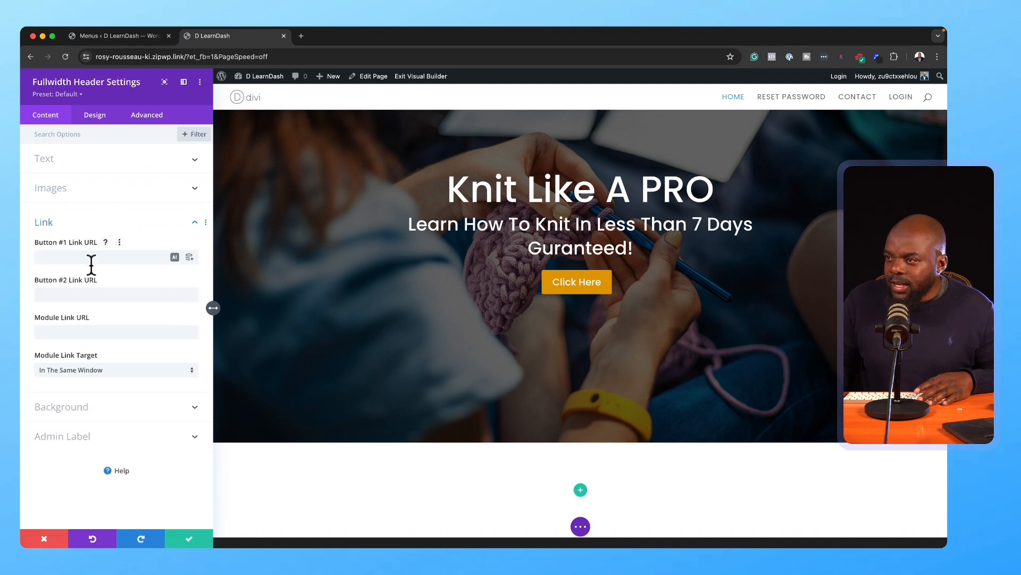
left_click(63, 259)
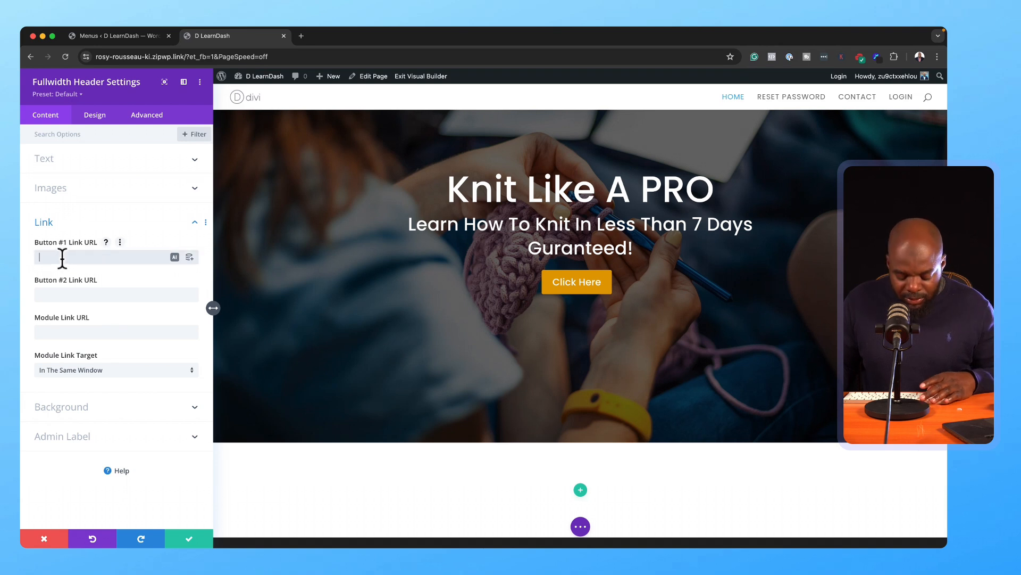
type("#")
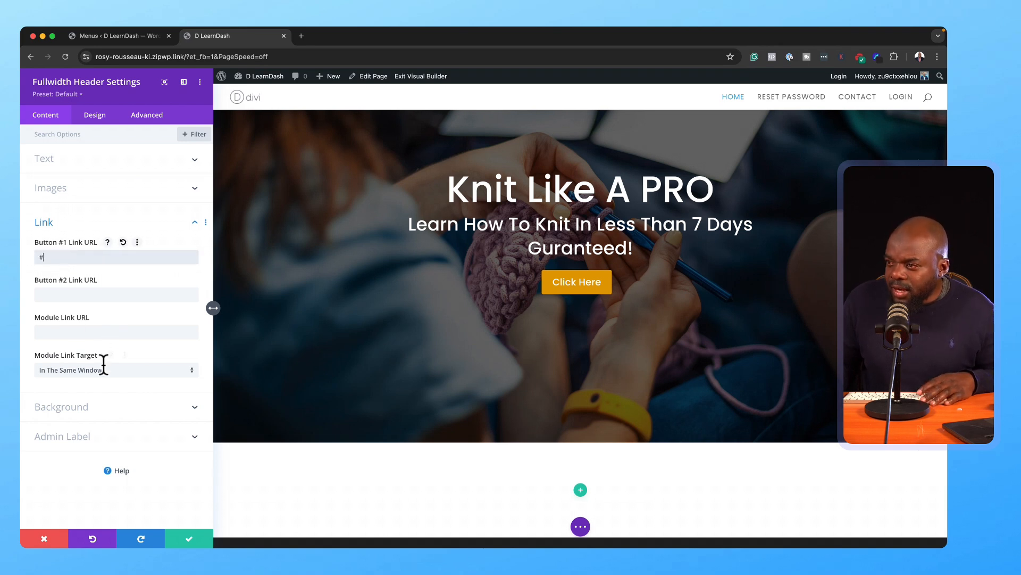
left_click(108, 170)
left_click(91, 296)
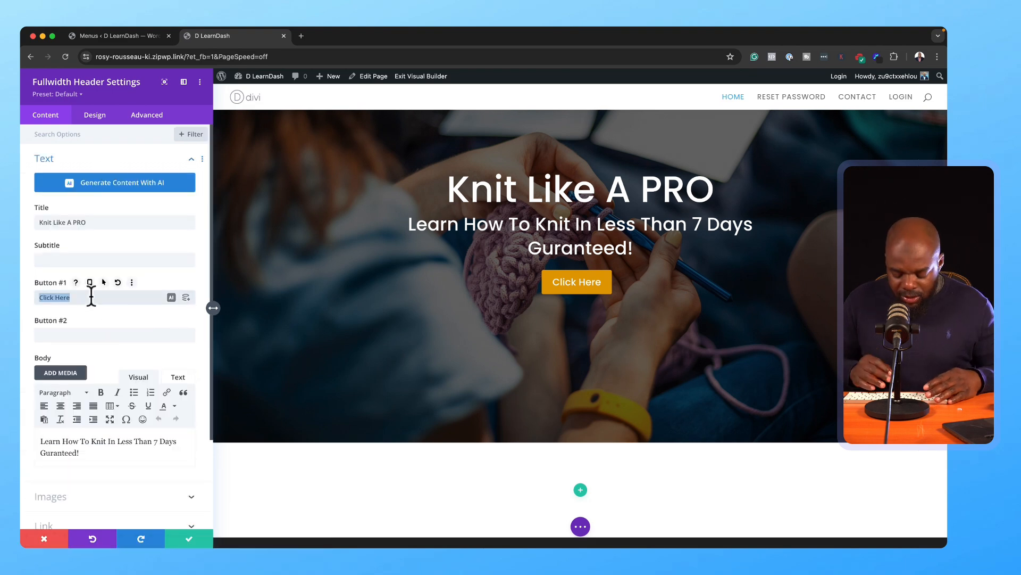
type("Get Started")
left_click(189, 539)
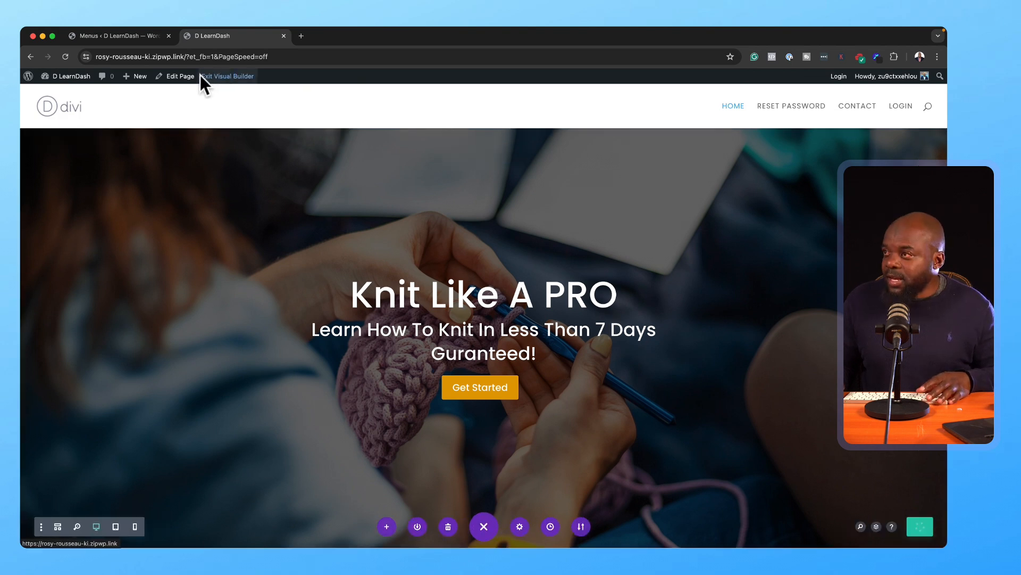
Step: Exit the Divi visual builder and go to the LearnDash LMS admin menu
left_click(248, 84)
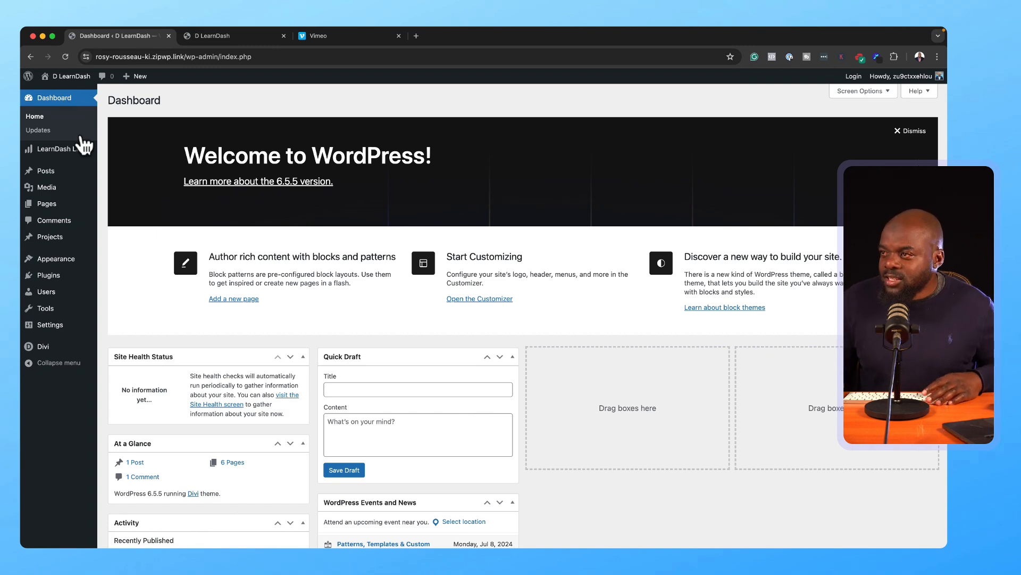
mouse_move(85, 154)
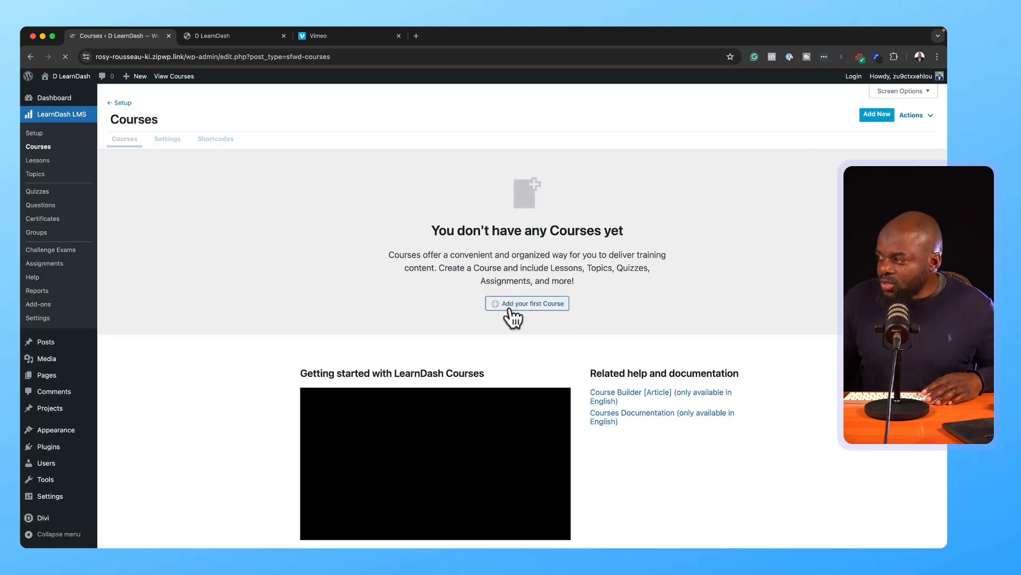
Step: Create and publish the first course, titled 'Knit Like A PRO'
left_click(522, 306)
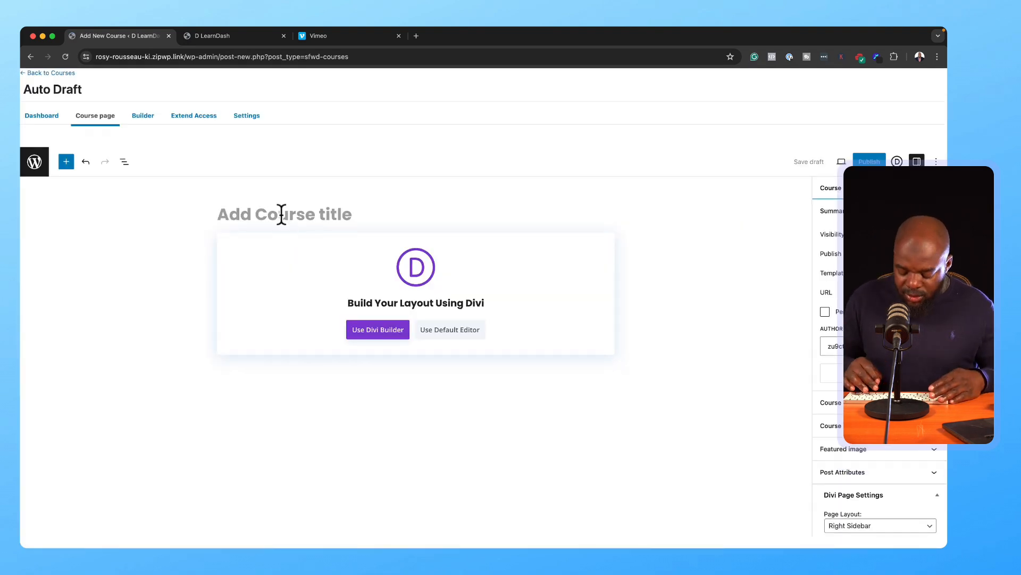
type("Knit Like A PRO")
left_click(868, 162)
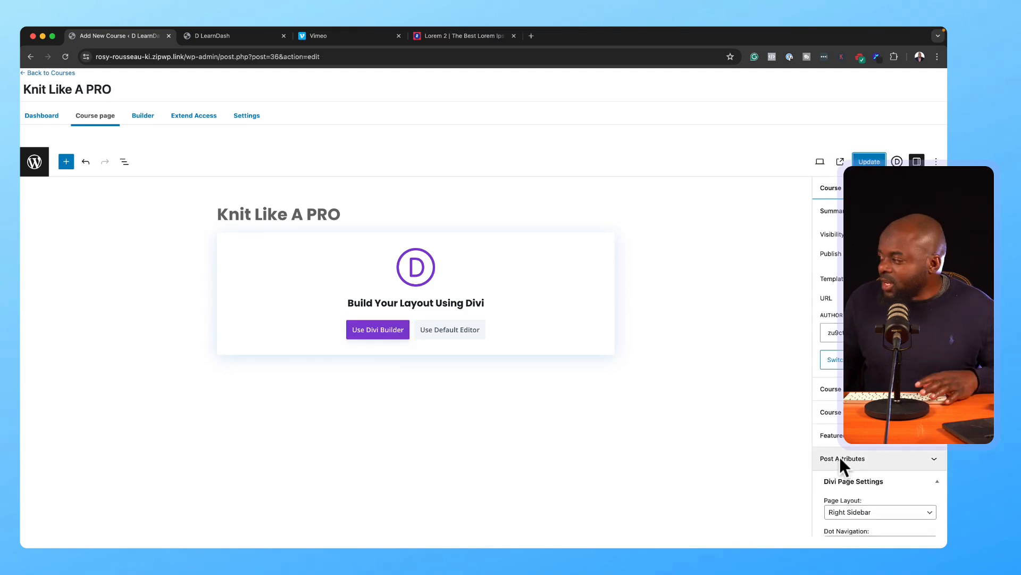
Step: Set the yarn basket photo as the course's featured image
left_click(855, 440)
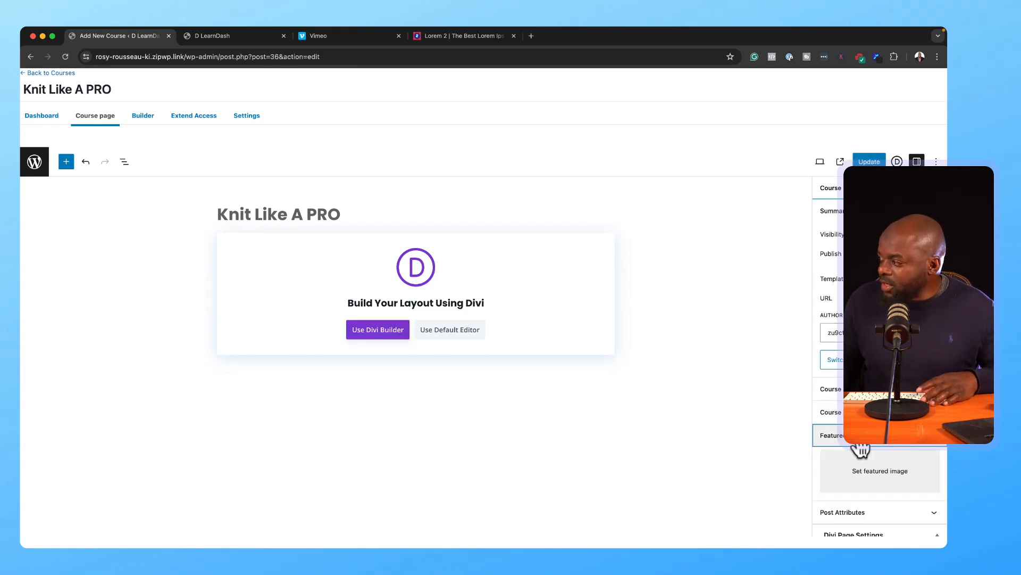
left_click(859, 476)
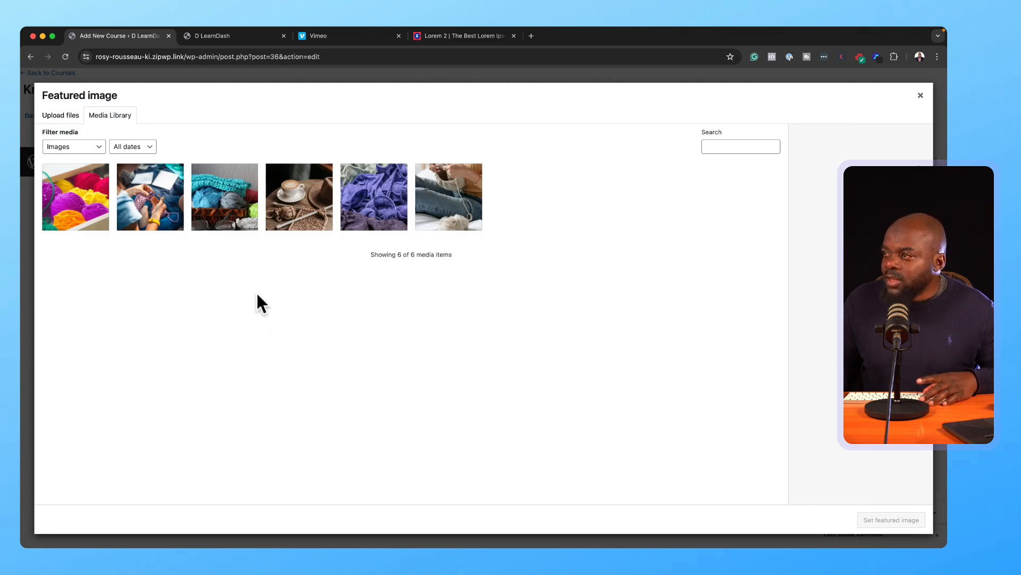
left_click(223, 210)
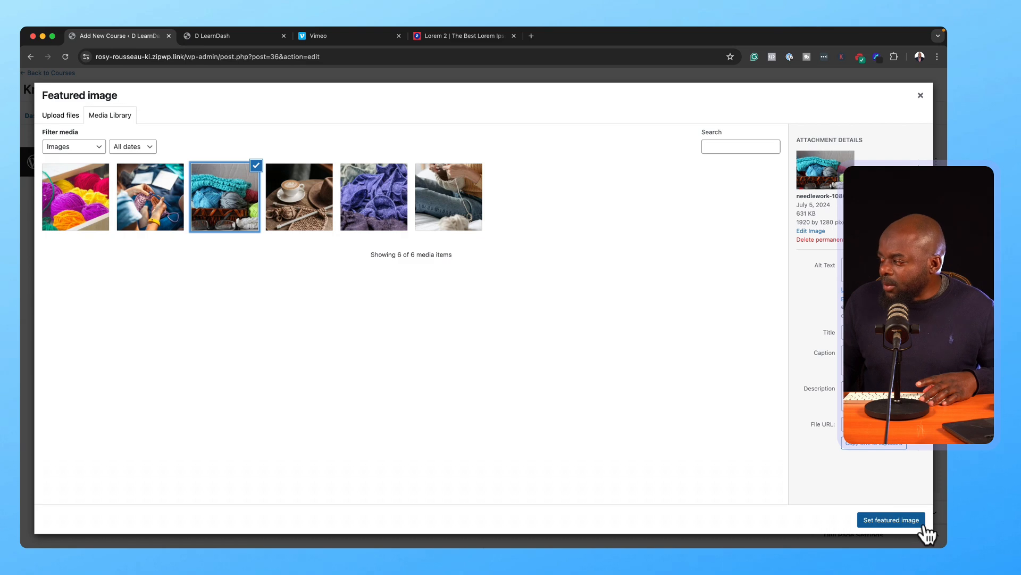
left_click(890, 521)
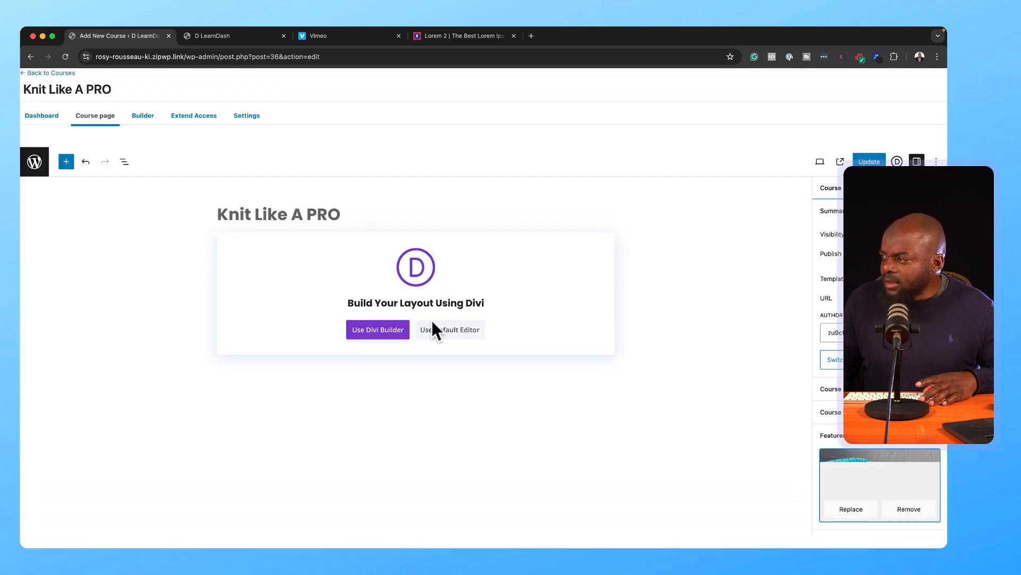
Step: Paste placeholder Lorem Ipsum text into the course content, update the course, and open its Builder
left_click(472, 332)
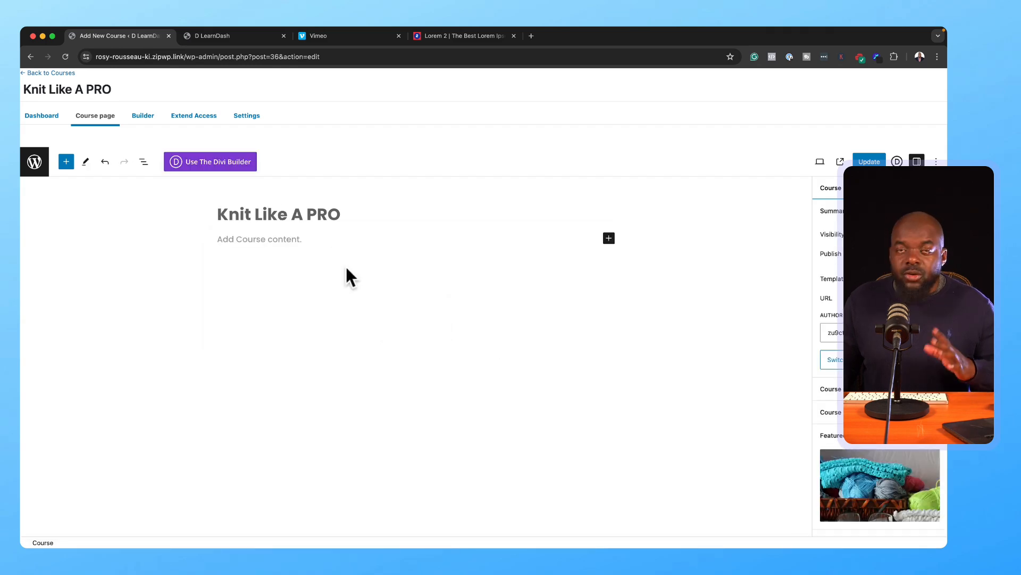
left_click(302, 240)
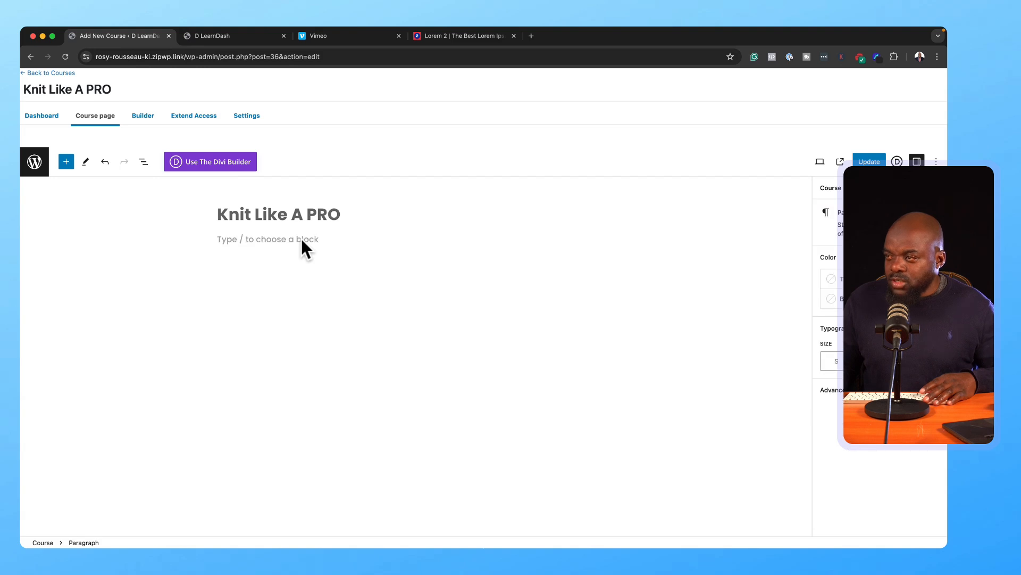
type("Lorem ipsum dolor sit amet, consectetuer adipiscing elit. Donec odio. Quisque volutpat mattis eros. Nullam malesuada erat ut turpis. Suspendisse urna nibh viverra non semper suscipit posuere a pede. Donec nec justo eget felis facilisis fermentum. Aliquam porttitor mauris sit amet orci. Aenean dignissim pellentesque felis.")
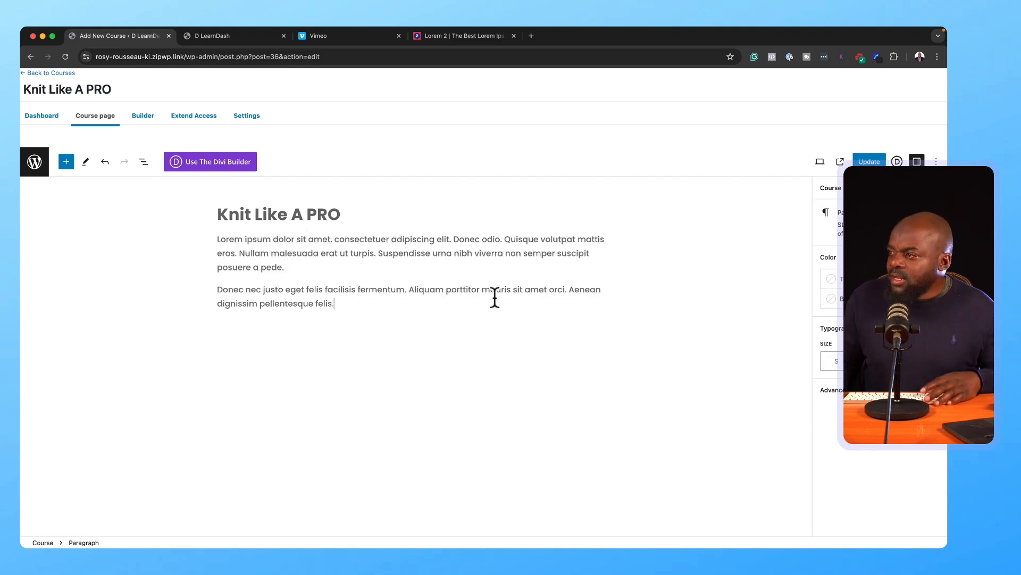
left_click(868, 162)
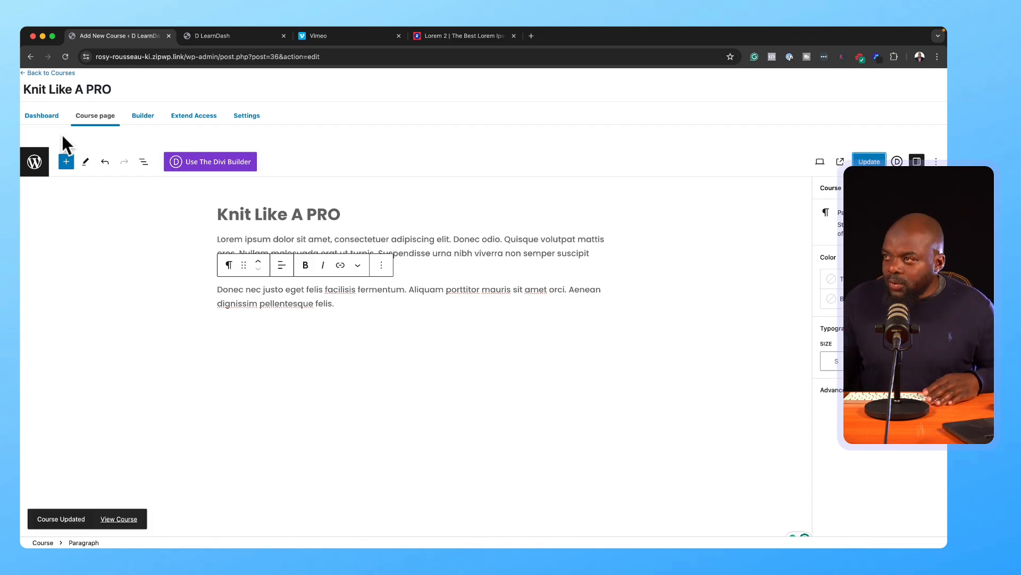
left_click(145, 114)
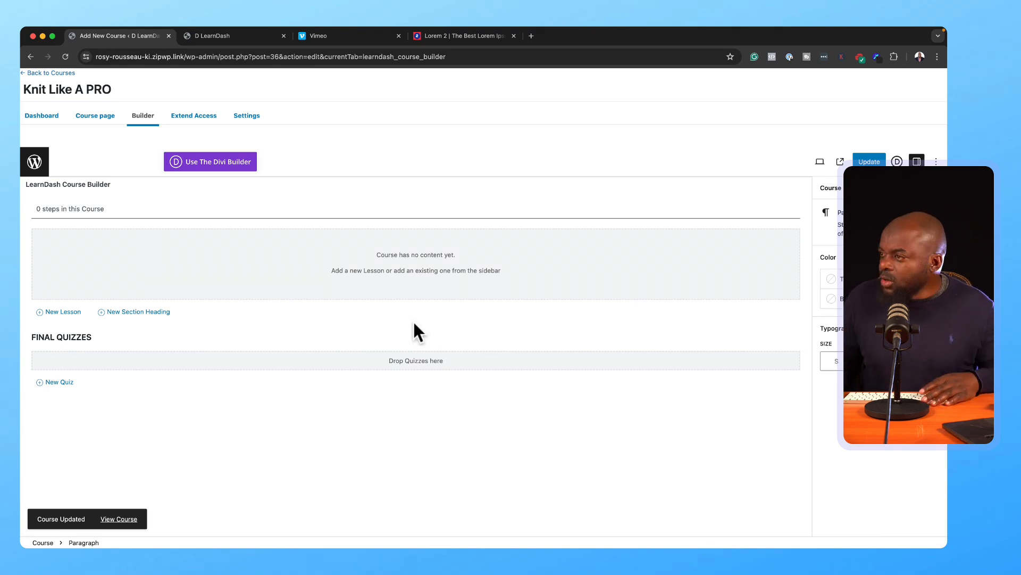
Step: Add section headings Module 1 and Module 2, then open the Welcome lesson for editing
left_click(138, 314)
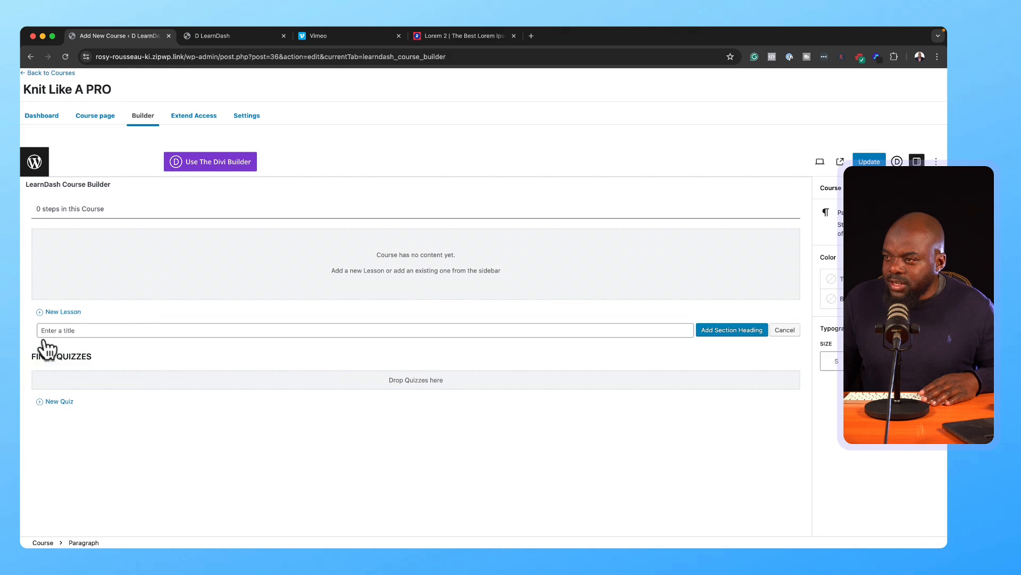
type("Module 1")
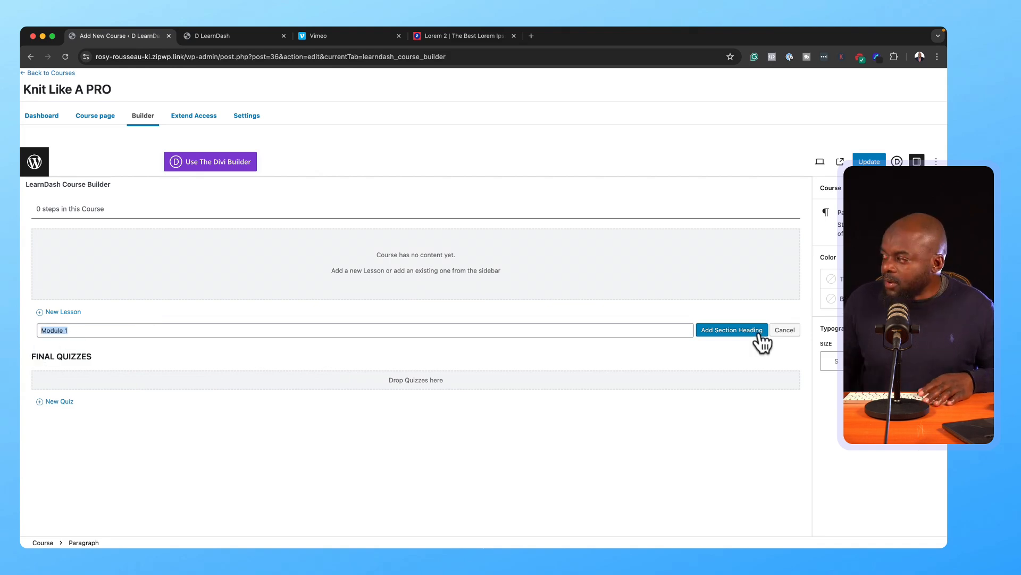
left_click(755, 332)
type("Module 2")
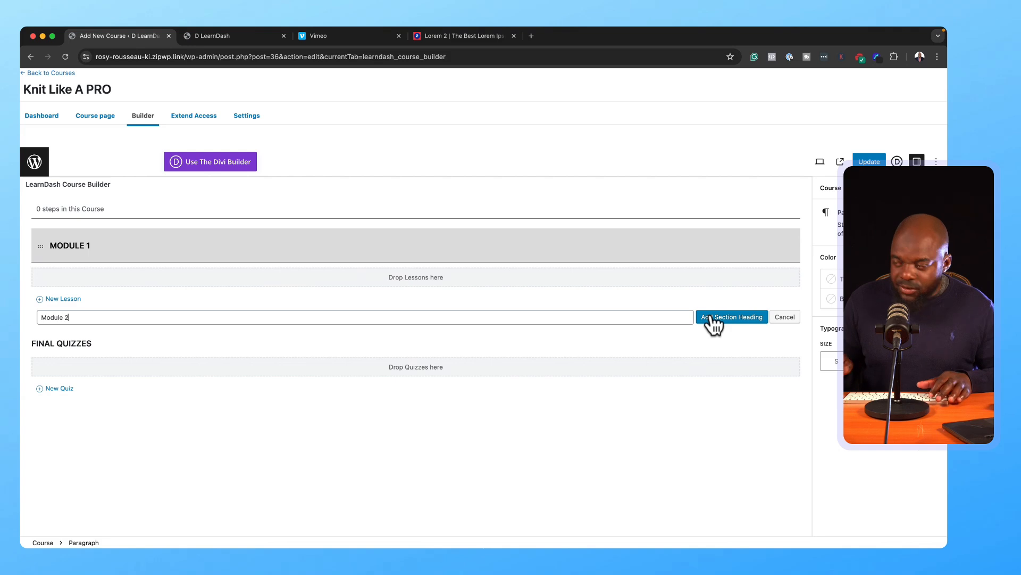
left_click(744, 317)
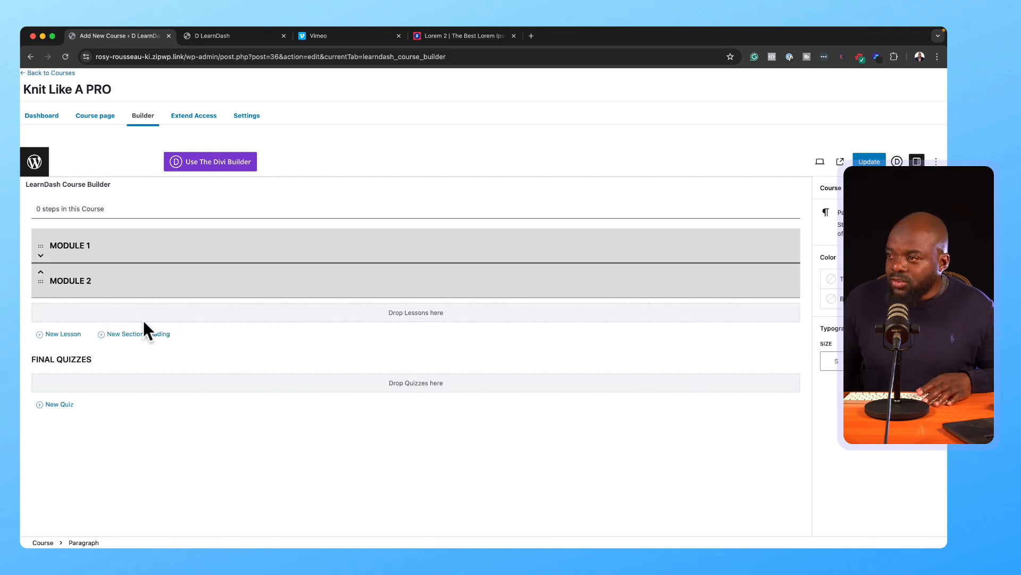
left_click(130, 334)
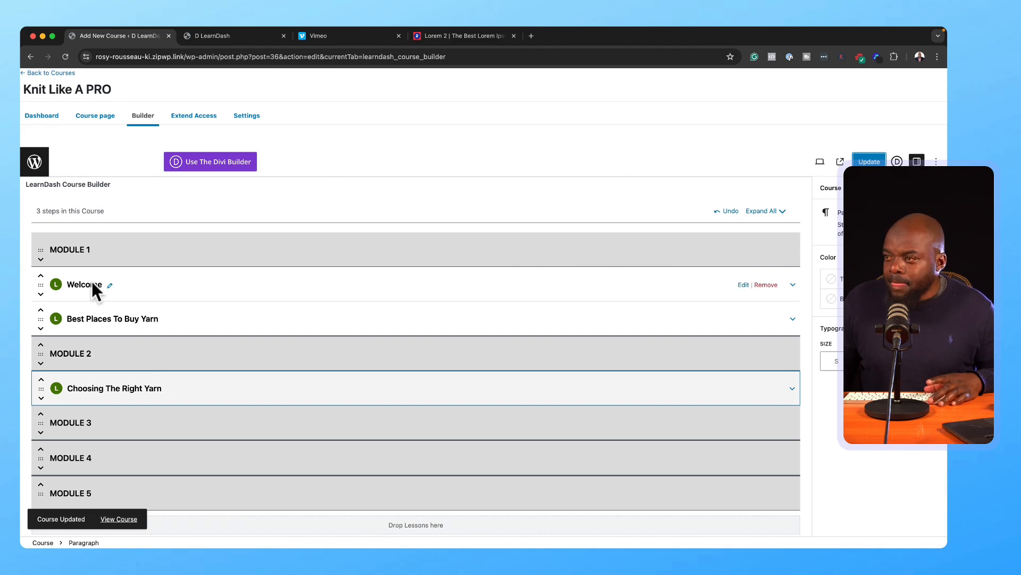
left_click(742, 284)
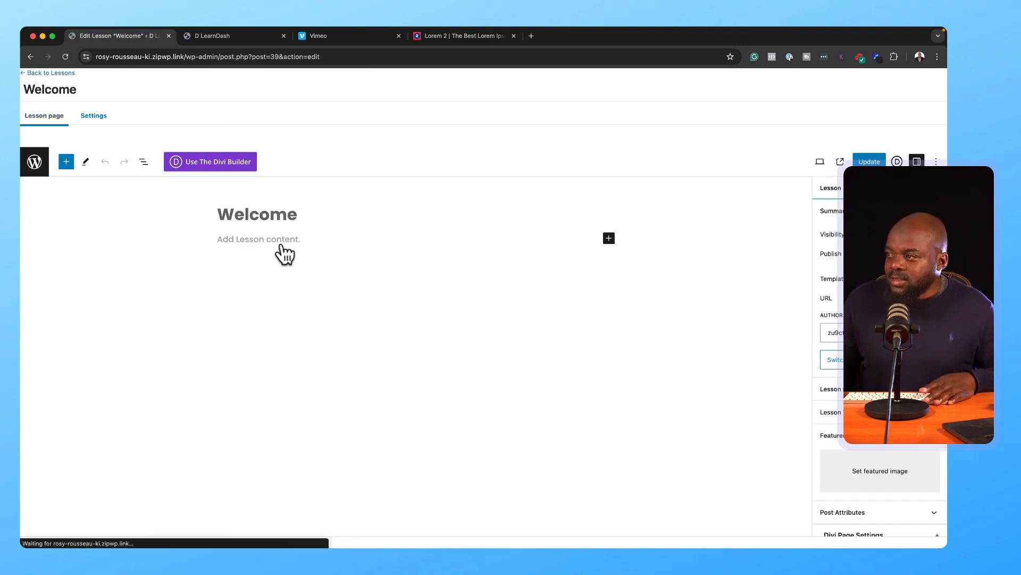
Step: Copy the link to the first recent video from the Vimeo dashboard
left_click(358, 35)
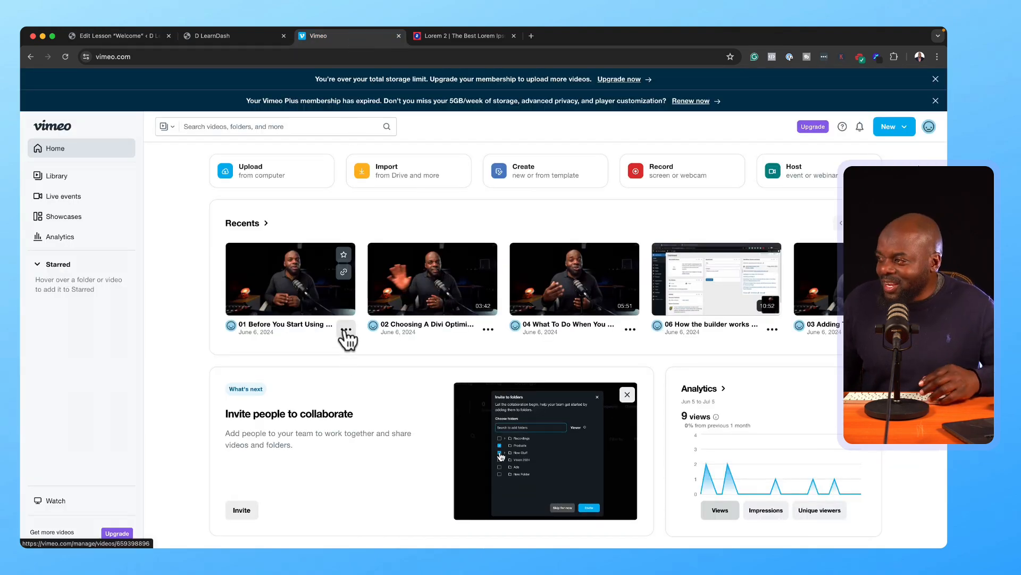
left_click(346, 330)
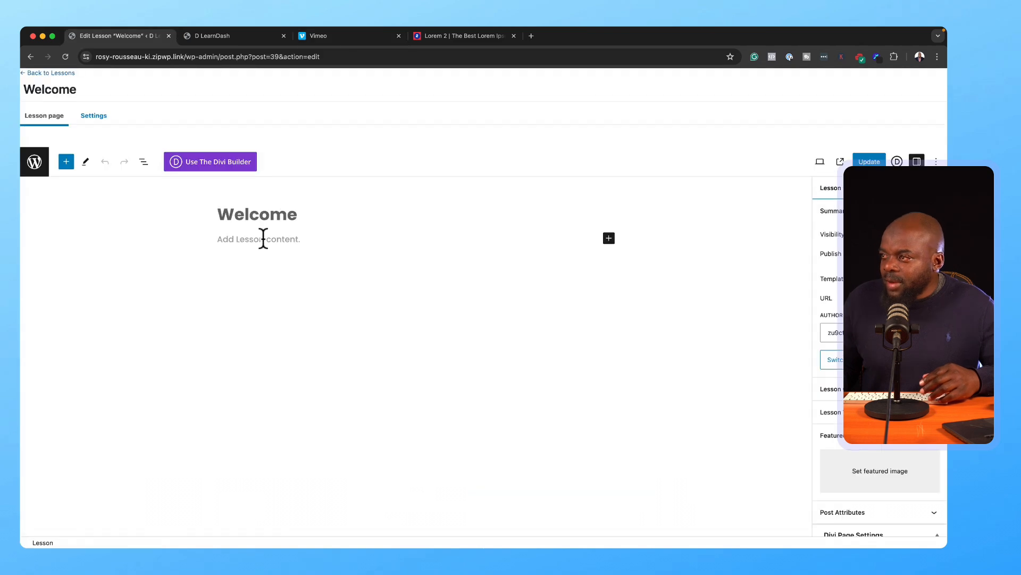
left_click(263, 239)
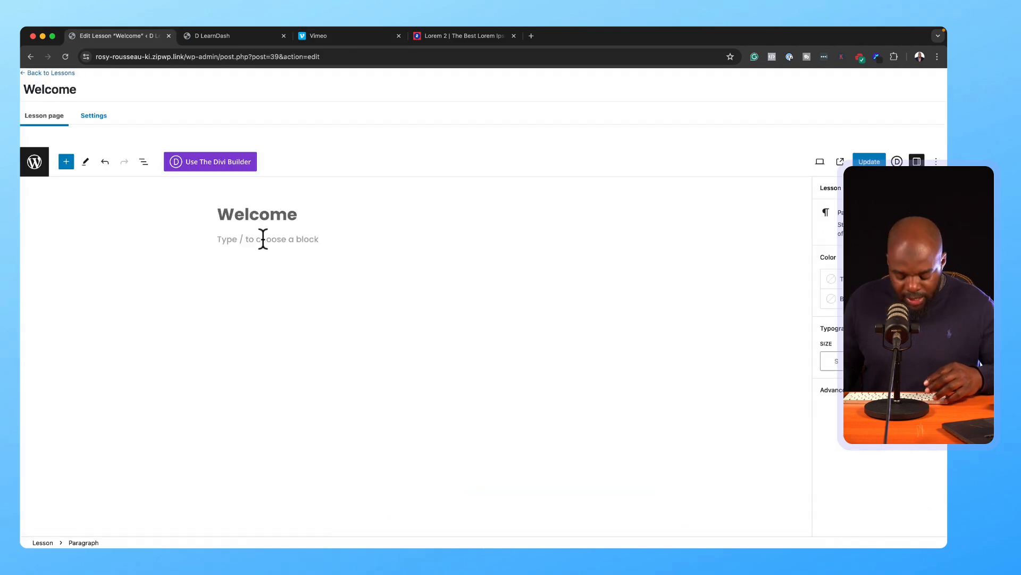
Step: Embed the Vimeo video '01 Before You Start Using Divi' in the Welcome lesson
type("v")
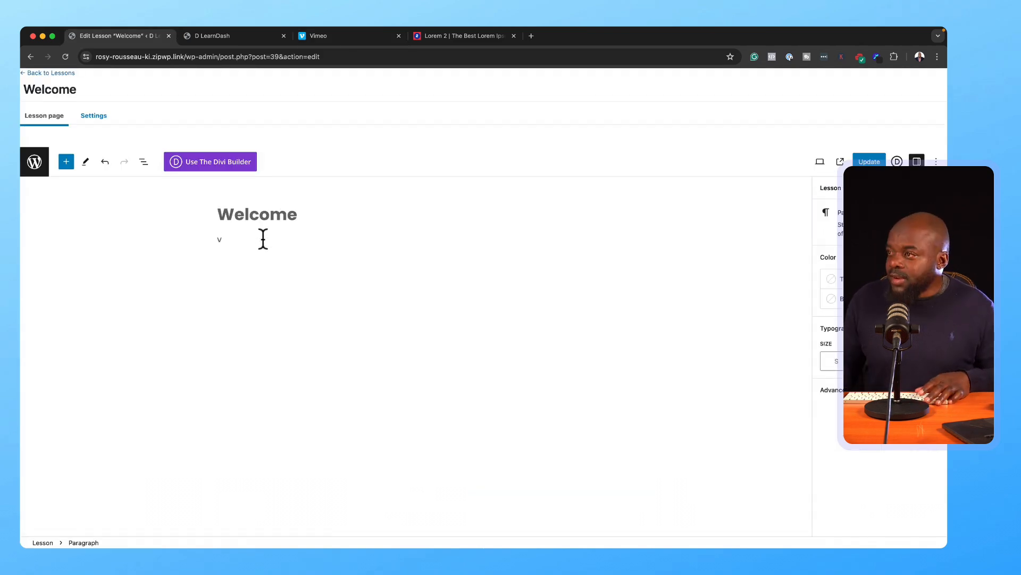
key("BackSpace")
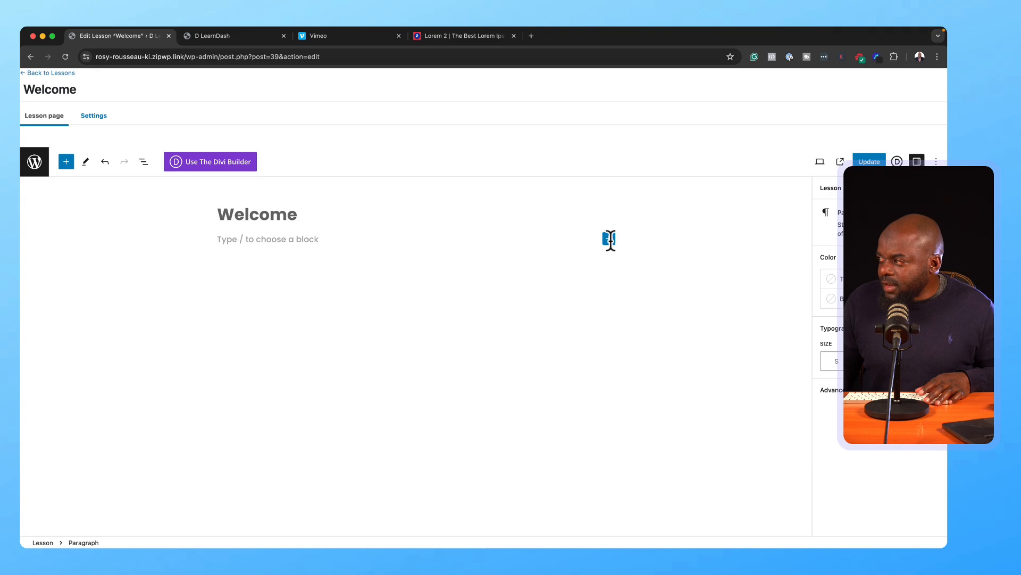
left_click(609, 239)
type("vimeo")
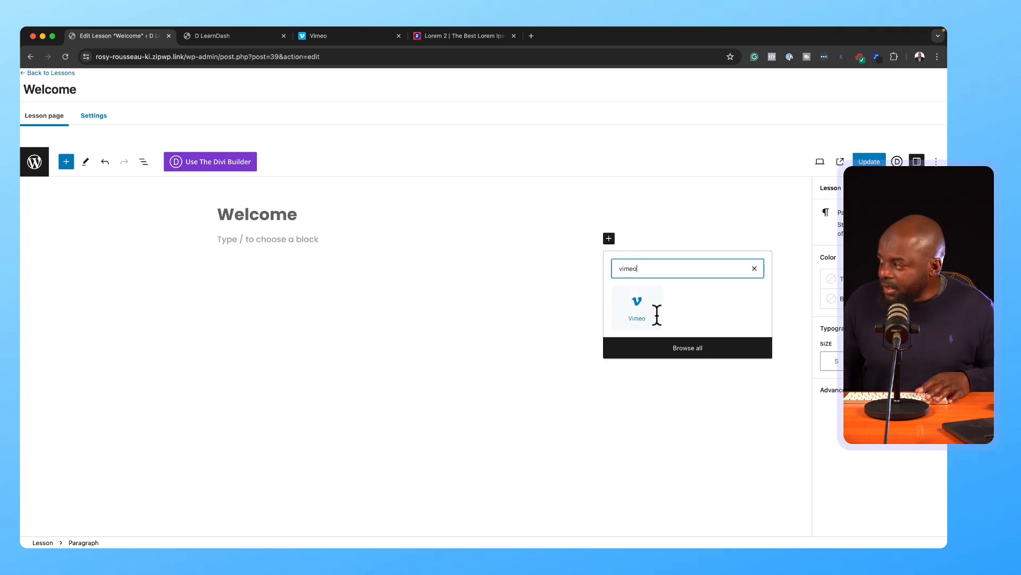
left_click(646, 314)
left_click(570, 283)
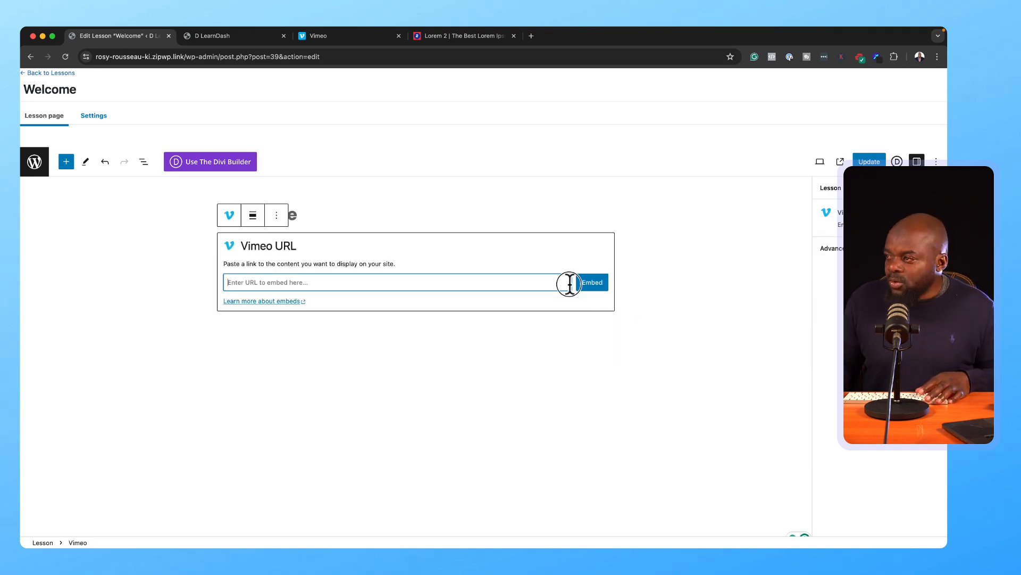
type("https://vimeo.com/659398896")
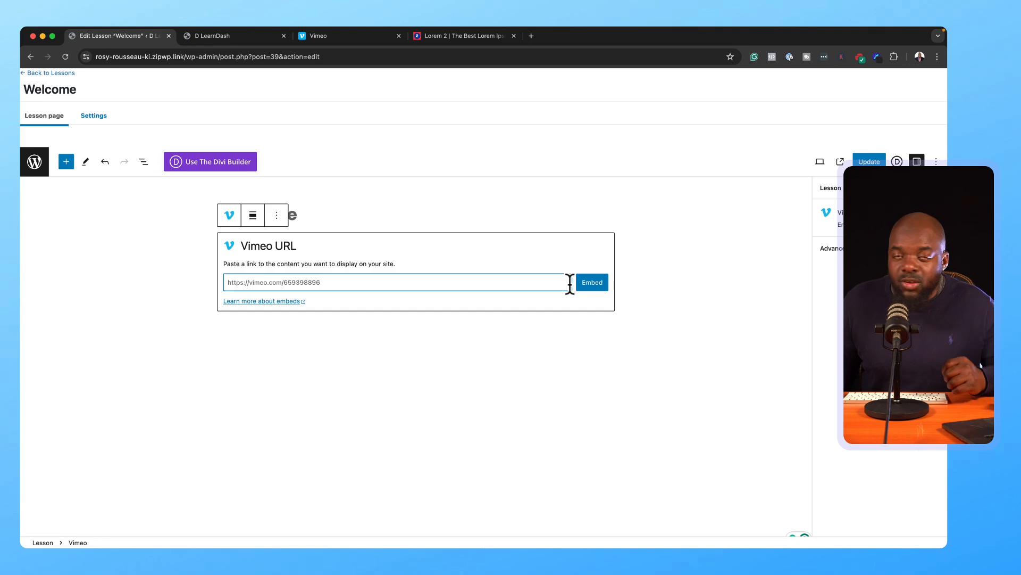
left_click(586, 281)
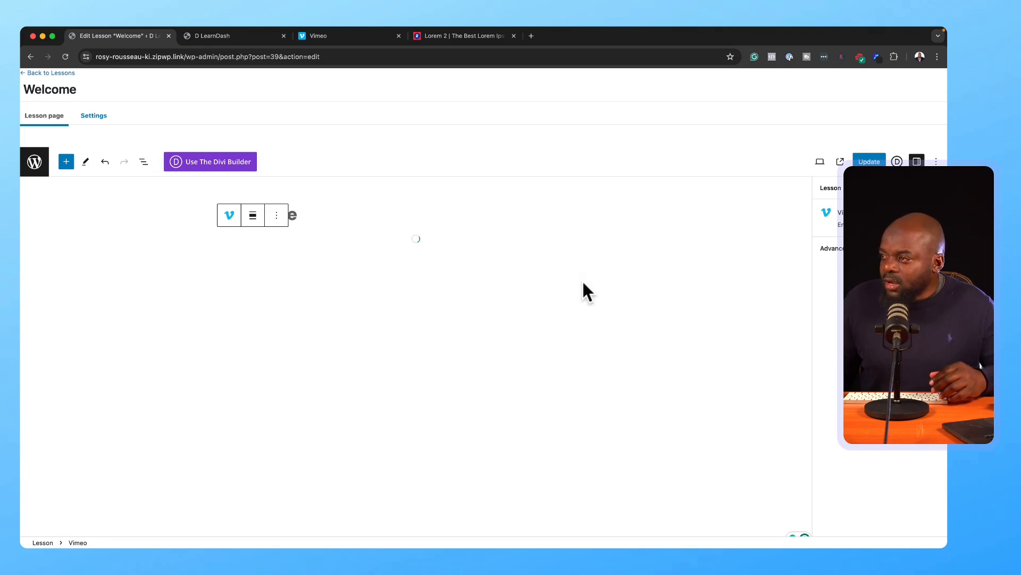
Step: Add a Lorem ipsum paragraph below the video and update the lesson
left_click(609, 471)
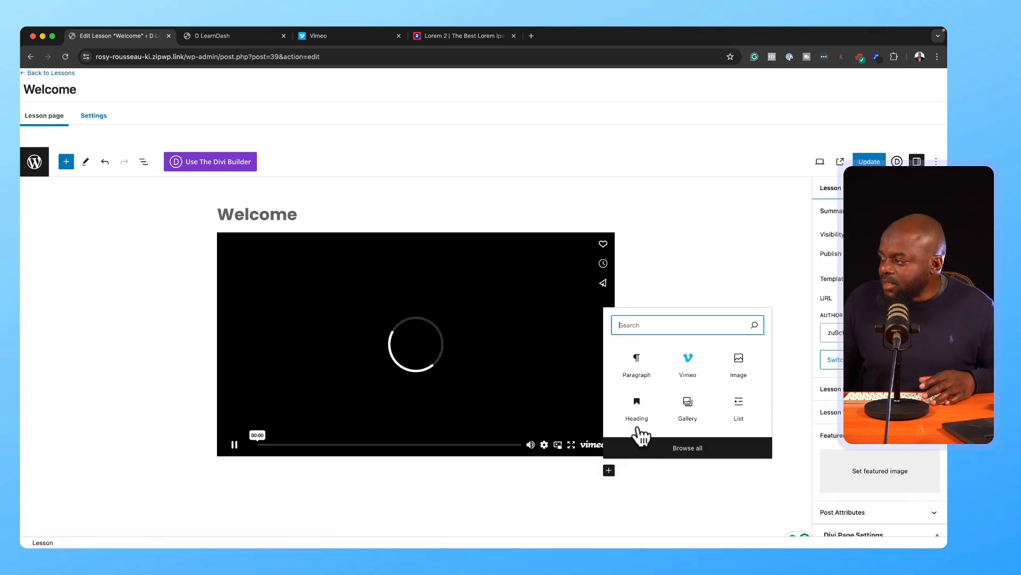
left_click(644, 365)
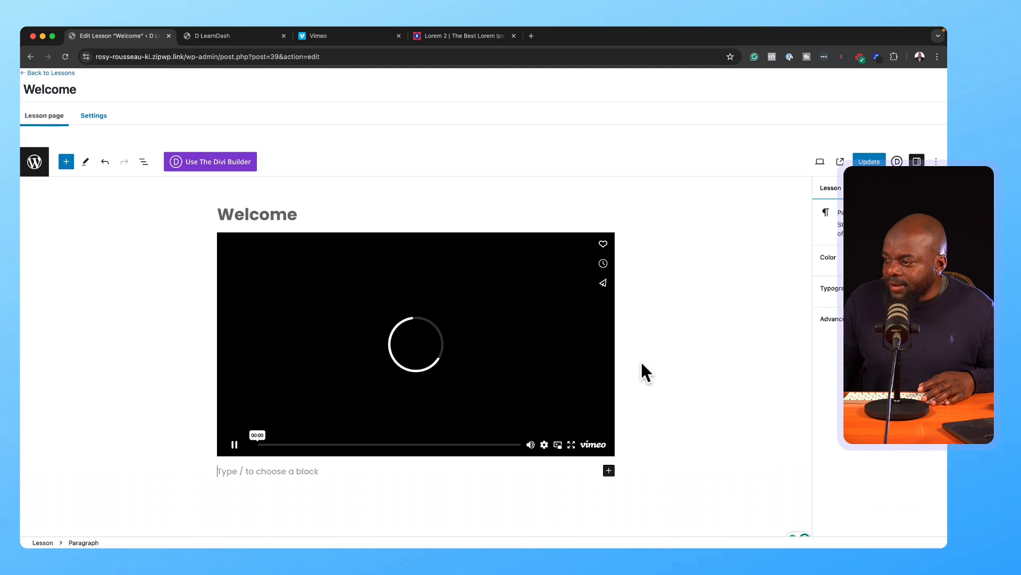
type("Donec nec justo eget felis facilisis fermentum. Aliquam porttitor mauris sit amet orci. Aenean dignissim pellentesque felis.")
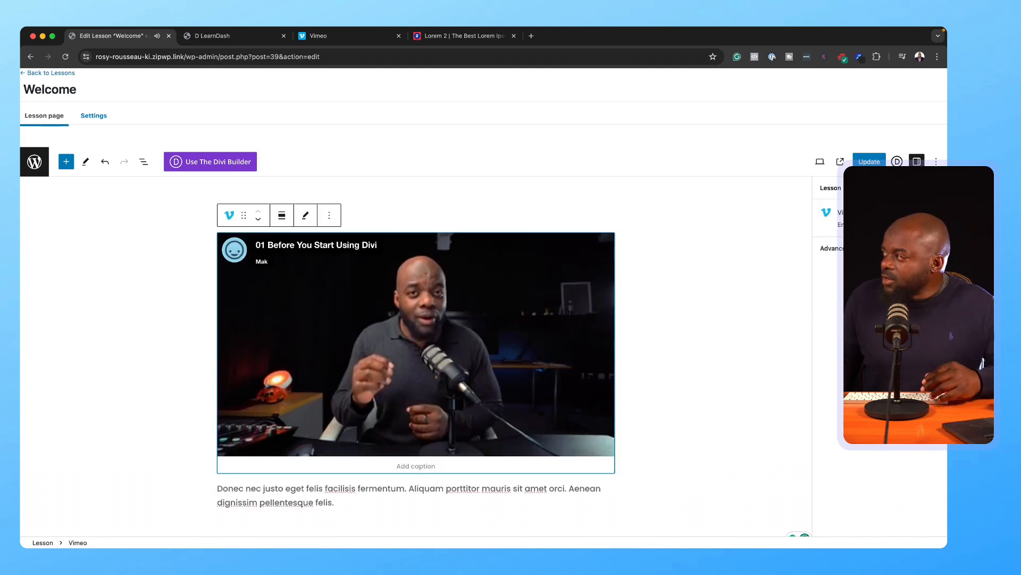
left_click(871, 164)
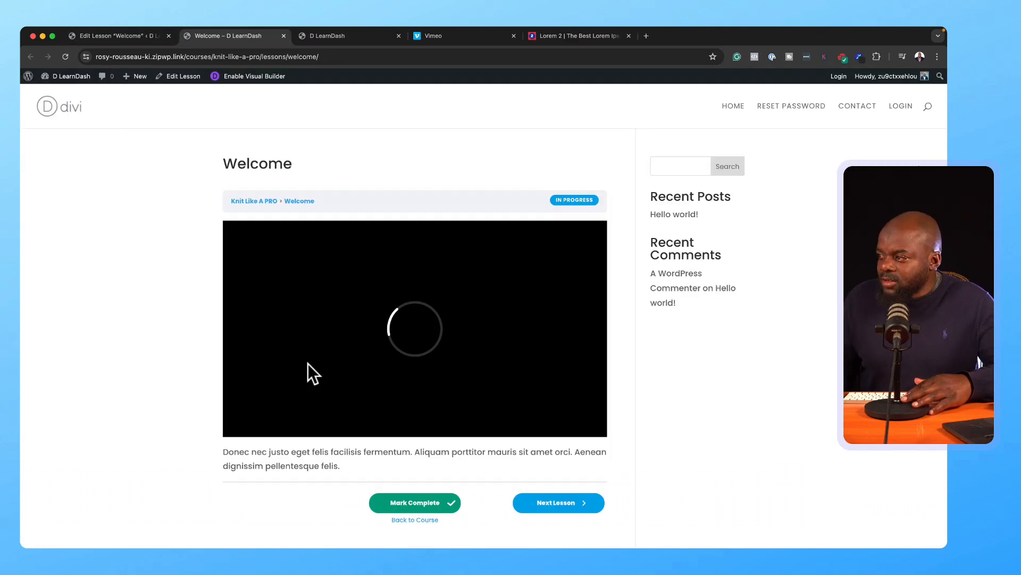
left_click(149, 36)
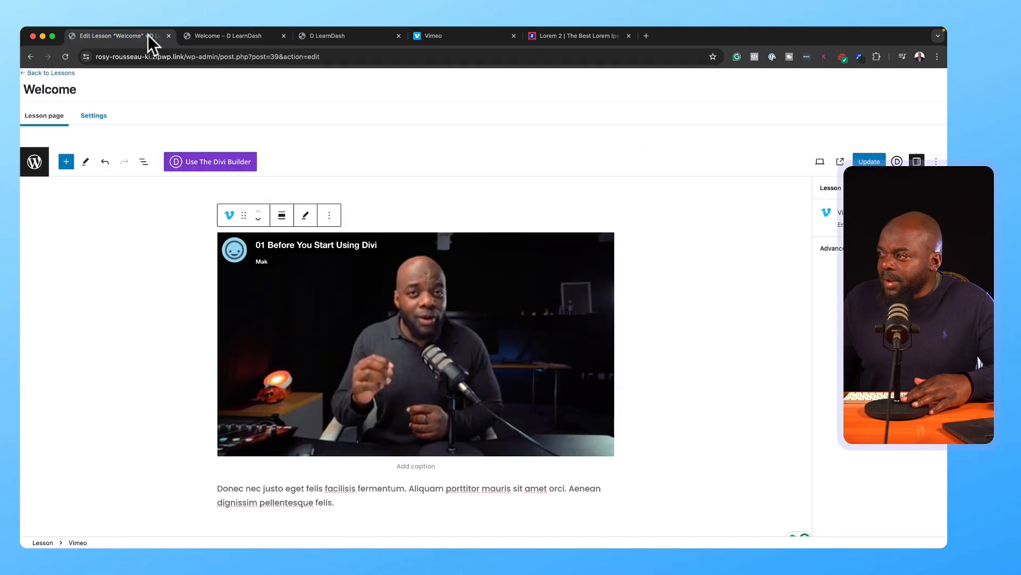
left_click(870, 161)
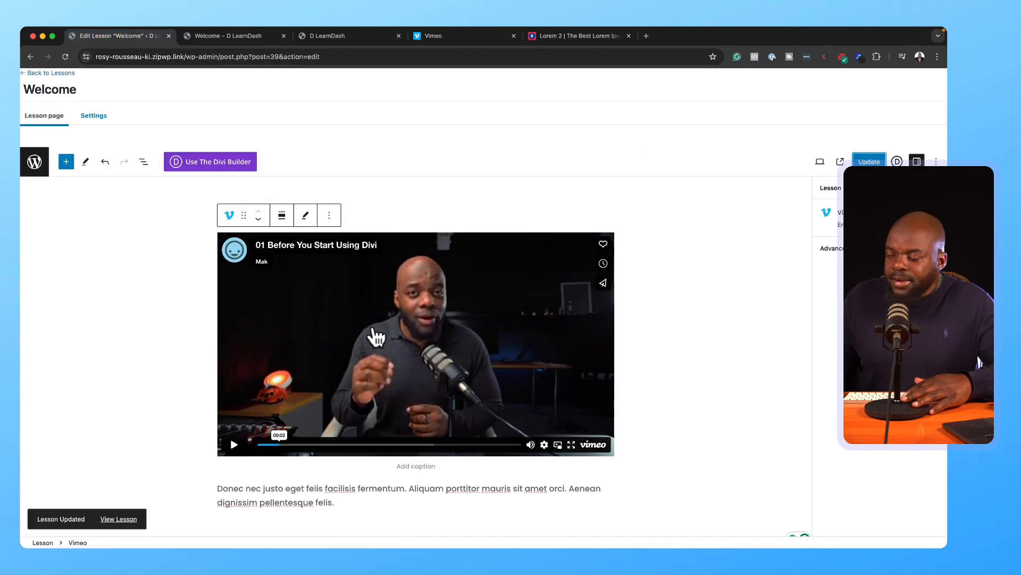
Step: Enable Lesson Materials and paste the 'Donec nec justo…' Lorem paragraph into it
left_click(92, 116)
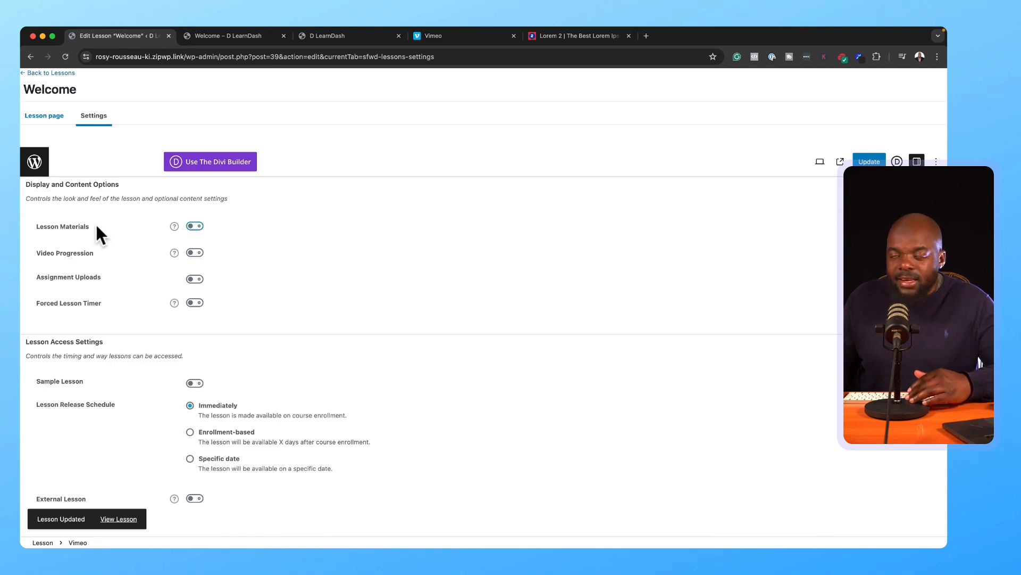
left_click(195, 226)
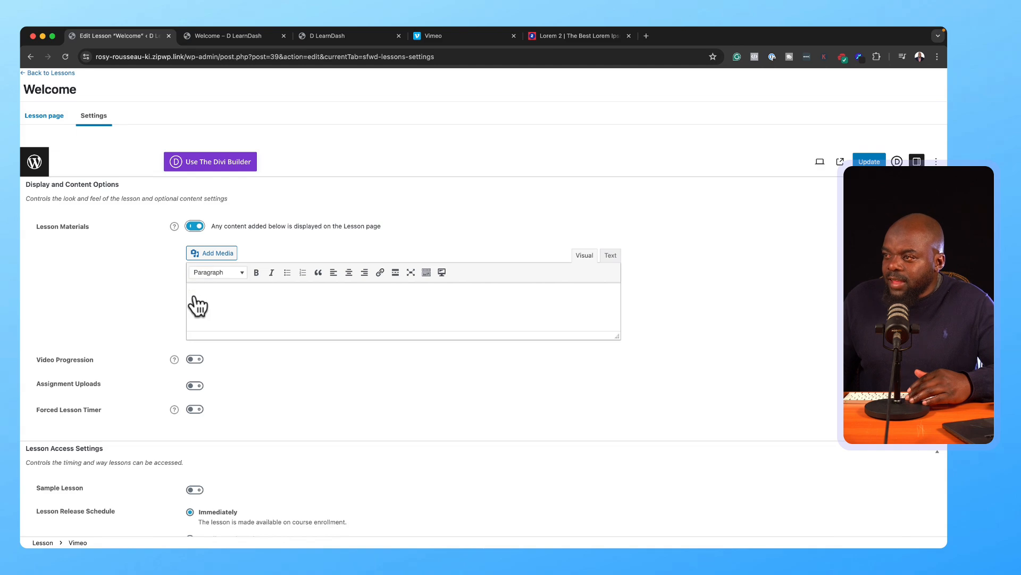
left_click(195, 294)
type("Donec nec justo eget felis facilisis fermentum. Aliquam porttitor mauris sit amet orci. Aenean dignissim pellentesque felis.")
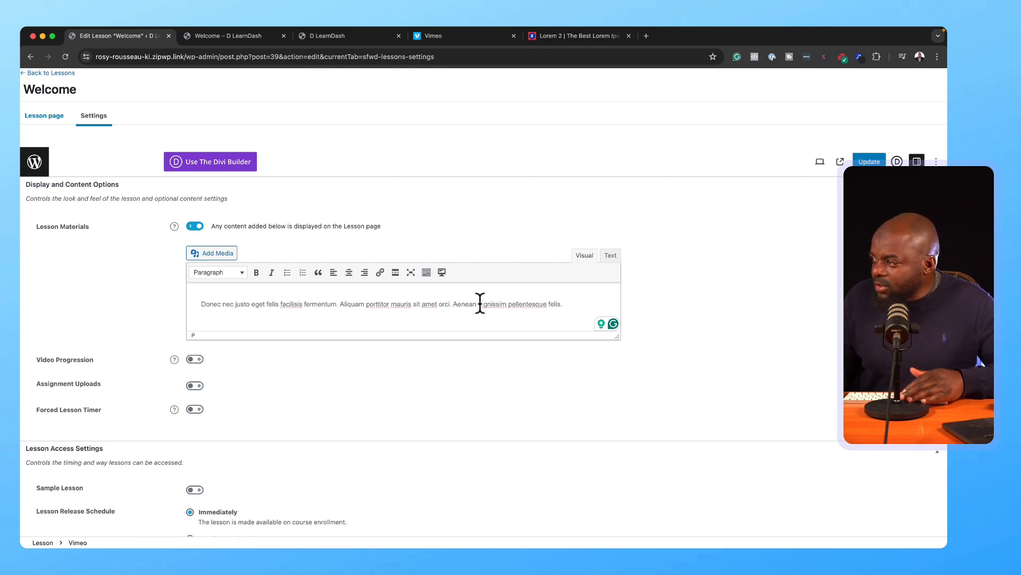
Step: Link the words 'dignissim pellentesque' in the materials text to #
left_click_drag(479, 304, 548, 303)
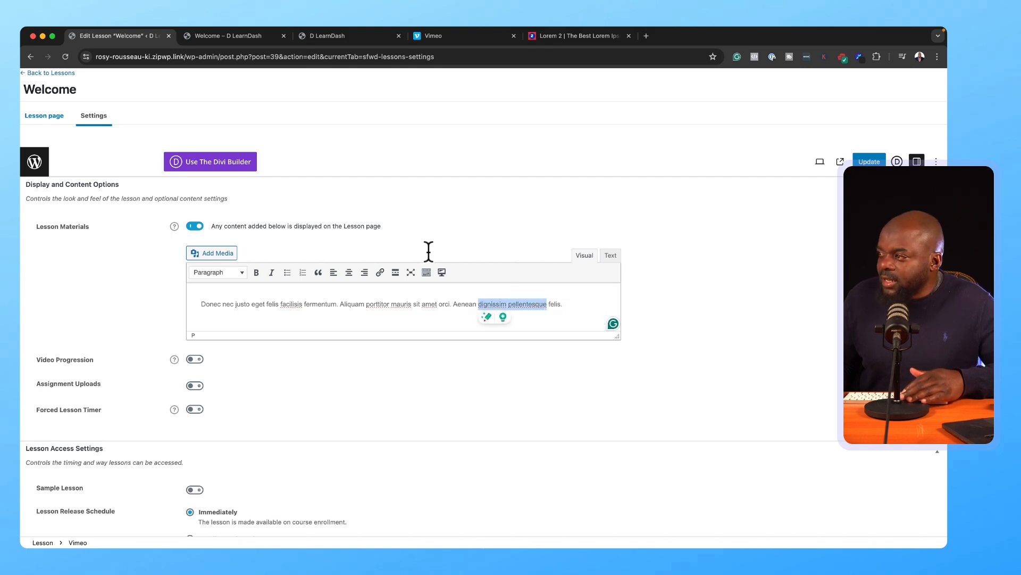
left_click(379, 272)
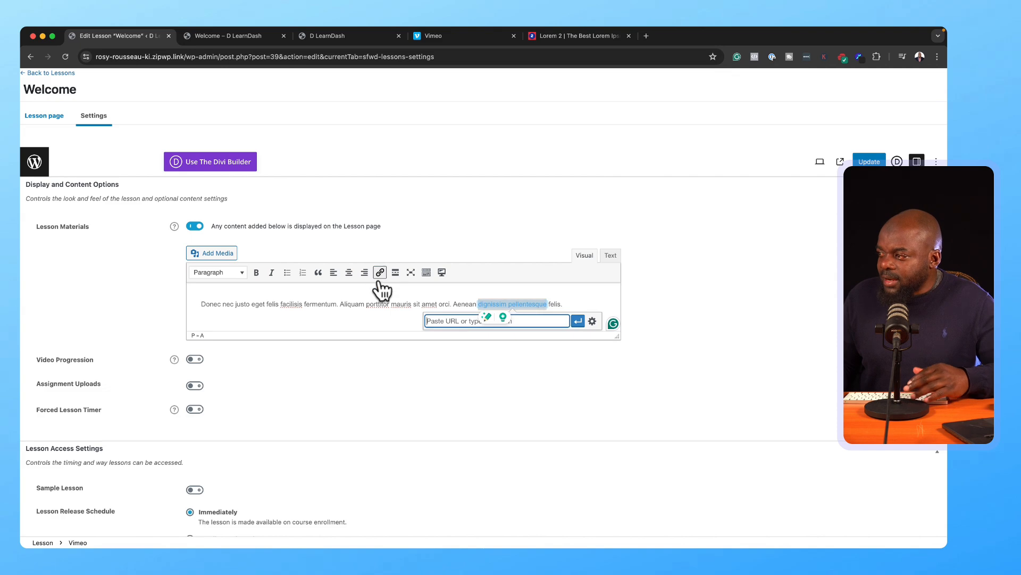
type("#")
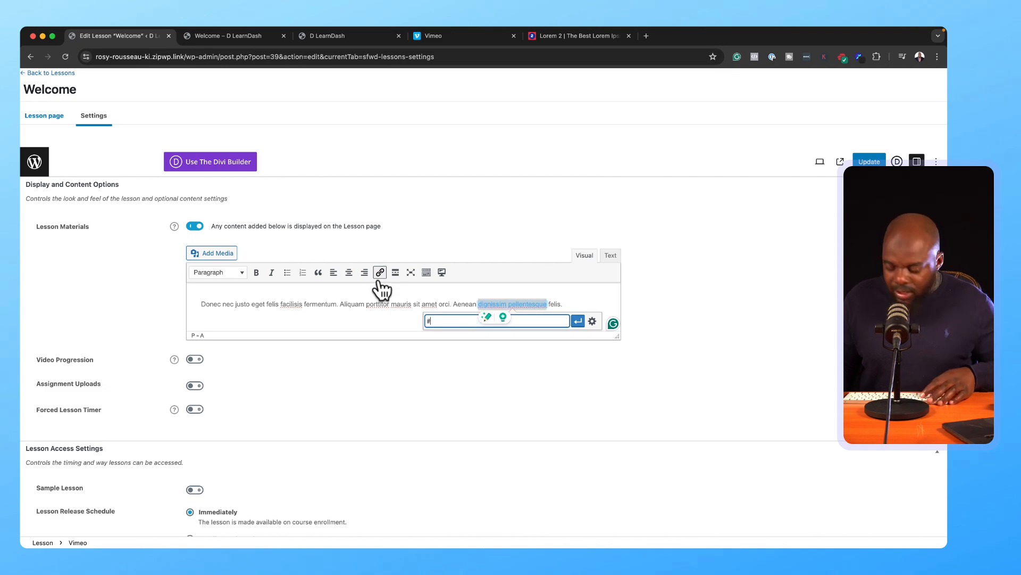
left_click(578, 320)
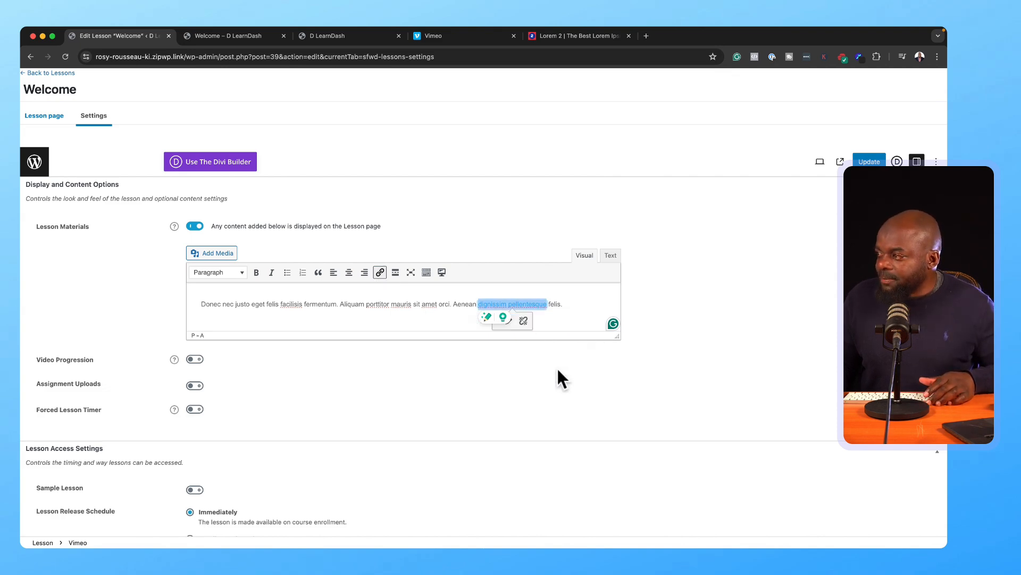
left_click(597, 297)
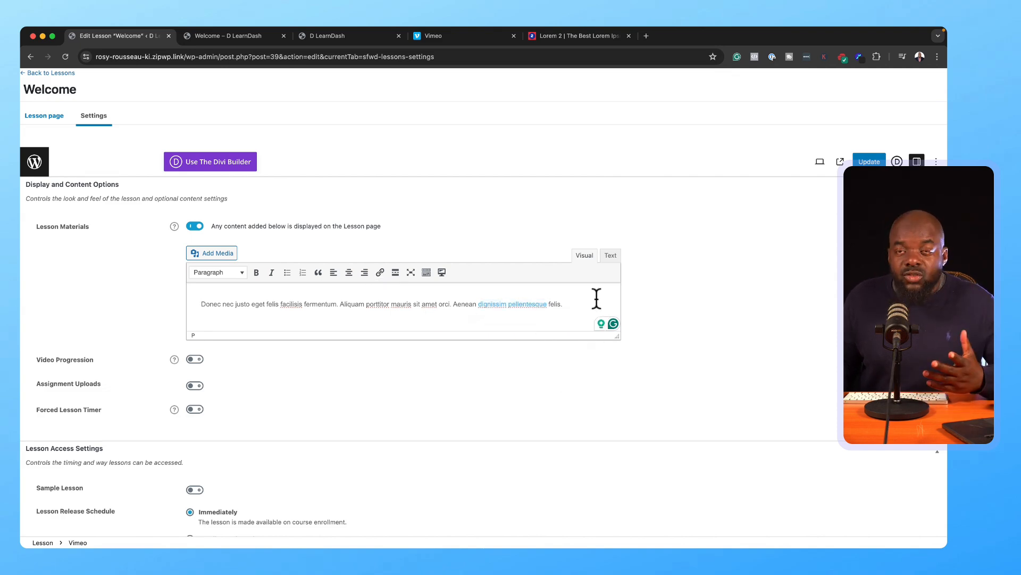
Step: Turn on Assignment Uploads with a 60M file size limit, update, and return to lessons
left_click(198, 385)
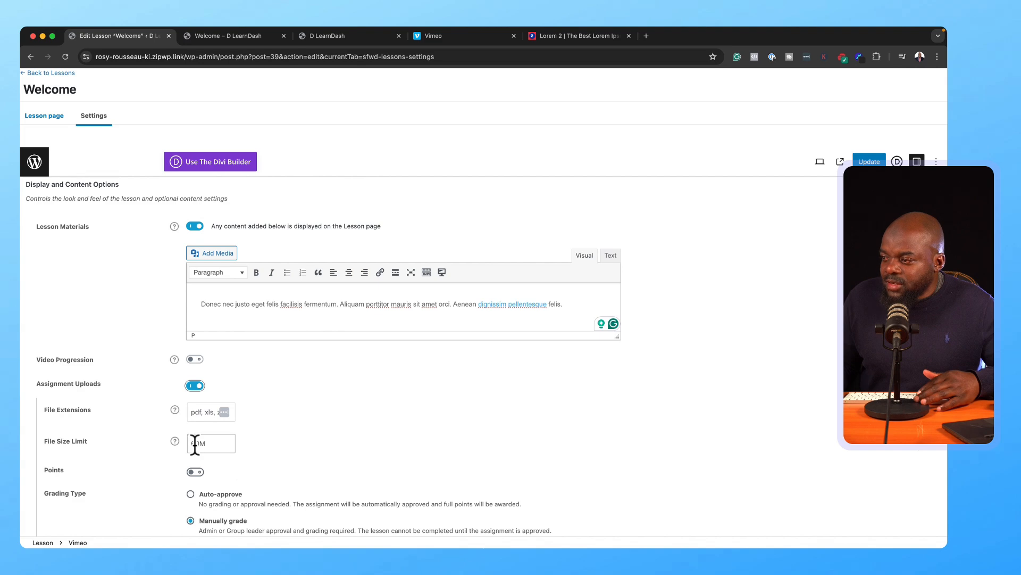
left_click(195, 443)
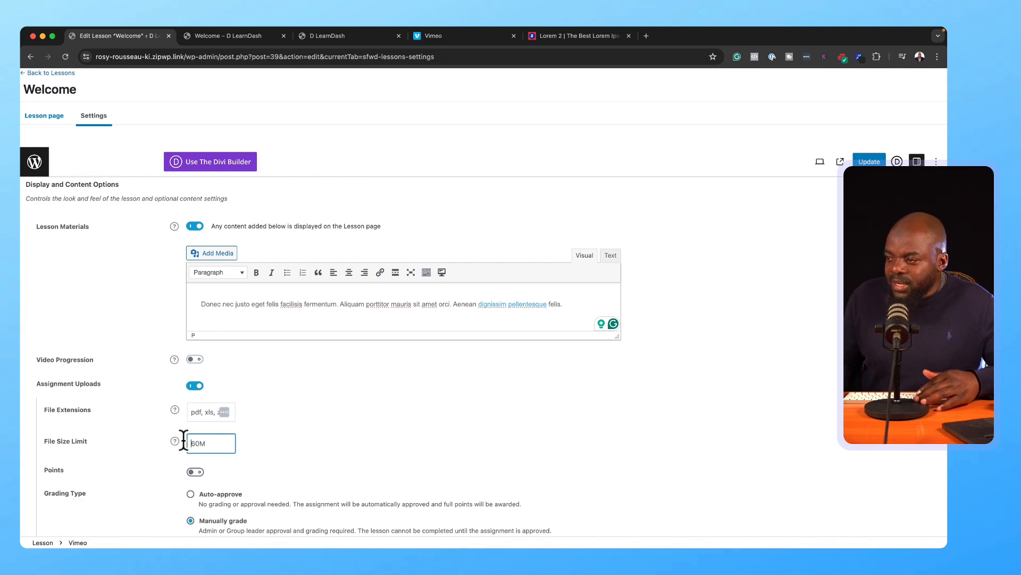
scroll(289, 415, "down", 3)
scroll(291, 409, "down", 3)
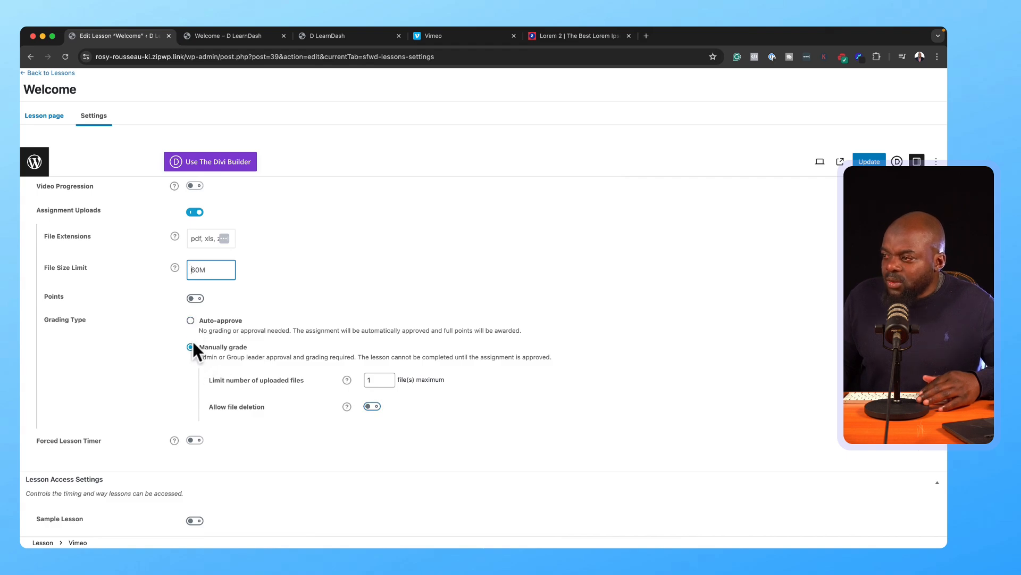
scroll(262, 392, "down", 3)
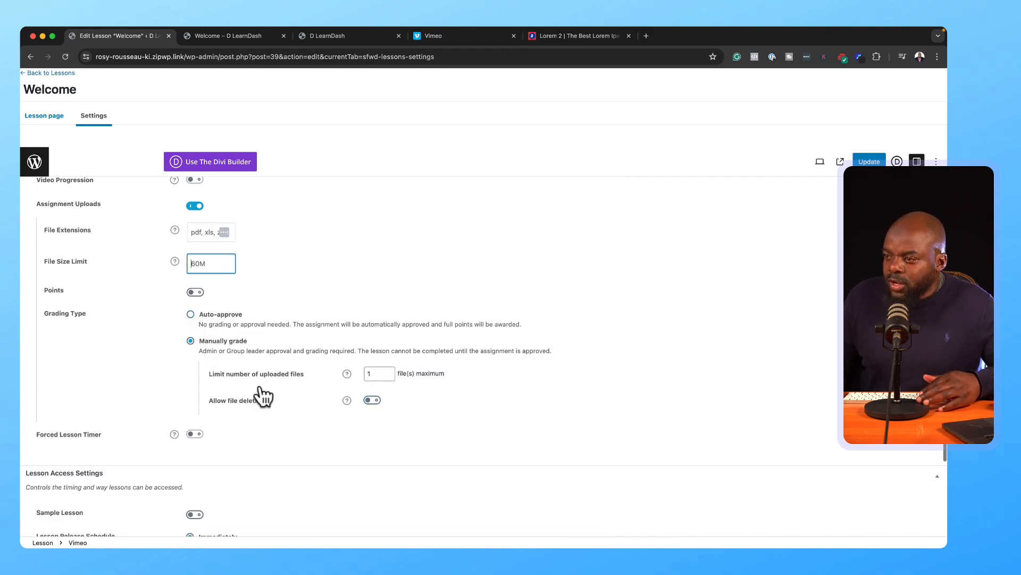
scroll(386, 382, "down", 2)
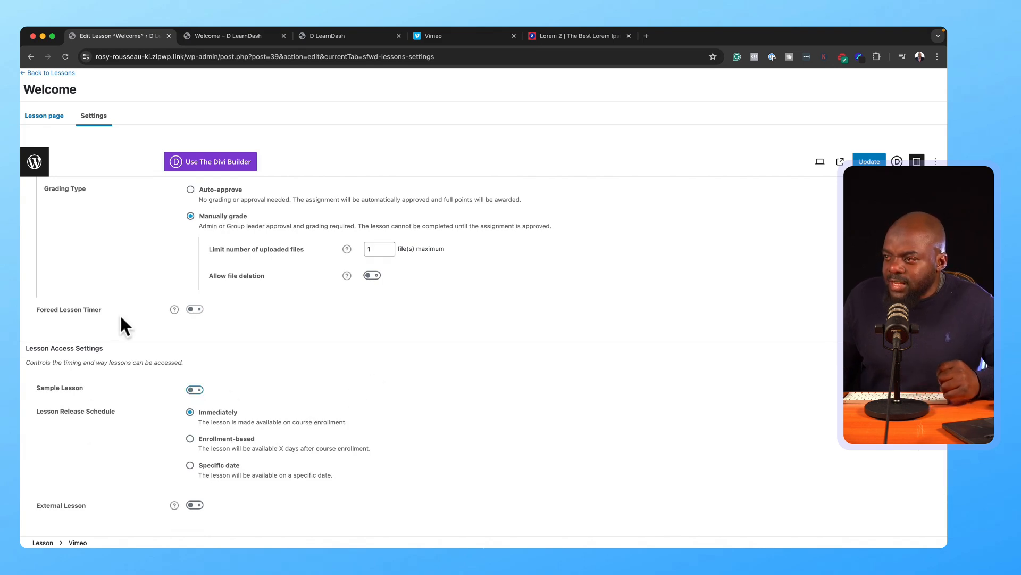
scroll(159, 352, "up", 10)
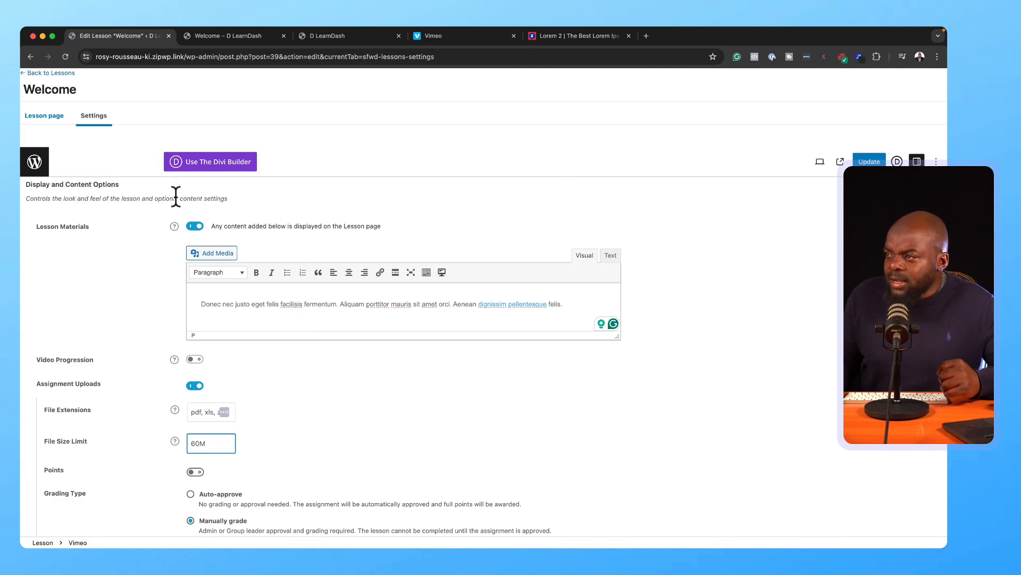
left_click(869, 162)
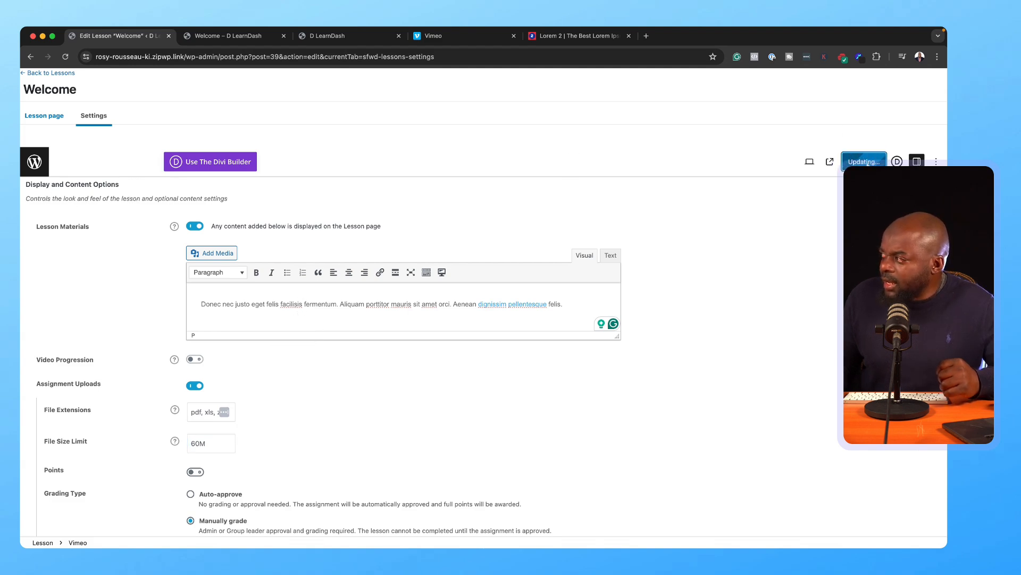
left_click(72, 76)
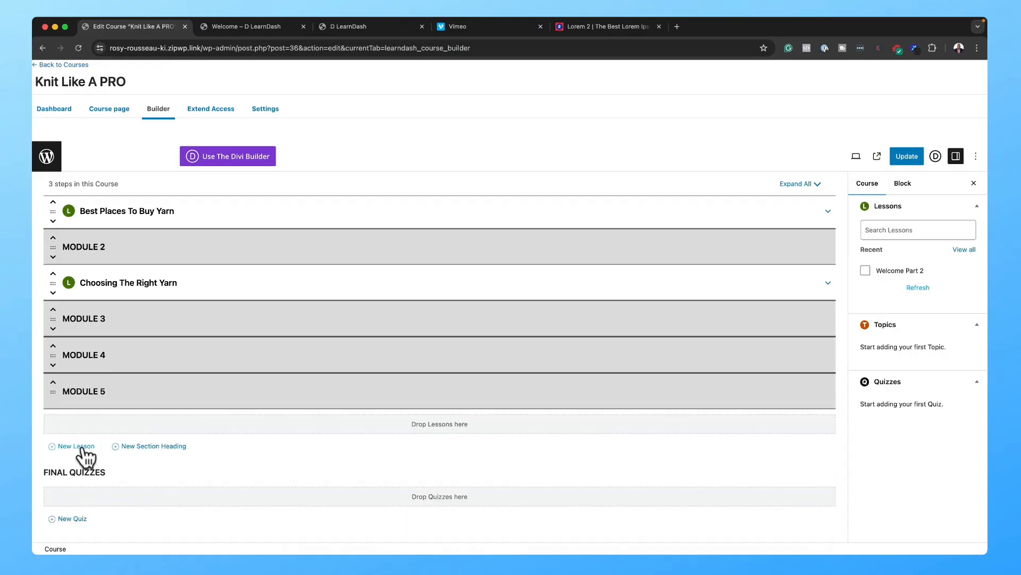
Step: Add a New Lesson to Knit Like A PRO and drag it under MODULE 3
left_click(76, 447)
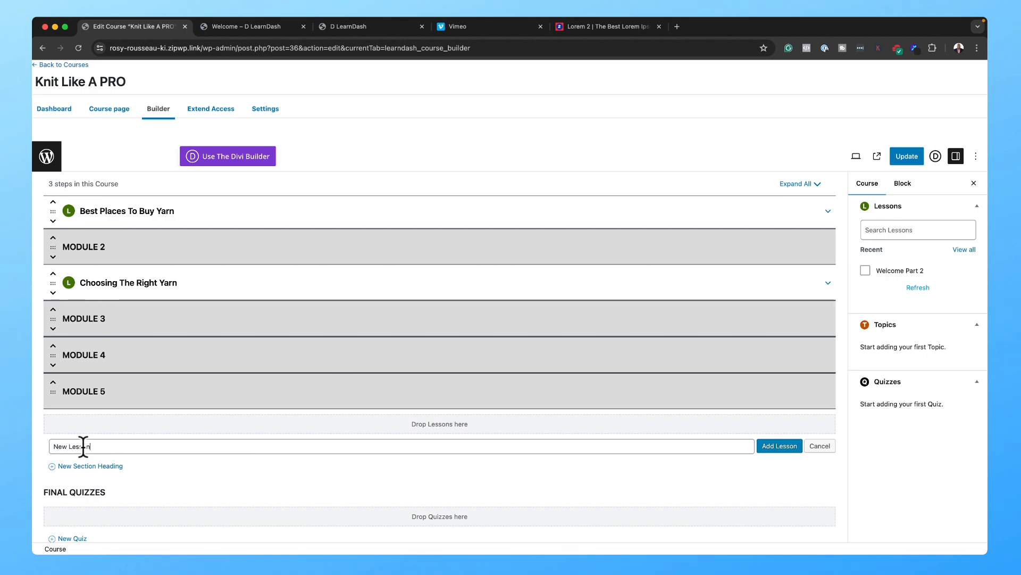
left_click(796, 446)
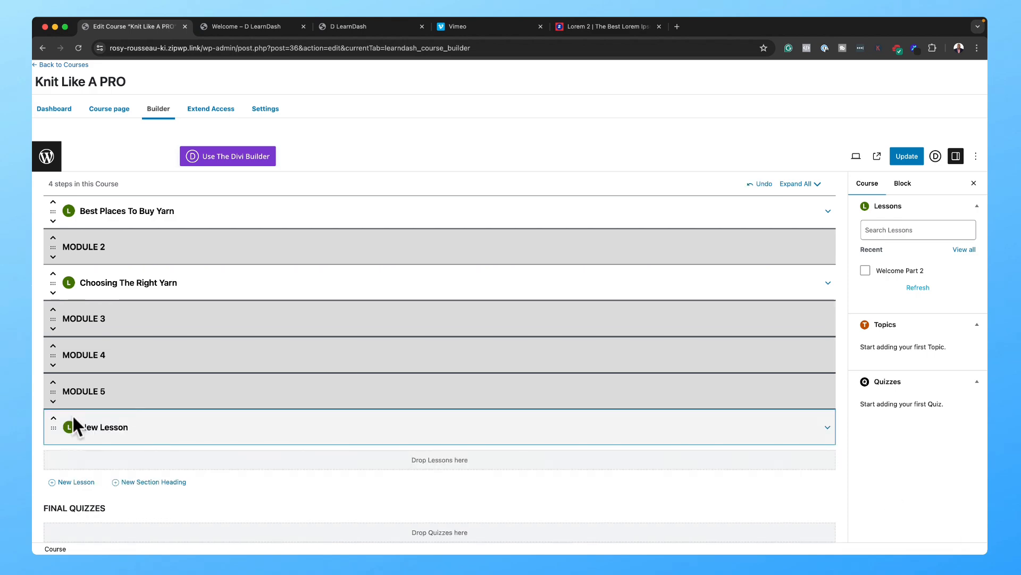
left_click_drag(54, 431, 55, 353)
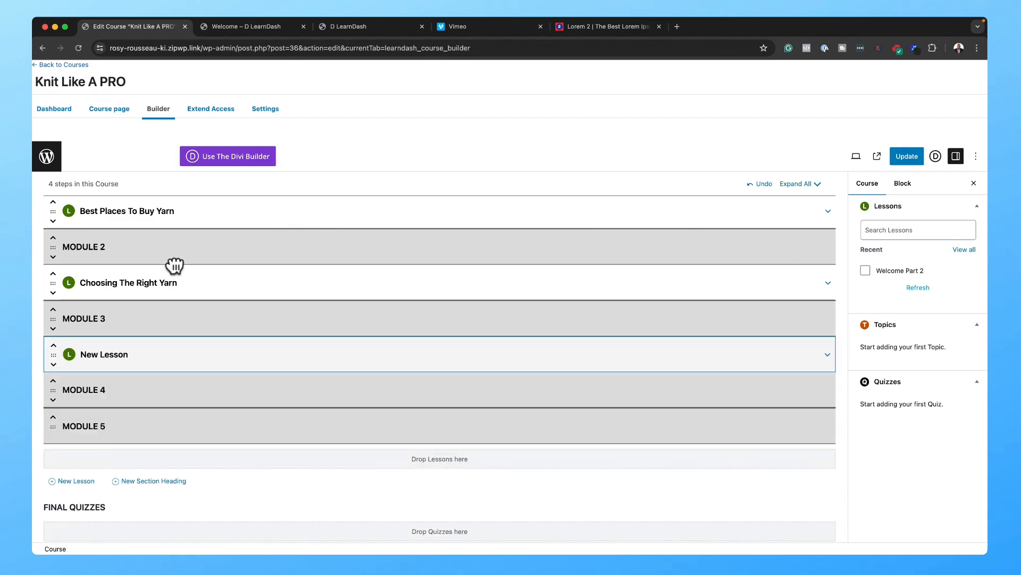
scroll(209, 239, "up", 2)
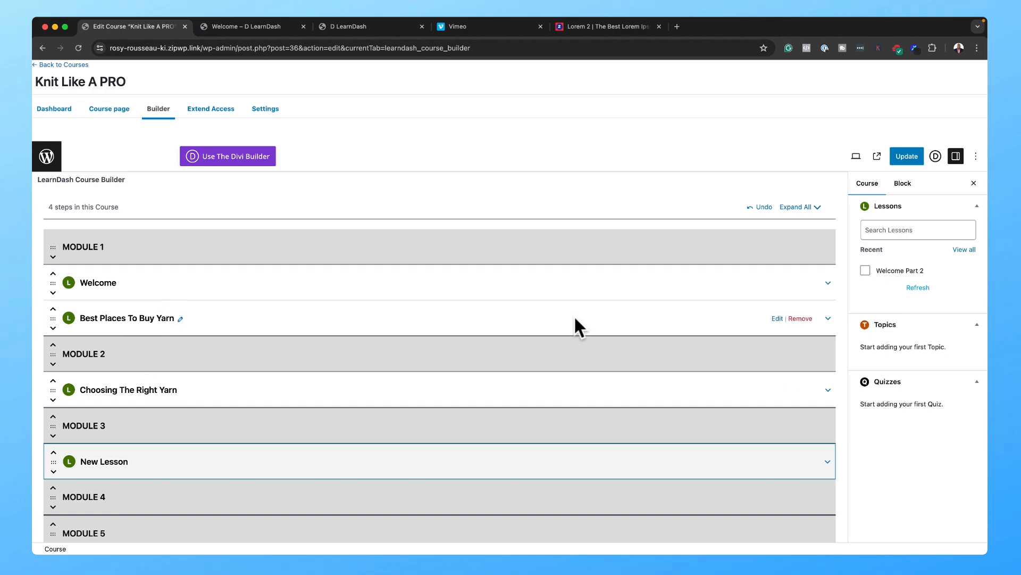
Step: Stay on the course builder when warned and update the course to save the new order
left_click(777, 318)
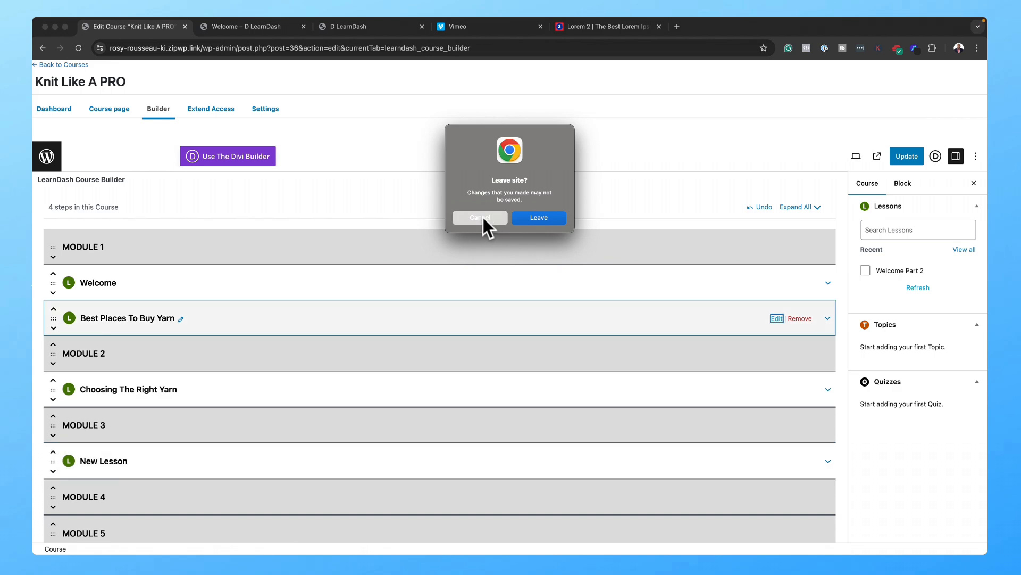
left_click(481, 218)
left_click(901, 161)
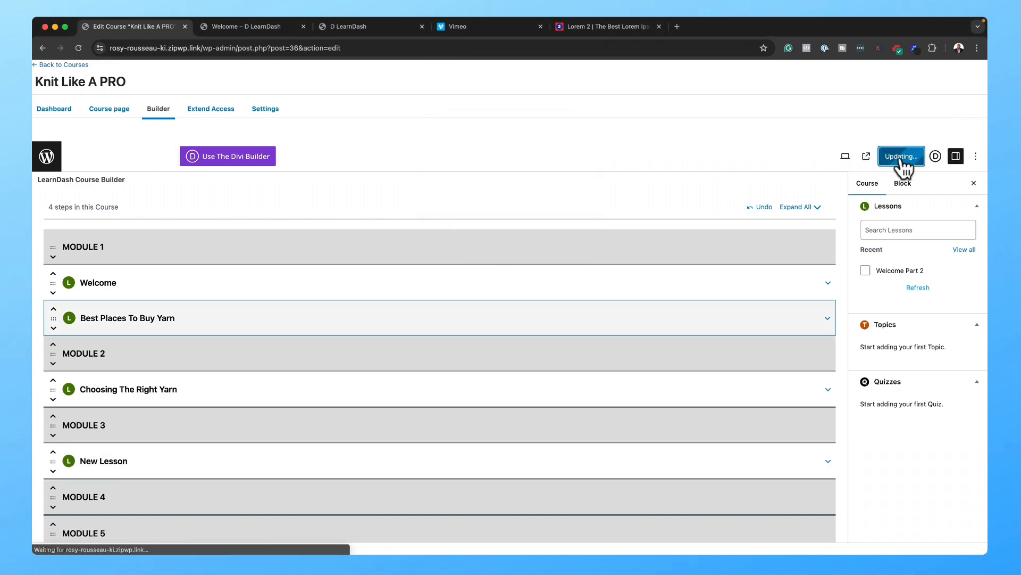
left_click(636, 25)
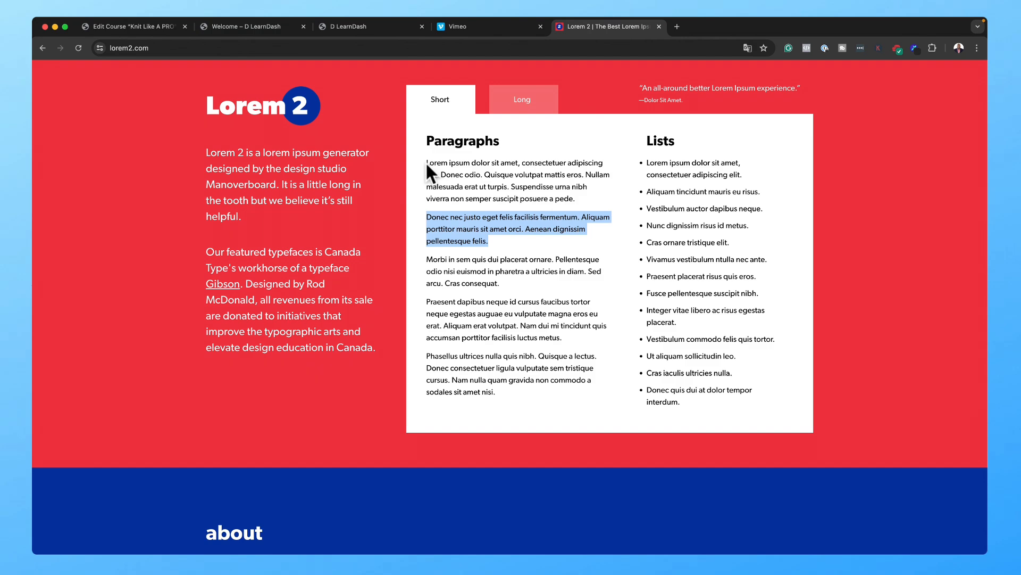
Step: Select and copy the first four Lorem 2 placeholder paragraphs
left_click_drag(426, 163, 583, 346)
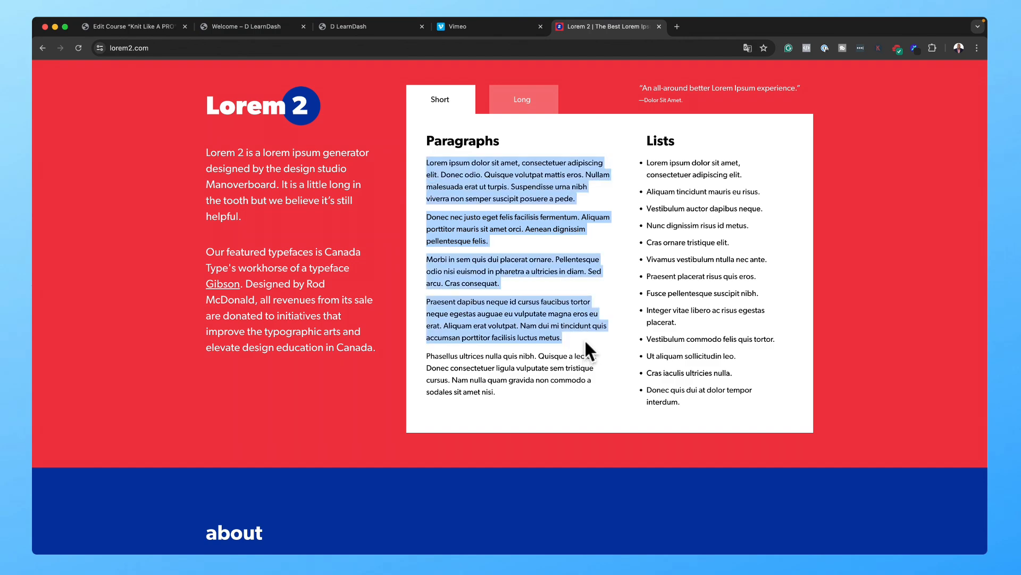
left_click(117, 26)
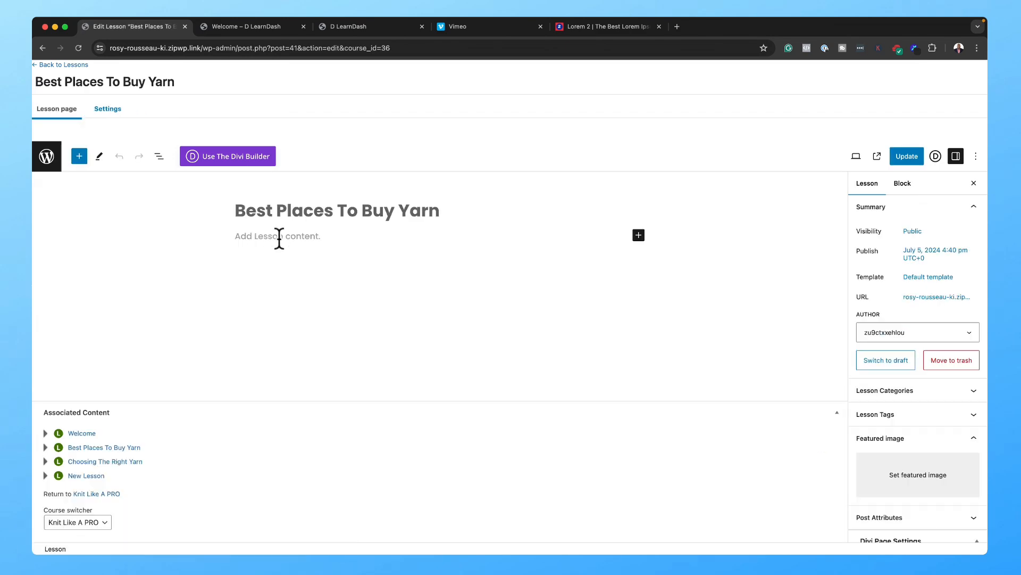
Step: Paste the four placeholder paragraphs into the Best Places To Buy Yarn lesson body
left_click(280, 236)
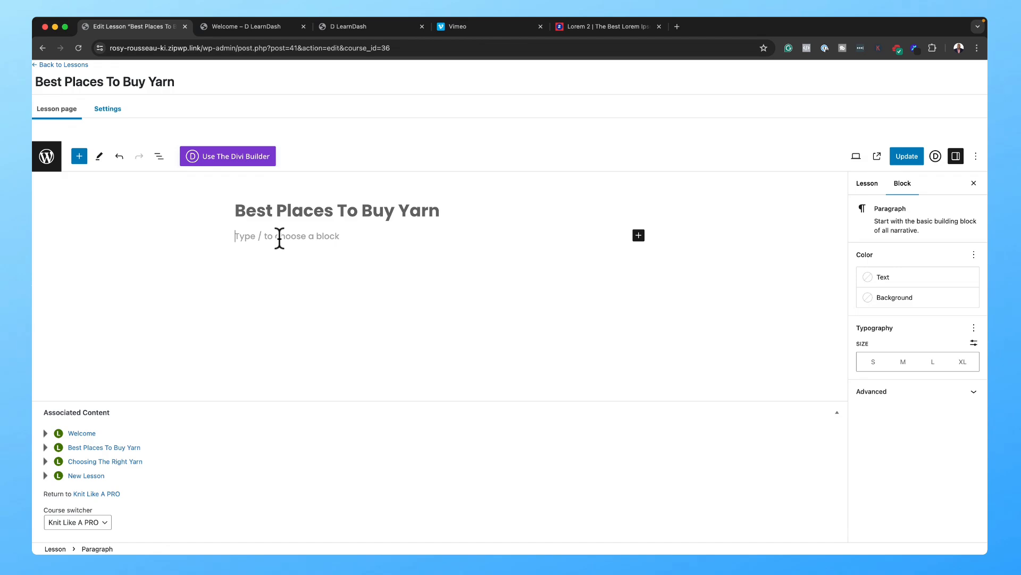
key("super+v")
key("Return")
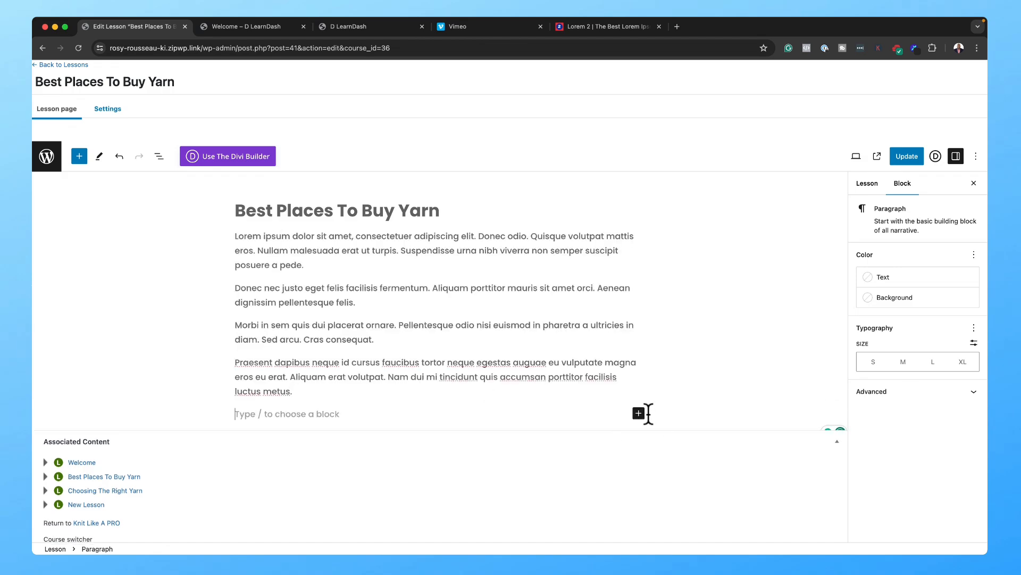
Step: Insert the colourful yarn-balls photo from the Media Library below the text and update
left_click(639, 413)
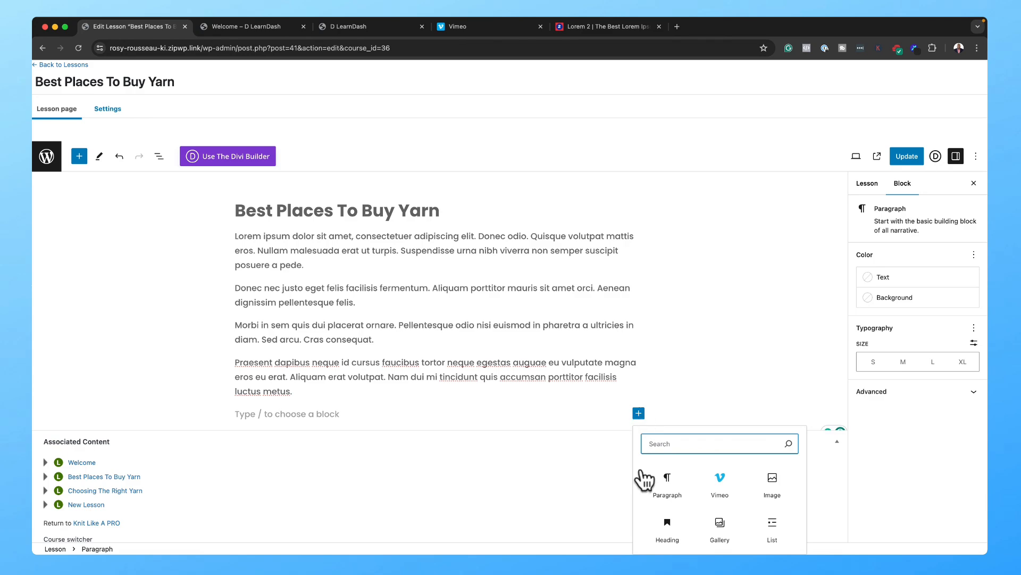
left_click(786, 482)
left_click(786, 480)
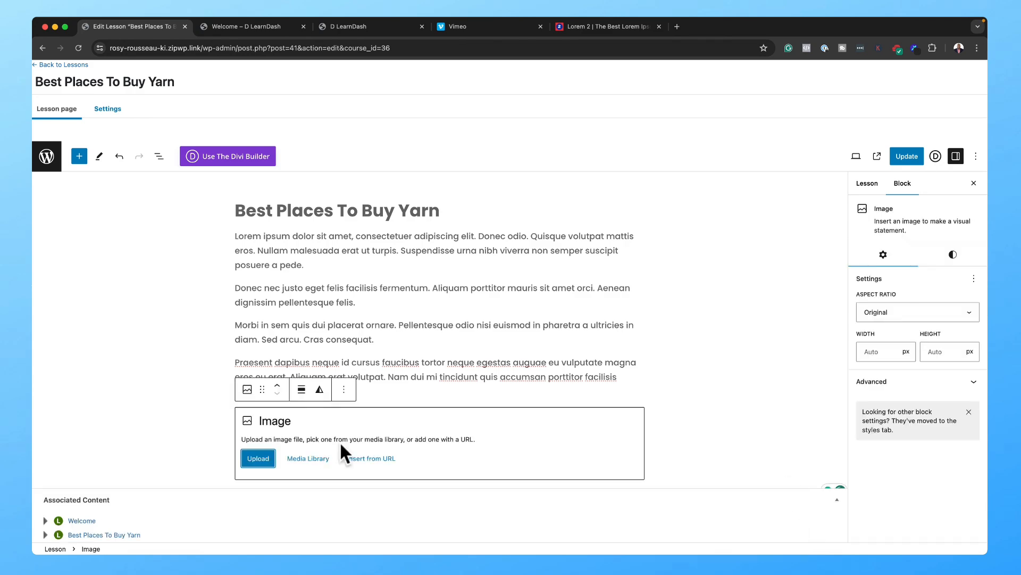
left_click(326, 458)
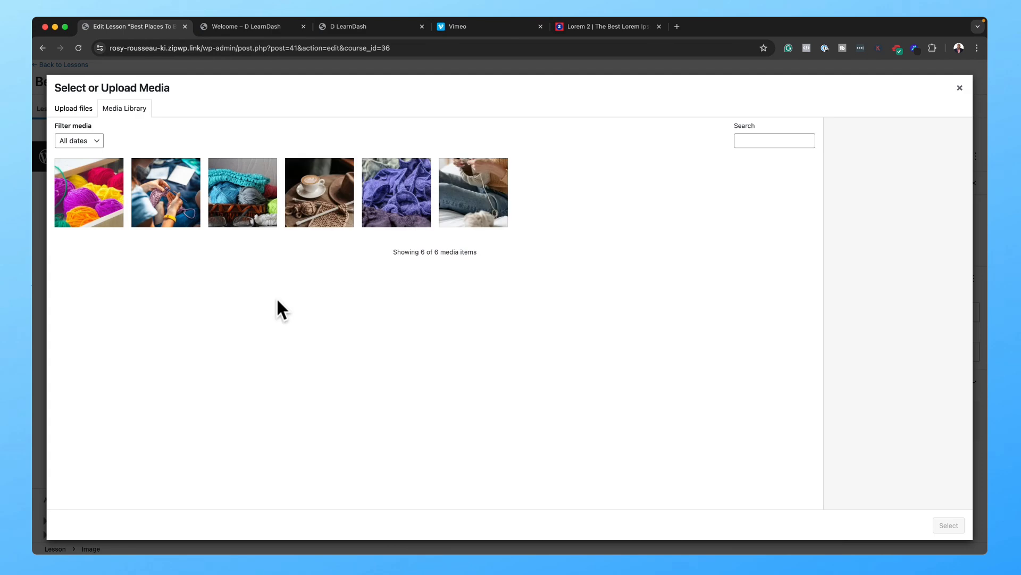
left_click(94, 197)
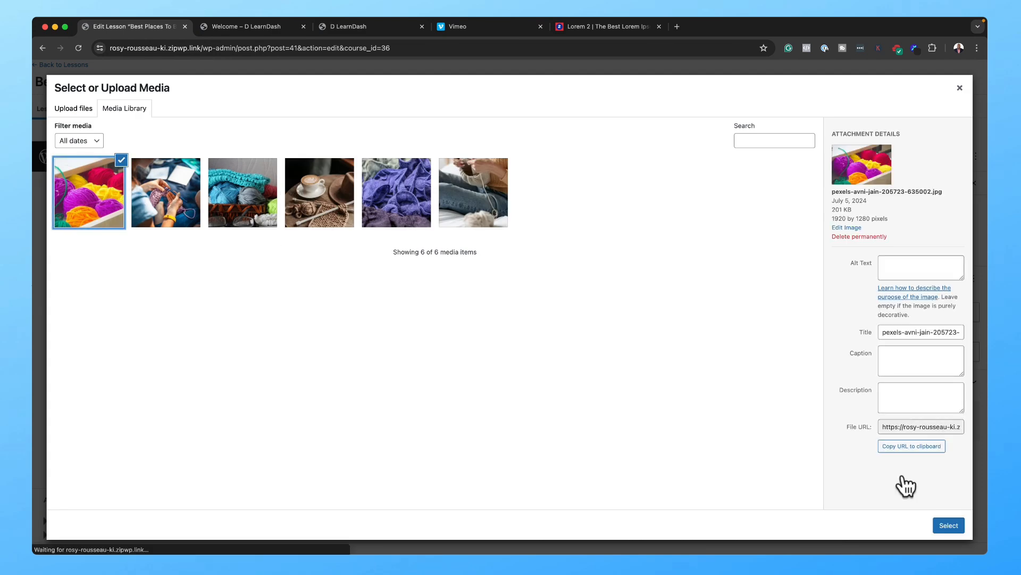
left_click(946, 527)
scroll(703, 424, "down", 5)
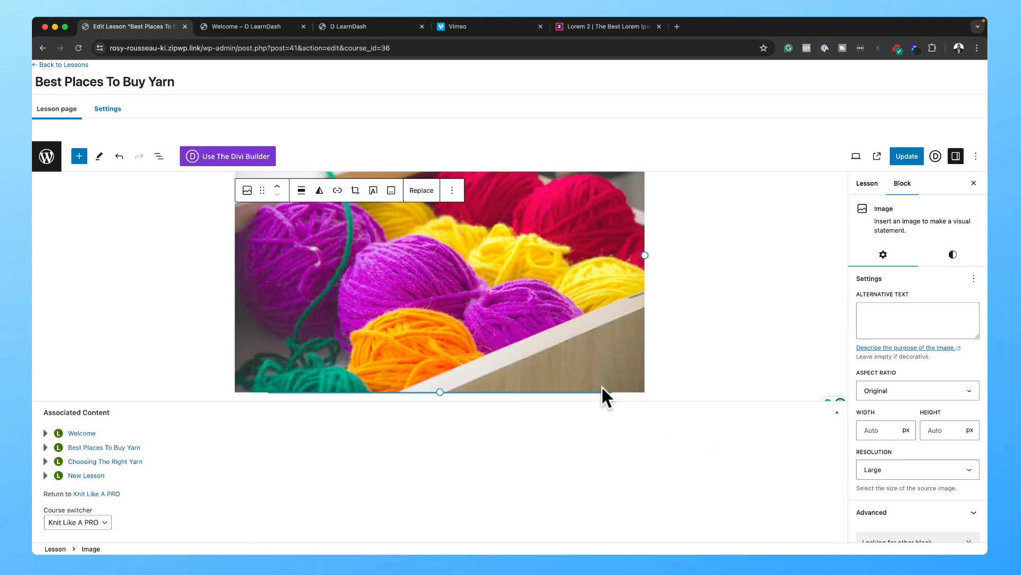
left_click(909, 155)
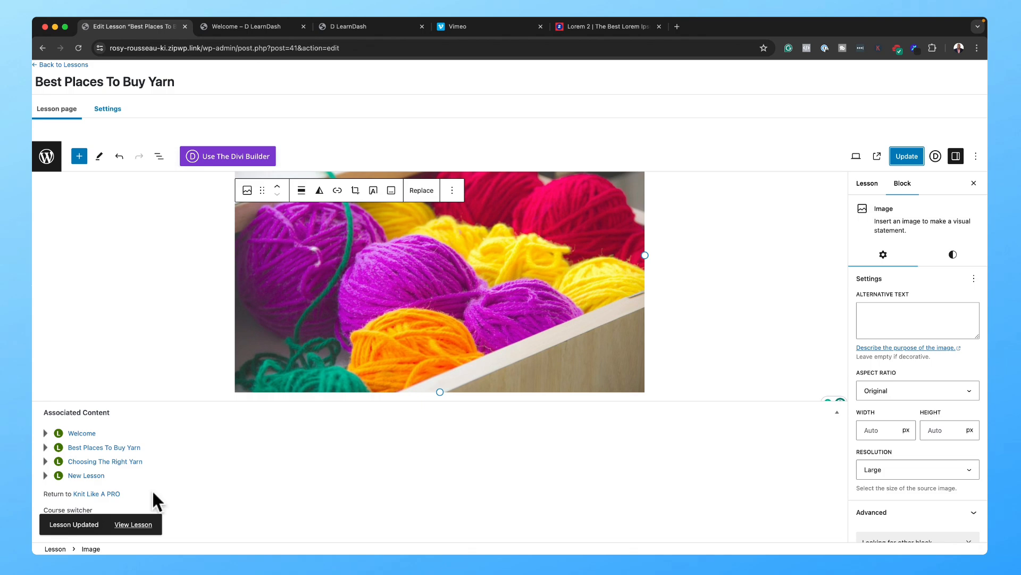
Step: View the Best Places To Buy Yarn lesson live, comparing it with the live Welcome lesson
left_click(134, 525)
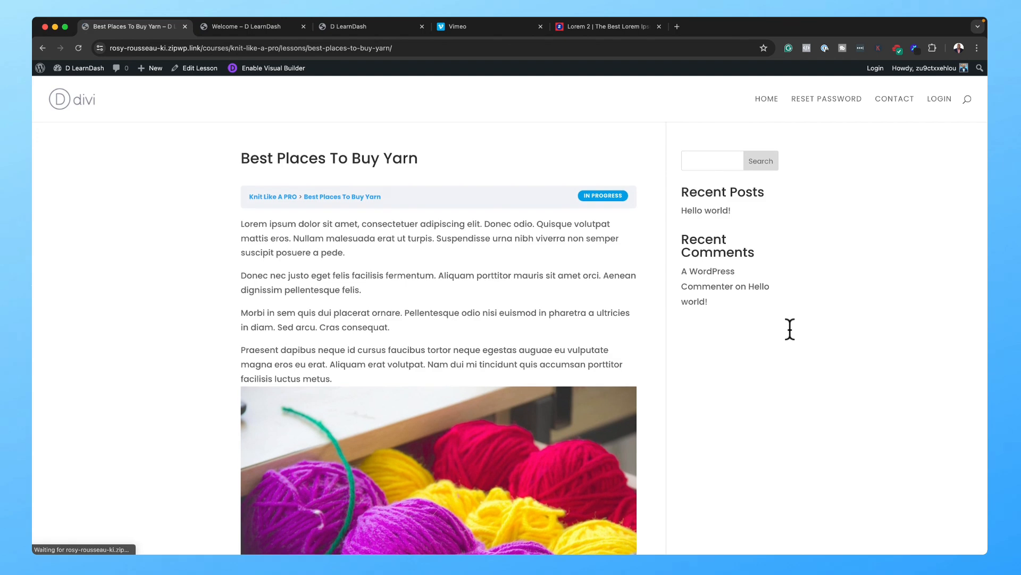
left_click(263, 28)
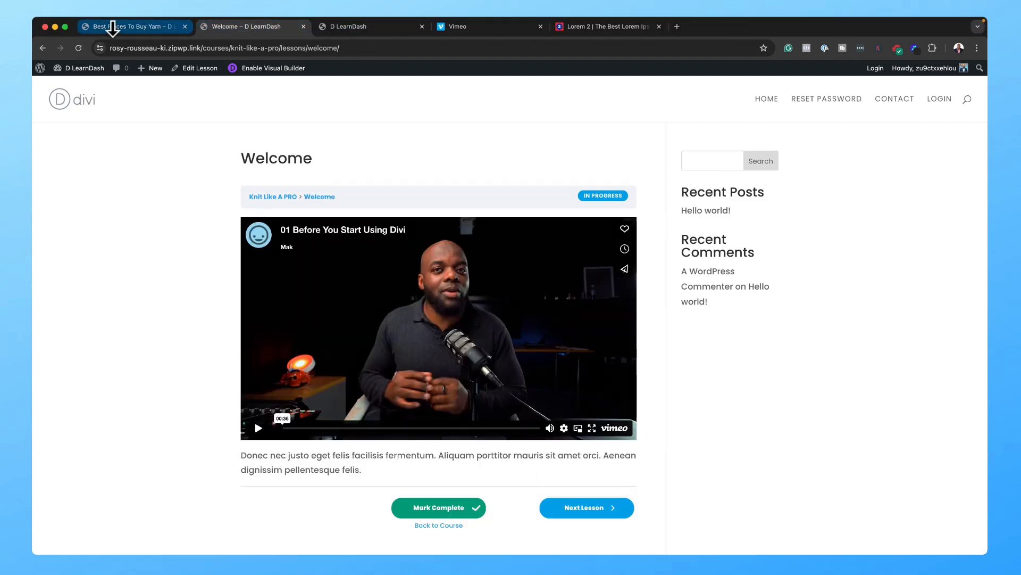
left_click(113, 28)
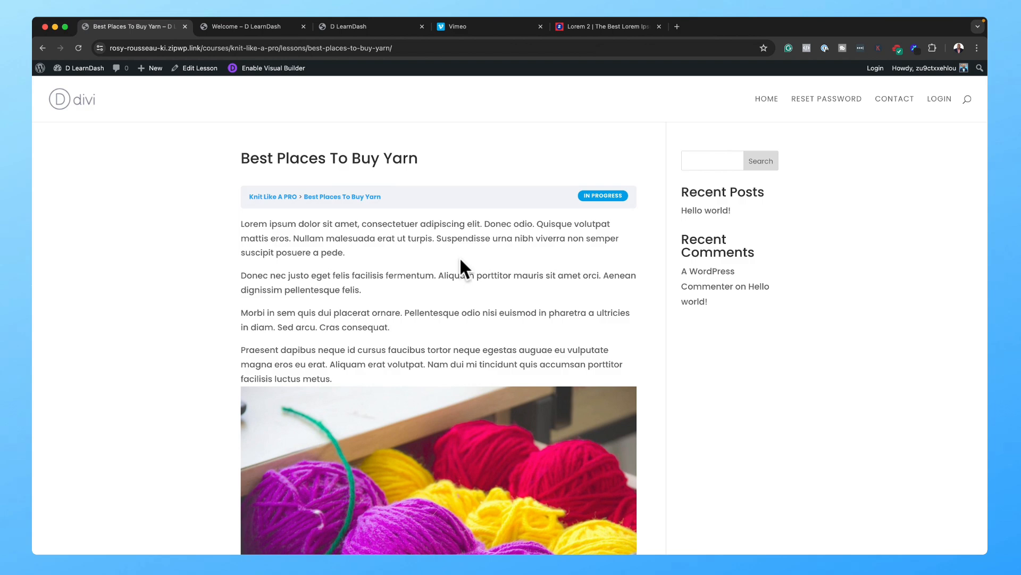
Step: Go to the admin Courses list under LearnDash LMS
left_click(398, 26)
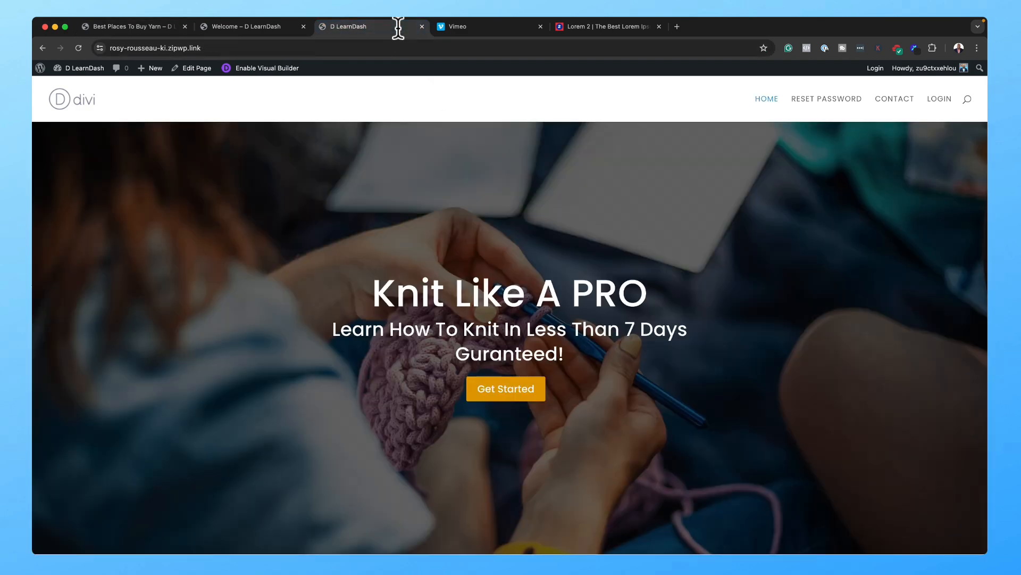
left_click_drag(397, 26, 171, 34)
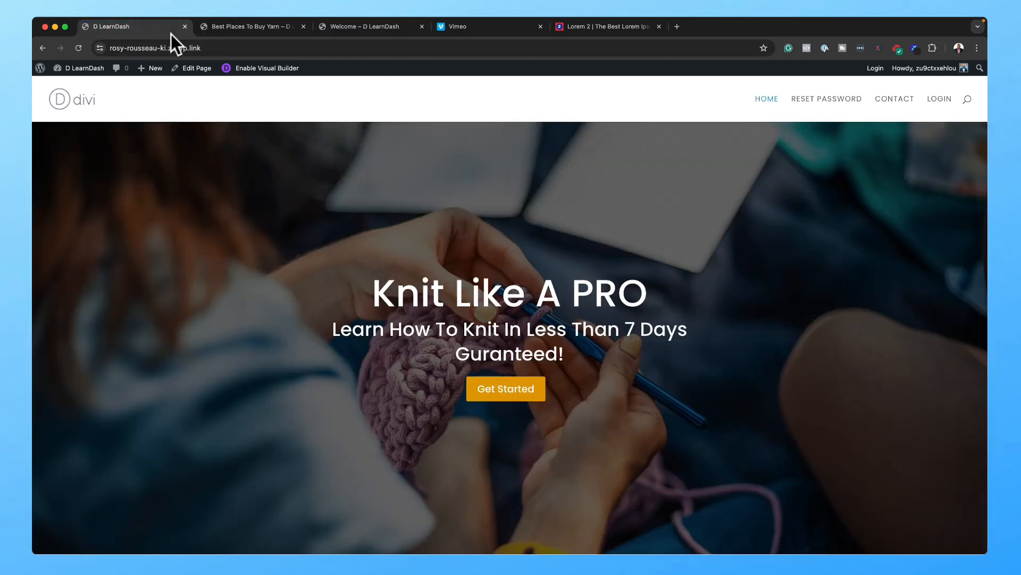
mouse_move(149, 67)
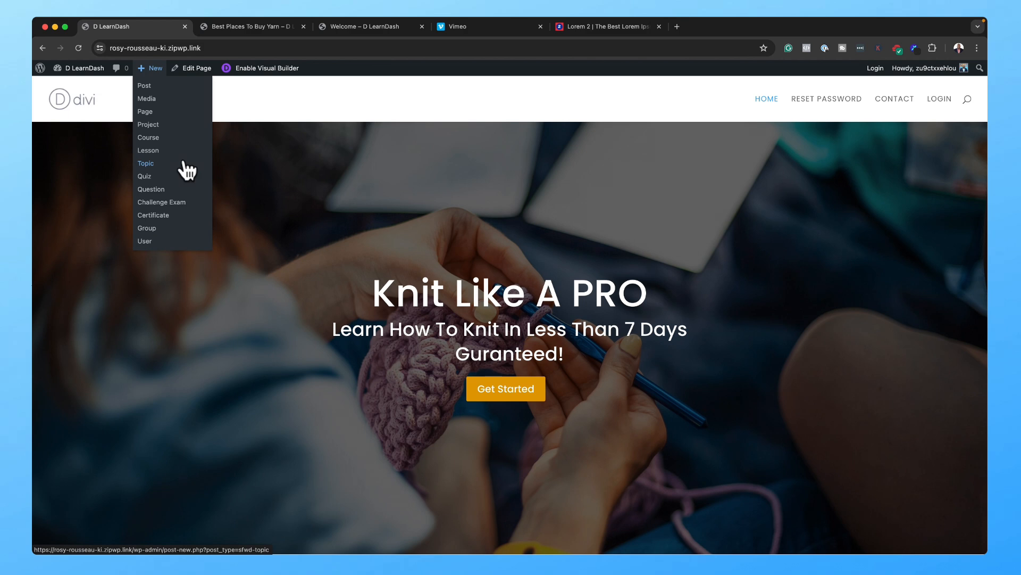
mouse_move(94, 66)
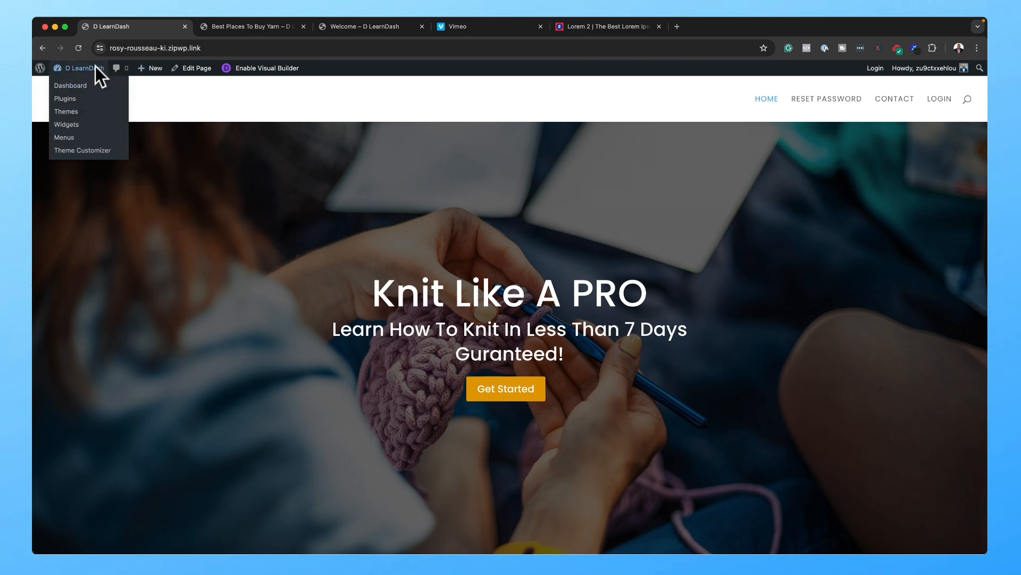
left_click(76, 87)
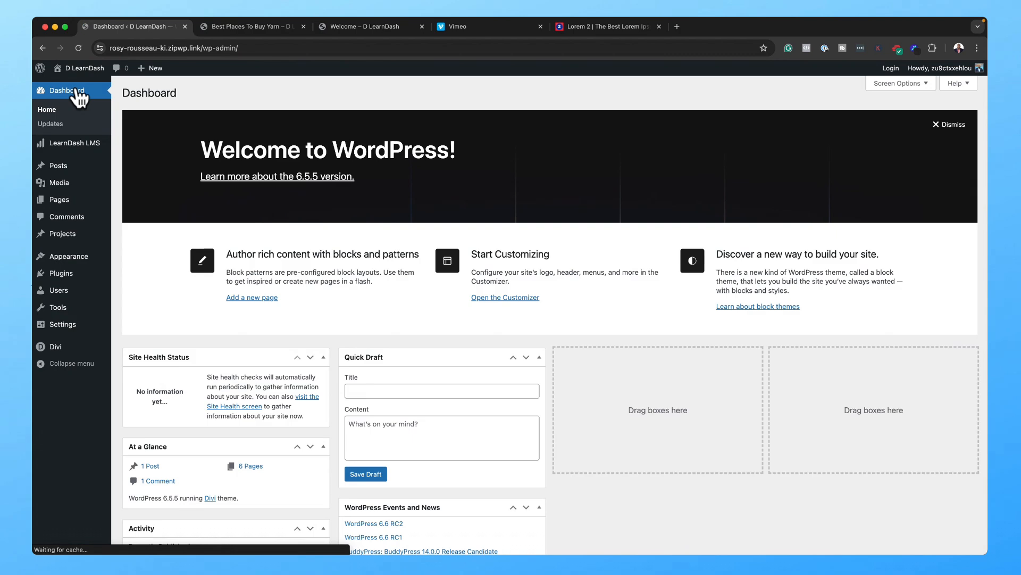
mouse_move(75, 148)
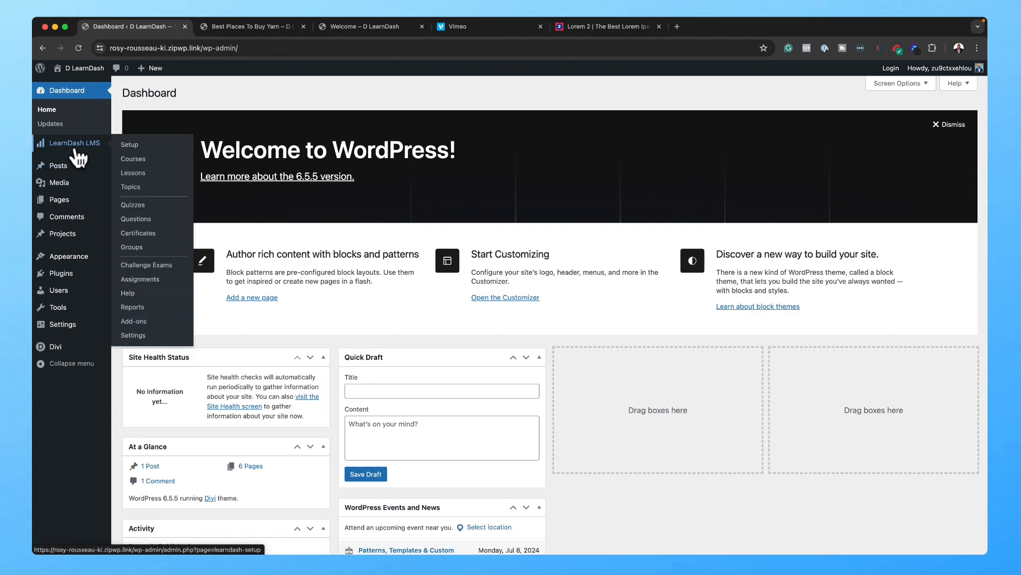
left_click(133, 159)
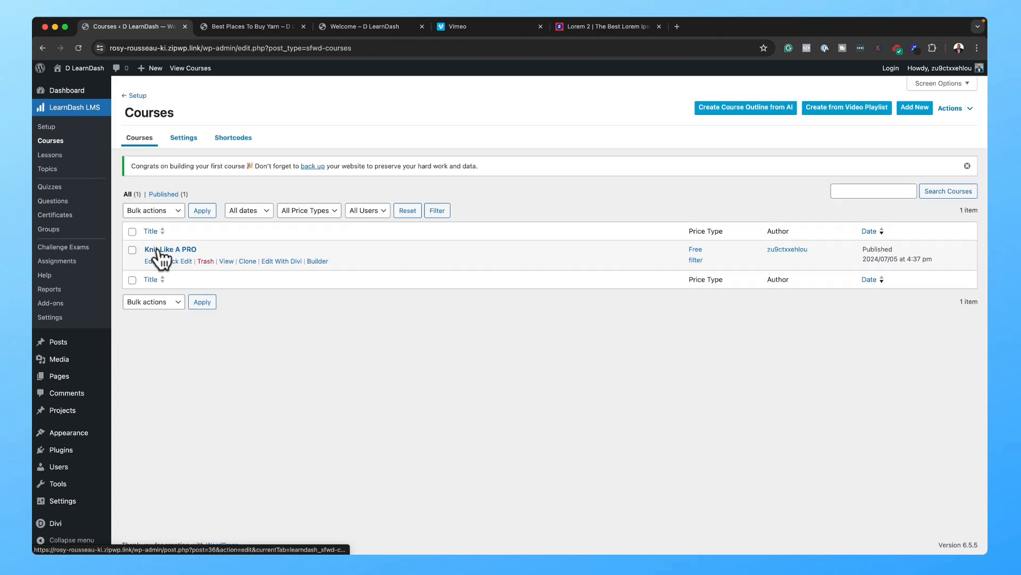
Step: Open the live Knit Like A PRO course page, scroll through it, then return to Courses
left_click(226, 261, "super")
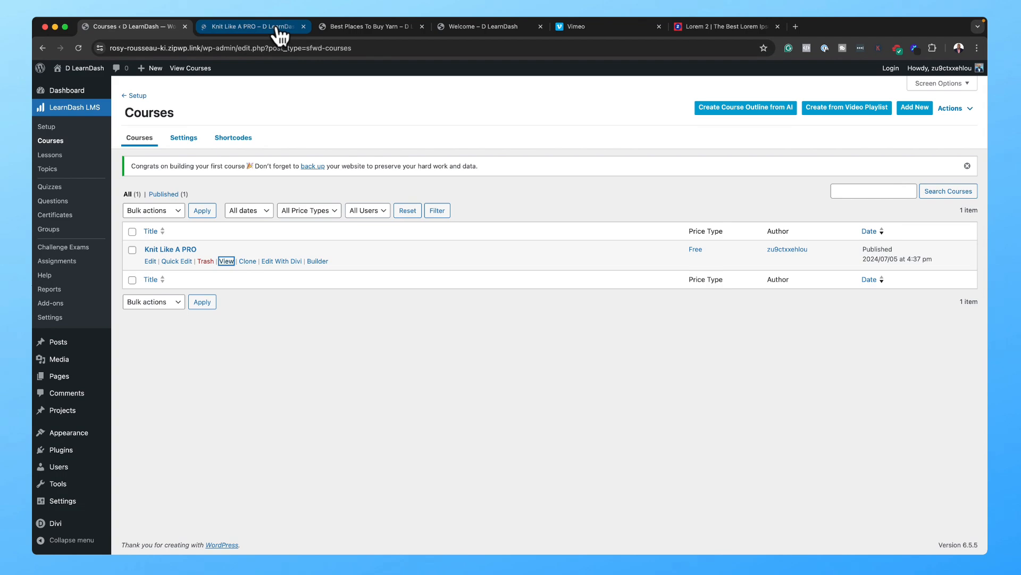
left_click(277, 26)
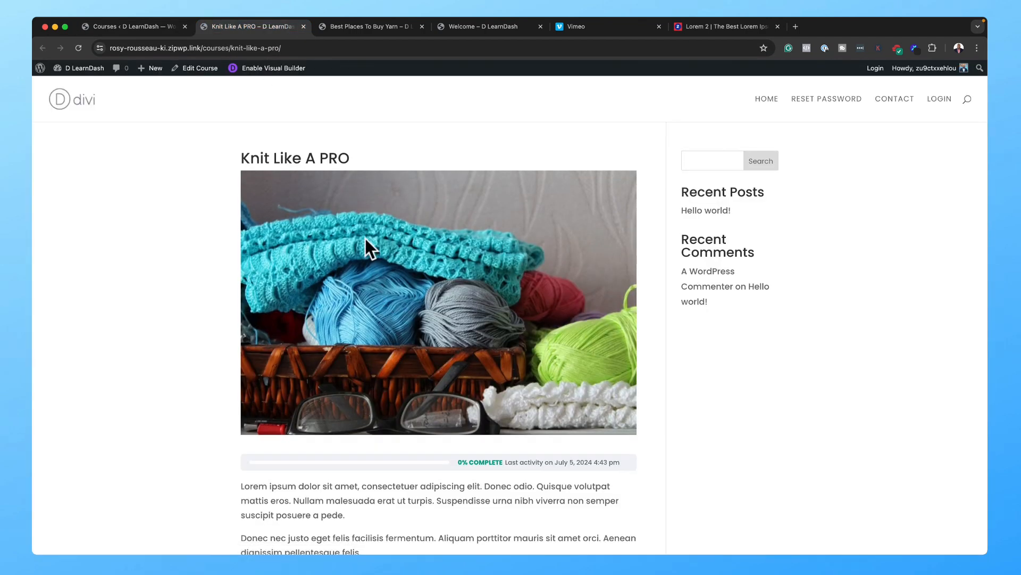
scroll(775, 469, "down", 7)
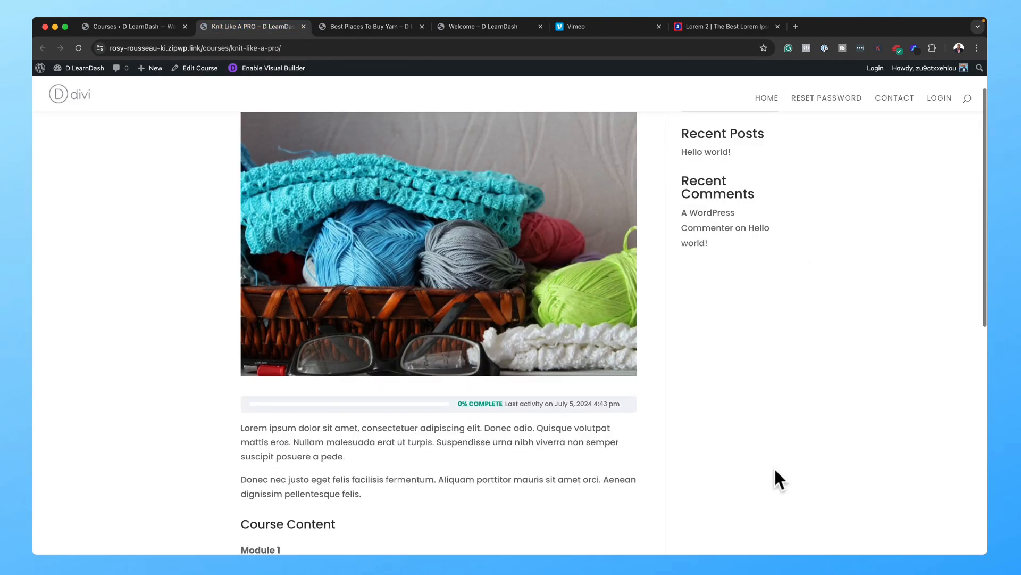
scroll(775, 470, "down", 3)
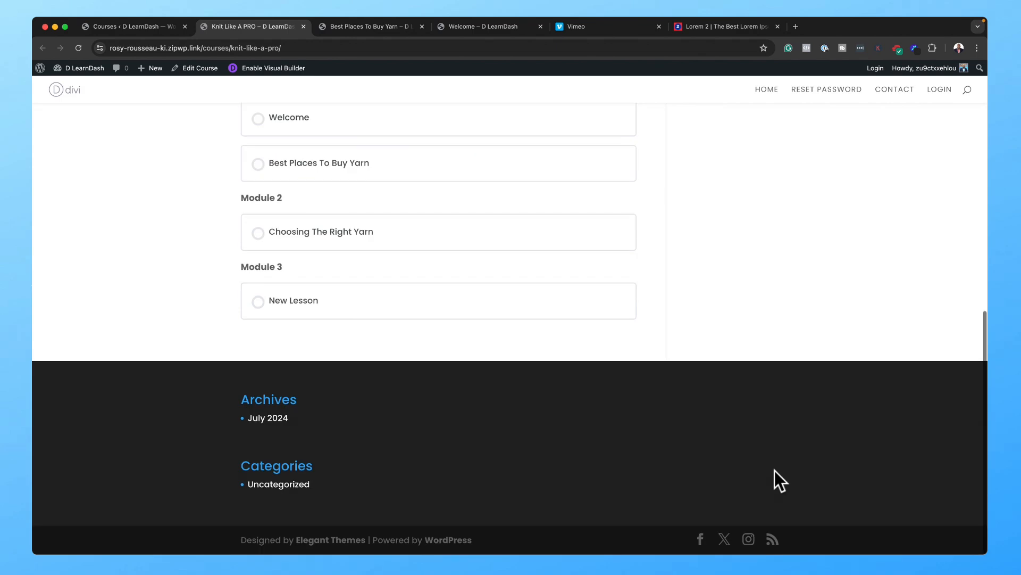
scroll(502, 235, "up", 15)
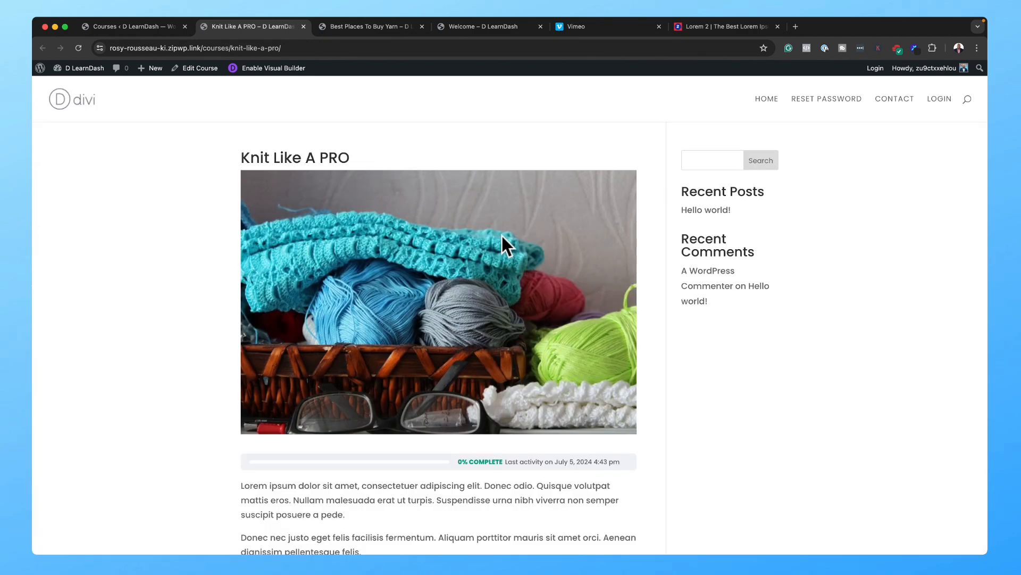
left_click(145, 28)
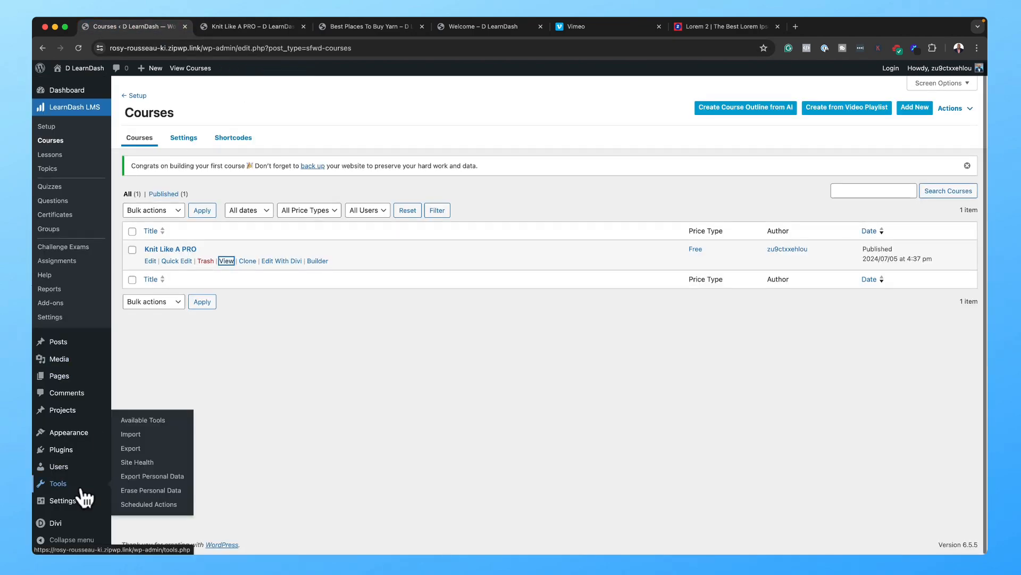
Step: In Divi Theme Builder, build a new template and scroll its assignment list to All Courses
mouse_move(63, 526)
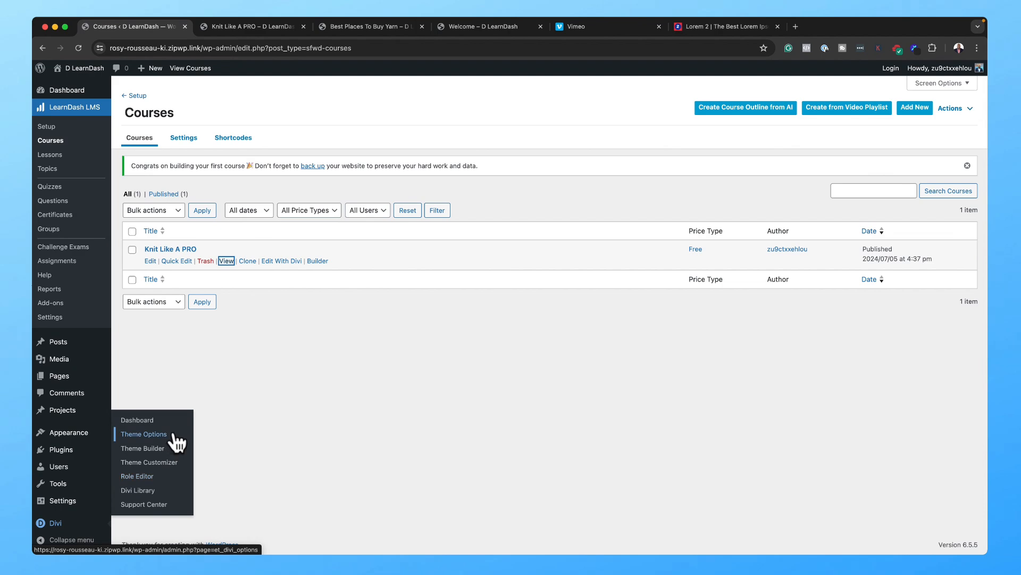
left_click(171, 455)
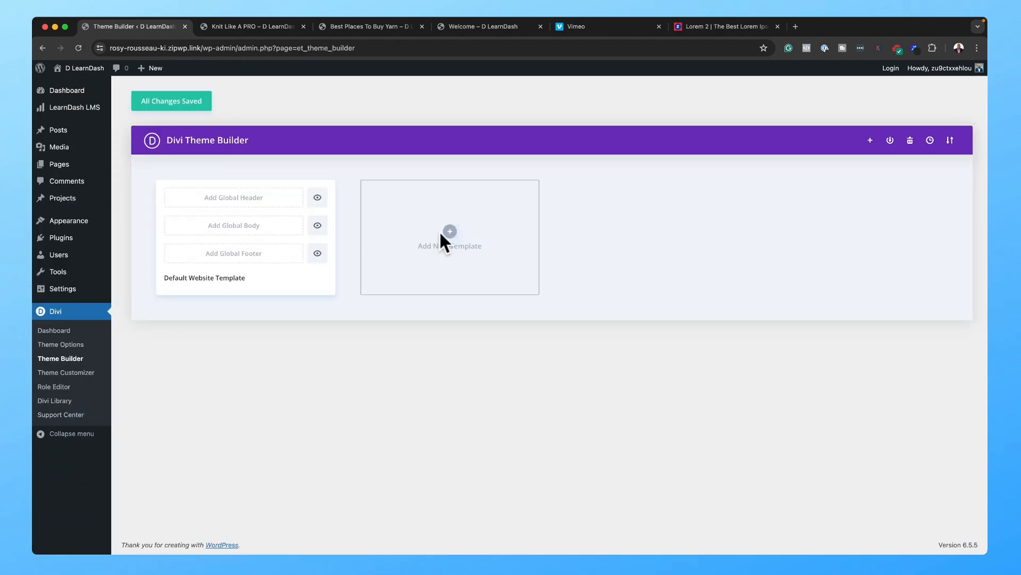
left_click(450, 233)
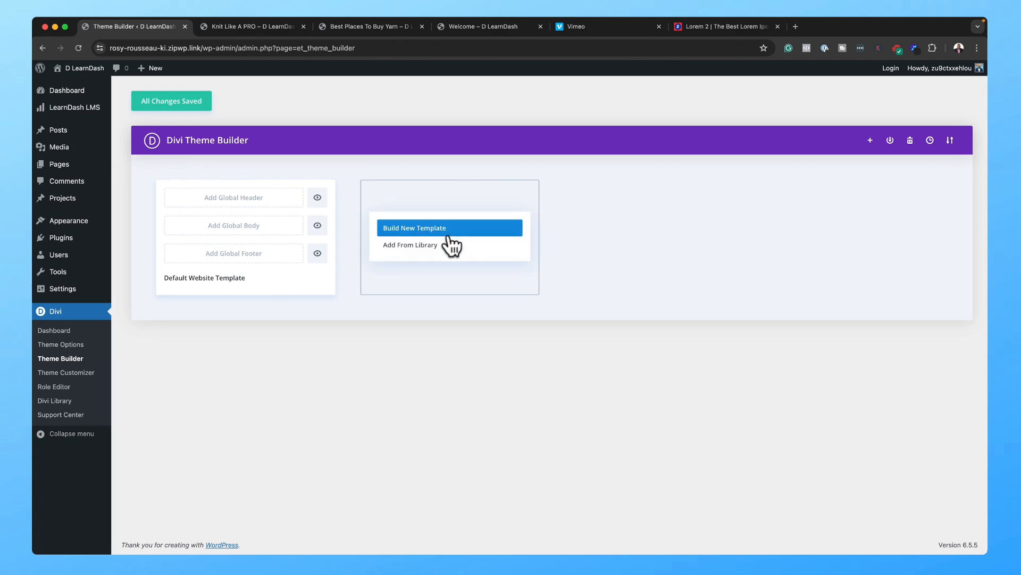
left_click(449, 230)
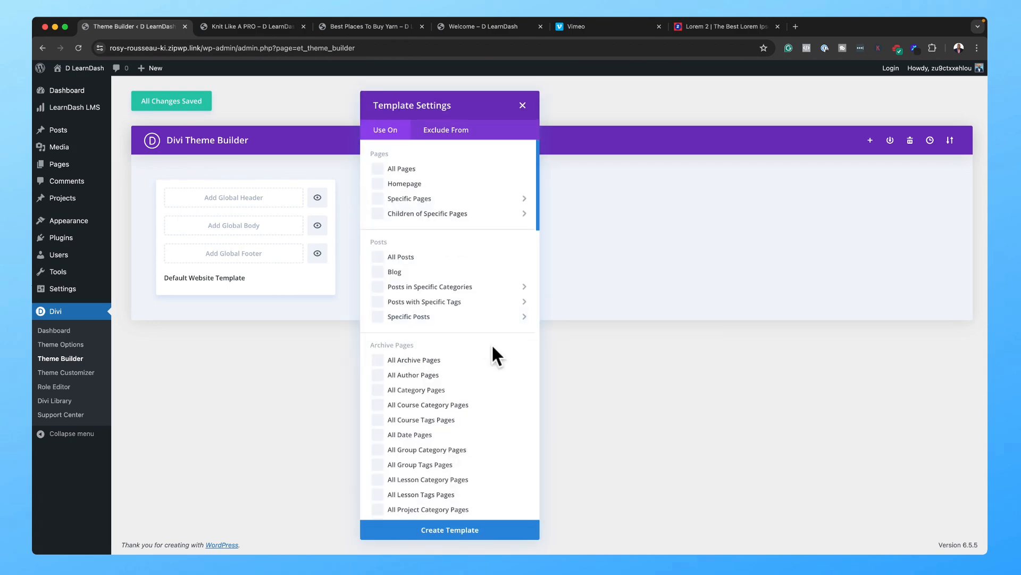
scroll(494, 342, "down", 10)
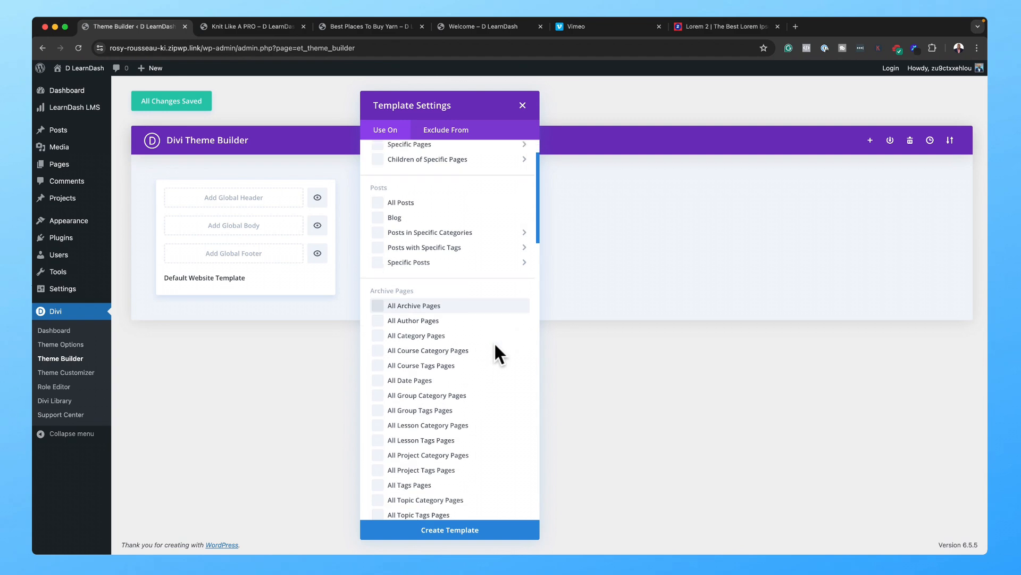
scroll(493, 342, "down", 15)
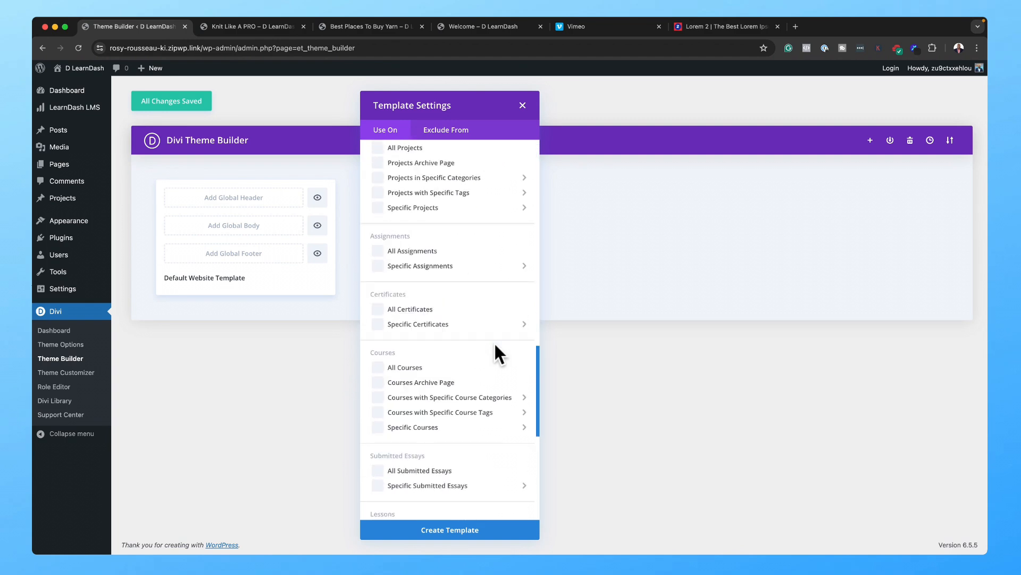
scroll(495, 344, "down", 5)
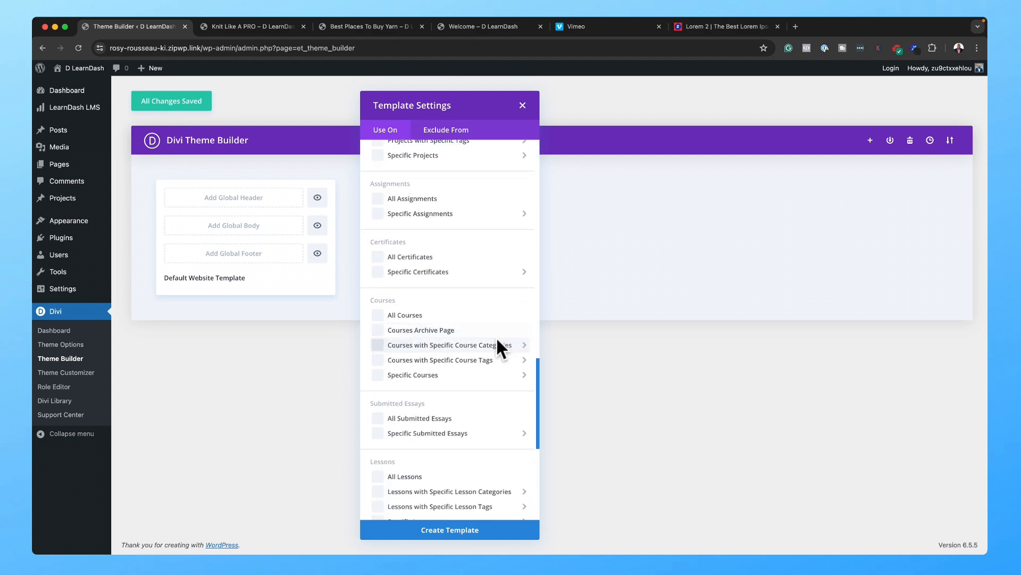
scroll(497, 340, "down", 2)
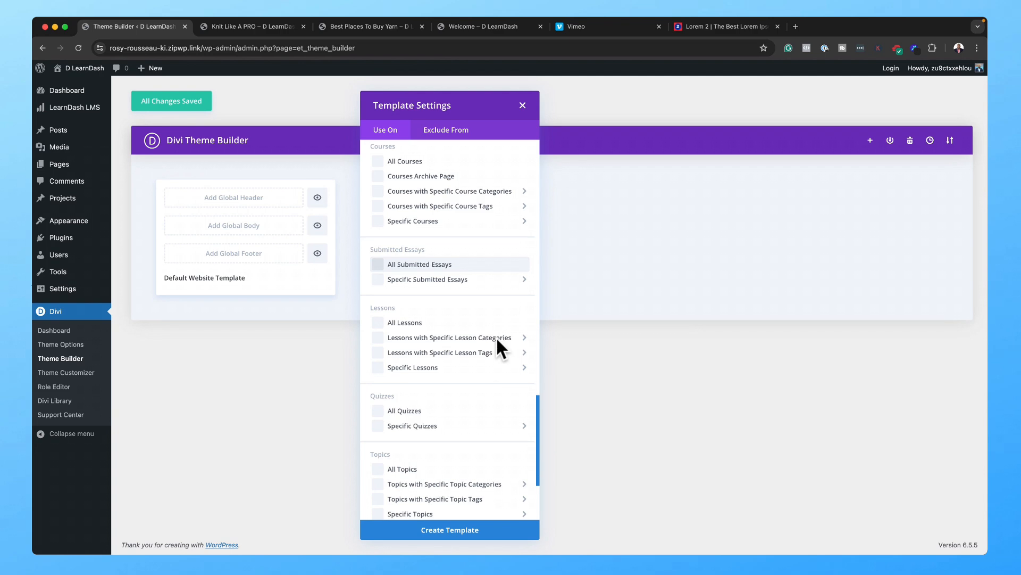
mouse_move(428, 337)
scroll(429, 356, "down", 5)
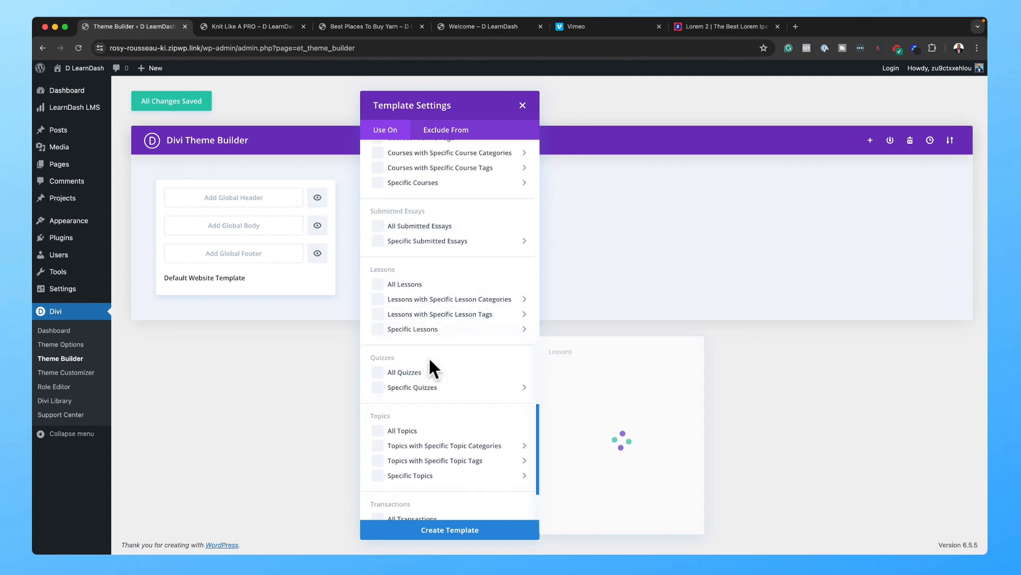
scroll(429, 356, "up", 8)
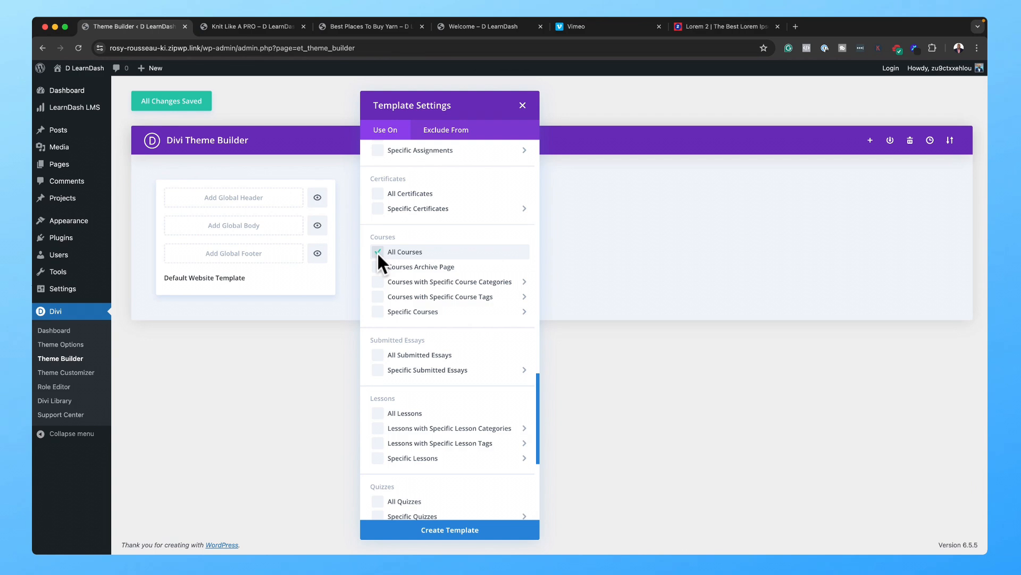
scroll(483, 281, "up", 5)
Step: Create the All Courses template and start building its custom body from scratch
left_click(474, 529)
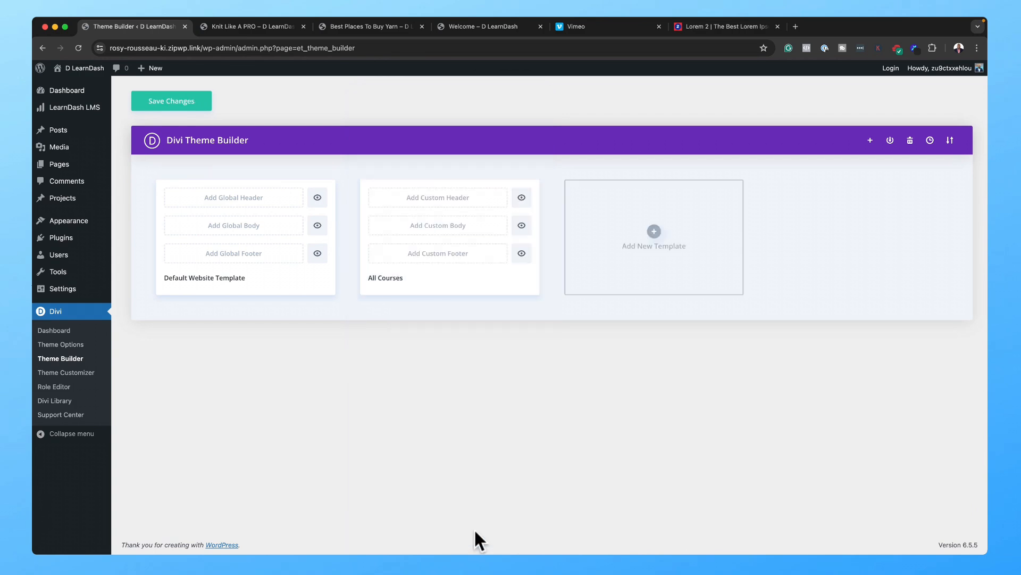
left_click(468, 227)
left_click(465, 231)
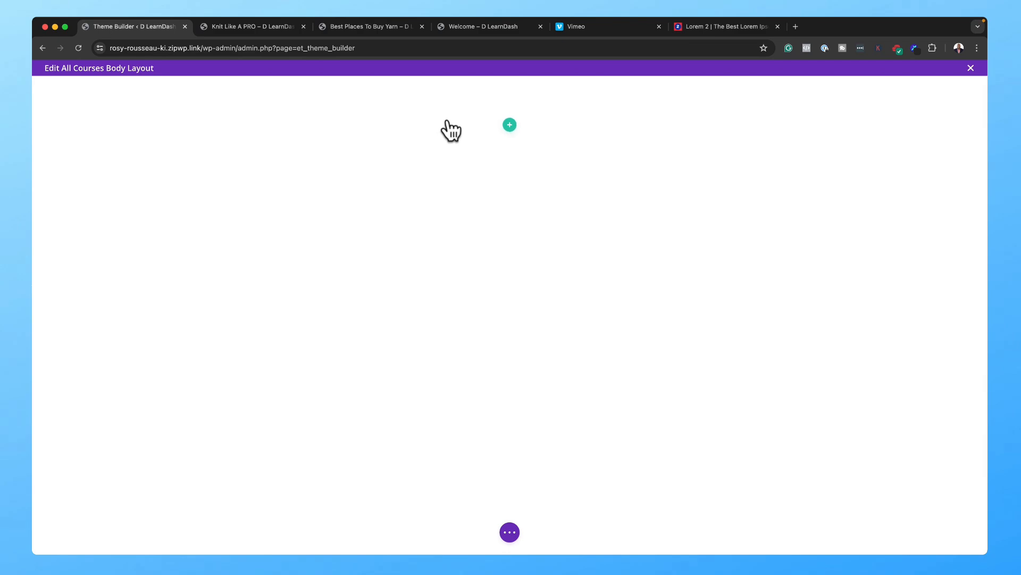
Step: Add a one-column row with a Text module showing the dynamic Post/Archive Title, and save
left_click(515, 125)
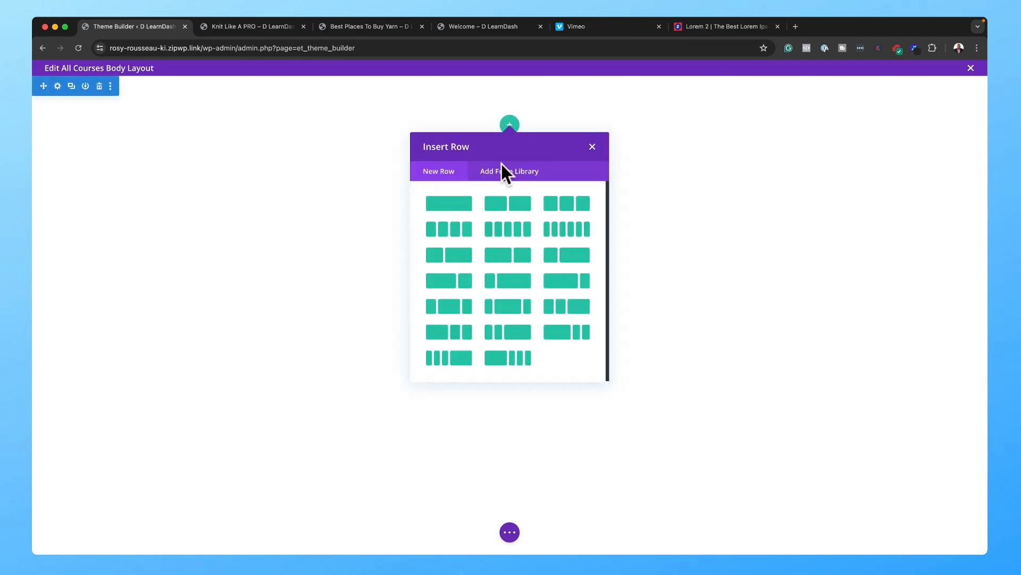
left_click(459, 203)
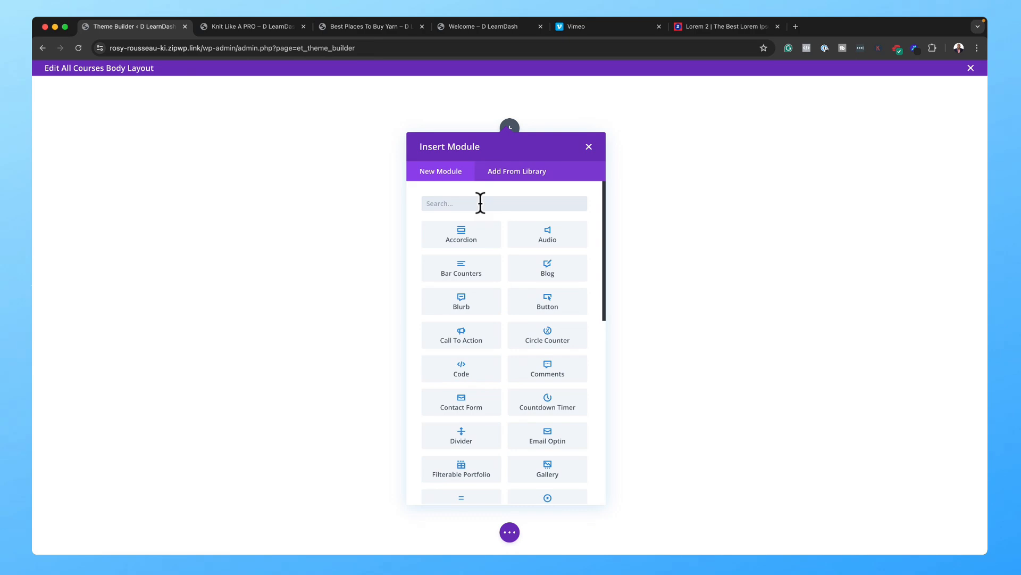
type("text")
left_click(432, 235)
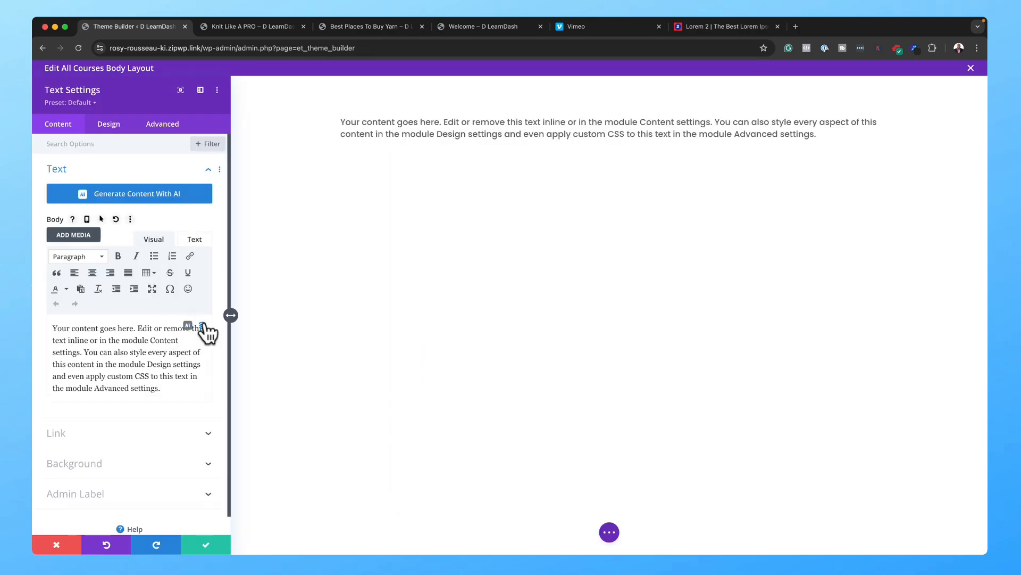
left_click(203, 326)
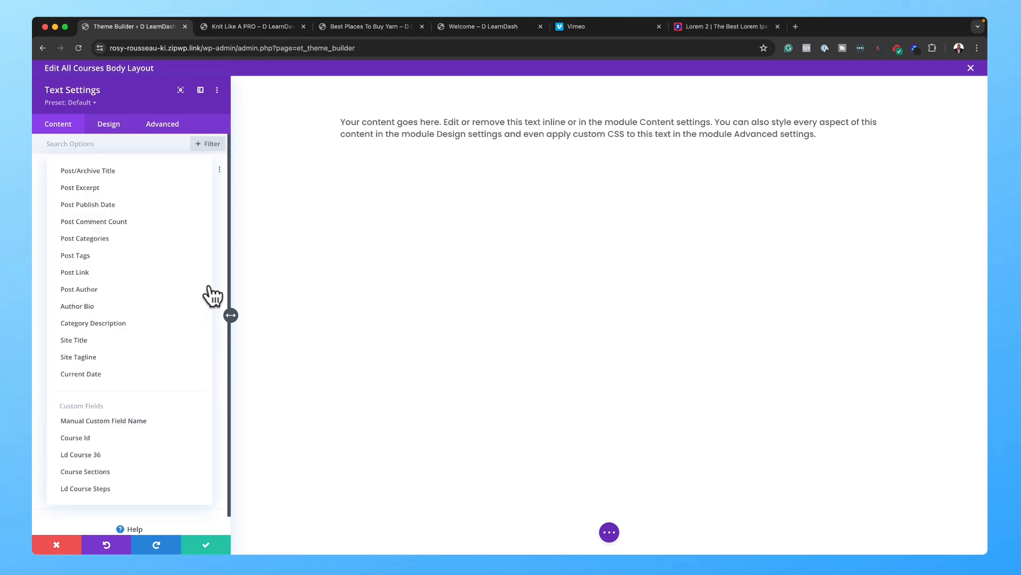
left_click(151, 170)
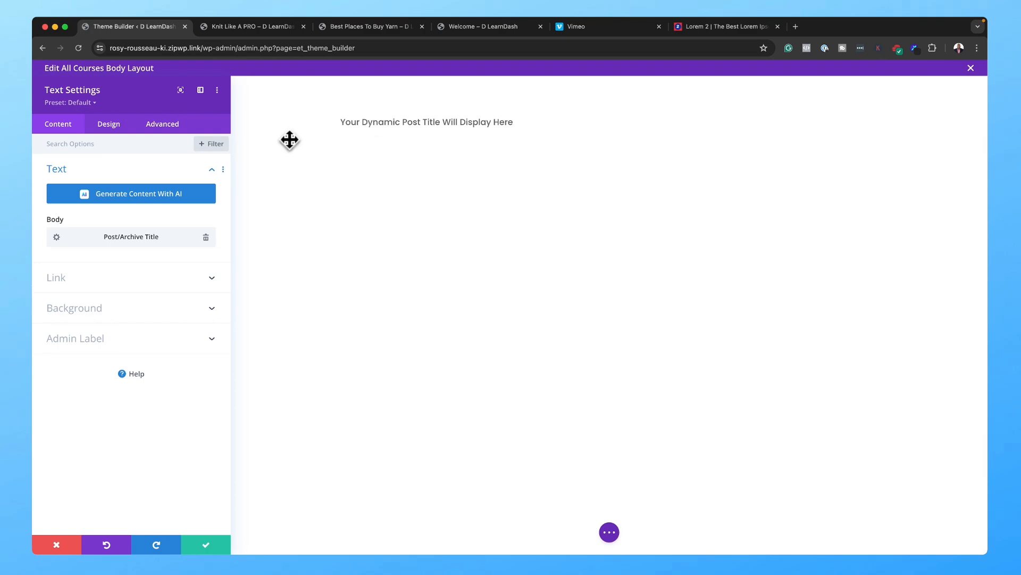
left_click(206, 545)
mouse_move(182, 105)
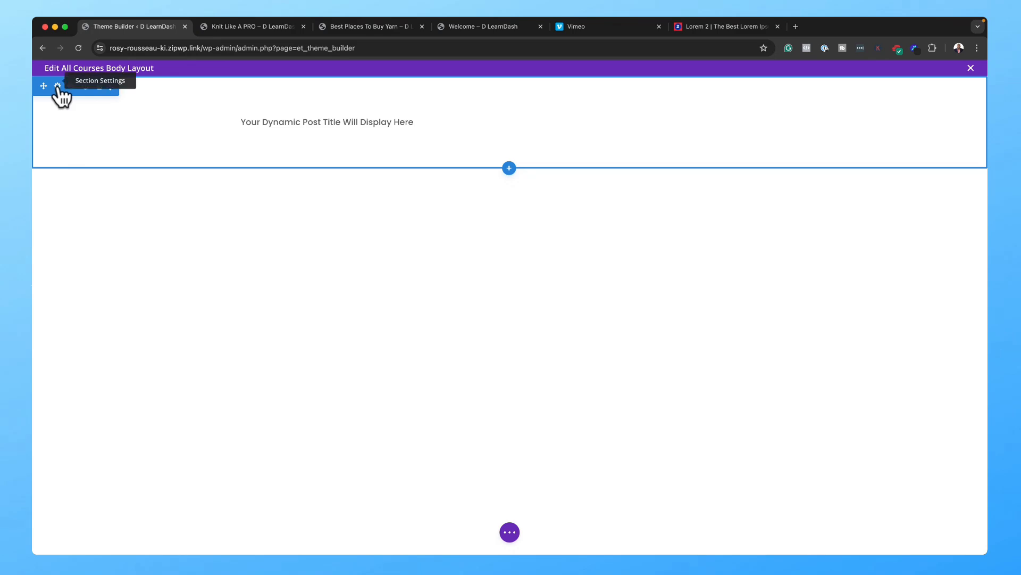
Step: Set the knitting photo from the media library as the title section's background image
left_click(57, 86)
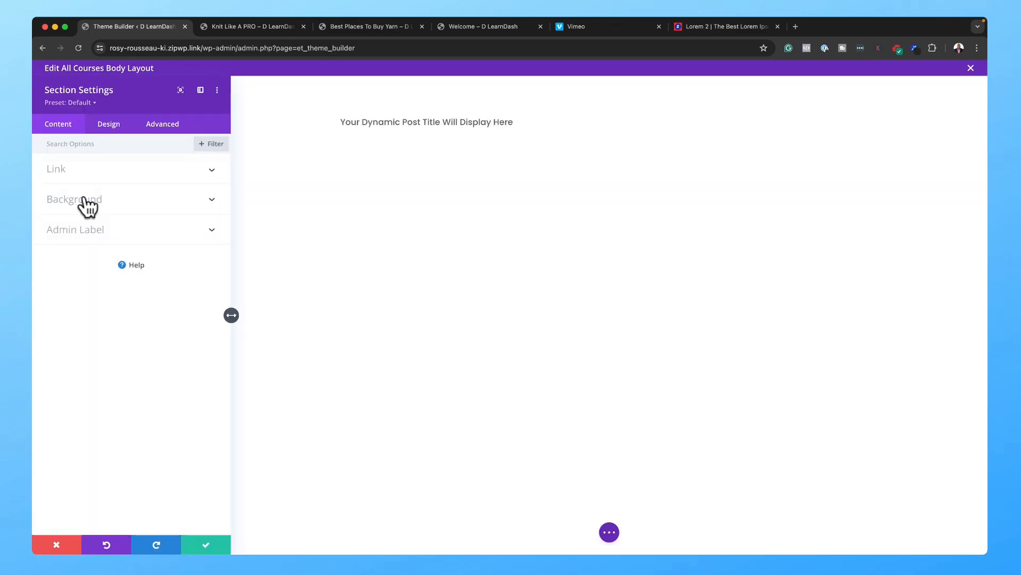
left_click(119, 130)
left_click(101, 171)
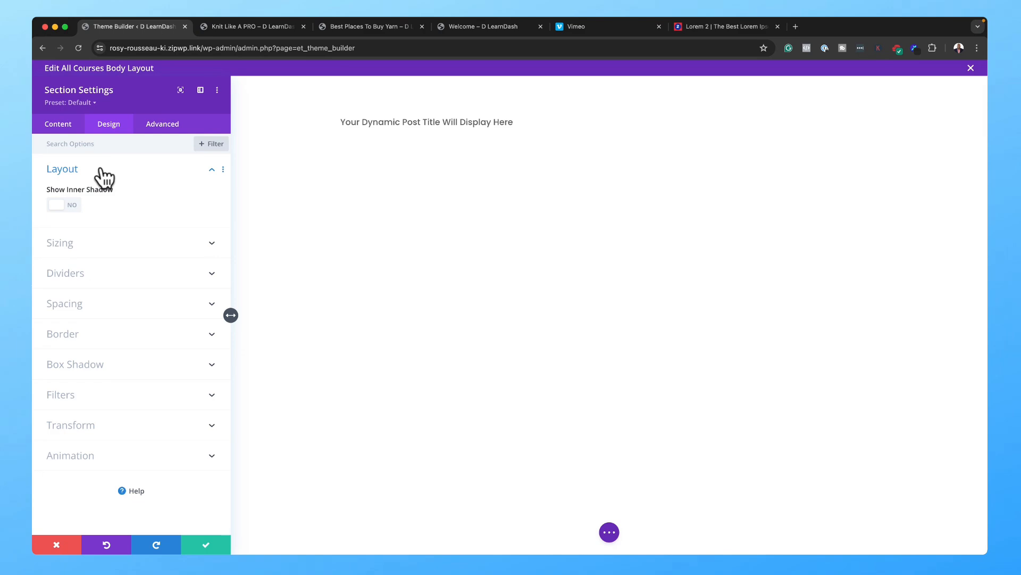
left_click(101, 170)
left_click(95, 201)
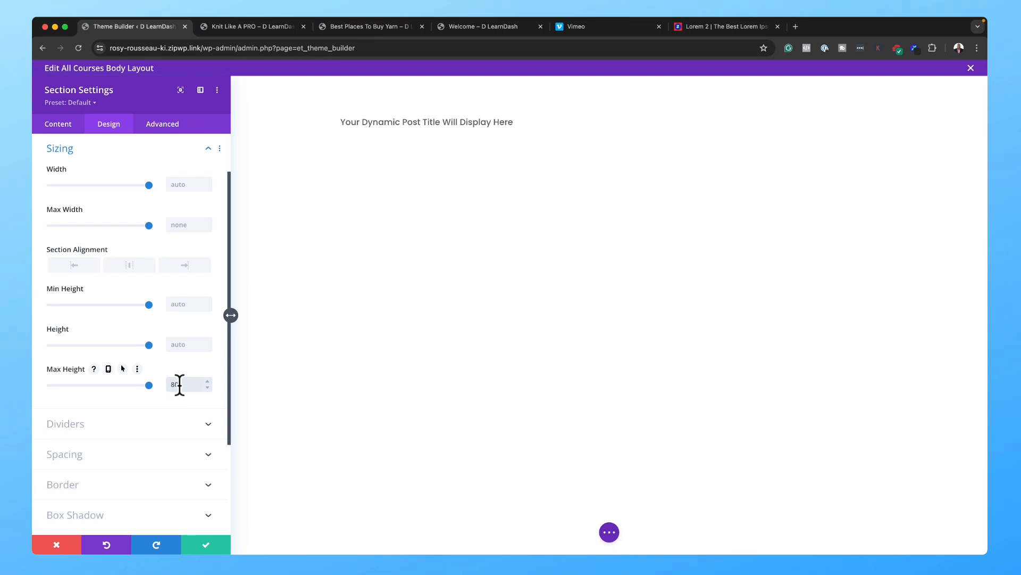
left_click(64, 125)
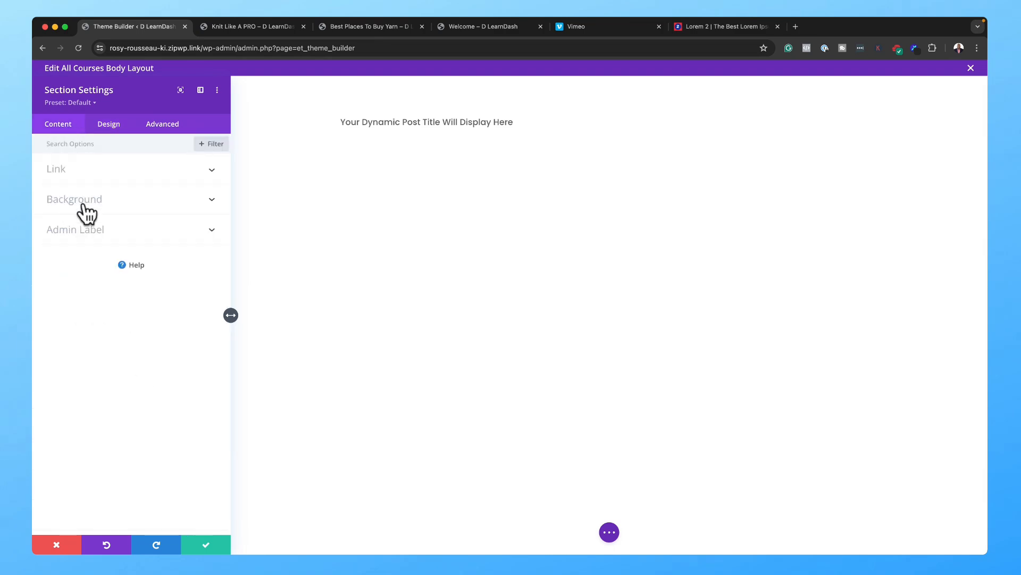
left_click(83, 205)
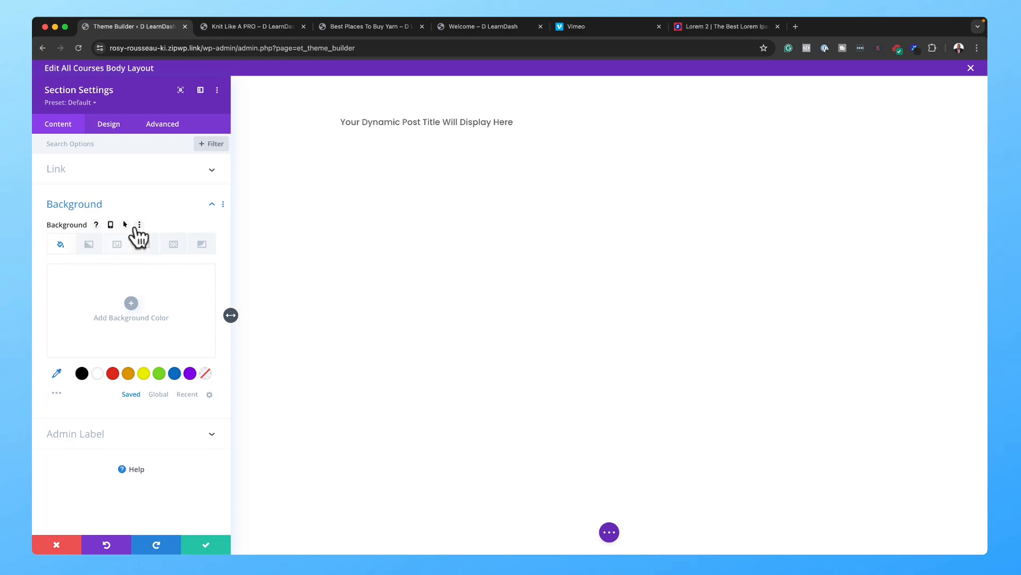
left_click(116, 244)
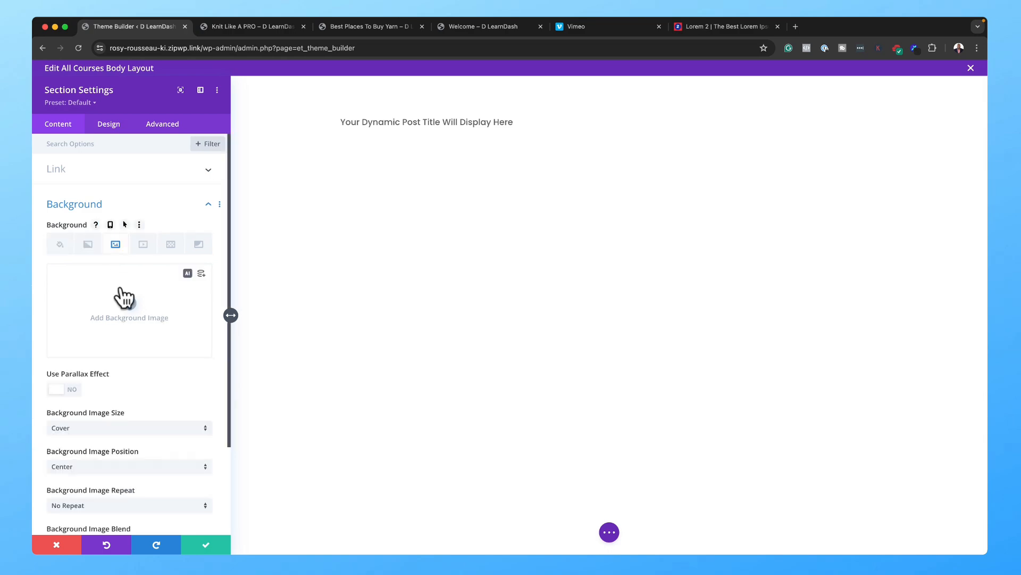
left_click(131, 304)
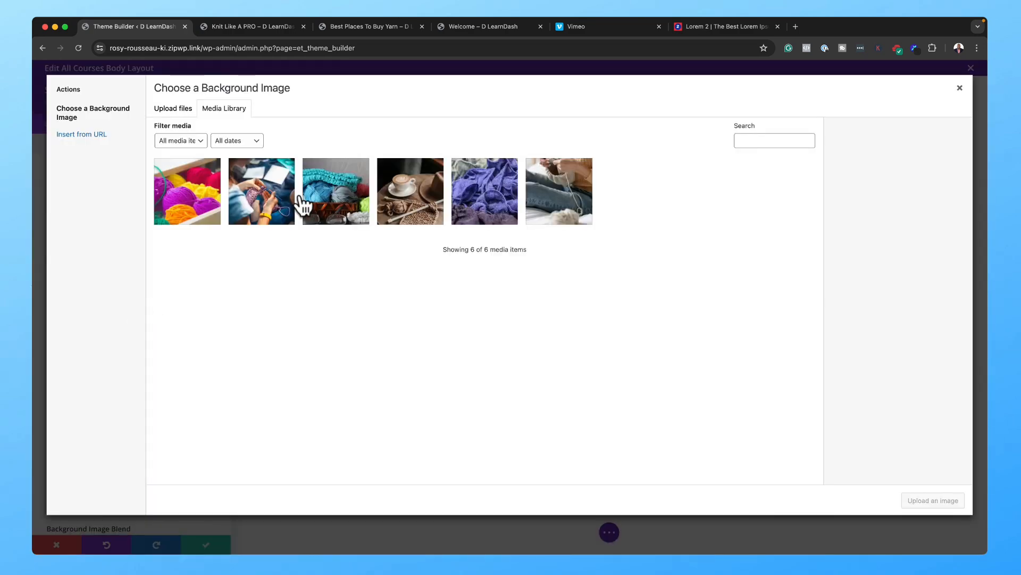
left_click(268, 216)
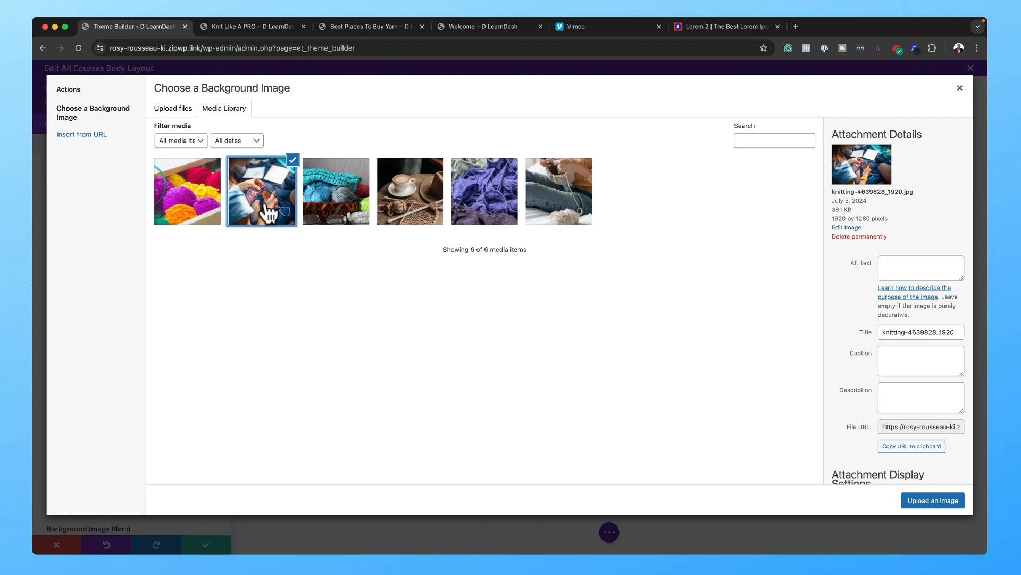
left_click(951, 500)
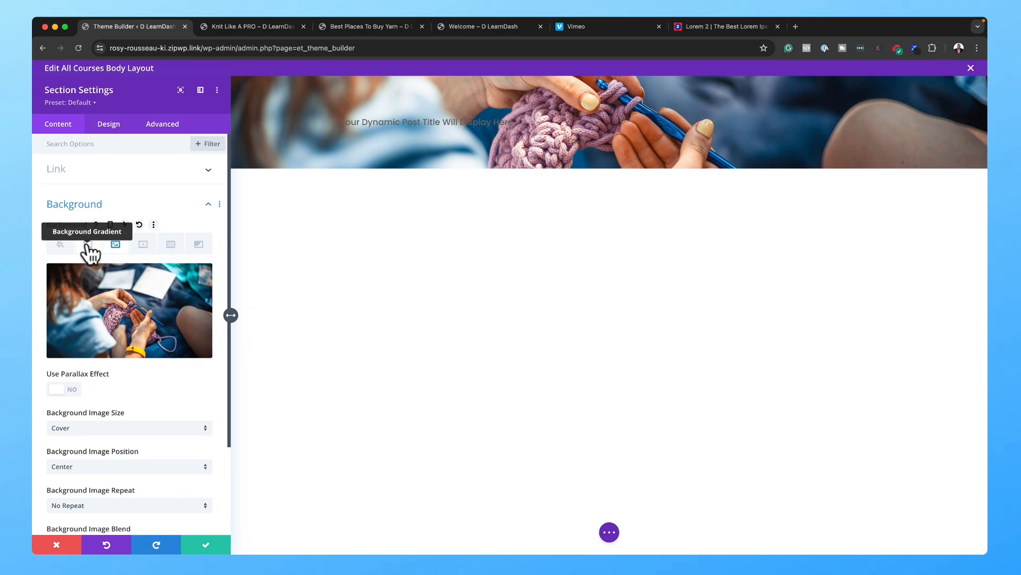
Step: Add a black background colour, set Image Blend to Overlay, and lower the black's opacity to 0.66
left_click(67, 249)
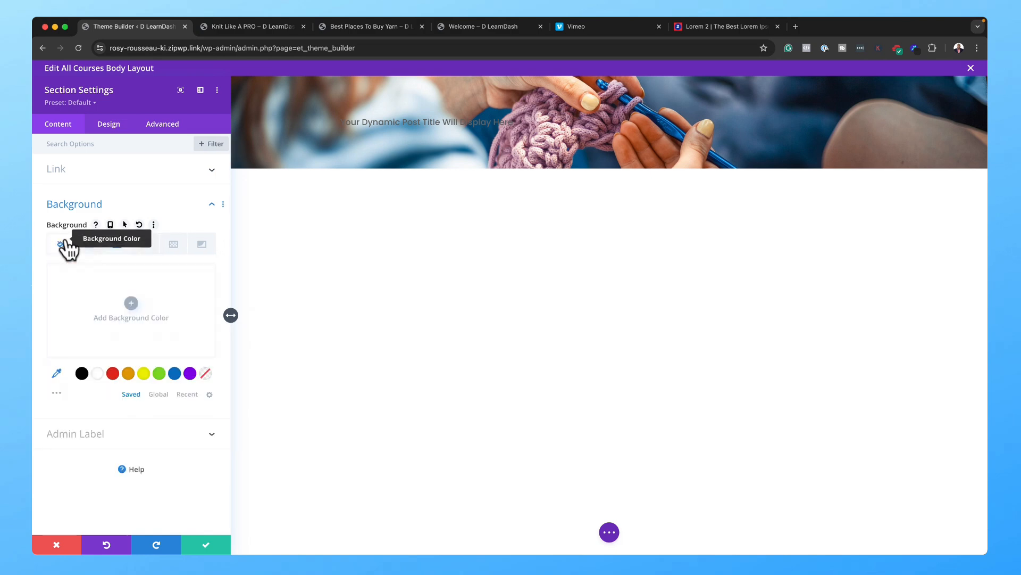
left_click(82, 374)
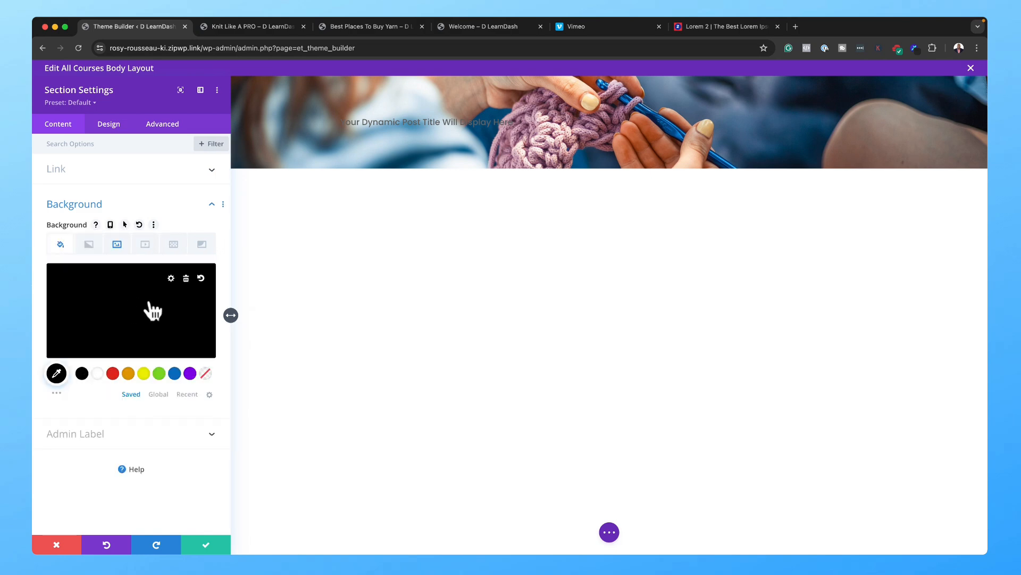
left_click(117, 245)
scroll(139, 407, "down", 2)
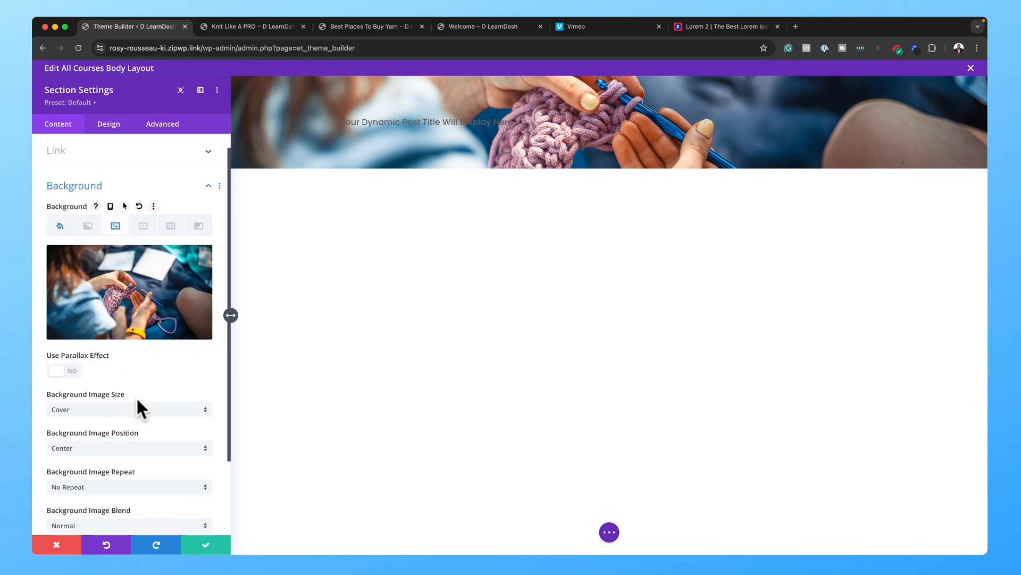
scroll(137, 400, "down", 2)
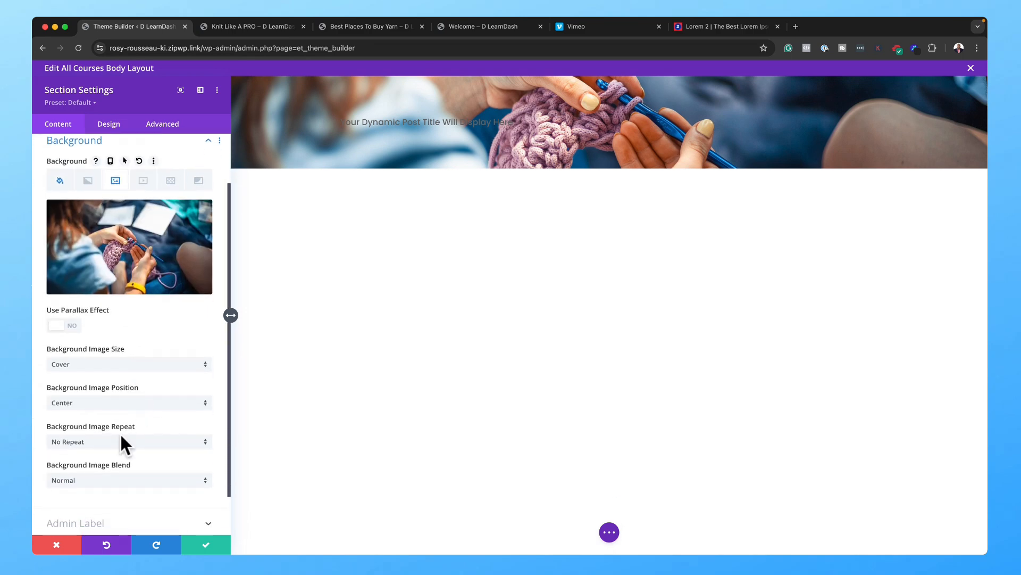
left_click(84, 478)
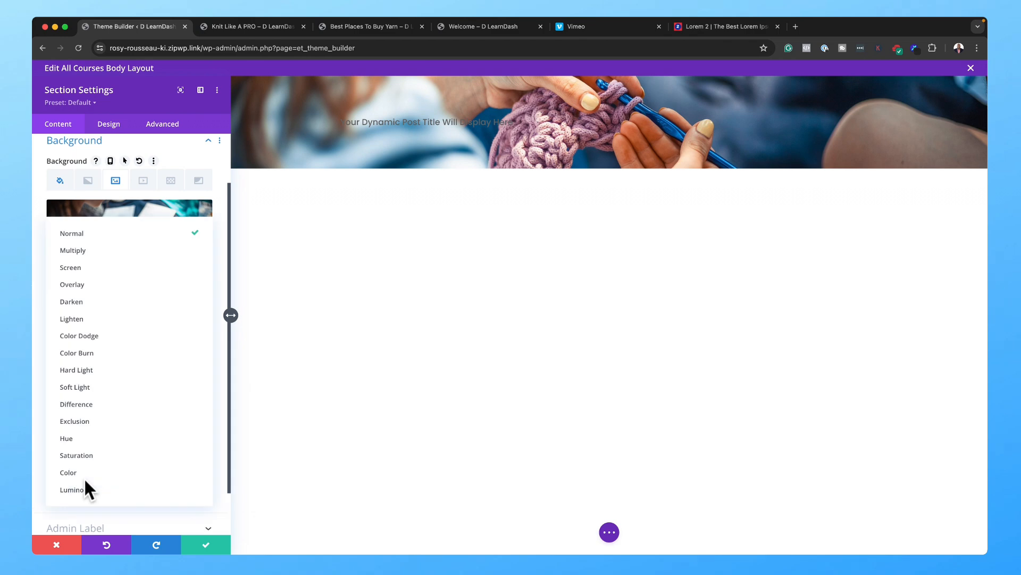
left_click(110, 287)
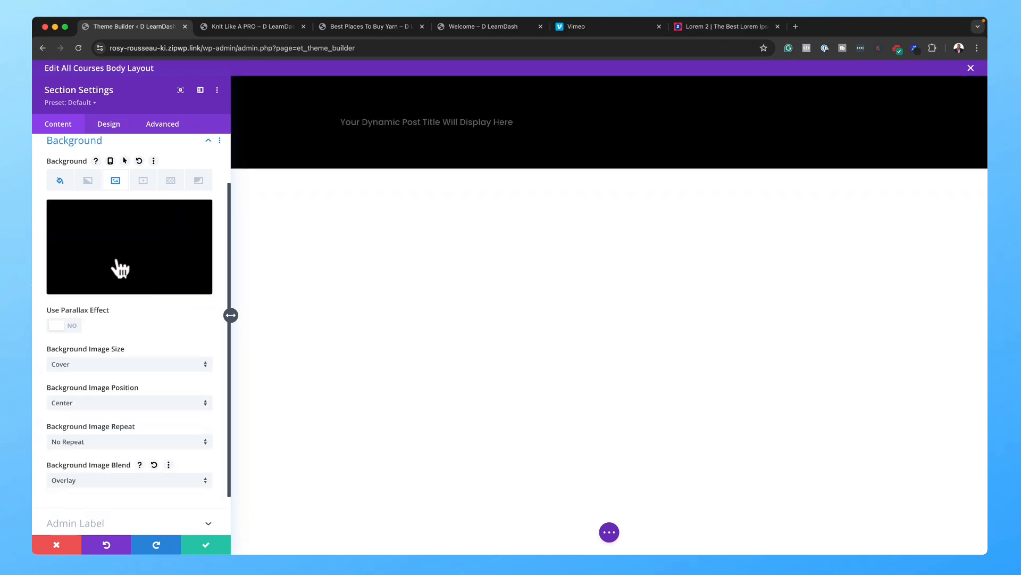
left_click(60, 182)
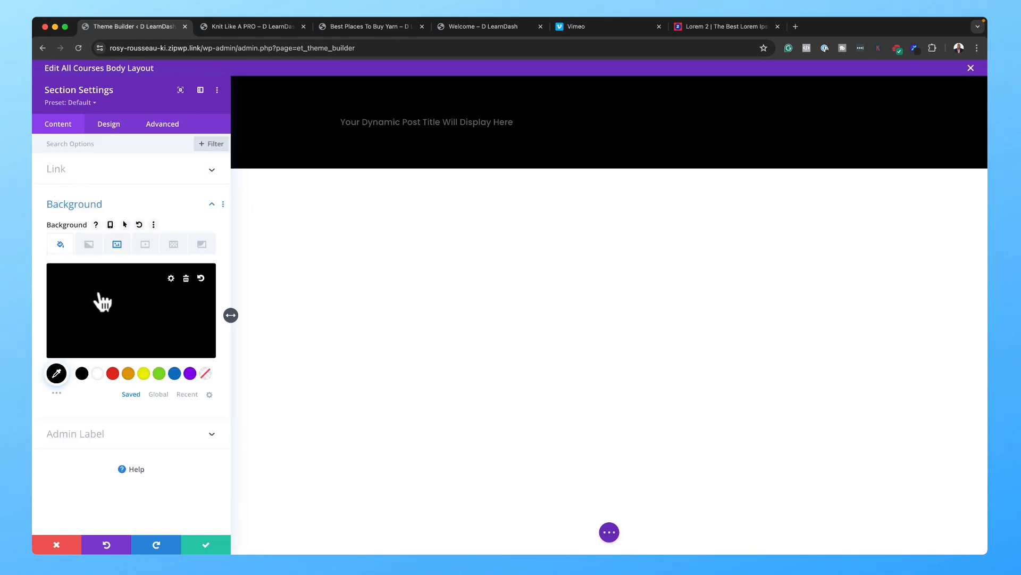
left_click(103, 316)
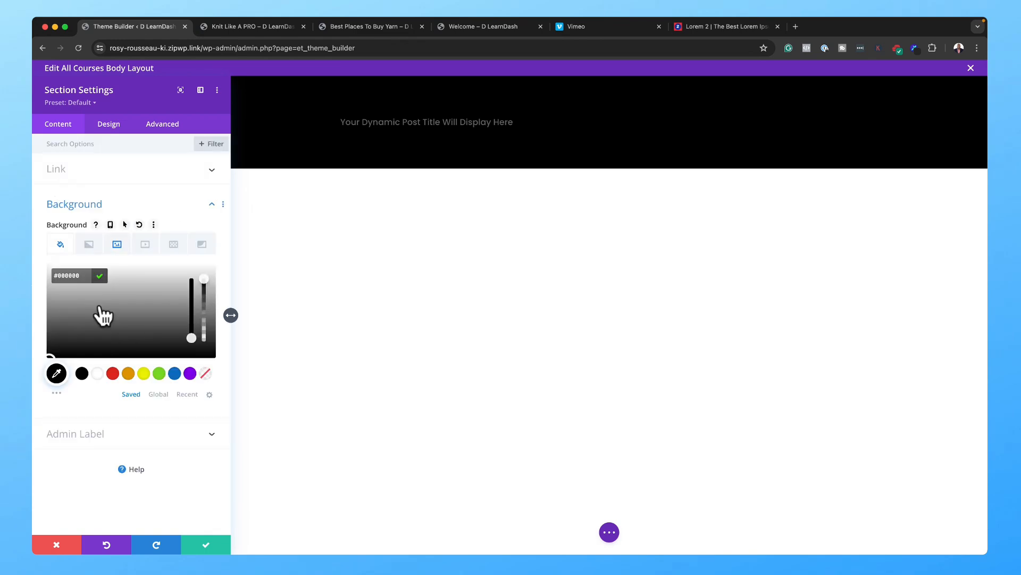
left_click_drag(207, 281, 210, 304)
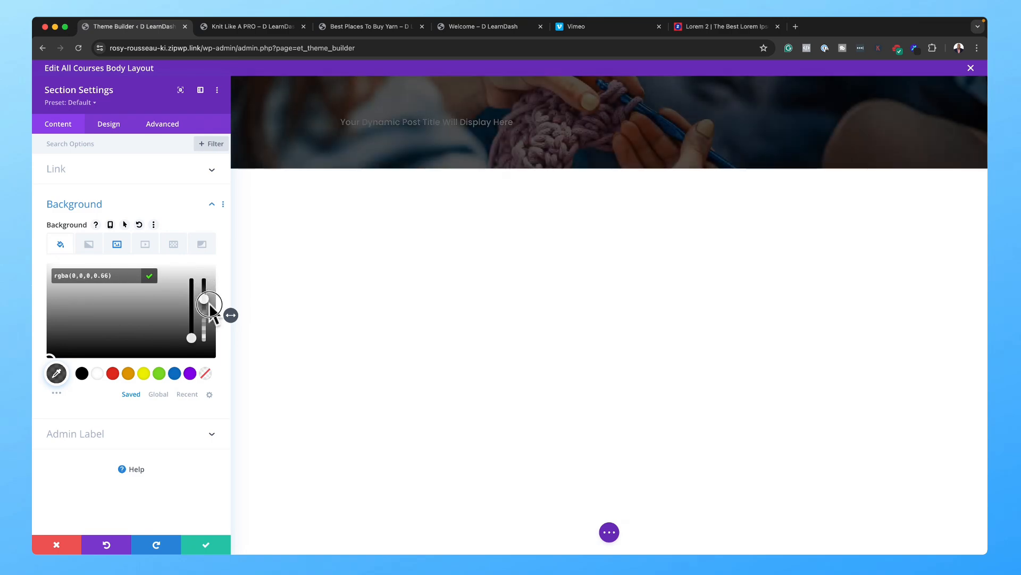
Step: Set the hero section's Min Height to 60vh, keeping its 80vh Max Height
left_click(117, 126)
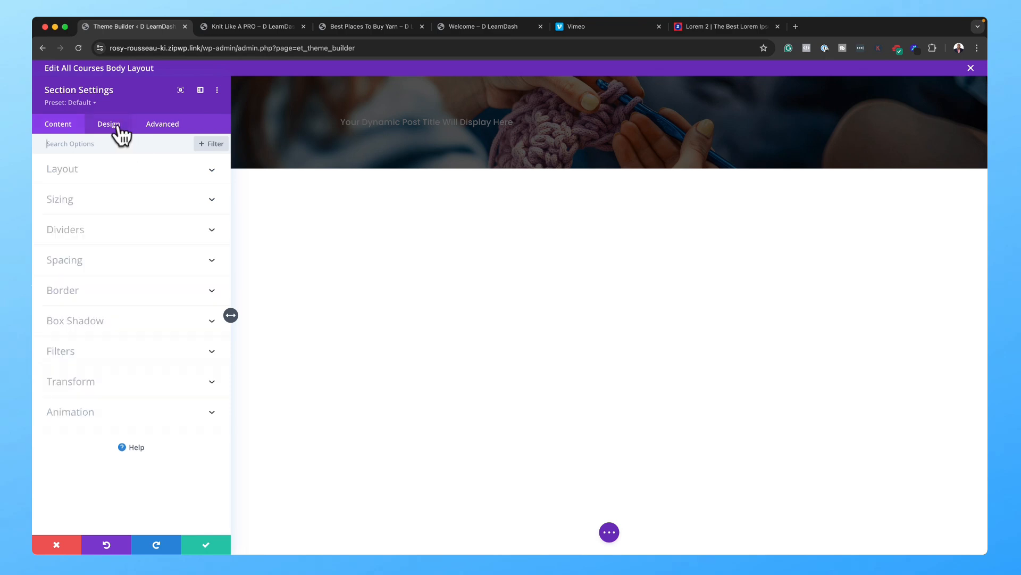
left_click(95, 206)
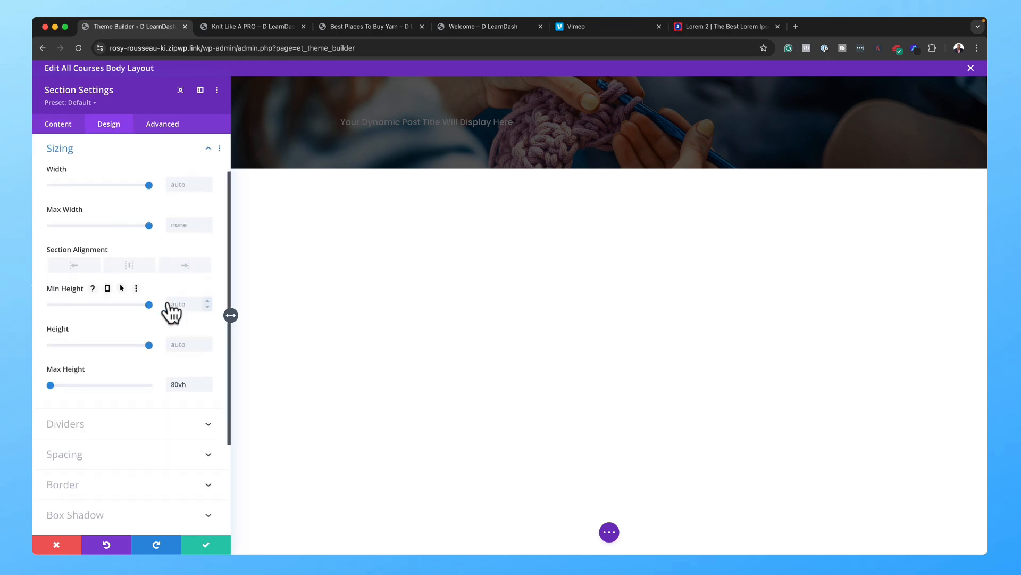
left_click(190, 384)
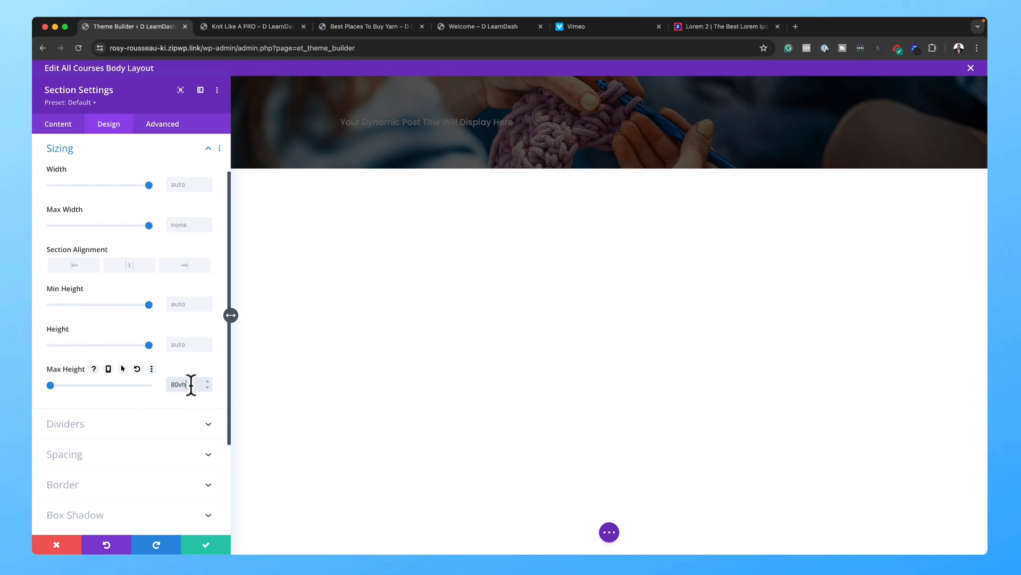
left_click(182, 306)
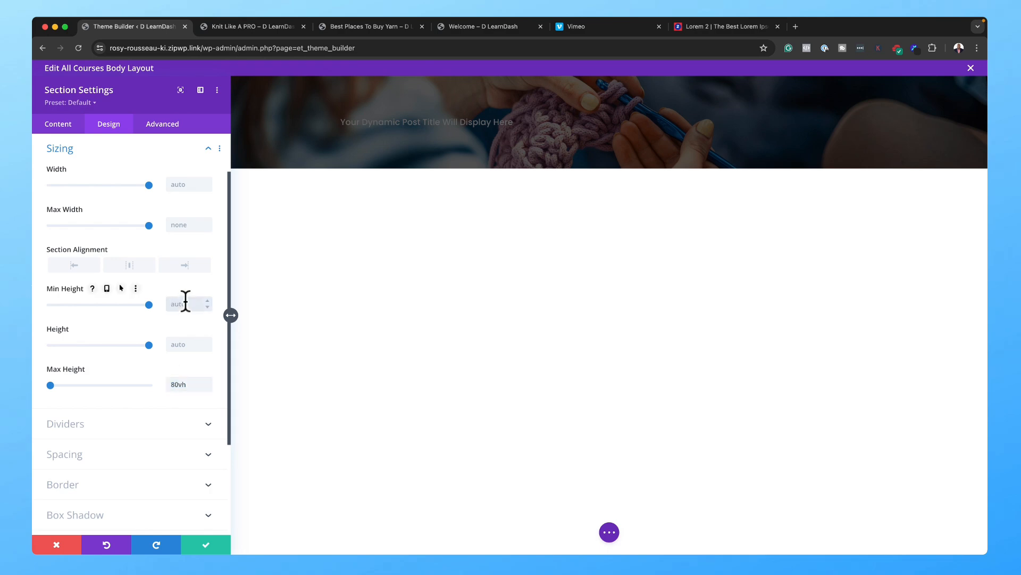
type("80vh")
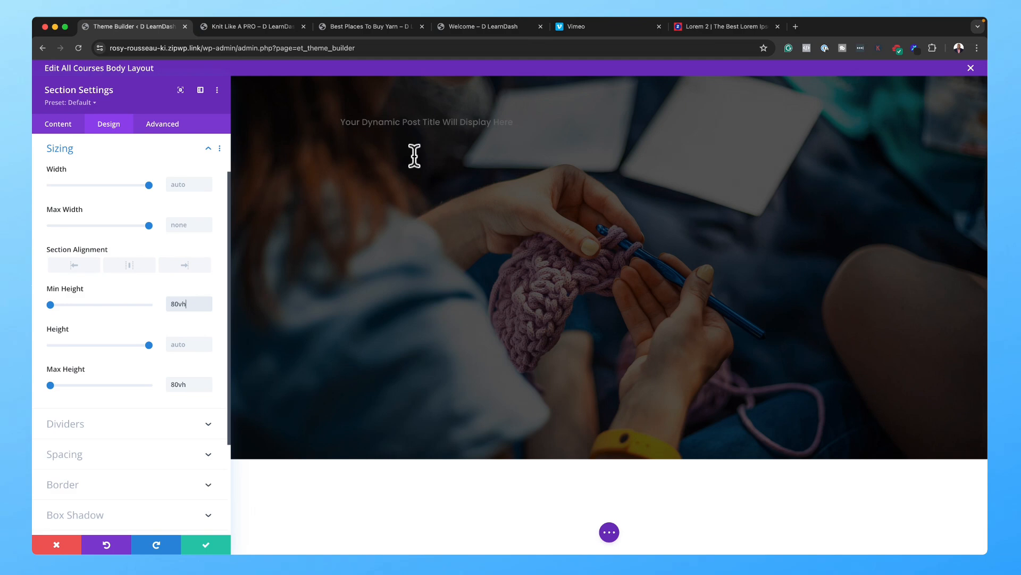
left_click_drag(175, 300, 169, 299)
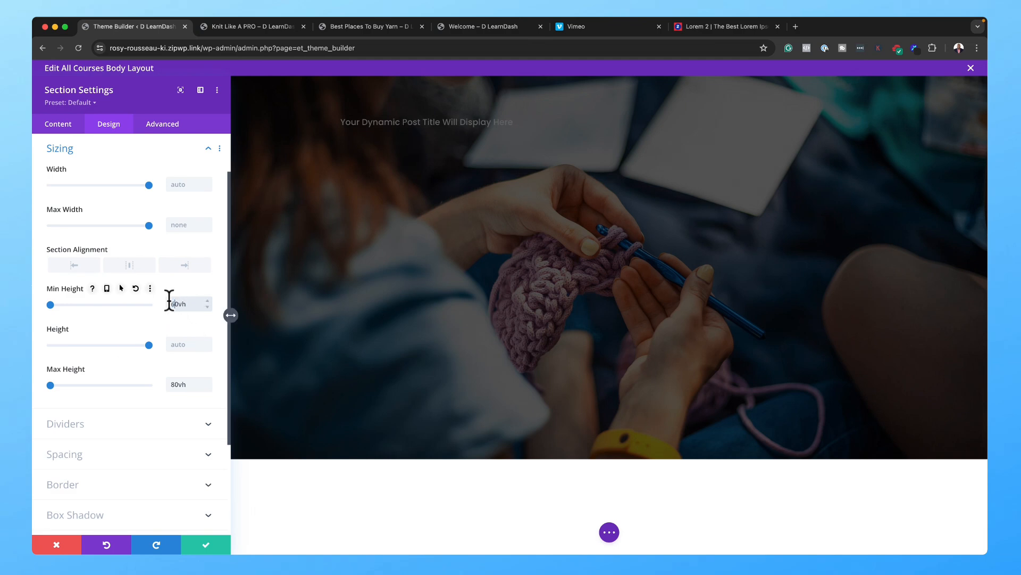
type("6")
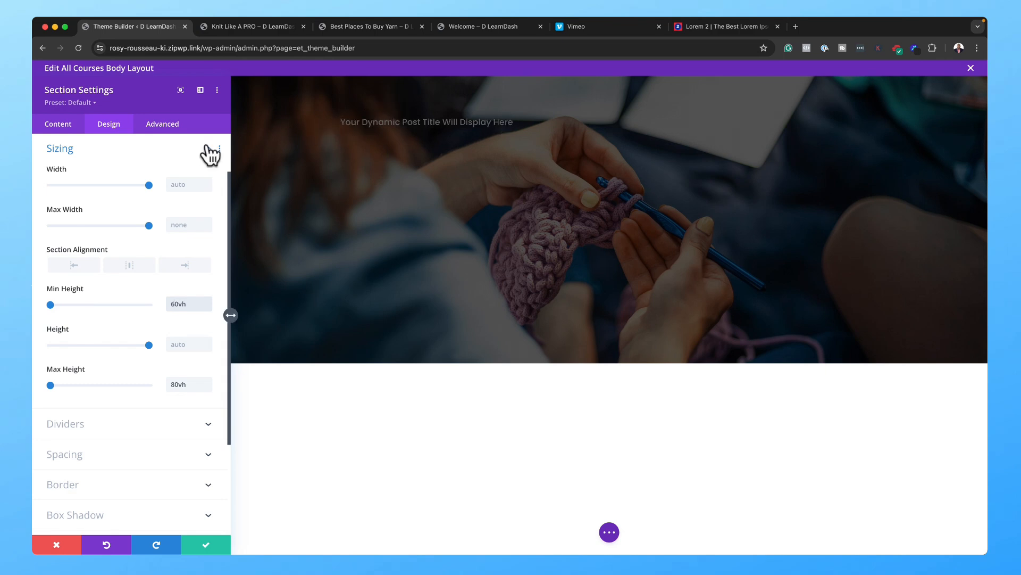
left_click(177, 126)
left_click(206, 545)
left_click(383, 135)
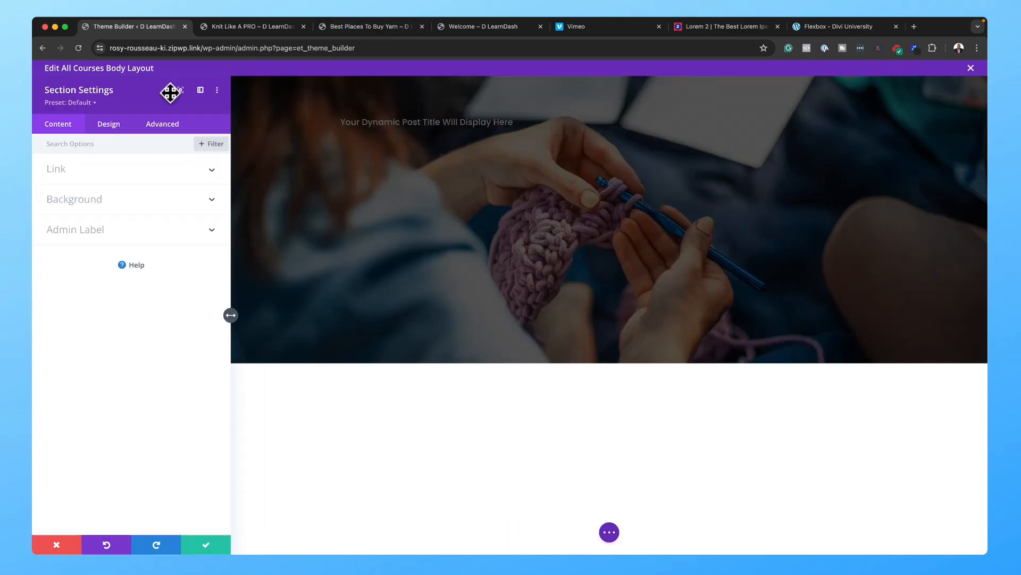
Step: Save the section settings, then set the dynamic title's text size to 2em
left_click(165, 127)
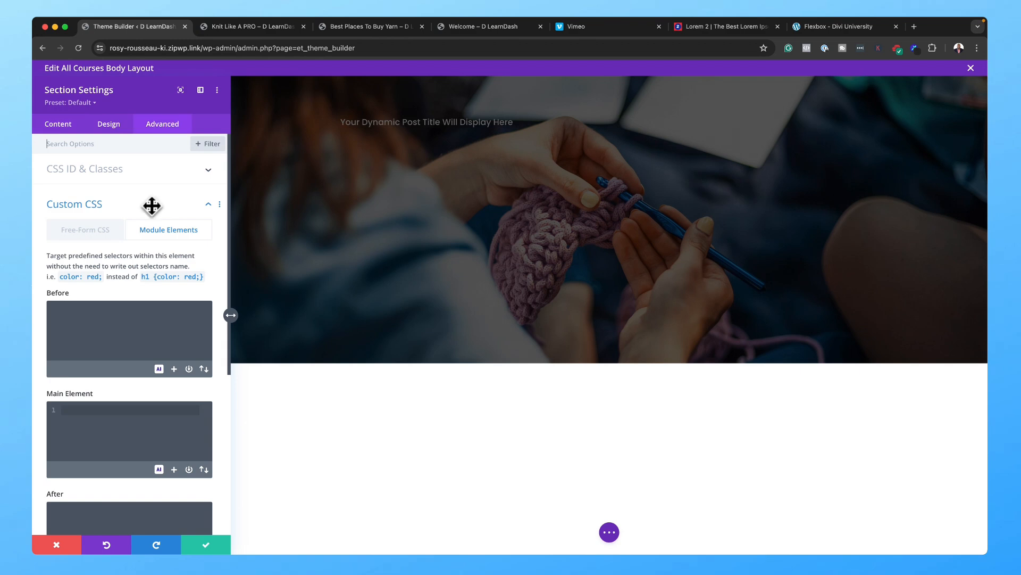
scroll(150, 205, "down", 1)
left_click(209, 544)
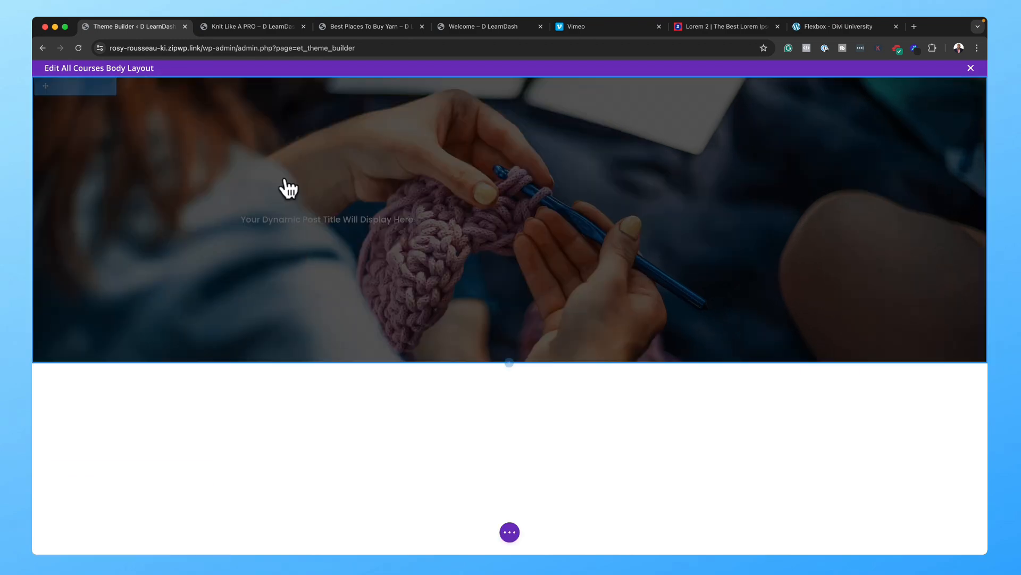
mouse_move(367, 228)
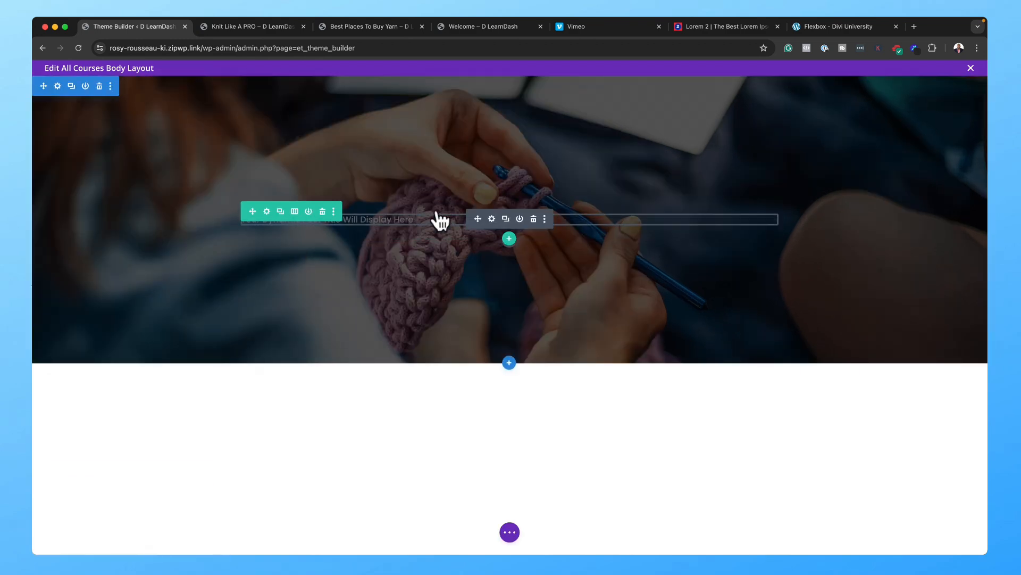
left_click(492, 219)
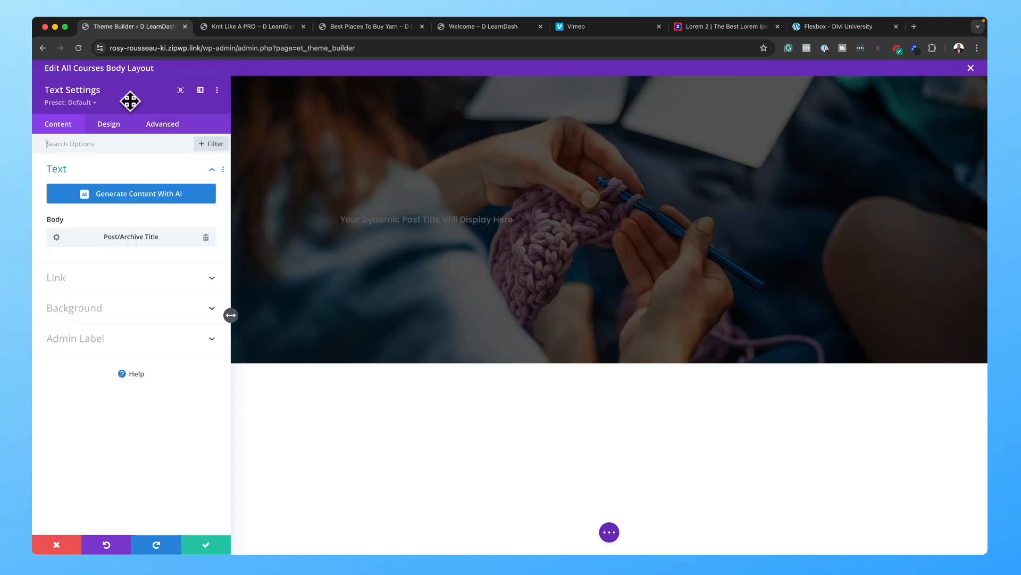
left_click(114, 127)
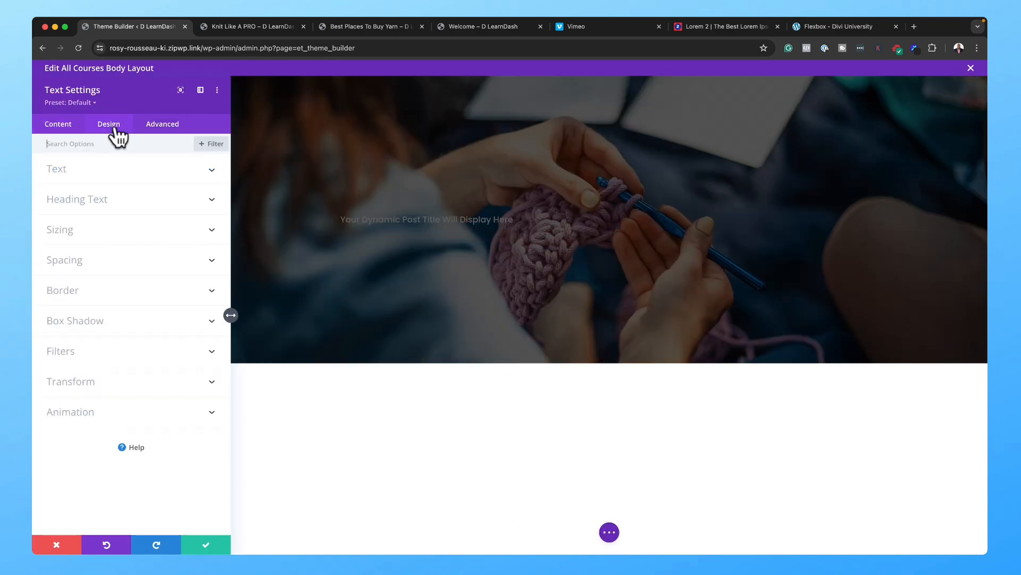
left_click(85, 169)
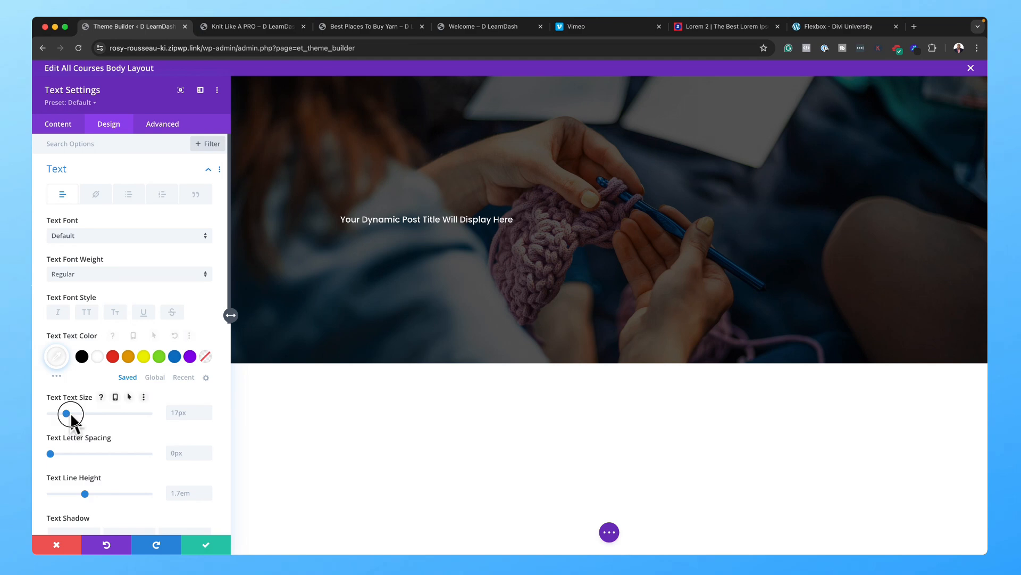
left_click_drag(68, 413, 72, 414)
left_click_drag(190, 412, 162, 398)
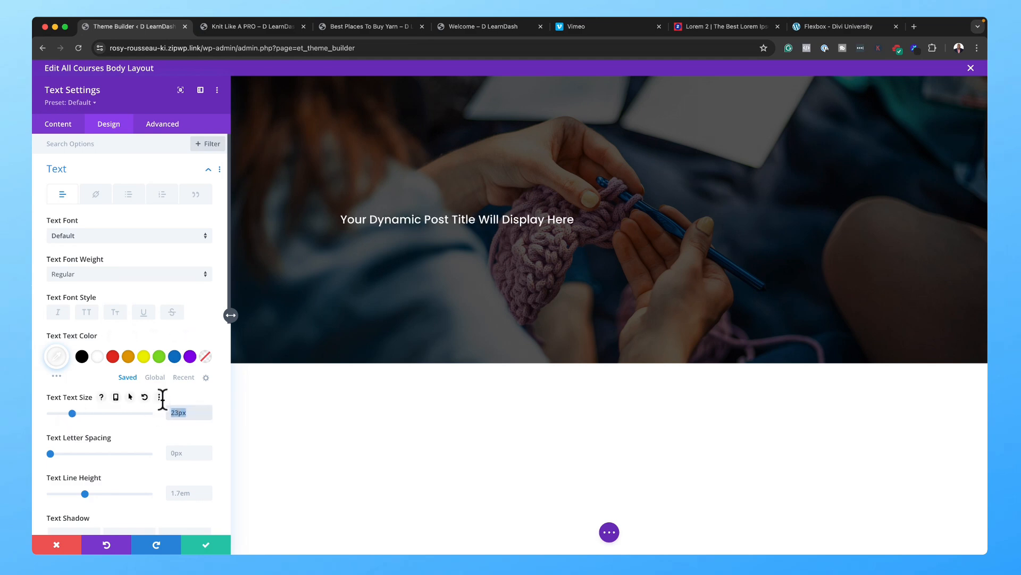
type("2em")
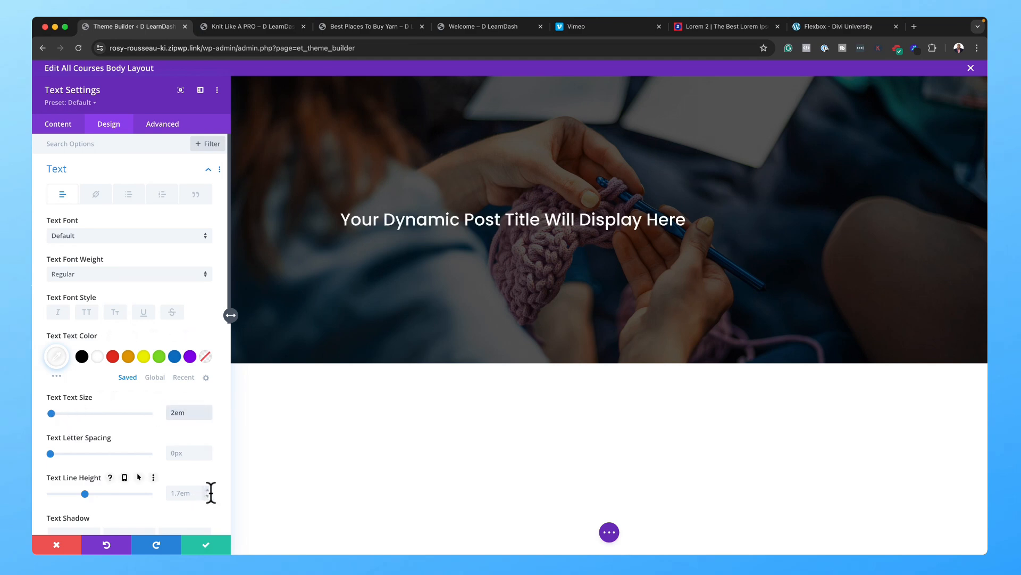
Step: Make the title bold and uppercase with 3px letter spacing, centre it, and save
double_click(208, 450)
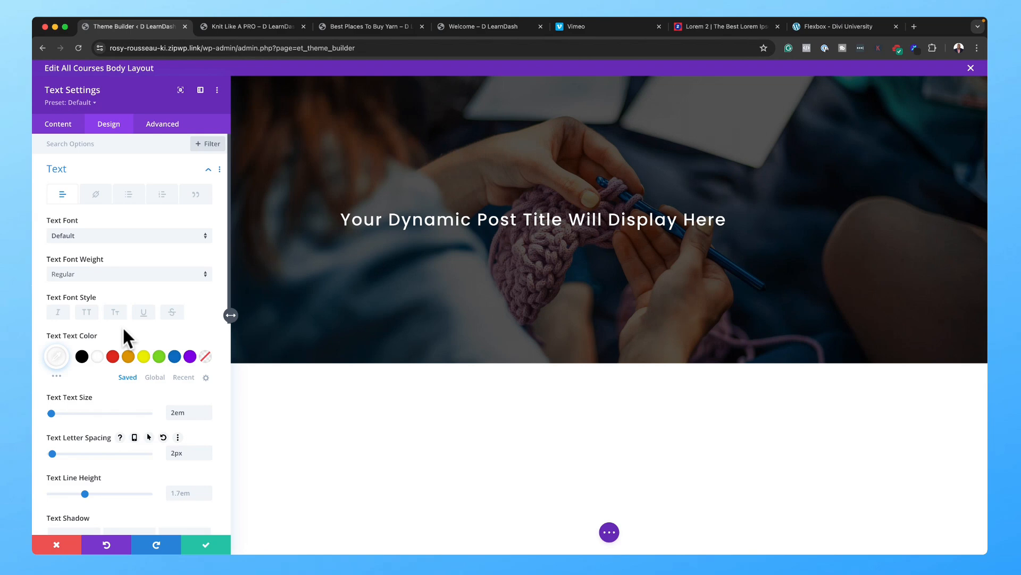
left_click(87, 313)
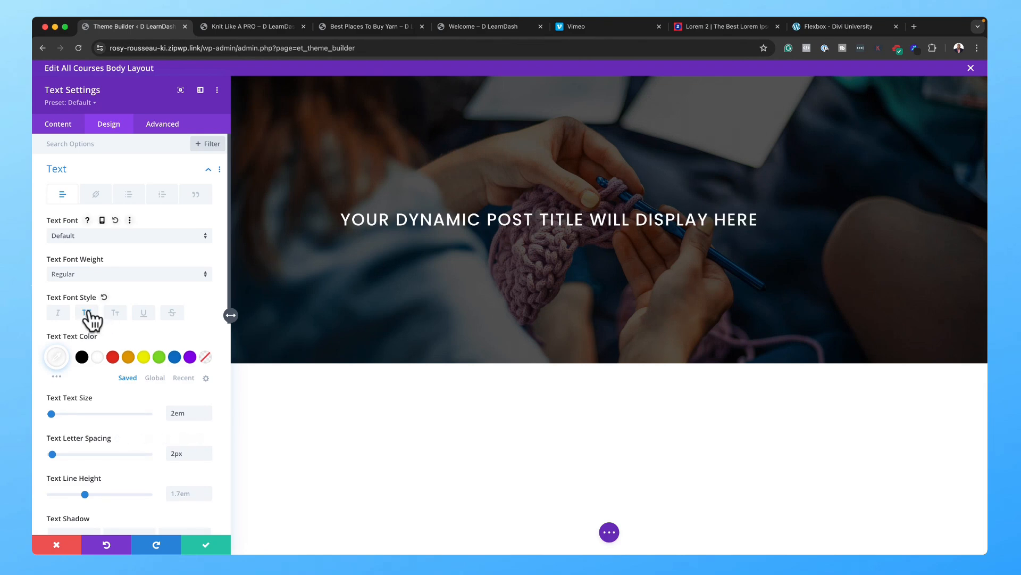
left_click(98, 277)
left_click(79, 394)
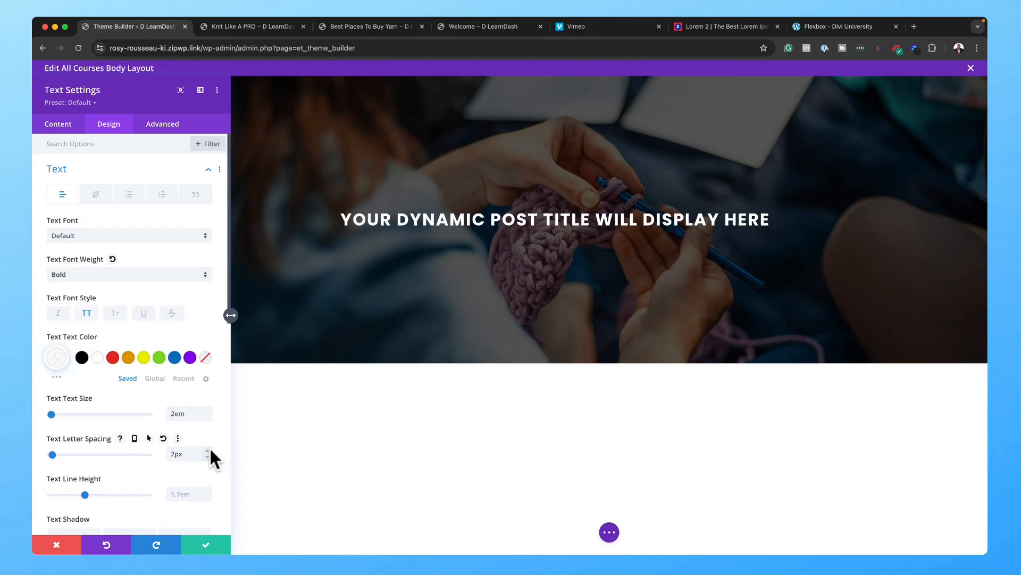
left_click(208, 450)
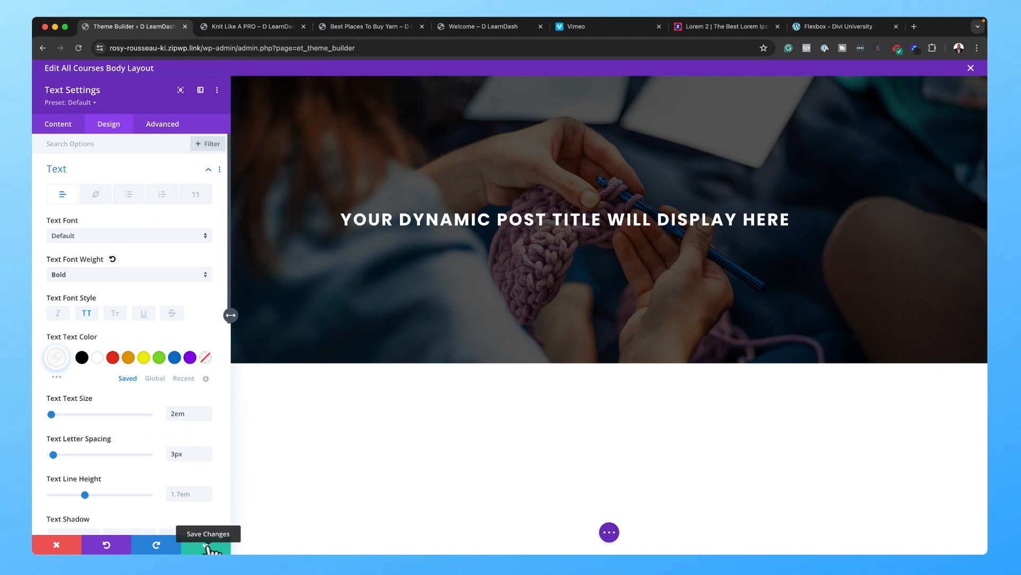
scroll(128, 420, "down", 2)
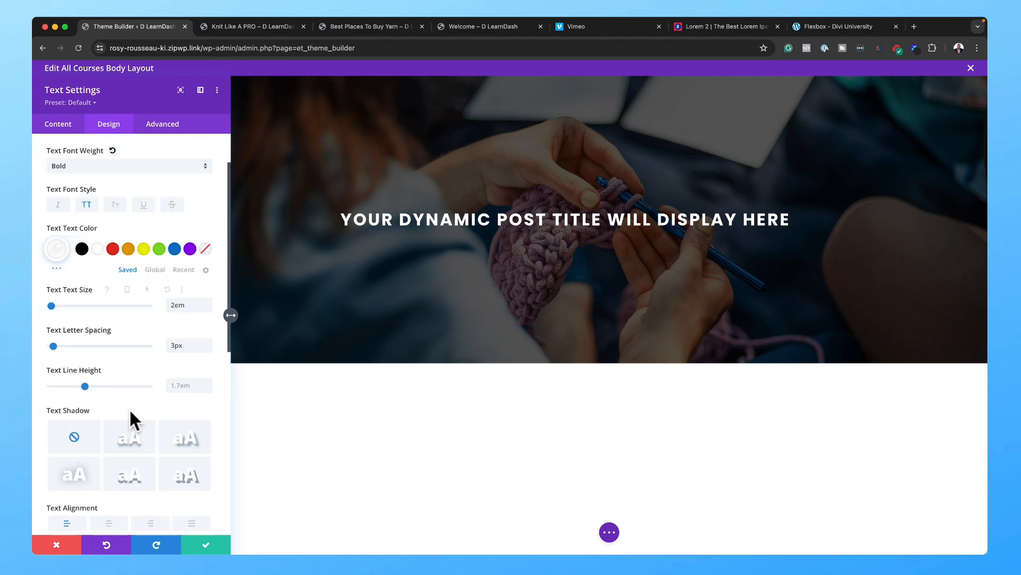
scroll(132, 410, "down", 1)
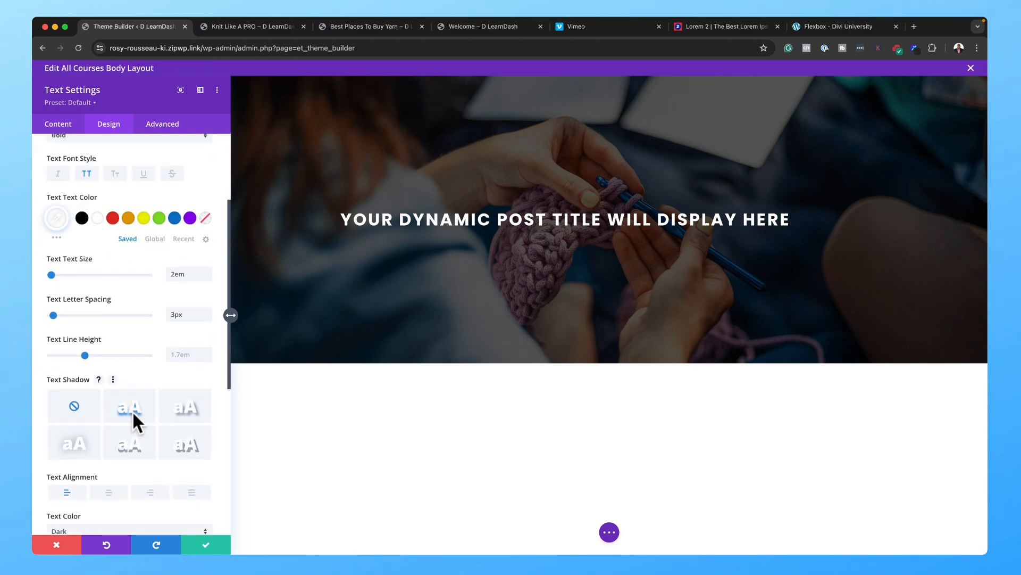
left_click(110, 492)
left_click(211, 544)
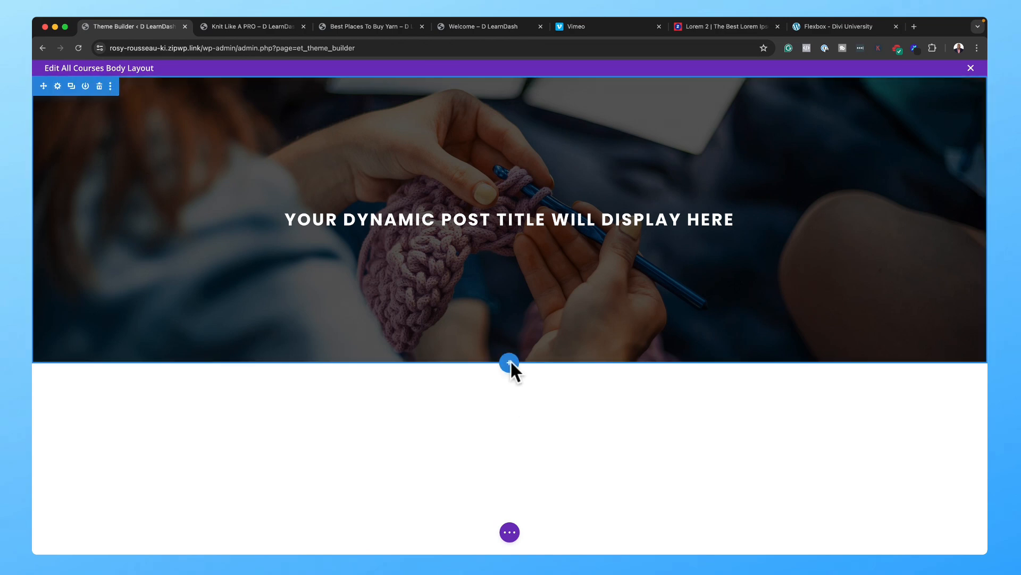
Step: Add a regular one-column section with a Post Content module below the hero, then save and exit
left_click(510, 362)
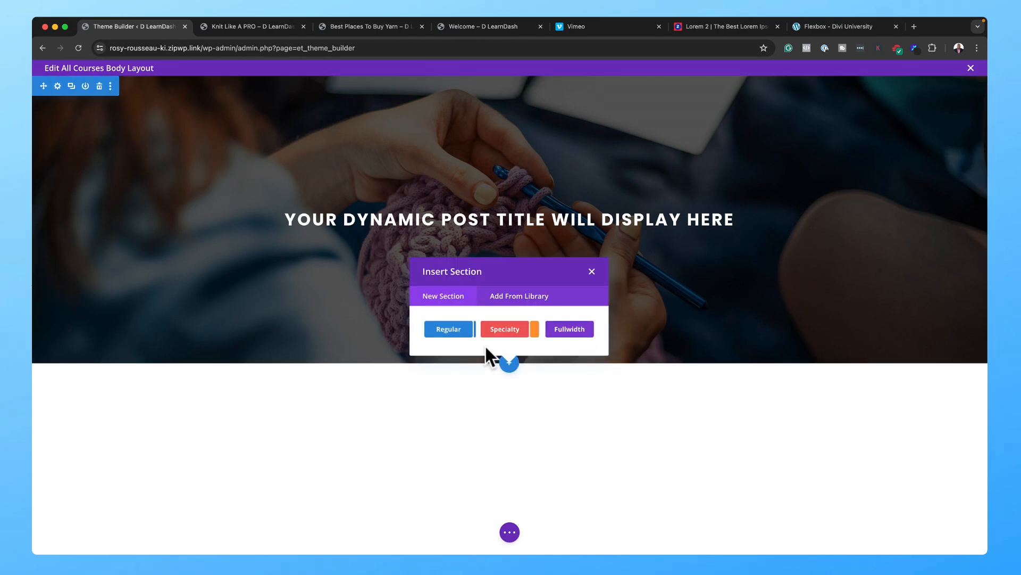
left_click(446, 329)
left_click(449, 212)
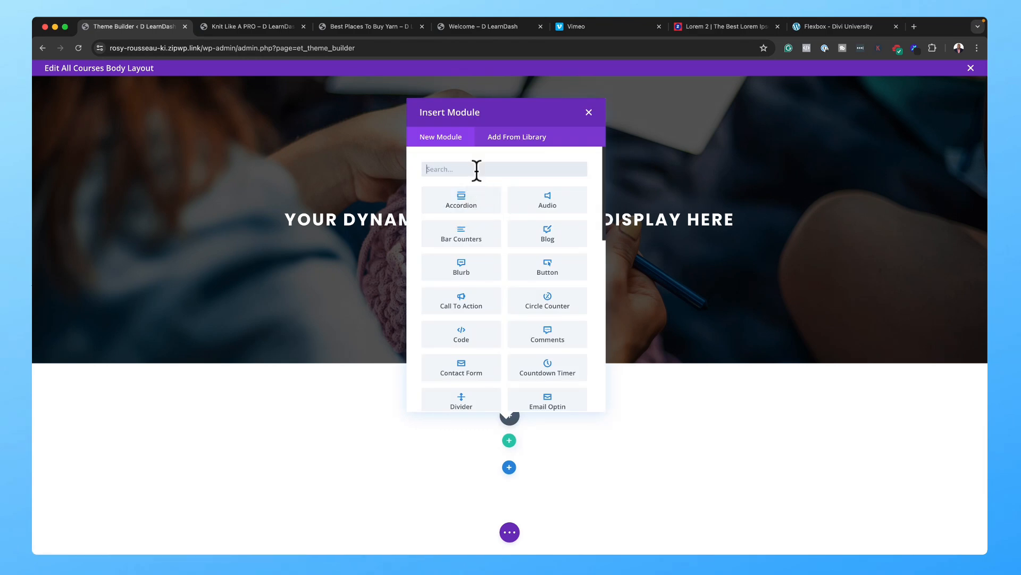
type("post")
left_click(473, 197)
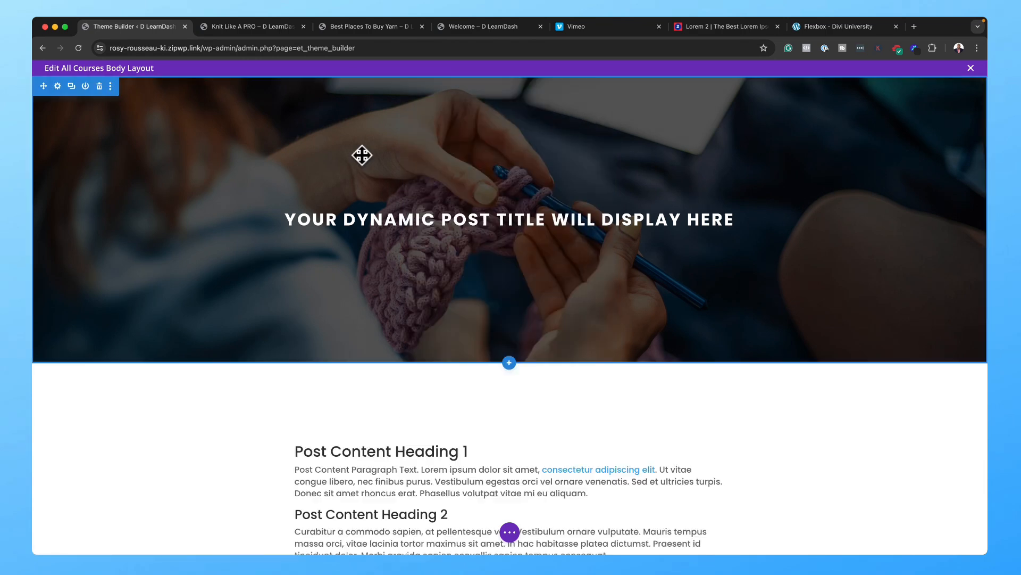
scroll(362, 154, "down", 5)
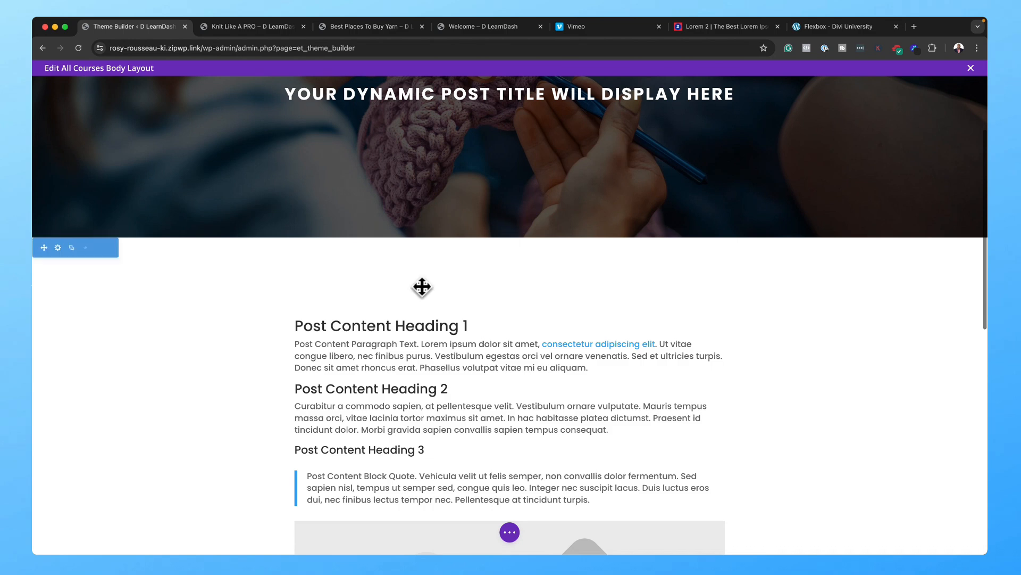
scroll(431, 231, "up", 3)
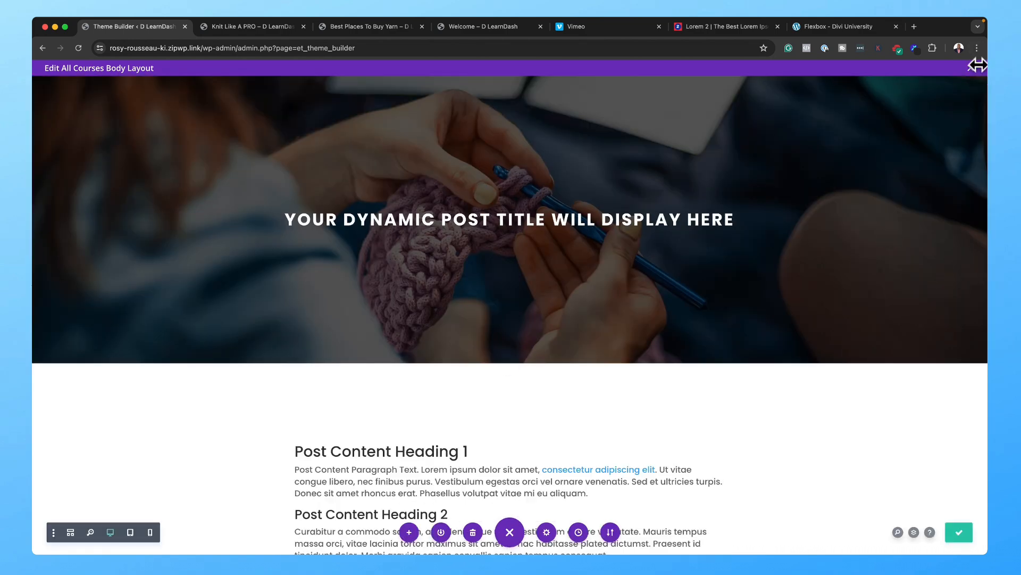
left_click(976, 67)
Step: Save the Theme Builder changes and scroll the Knit Like A PRO course page to check the hero
left_click(171, 106)
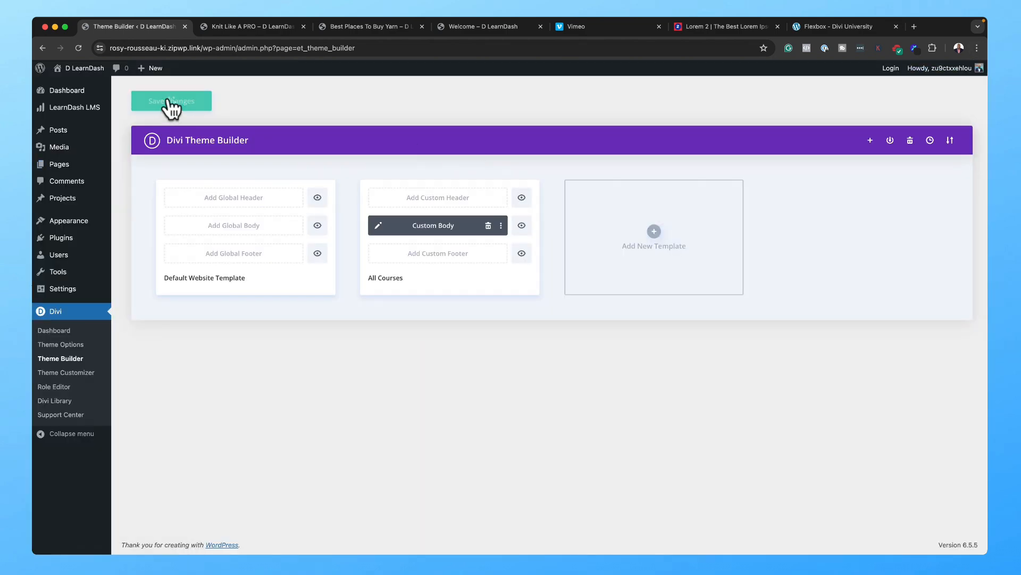
left_click(250, 25)
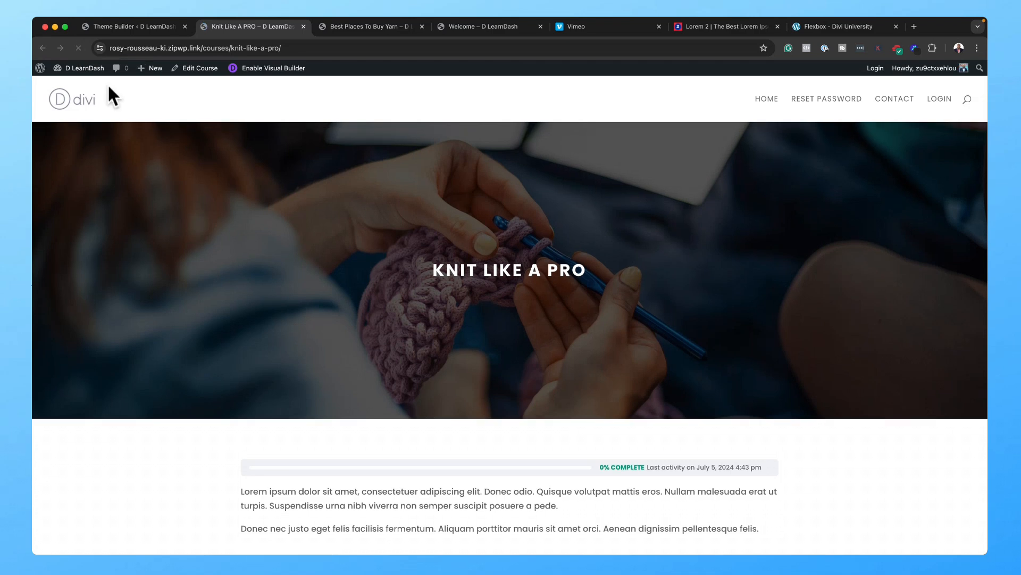
scroll(459, 395, "down", 5)
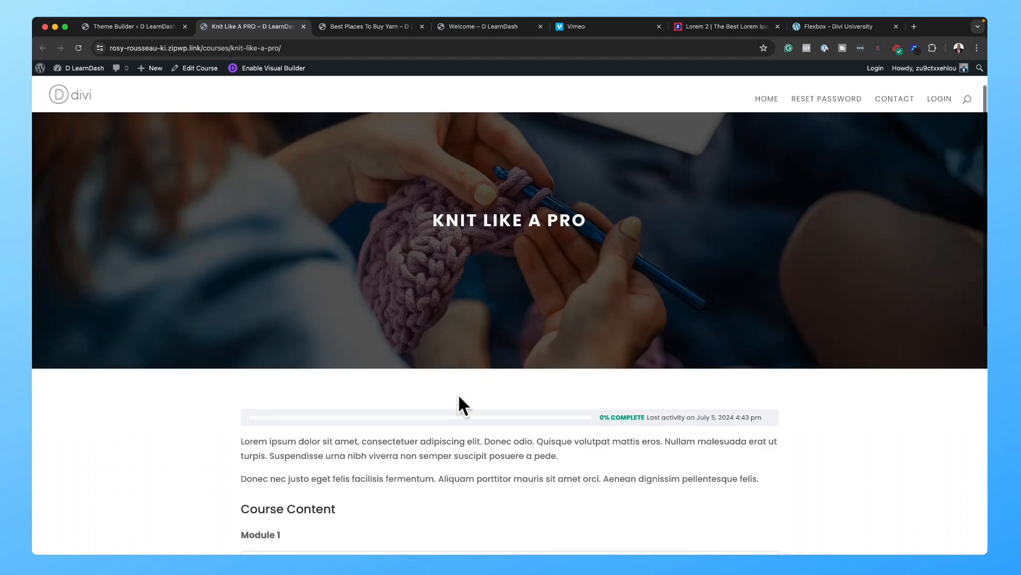
scroll(459, 393, "down", 4)
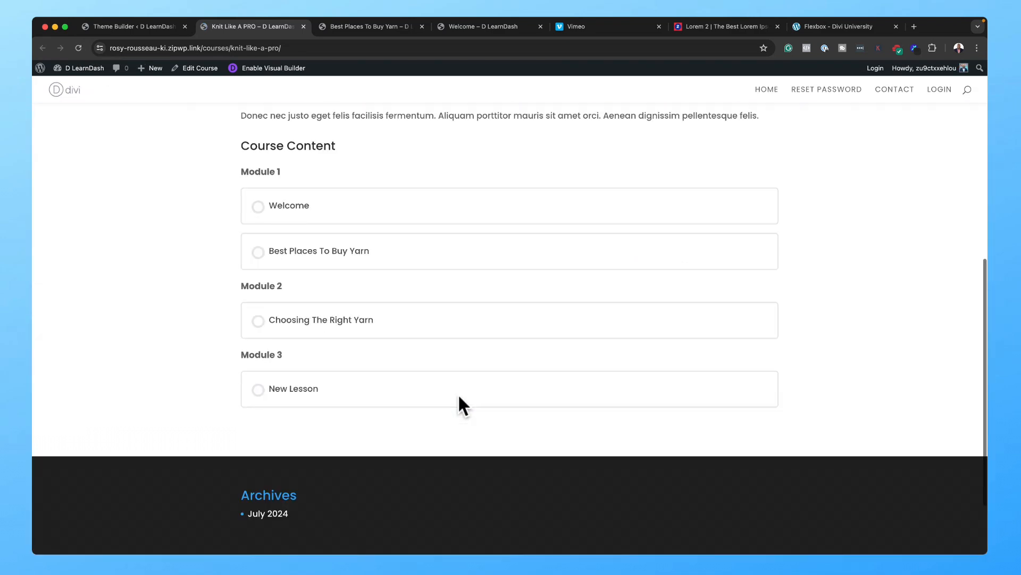
scroll(458, 393, "up", 7)
scroll(459, 391, "up", 2)
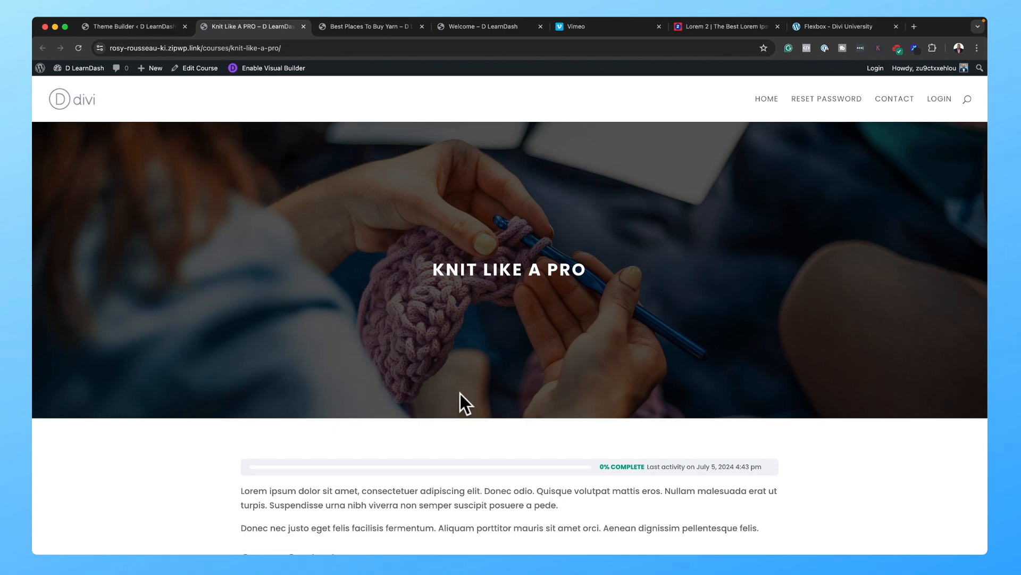
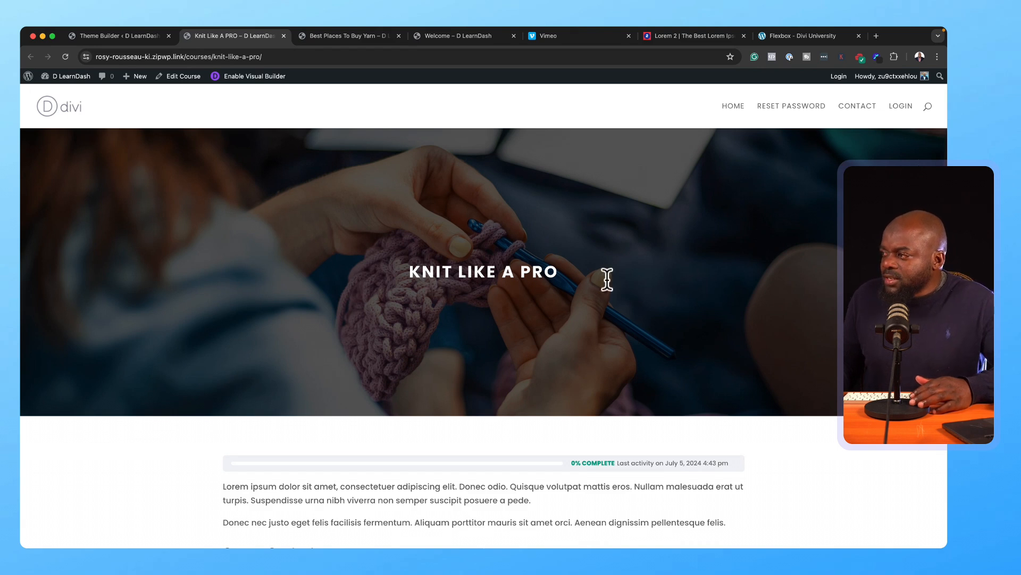
Step: Edit the All Courses Custom Body layout from the Divi Theme Builder
left_click(127, 35)
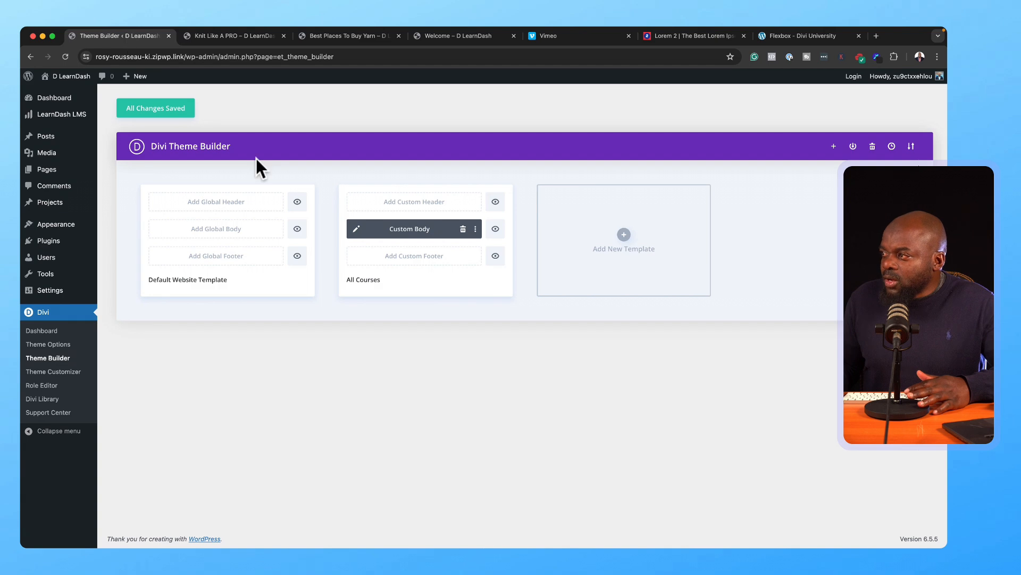
left_click(356, 233)
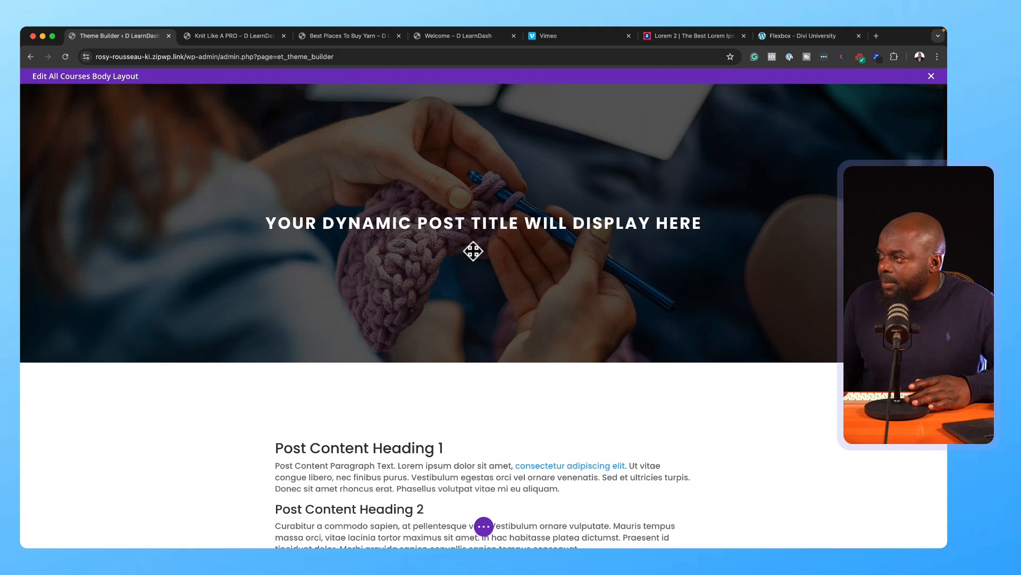
Step: Give the dynamic course title Regular font weight, 3em text size and 1.3em line height
left_click(247, 215)
left_click(95, 130)
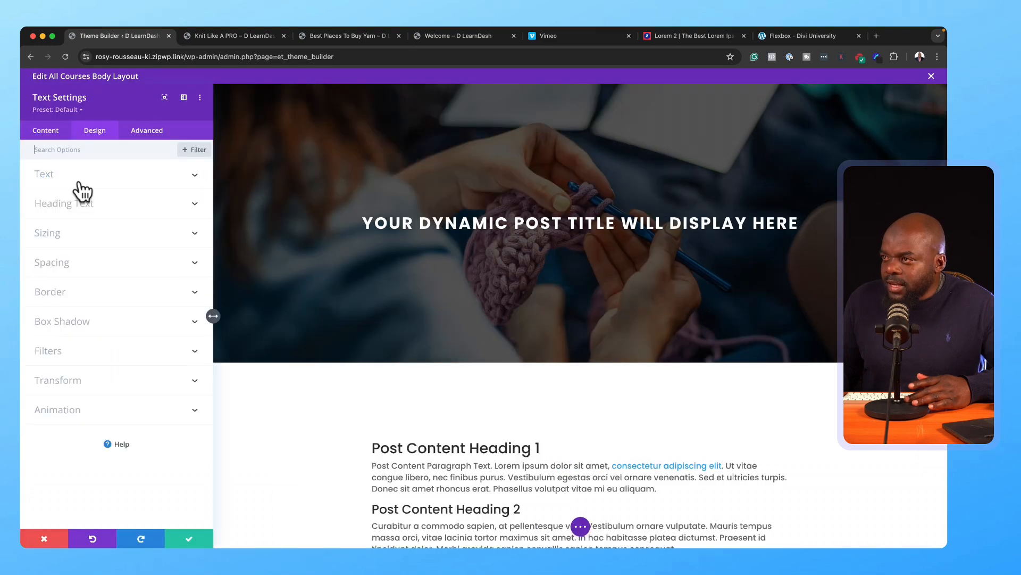
left_click(79, 187)
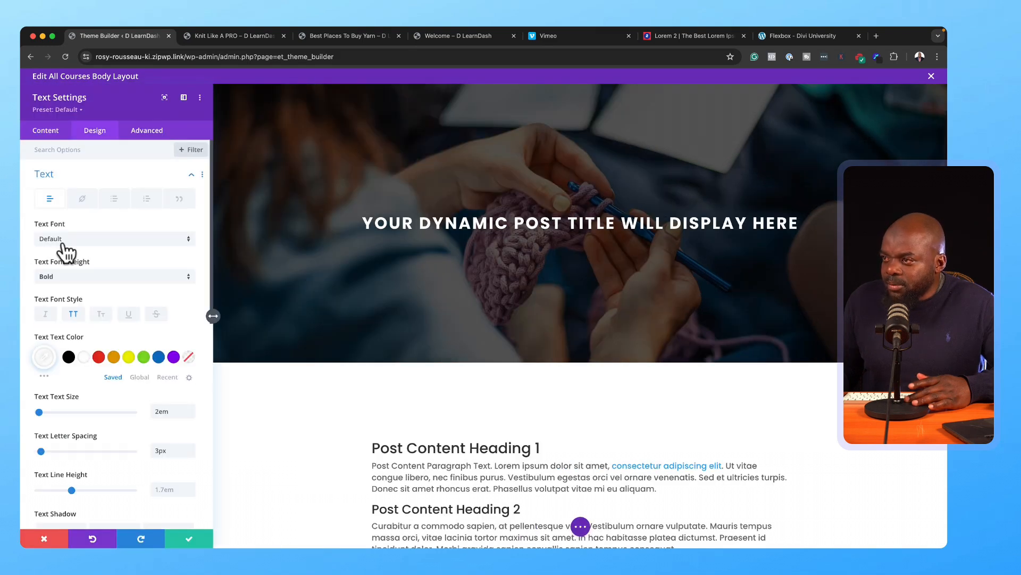
left_click(69, 276)
left_click(110, 363)
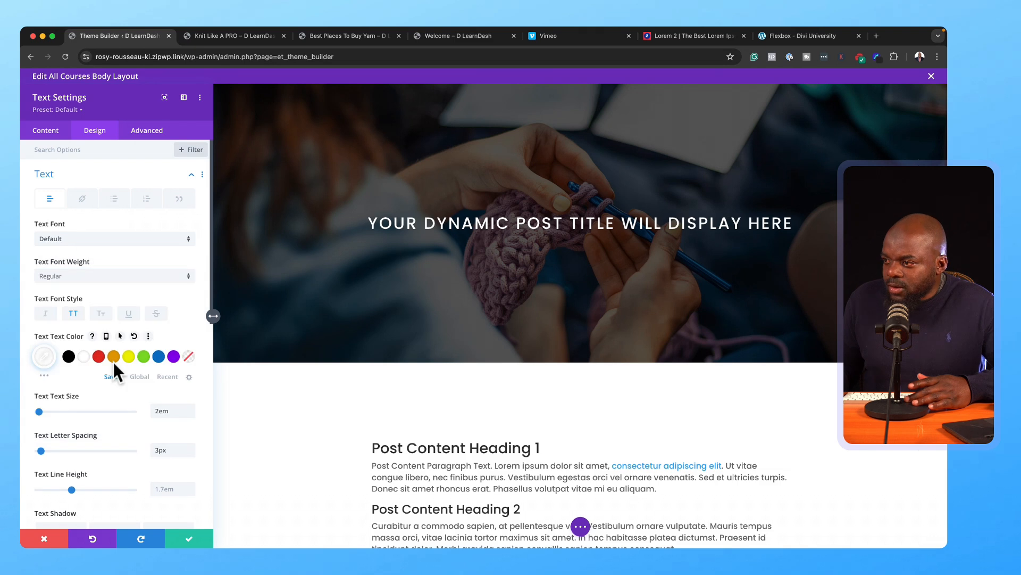
left_click(190, 408)
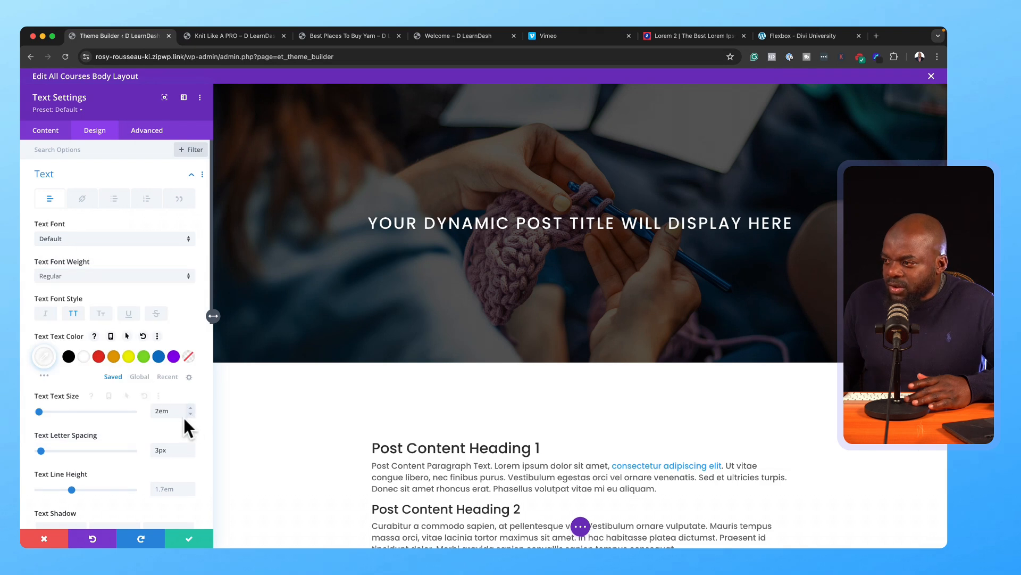
left_click(187, 485)
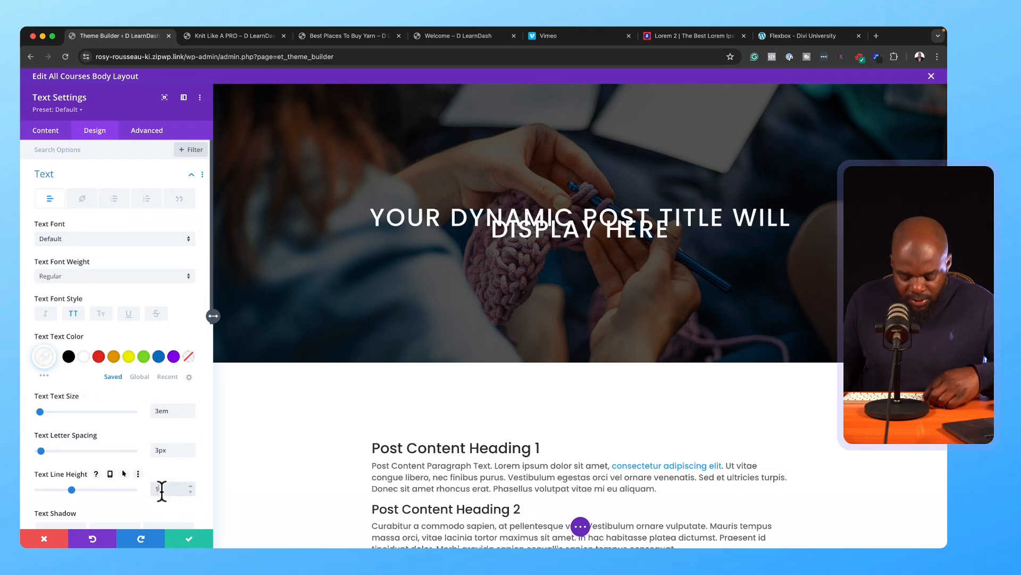
key("Up")
key("Up")
key("Up")
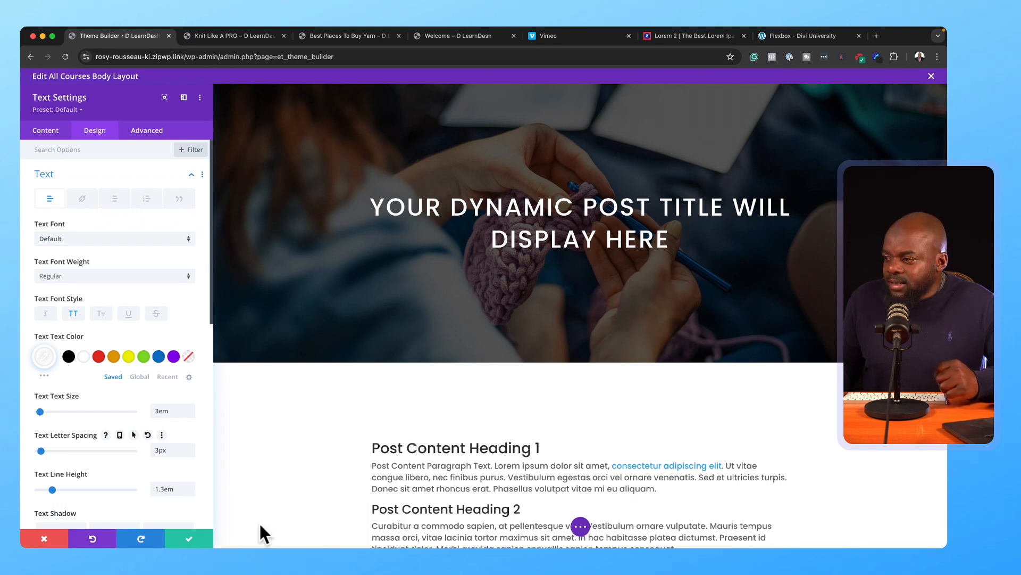
Step: Save the restyled title and duplicate the title module beneath it
left_click(191, 538)
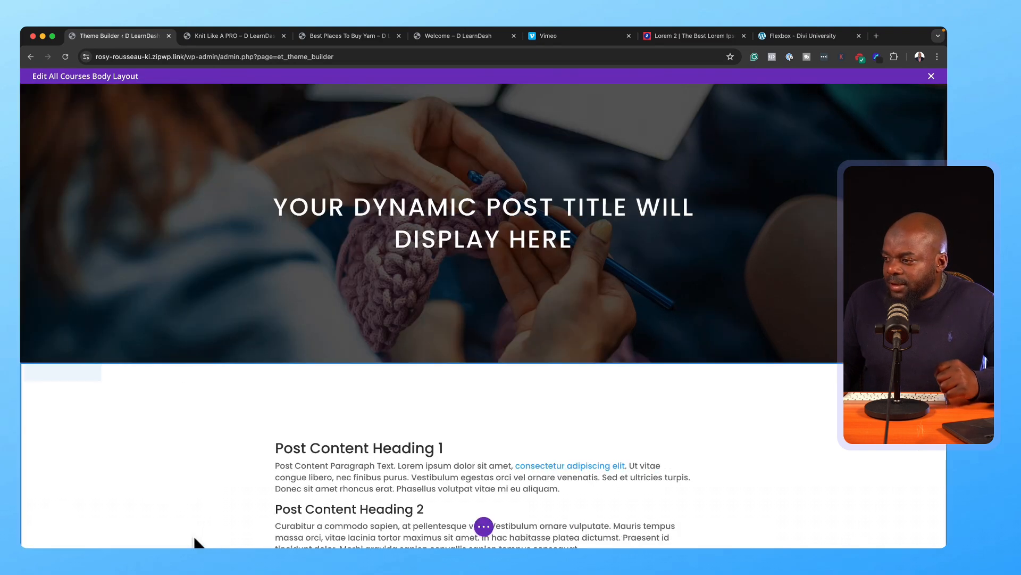
left_click(480, 215)
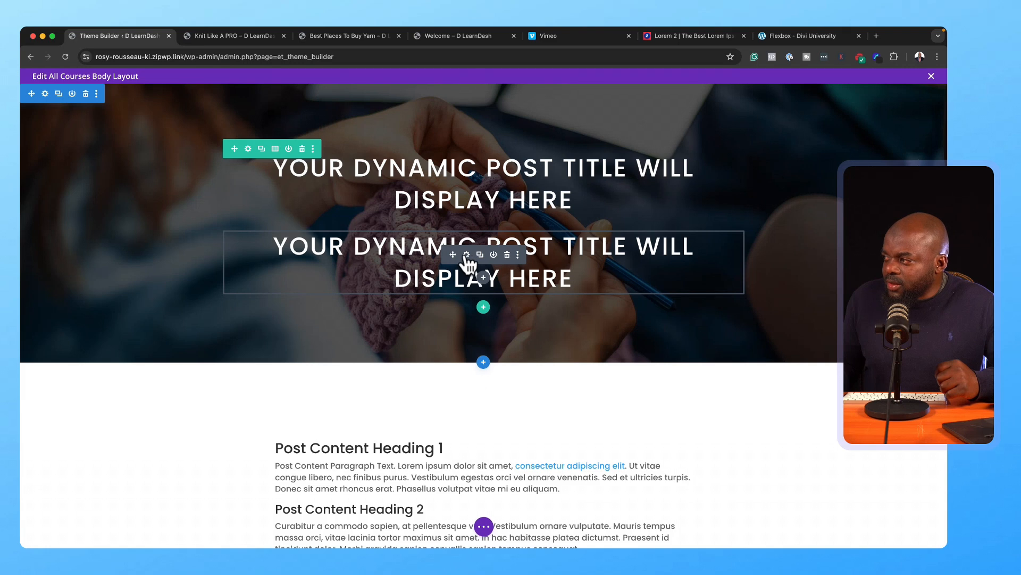
left_click(466, 255)
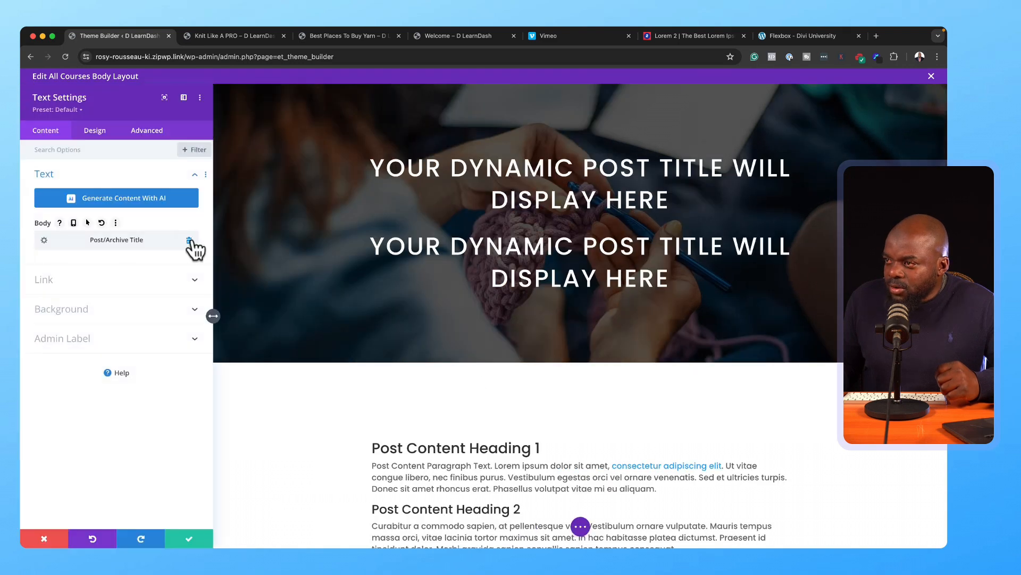
Step: Replace the duplicate's Post/Archive Title with Course Id dynamic content, save, and view the course page
left_click(189, 240)
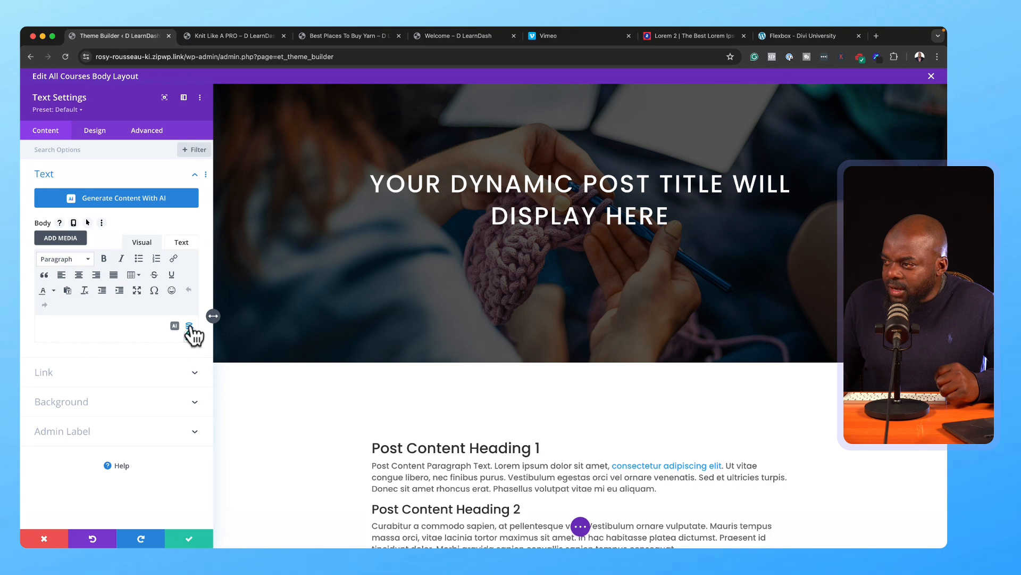
left_click(189, 326)
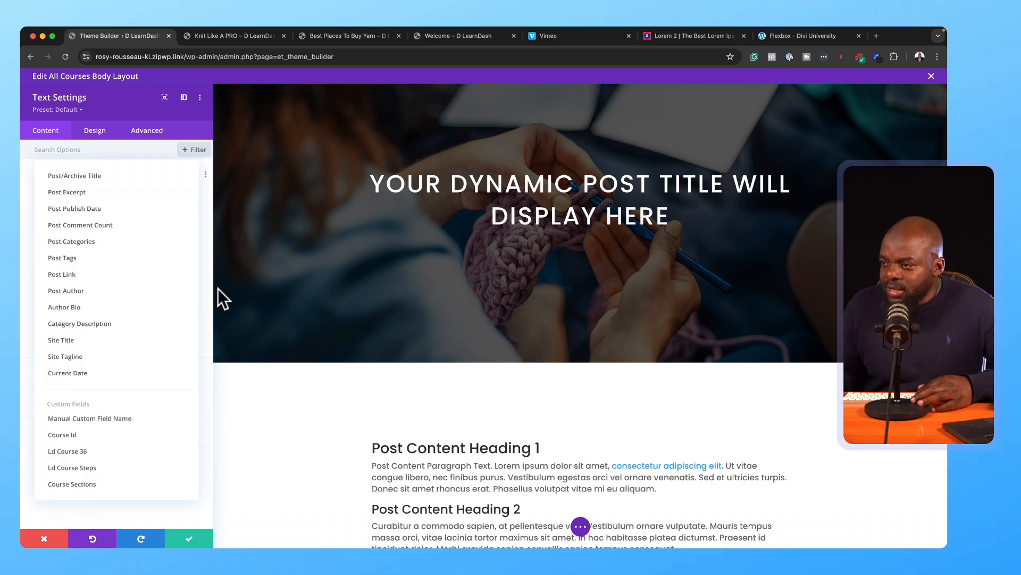
left_click(122, 441)
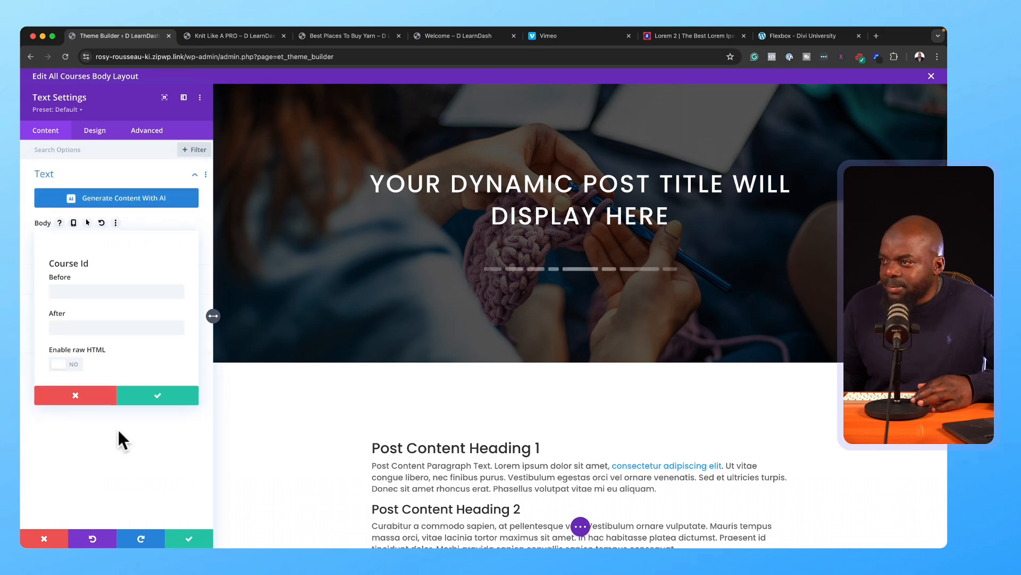
left_click(192, 542)
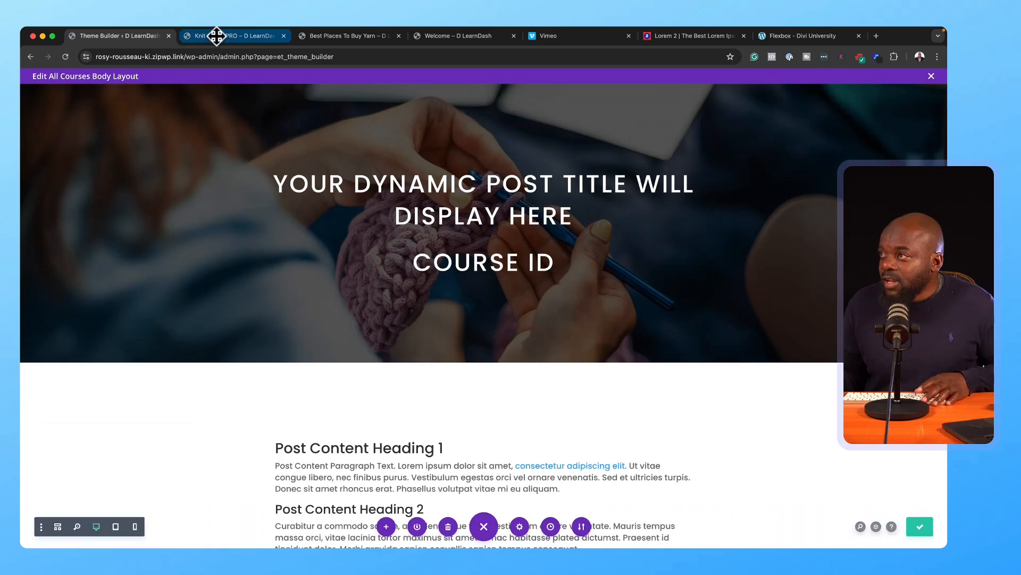
left_click(215, 34)
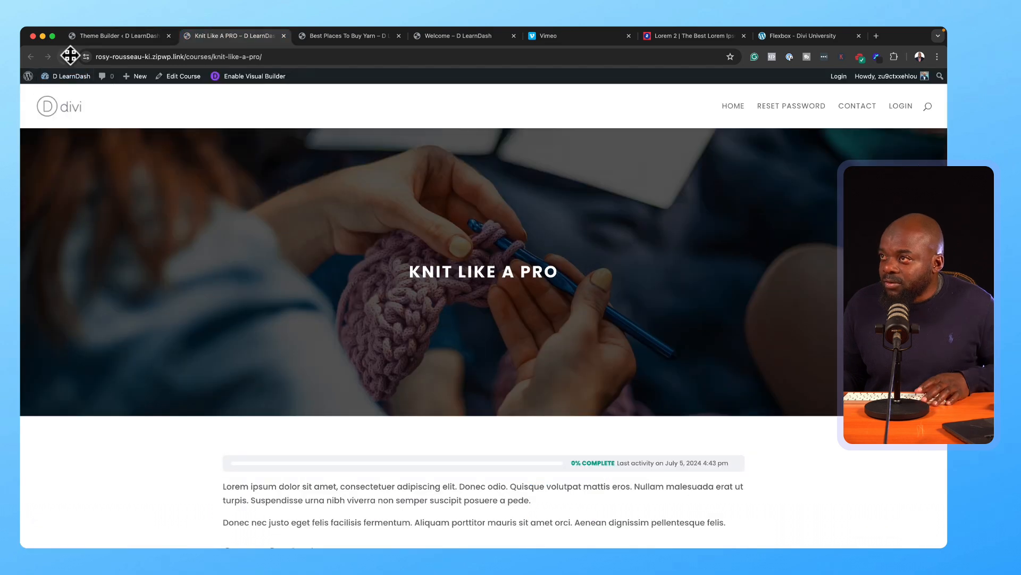
Step: Swap the Course Id line for Post Publish Date with 'Published' before text and M j, Y format
left_click(151, 36)
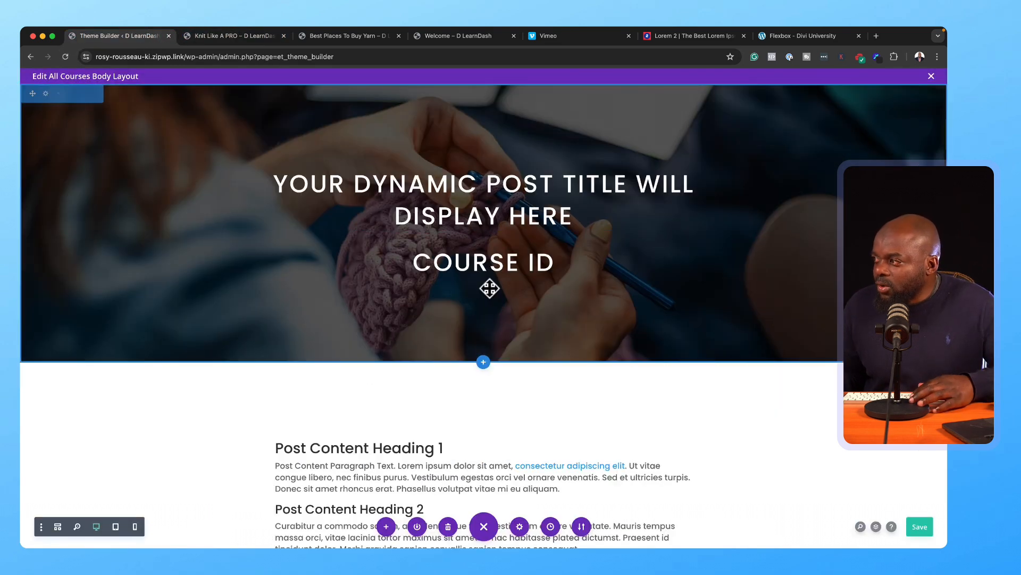
mouse_move(478, 257)
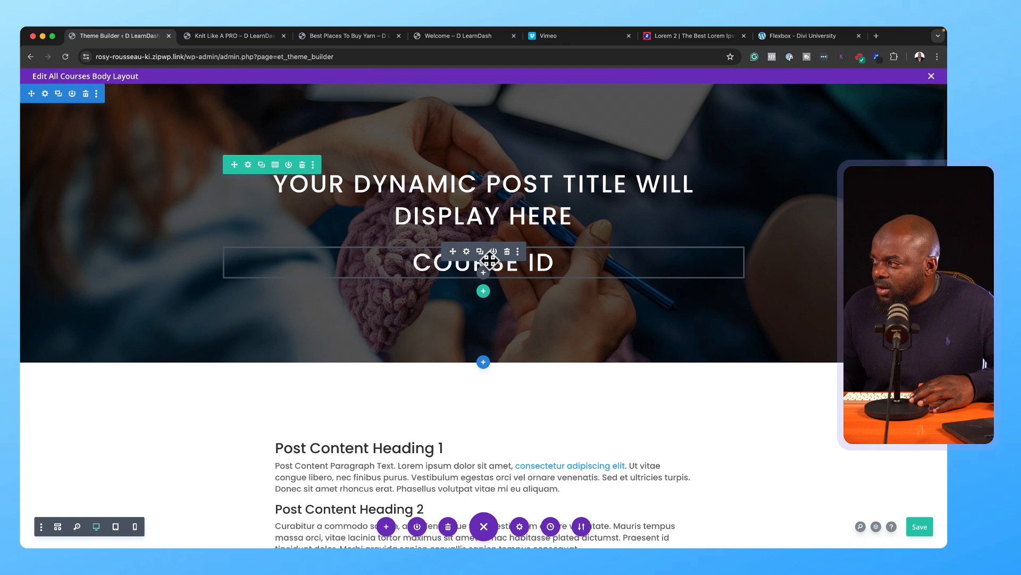
left_click(467, 252)
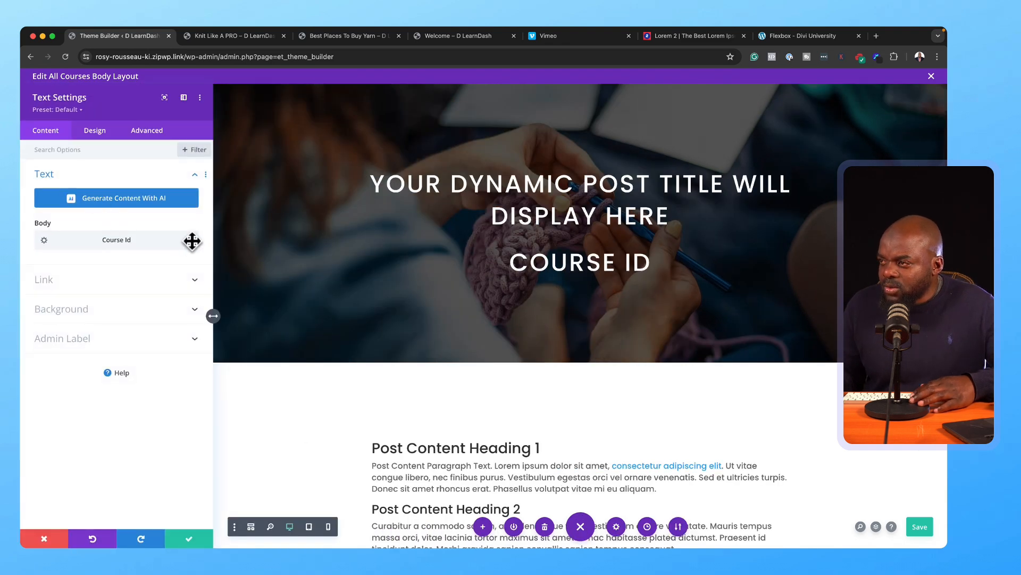
left_click(191, 242)
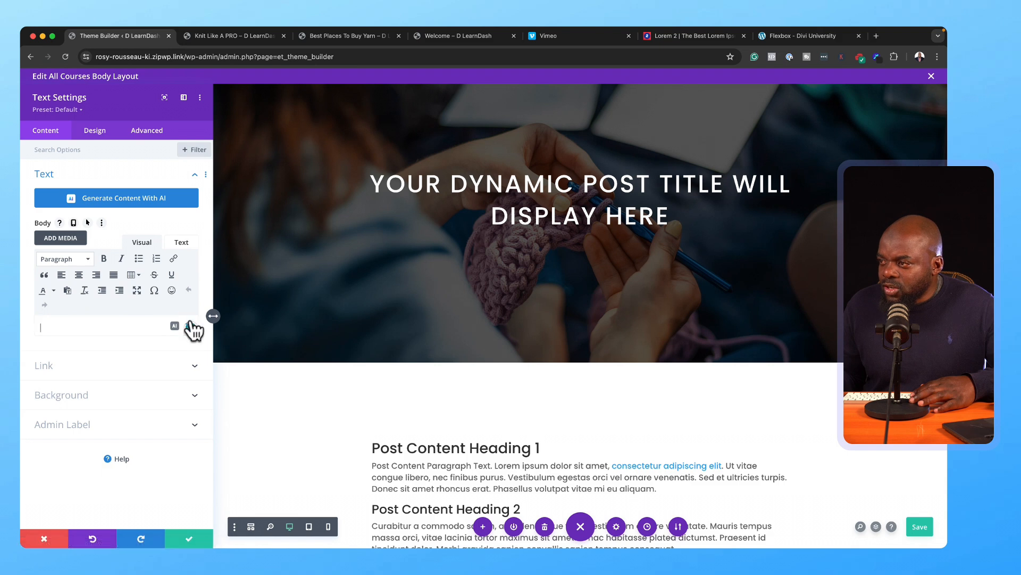
left_click(190, 327)
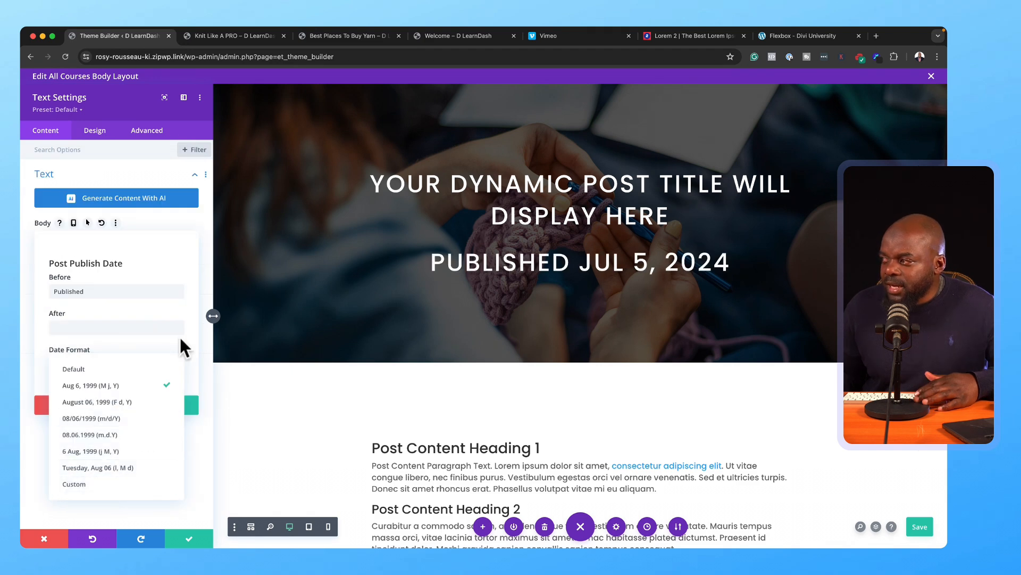
left_click(171, 405)
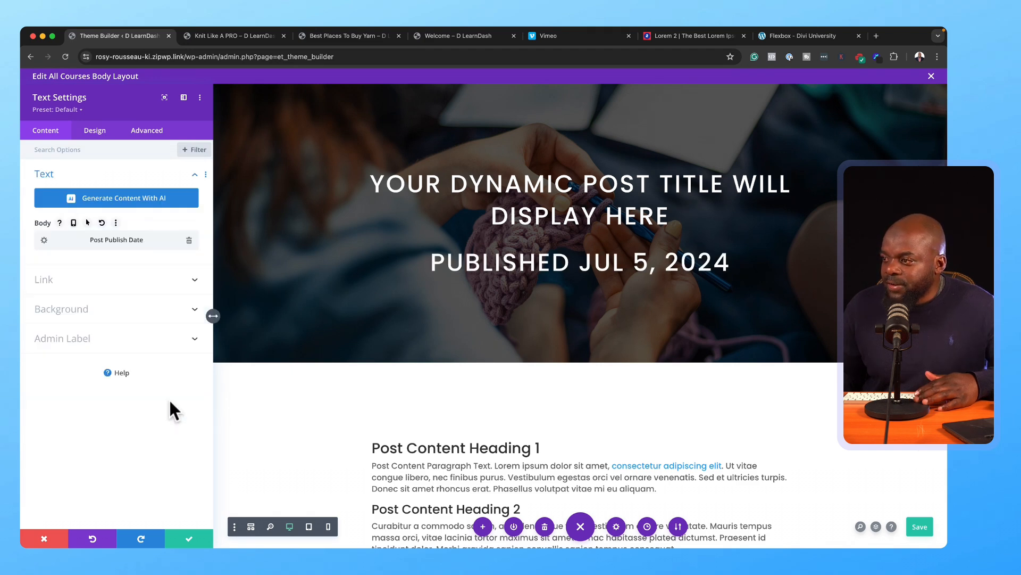
Step: Set the published-date line to 1.2em text size in an orange colour
left_click(101, 130)
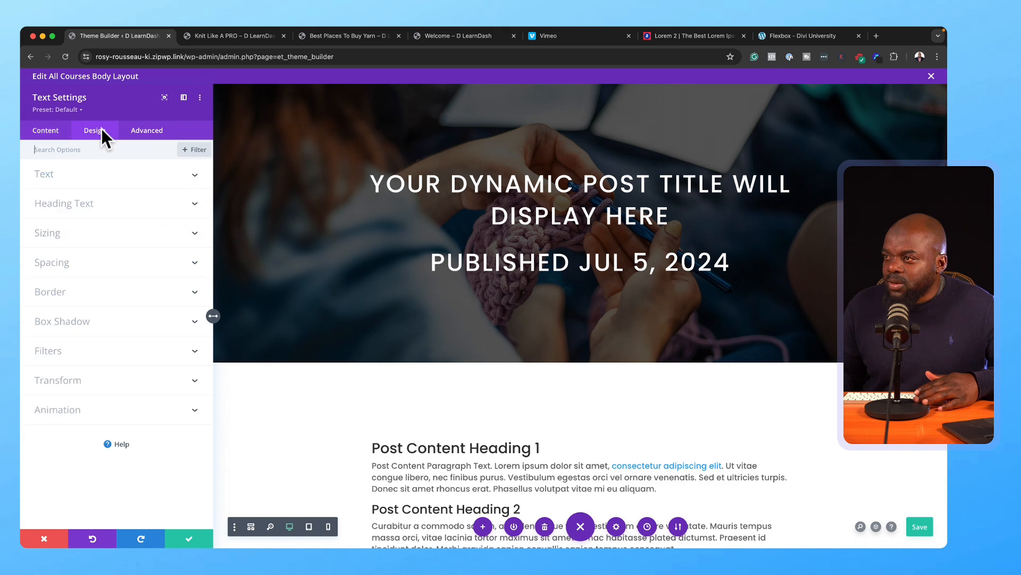
left_click(85, 181)
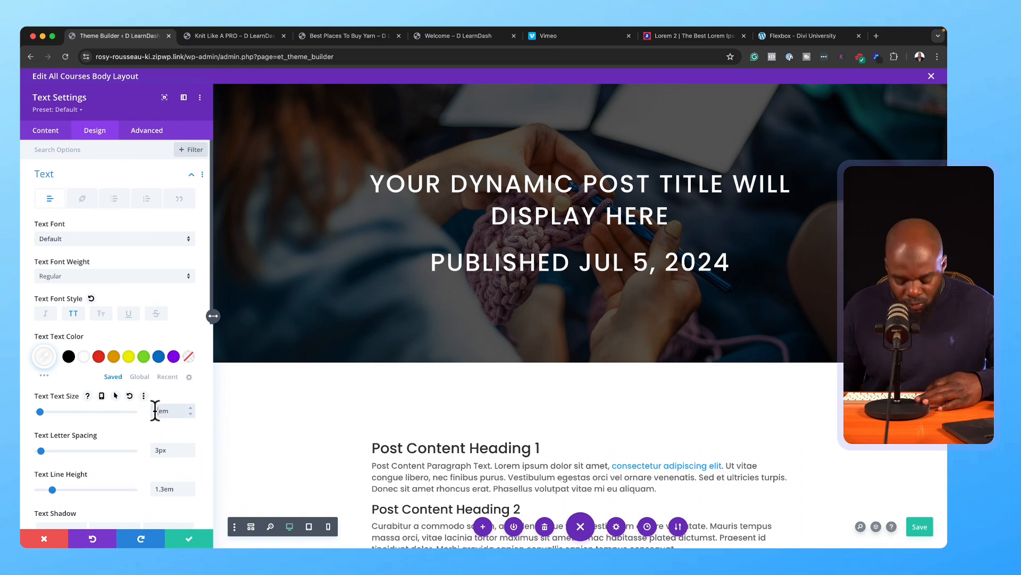
type("1.2")
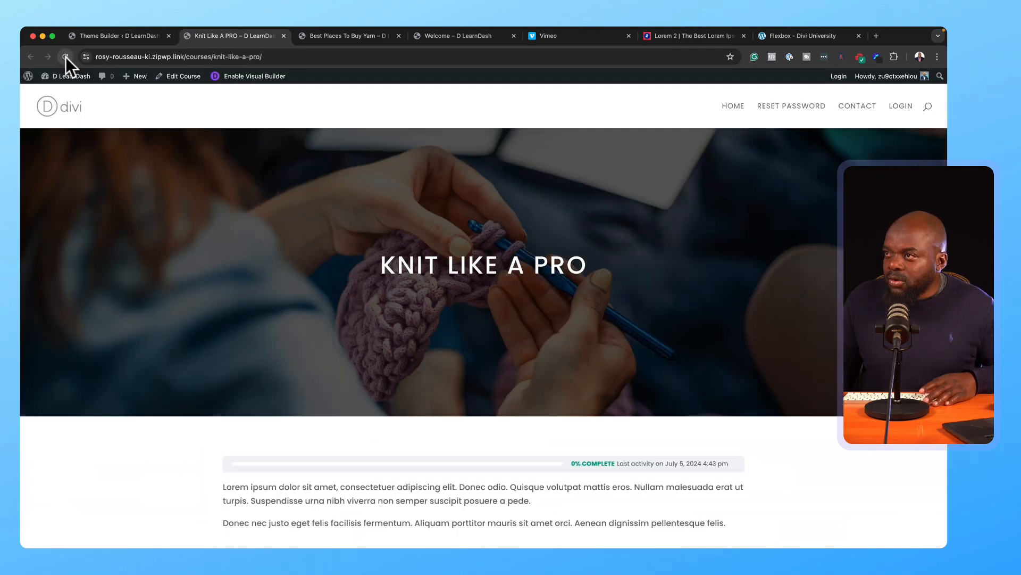
left_click(66, 54)
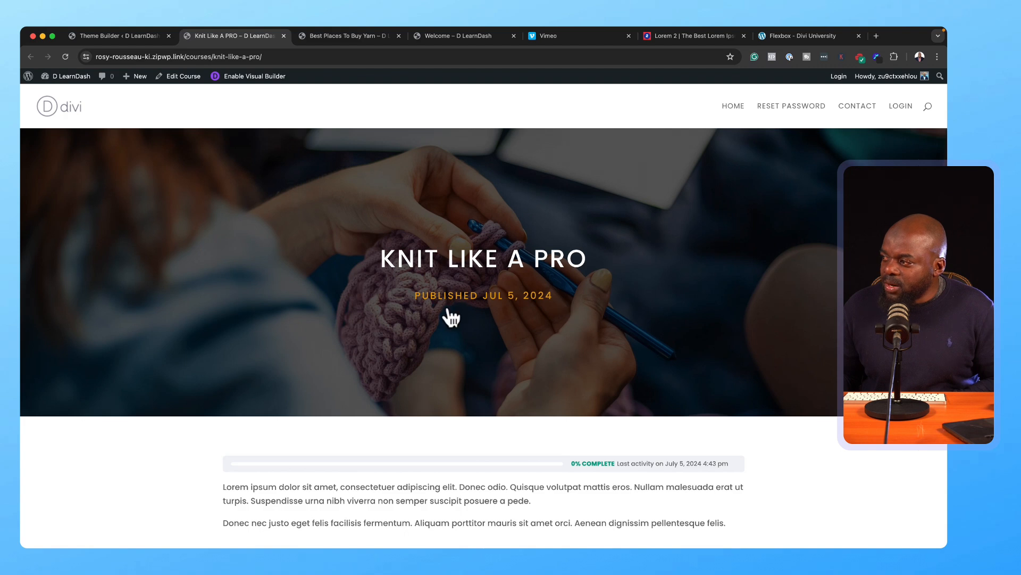
Step: Scroll to Course Content on Knit Like A PRO and open the Welcome lesson
scroll(258, 423, "down", 7)
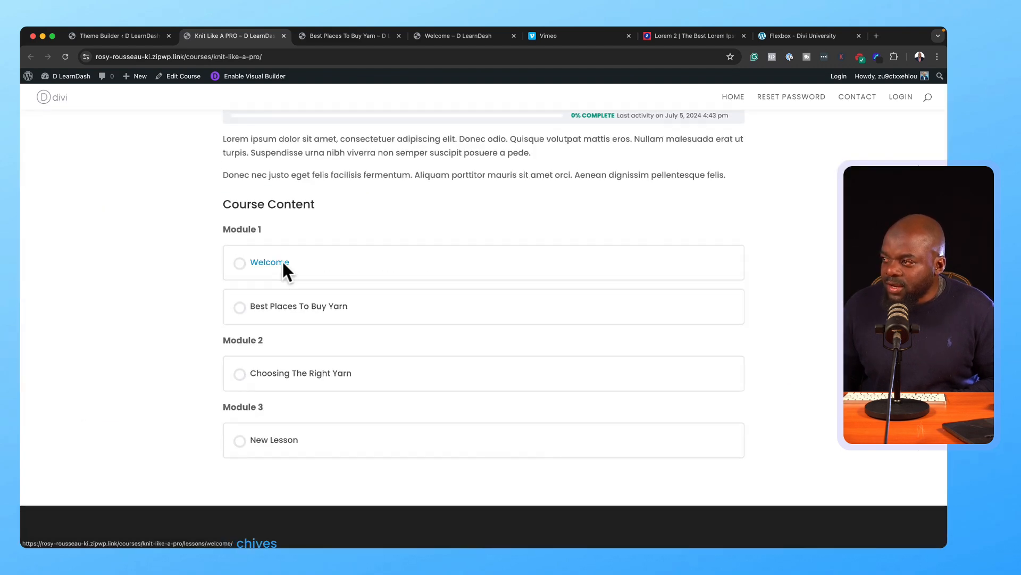
left_click(283, 262)
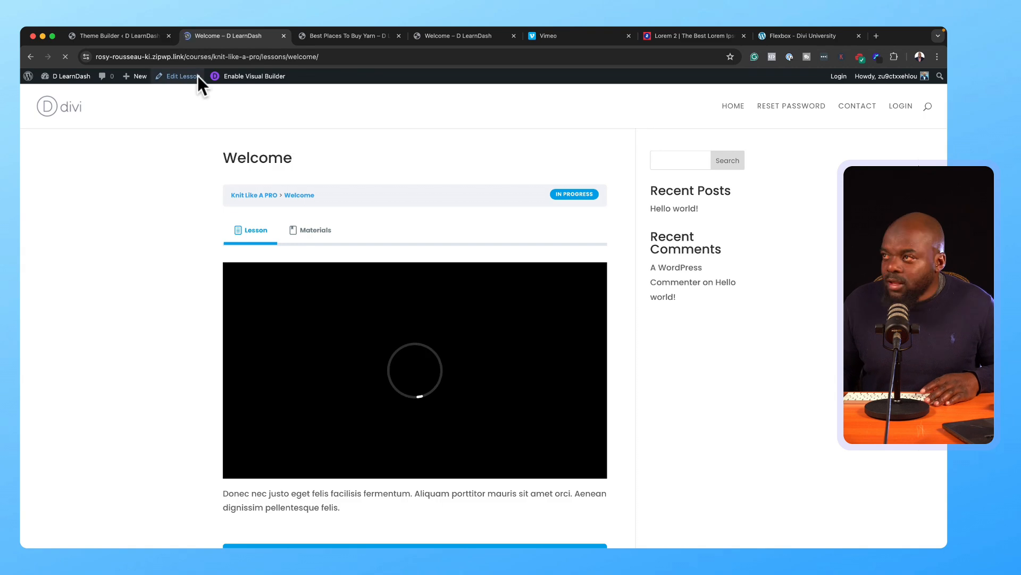
Step: In LearnDash general settings, turn on Focus Mode with Wide (1180px) content width
left_click(145, 37)
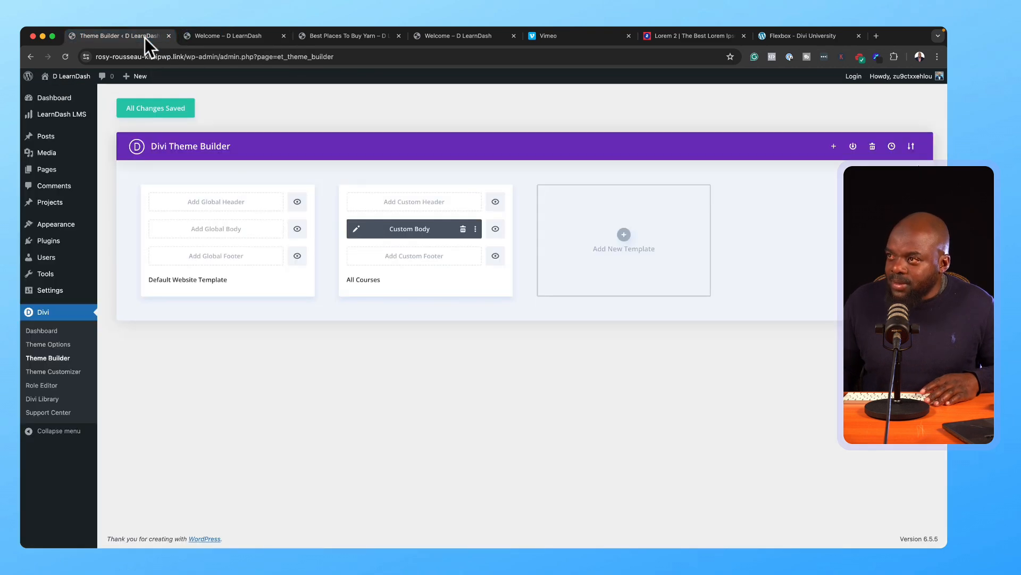
mouse_move(75, 116)
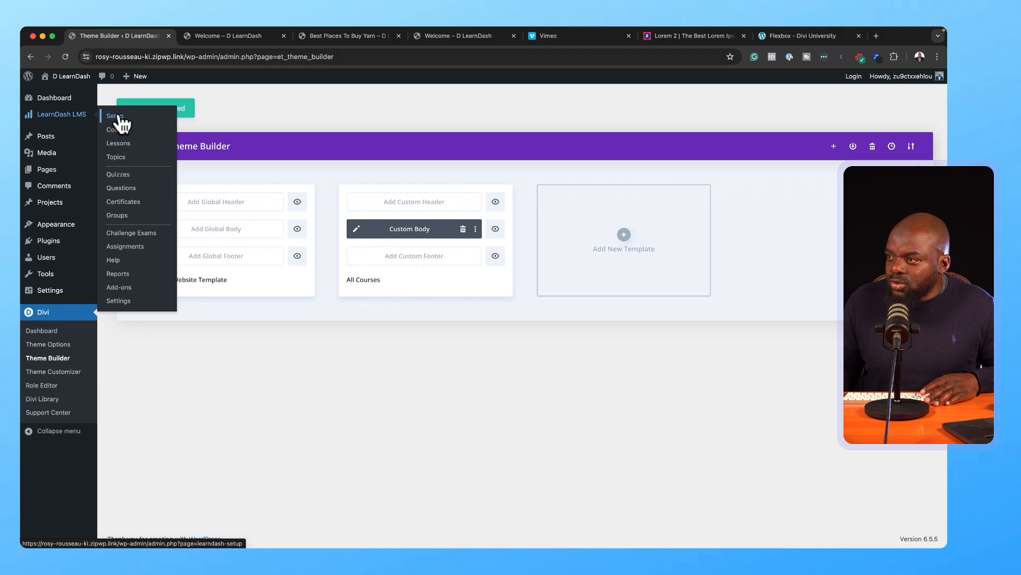
left_click(120, 301)
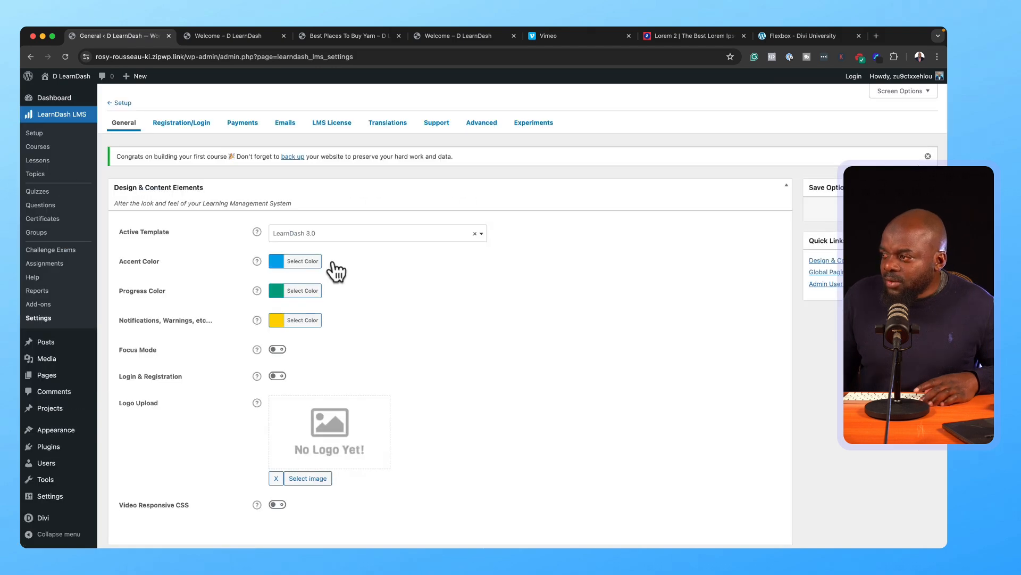
scroll(335, 314, "down", 2)
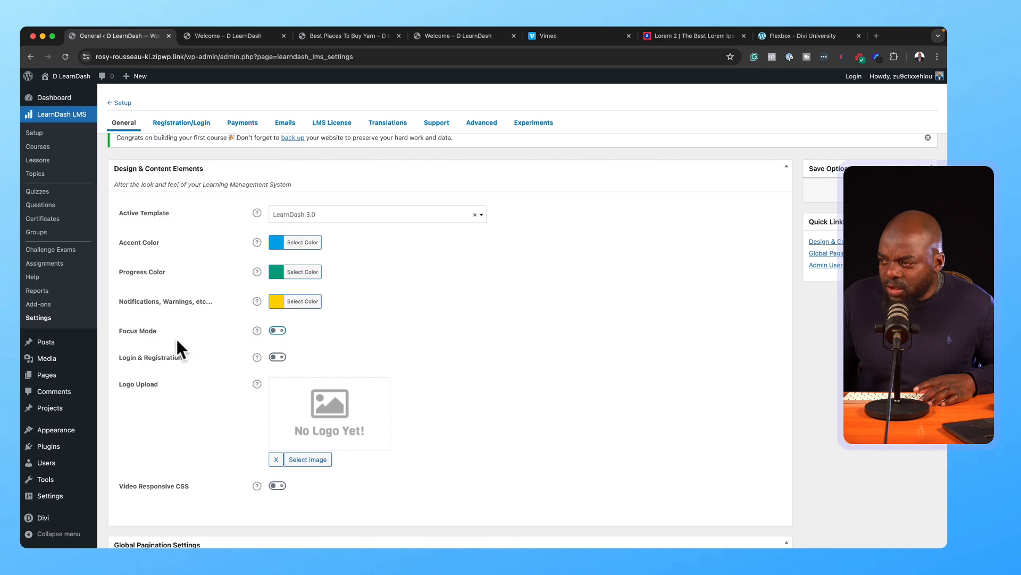
left_click(278, 331)
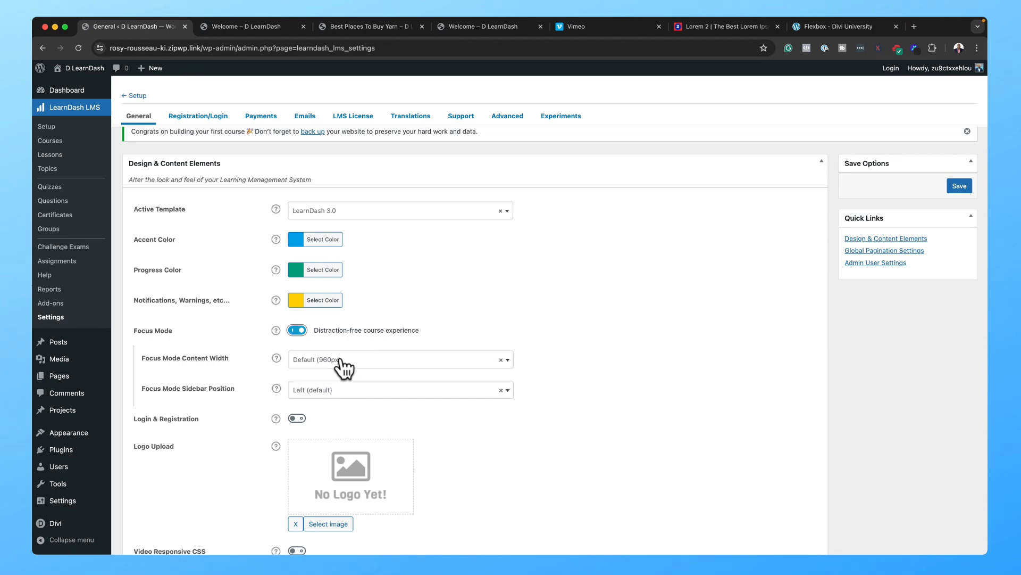
left_click(341, 359)
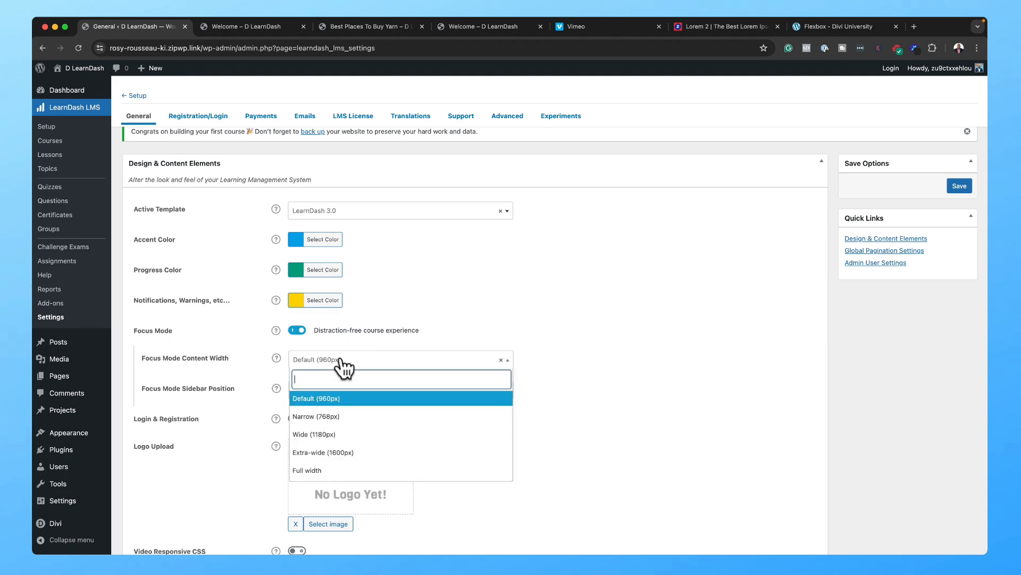
left_click(373, 435)
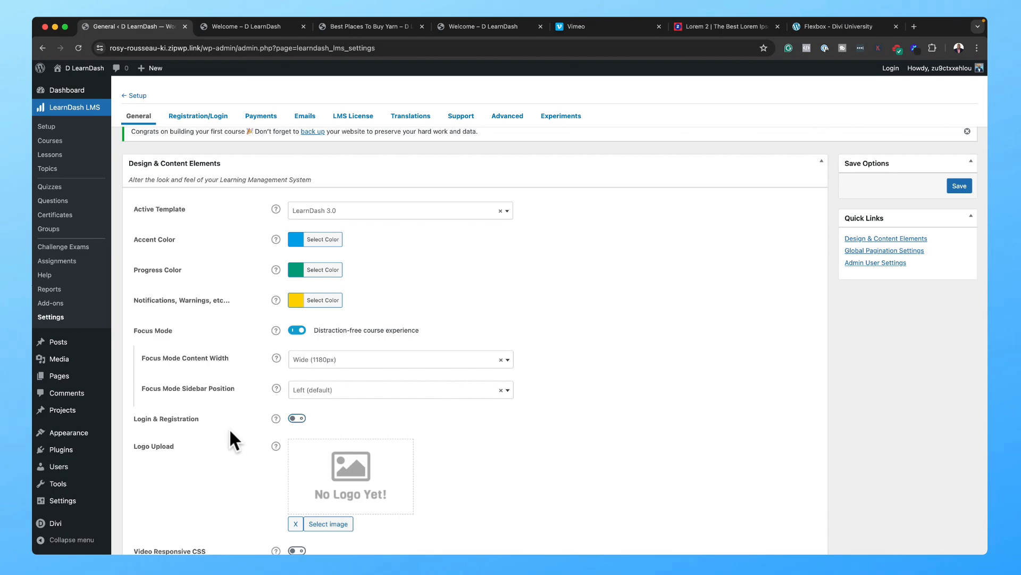
Step: Enable custom Login & Registration and Video Responsive CSS, then save the settings
scroll(232, 426, "down", 2)
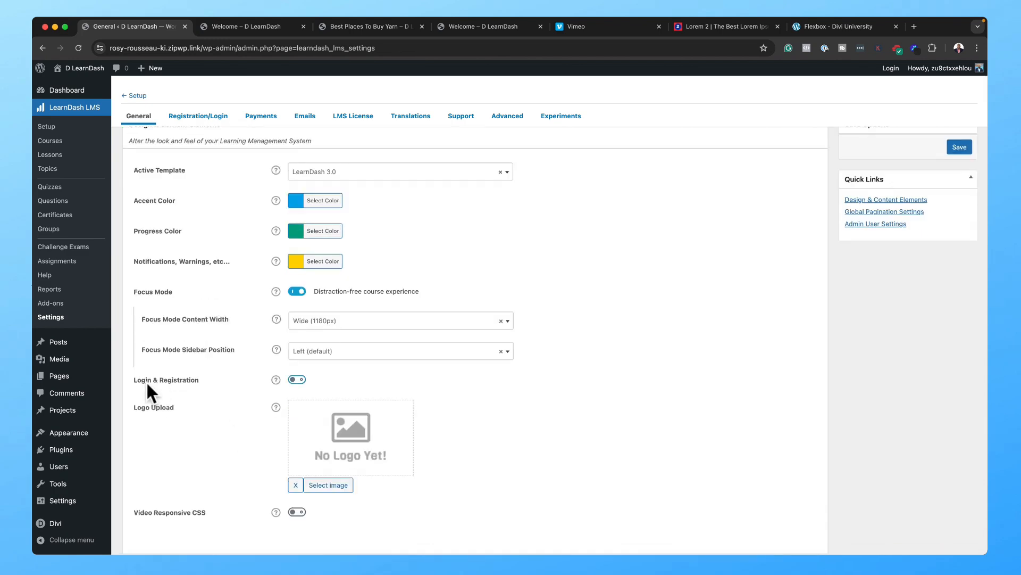
left_click(298, 380)
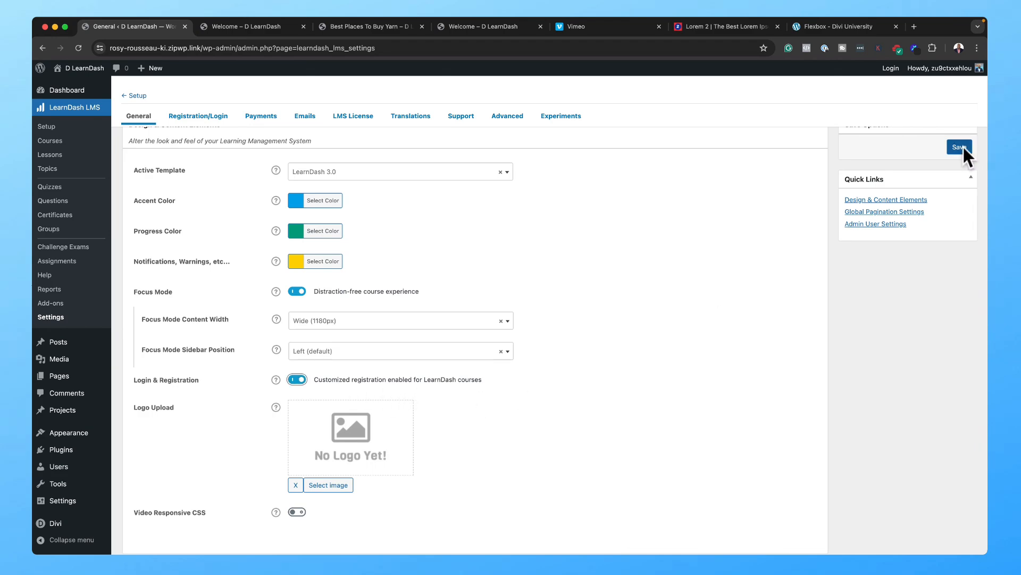
scroll(566, 334, "down", 2)
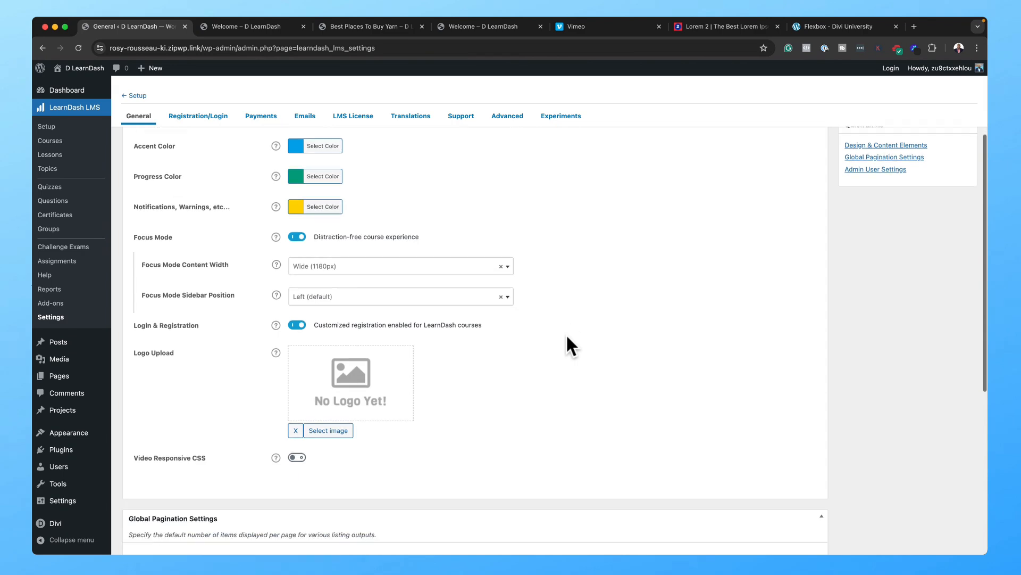
scroll(566, 346, "down", 2)
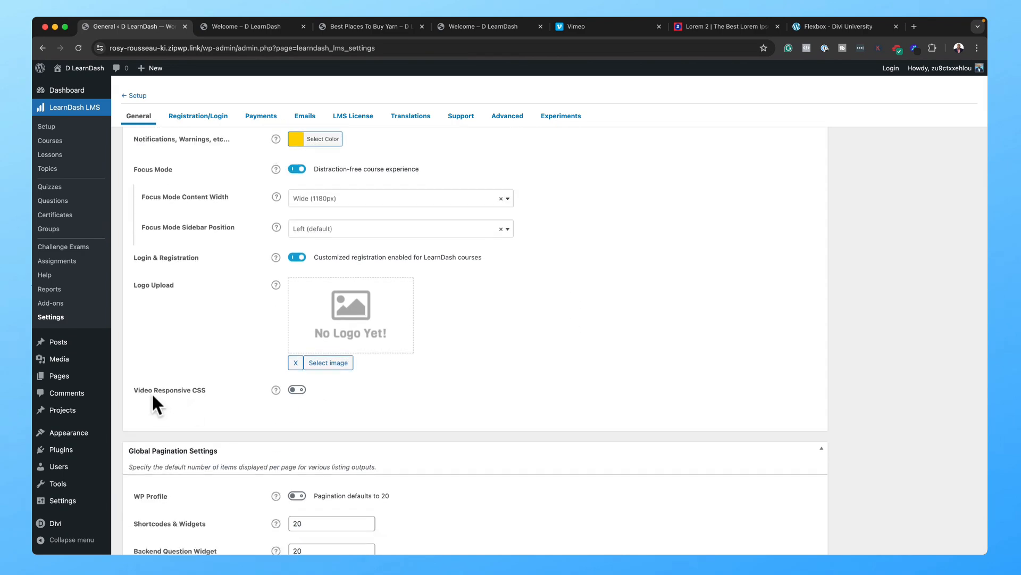
left_click(276, 390)
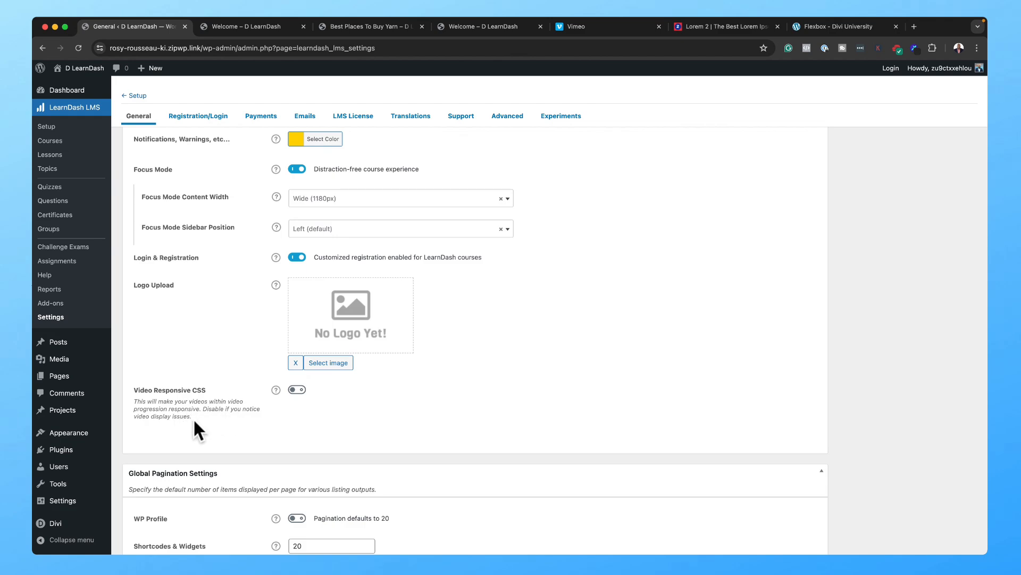
left_click(298, 389)
scroll(420, 373, "down", 1)
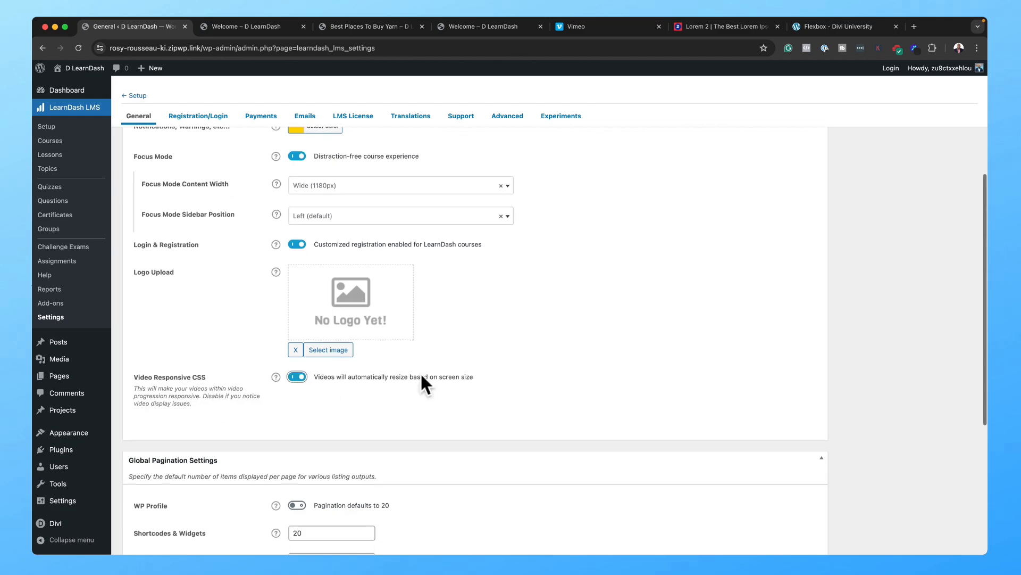
scroll(425, 372, "up", 5)
left_click(960, 234)
Step: Reload the Welcome lesson in Focus Mode, view Materials then Lesson, and collapse the course sidebar
left_click(269, 28)
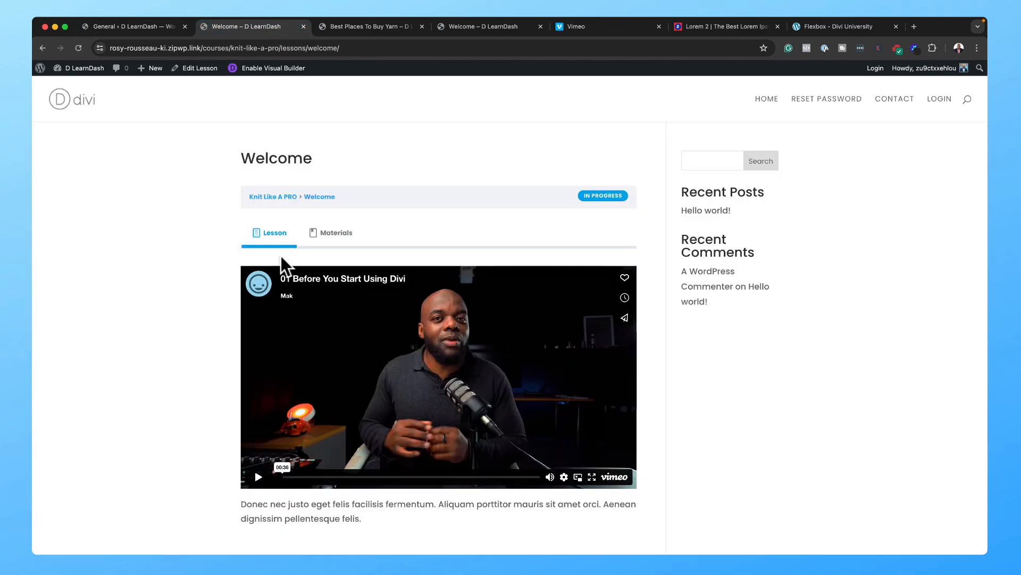
mouse_move(82, 67)
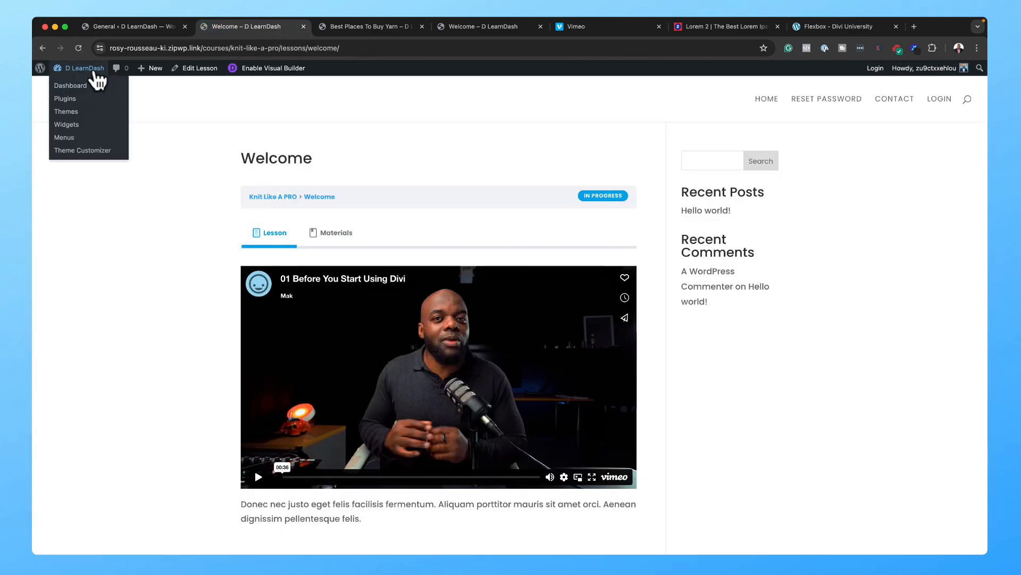
left_click(78, 48)
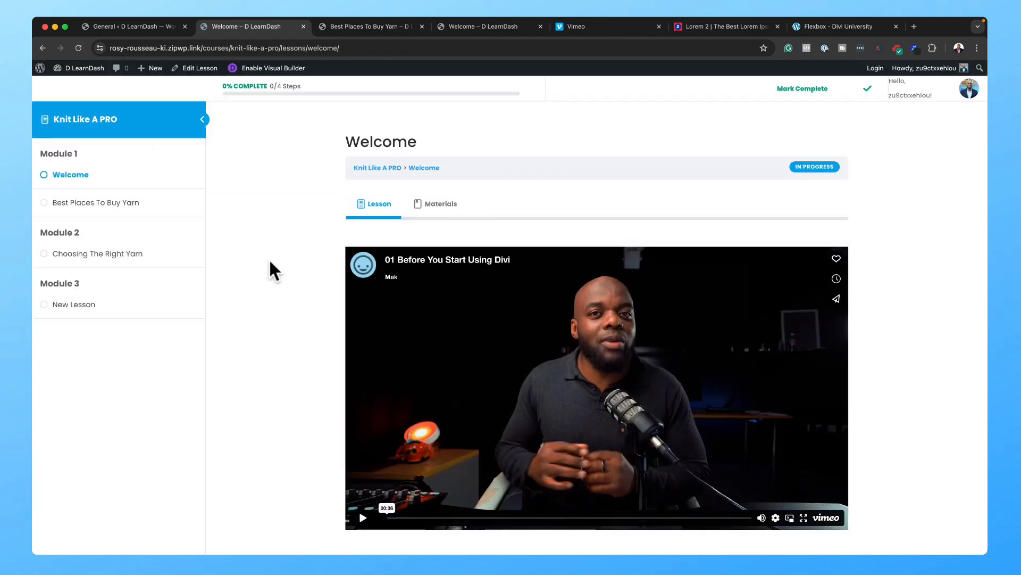
left_click(453, 205)
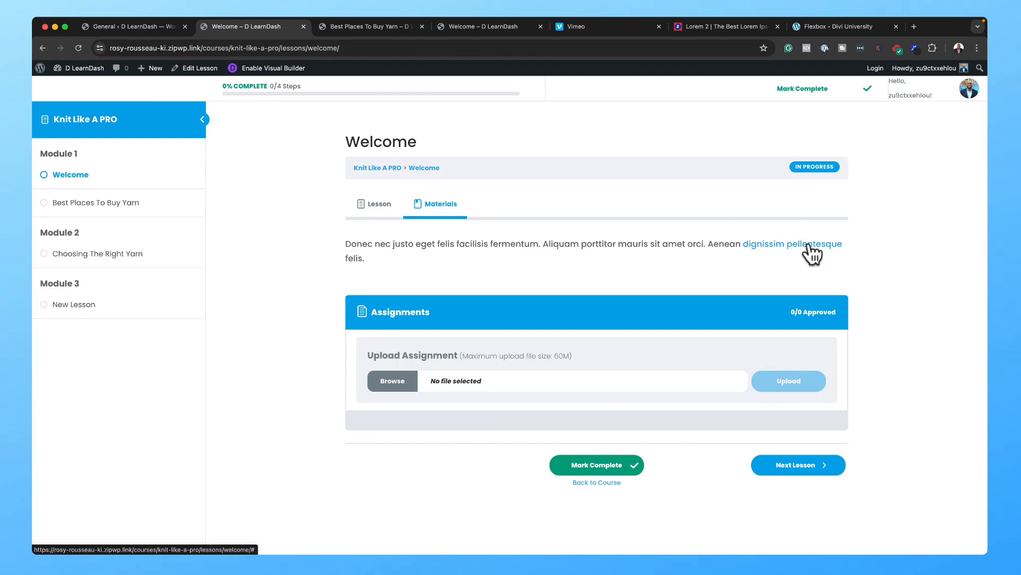
left_click(382, 203)
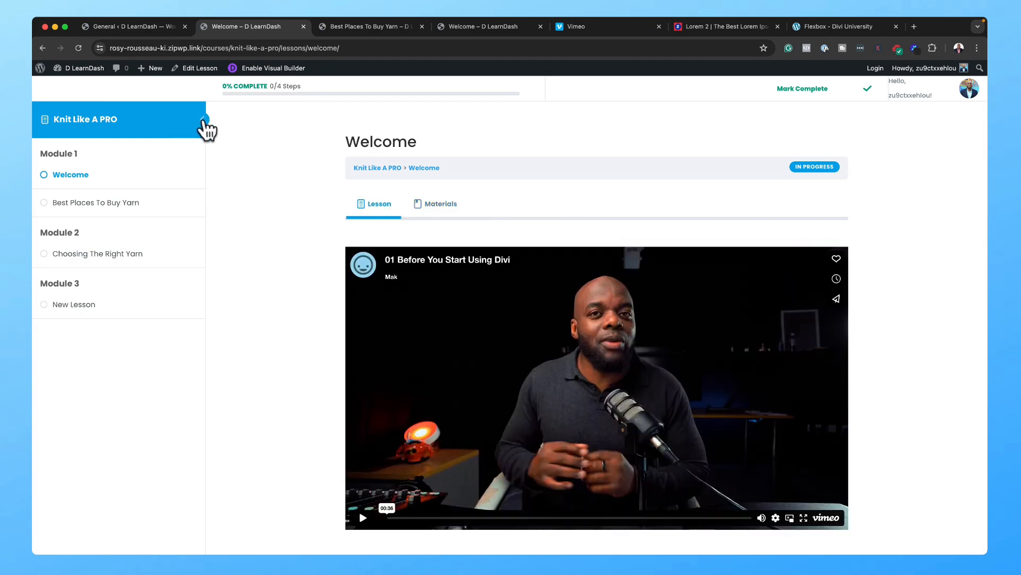
left_click(203, 119)
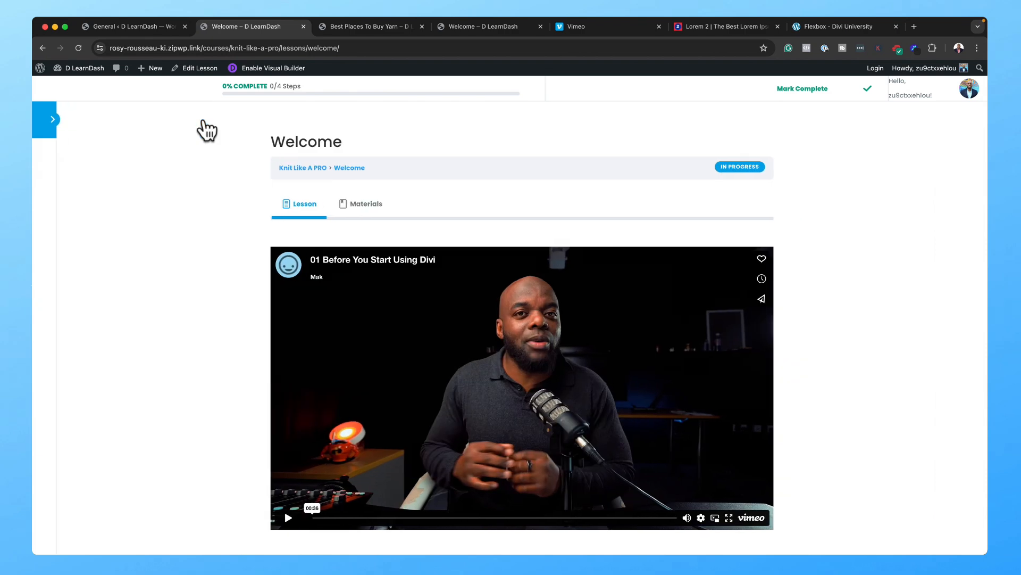
scroll(819, 414, "down", 1)
Step: Go back to the LearnDash general settings page showing Settings saved
scroll(822, 422, "down", 2)
scroll(822, 422, "up", 2)
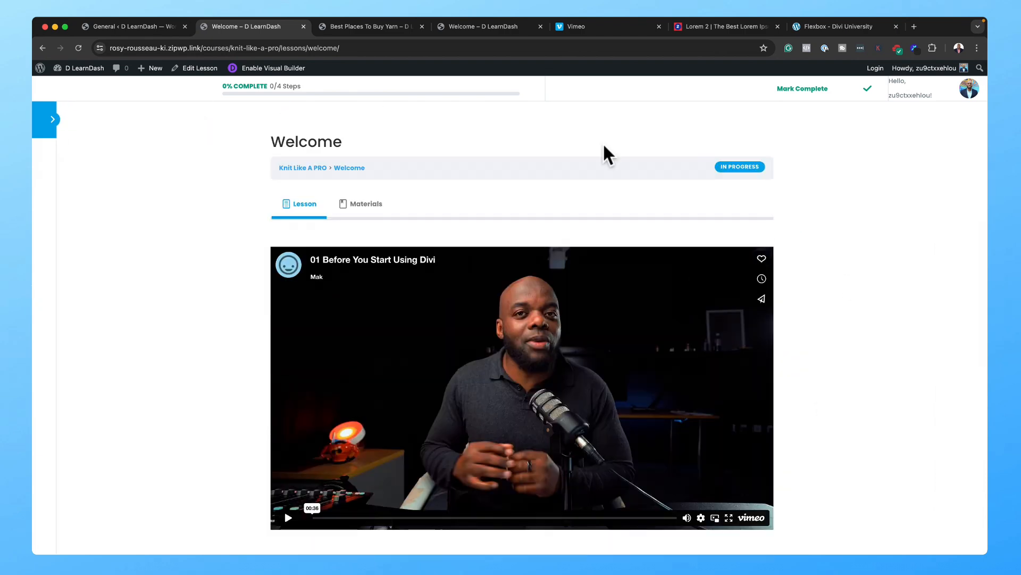
left_click(128, 26)
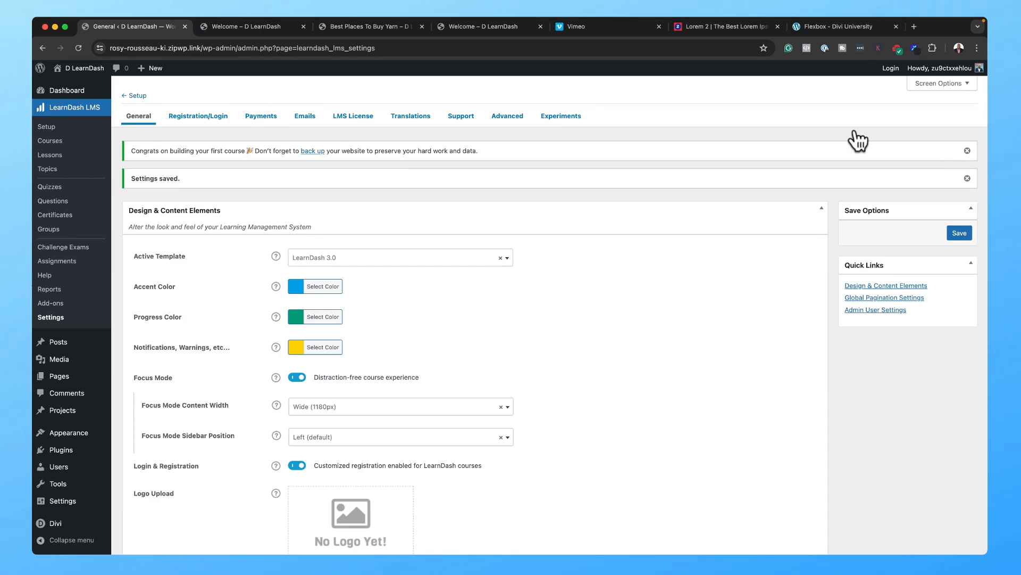
Step: Set the LearnDash Registration/Login page to the Login page and save
left_click(211, 117)
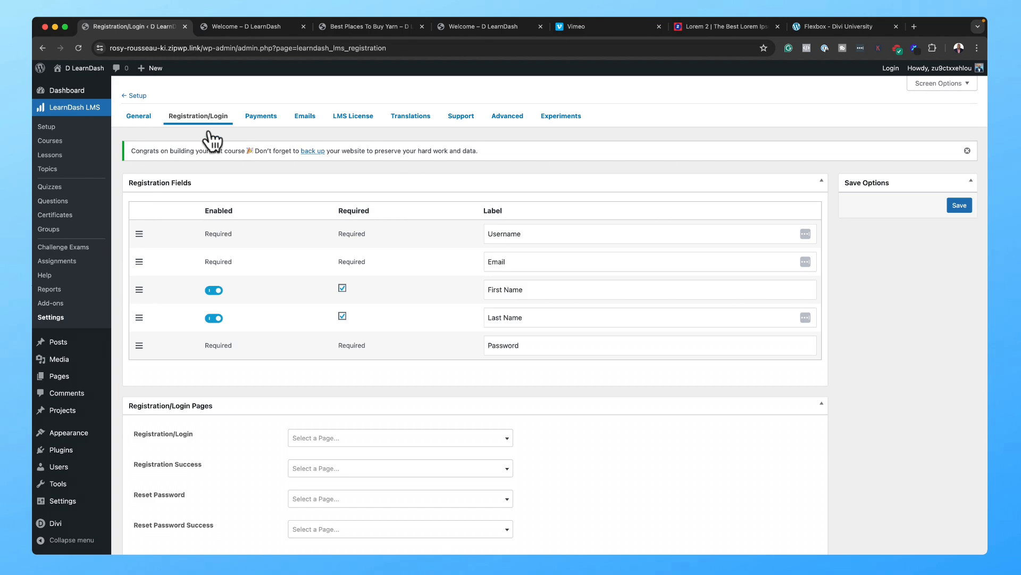
scroll(375, 346, "down", 2)
left_click(342, 392)
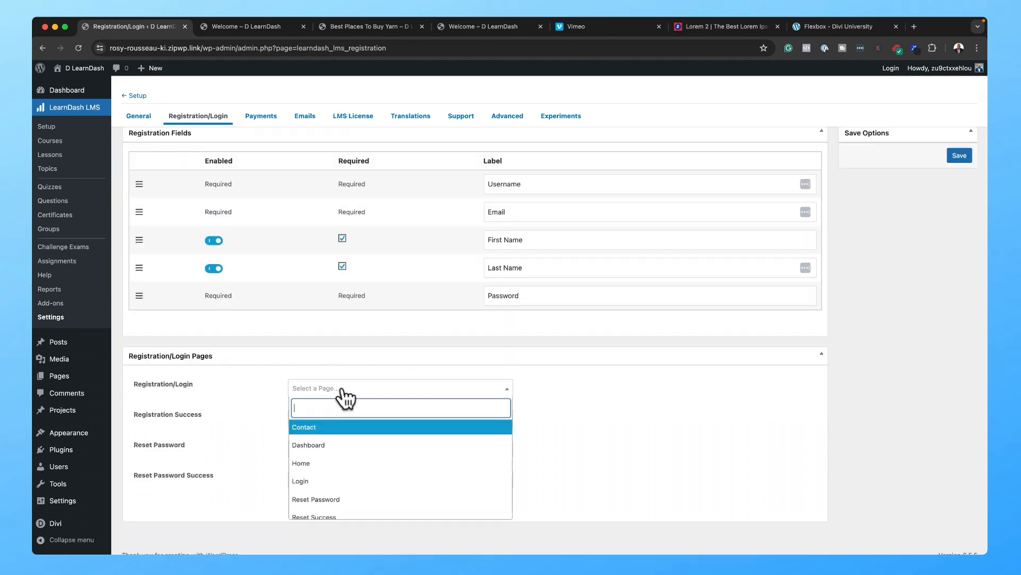
left_click(376, 479)
left_click(957, 157)
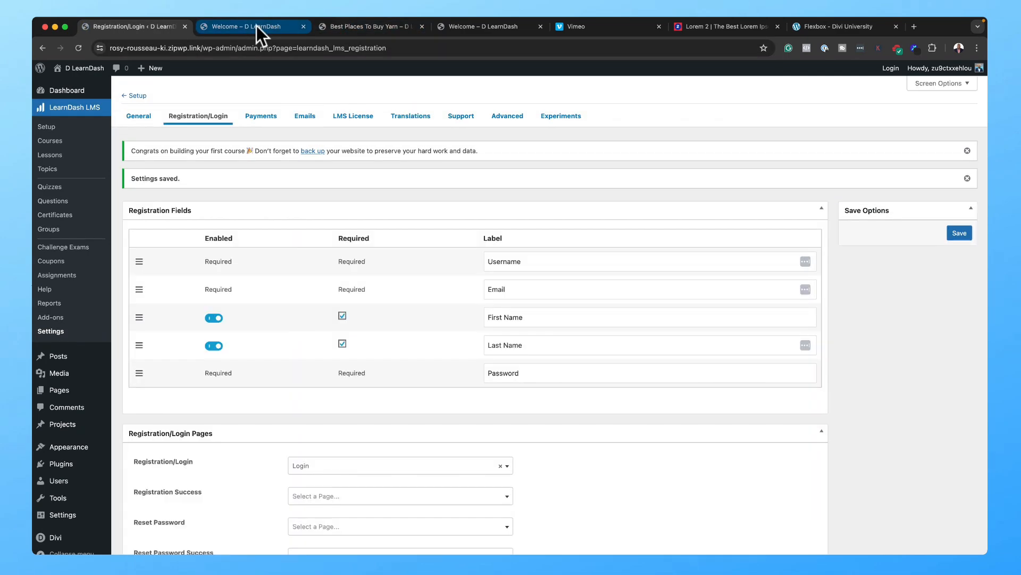
left_click(257, 26)
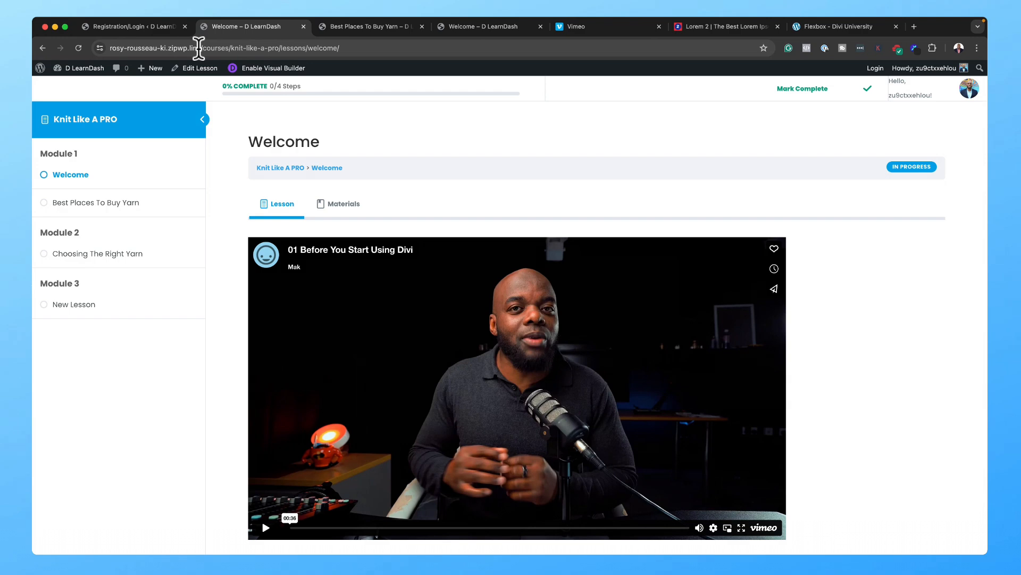
Step: Open the site in an incognito window, view its Login page logged out, then close it
left_click_drag(202, 48, 94, 47)
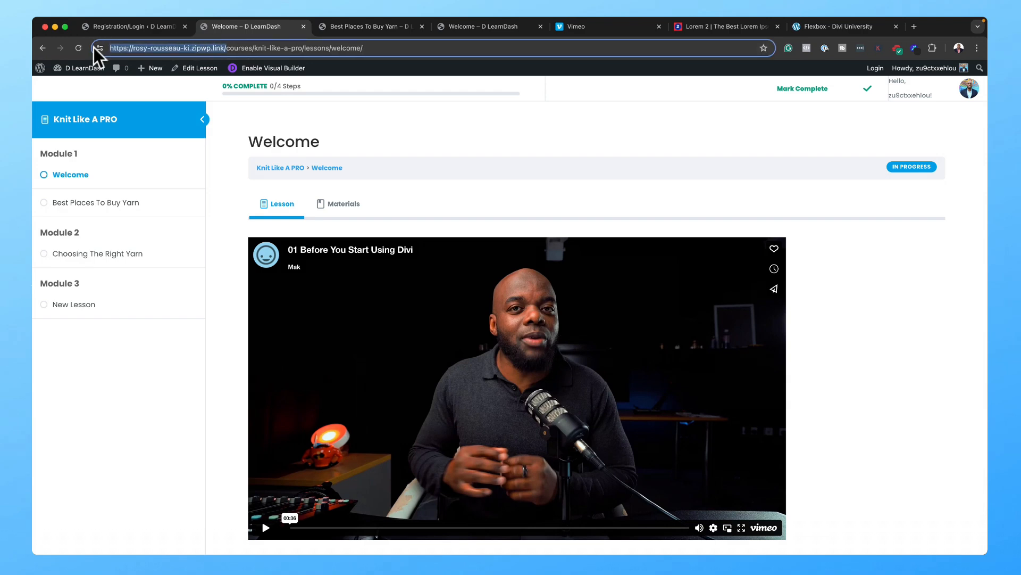
mouse_move(147, 16)
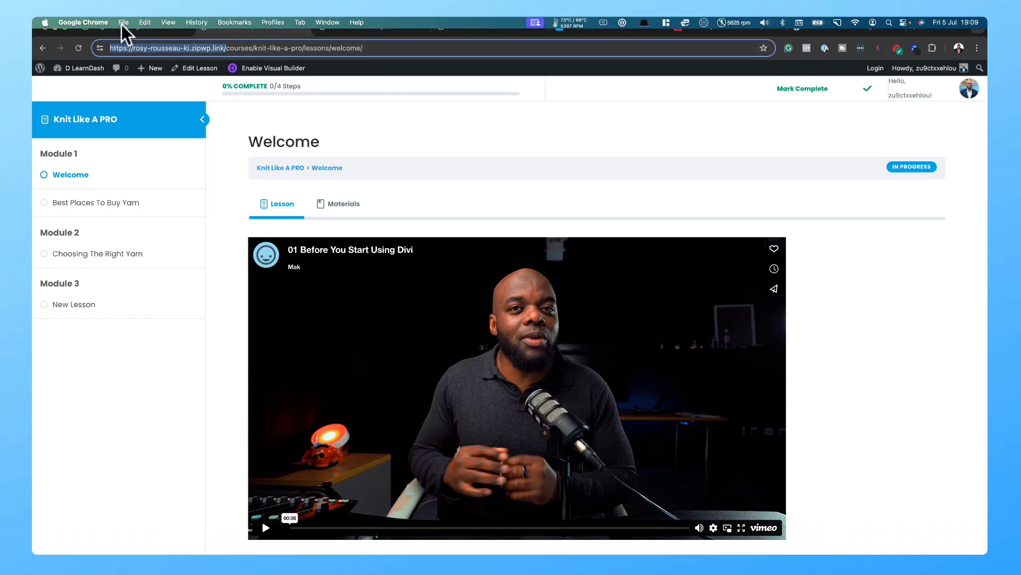
left_click(122, 24)
left_click(134, 57)
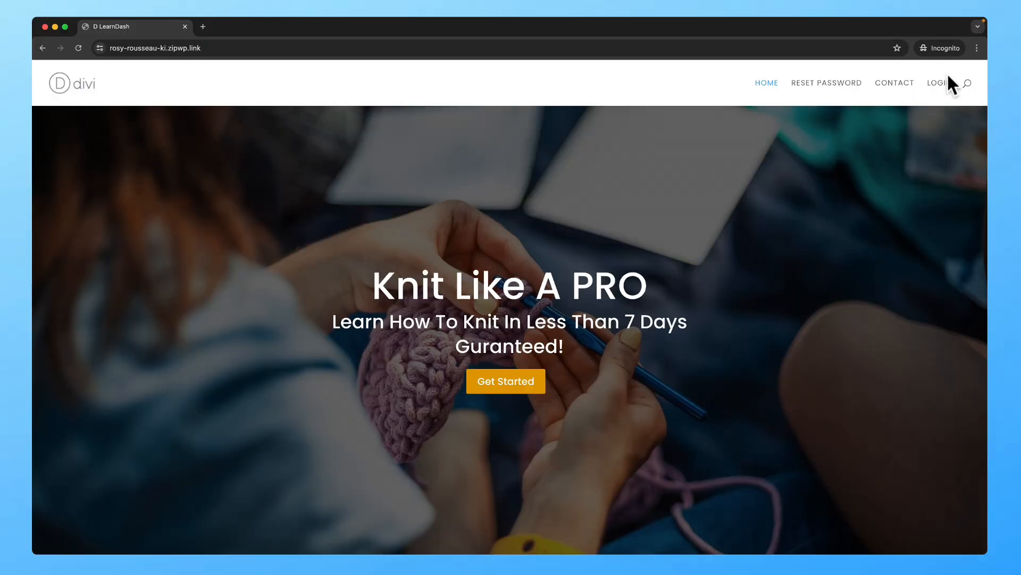
left_click(947, 88)
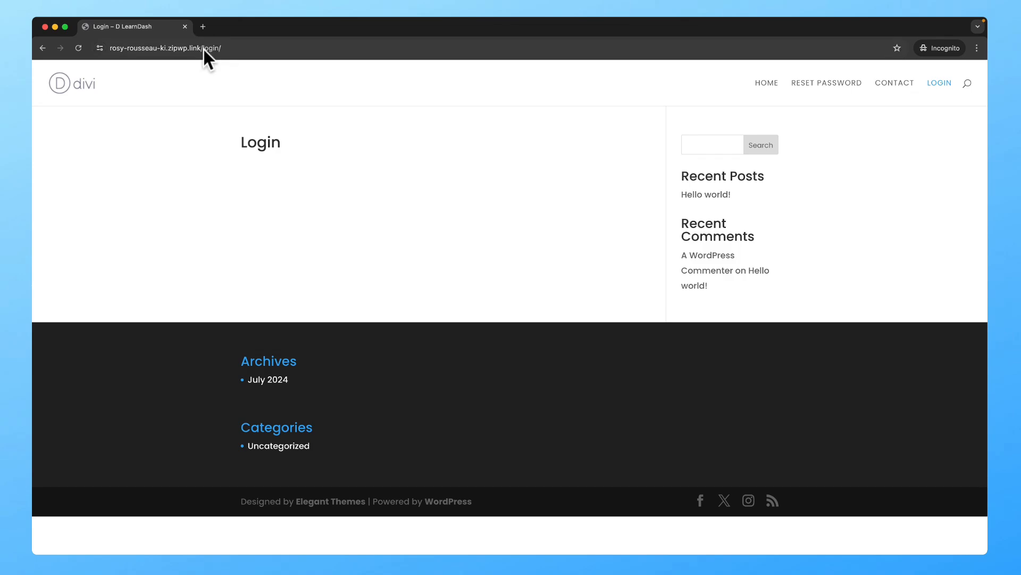
left_click(186, 26)
Step: From the All Pages list, open the Login page with 'Edit With Divi'
left_click(168, 26)
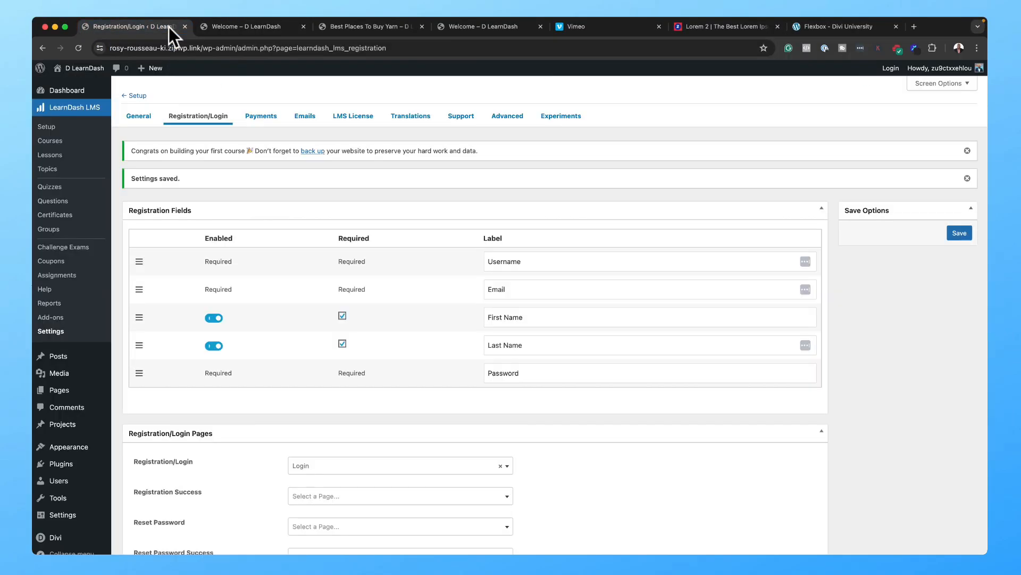
mouse_move(84, 395)
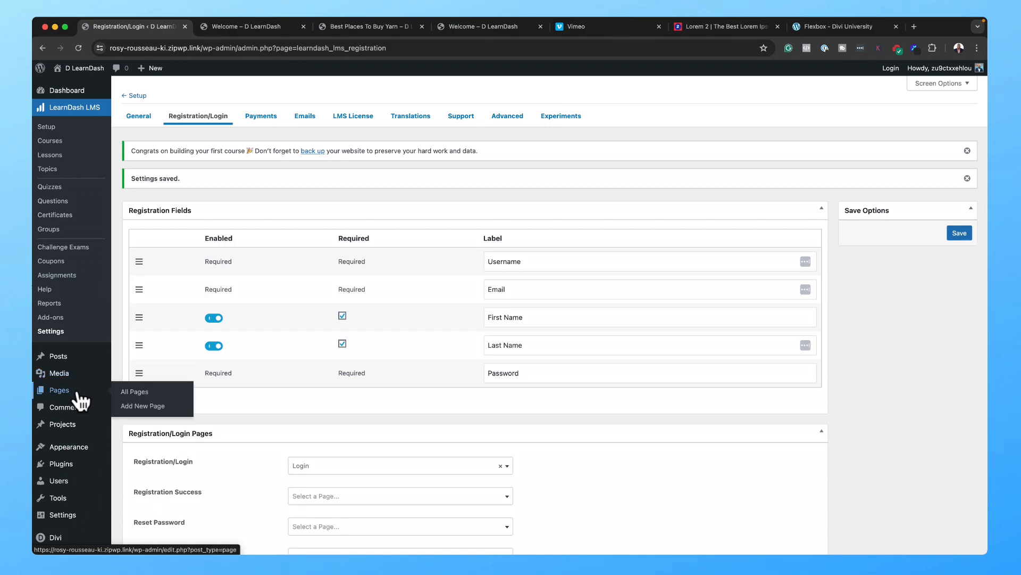
left_click(135, 394)
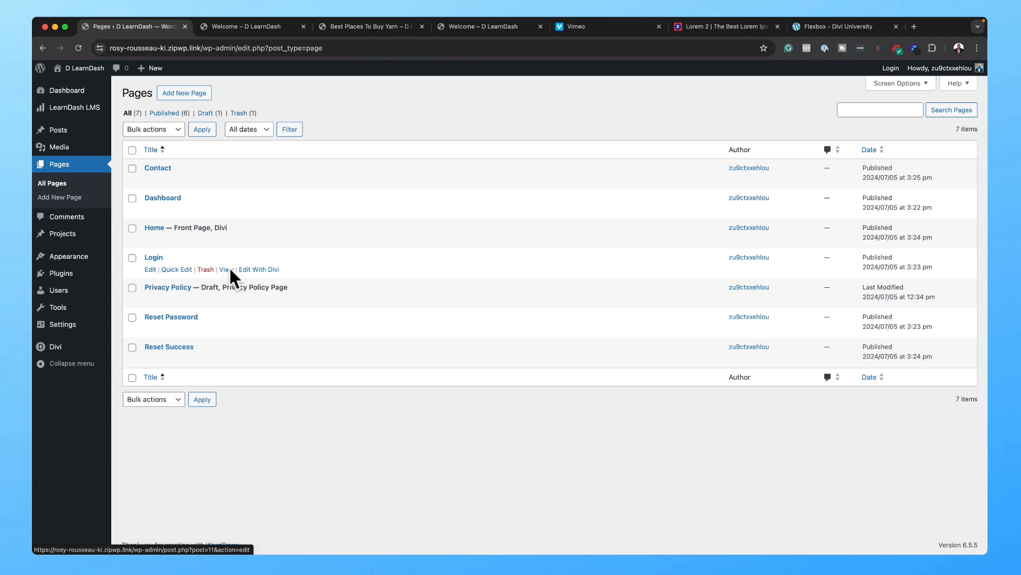
left_click(250, 268)
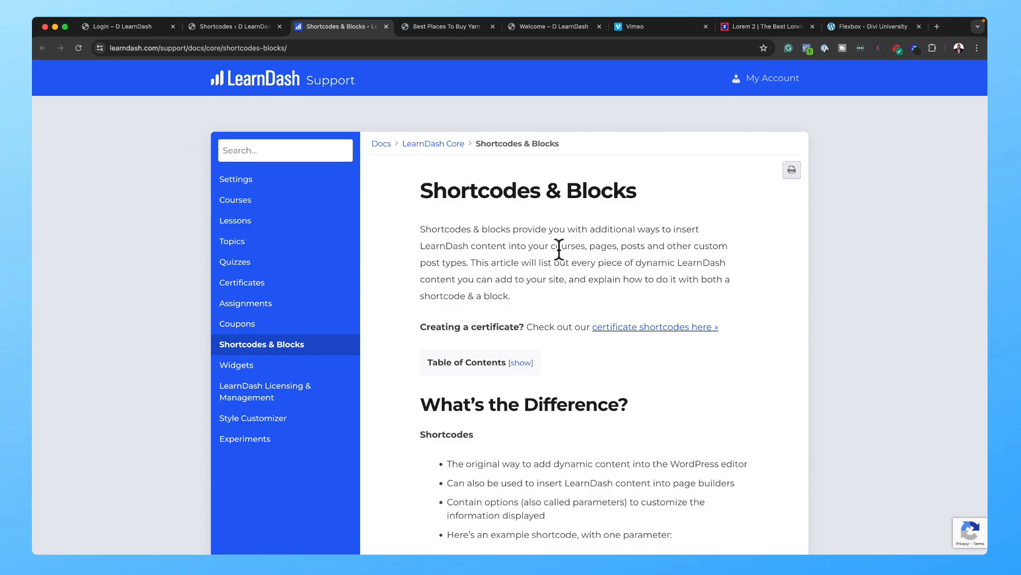
Step: Find [learndash_login] in the Shortcodes & Blocks doc and save it in the Divi text module
scroll(559, 248, "down", 5)
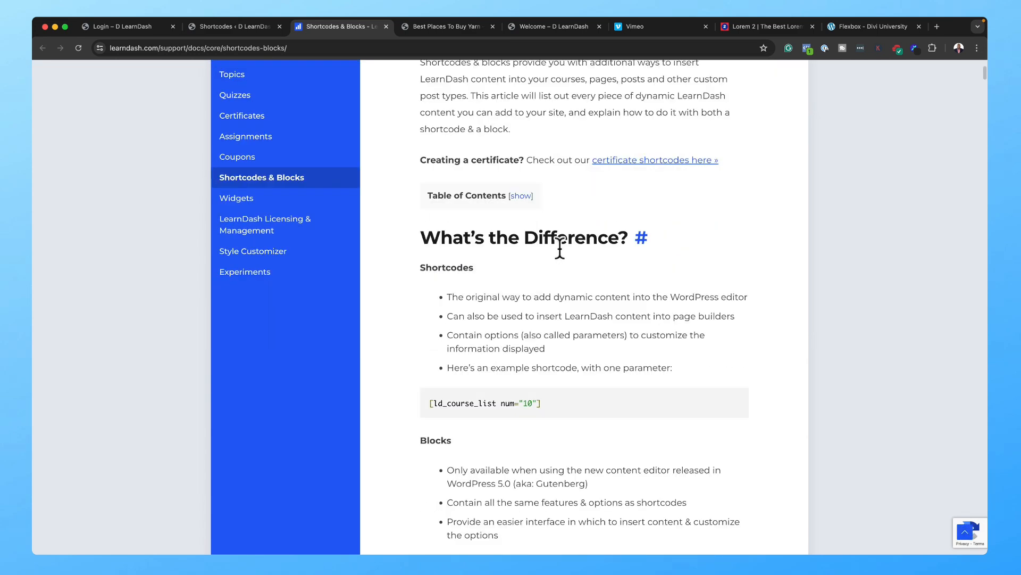
scroll(560, 248, "down", 8)
scroll(562, 247, "down", 11)
scroll(562, 242, "down", 20)
scroll(564, 248, "down", 18)
scroll(563, 241, "down", 4)
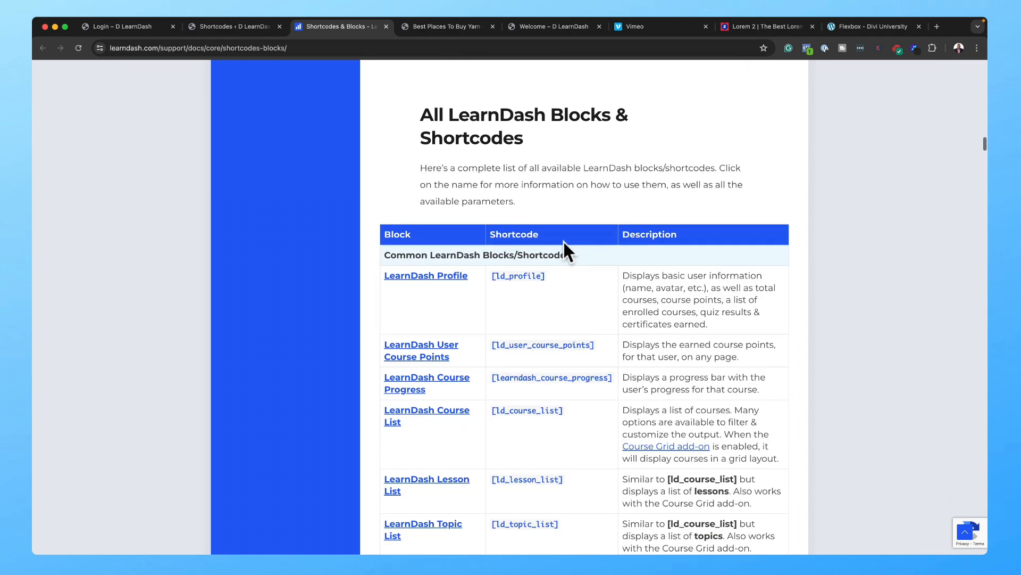
scroll(563, 240, "down", 1)
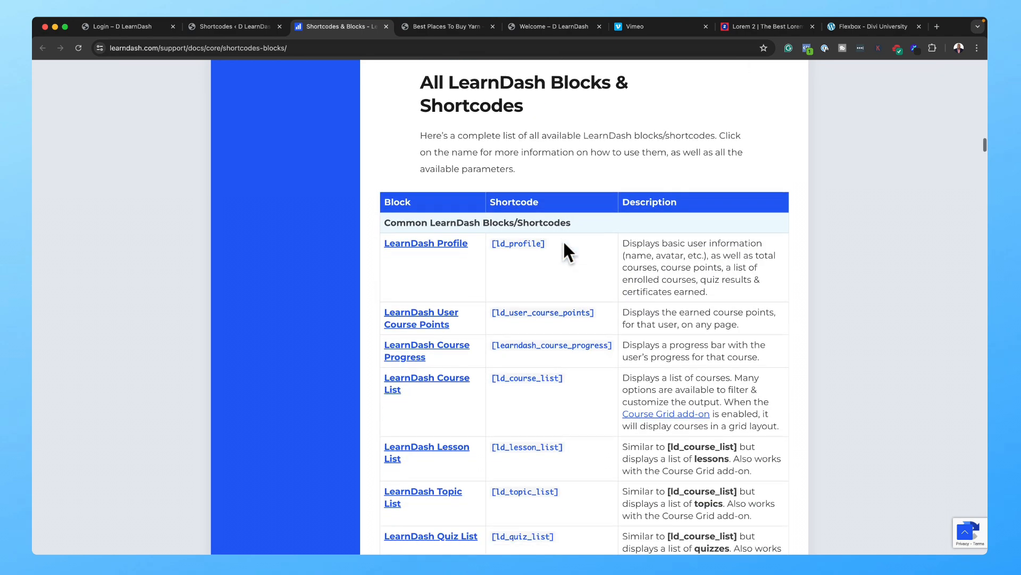
scroll(563, 240, "down", 2)
scroll(563, 240, "down", 12)
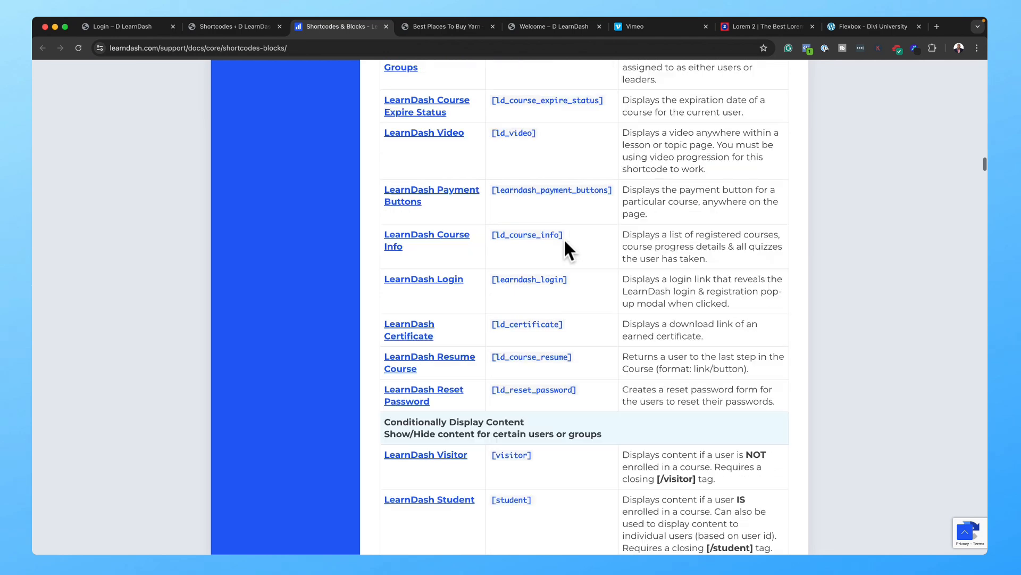
key("super+f")
type("log")
left_click_drag(572, 309, 492, 310)
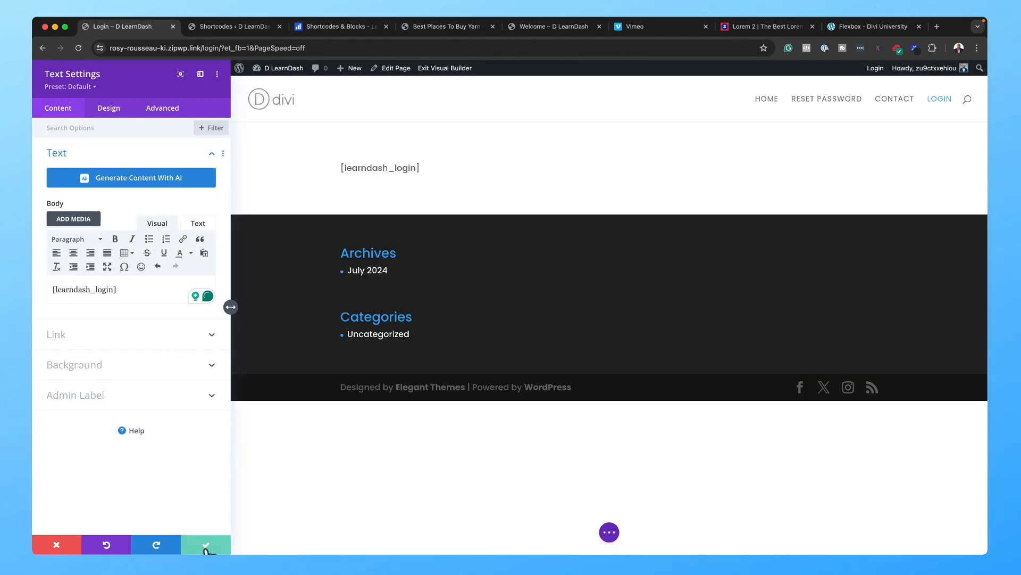
left_click(207, 545)
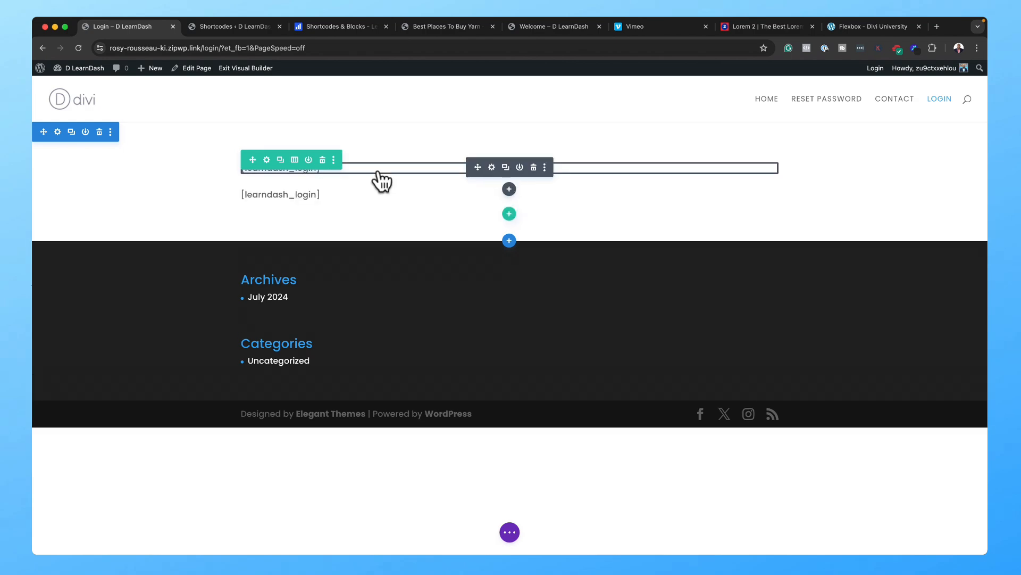
Step: Add bold 'Login Below' text to the first text module and save it
left_click(491, 168)
type("Login Below")
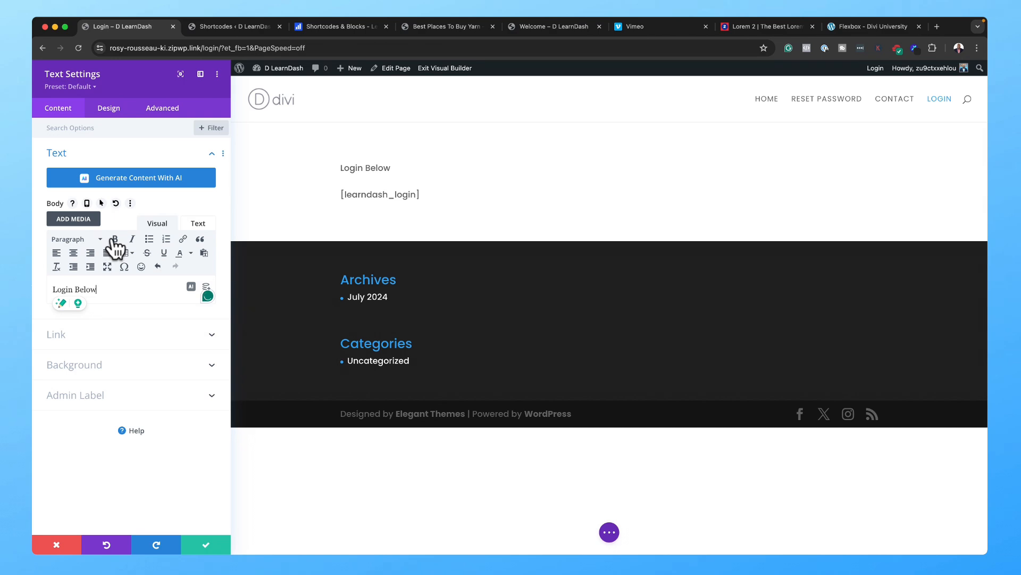
left_click(114, 239)
left_click(206, 544)
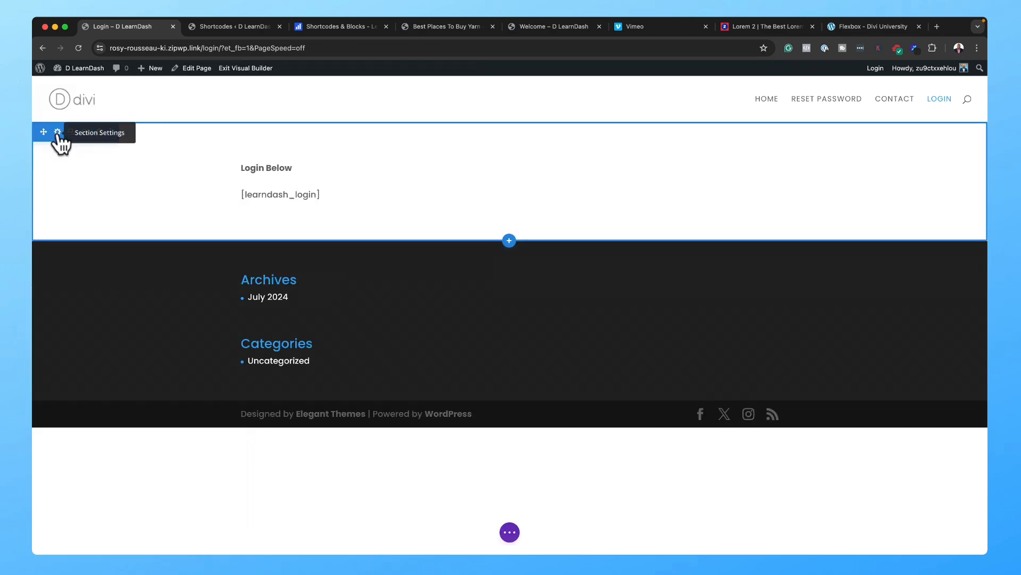
Step: Give the section 6% top and bottom padding, save it, and copy the page address
left_click(58, 133)
left_click(120, 112)
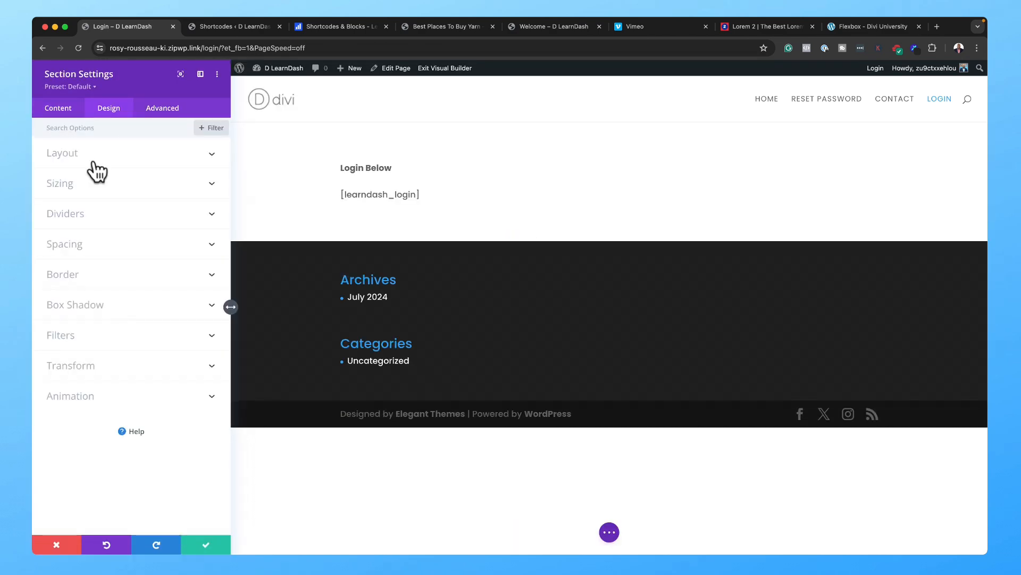
left_click(88, 191)
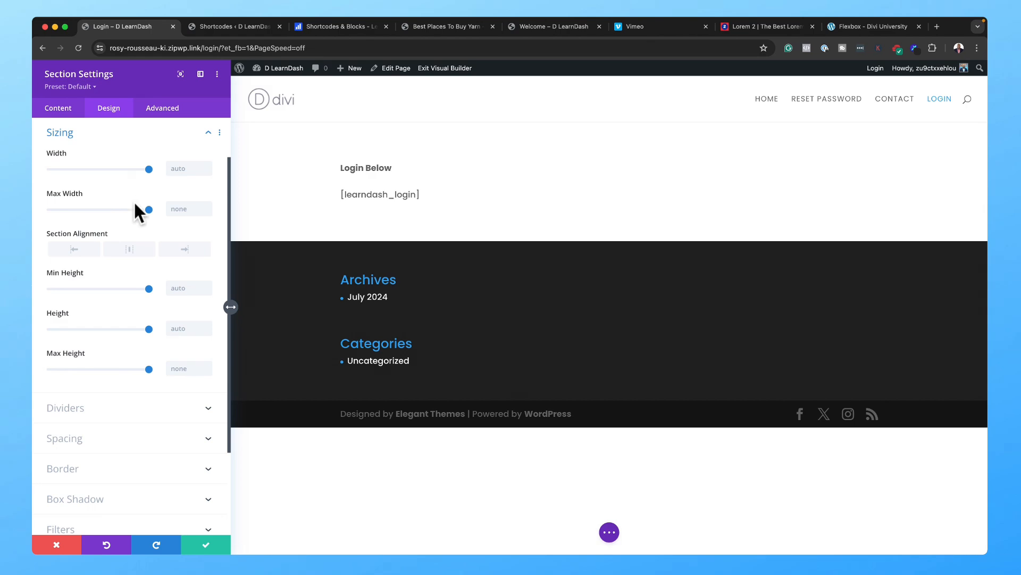
left_click(110, 448)
left_click(60, 305)
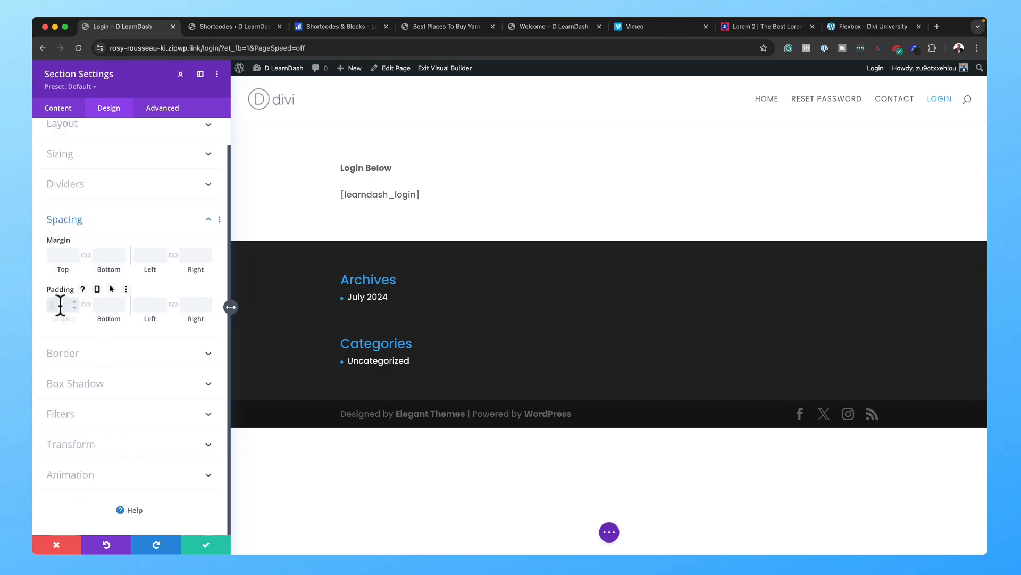
left_click(86, 304)
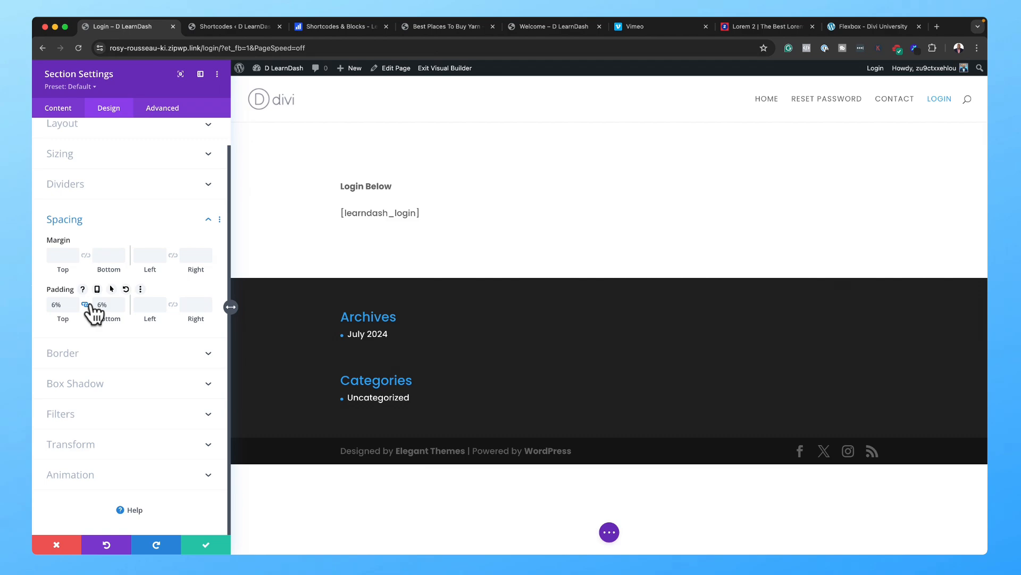
left_click(211, 548)
left_click_drag(220, 48, 95, 40)
key("super+c")
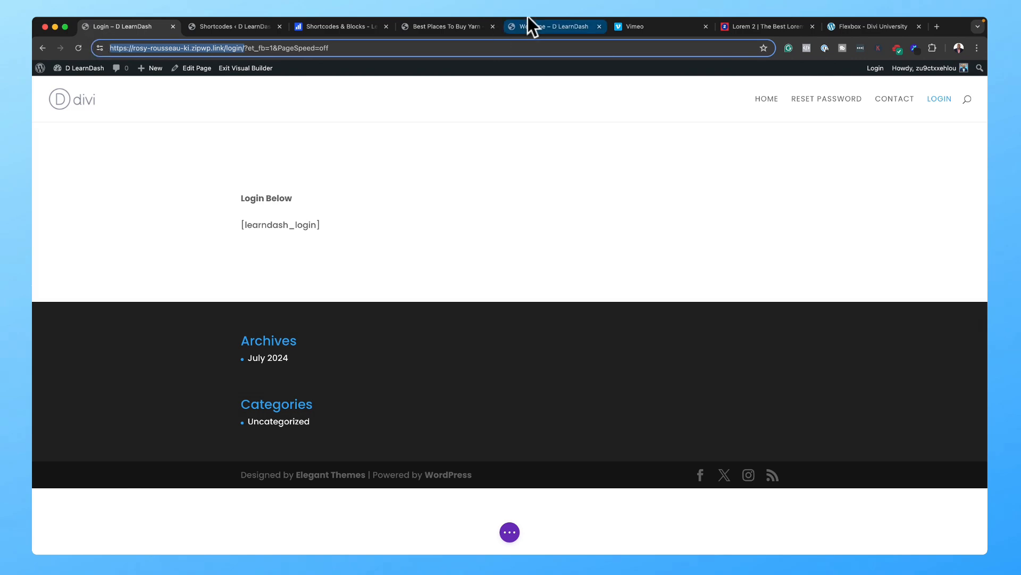
Step: Open the copied Login page address in a new incognito window
mouse_move(286, 16)
left_click(122, 22)
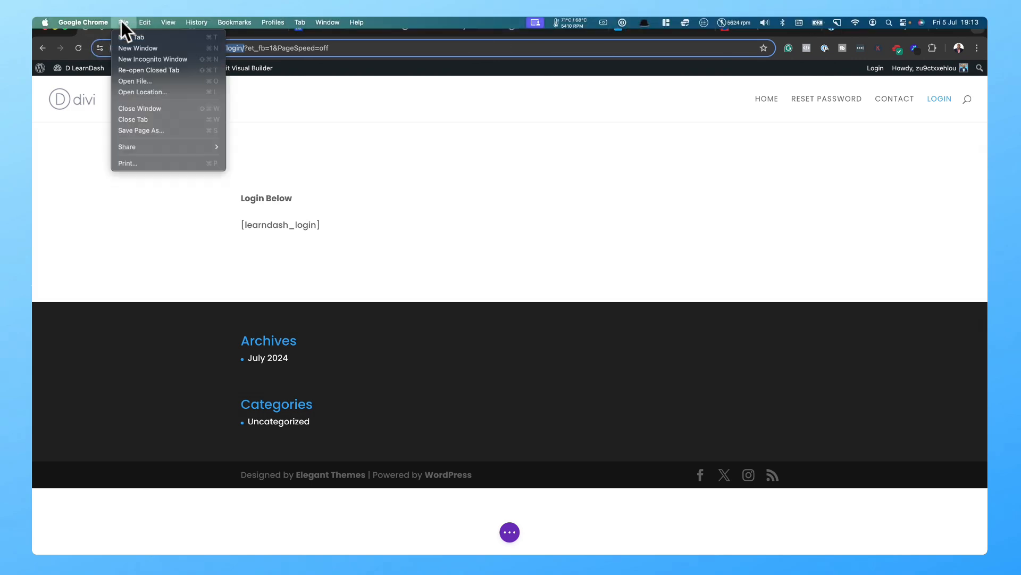
left_click(165, 60)
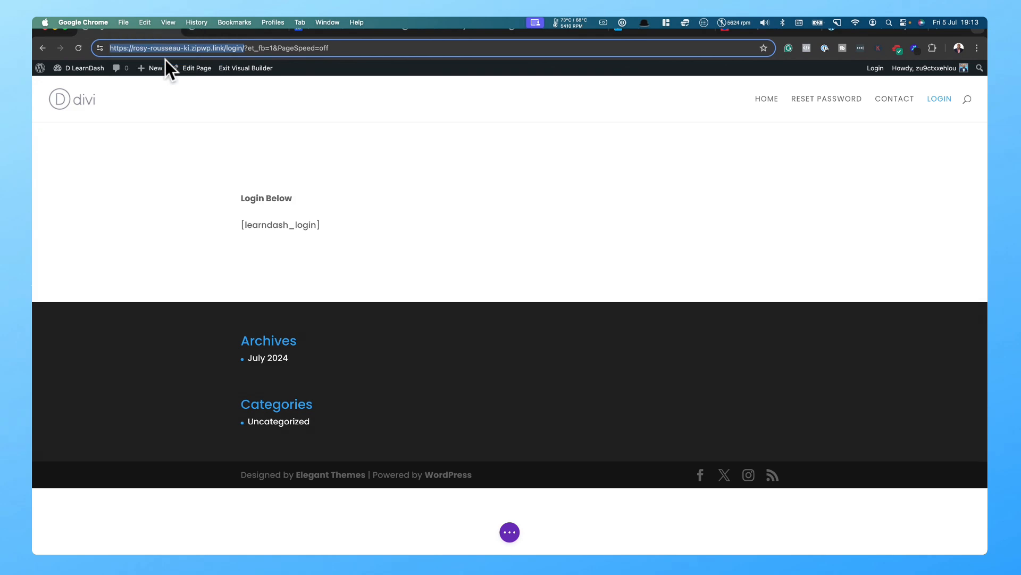
key("super+v")
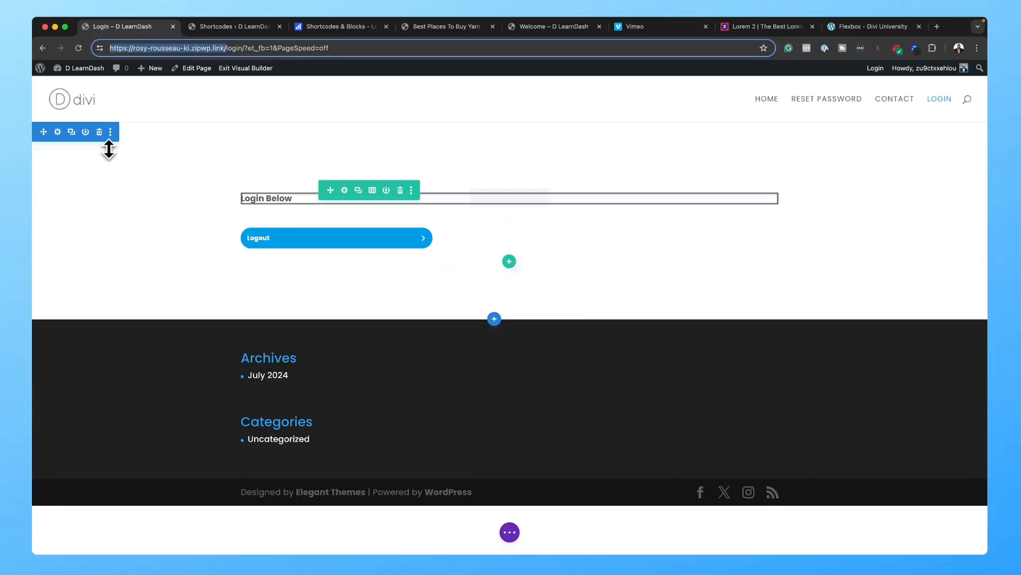
Step: Delete the login section and exit Divi to the page editor, discarding the builder changes
mouse_move(87, 155)
left_click(99, 133)
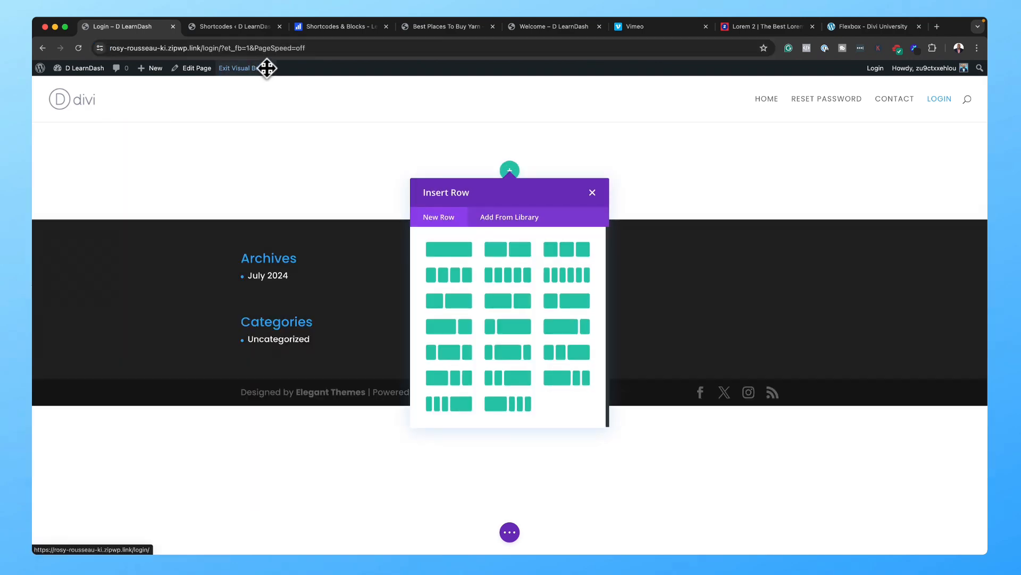
left_click(189, 69)
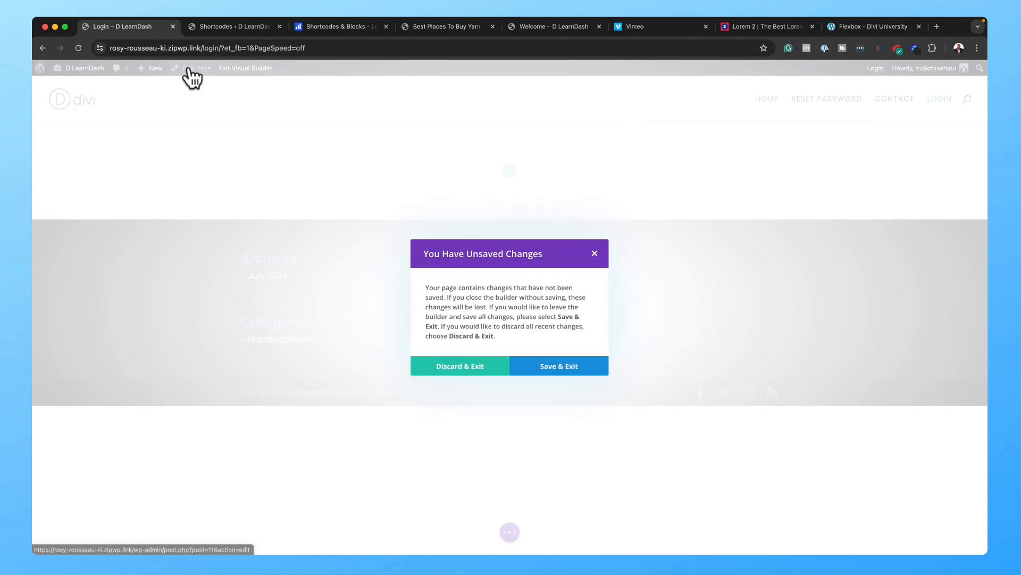
left_click(470, 369)
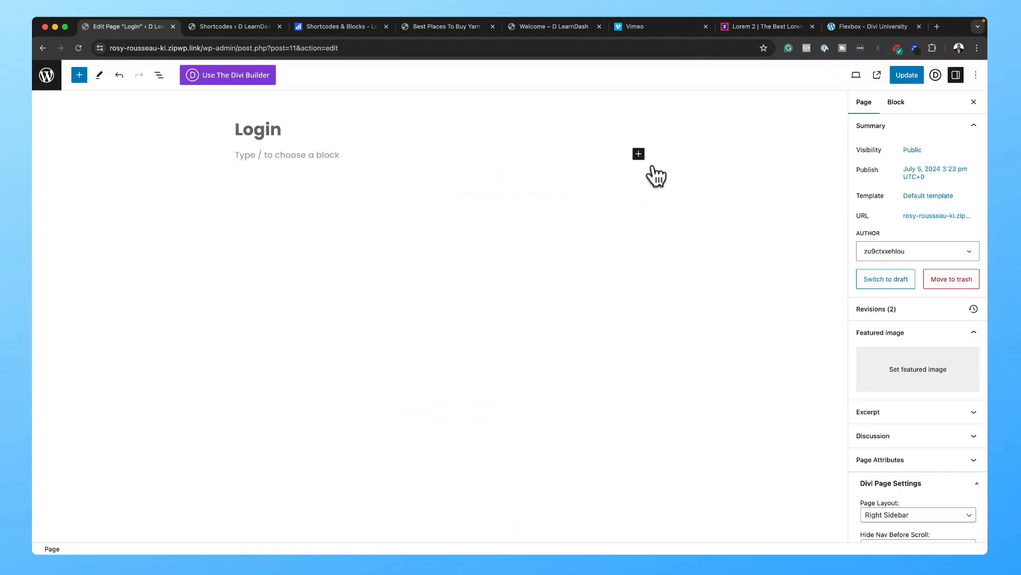
Step: Insert a LearnDash Login block on the Login page and update the page
left_click(639, 155)
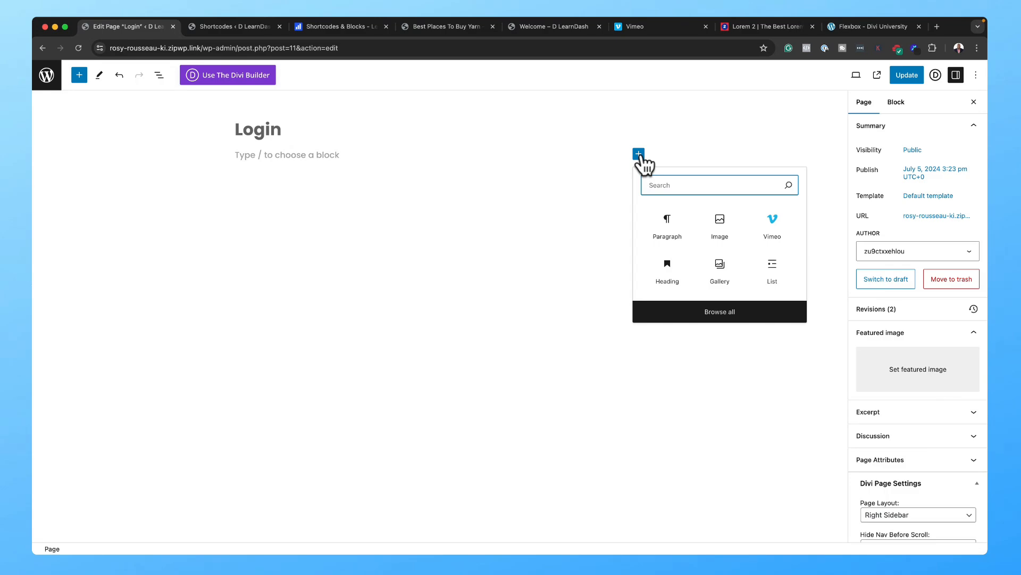
type("learn")
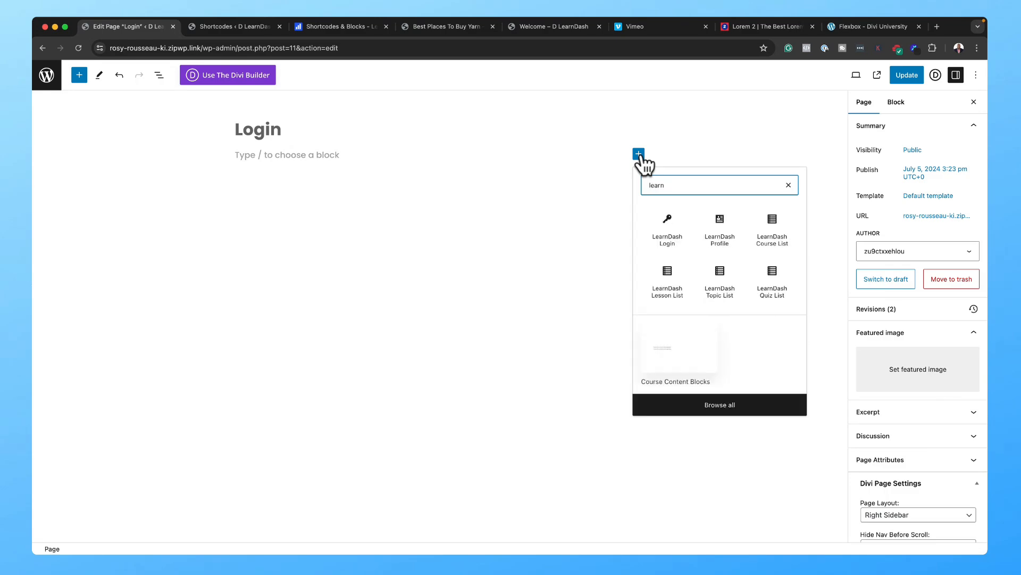
left_click(681, 246)
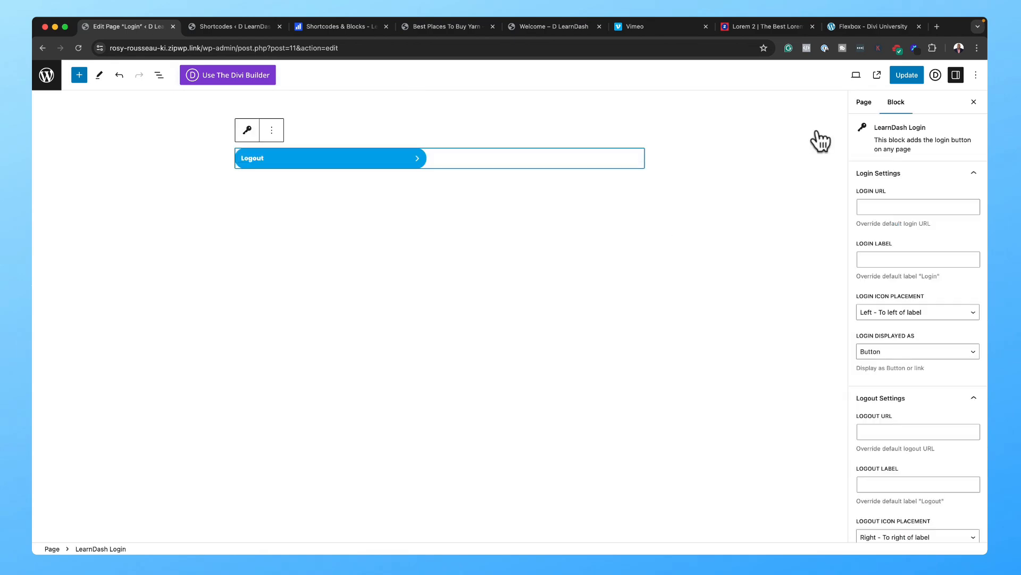
left_click(906, 76)
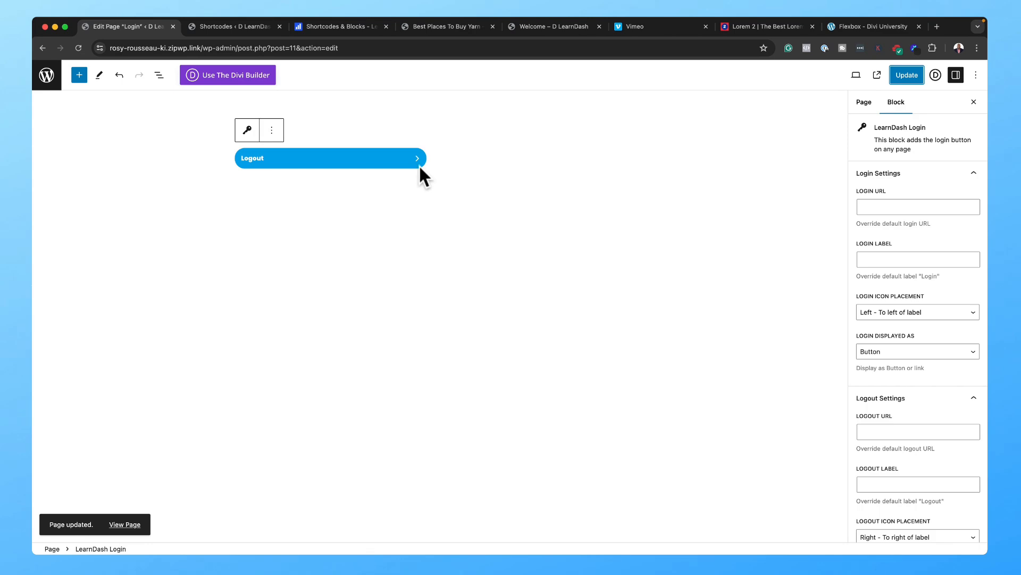
Step: Edit the Dashboard page from All Pages and return it to the default block editor
left_click(45, 78)
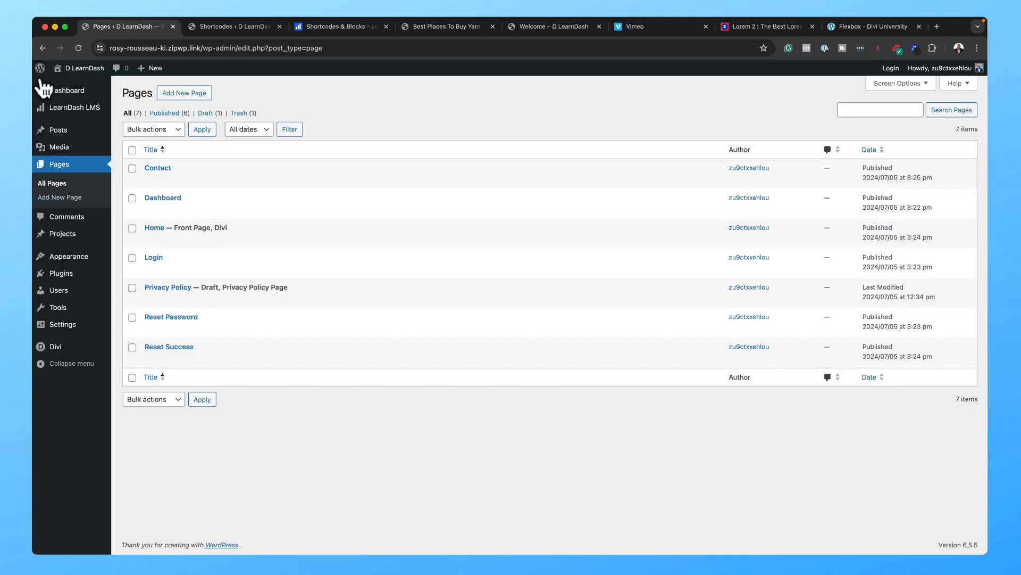
mouse_move(205, 200)
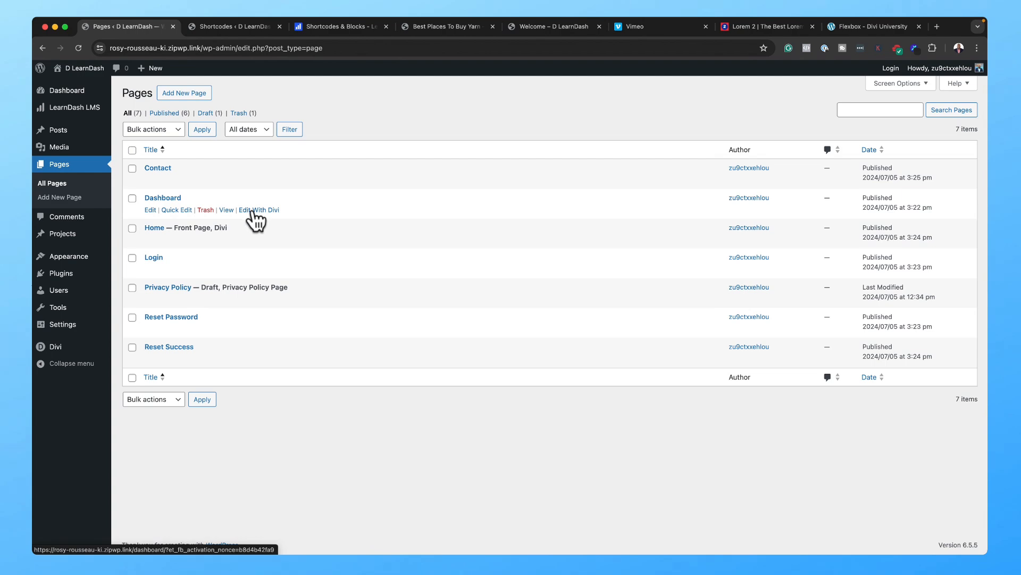
left_click(150, 210)
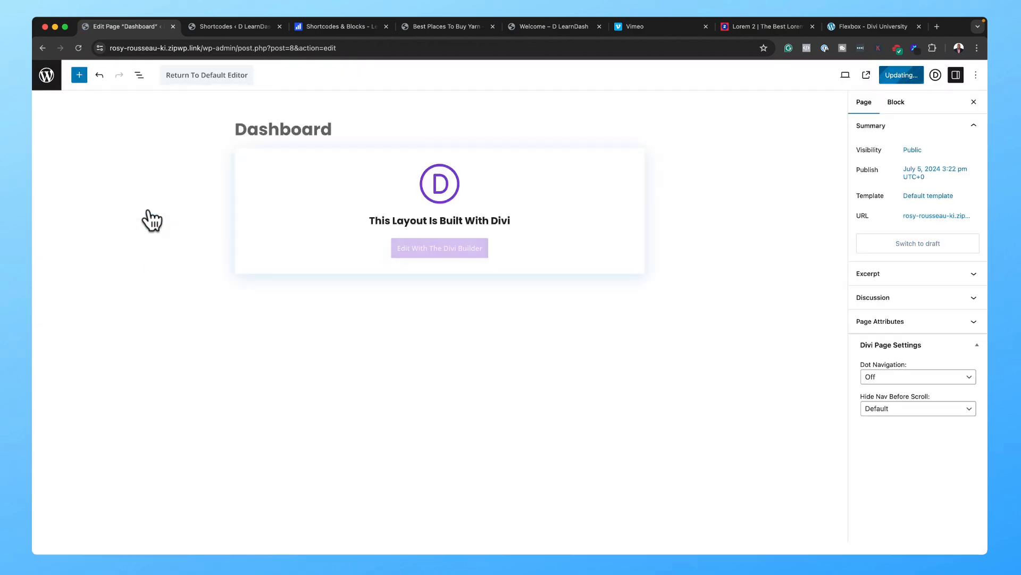
left_click(242, 78)
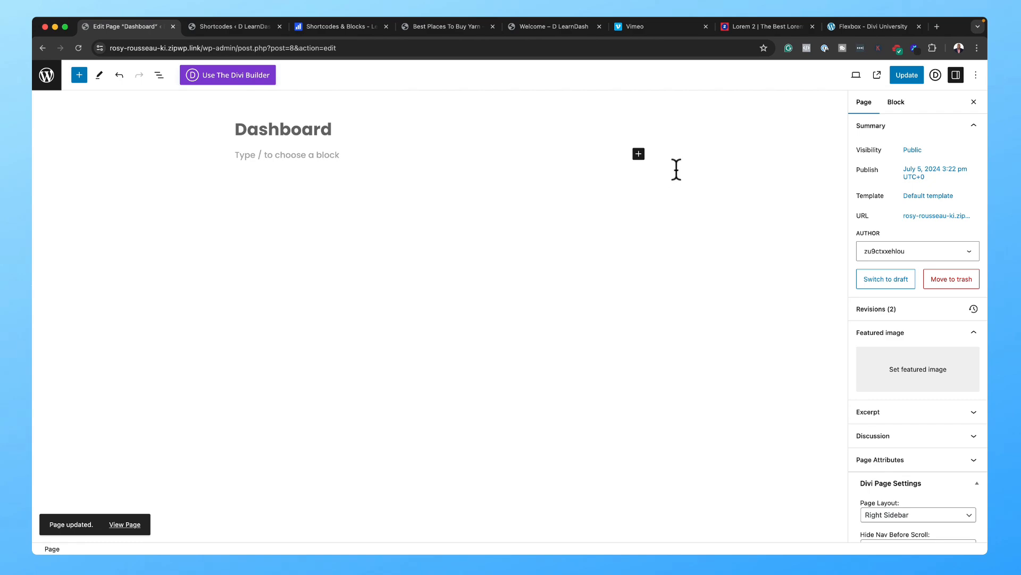
Step: Insert a LearnDash Profile block on the Dashboard page, update it, and view the page
left_click(638, 153)
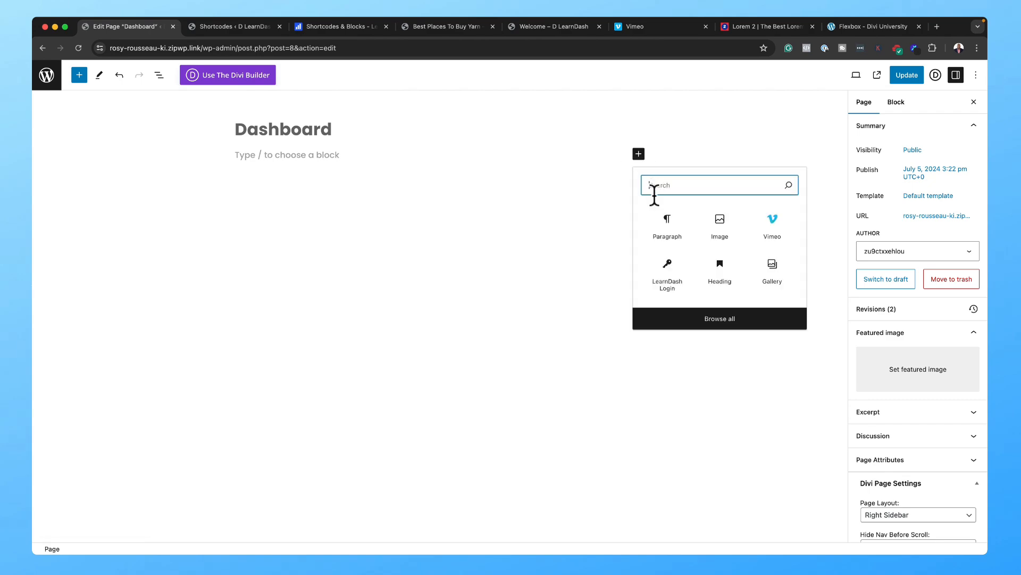
type("learn")
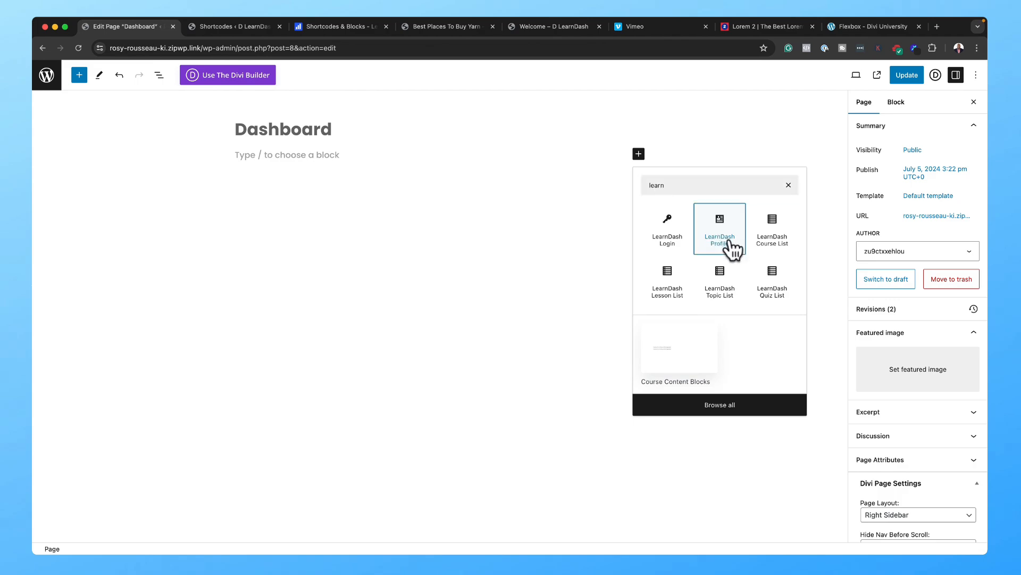
left_click(730, 243)
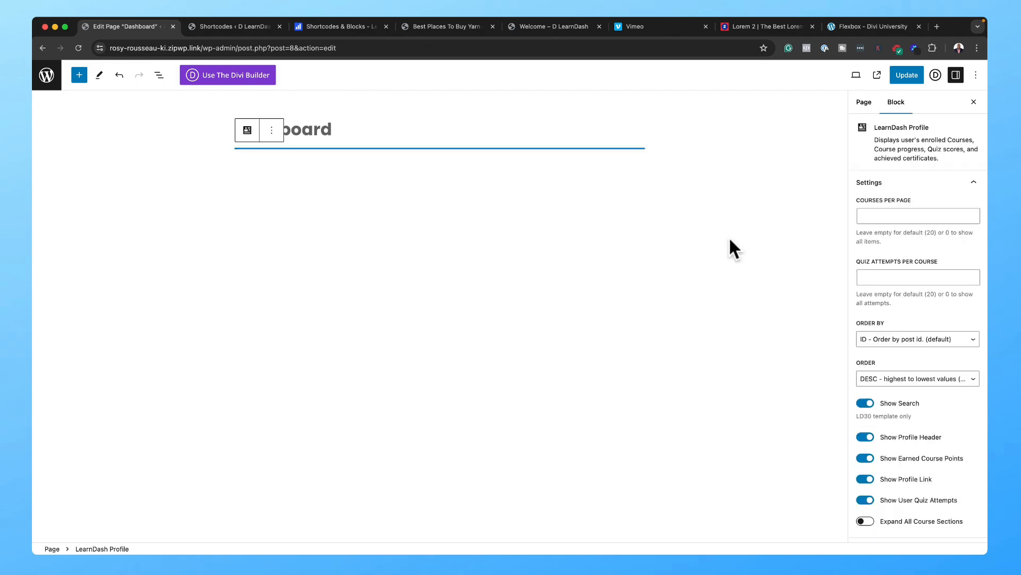
left_click(905, 76)
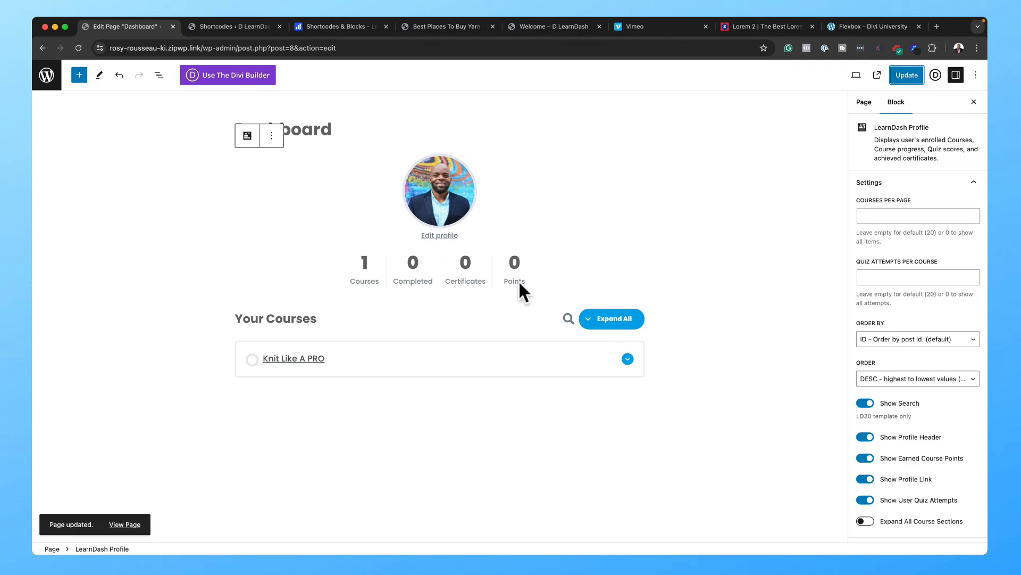
left_click(116, 525)
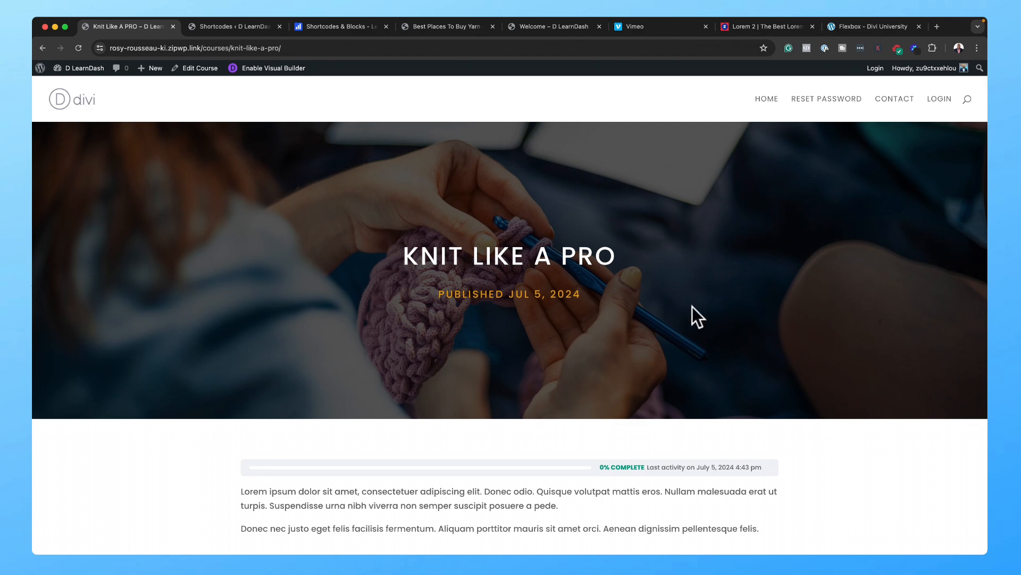
Step: Go back from the course page to the Dashboard page, then open LearnDash's Course Shortcodes tab
scroll(710, 312, "down", 10)
scroll(710, 312, "up", 2)
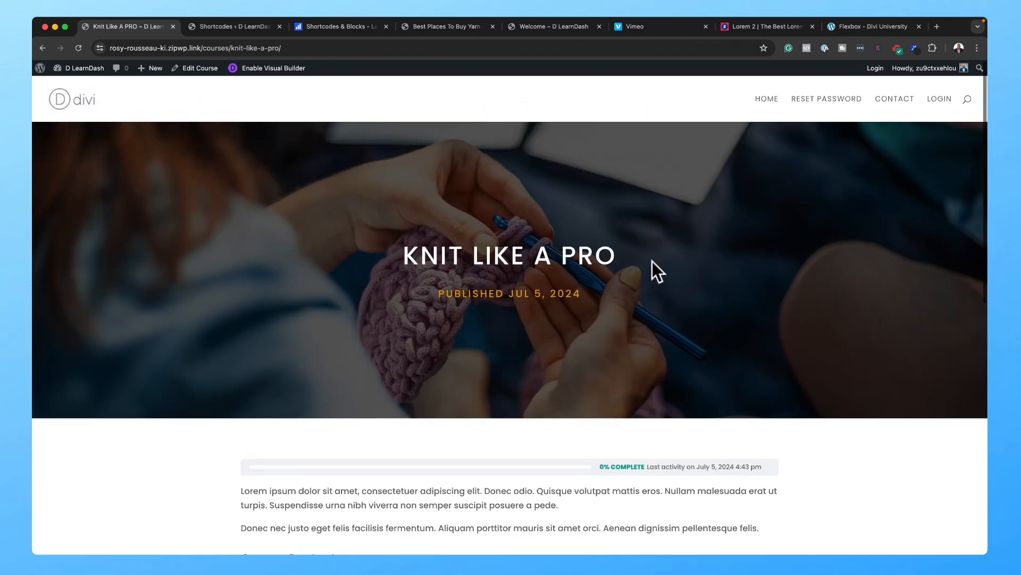
left_click(42, 48)
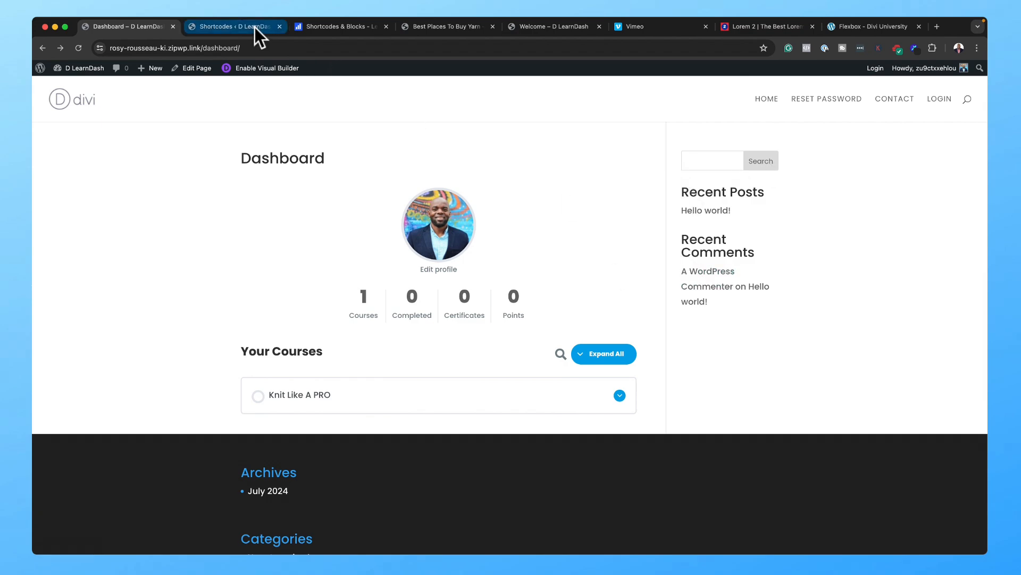
left_click_drag(254, 27, 155, 28)
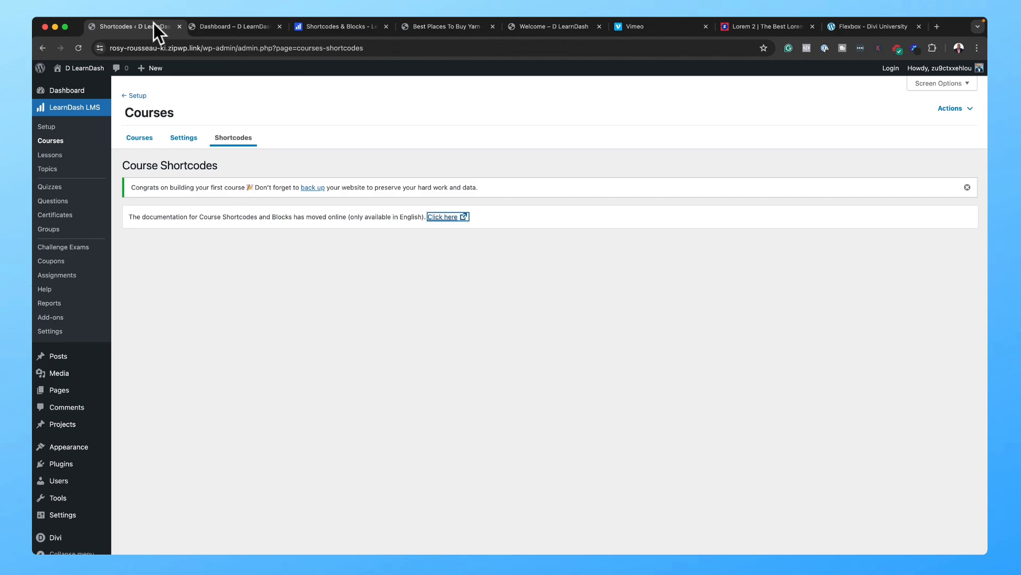
Step: In Divi Theme Builder, create a new template from scratch assigned to All Pages
mouse_move(71, 522)
mouse_move(64, 541)
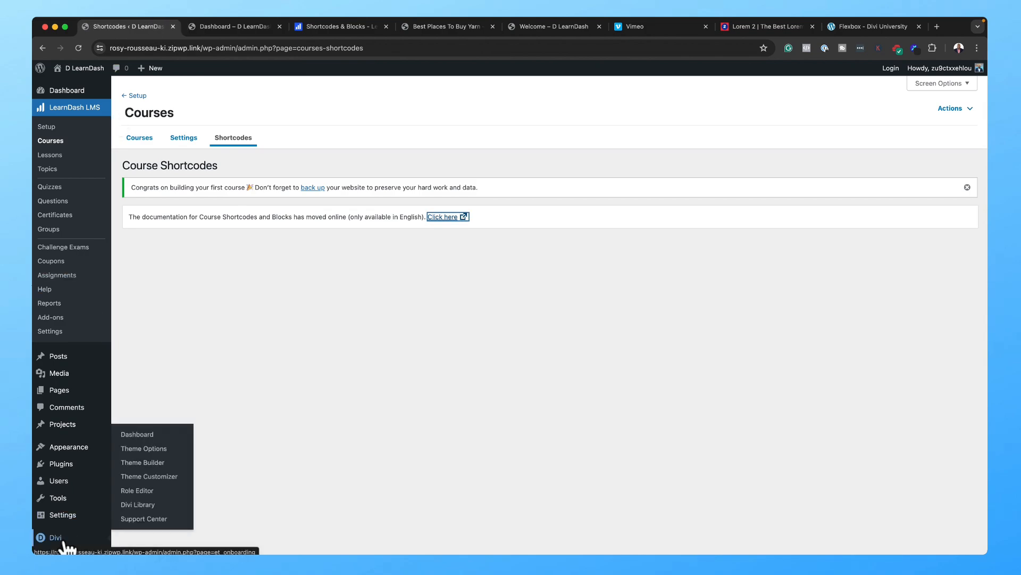
left_click(154, 462)
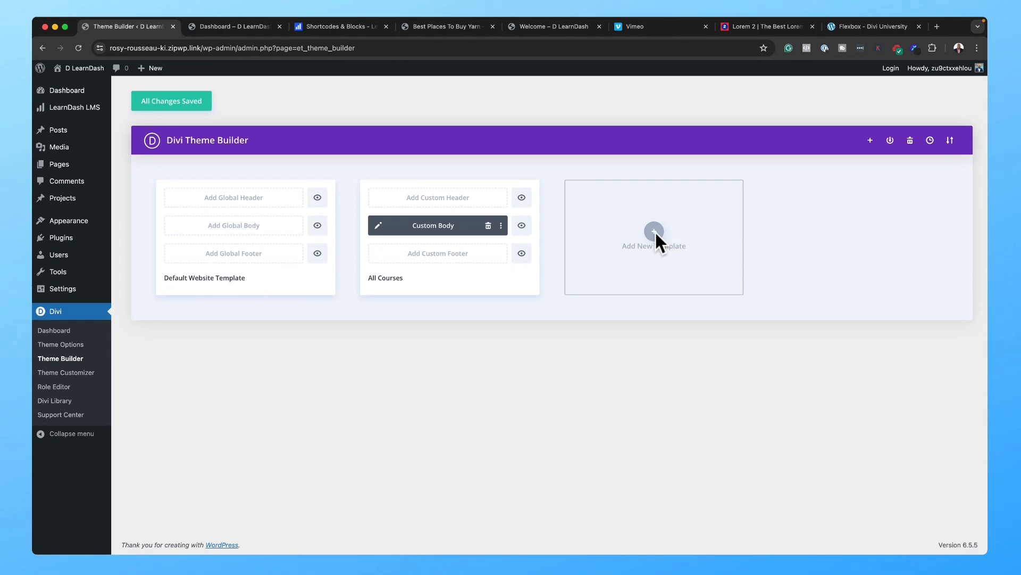
left_click(656, 230)
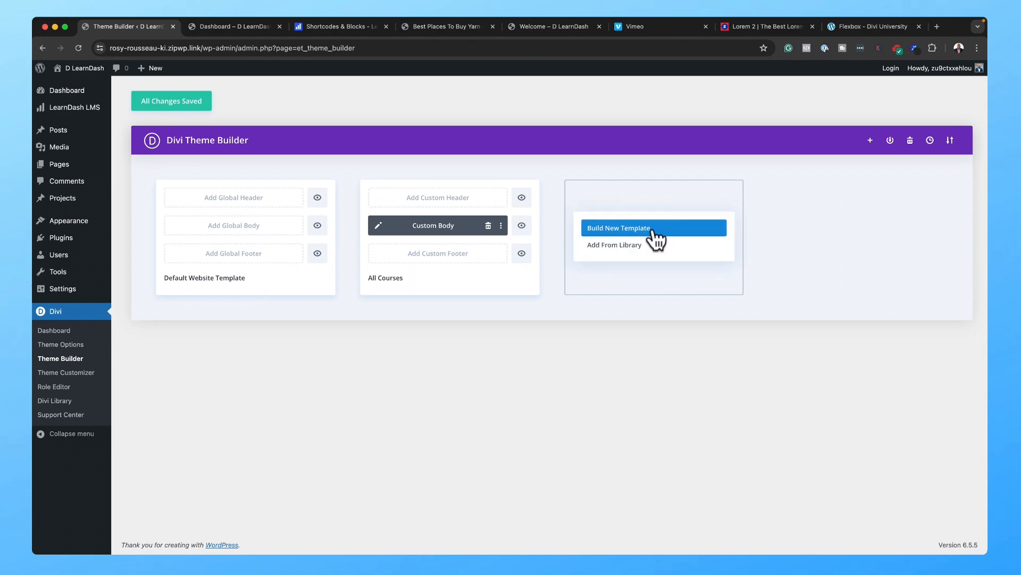
left_click(654, 232)
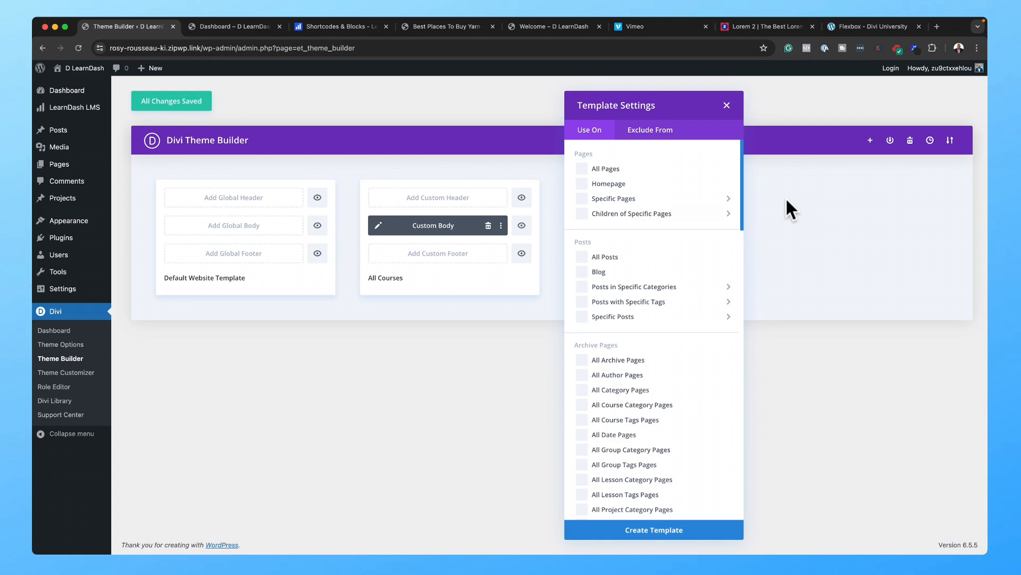
left_click(583, 169)
left_click(681, 529)
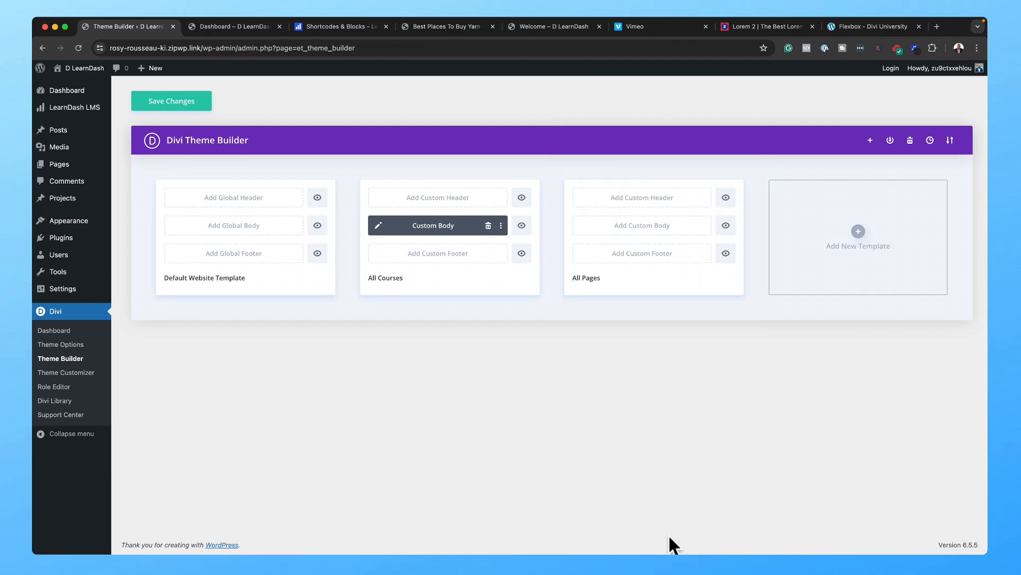
Step: Exclude the homepage and all courses from the template, save, and begin its custom body
mouse_move(695, 183)
left_click(586, 171)
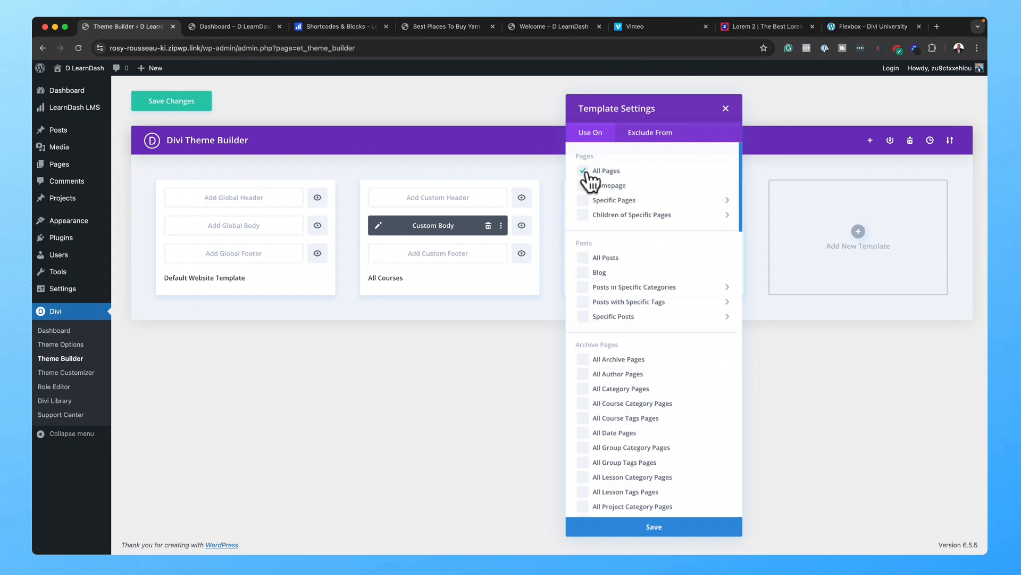
left_click(661, 131)
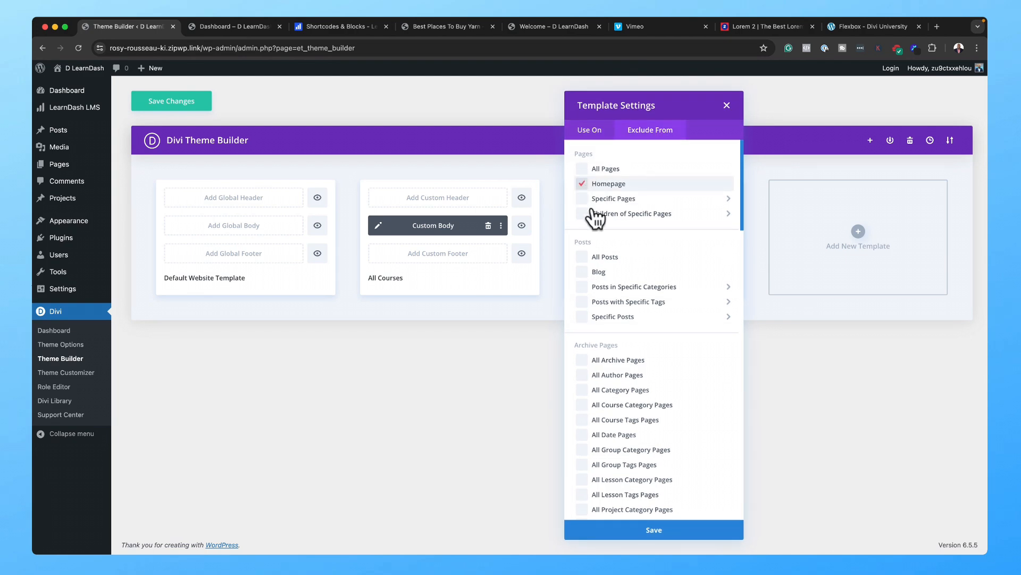
scroll(648, 386, "down", 2)
scroll(648, 381, "down", 15)
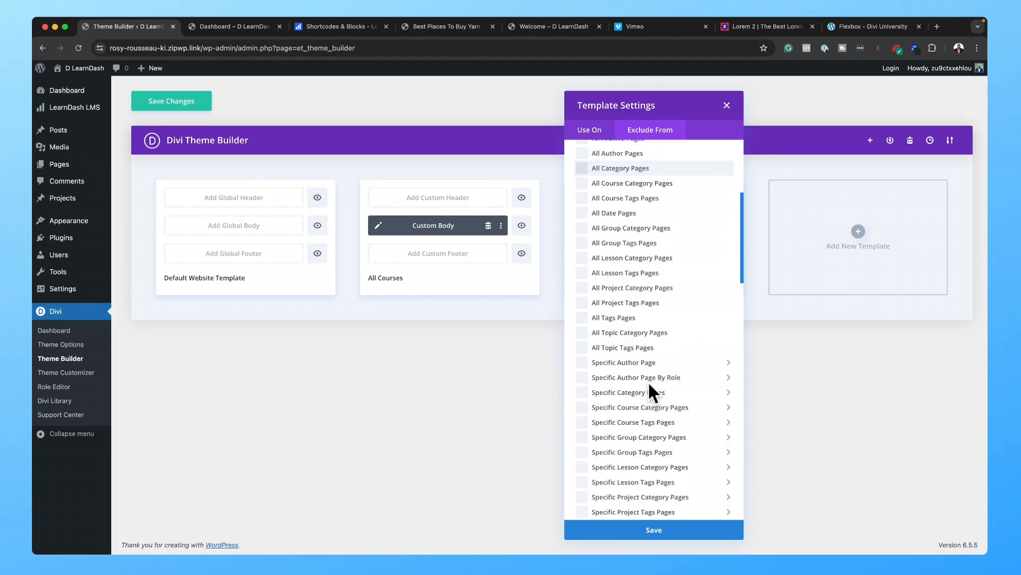
left_click(581, 407)
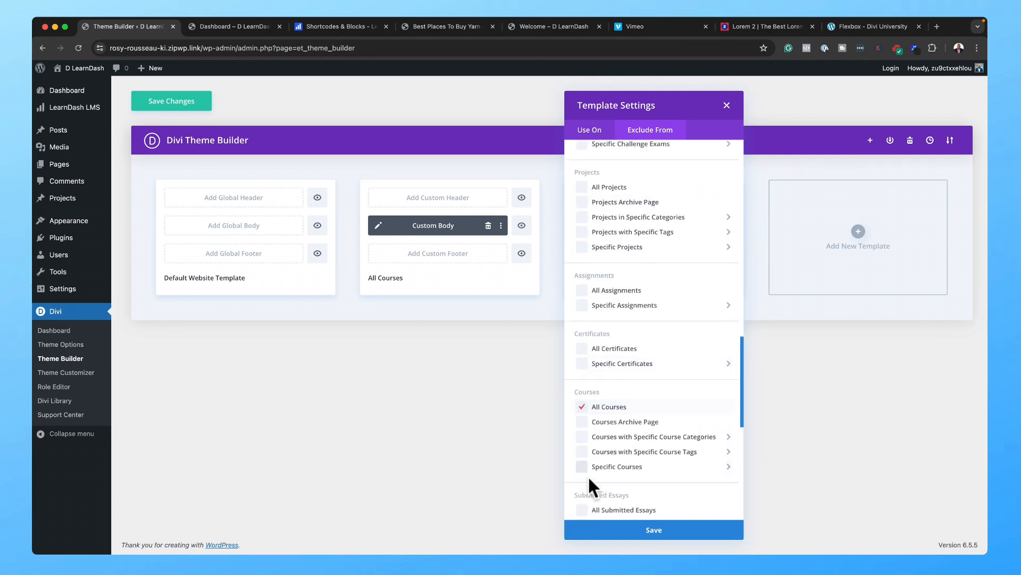
left_click(677, 534)
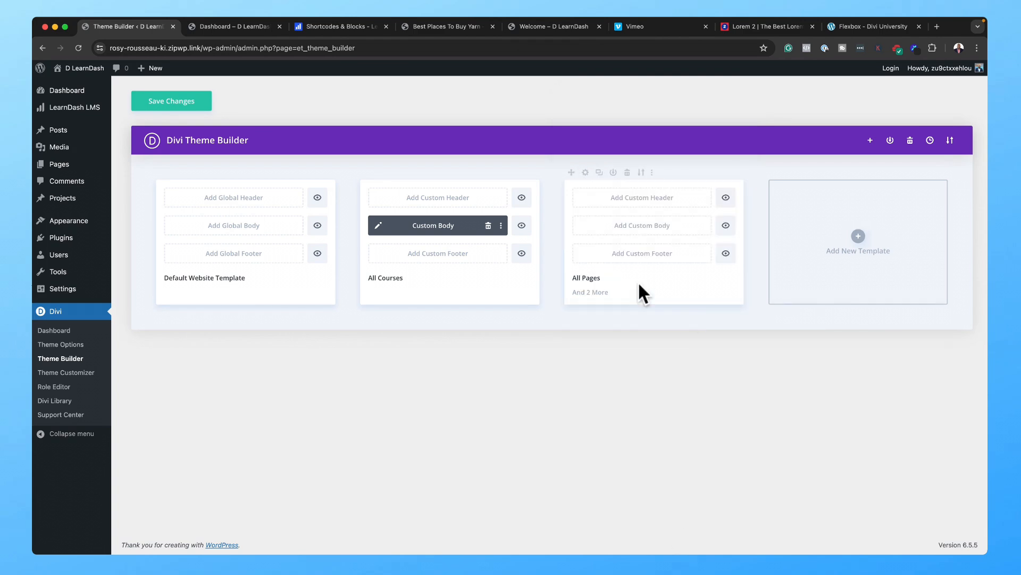
left_click(634, 233)
Step: Build a custom body with a one-column row whose Text module shows the dynamic Post/Archive Title
left_click(634, 236)
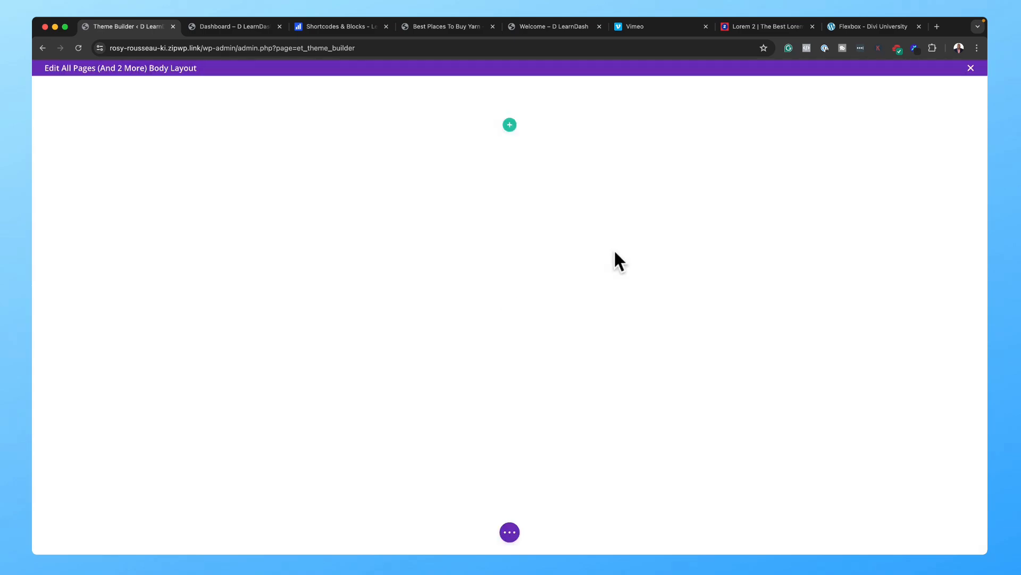
left_click(514, 127)
left_click(456, 206)
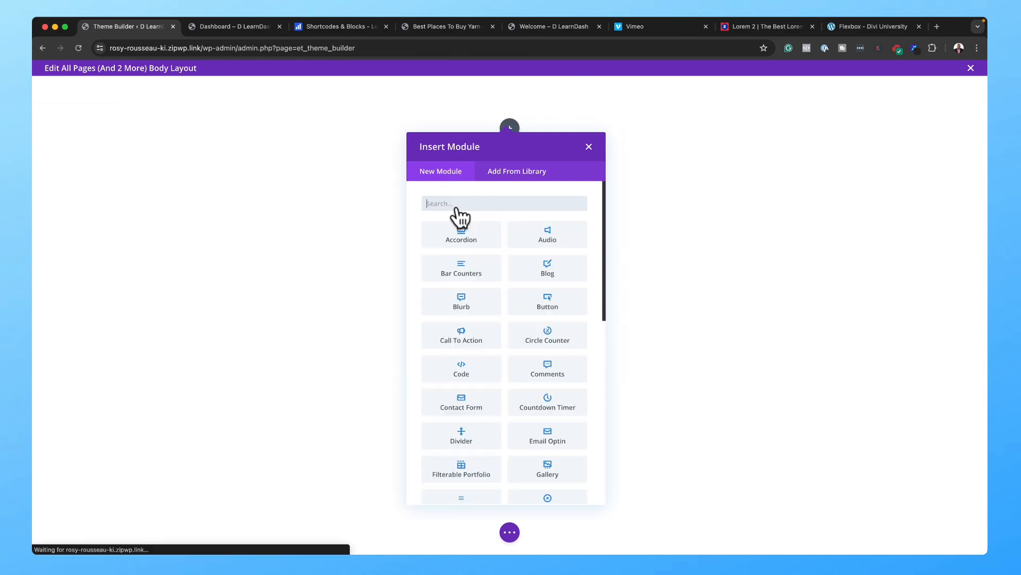
type("text")
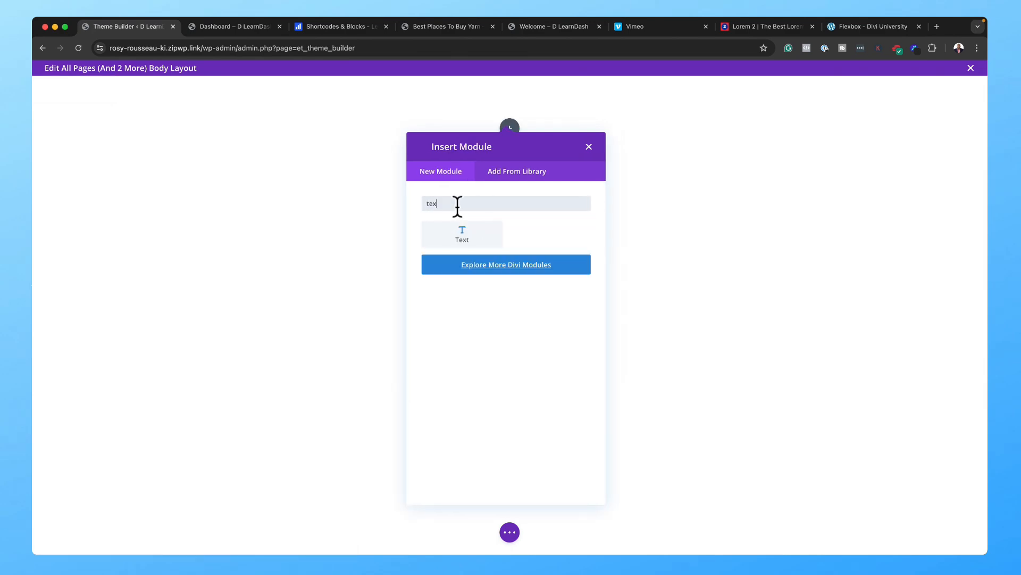
left_click(447, 234)
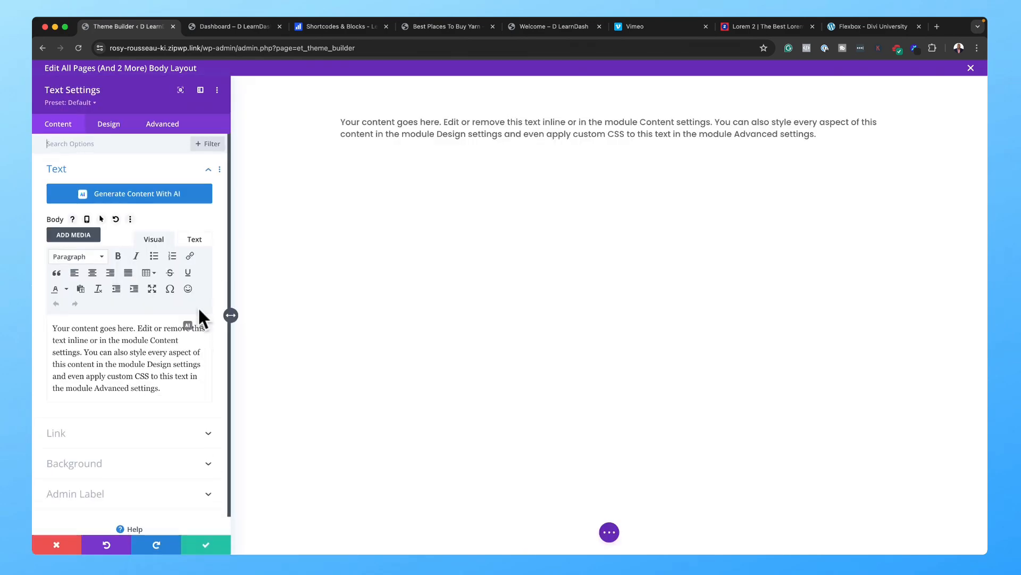
left_click(203, 326)
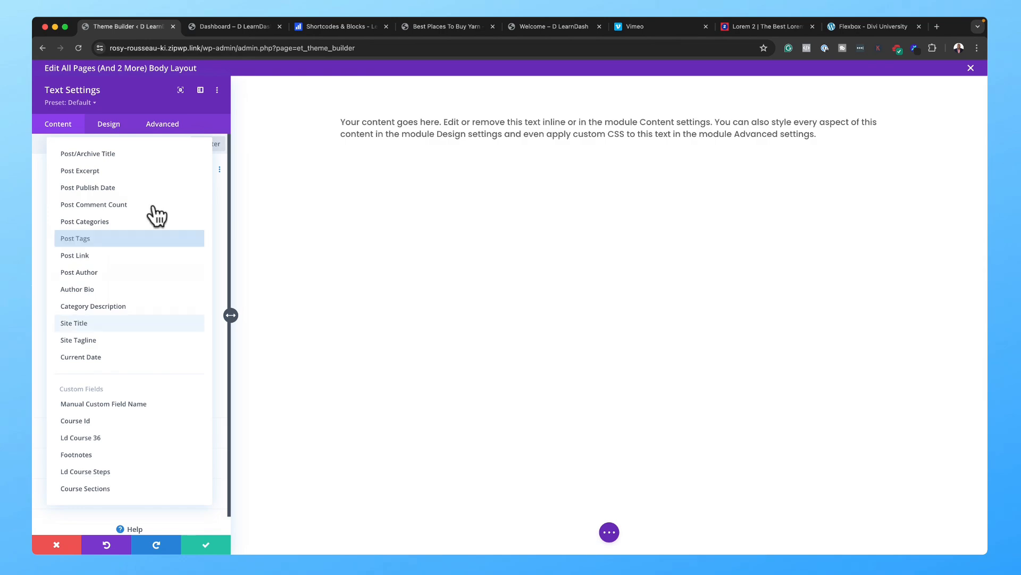
left_click(147, 154)
left_click(216, 541)
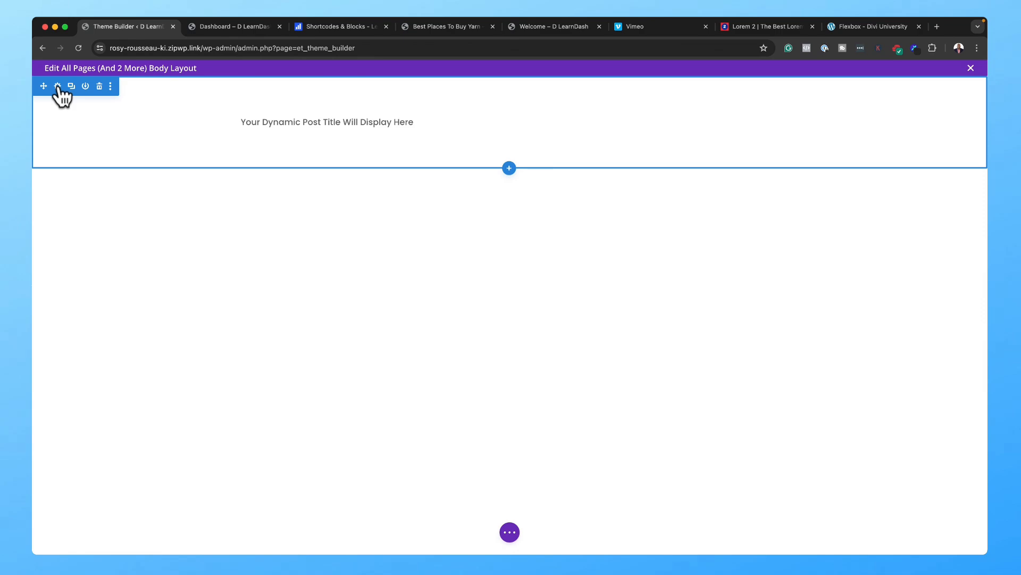
Step: Give the banner section a dark blue background
left_click(58, 87)
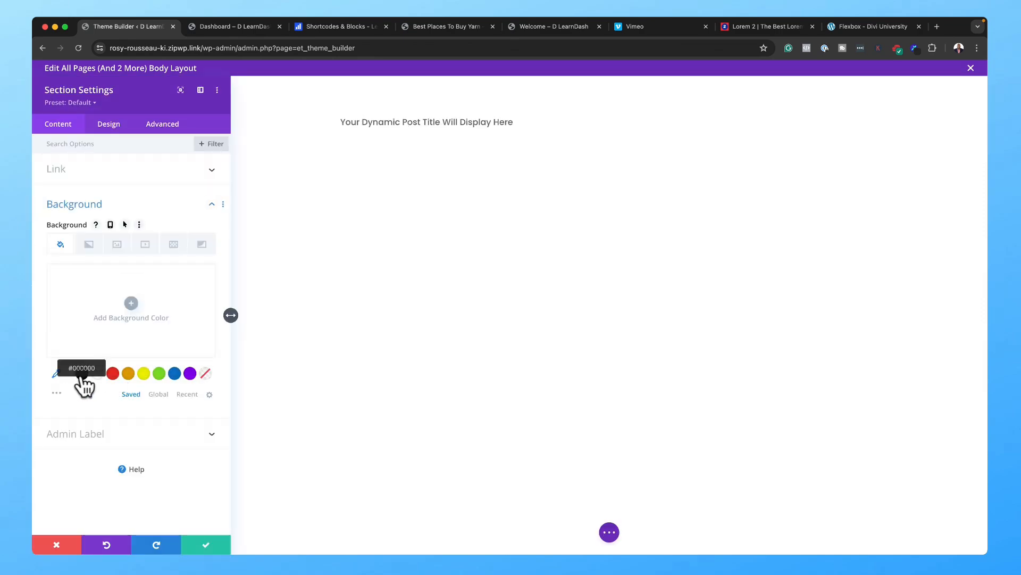
left_click(176, 373)
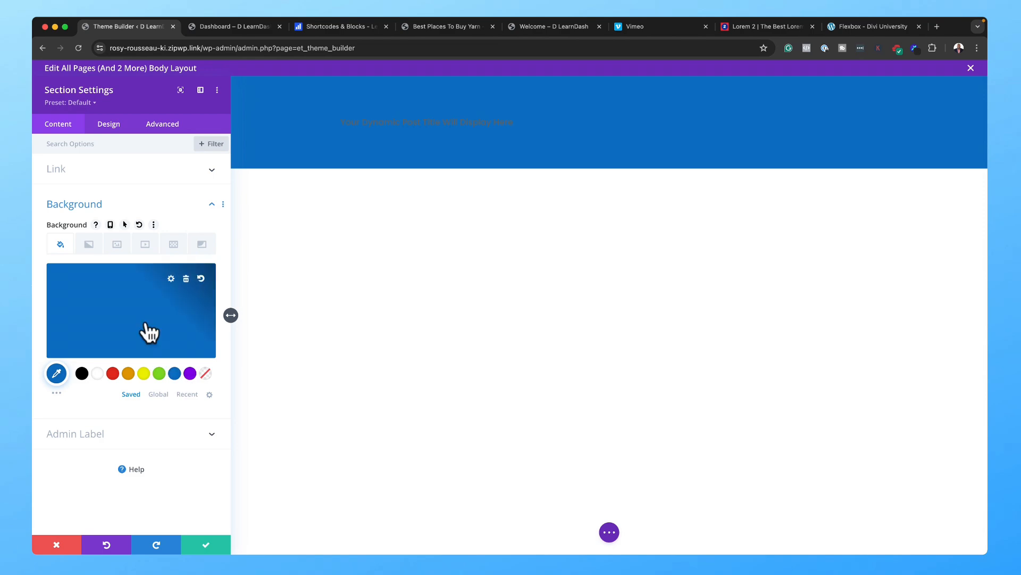
left_click(112, 330)
left_click_drag(148, 299, 148, 314)
left_click(206, 545)
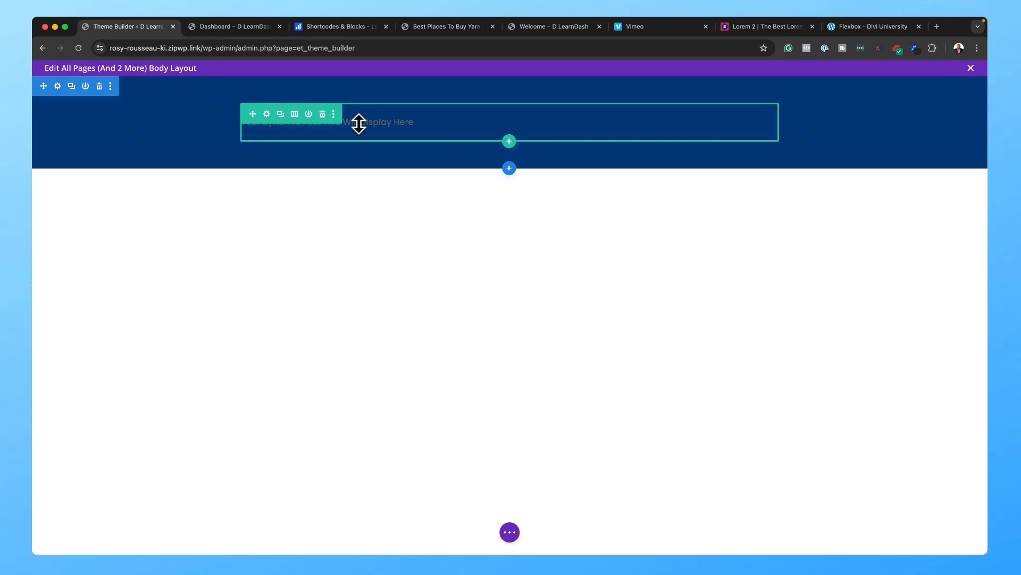
Step: Set the post title's text size to 1.6em
mouse_move(456, 121)
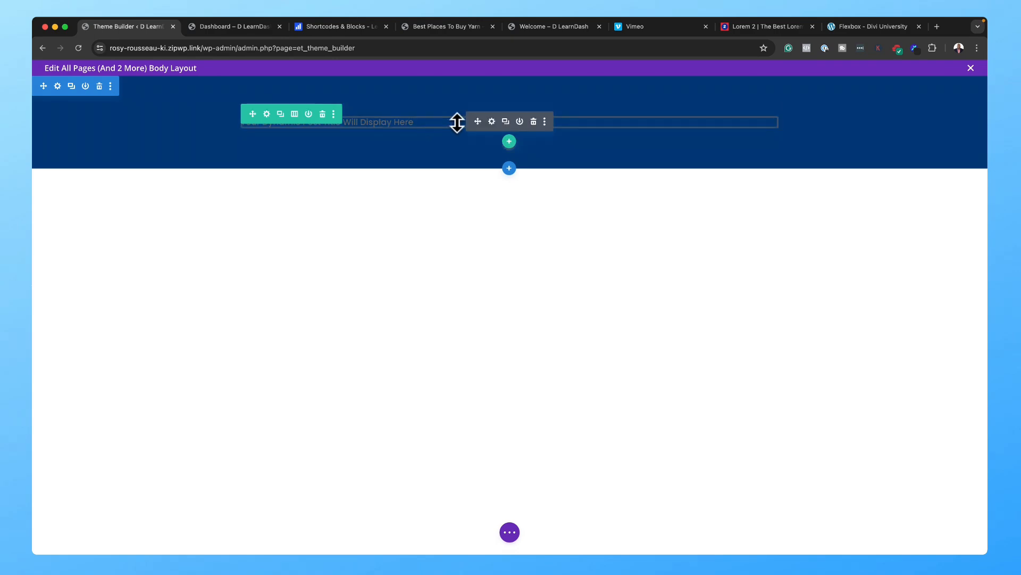
left_click(492, 122)
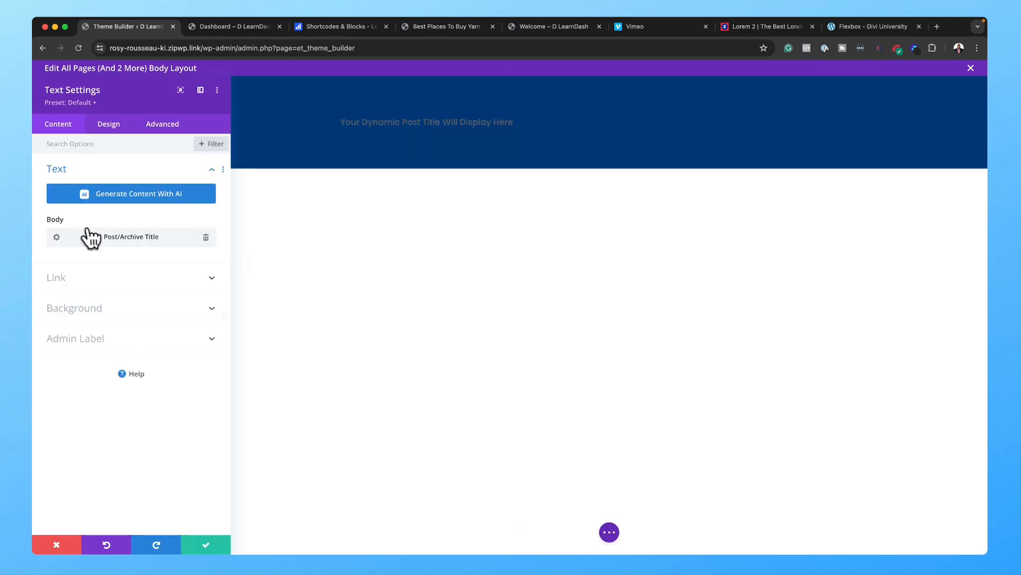
left_click(111, 123)
left_click(80, 167)
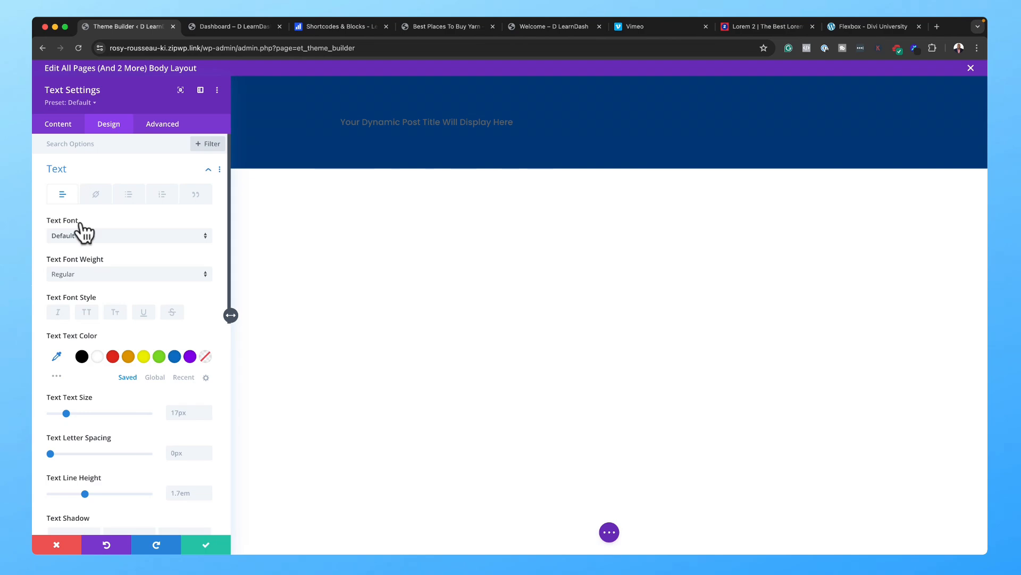
left_click(184, 413)
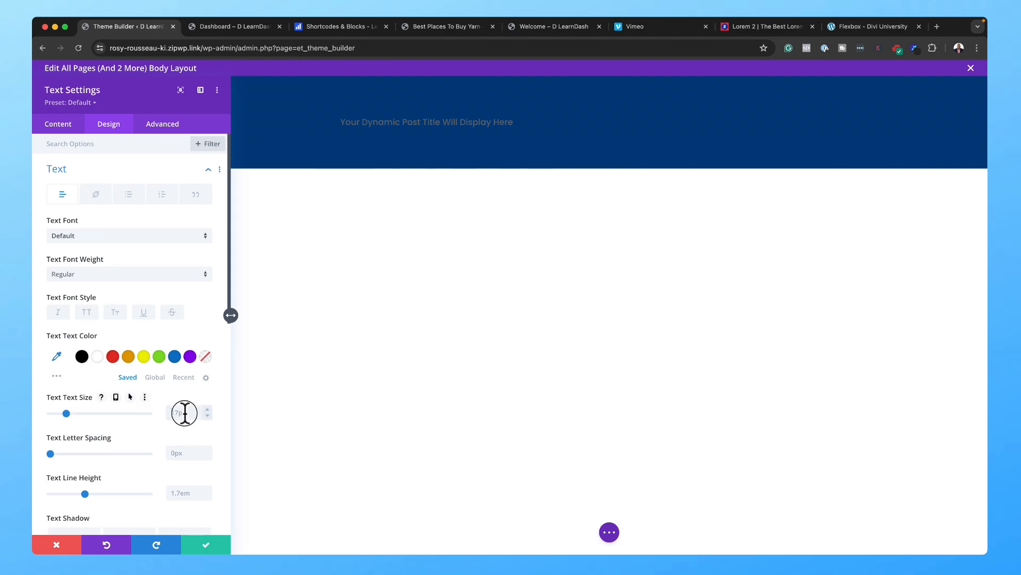
type("2em")
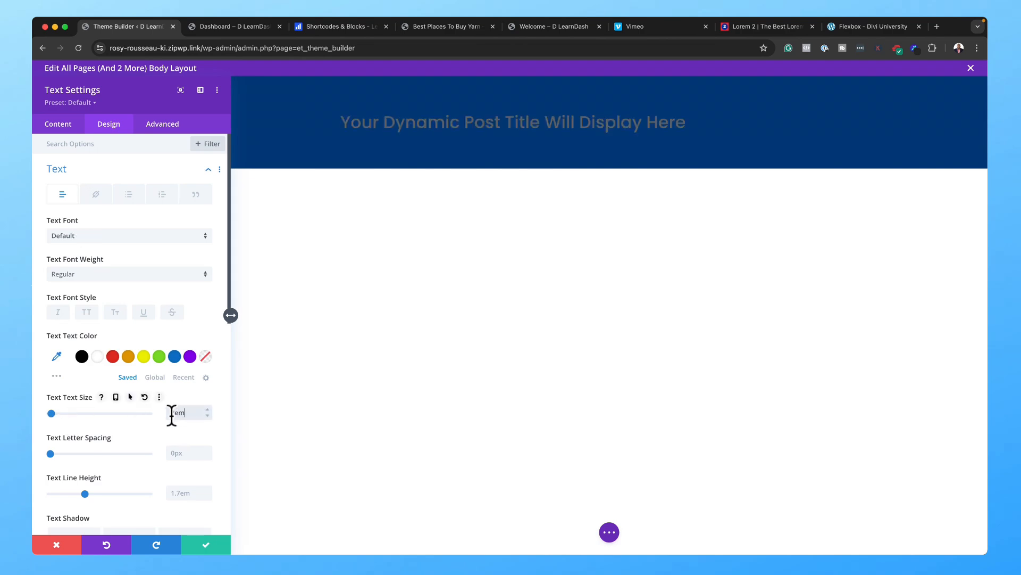
left_click_drag(174, 414, 167, 414)
key("Delete")
key("Delete")
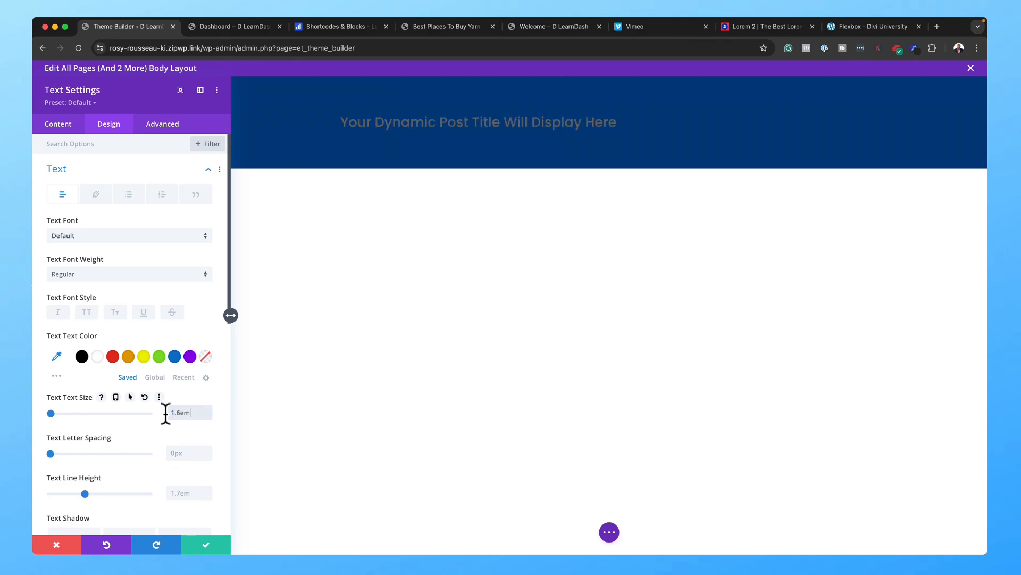
Step: Colour the post title light grey (#d1d1d1)
left_click(99, 355)
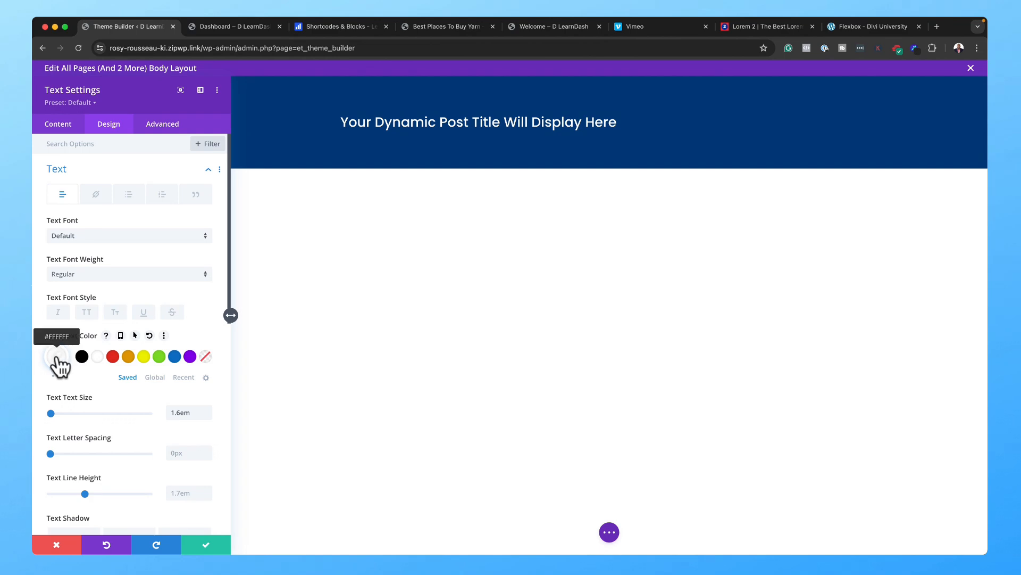
left_click(56, 357)
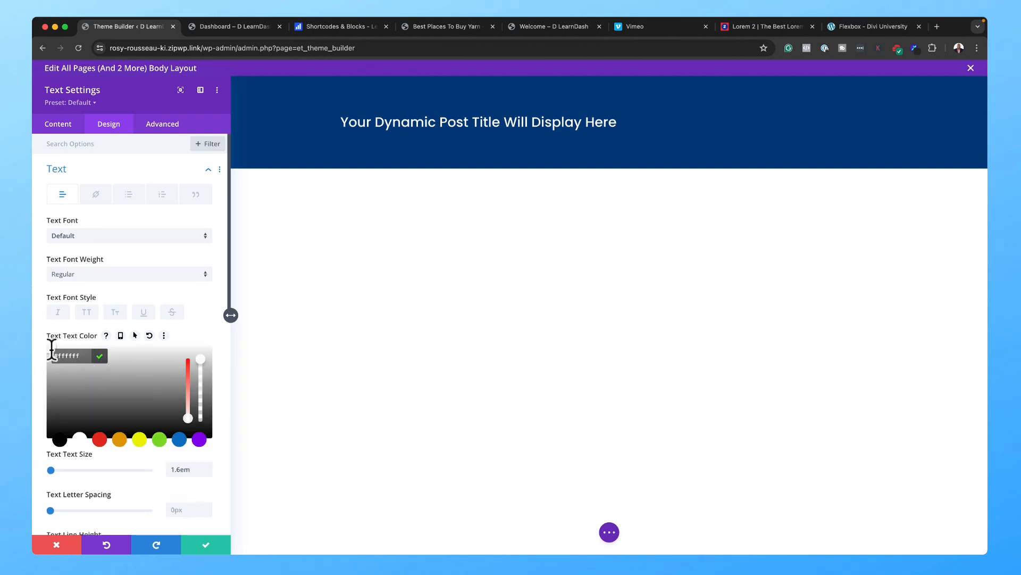
left_click_drag(48, 355, 43, 362)
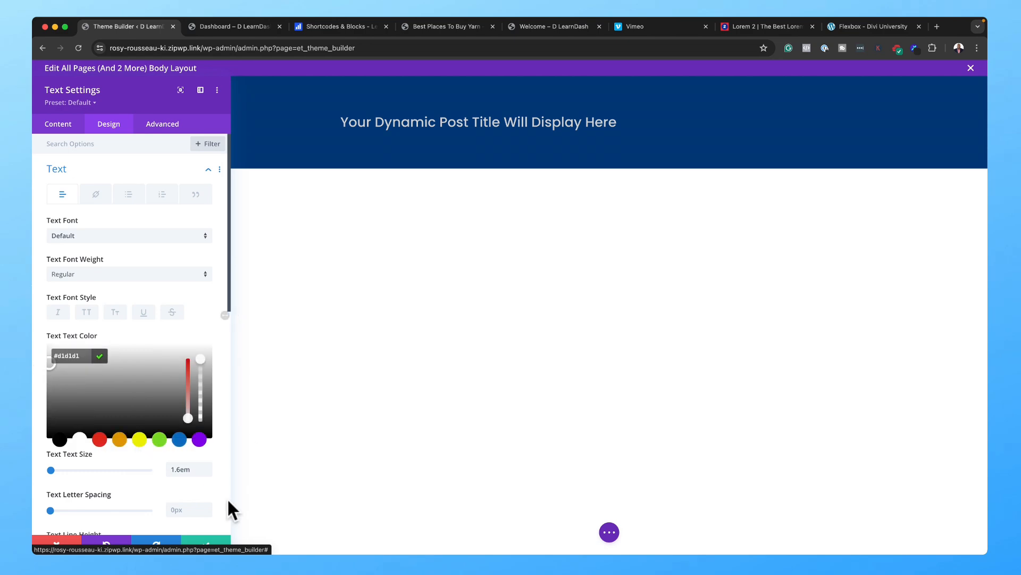
left_click(213, 544)
Step: Add a Regular section with a one-column row and a Post Content module below the banner
left_click(509, 168)
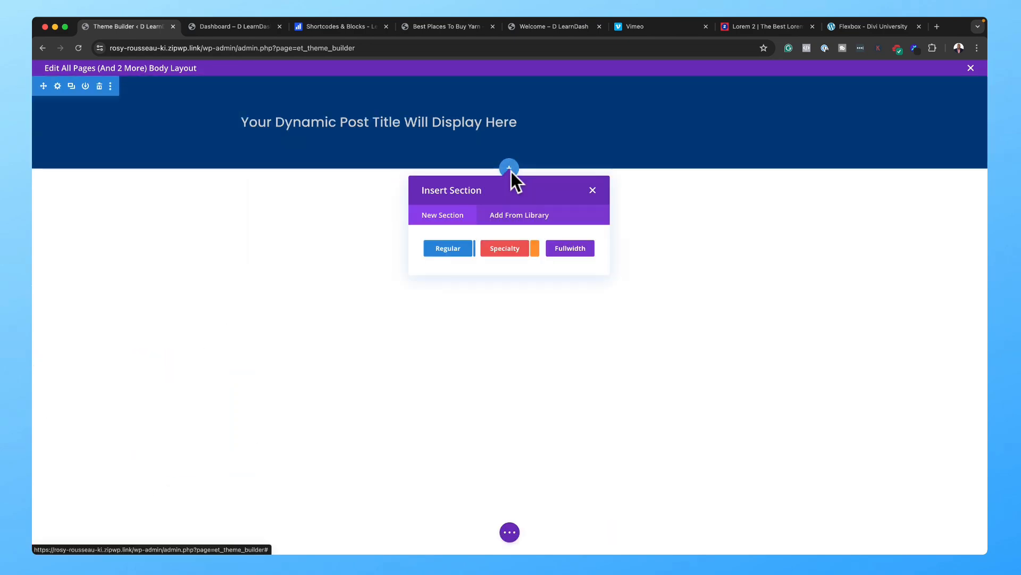
left_click(448, 247)
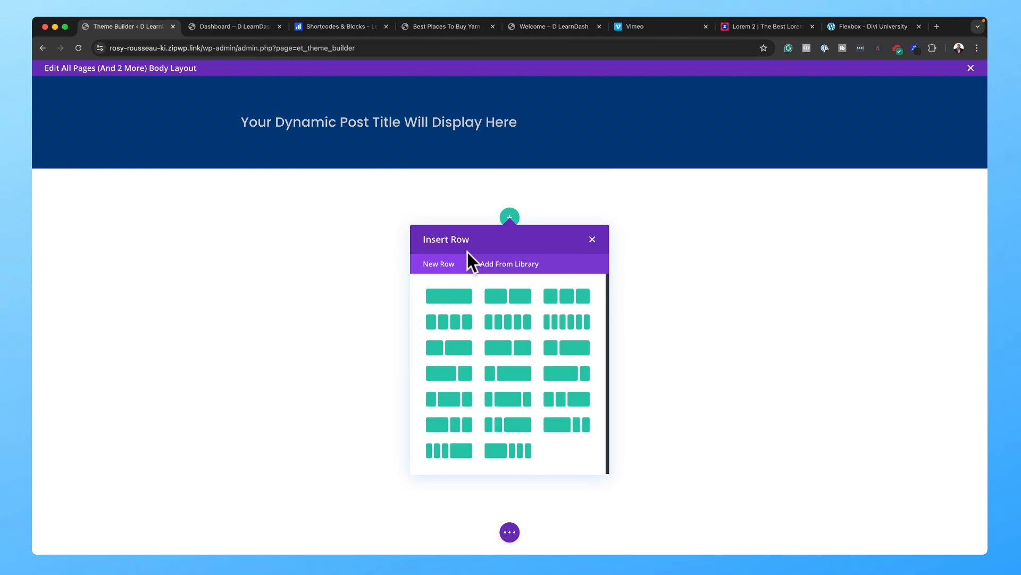
left_click(461, 301)
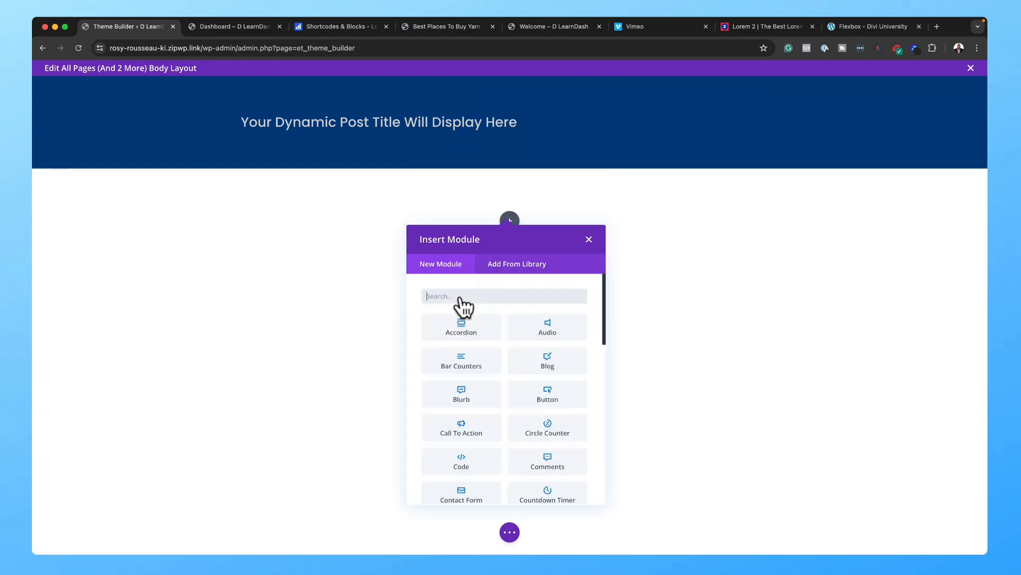
type("post")
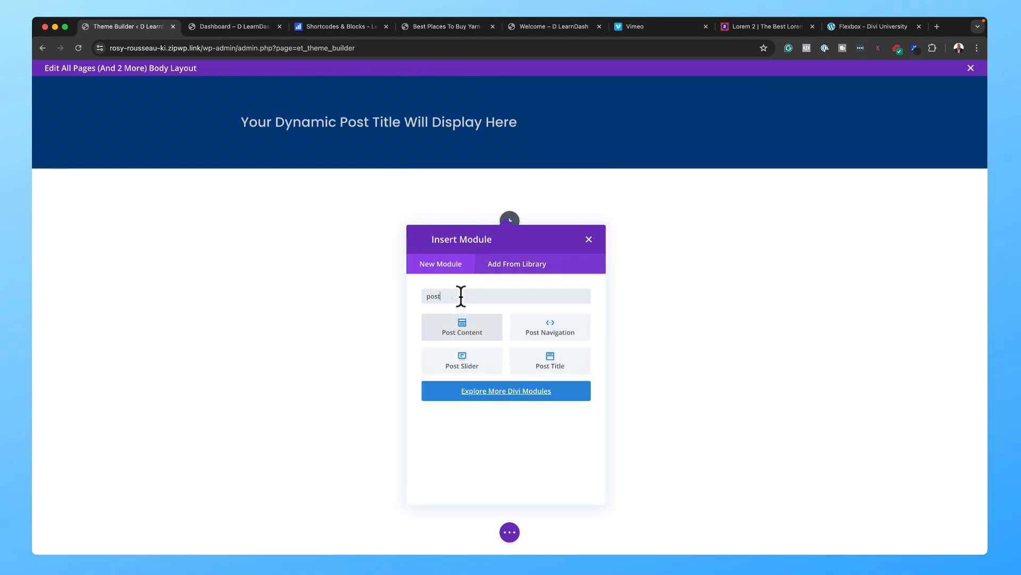
left_click(461, 327)
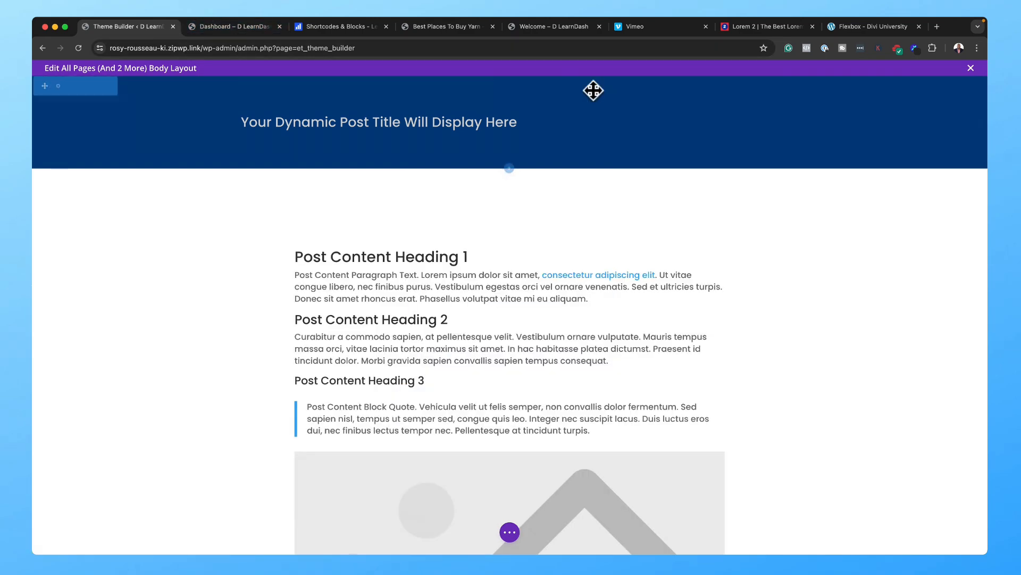
Step: Give the banner section linked top and bottom padding of 6%
left_click(58, 86)
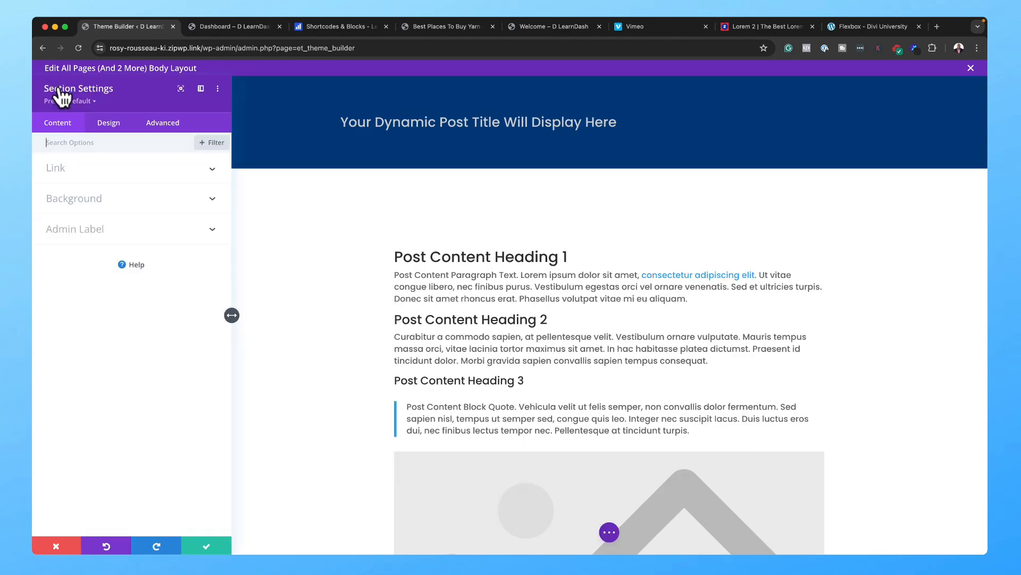
left_click(112, 125)
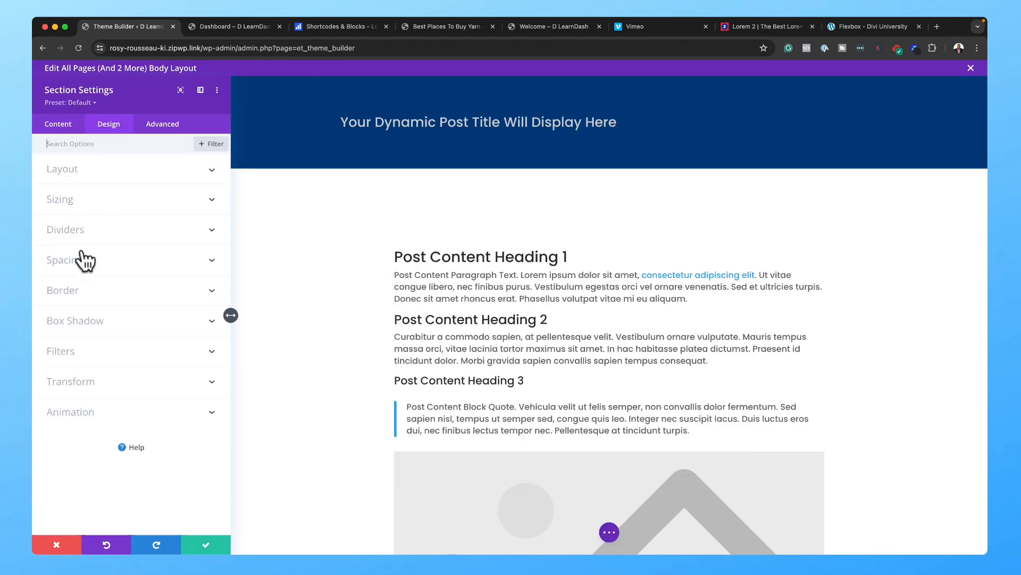
left_click(79, 271)
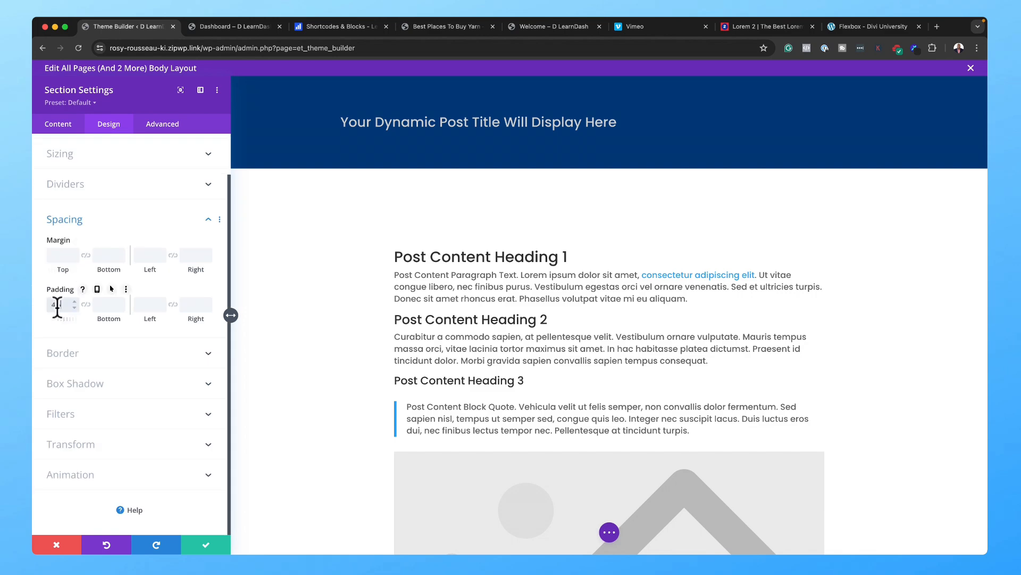
type("%")
left_click(86, 303)
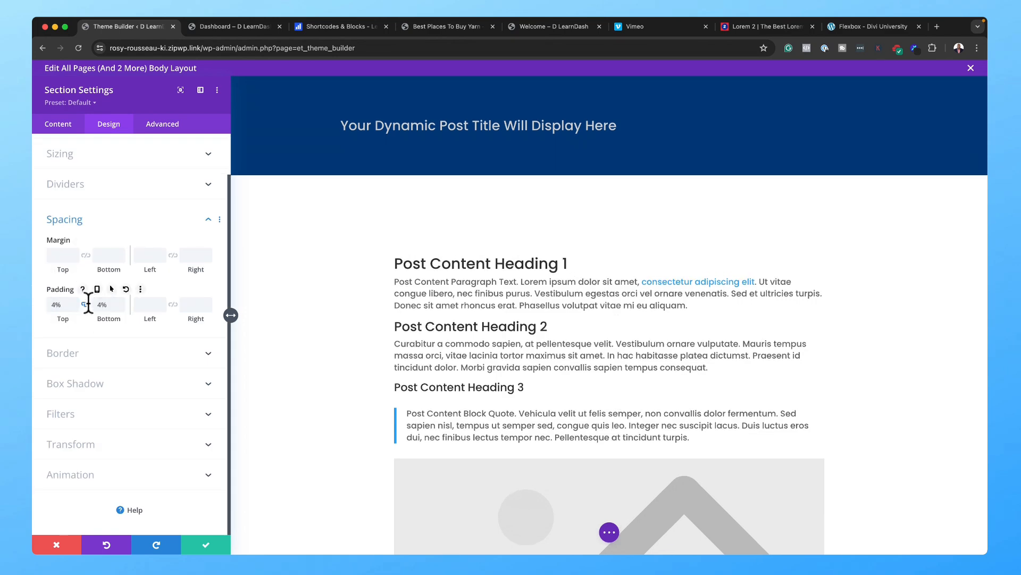
left_click(121, 301)
left_click(122, 301)
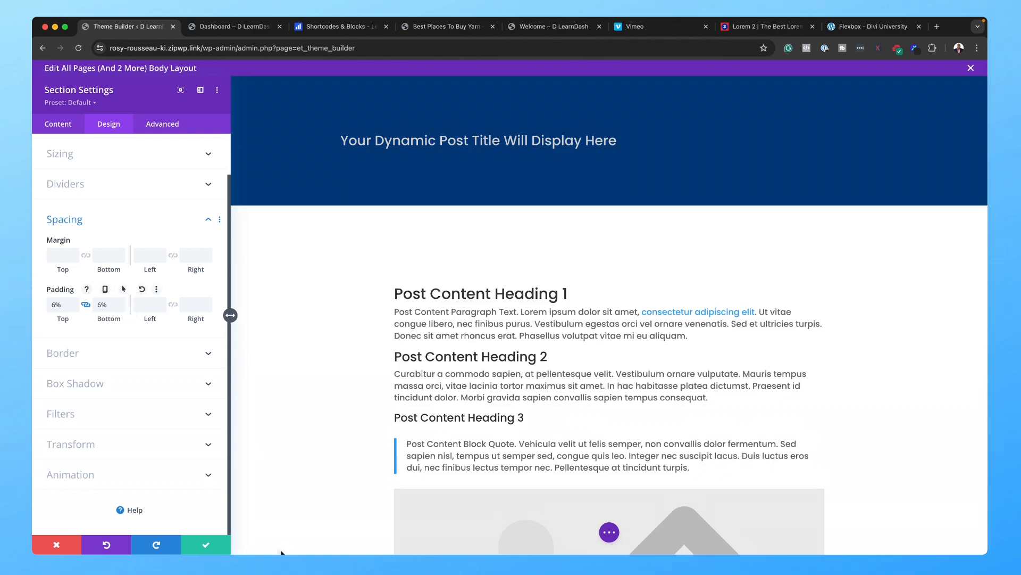
left_click(206, 544)
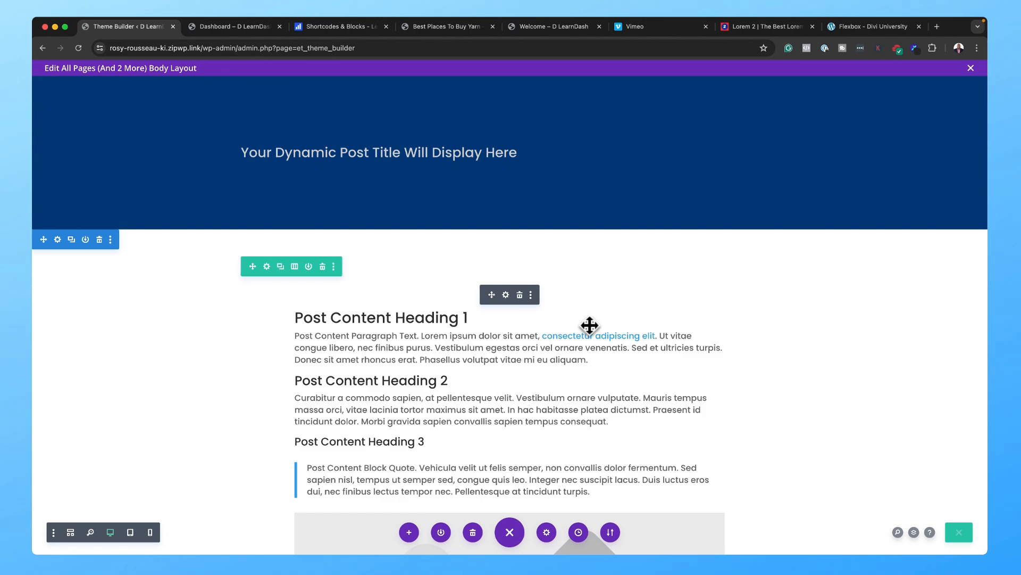
Step: Save and exit the body layout, save the Theme Builder changes, and view the live Dashboard page
left_click(970, 68)
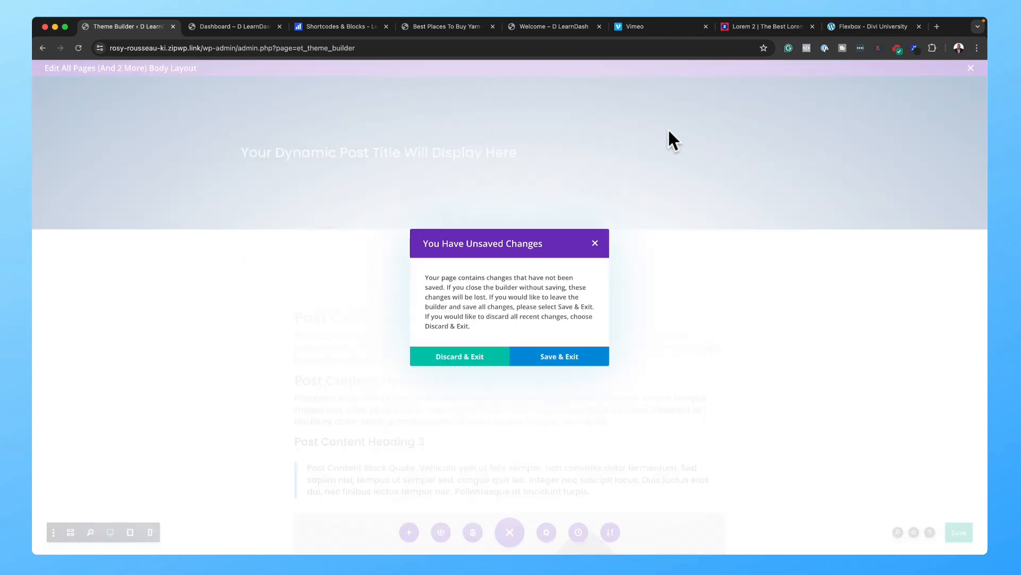
left_click(538, 356)
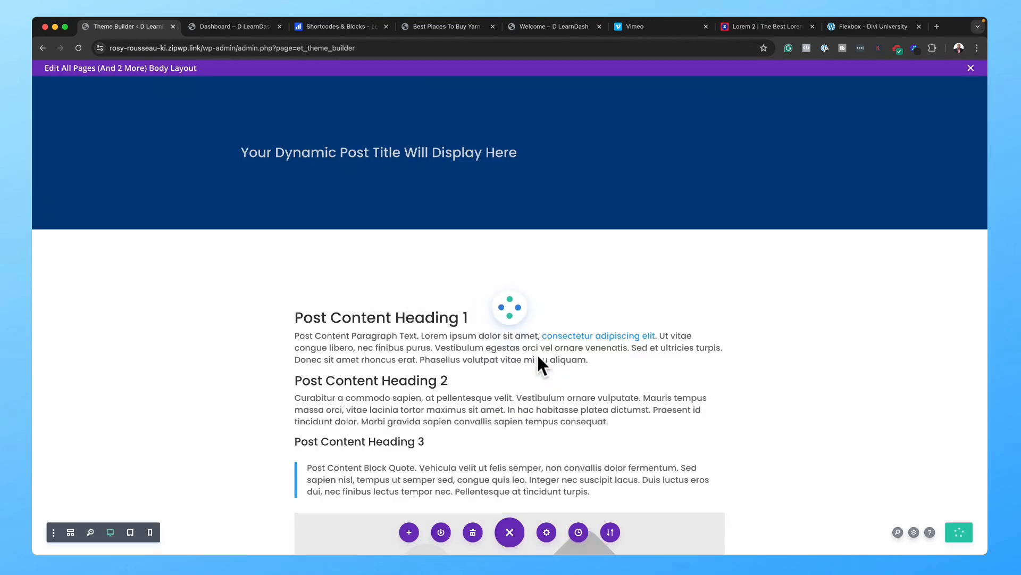
left_click(180, 101)
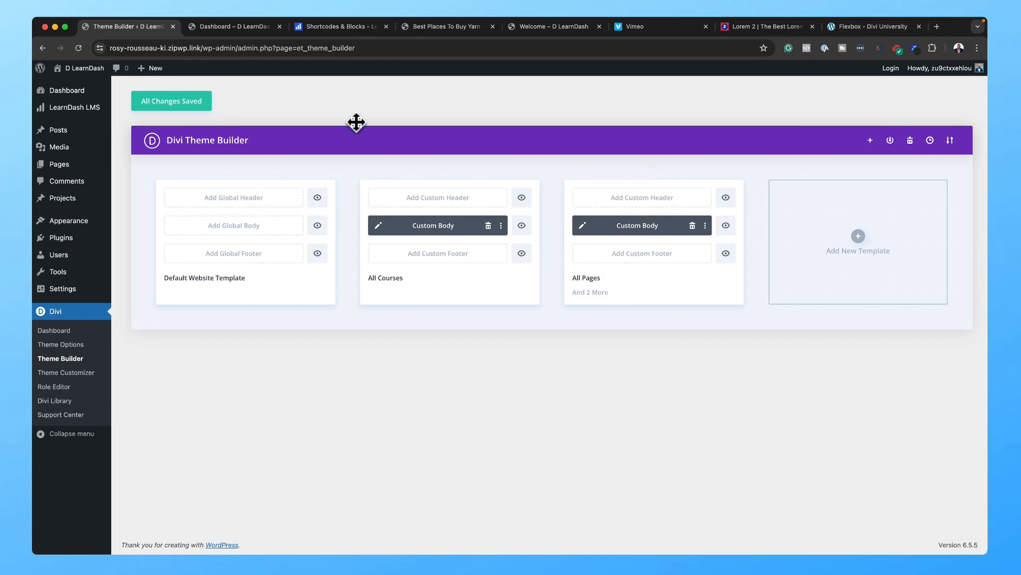
left_click(264, 27)
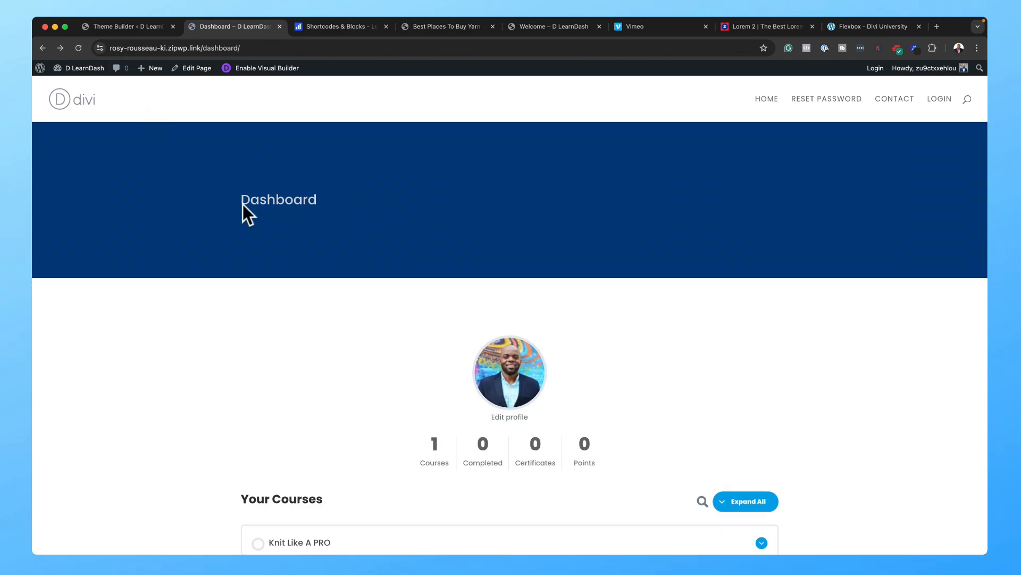
Step: Reopen the All Pages custom body layout in the builder after checking the live page
scroll(358, 237, "down", 5)
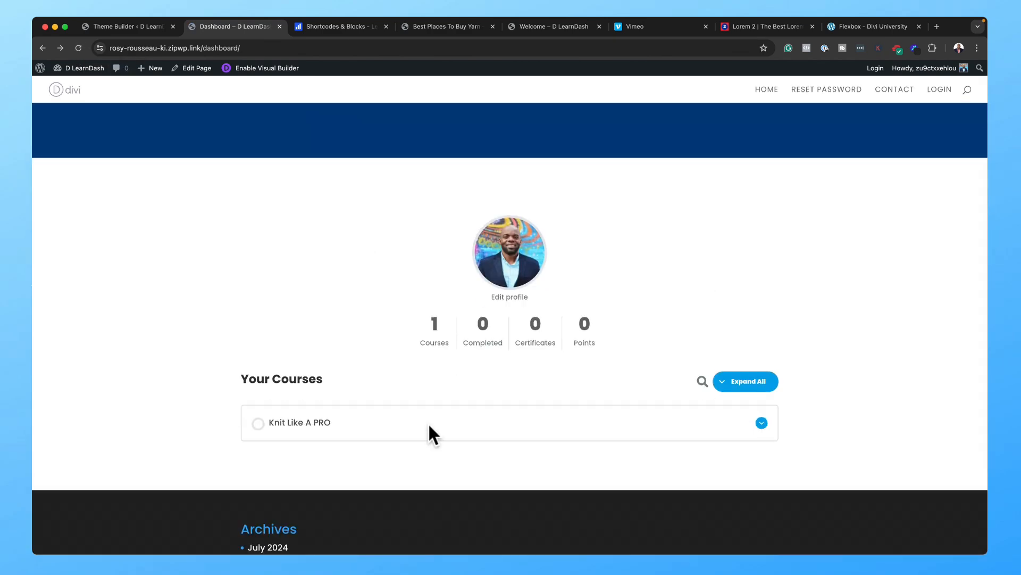
left_click(157, 24)
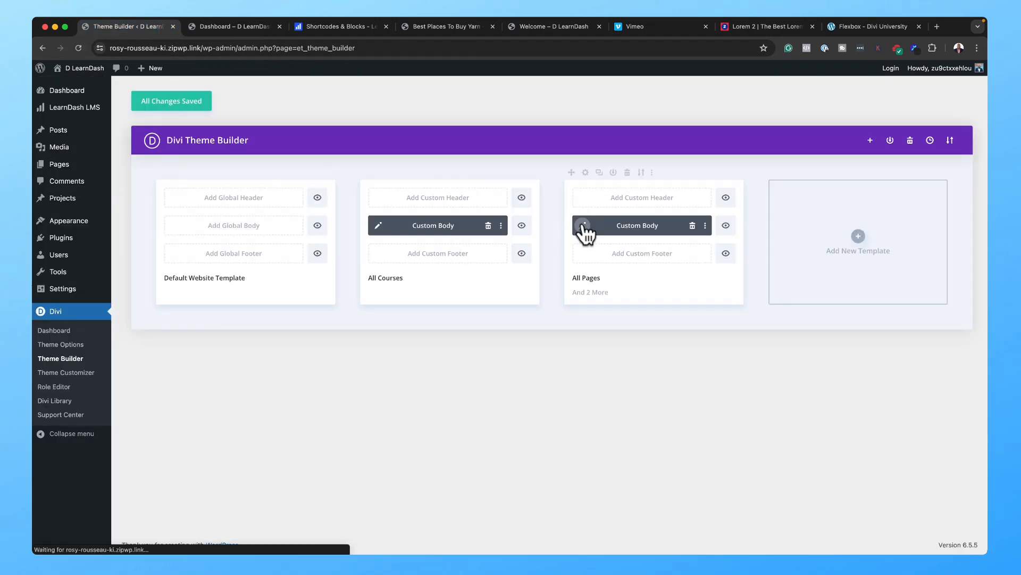
left_click(583, 225)
left_click(259, 25)
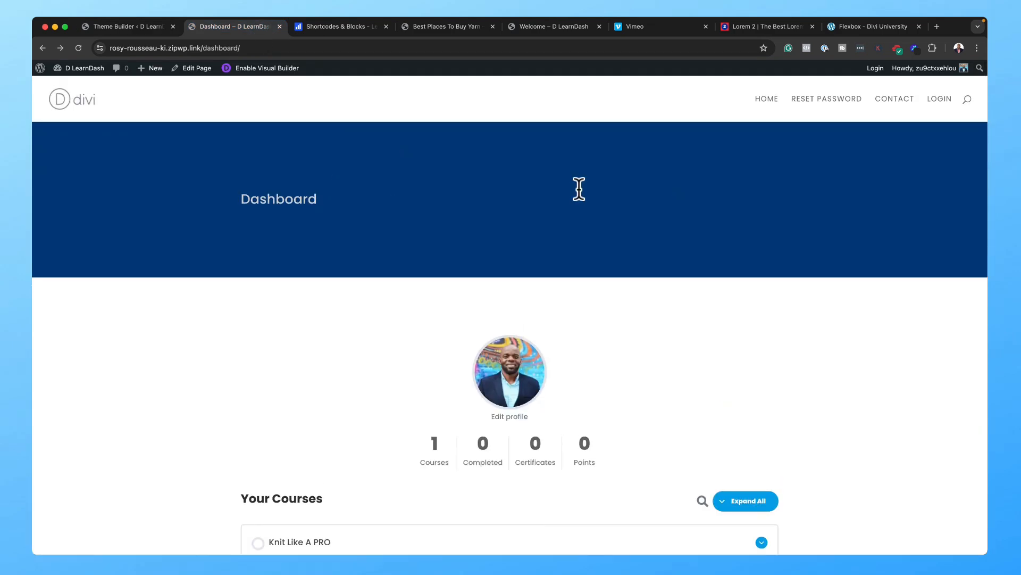
left_click(127, 26)
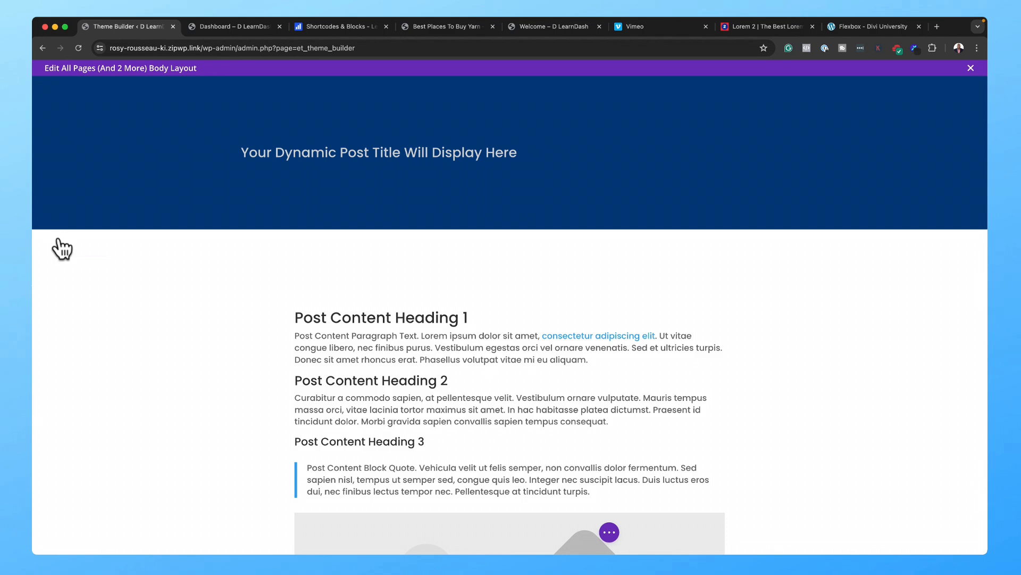
Step: Reduce the banner section's top and bottom padding to 4%
left_click(59, 242)
left_click(120, 126)
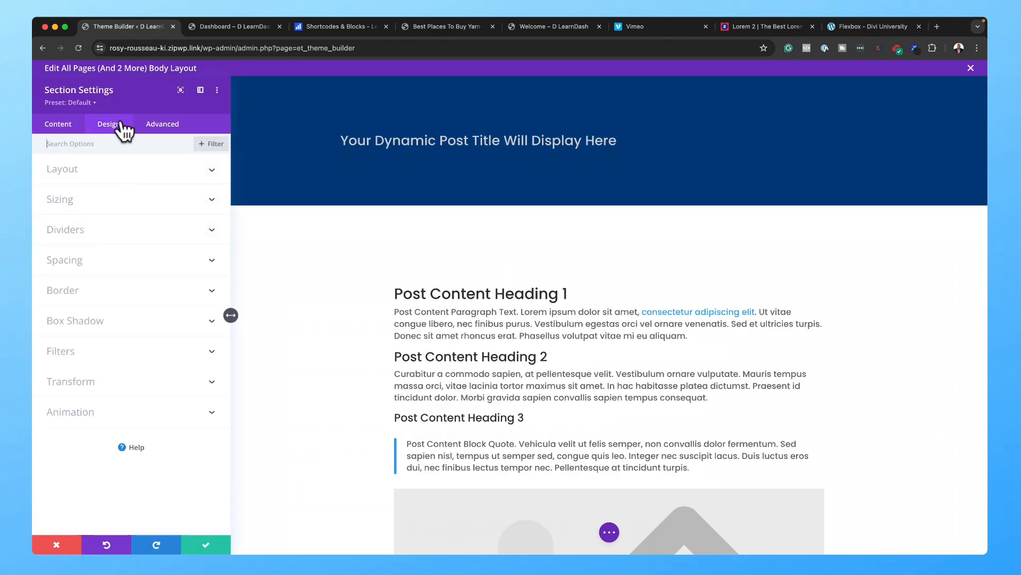
left_click(79, 260)
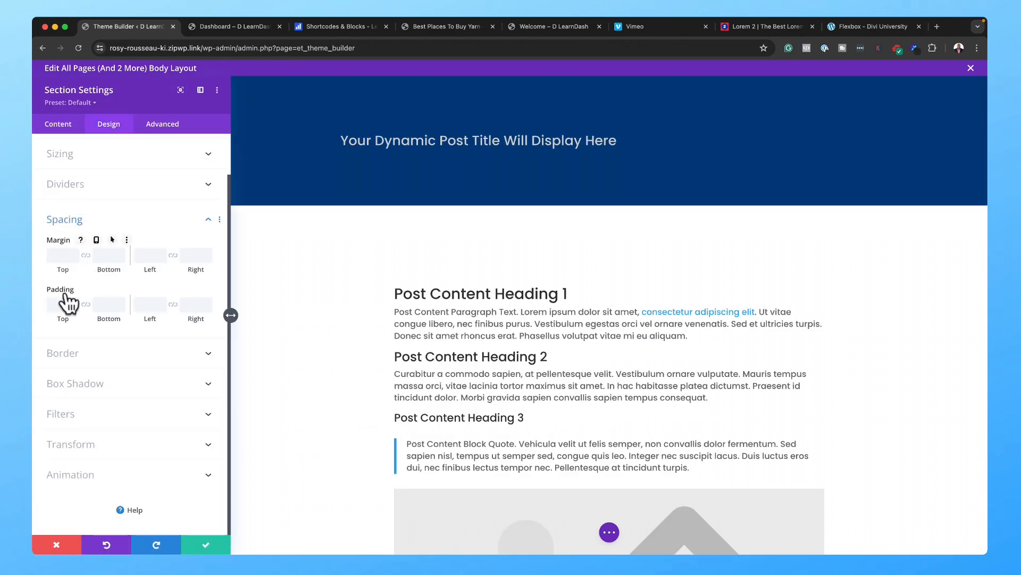
left_click(54, 306)
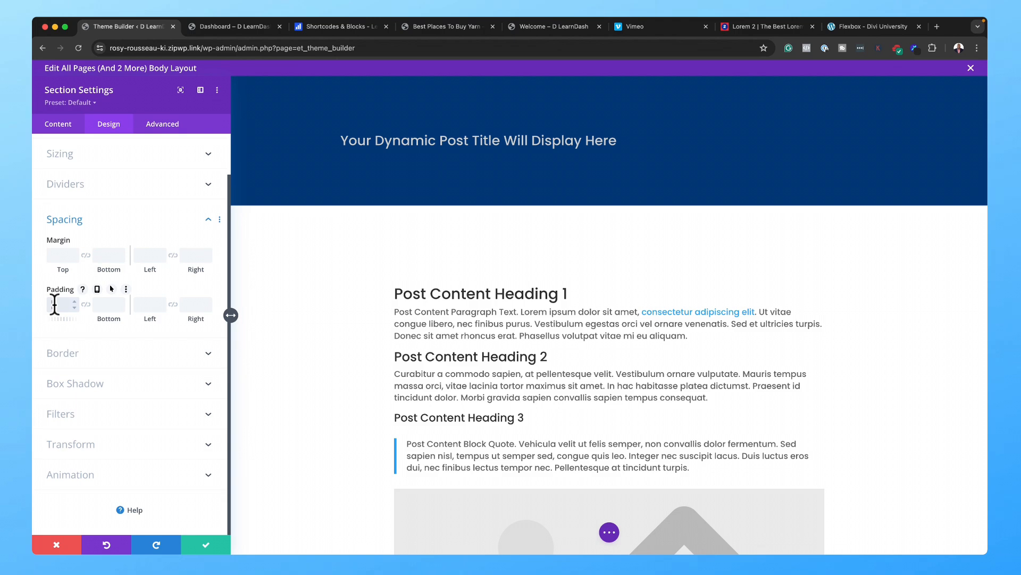
left_click(85, 305)
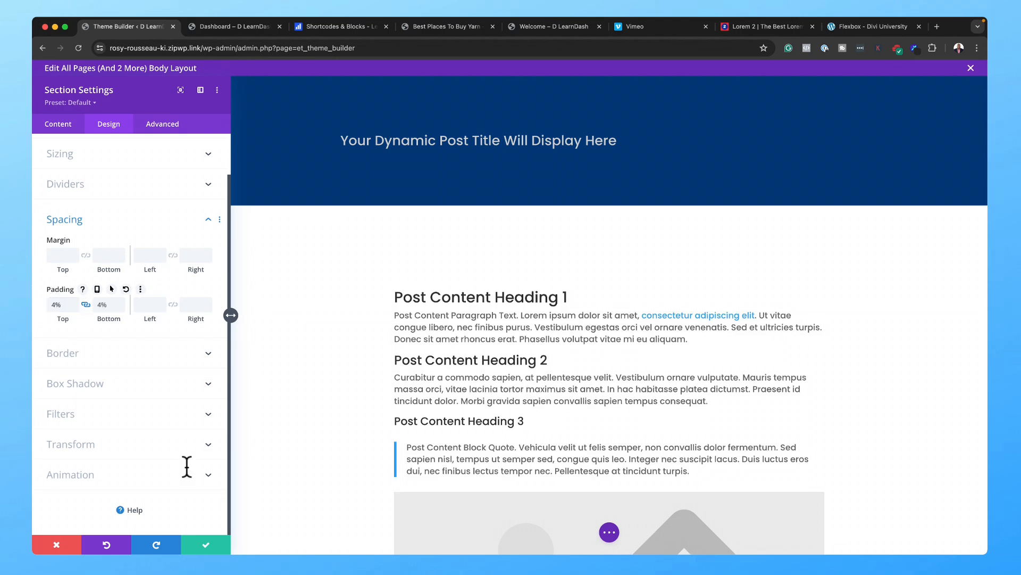
left_click(209, 545)
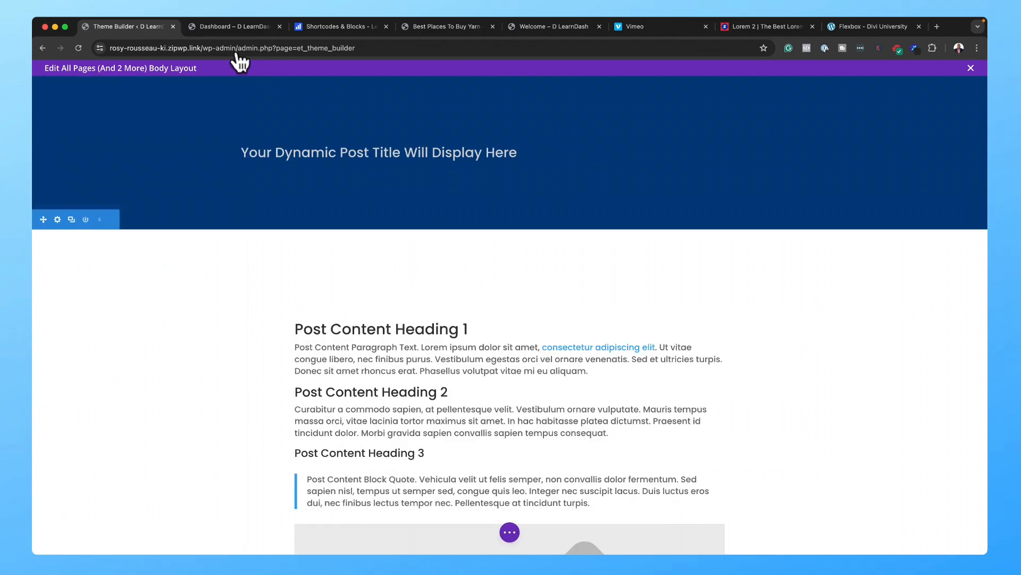
left_click(59, 86)
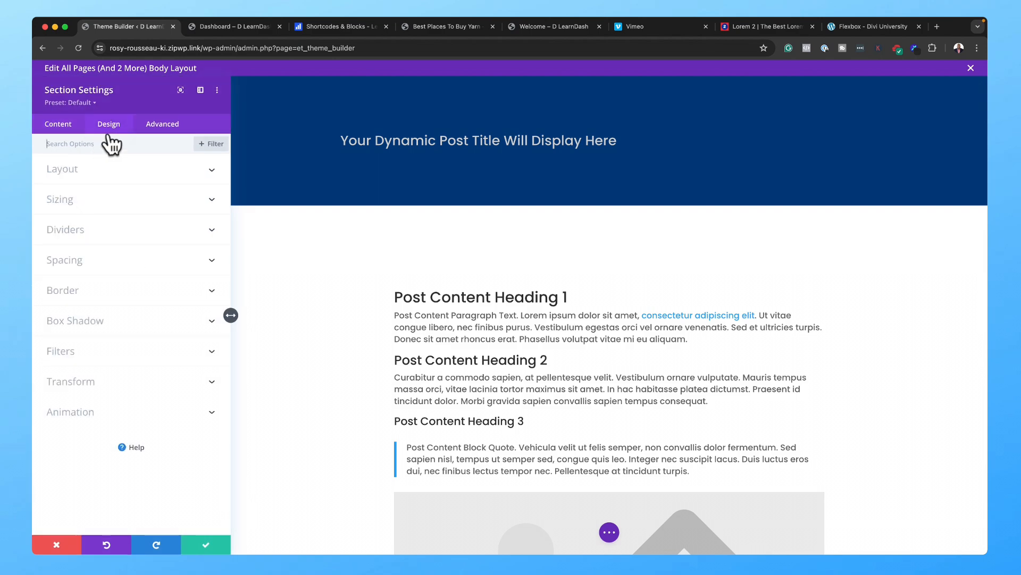
left_click(81, 260)
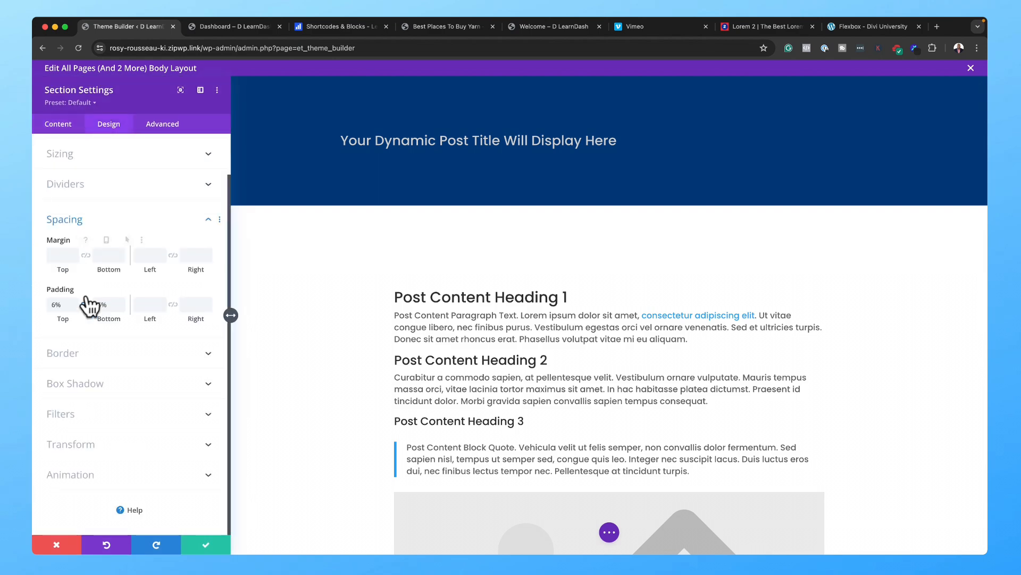
left_click(120, 308)
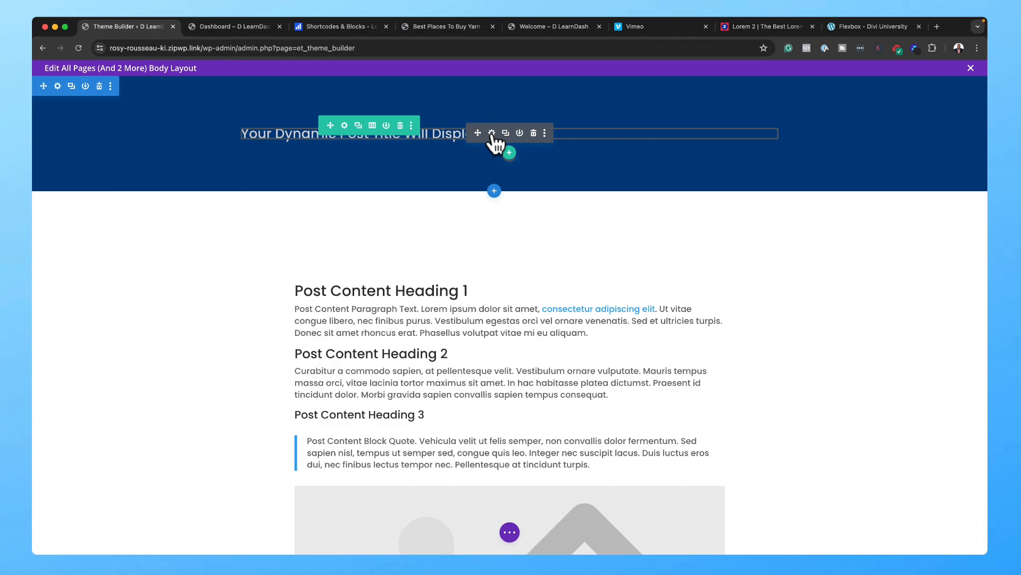
Step: Centre and uppercase the banner title, with 2px letter spacing and 1.8em size, then save with Ctrl+S
left_click(492, 133)
left_click(96, 171)
scroll(149, 406, "down", 3)
scroll(151, 403, "down", 2)
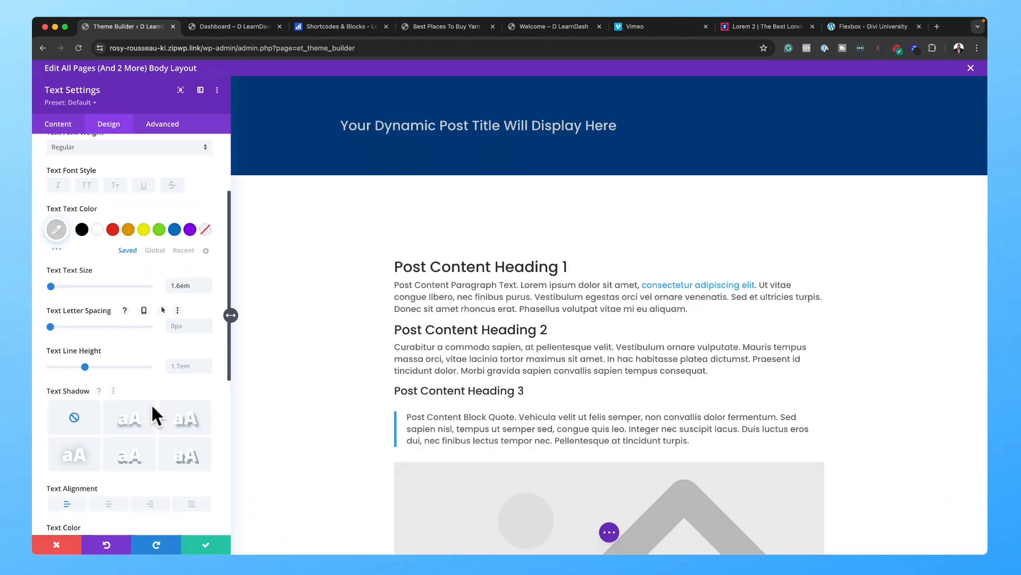
left_click(108, 494)
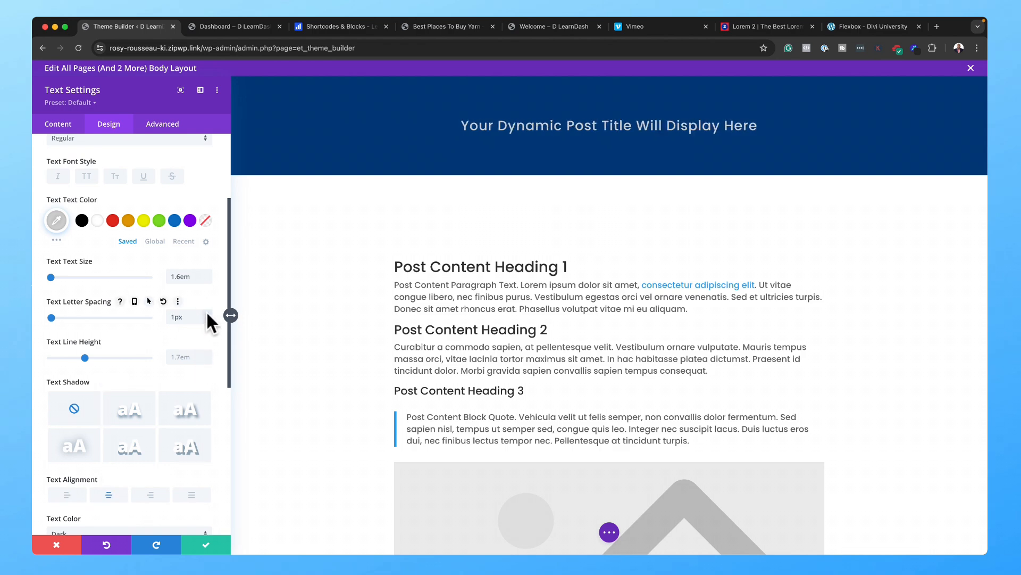
key("Up")
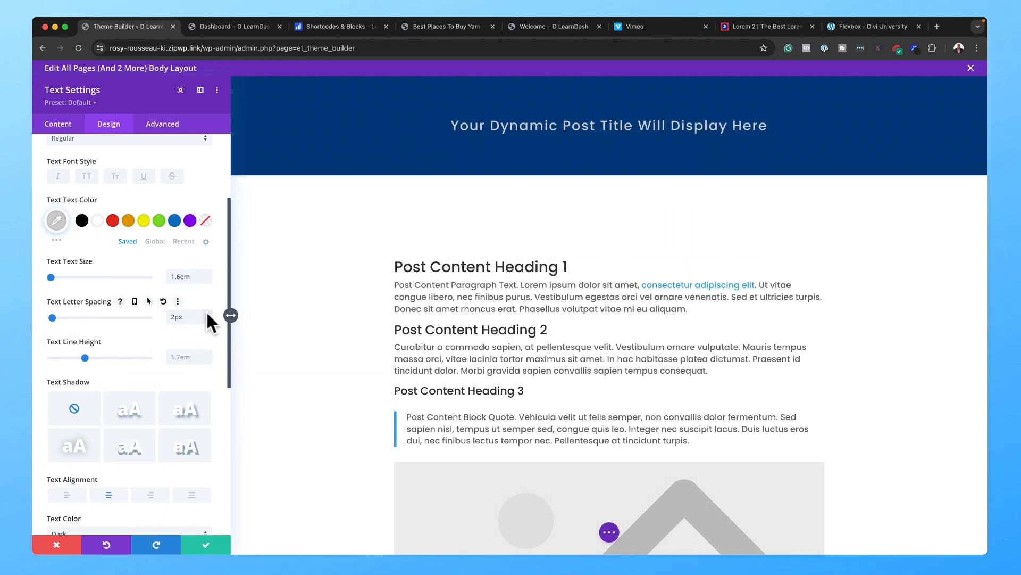
left_click(89, 175)
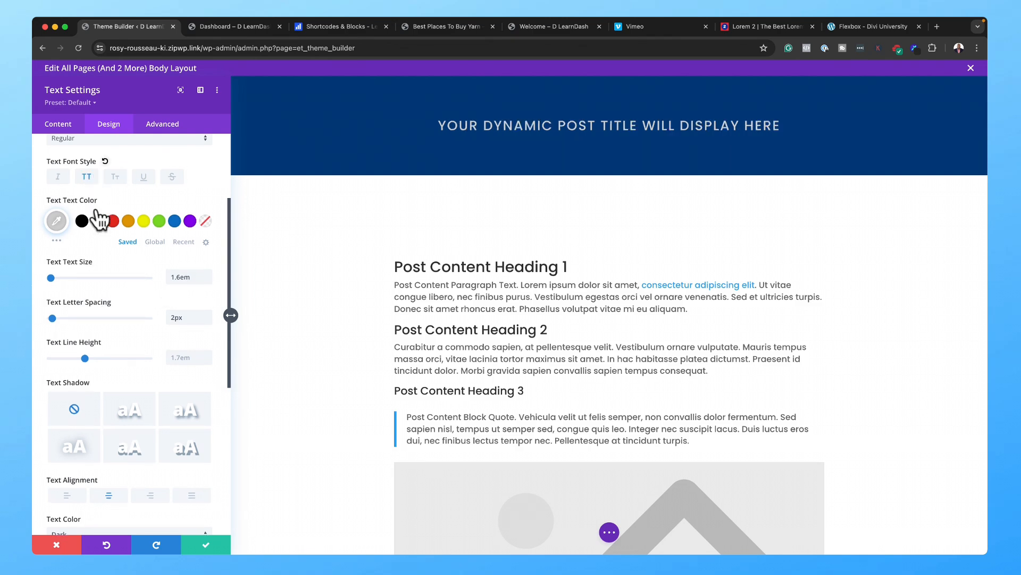
scroll(186, 288, "up", 1)
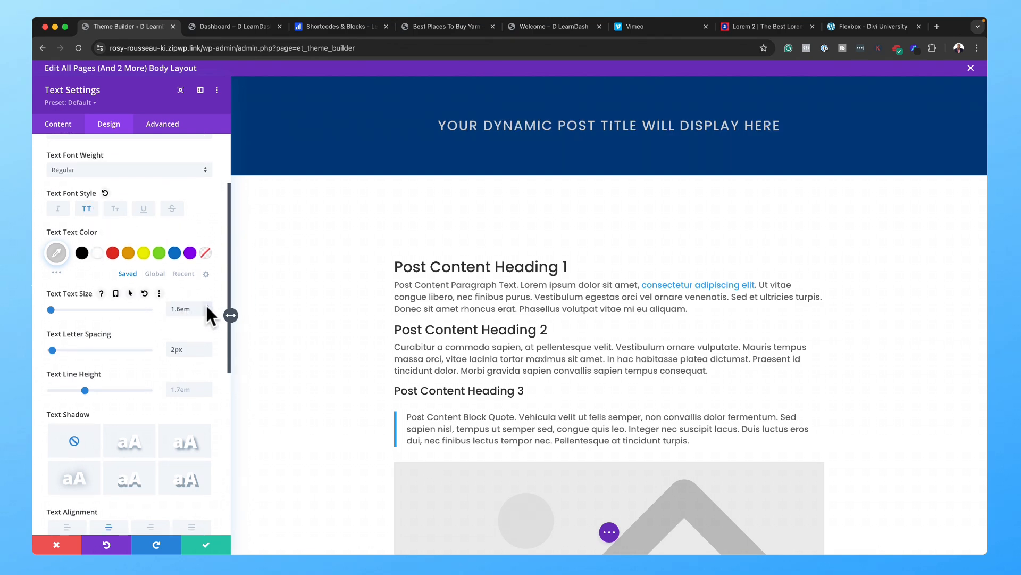
left_click(207, 305)
left_click(206, 305)
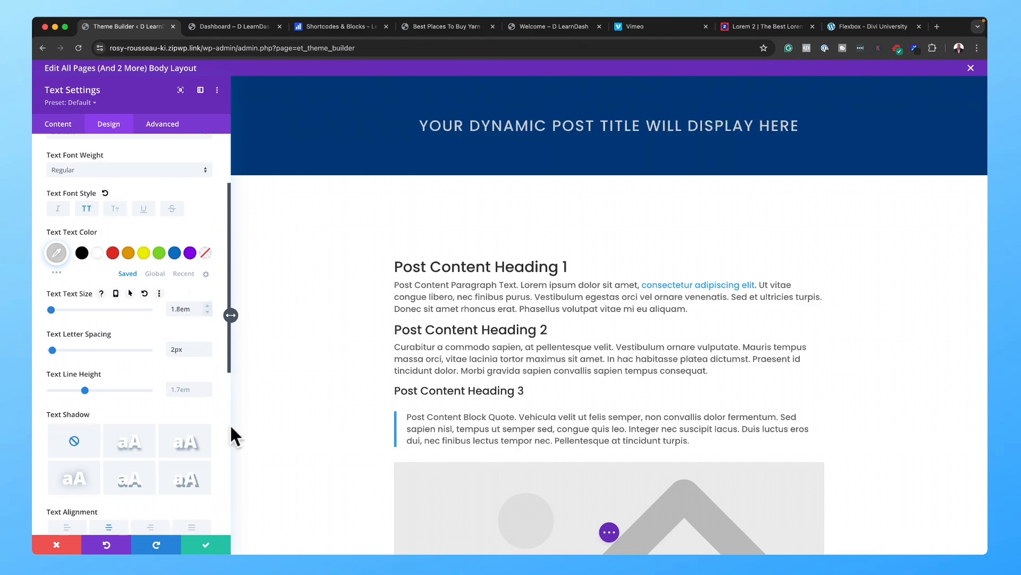
left_click(208, 548)
key("super+s")
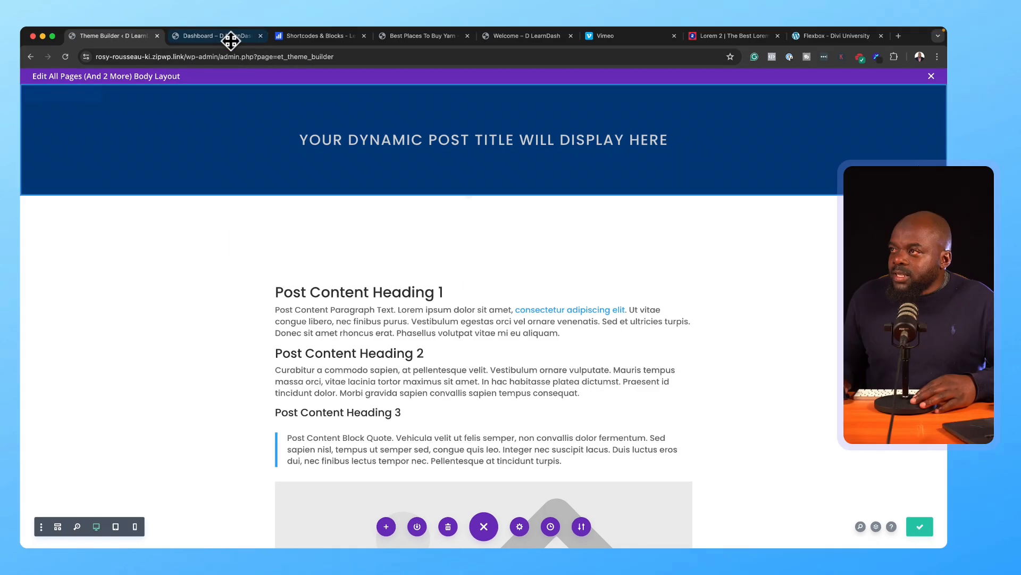
Step: Browse the live site's Contact, Login, Reset Password and Home pages to check the new title banner
left_click(228, 35)
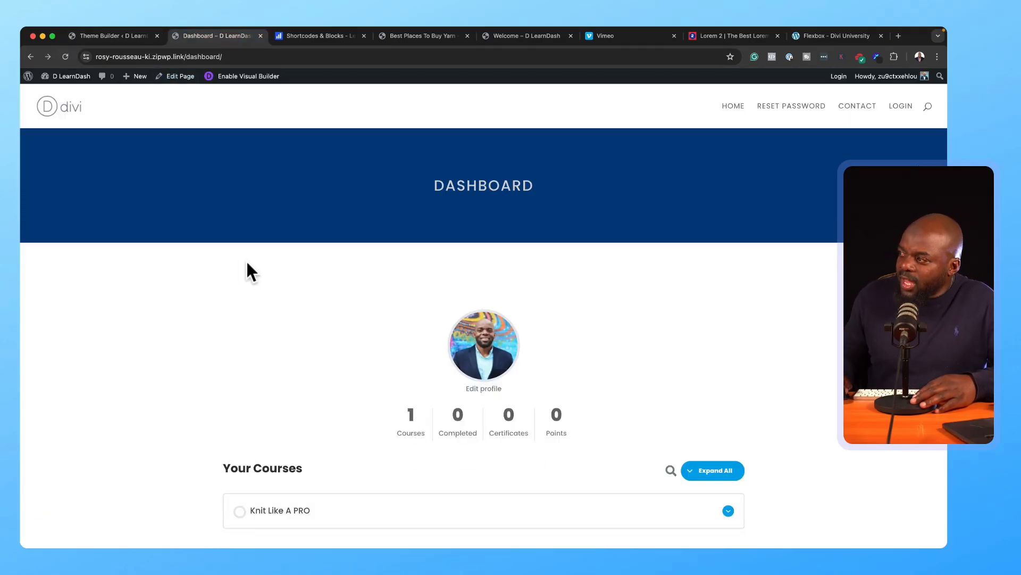
scroll(528, 202, "down", 5)
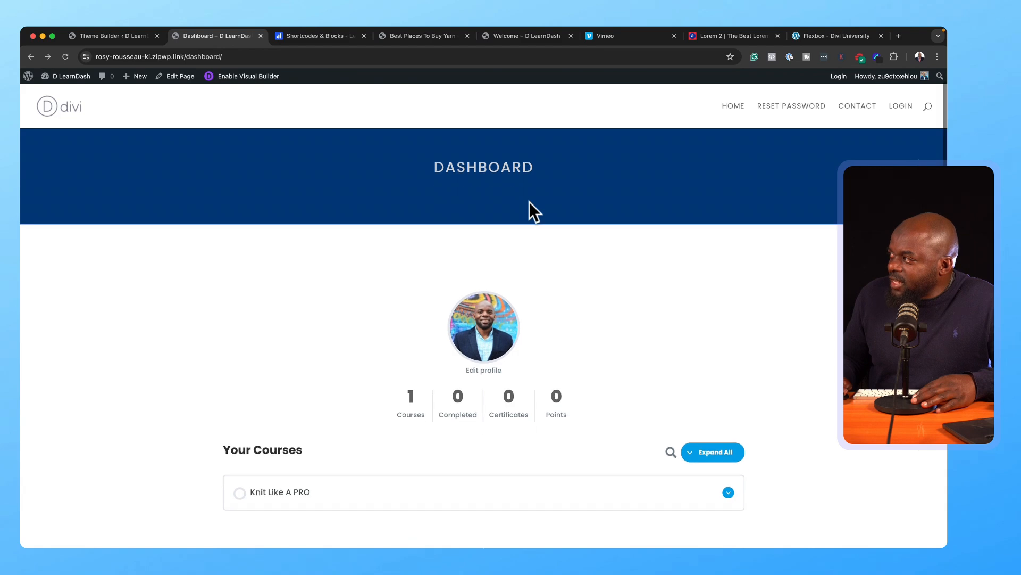
scroll(529, 202, "up", 5)
left_click(858, 107)
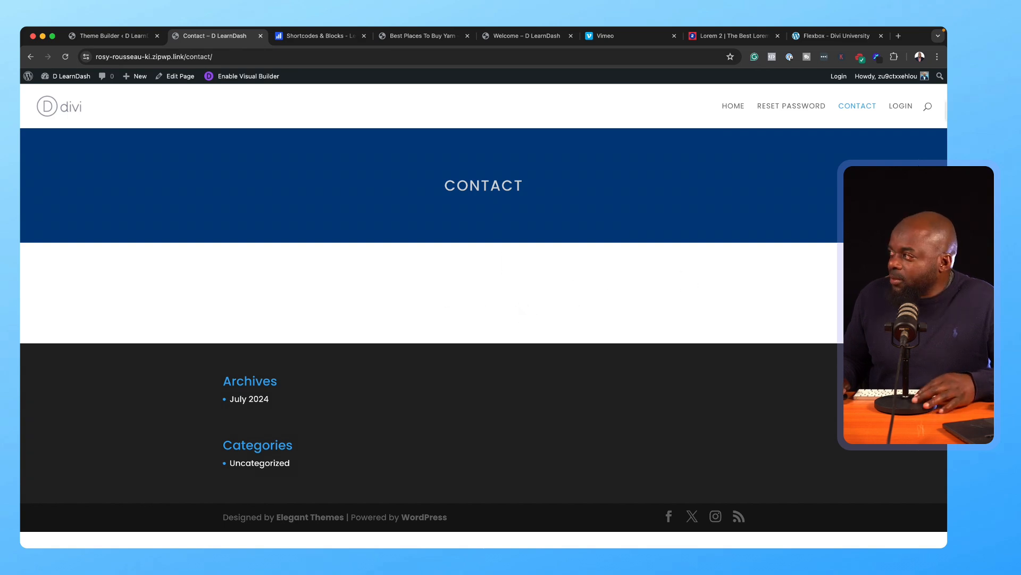
left_click(903, 105)
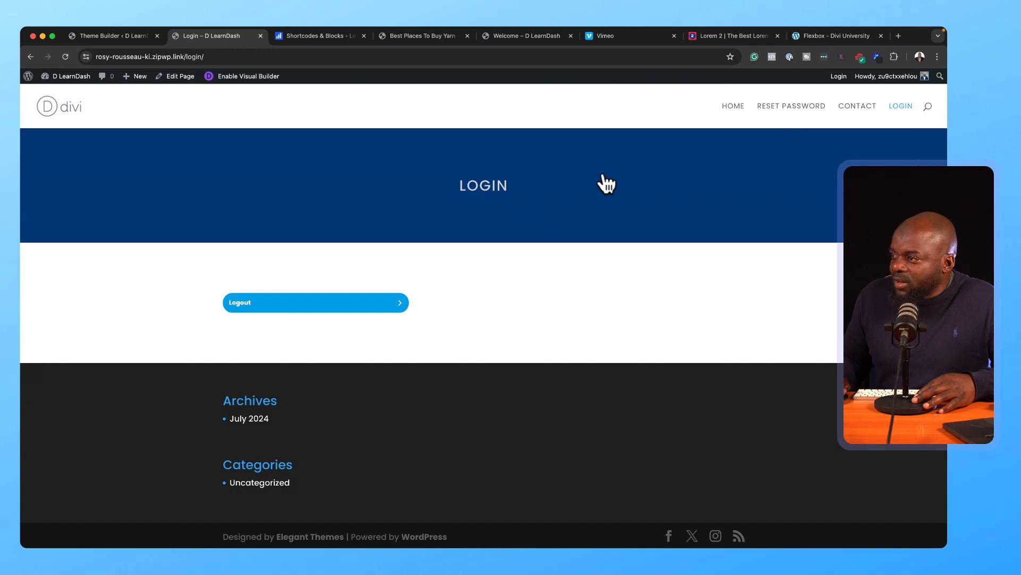
left_click(776, 107)
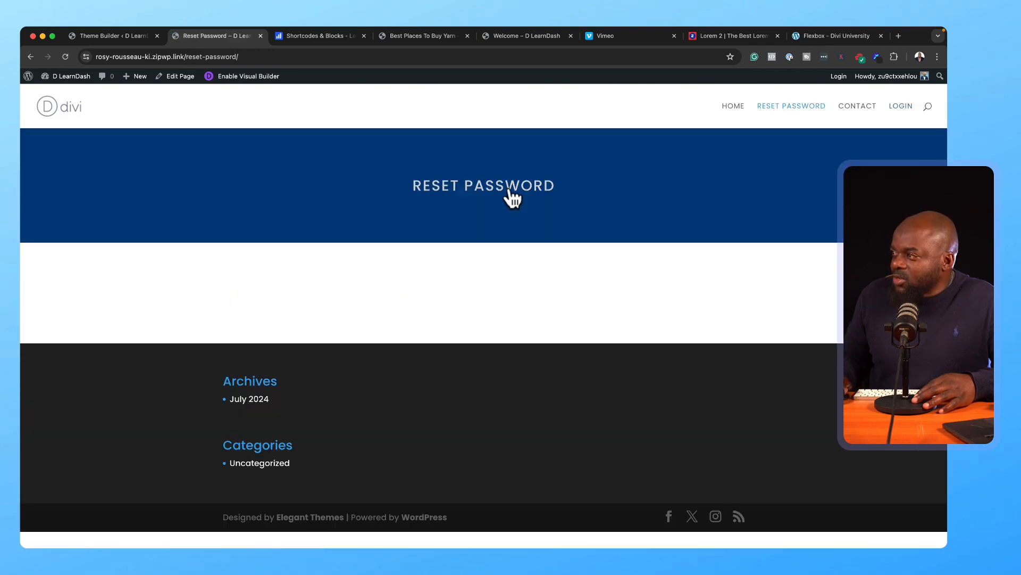
left_click(725, 107)
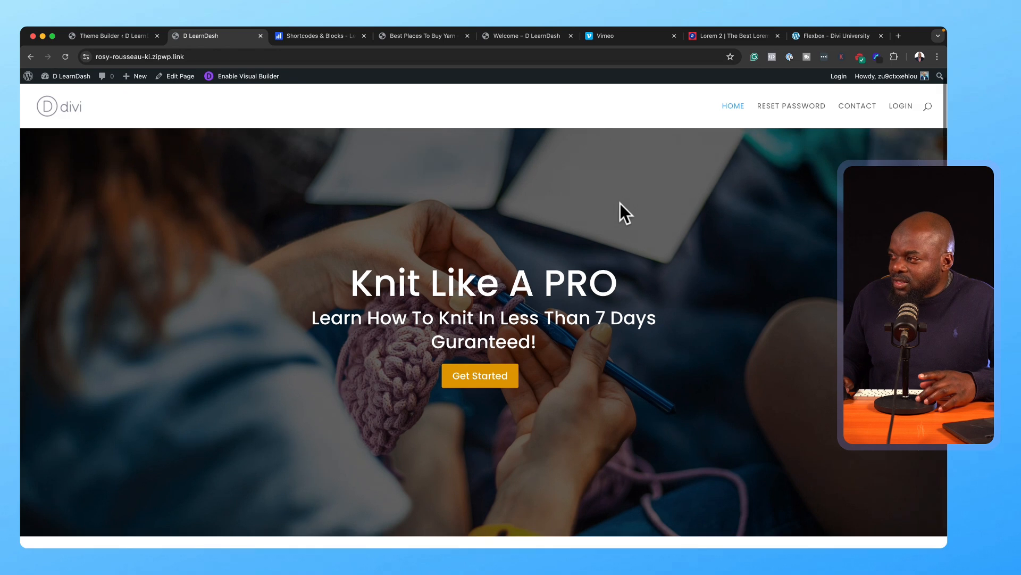
scroll(620, 203, "down", 5)
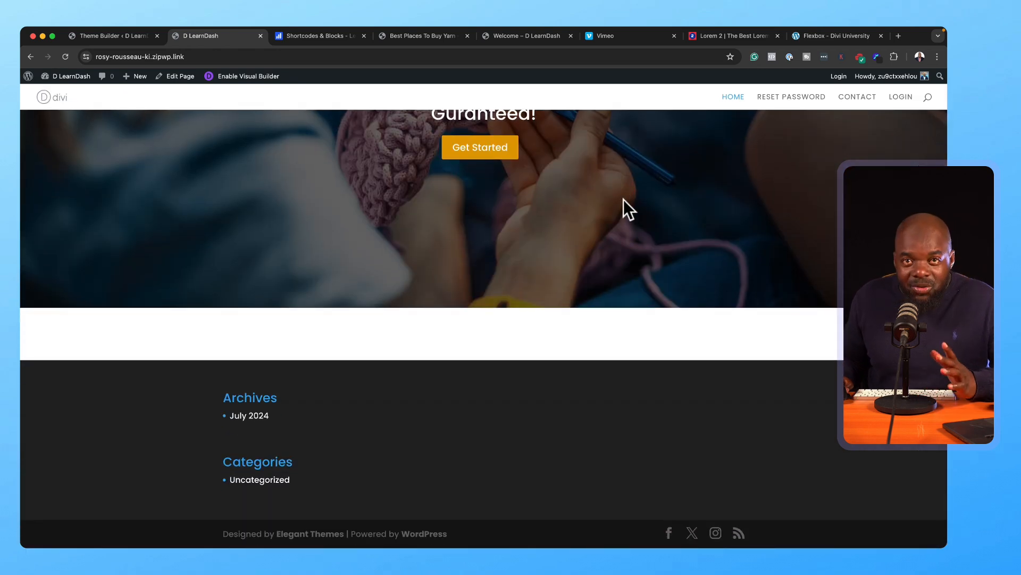
scroll(624, 200, "up", 5)
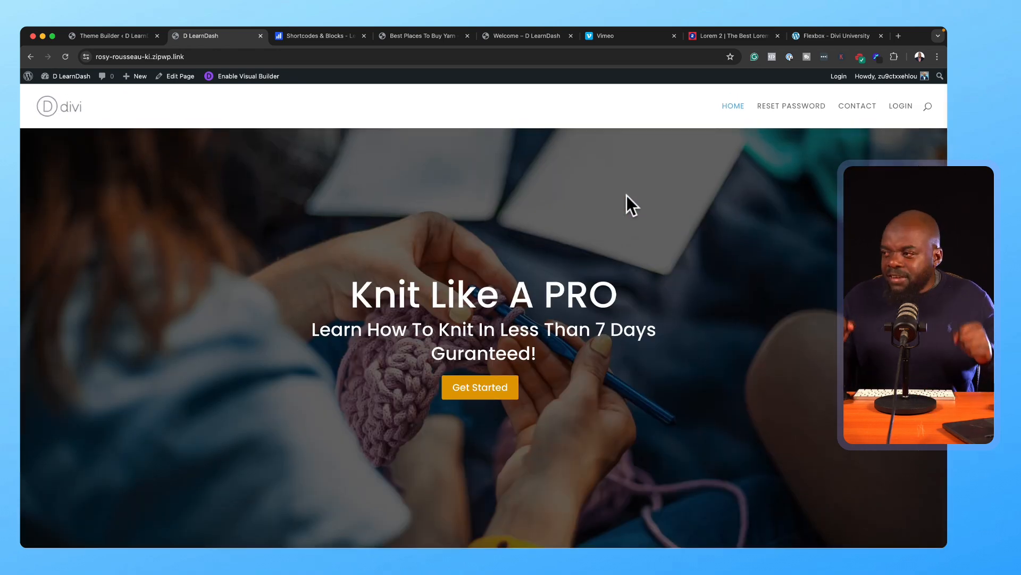
scroll(618, 392, "down", 4)
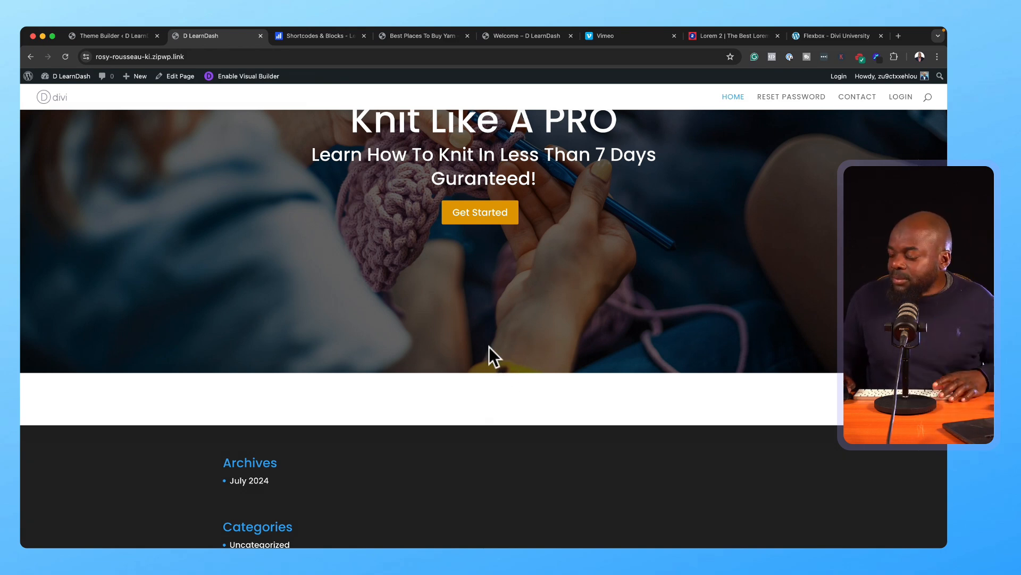
scroll(488, 346, "up", 1)
Step: Search the LearnDash shortcodes reference for 'cours' and select the [ld_course_list] shortcode
left_click(309, 38)
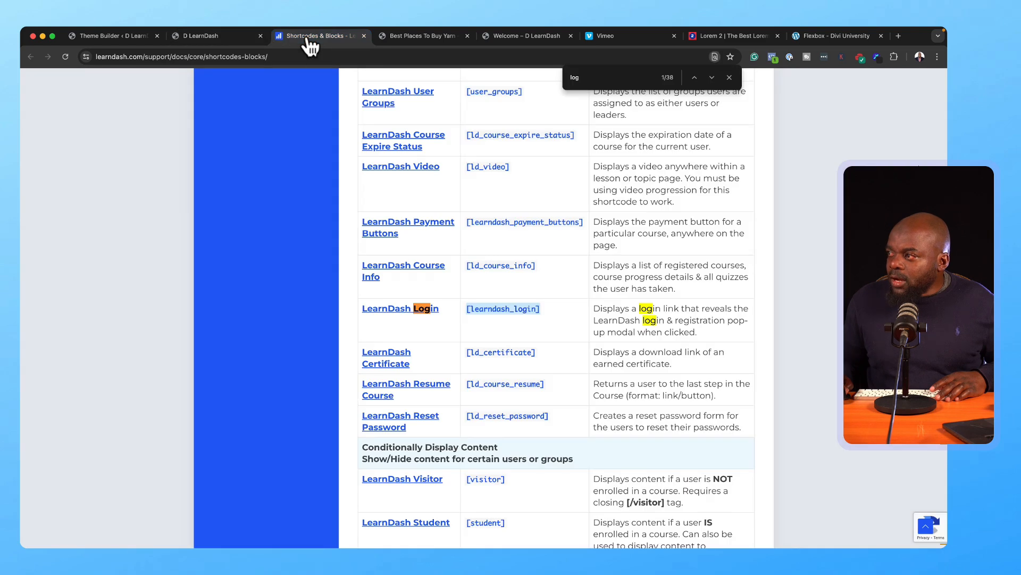
scroll(564, 342, "up", 3)
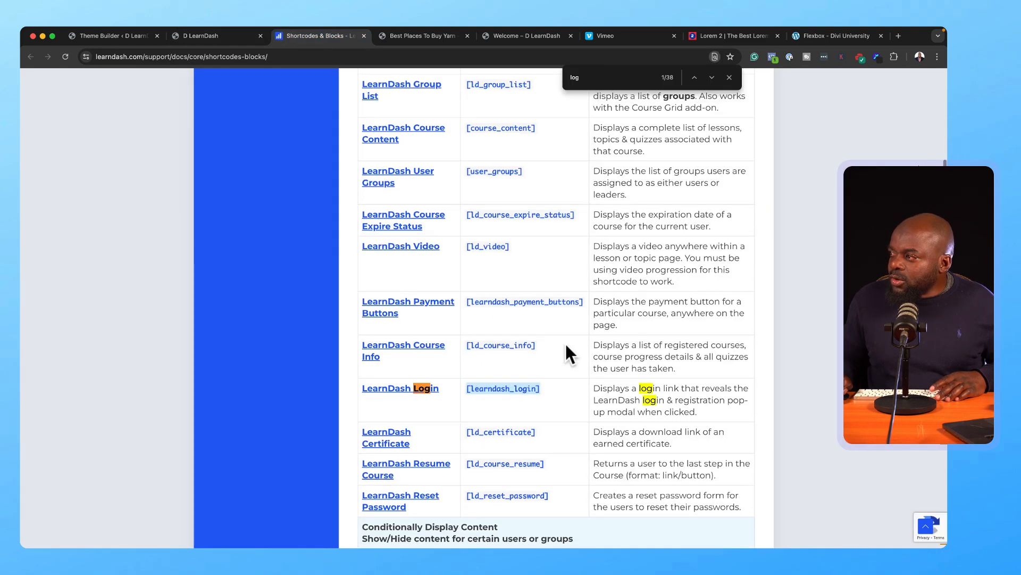
scroll(567, 345, "up", 10)
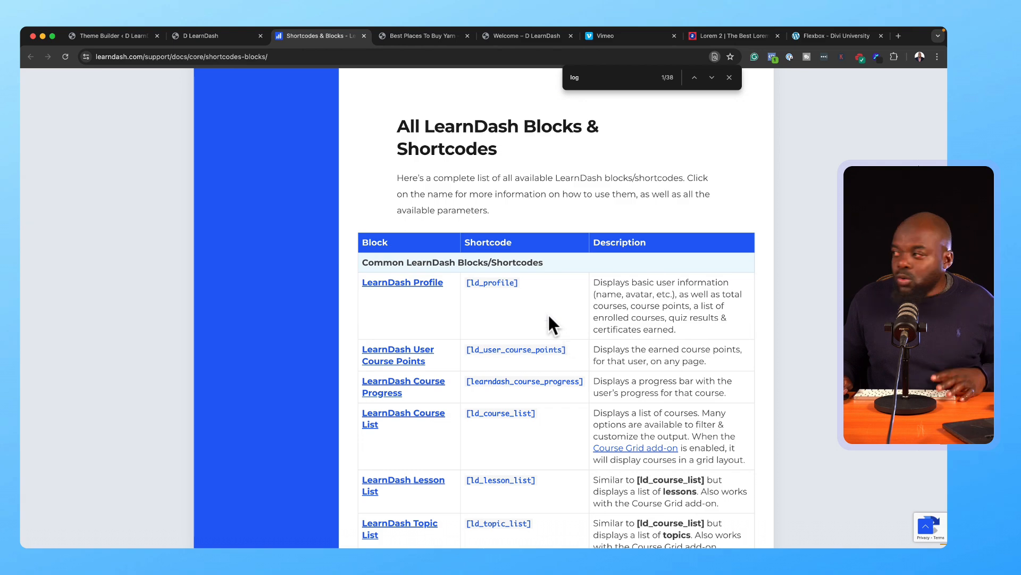
left_click(622, 77)
type("cours")
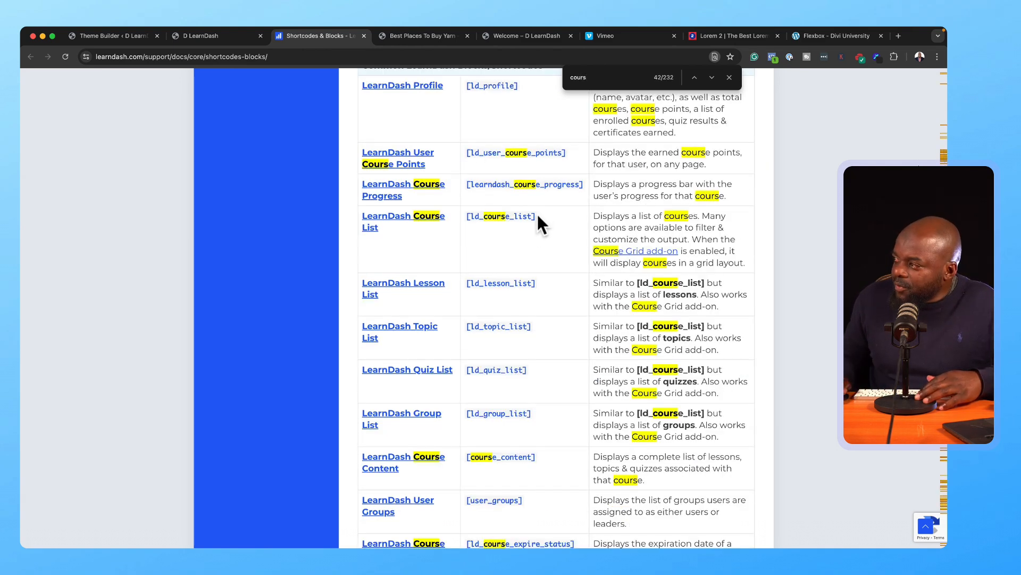
left_click_drag(535, 216, 472, 212)
key("ctrl+c")
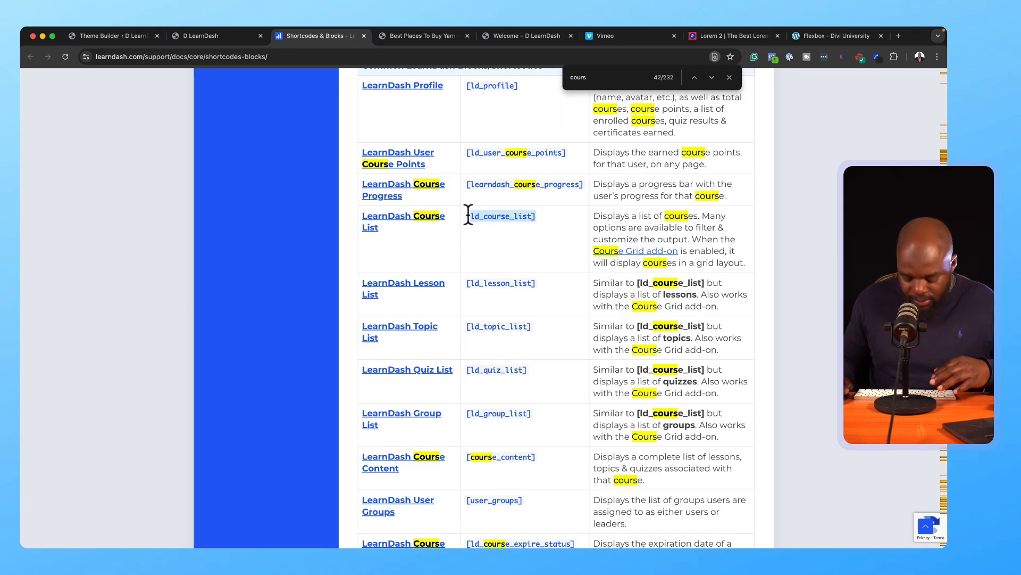
left_click(93, 35)
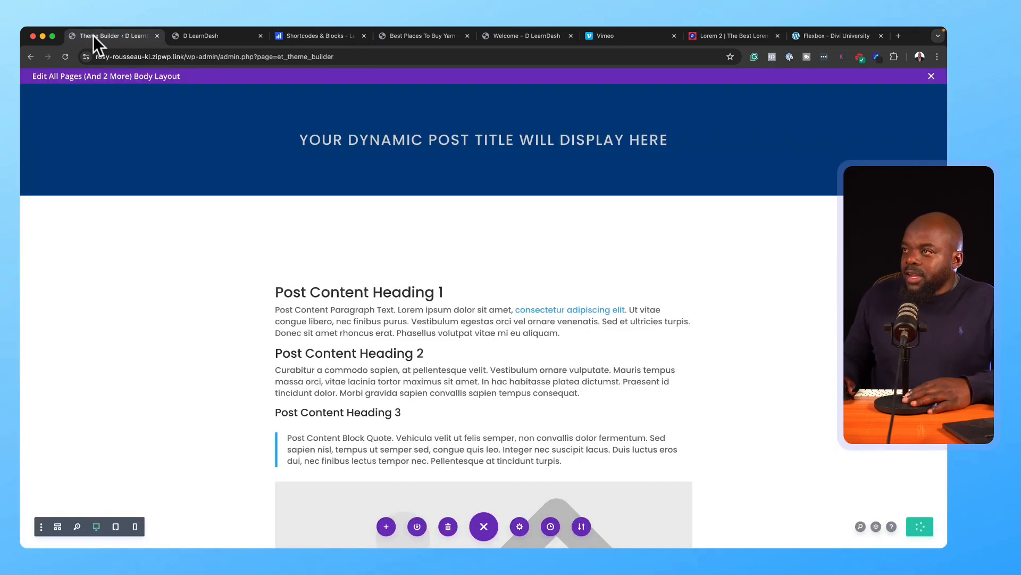
Step: Close the body layout editor and enable the Visual Builder on the live home page
left_click(931, 76)
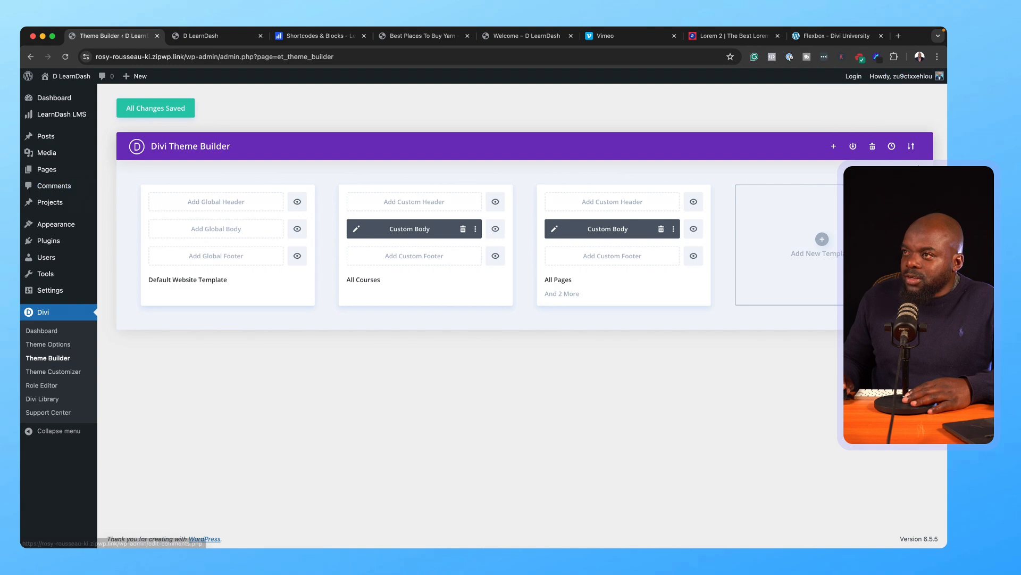
left_click(235, 35)
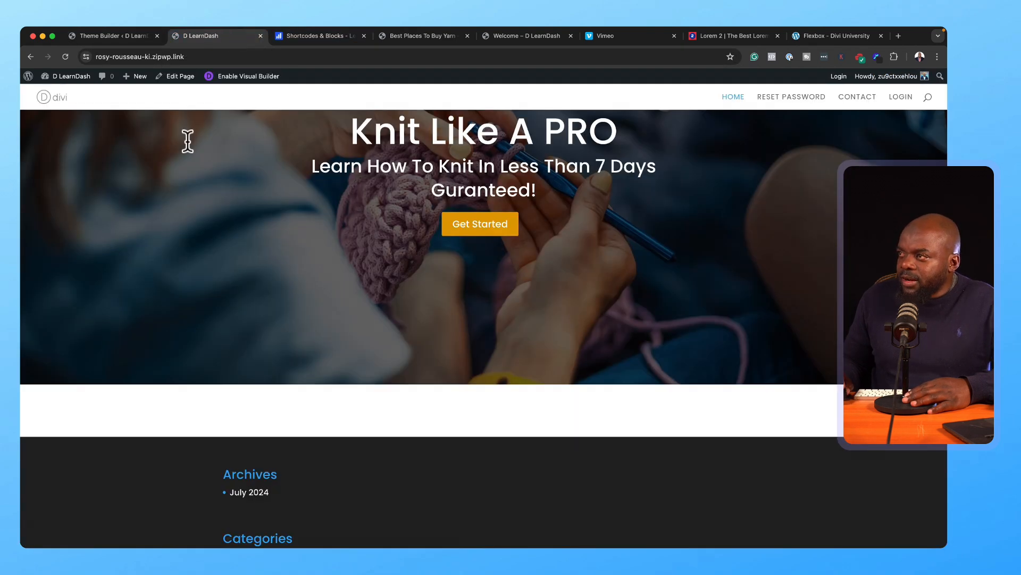
left_click(251, 76)
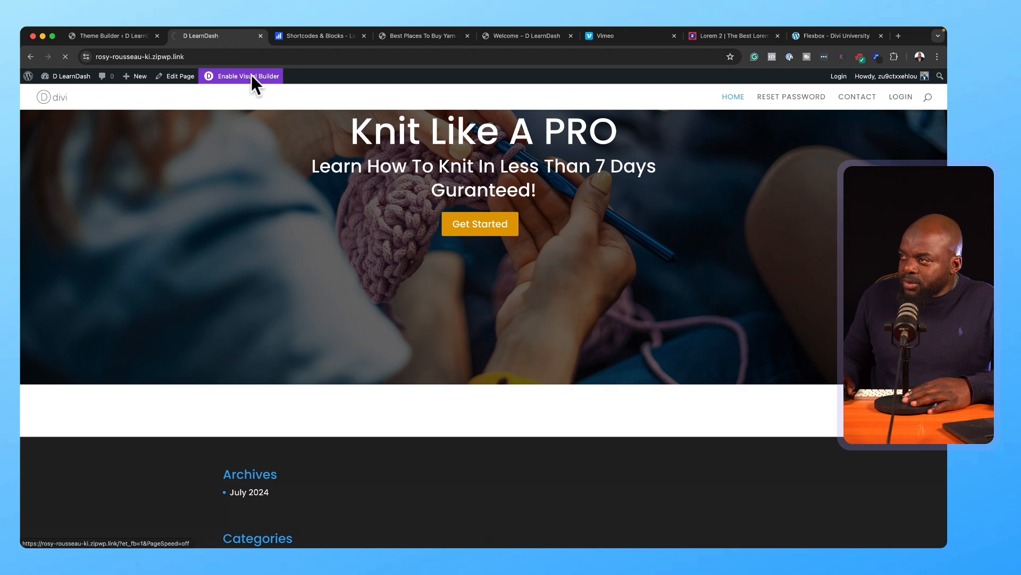
Step: Add a new row with a Text module below the home page hero section
left_click(485, 401)
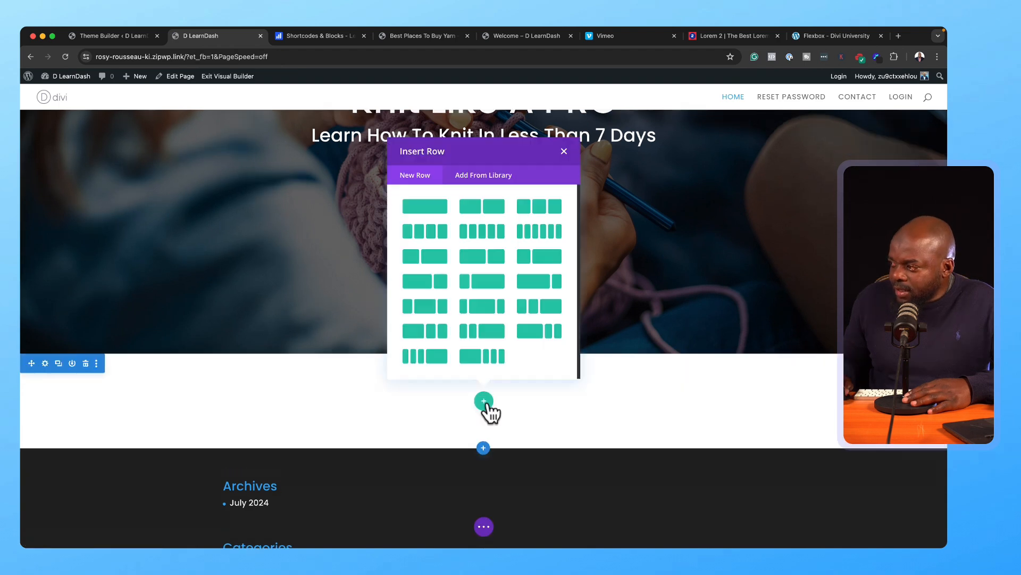
left_click(458, 228)
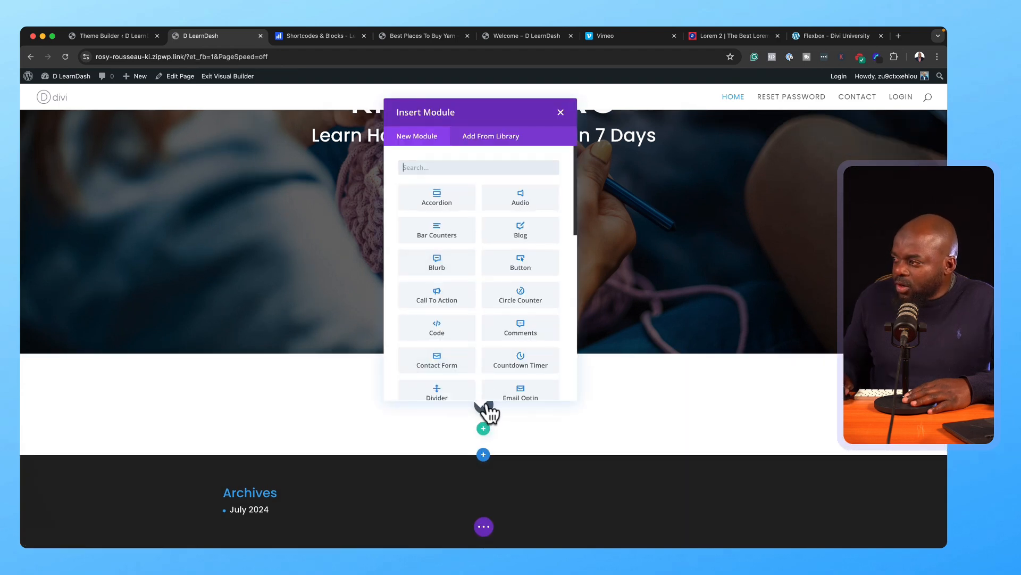
type("text")
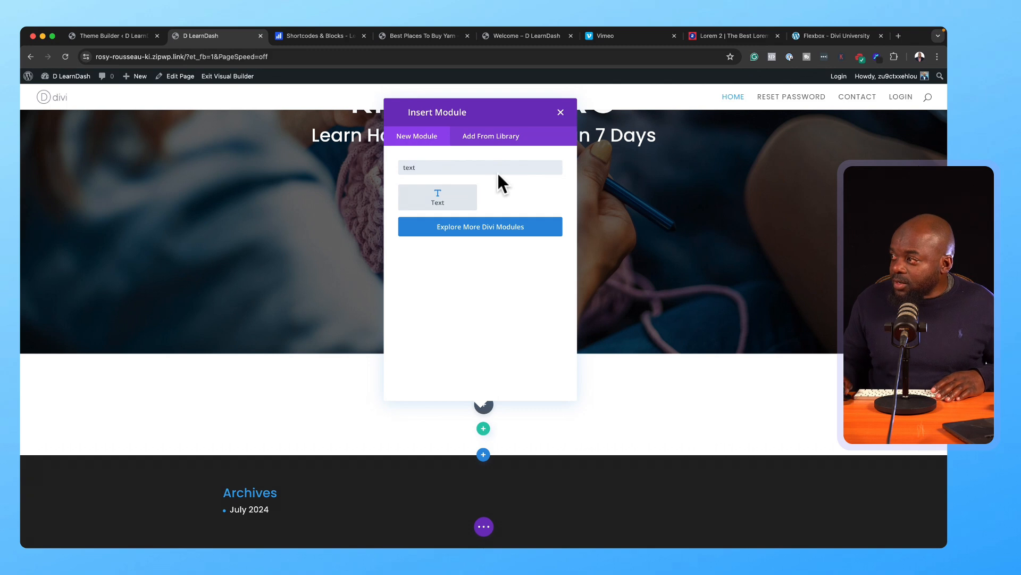
left_click(464, 195)
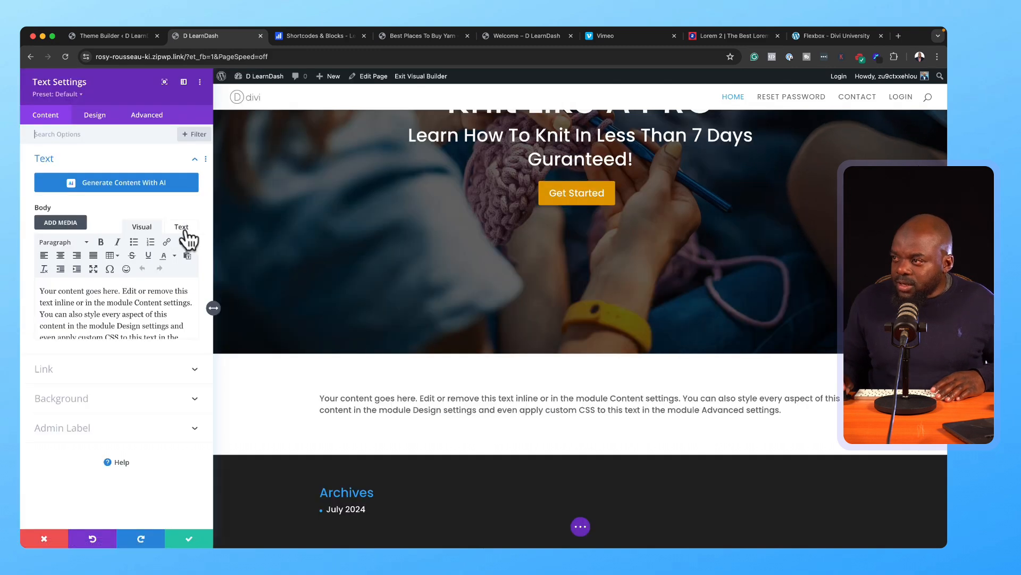
Step: Replace the placeholder text with a clean [ld_course_list] shortcode, free of span markup, and save the module
left_click(105, 300)
key("ctrl+a")
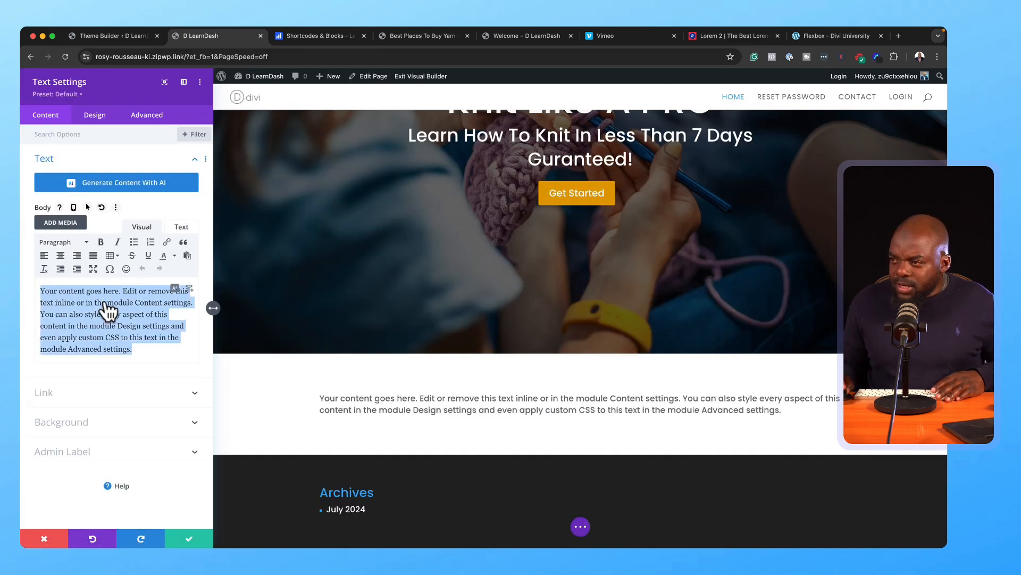
left_click(119, 335)
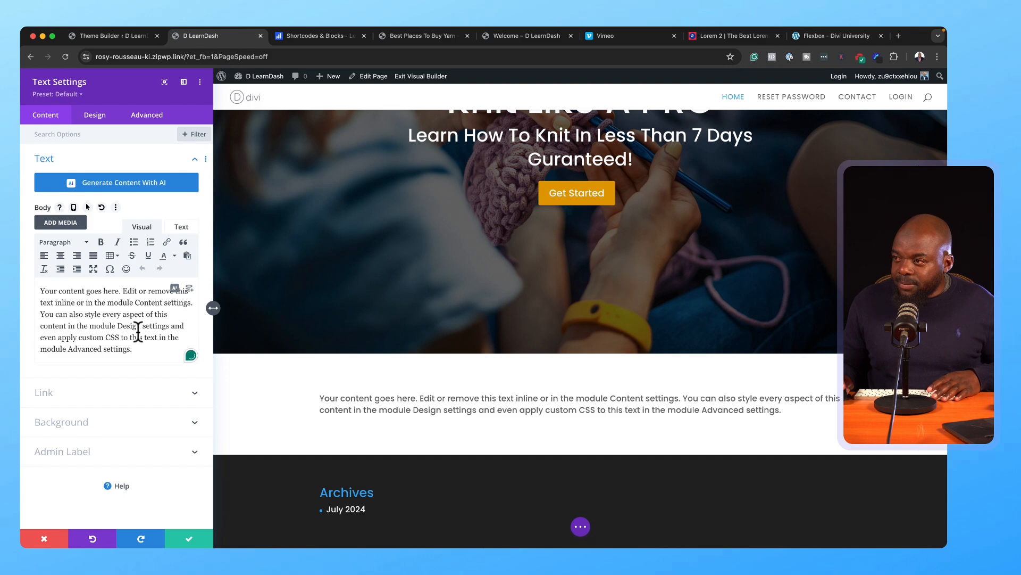
key("ctrl+a")
key("ctrl+v")
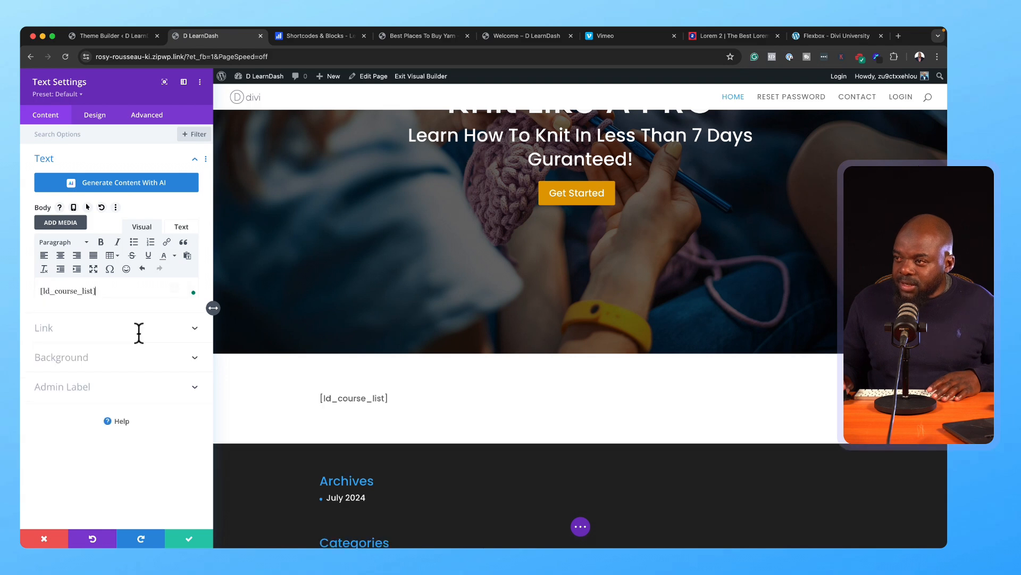
left_click(183, 226)
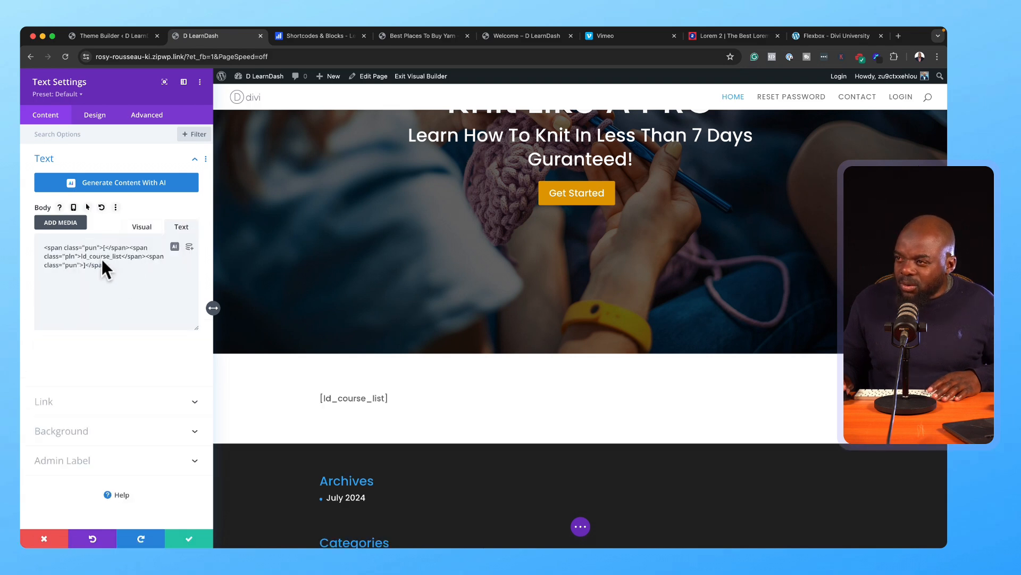
left_click_drag(113, 264, 24, 247)
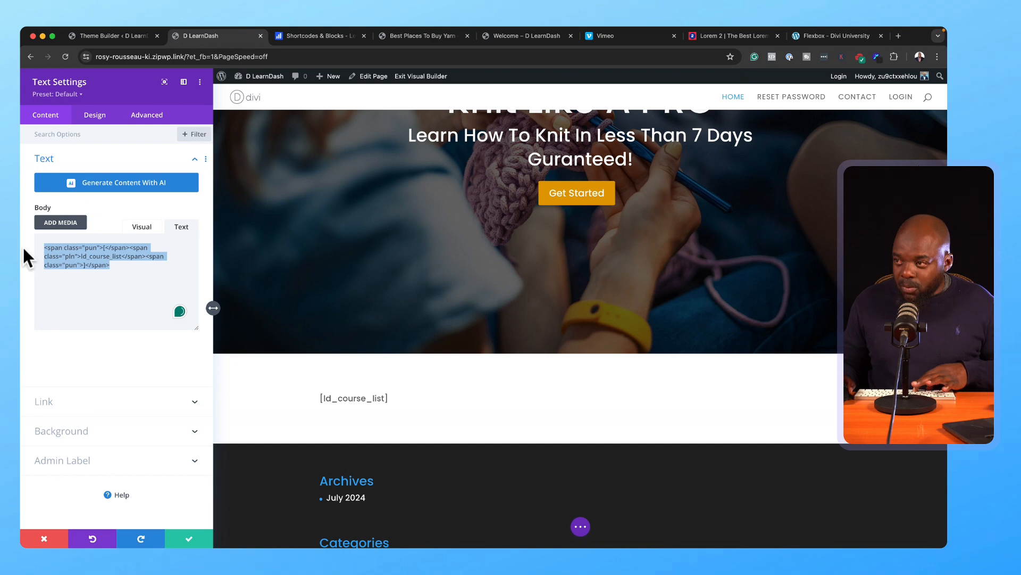
key("ctrl+v")
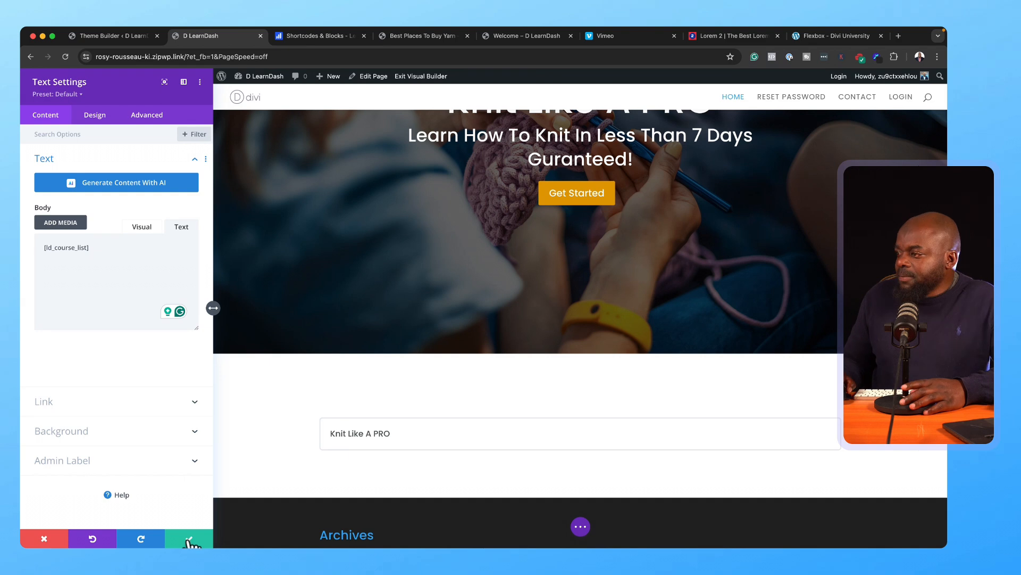
left_click(190, 540)
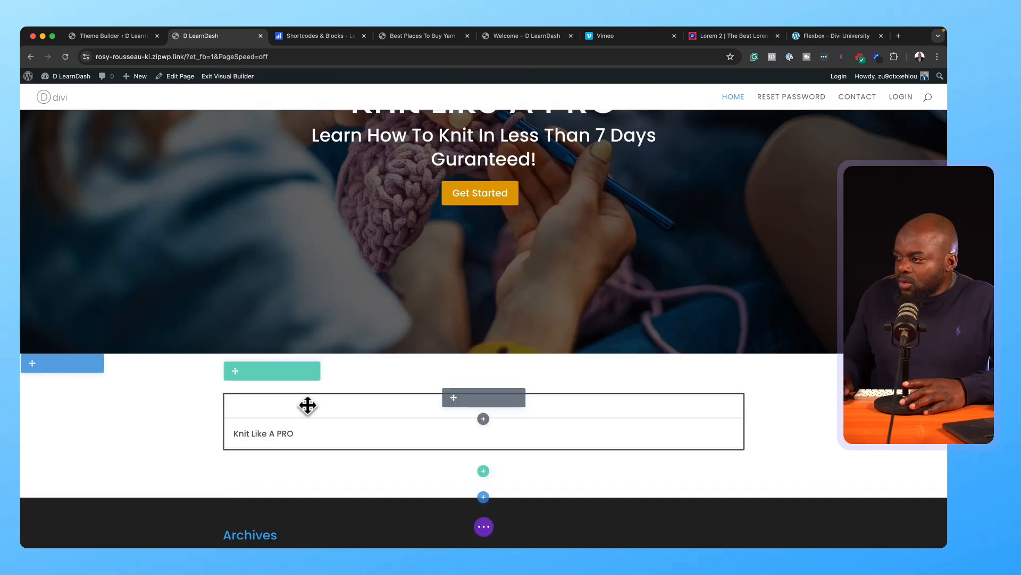
Step: Add a Text module reading 'All Courses', save it, and drag it above the course list module
left_click(483, 418)
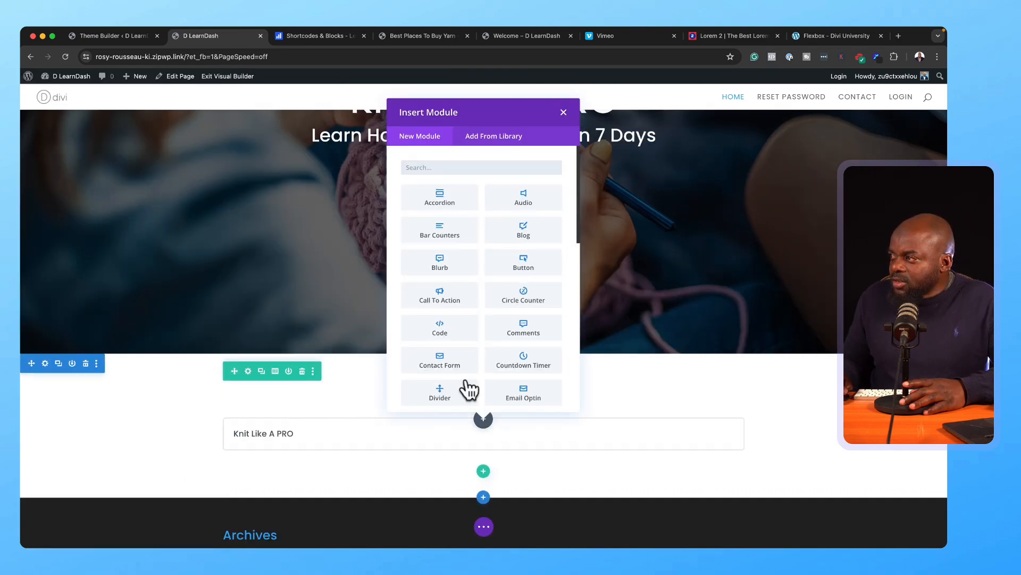
type("text")
left_click(456, 199)
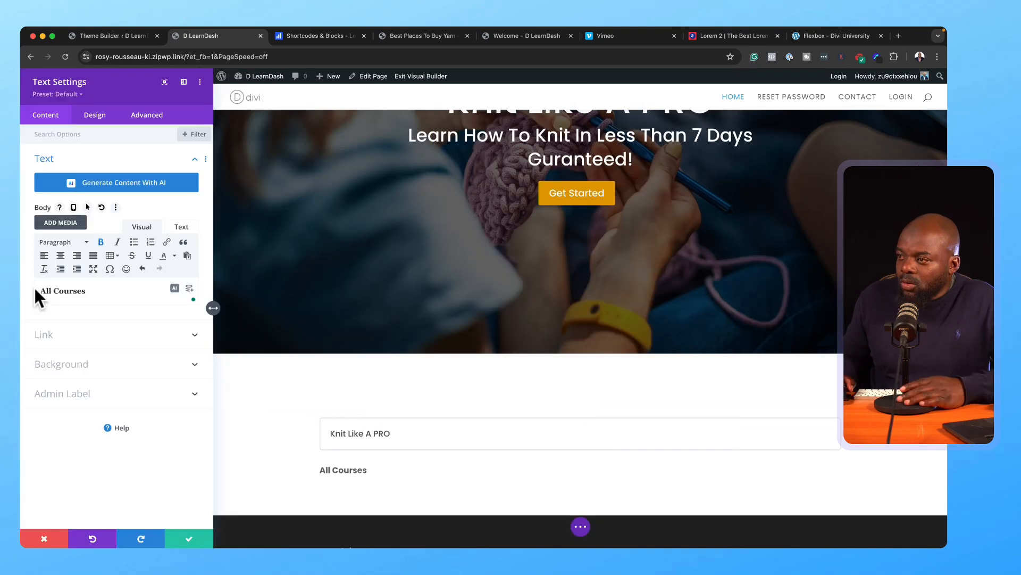
left_click(191, 537)
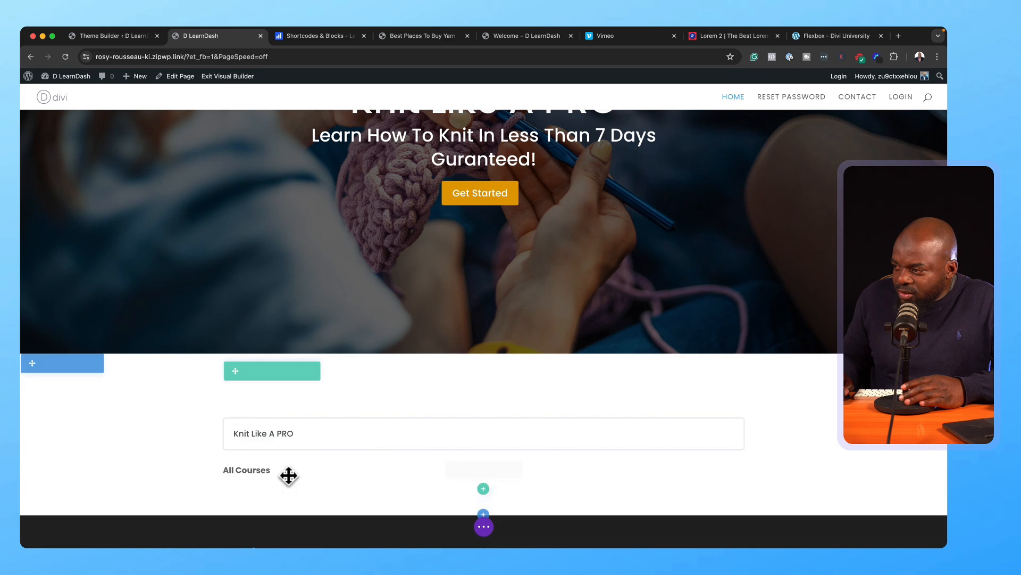
left_click_drag(453, 471, 445, 411)
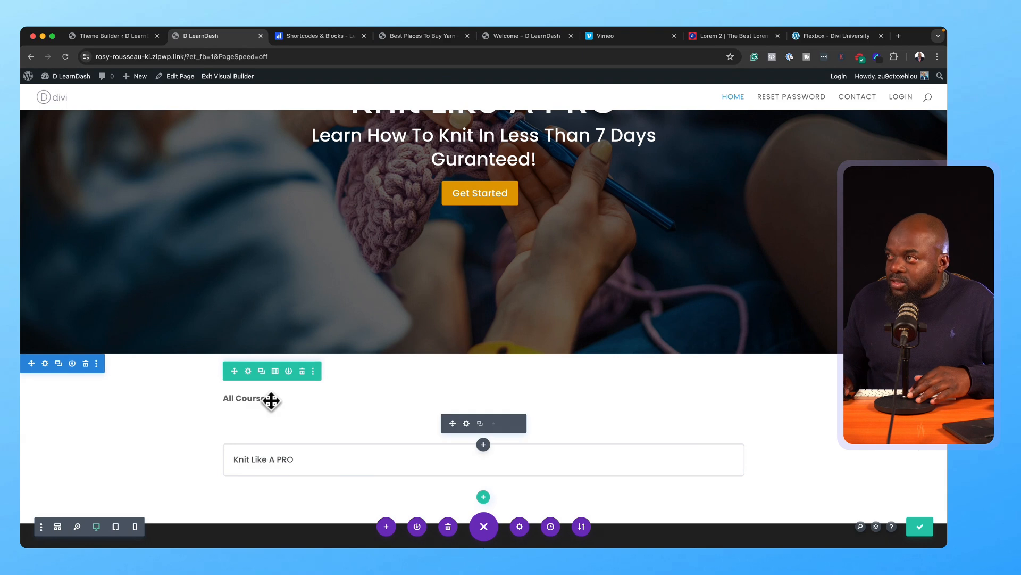
left_click(142, 32)
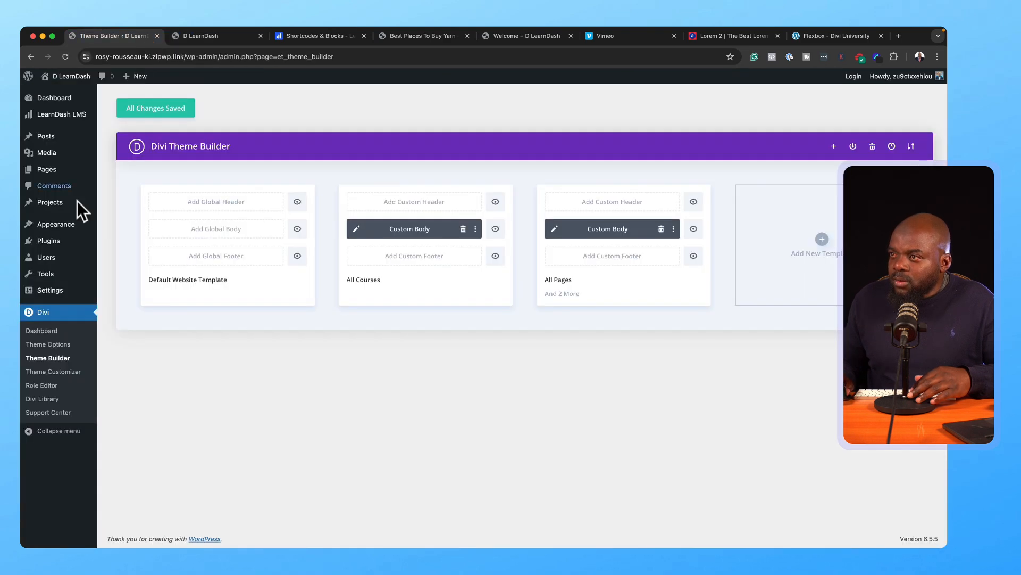
Step: Install the LearnDash Course Grid add-on from LearnDash LMS > Add-ons and activate it under Plugins
mouse_move(66, 115)
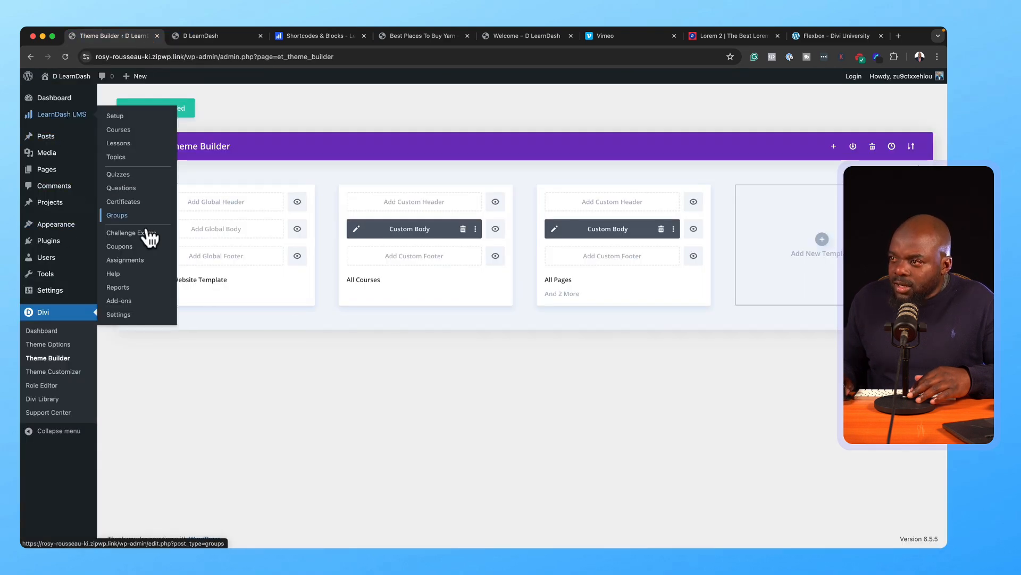
left_click(134, 303)
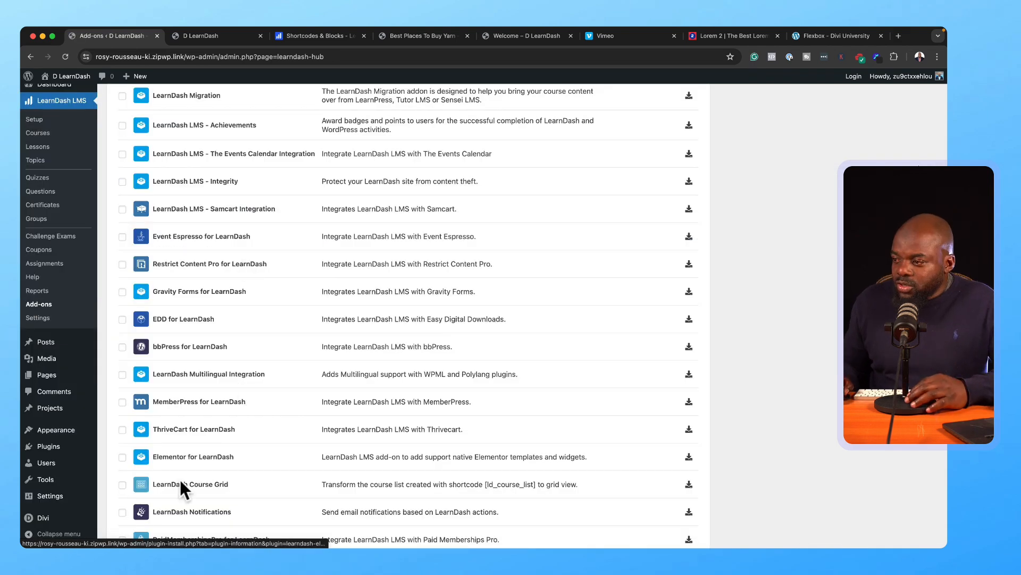
left_click(689, 485)
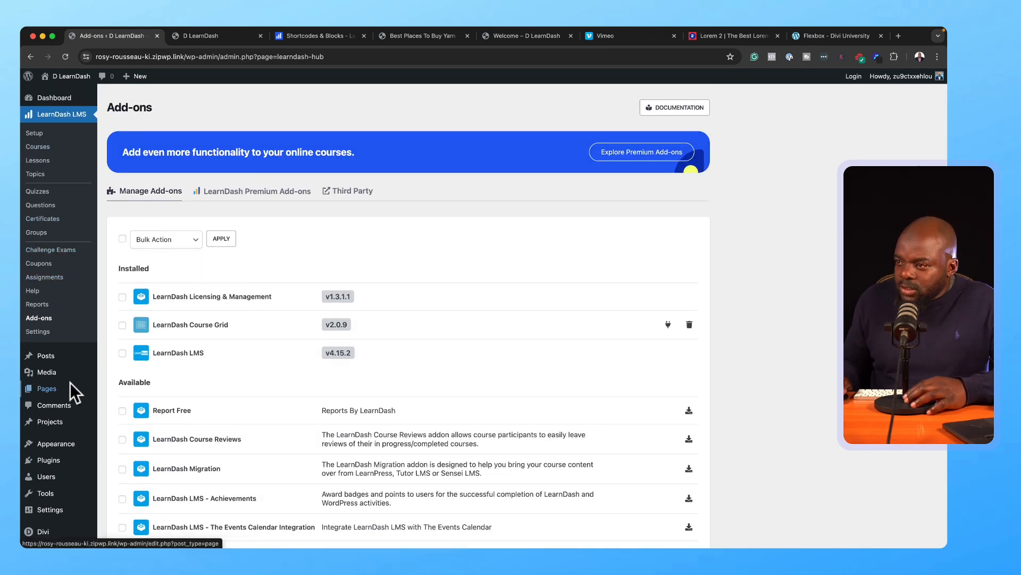
mouse_move(63, 424)
mouse_move(61, 460)
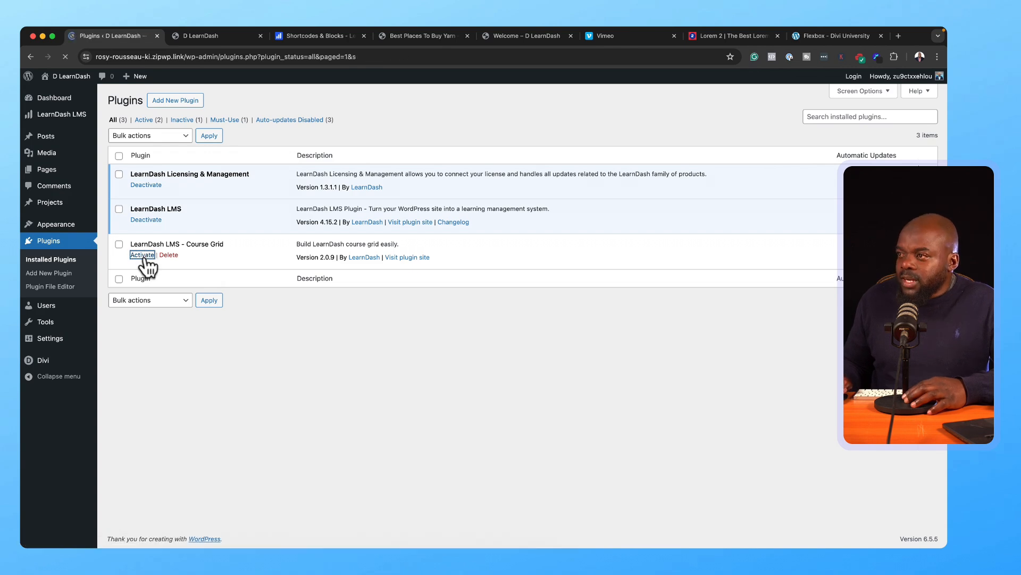
left_click(211, 36)
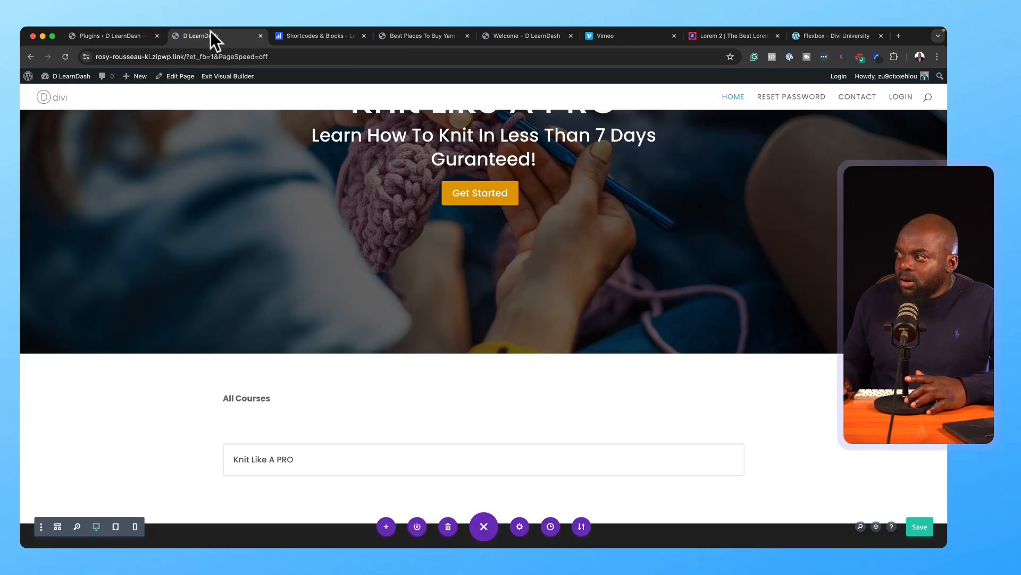
Step: Exit the Visual Builder and preview the live Knit Like A PRO course and its Welcome lesson
left_click(64, 53)
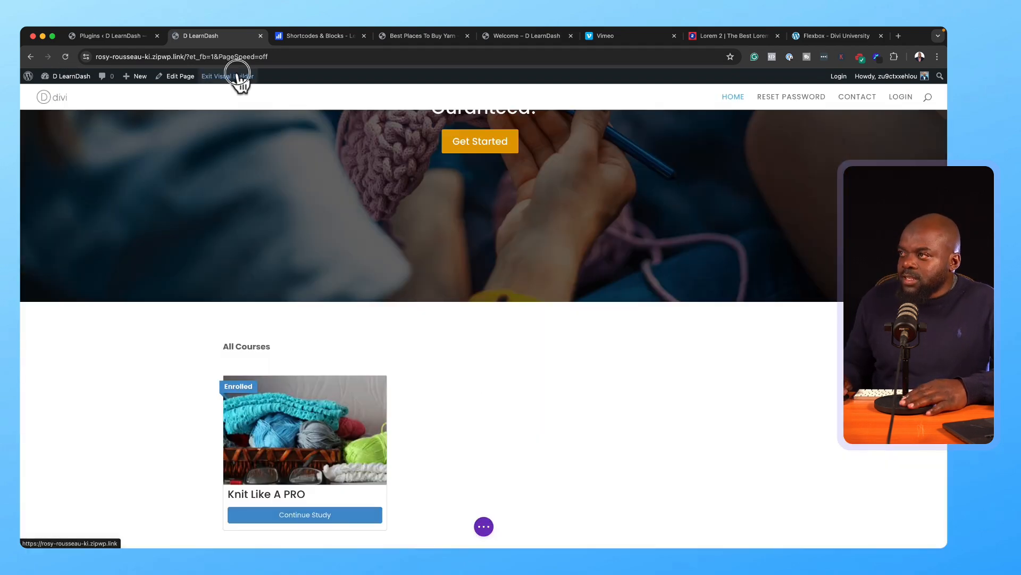
left_click(238, 75)
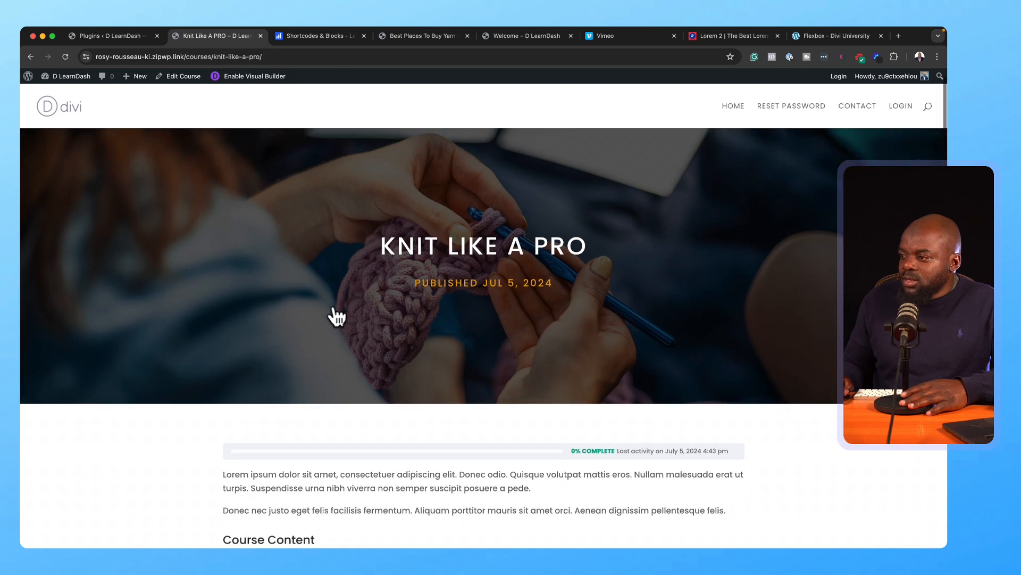
scroll(330, 314, "down", 5)
left_click(262, 385)
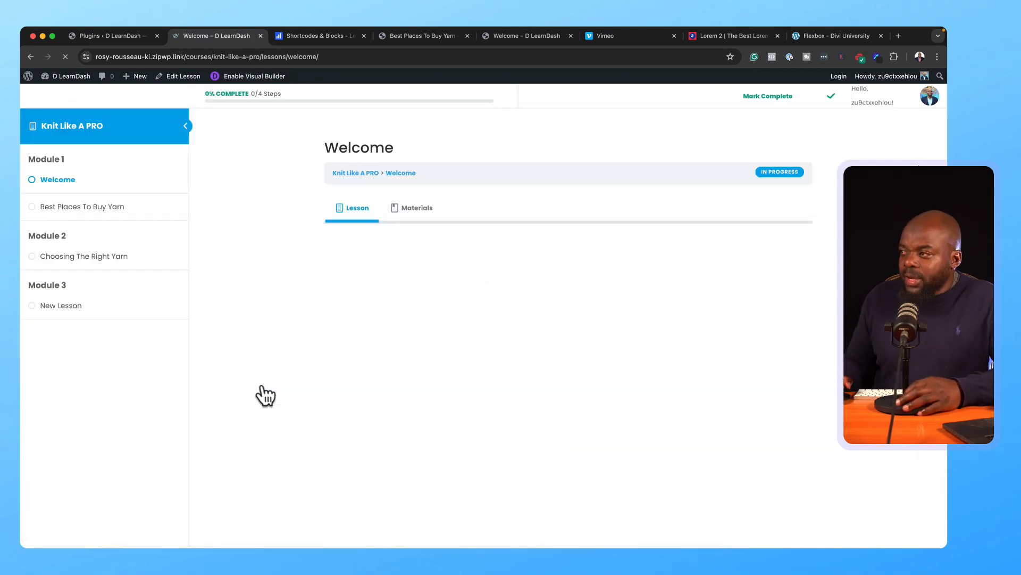
left_click(31, 56)
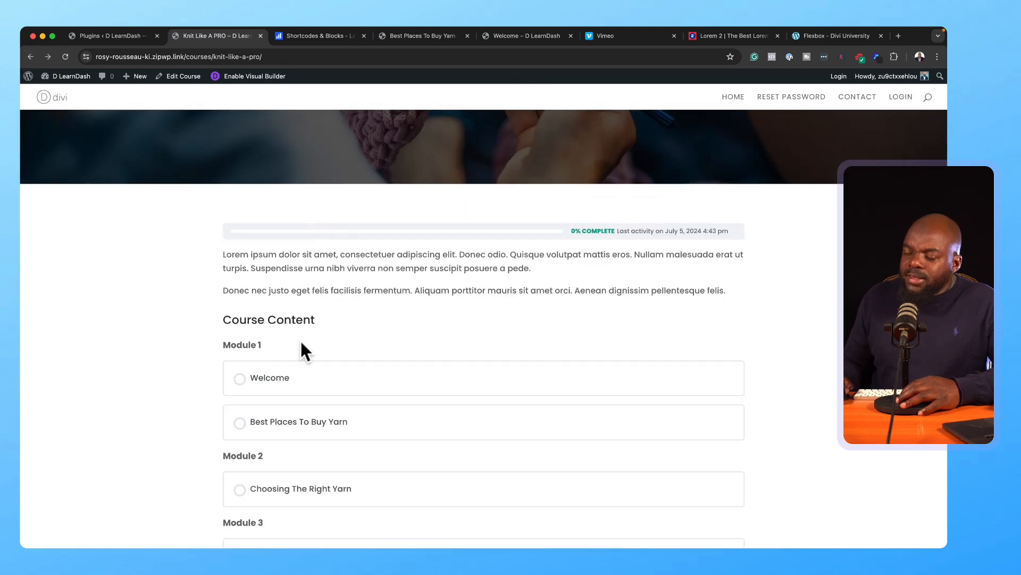
Step: Select the site's base address in the Plugins page address bar for copying
scroll(301, 337, "up", 3)
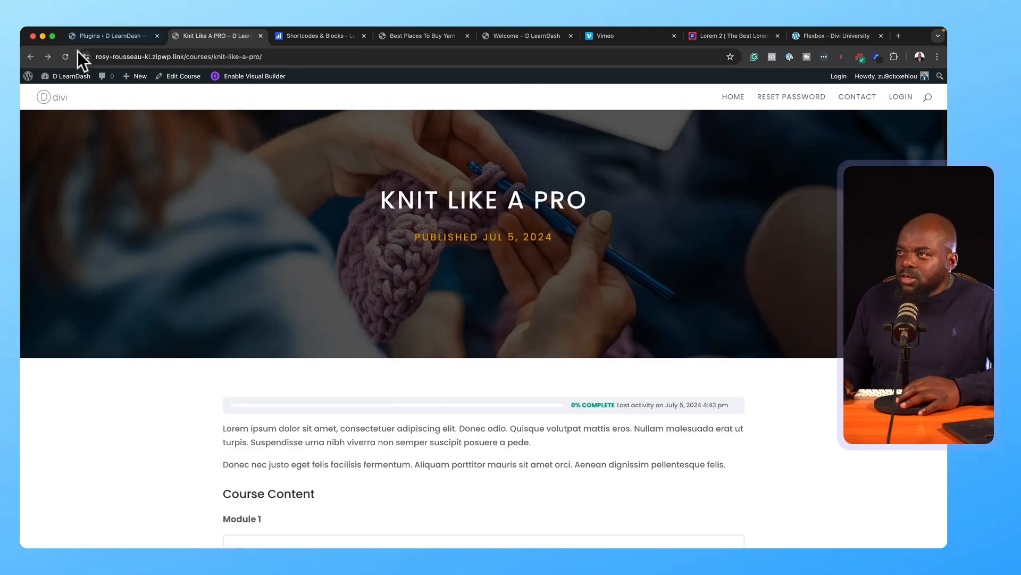
left_click(100, 35)
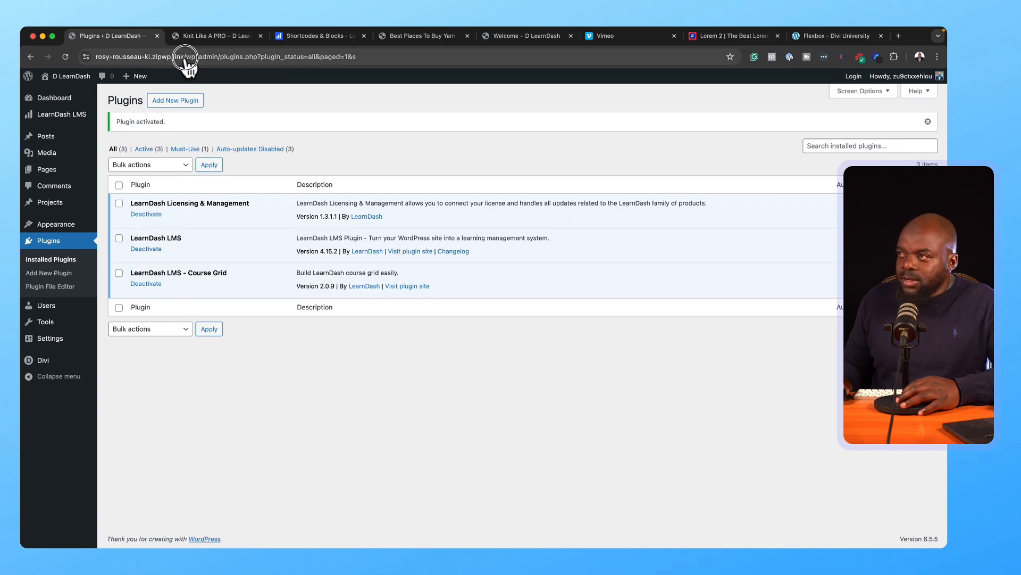
left_click_drag(185, 57, 66, 44)
key("super+c")
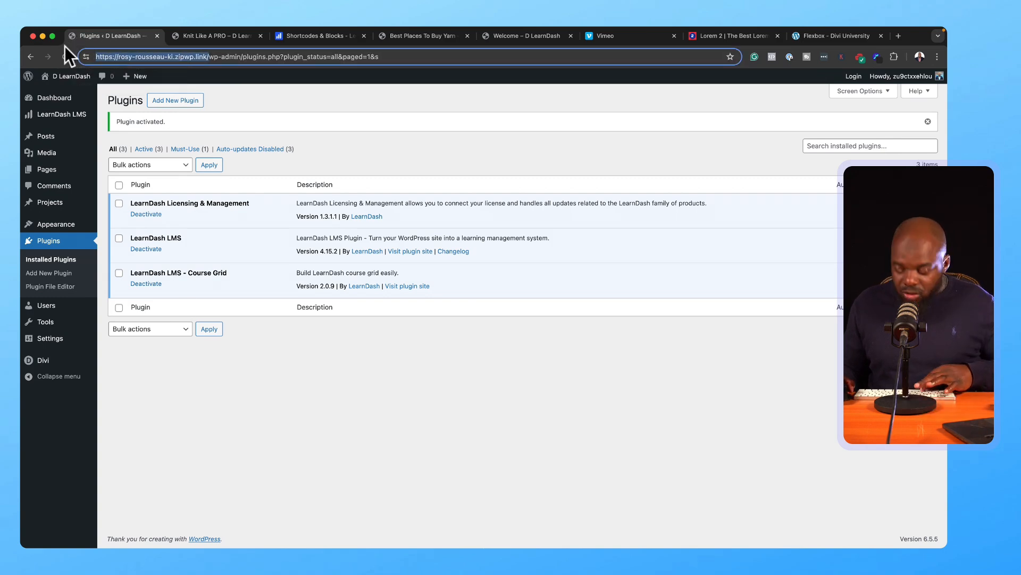
Step: Open an incognito window and load the site home page as a logged-out visitor
mouse_move(91, 27)
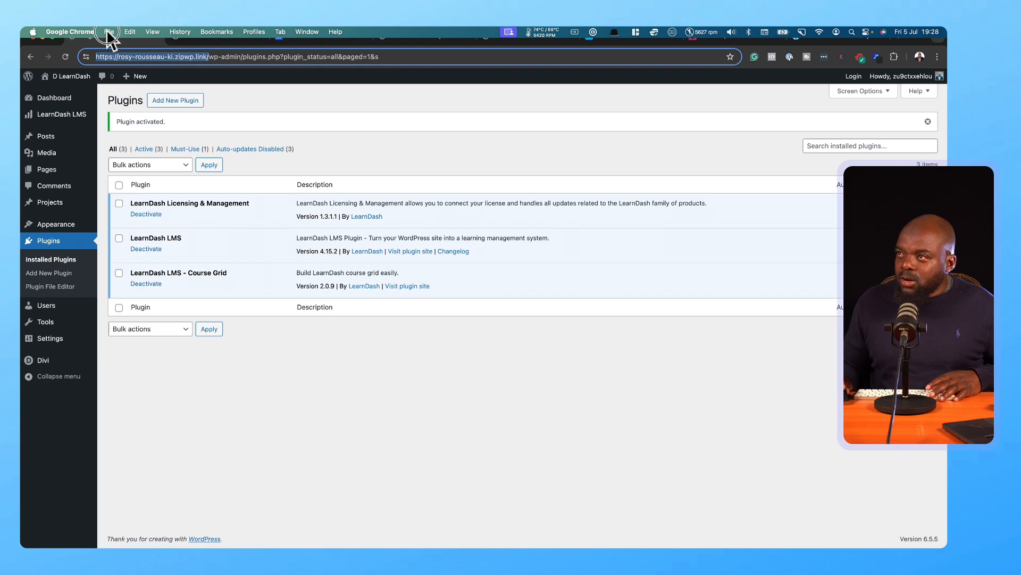
left_click(108, 32)
left_click(132, 66)
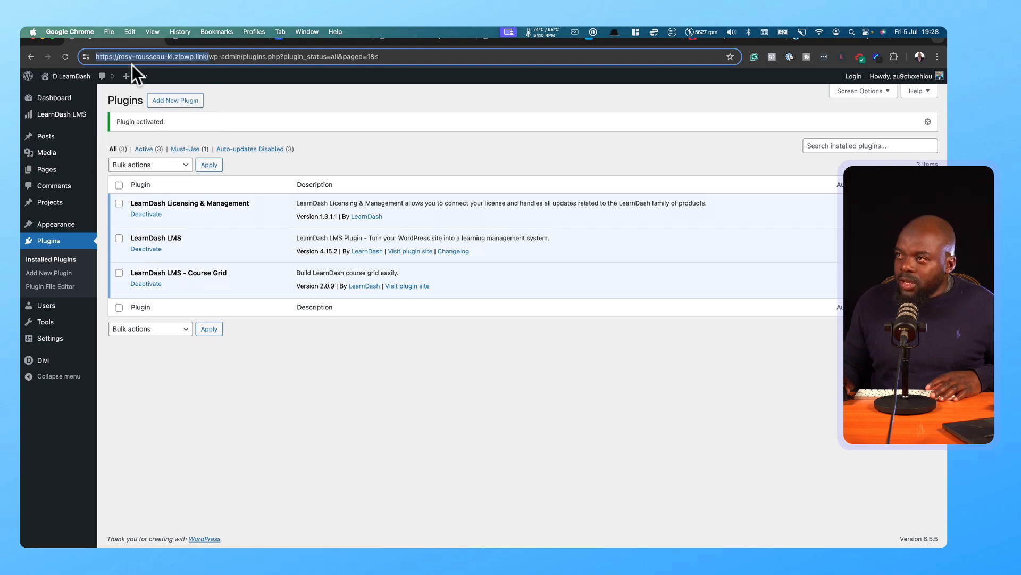
key("super+v")
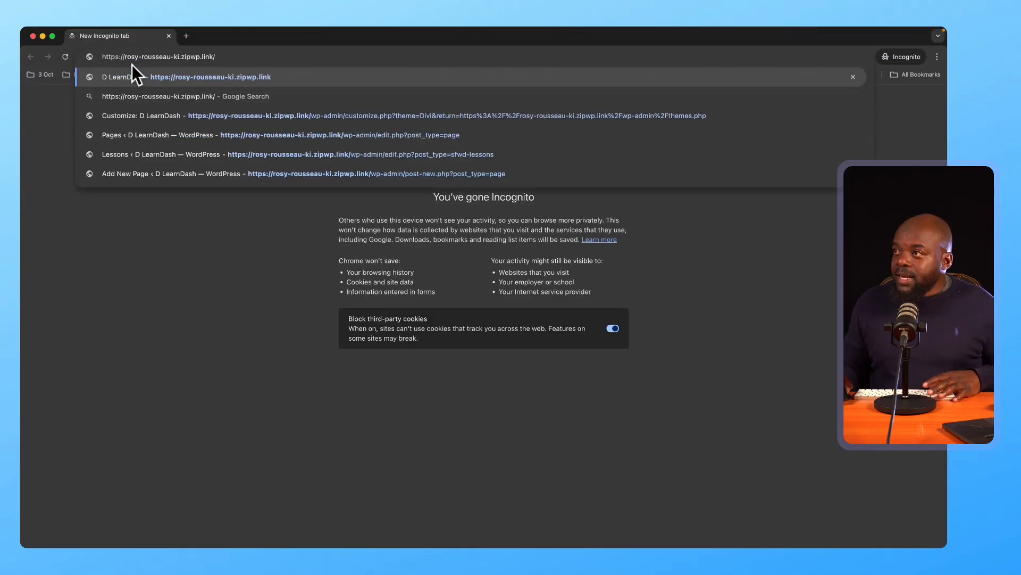
key("Return")
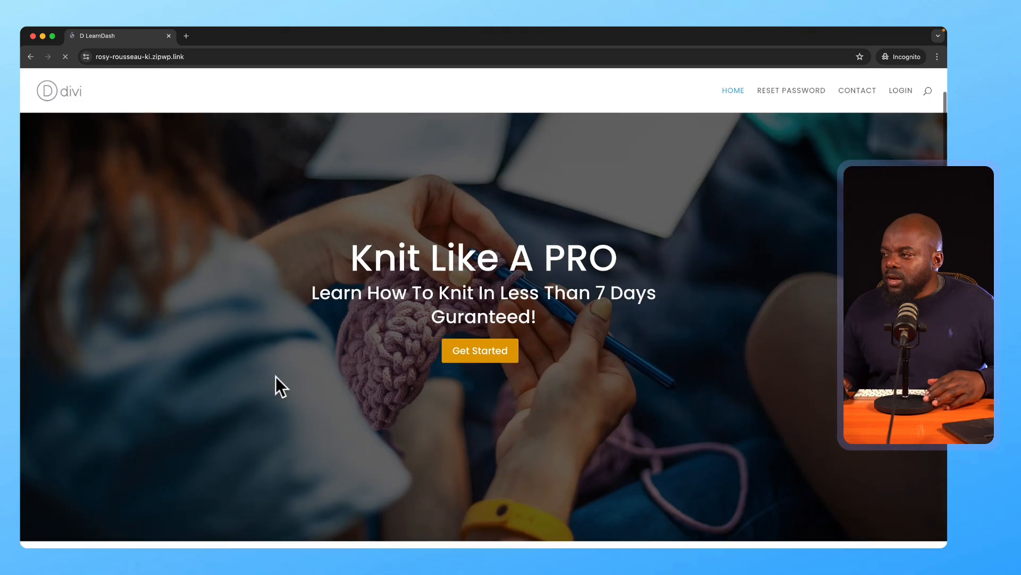
Step: Open the Knit Like A PRO course page from the visitor's home page
scroll(275, 376, "down", 5)
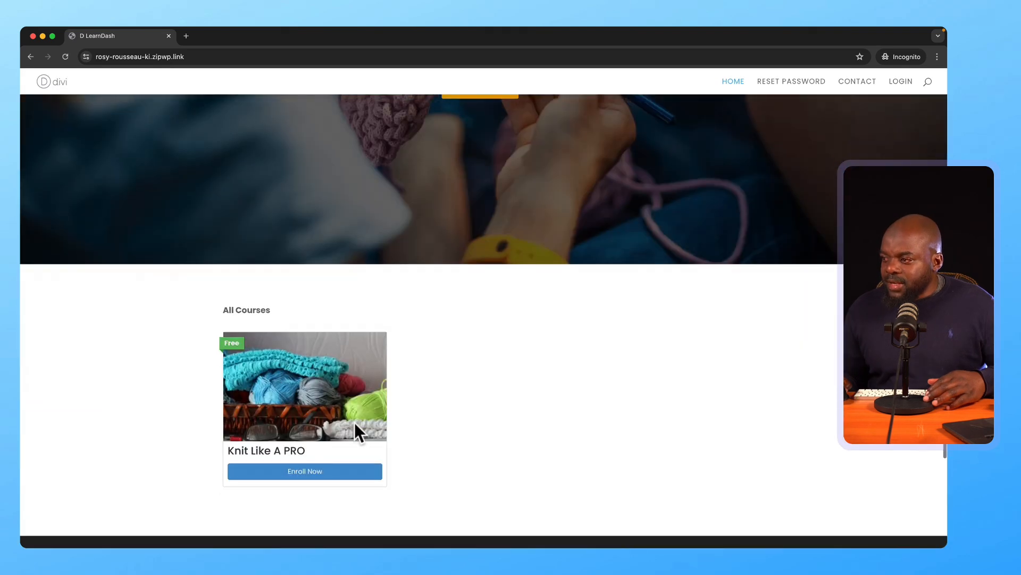
left_click(315, 475)
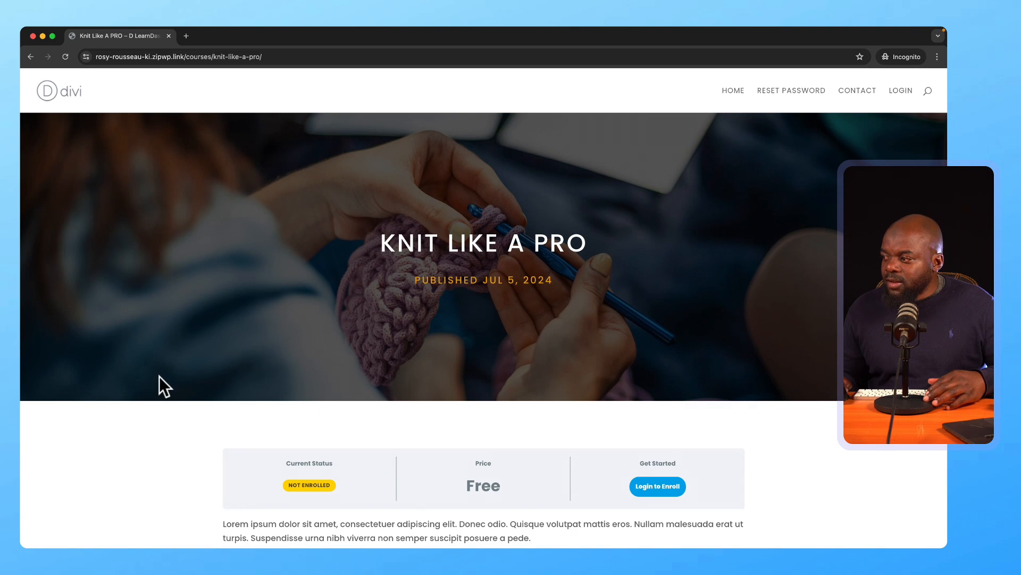
scroll(160, 374, "down", 4)
scroll(163, 372, "down", 1)
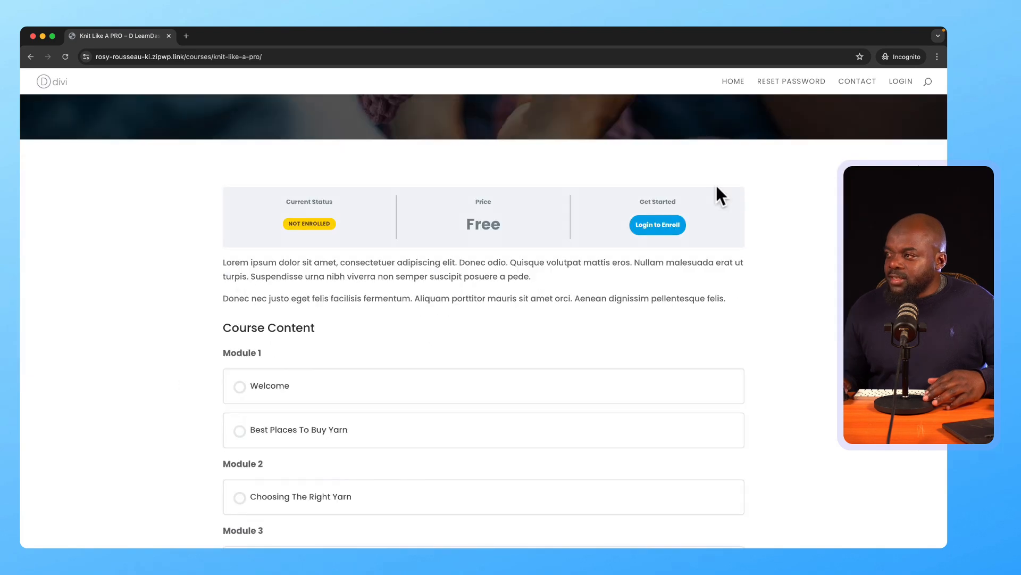
Step: Try Login to Enroll on the course, then dismiss the login panel without signing in
left_click(665, 225)
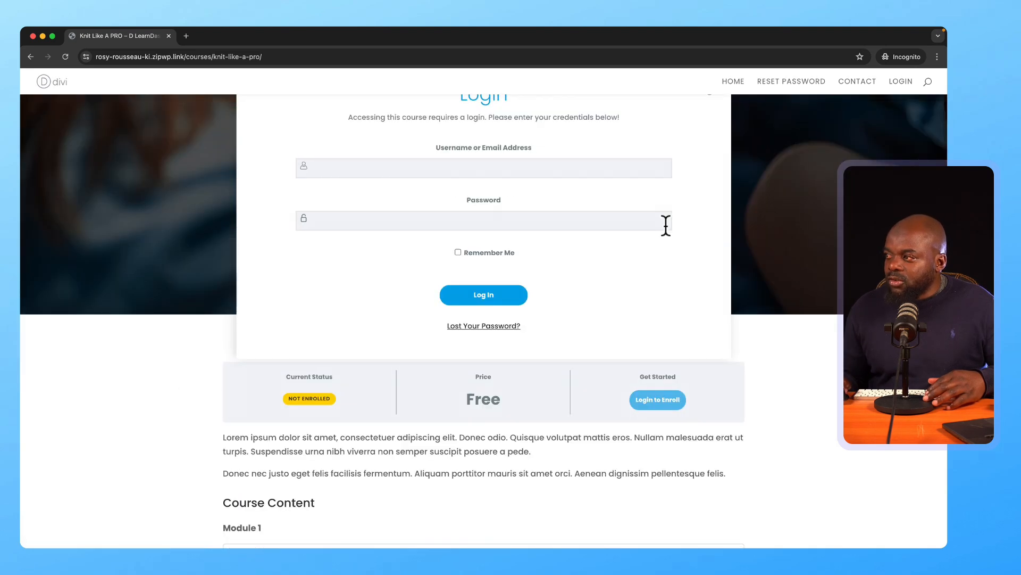
scroll(672, 239, "up", 3)
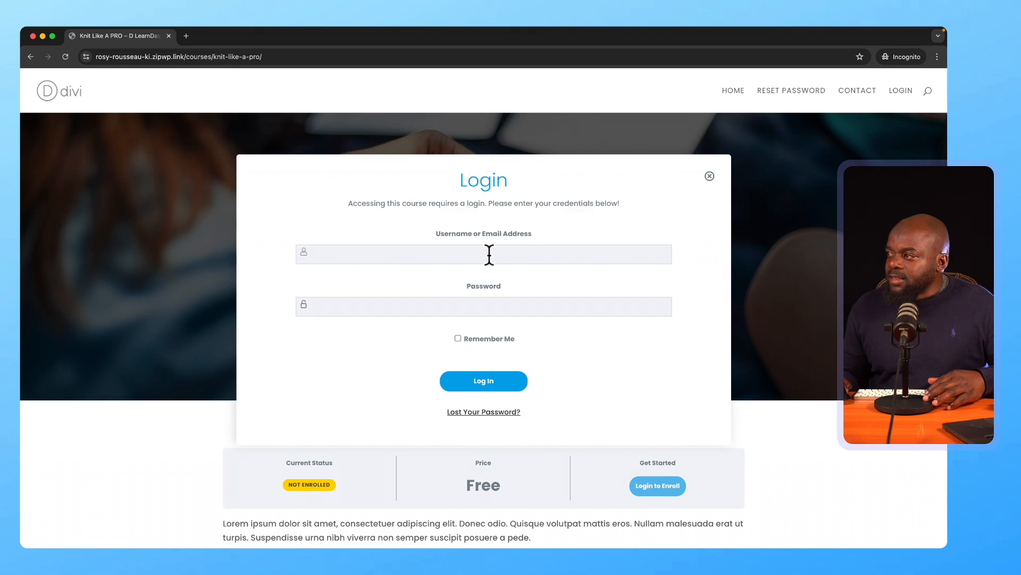
left_click(413, 256)
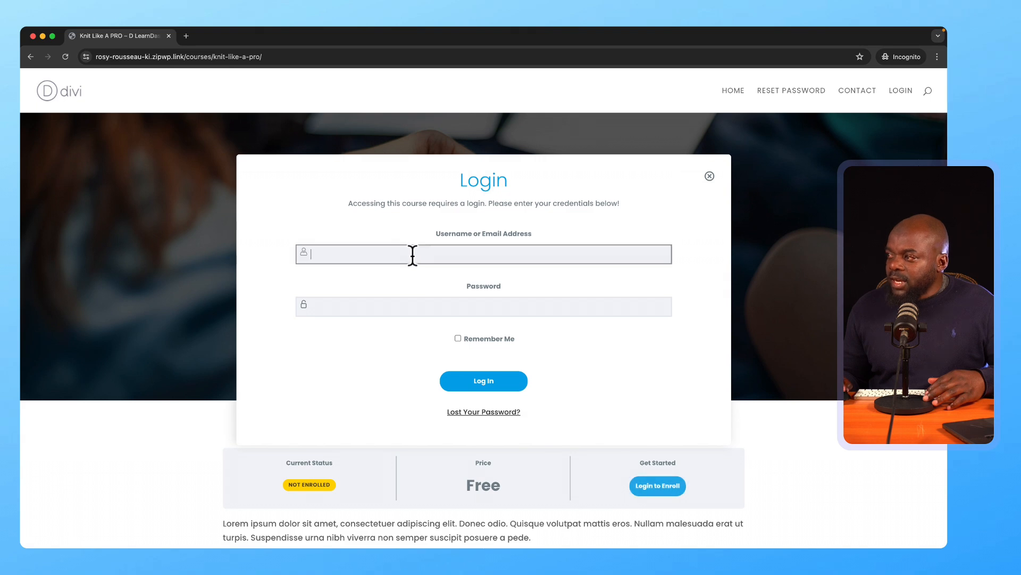
left_click(474, 308)
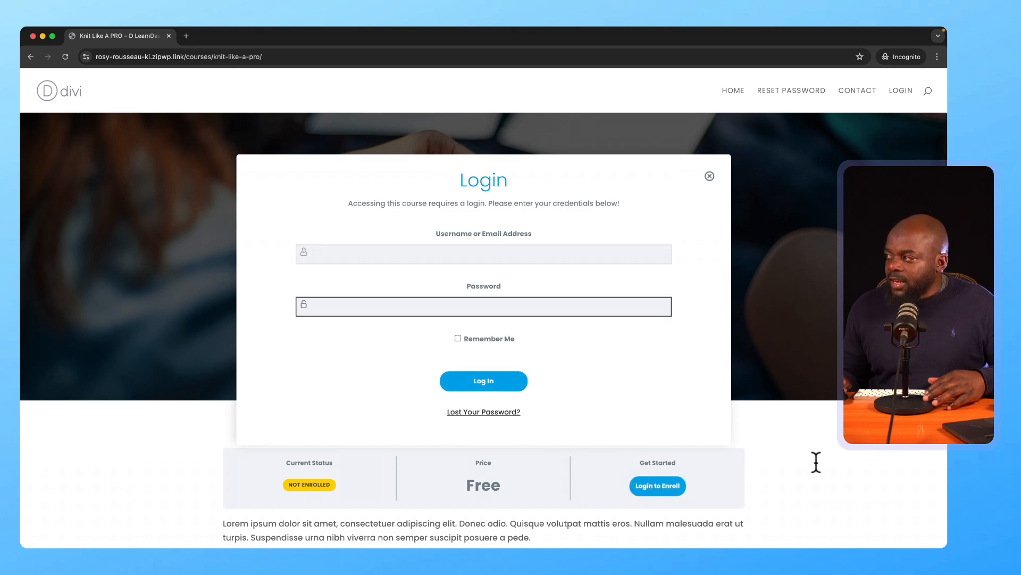
left_click(710, 176)
scroll(721, 160, "down", 5)
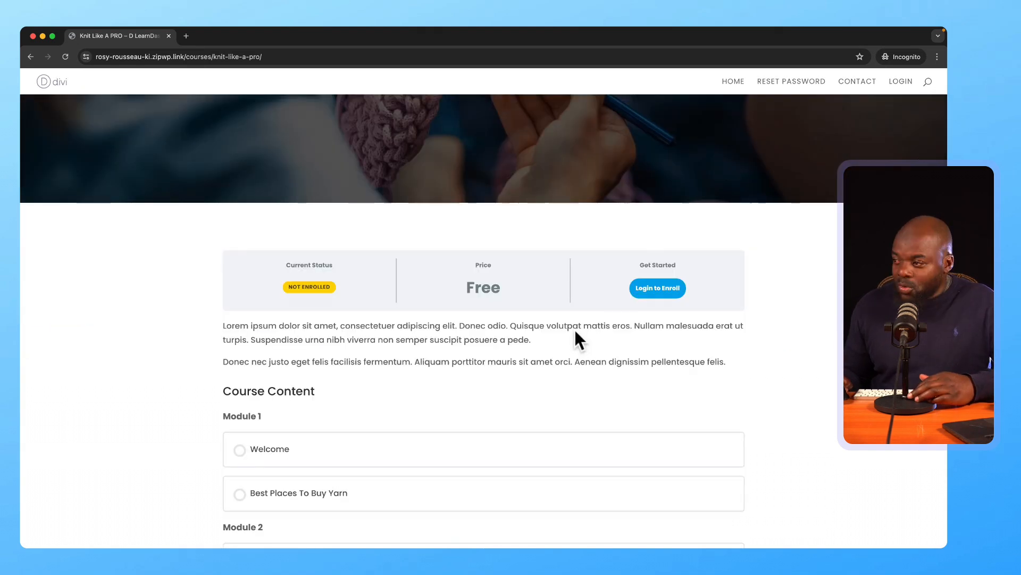
scroll(575, 331, "down", 2)
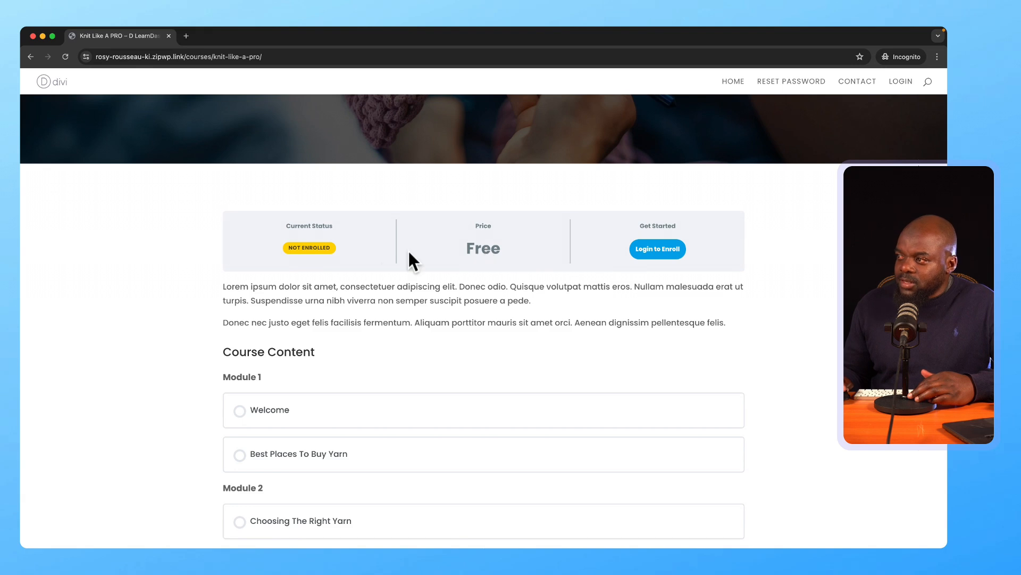
scroll(365, 212, "up", 4)
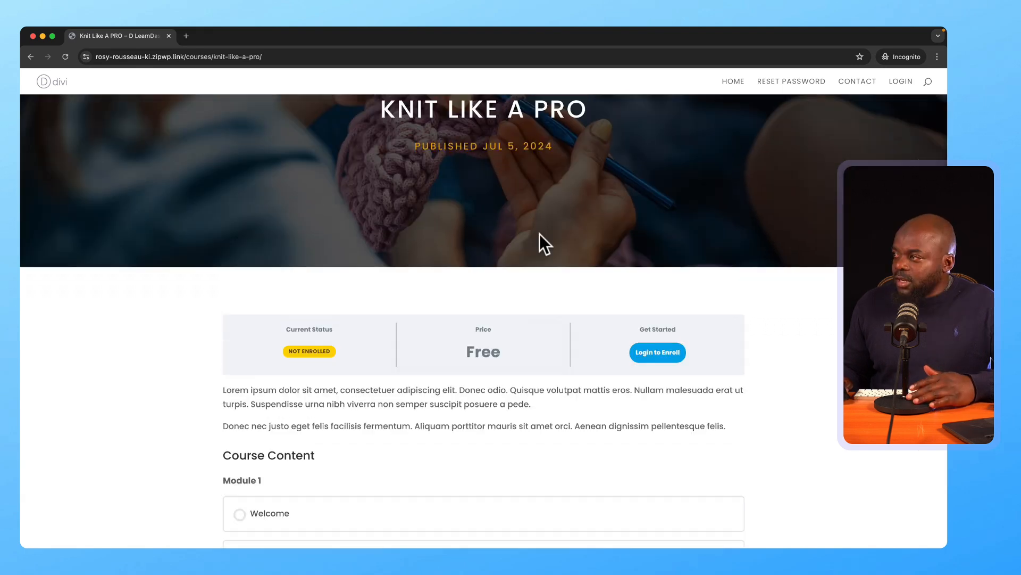
left_click_drag(222, 38, 337, 358)
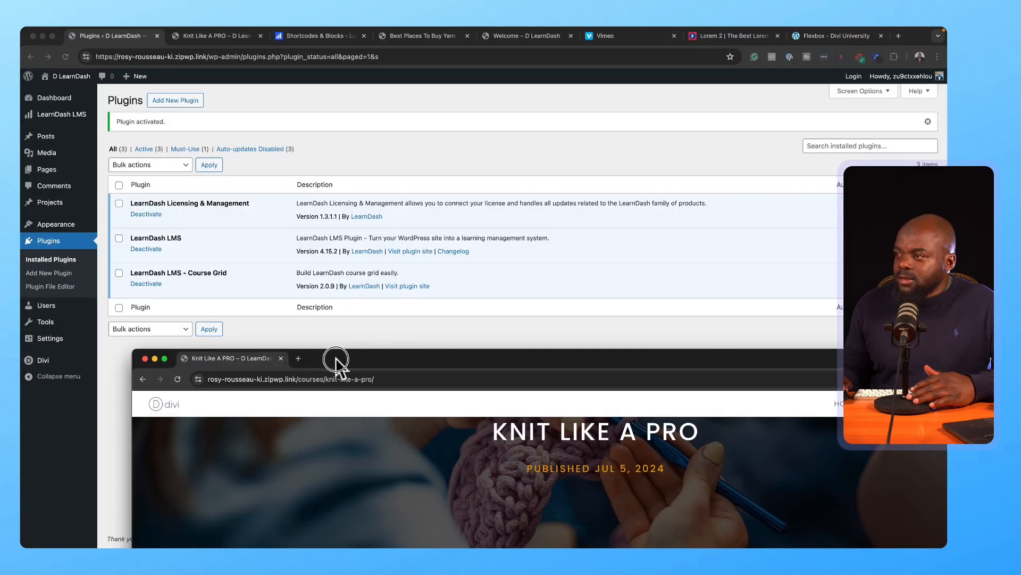
Step: Open the Knit Like A PRO course's access settings from LearnDash LMS > Courses
left_click(318, 333)
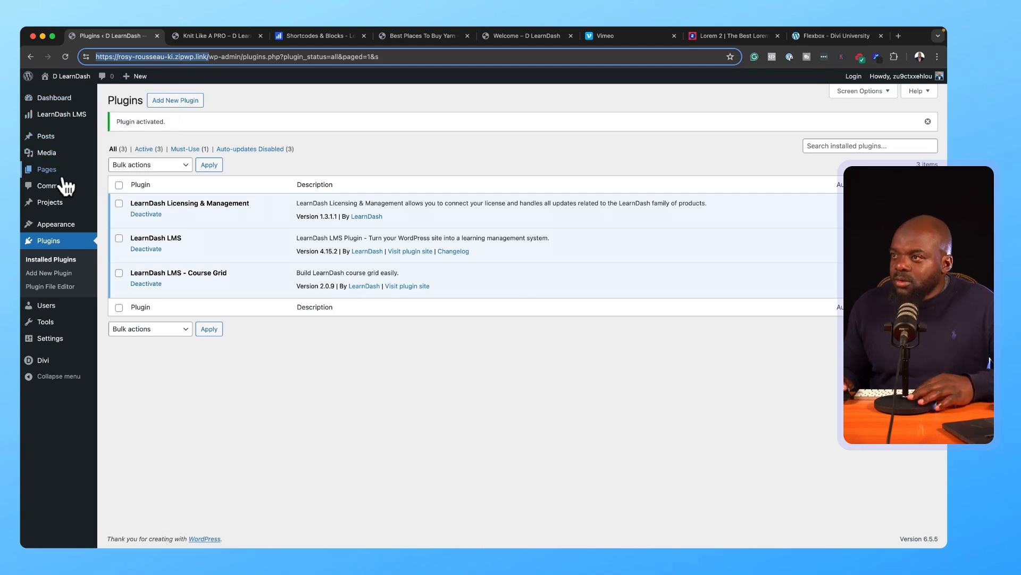
mouse_move(62, 171)
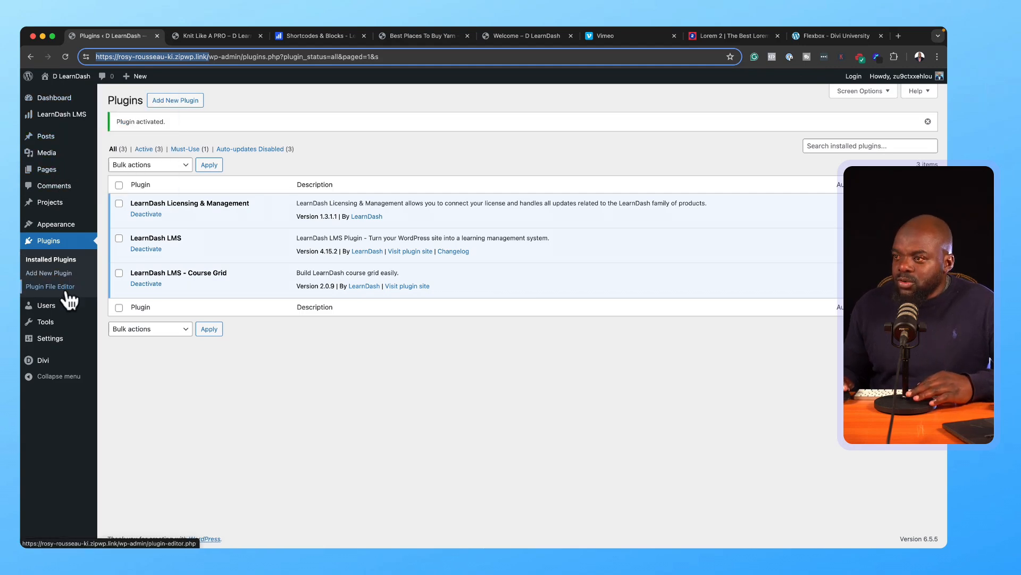
mouse_move(59, 103)
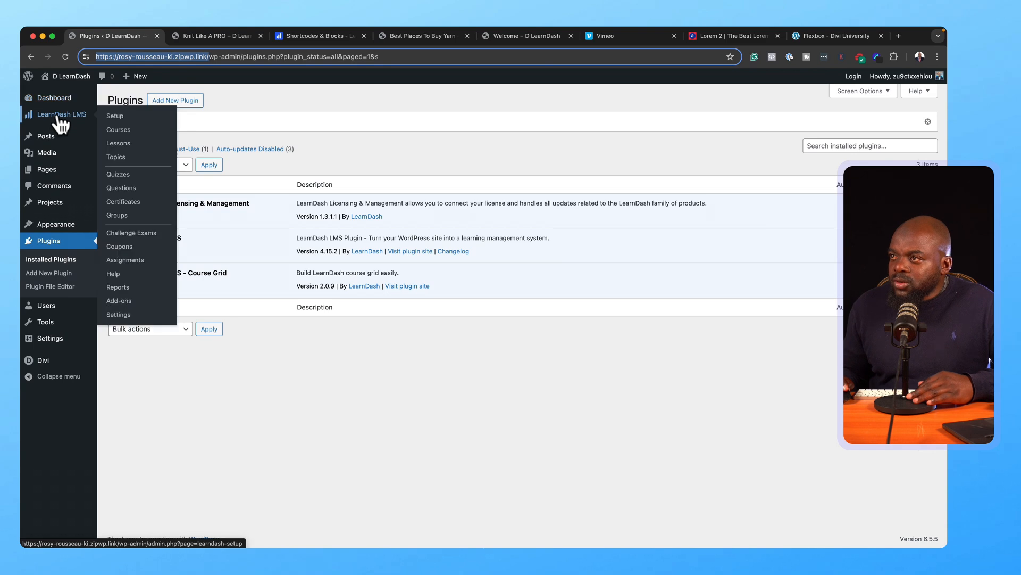
left_click(113, 131)
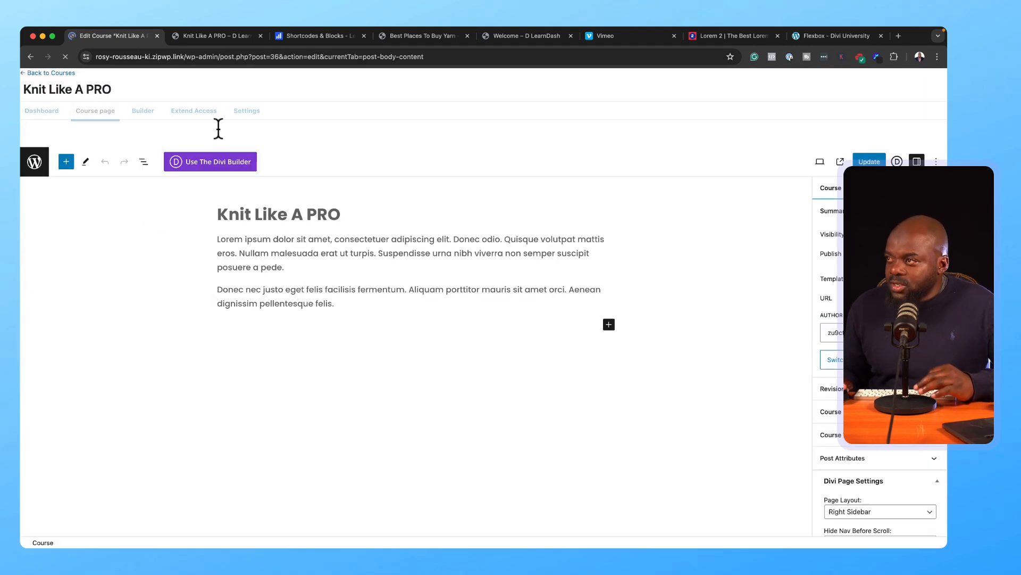
left_click(246, 116)
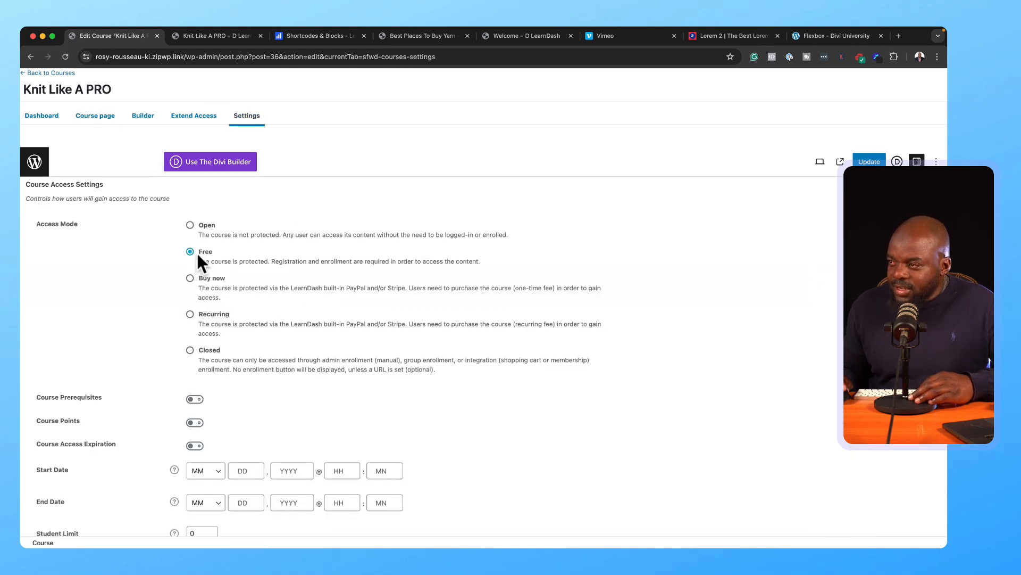
Step: Set the course access mode to Buy now with a price of 97
left_click(190, 225)
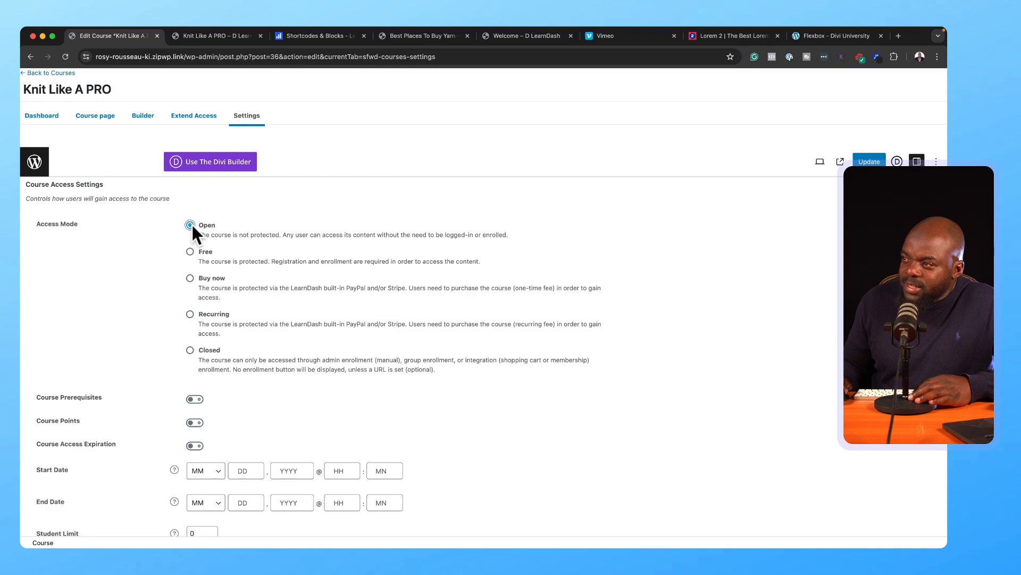
left_click(189, 278)
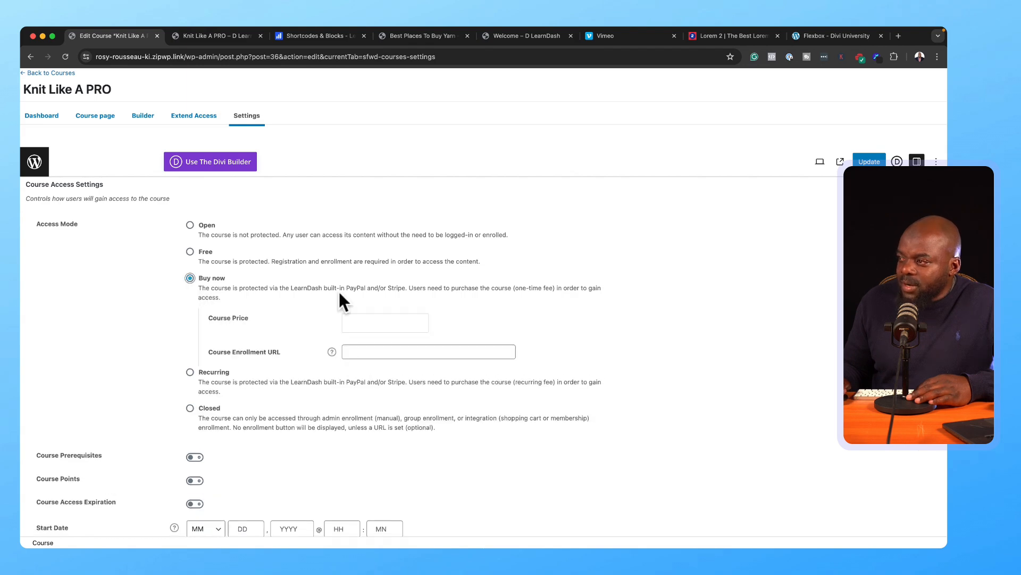
left_click(375, 320)
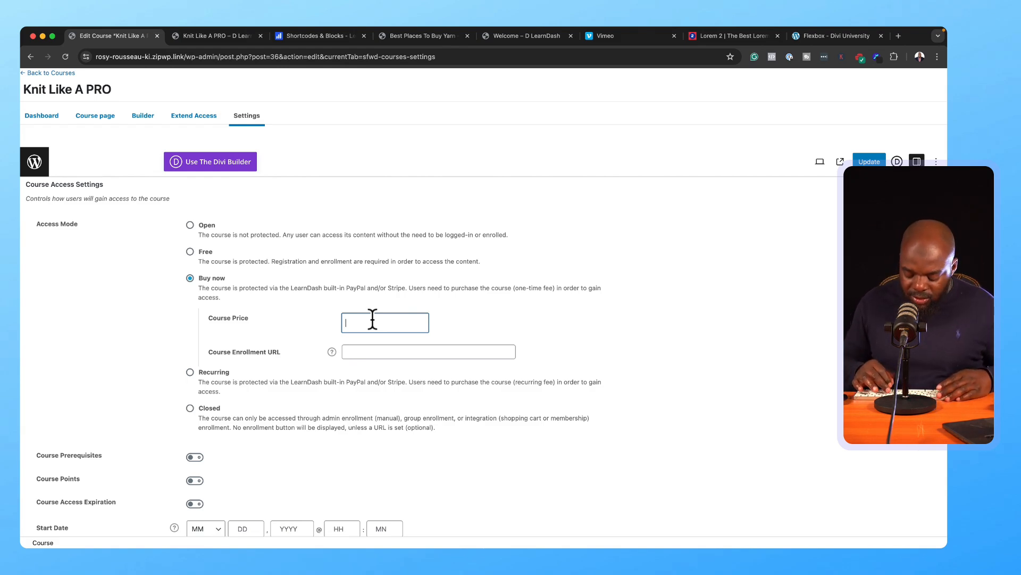
type("97")
Step: Set the enrollment URL to the course page's address and update the course
left_click(395, 349)
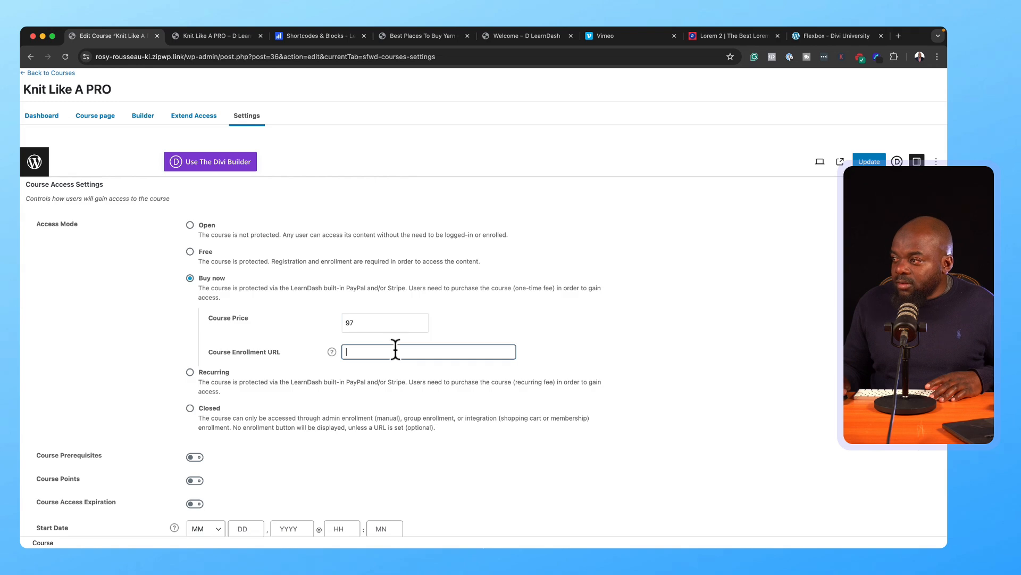
left_click(221, 36)
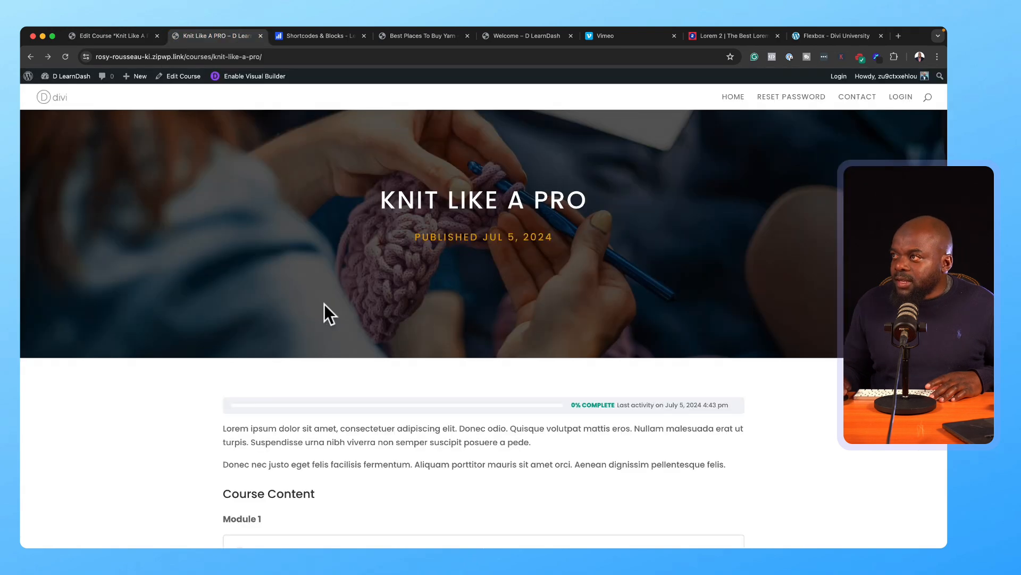
scroll(414, 435, "down", 4)
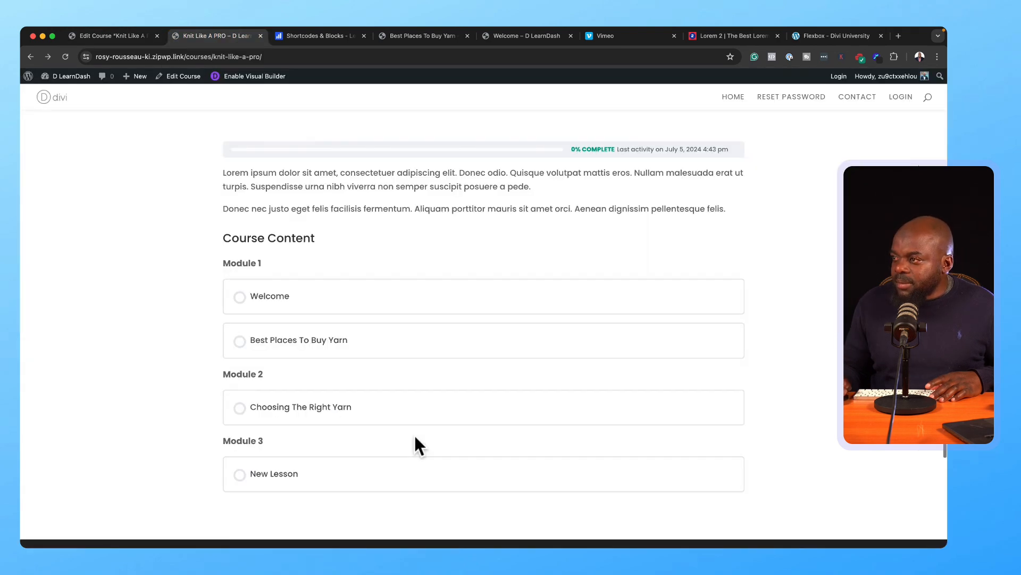
scroll(414, 433, "up", 5)
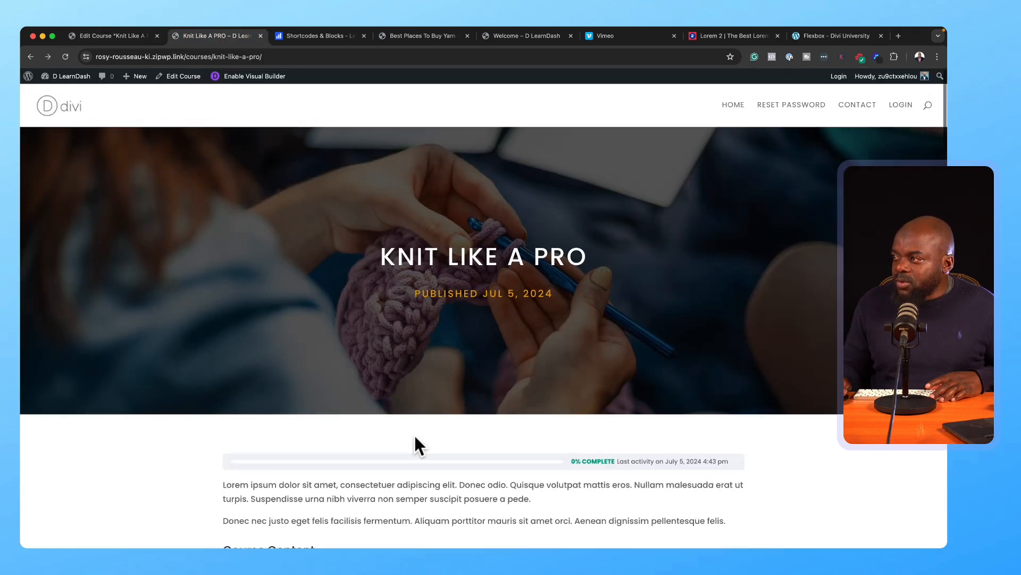
left_click(353, 57)
key("super+c")
left_click(118, 36)
left_click(347, 354)
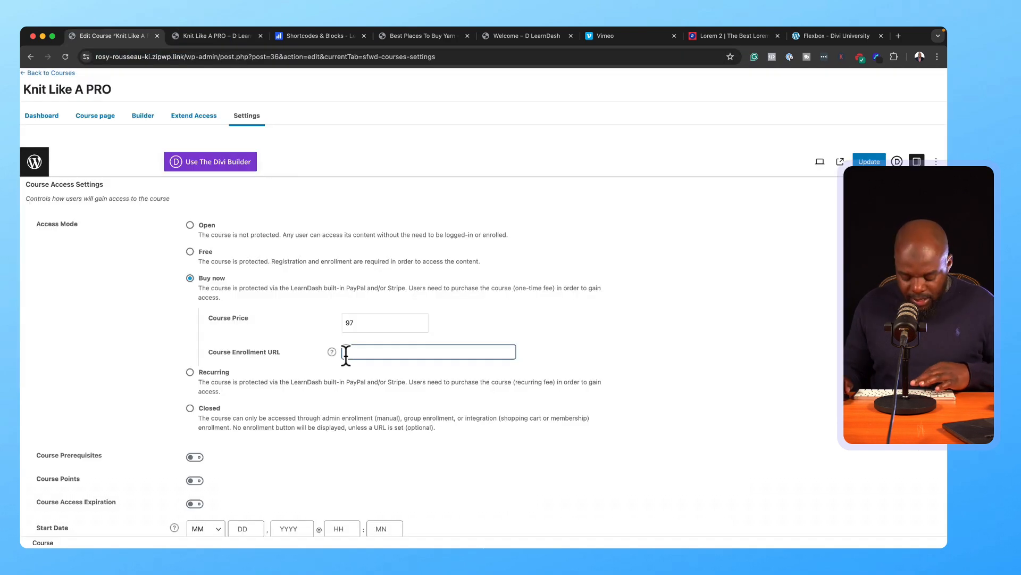
key("super+v")
left_click(869, 162)
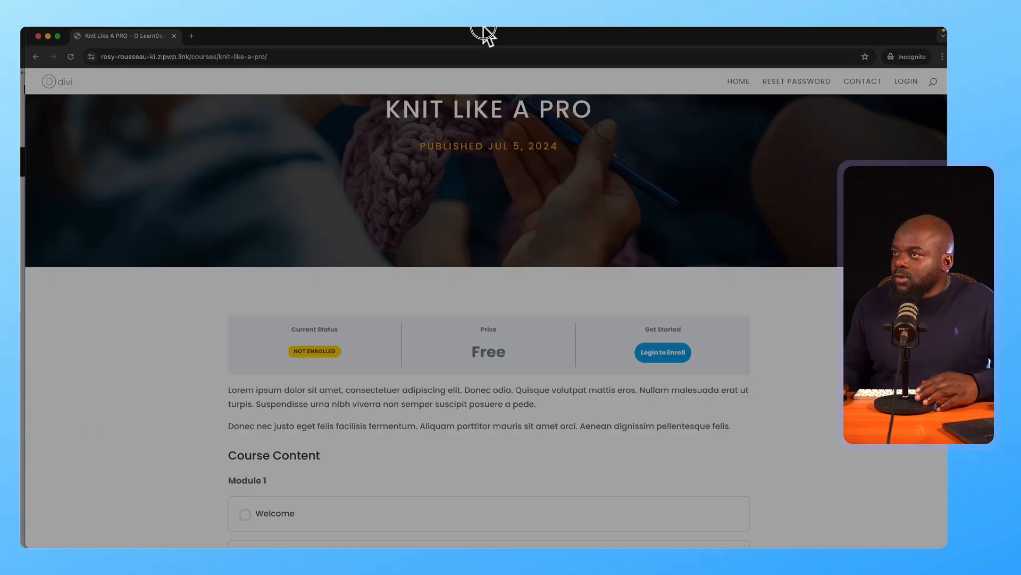
Step: Reload the course as a visitor to confirm the 97 price, try Take this Course, then close the incognito window
mouse_move(483, 28)
left_mouse_down()
mouse_move(489, 40)
mouse_move(481, 32)
left_mouse_up()
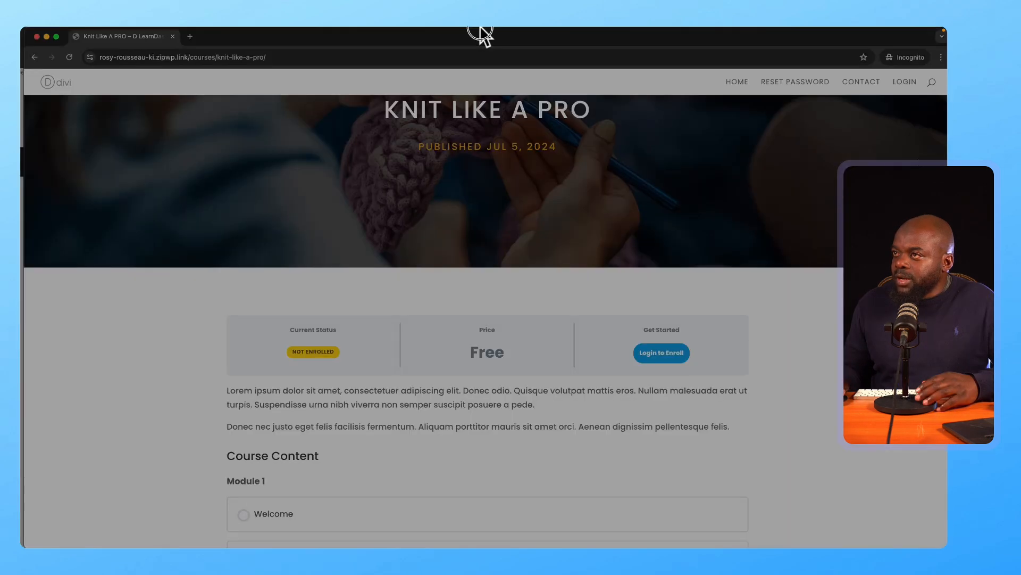
left_click(60, 92)
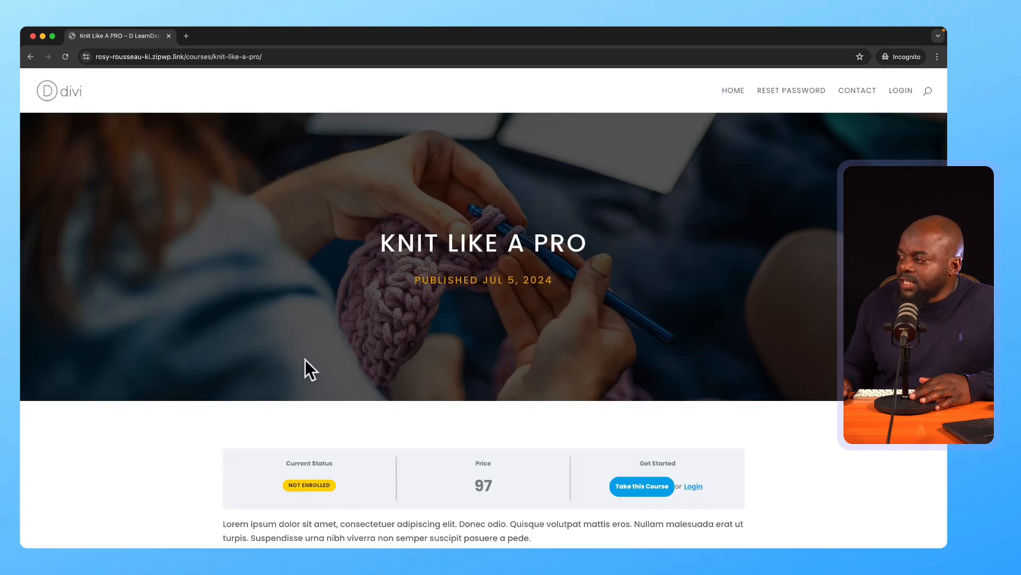
scroll(535, 336, "down", 2)
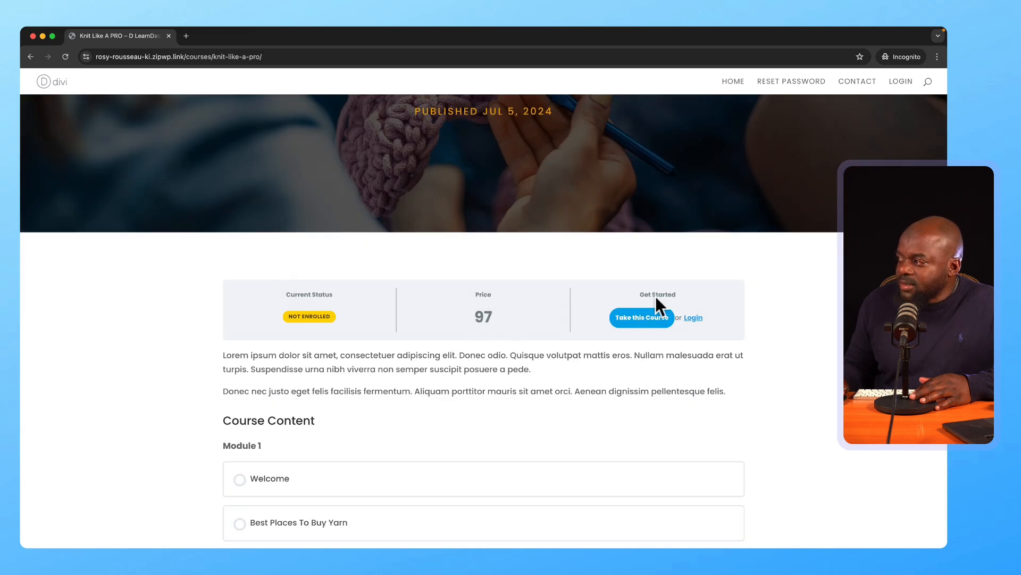
left_click(642, 317)
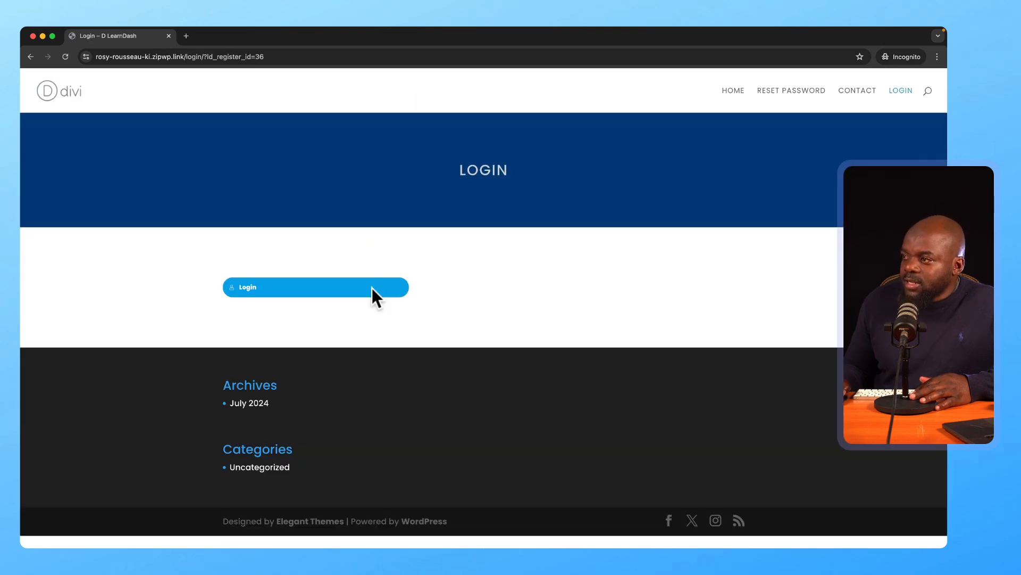
left_click(168, 35)
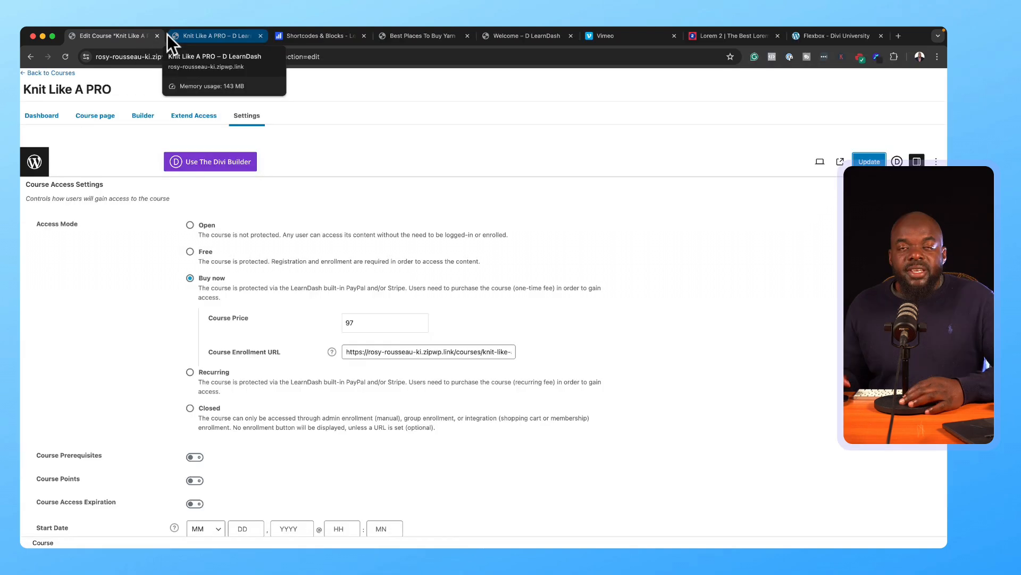
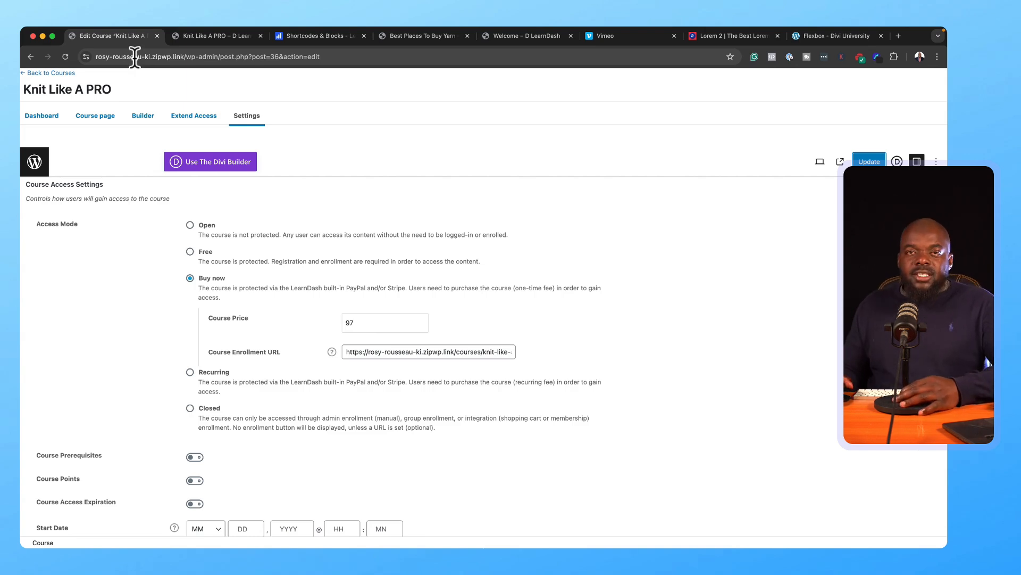
Step: Switch to the WordPress tab, dismiss the Welcome panel, and move the Events and Activity boxes
mouse_move(329, 32)
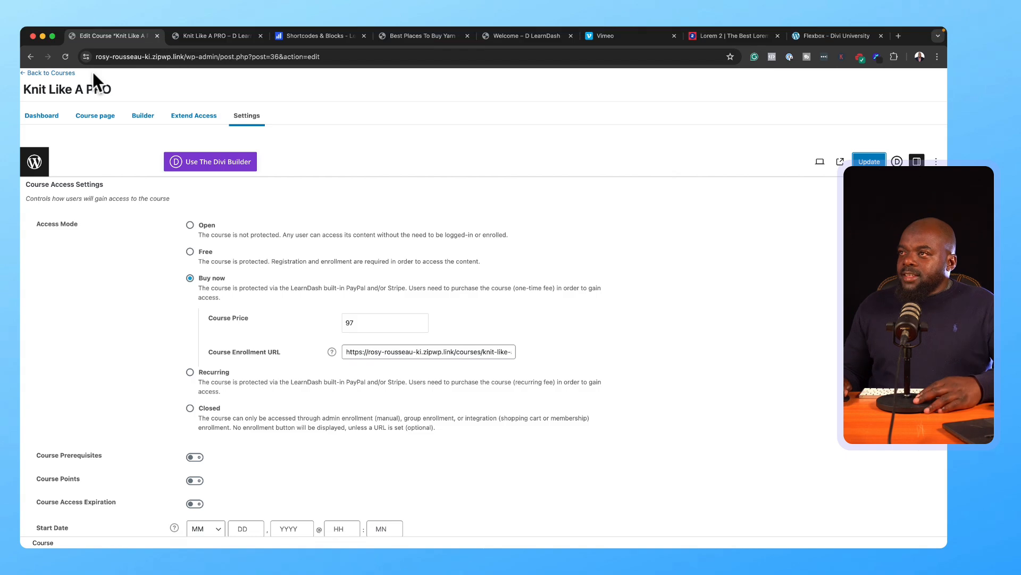
left_click(194, 36)
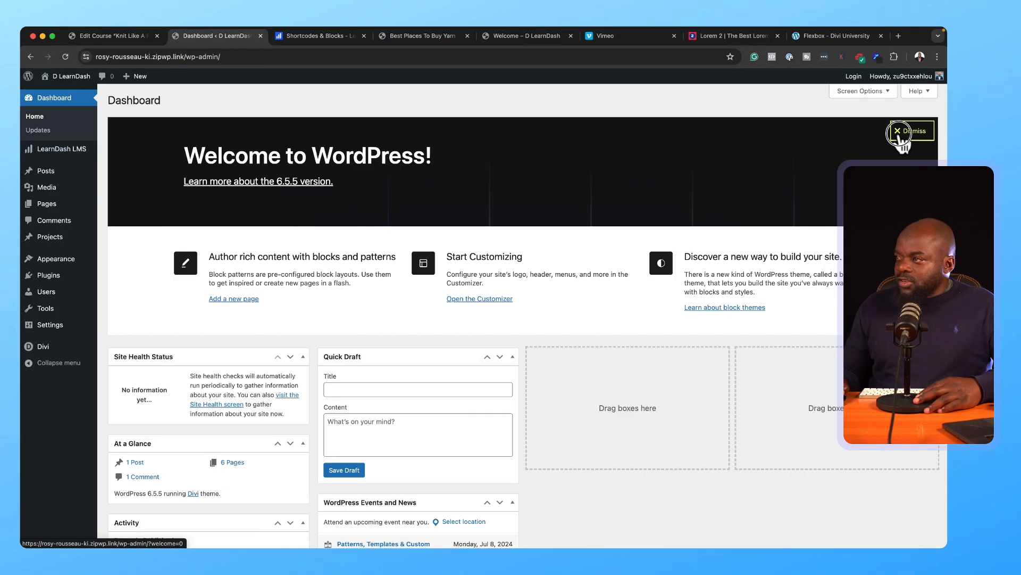
left_click(904, 133)
left_click_drag(452, 270, 659, 138)
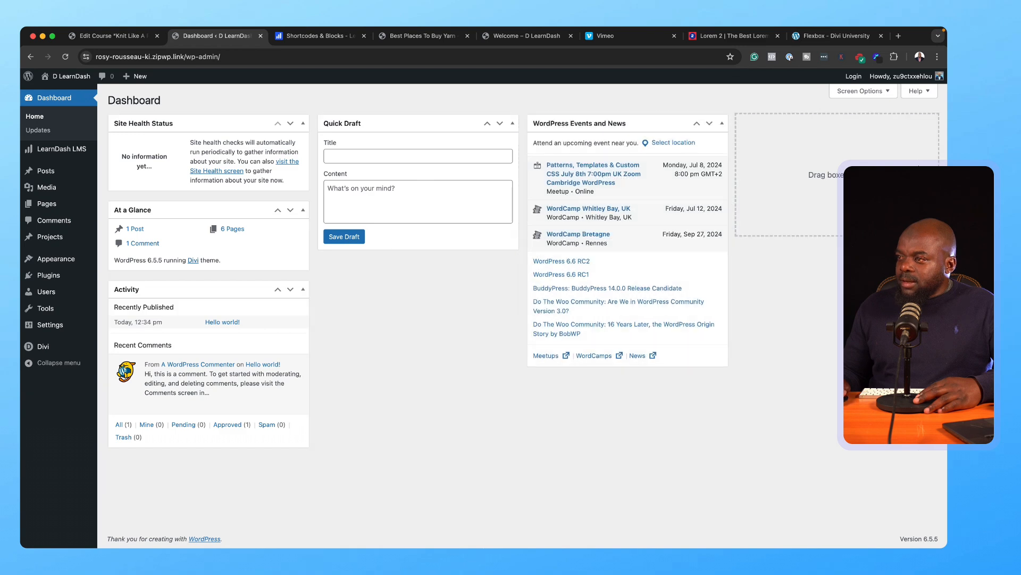
left_click_drag(168, 288, 874, 95)
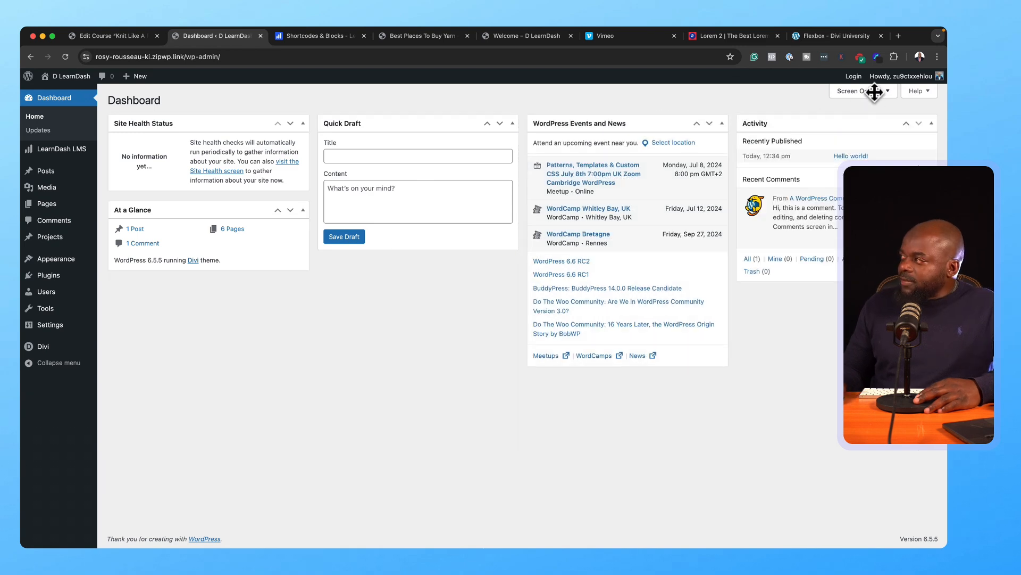
Step: Hide the Events and News, Quick Draft and Activity boxes via Screen Options
left_click(874, 91)
mouse_move(873, 75)
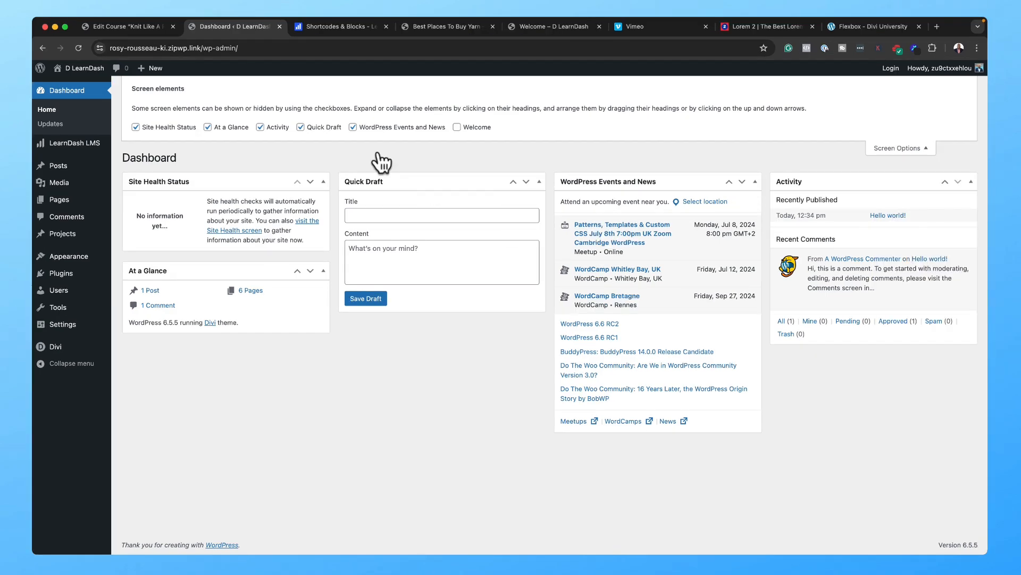
left_click(356, 127)
left_click(301, 126)
left_click(261, 126)
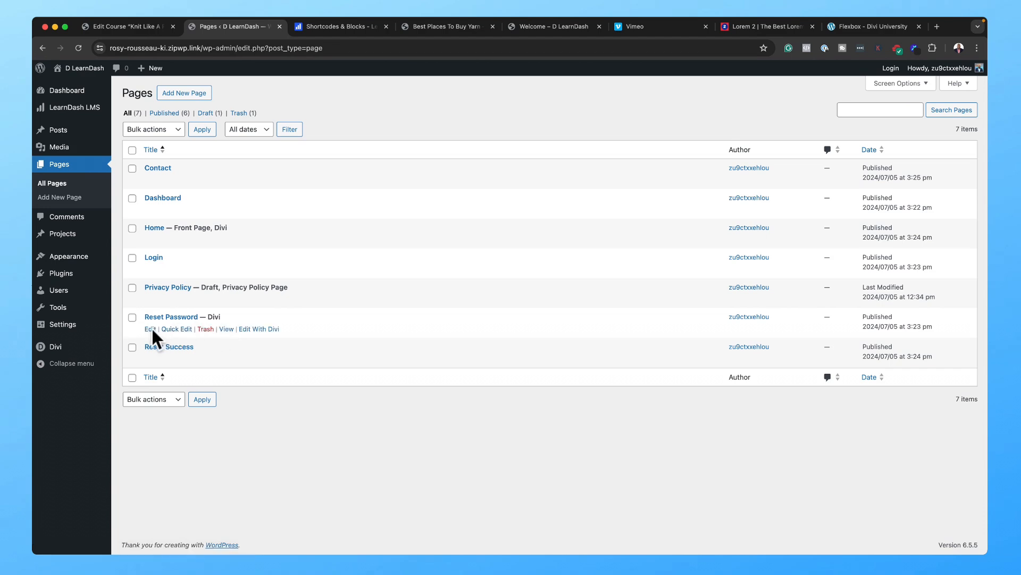
Step: Add a LearnDash Reset Password block to the Reset Password page, update it, and view it live
left_click(150, 329)
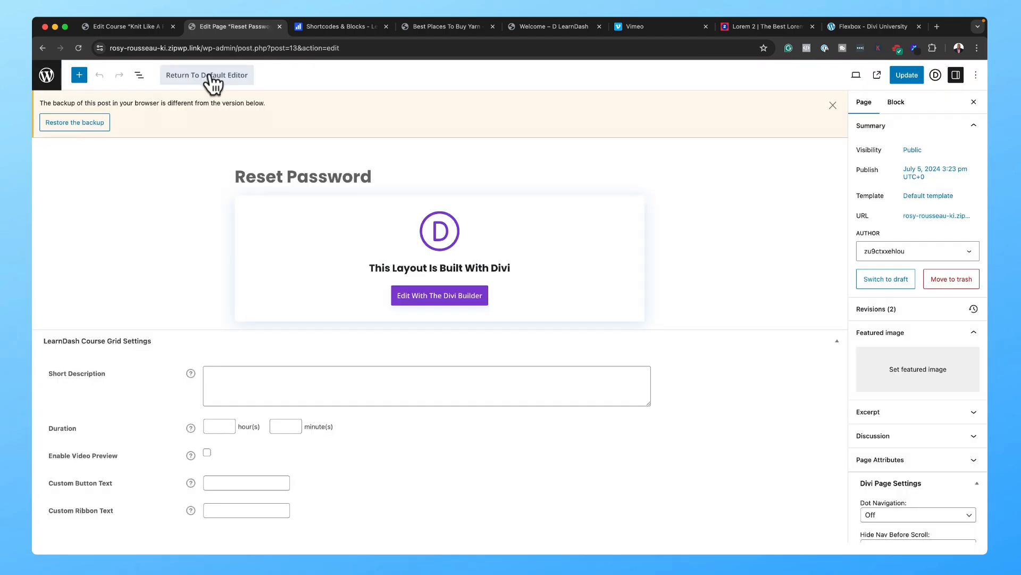
left_click(213, 78)
left_click(639, 201)
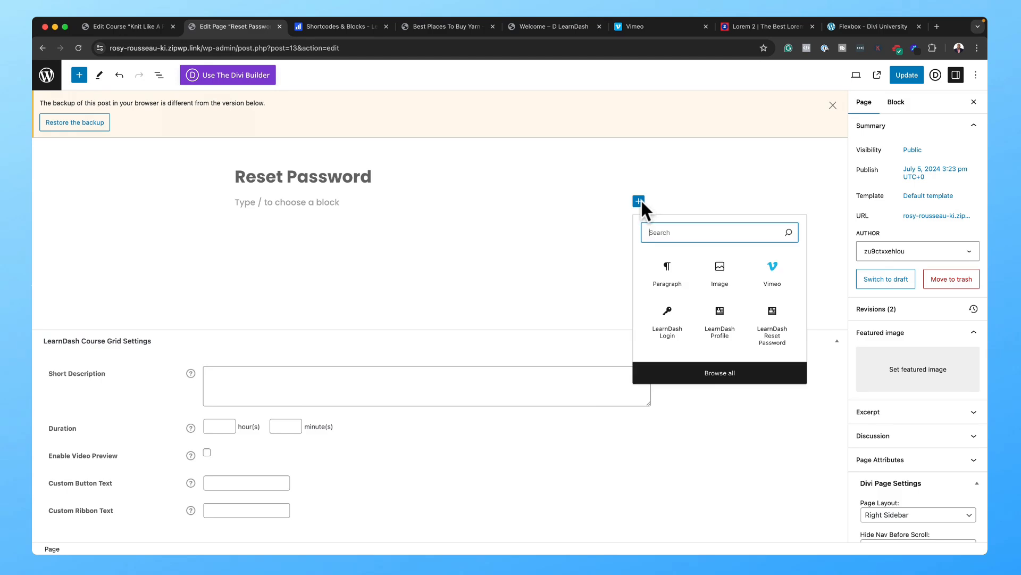
type("lear")
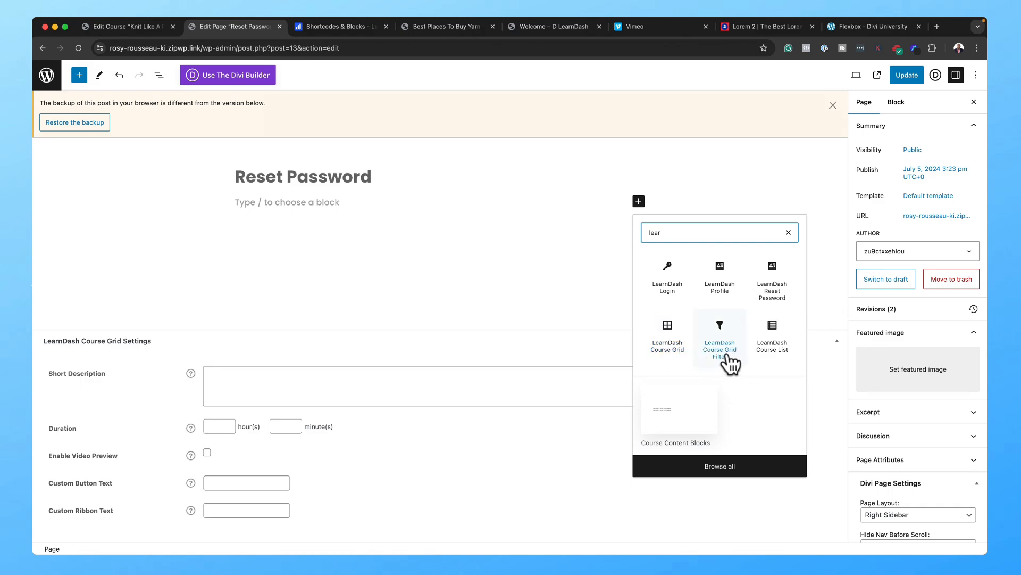
left_click(776, 297)
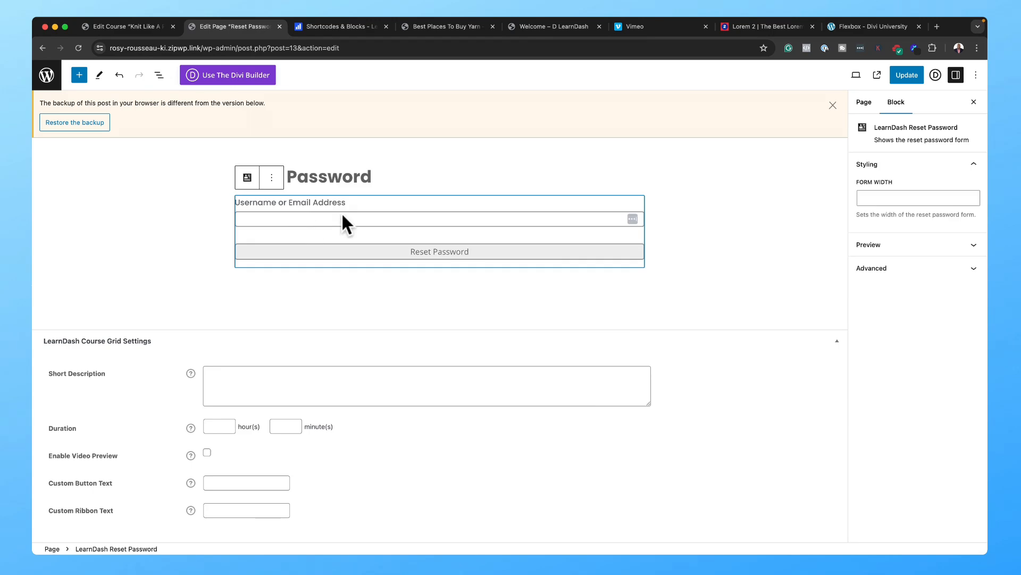
left_click(910, 77)
left_click(129, 532)
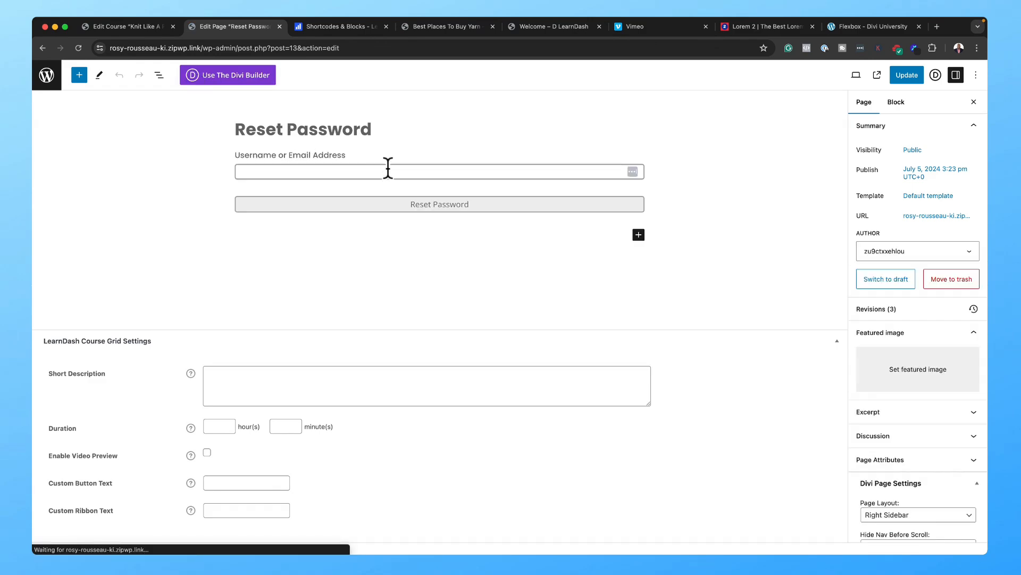
Step: Set the reset form width to 60% with Show Preview enabled and update the page
left_click(452, 158)
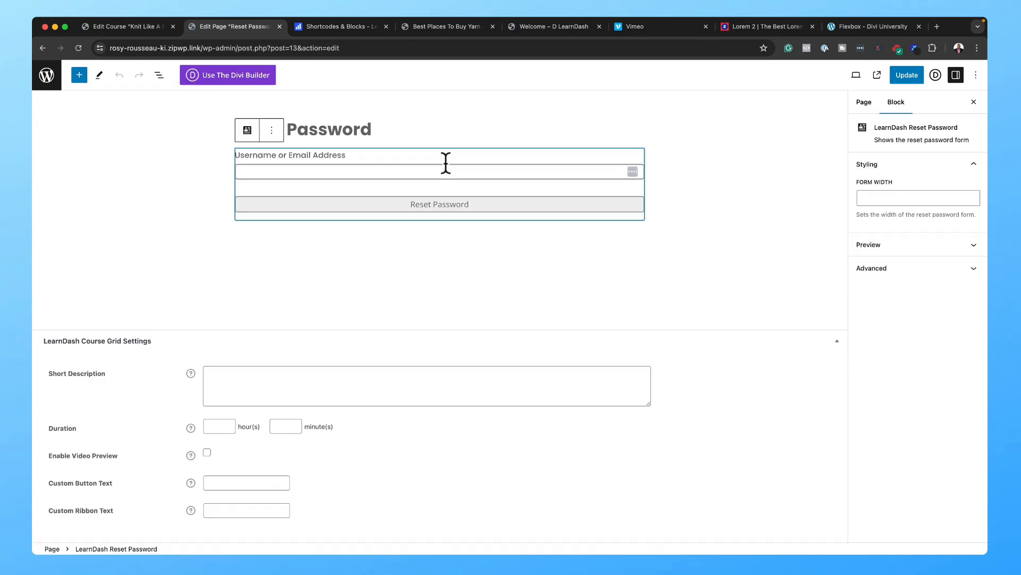
left_click(926, 196)
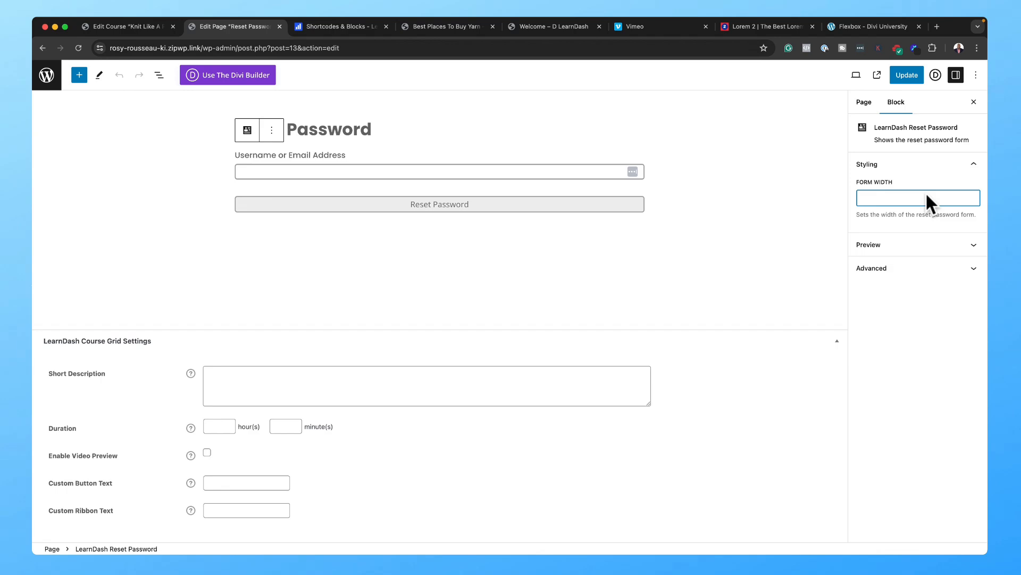
type("80")
type("%")
left_click(869, 245)
left_click(863, 263)
left_click(866, 264)
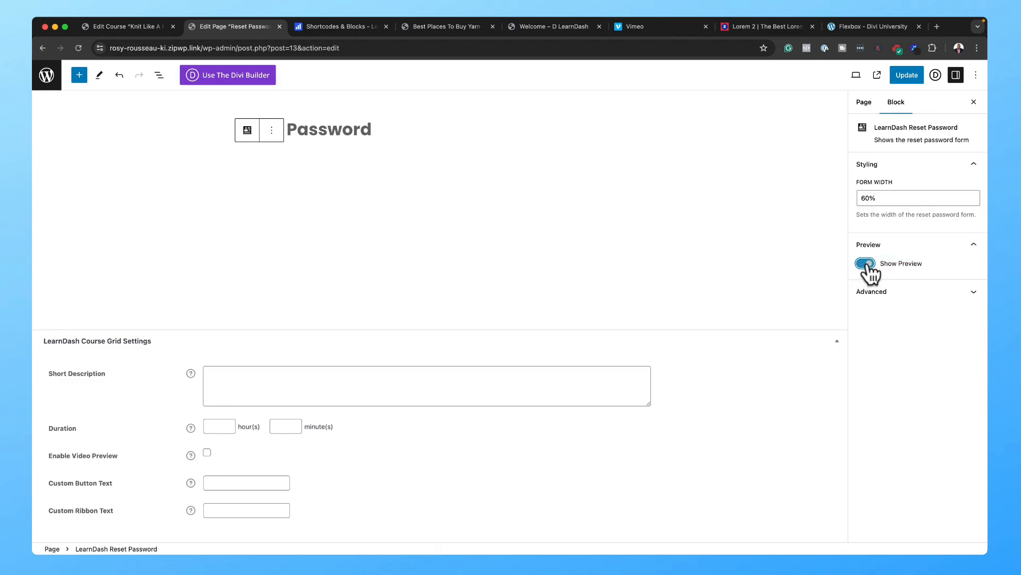
left_click(863, 293)
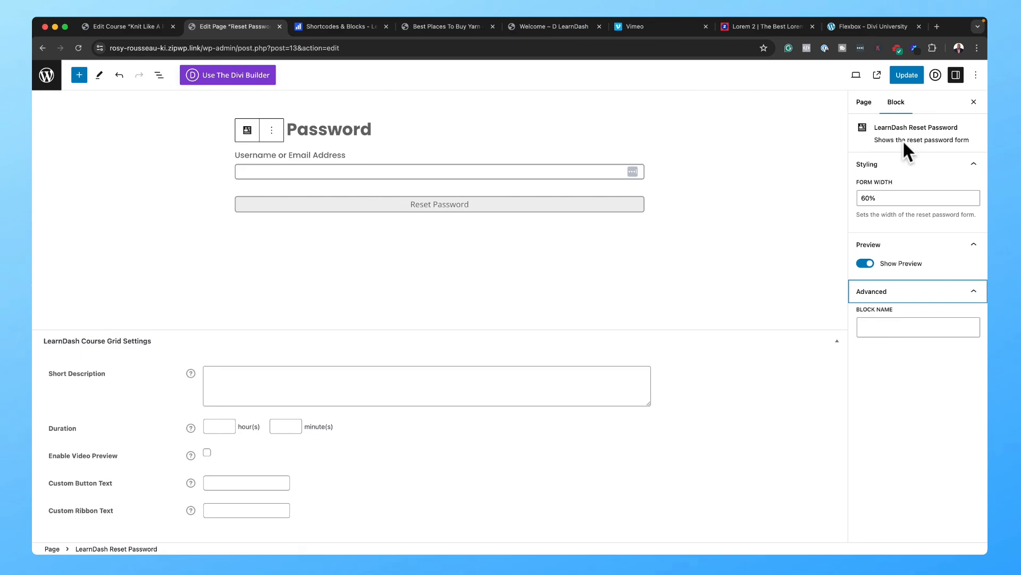
left_click(910, 75)
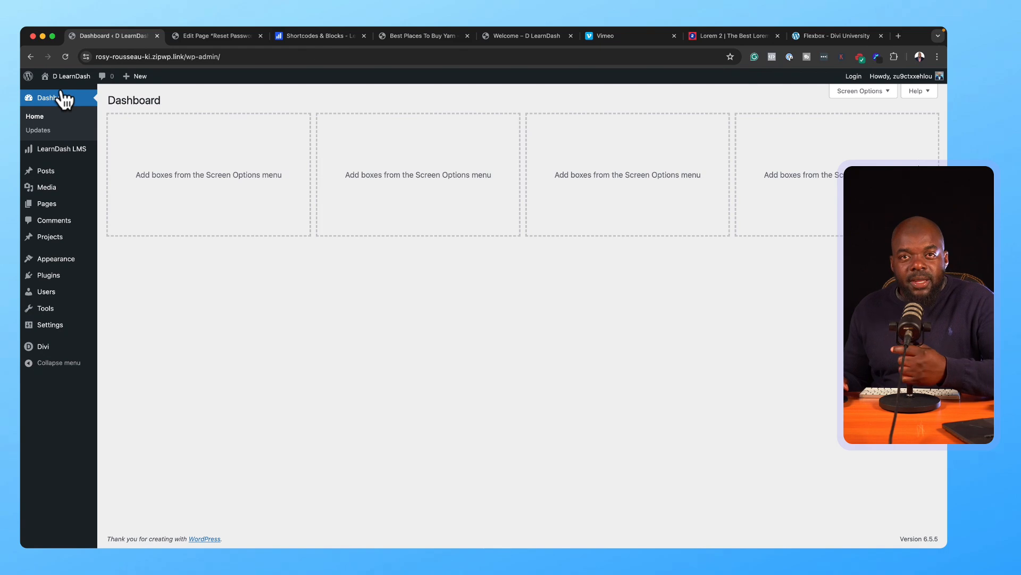
Step: Search the plugin directory for 'fluent forms', then install and activate Fluent Forms
mouse_move(77, 295)
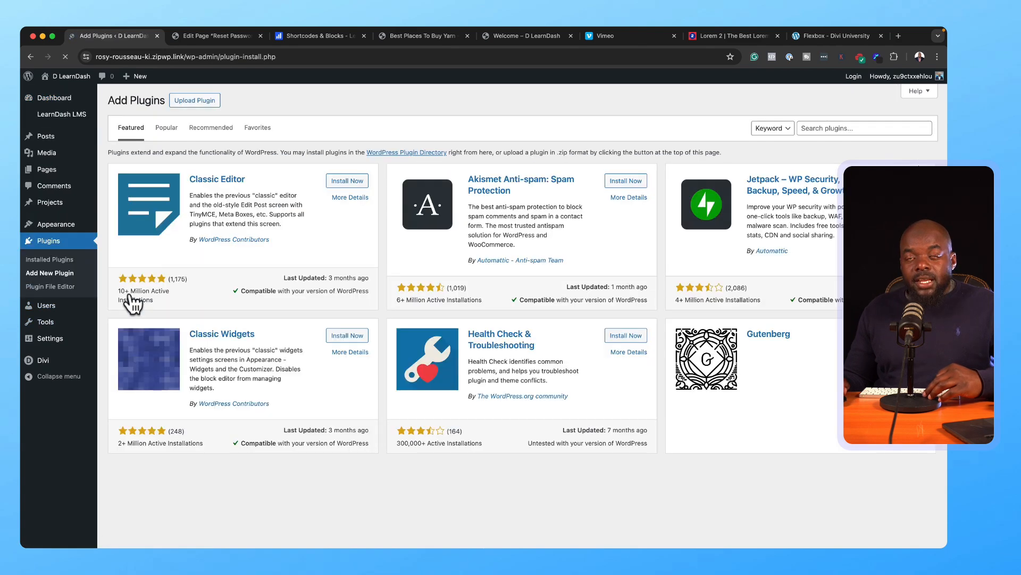
left_click(827, 129)
type("fluent forms")
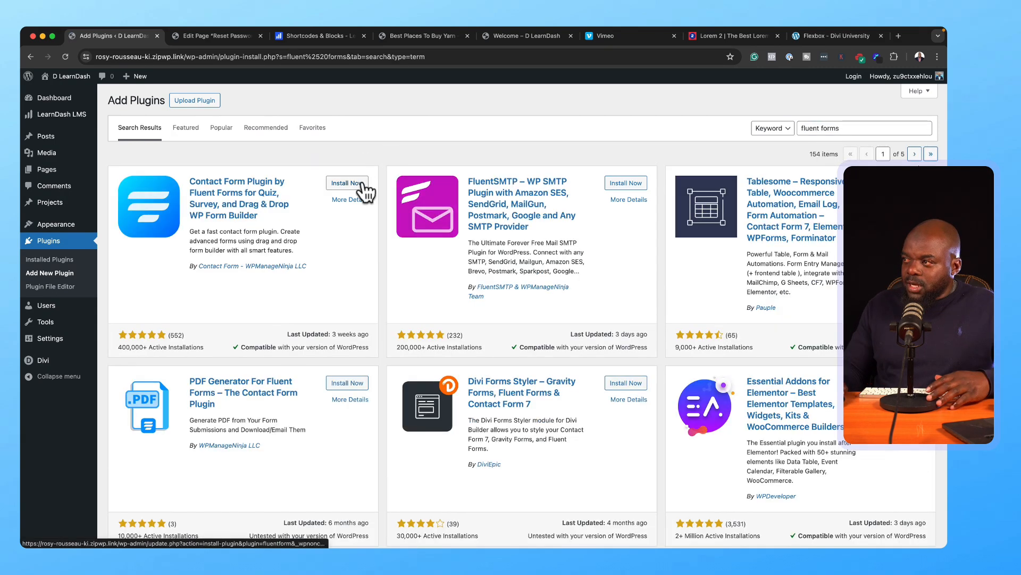
left_click(364, 184)
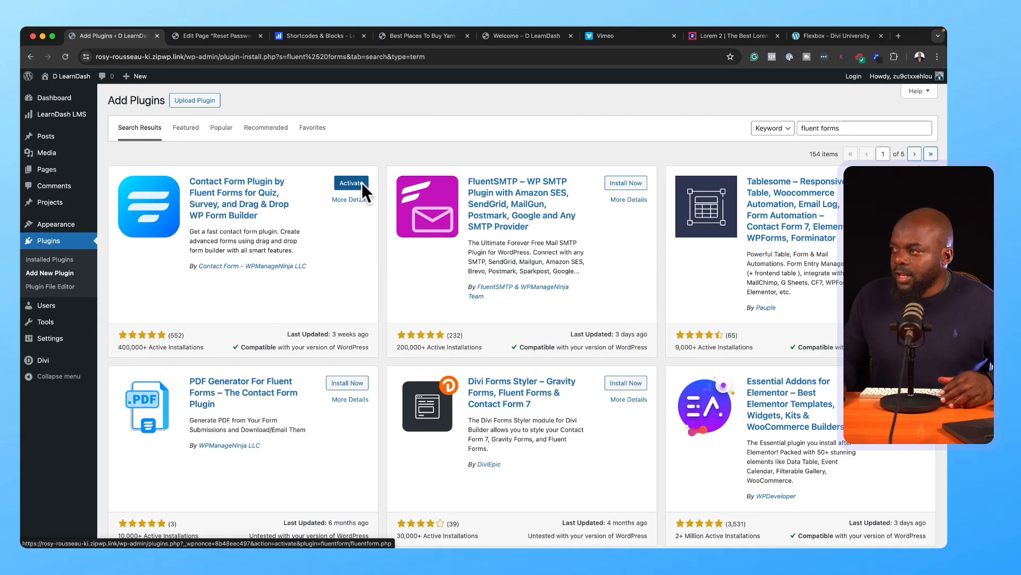
left_click(361, 183)
mouse_move(82, 205)
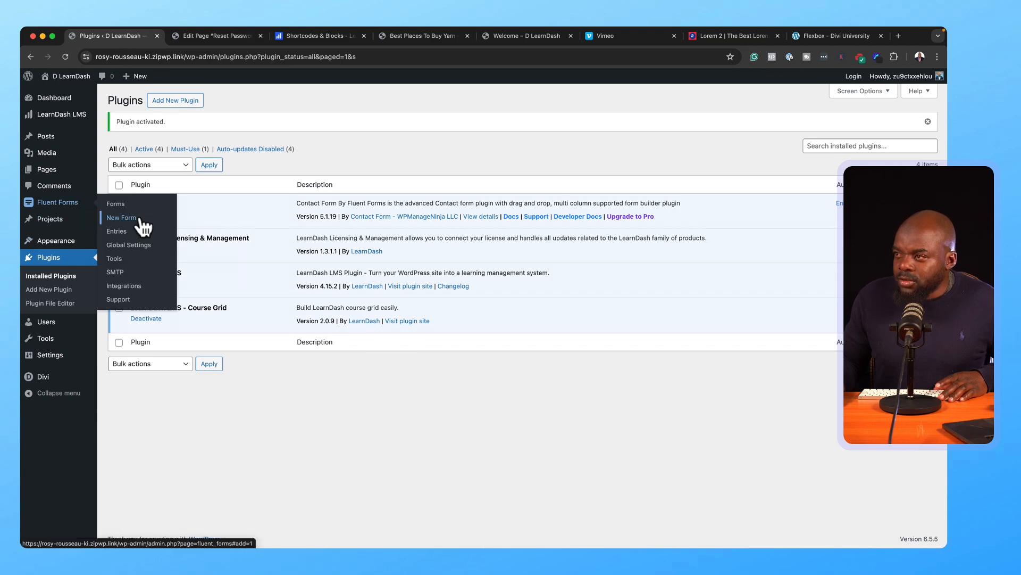
Step: Create a blank Fluent form with name, email and text area fields
left_click(121, 217)
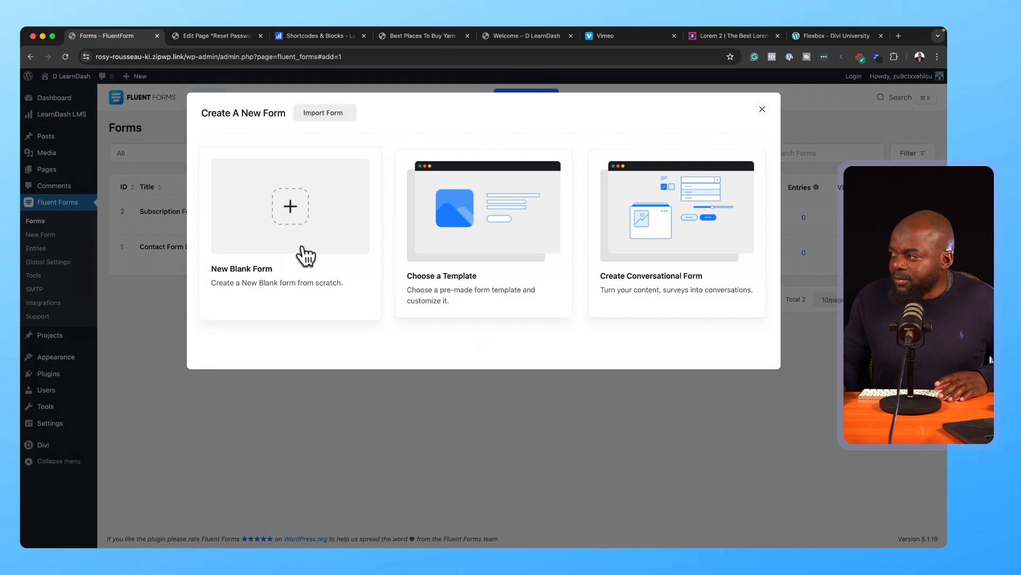
left_click(253, 220)
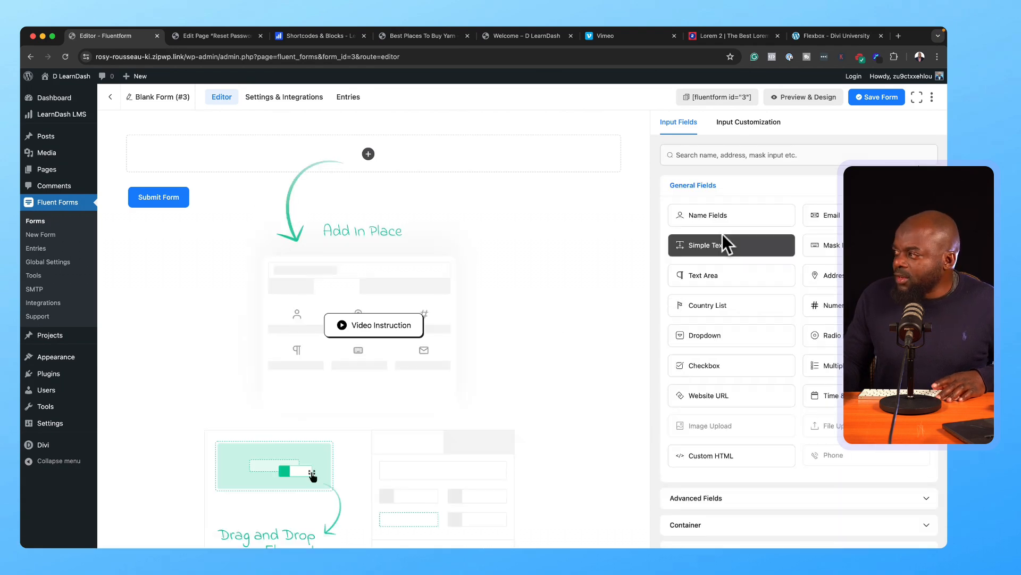
left_click_drag(727, 218, 331, 150)
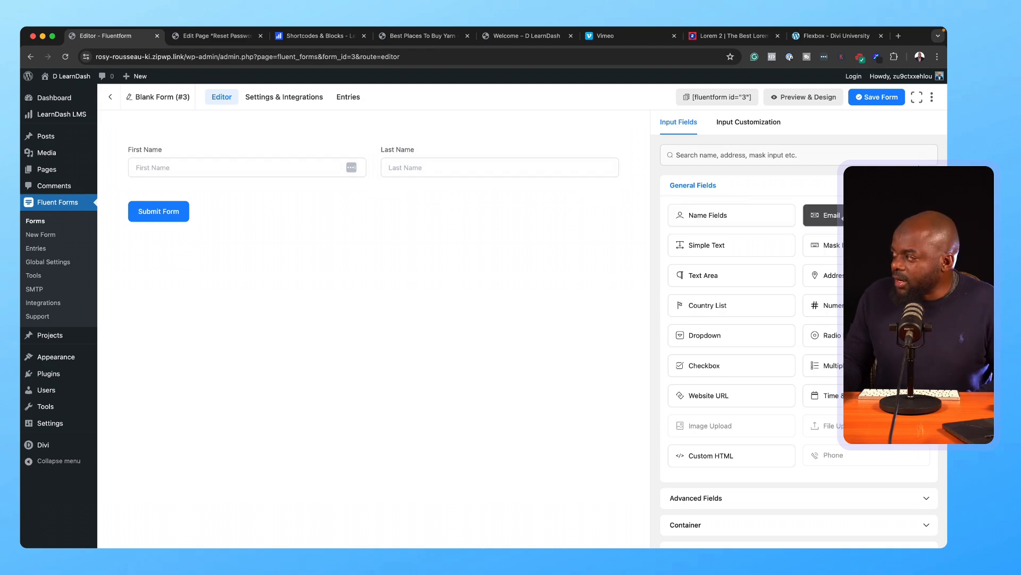
left_click(843, 218)
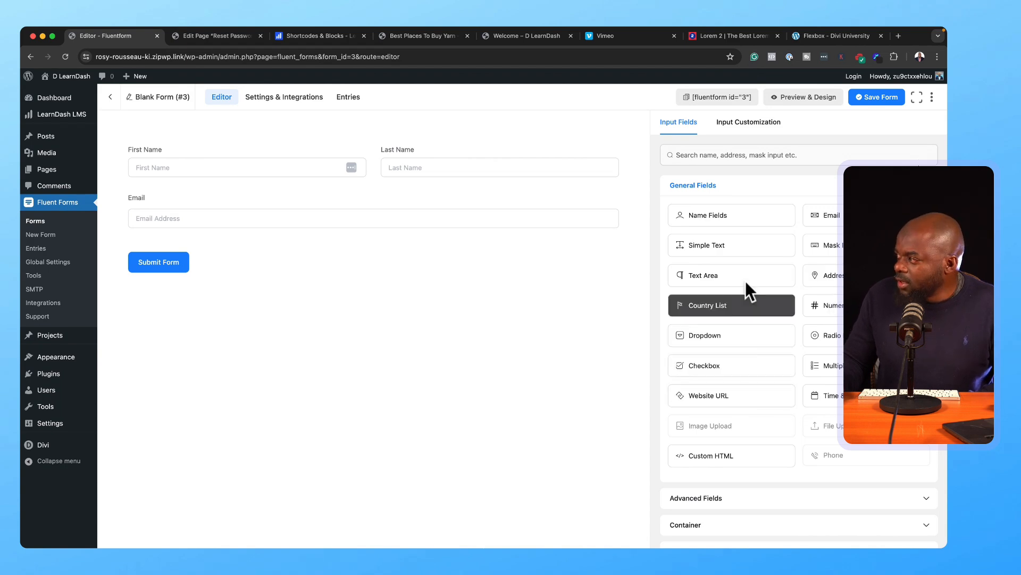
left_click(767, 272)
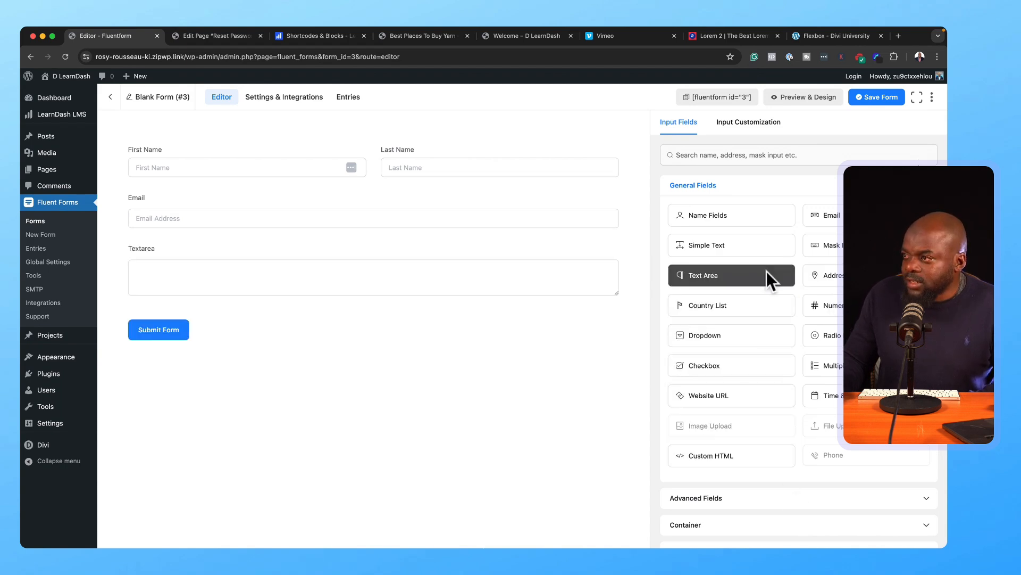
mouse_move(368, 143)
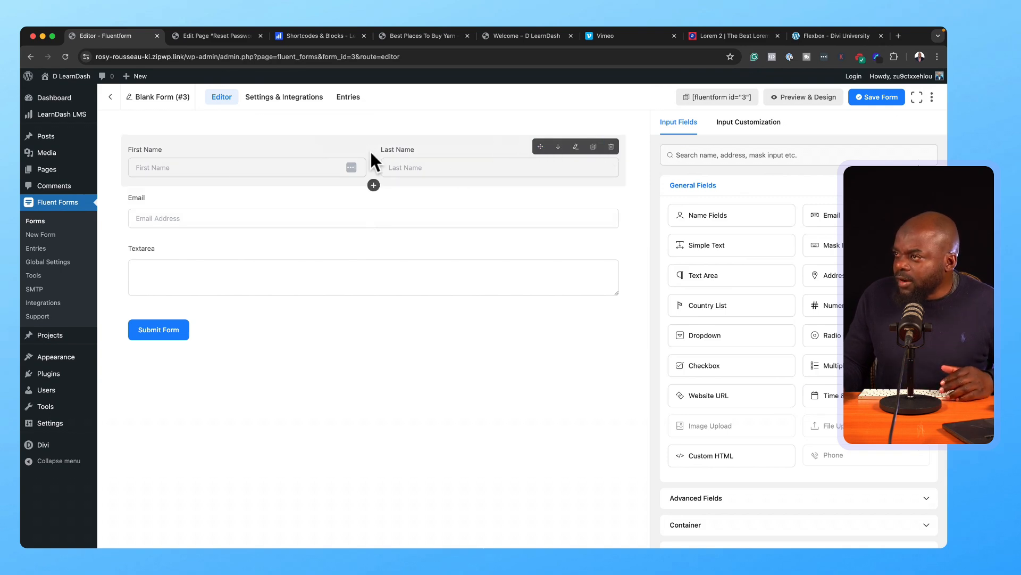
Step: Remove the Last Name input, keep the default submit button text, and save the form
left_click(529, 151)
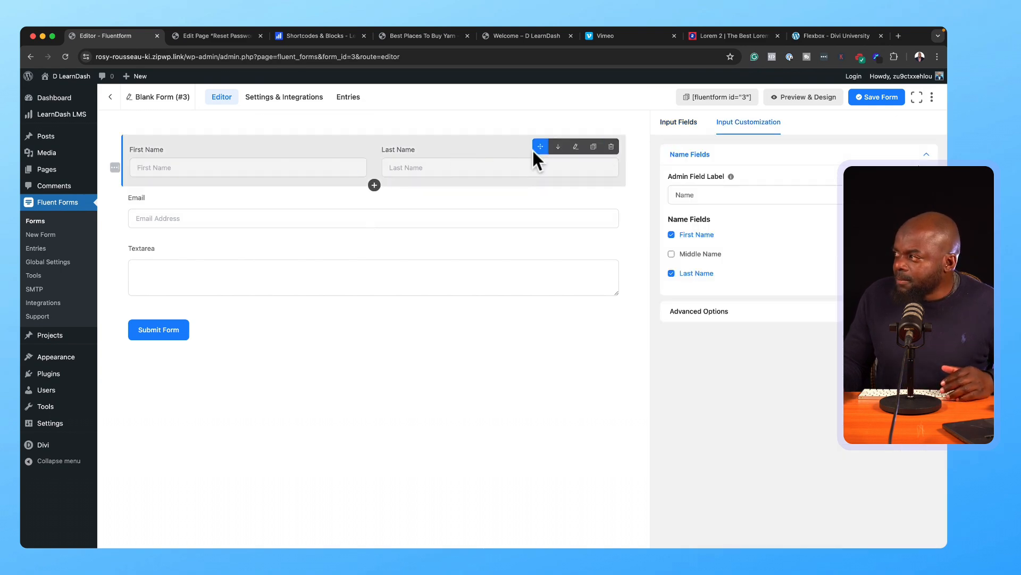
left_click(671, 274)
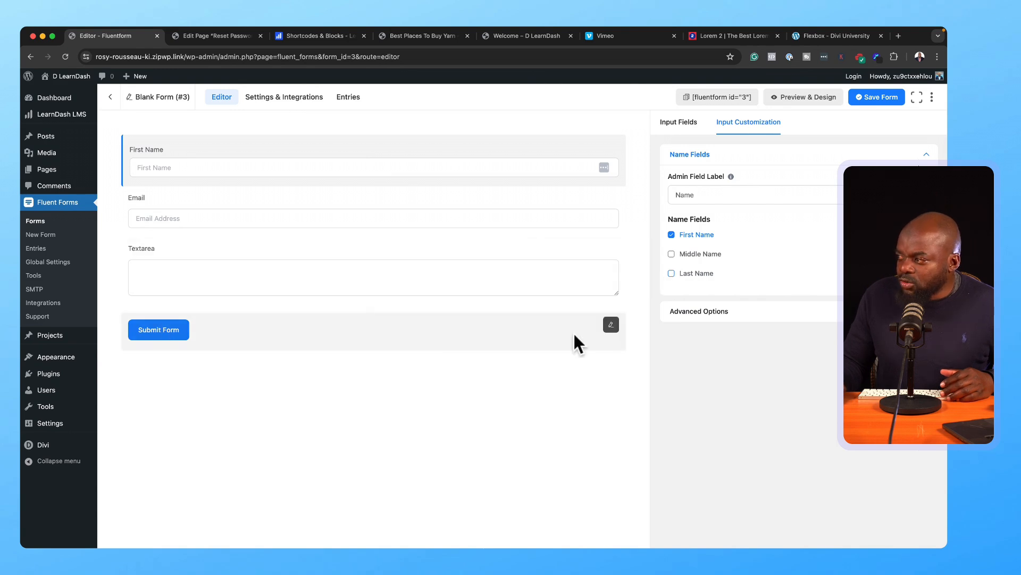
left_click(611, 325)
triple_click(674, 223)
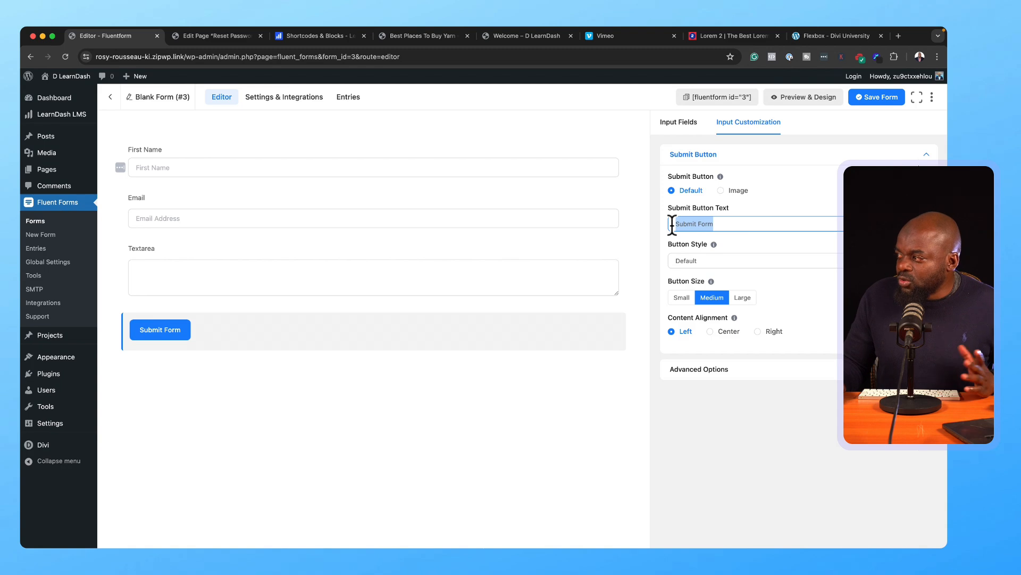
left_click(530, 451)
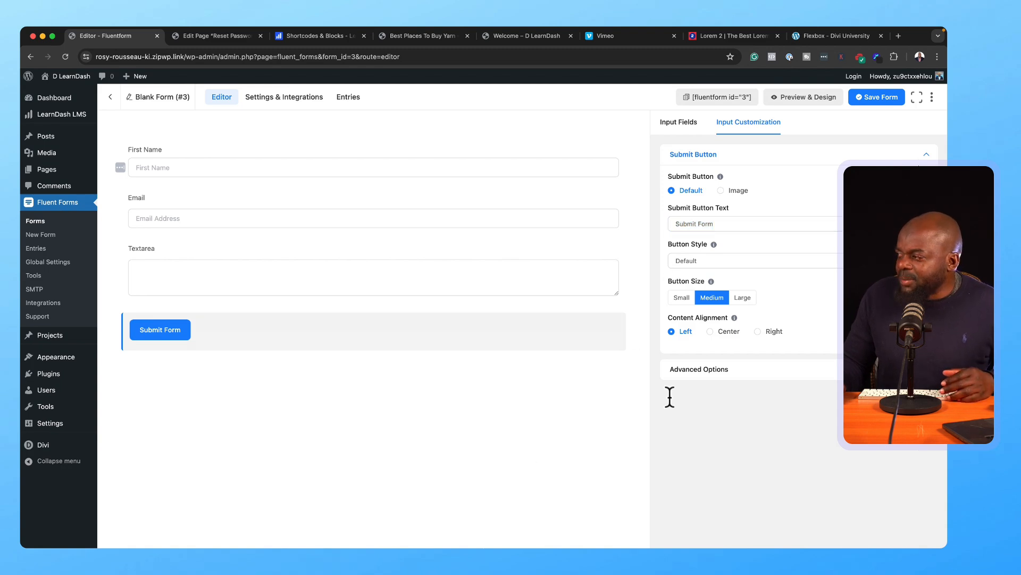
left_click(889, 93)
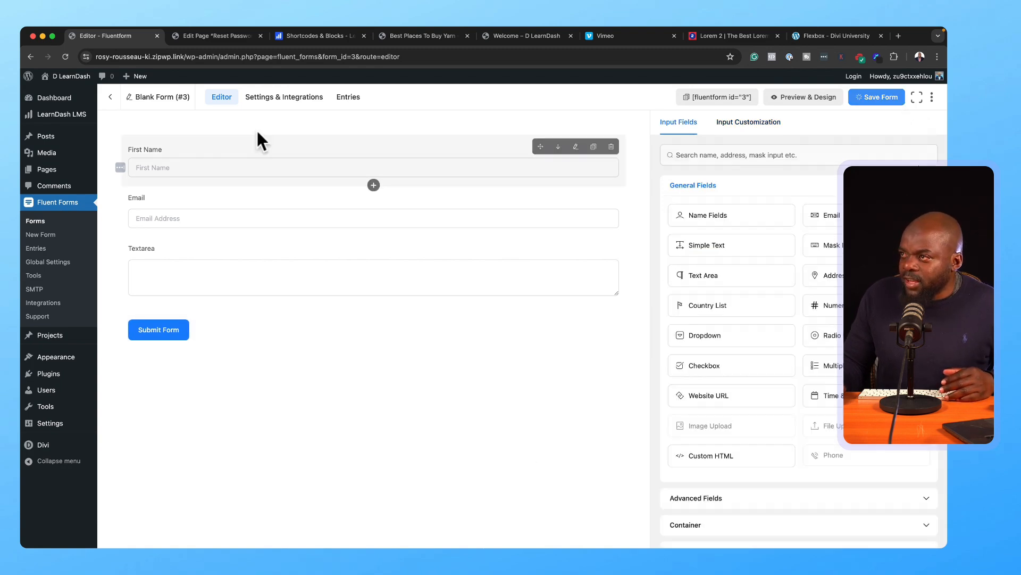
Step: Rename the form to 'Contact Form', save it, and copy its [fluentform] shortcode
left_click(131, 101)
left_click(347, 213)
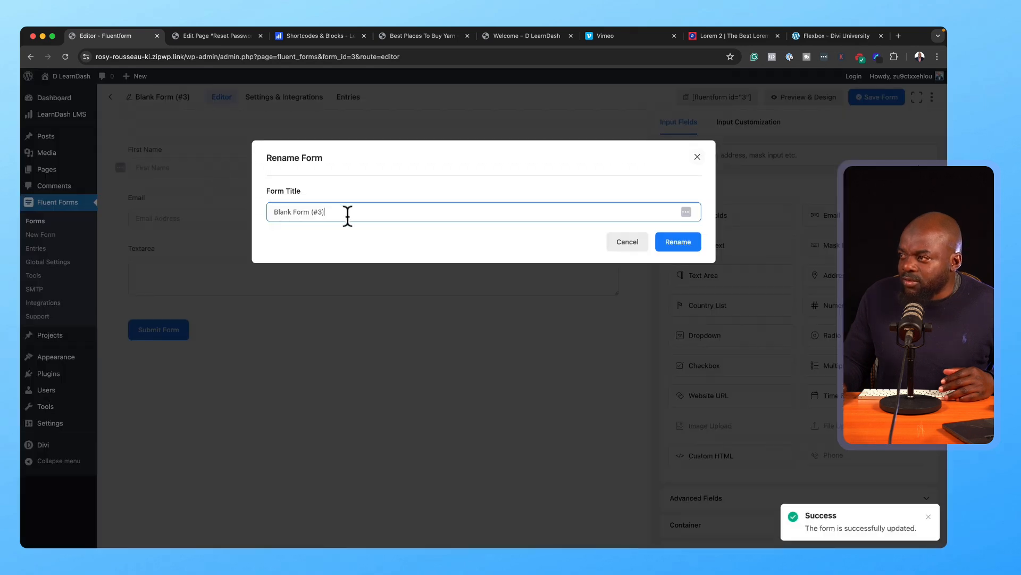
type("Contact Form")
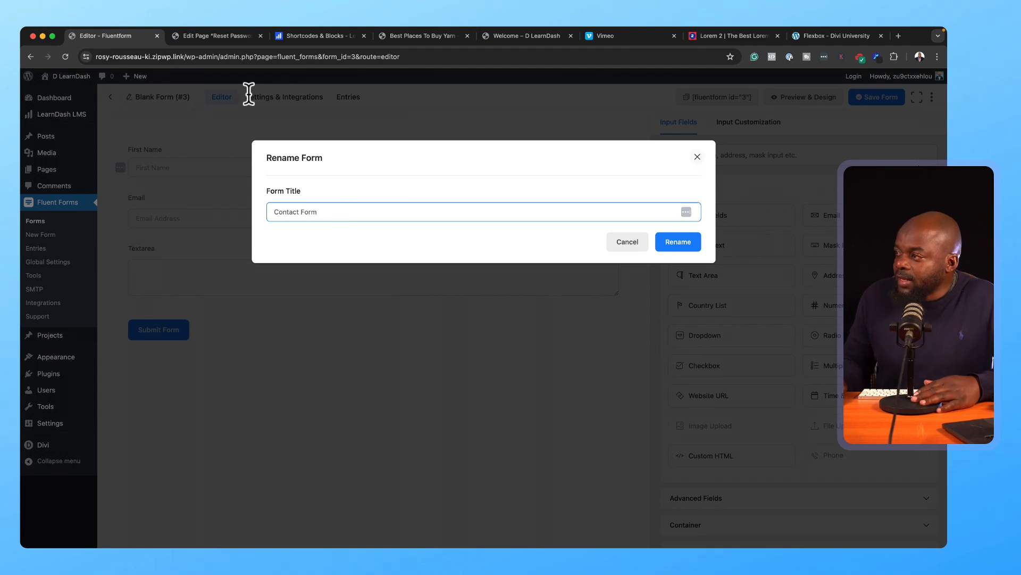
left_click(687, 243)
left_click(886, 101)
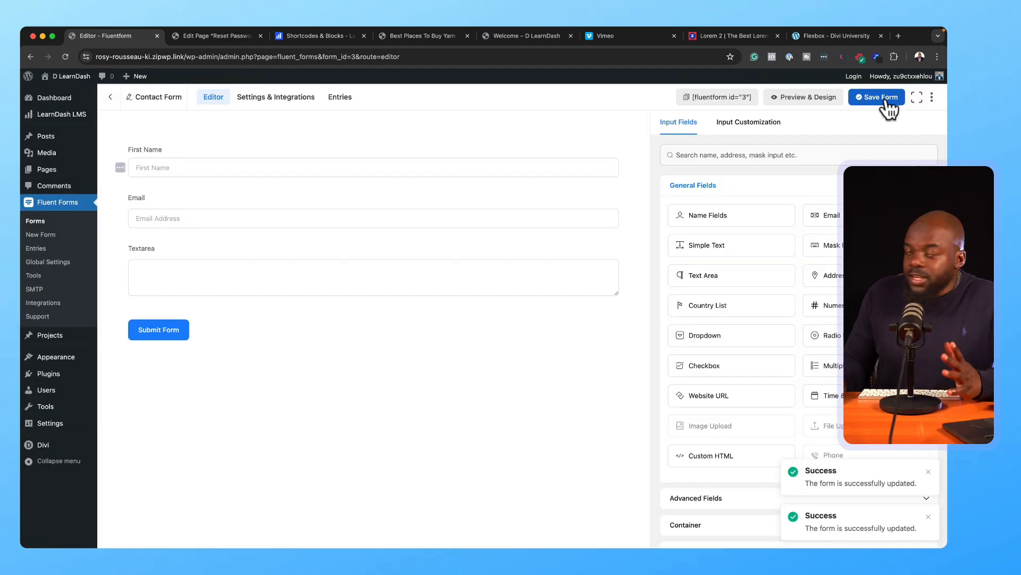
left_click(706, 100)
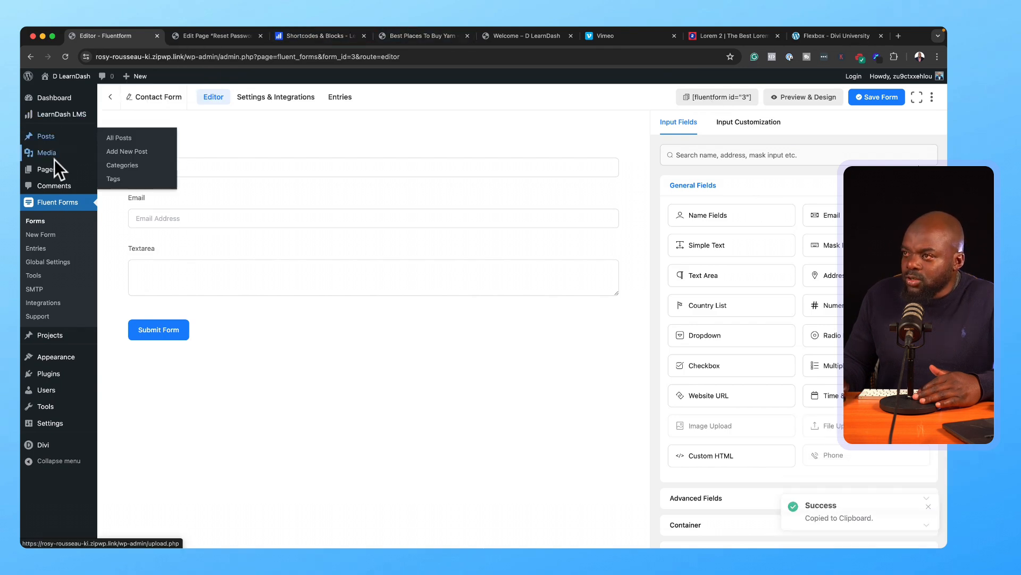
Step: Insert a Fluent Forms block set to Contact Form on the Contact page and update it
left_click(140, 172)
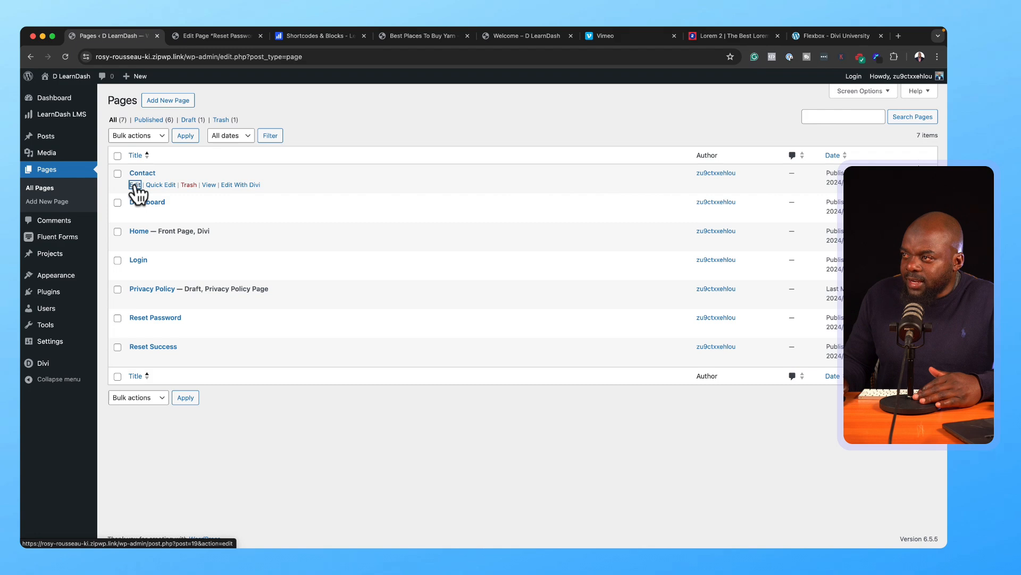
left_click(135, 185)
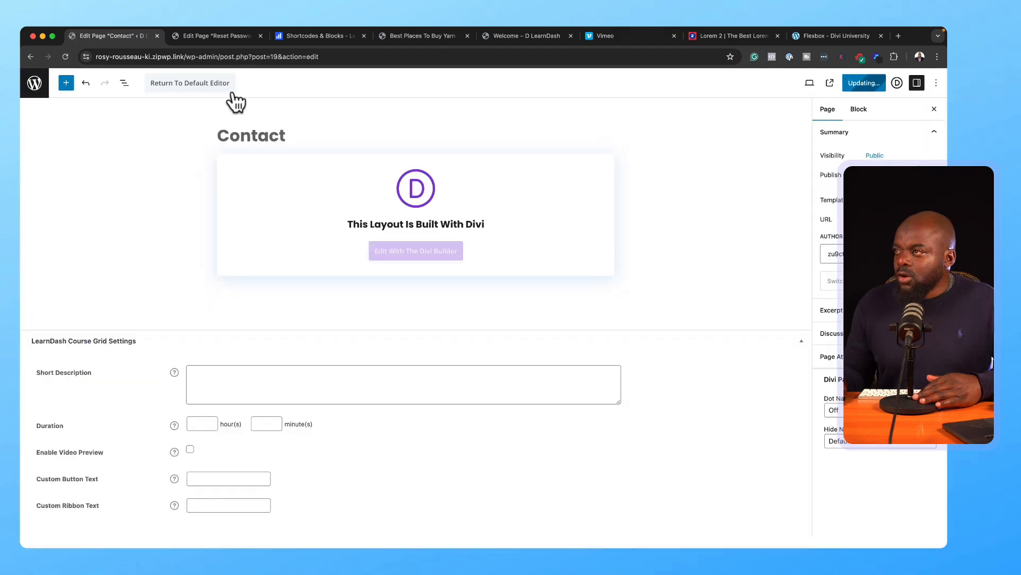
left_click(205, 88)
left_click(609, 160)
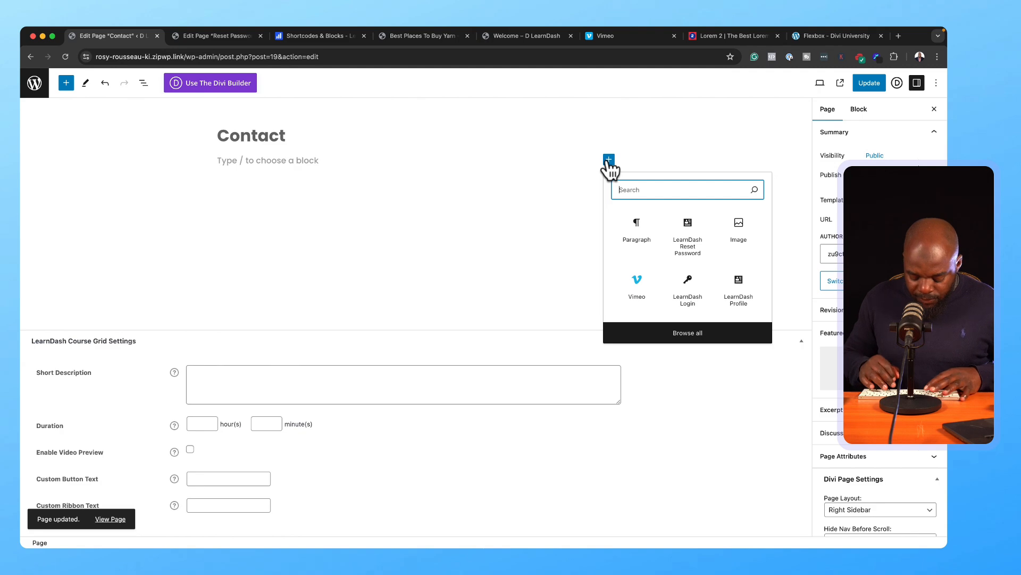
type("flue")
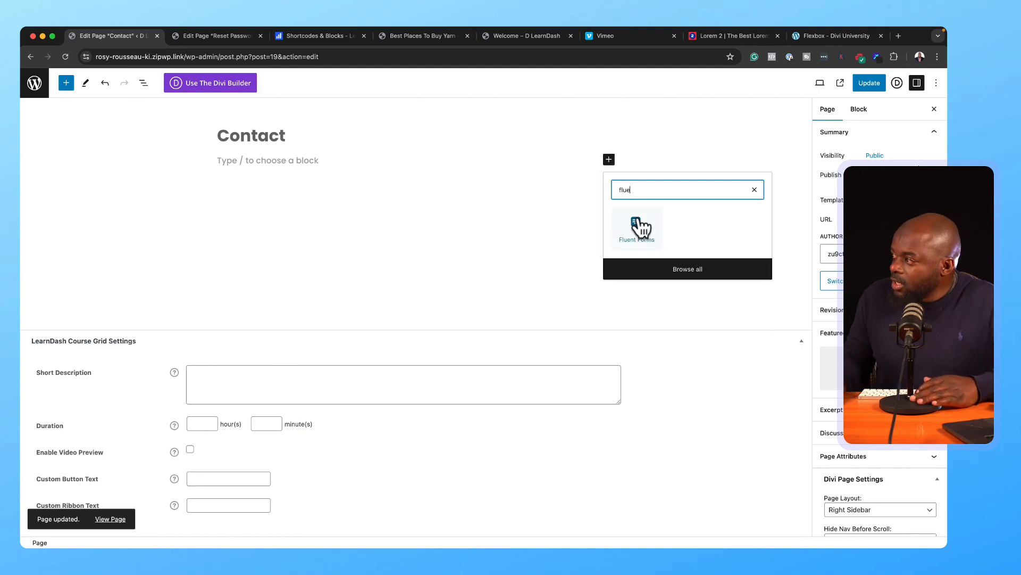
left_click(638, 229)
left_click(294, 210)
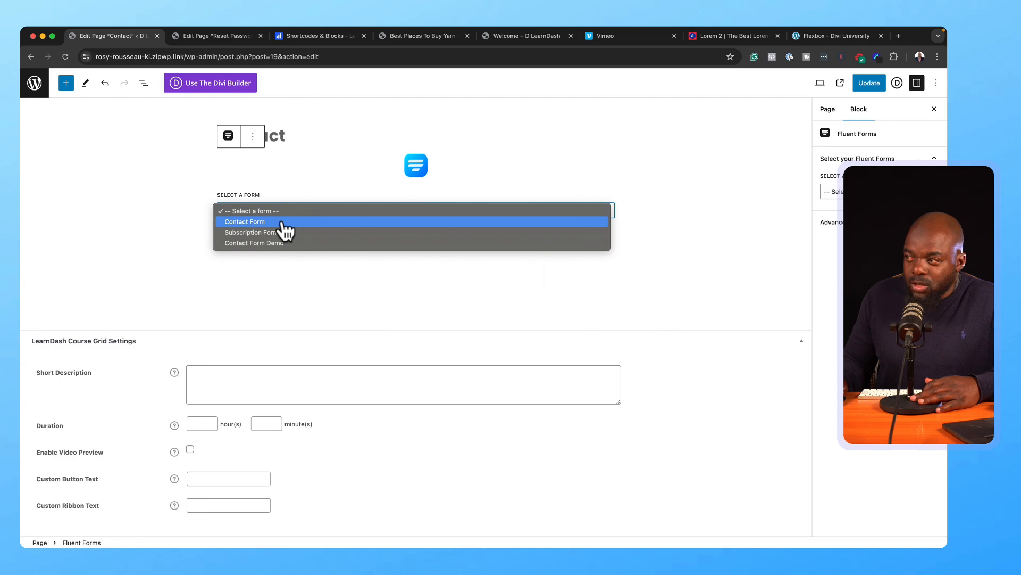
left_click(285, 223)
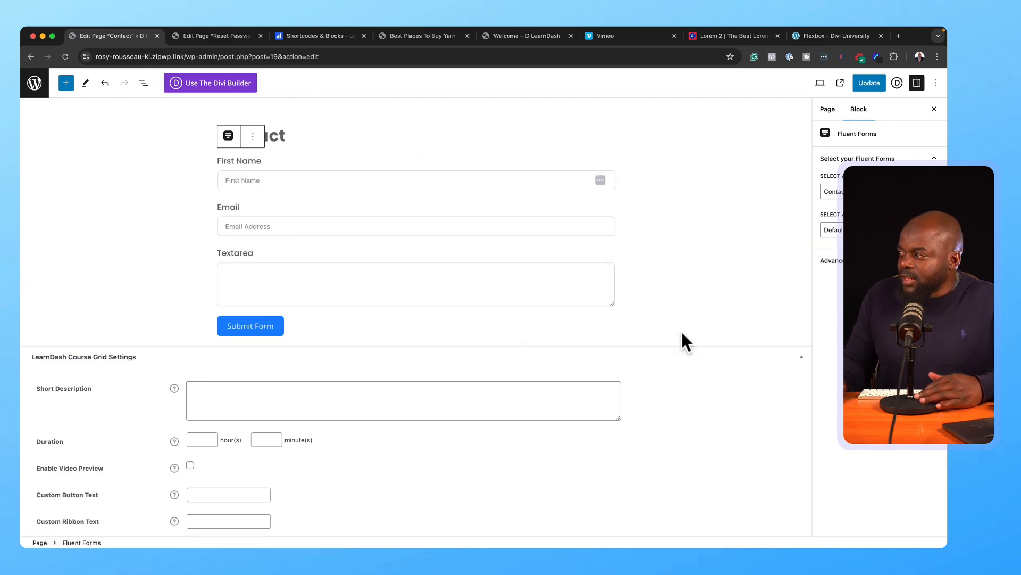
left_click(878, 82)
Step: Check the form on the live Contact page, then go Home and scroll to the All Courses grid
left_click(106, 518)
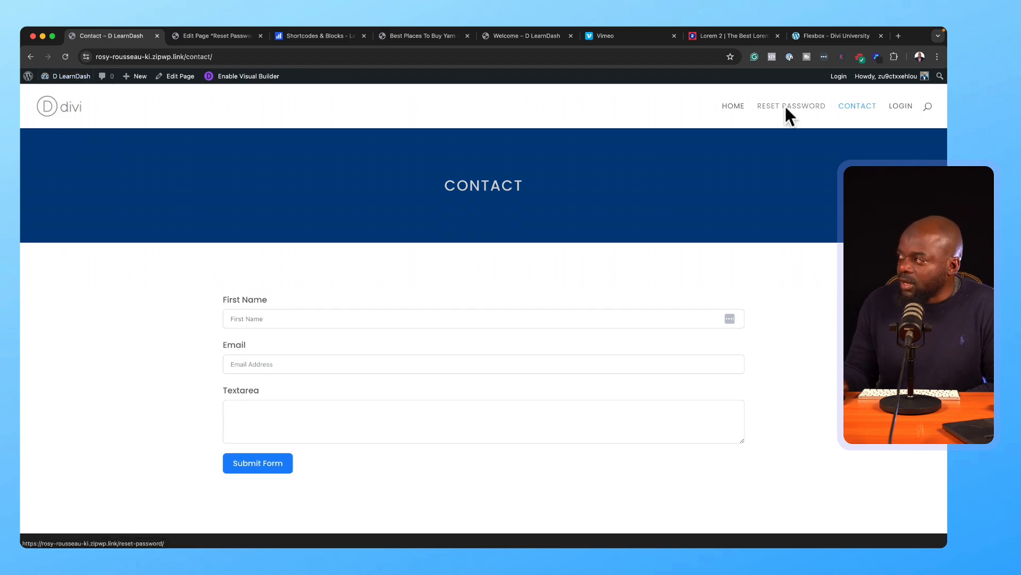
mouse_move(69, 95)
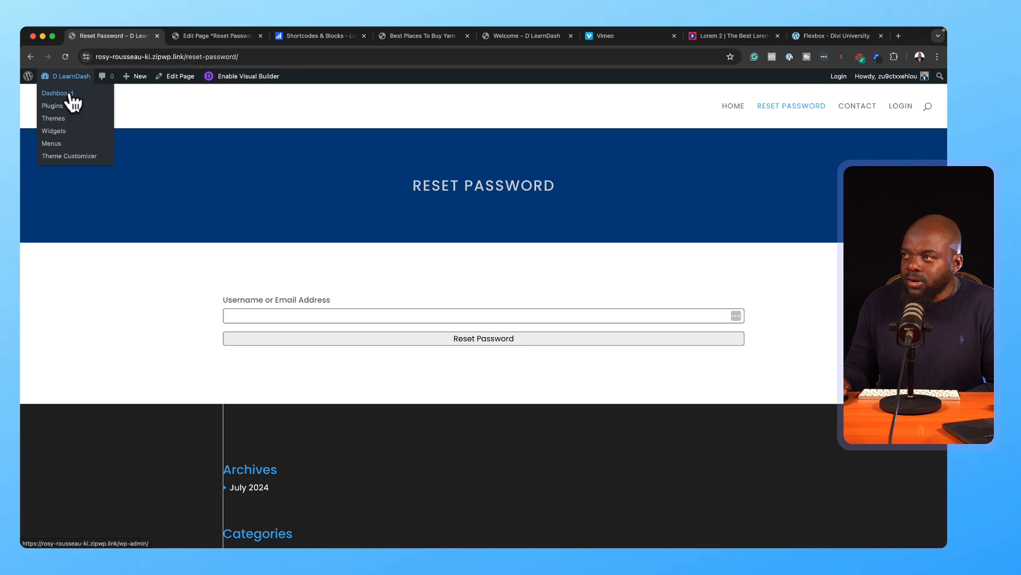
left_click(740, 106)
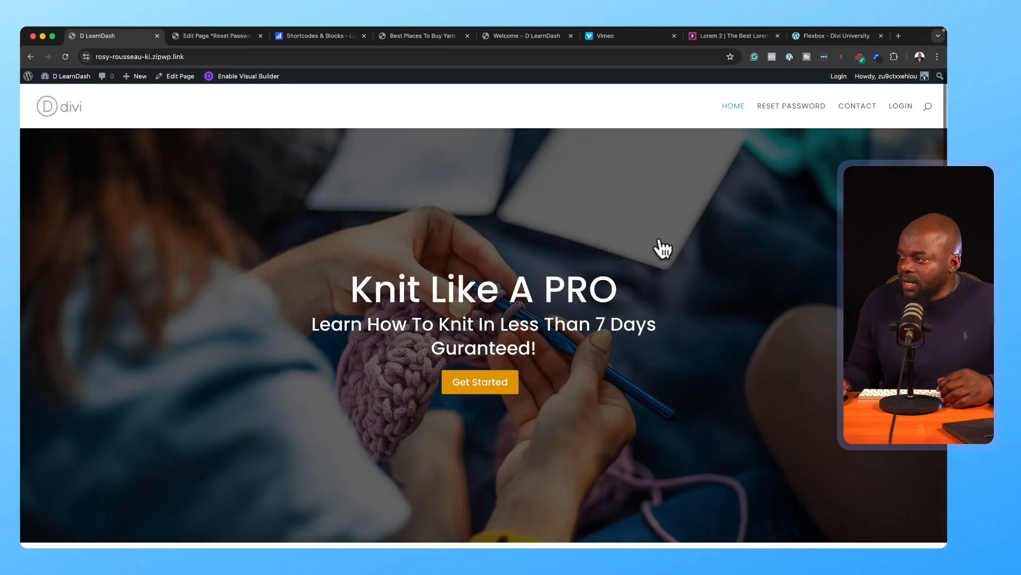
scroll(662, 248, "down", 6)
scroll(664, 246, "down", 2)
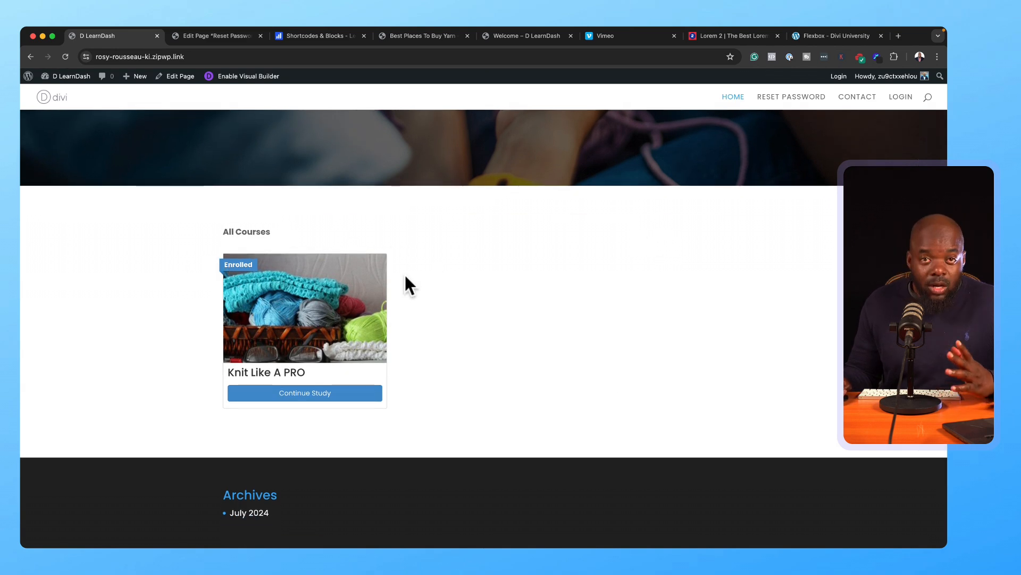
scroll(431, 266, "up", 1)
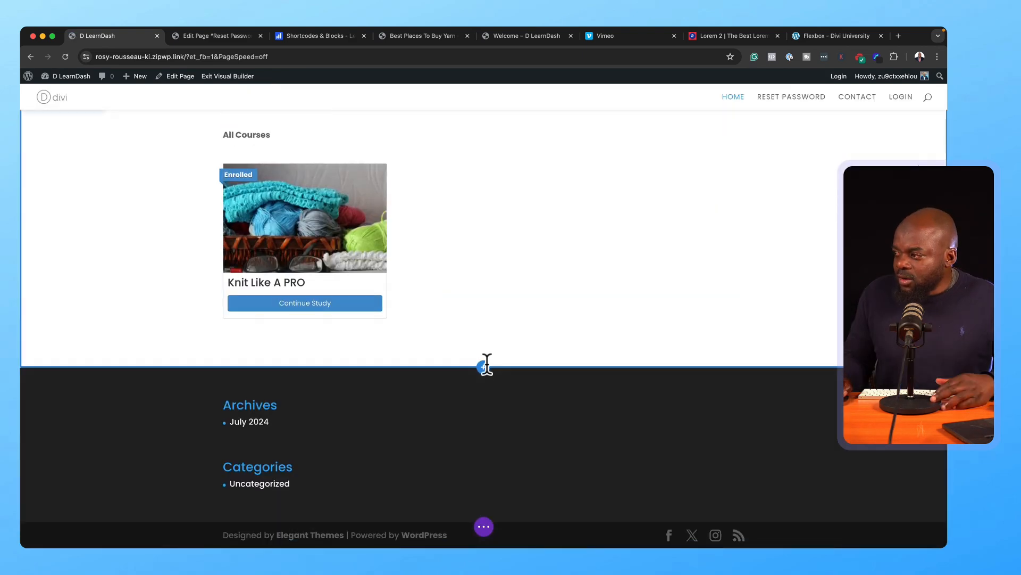
Step: Add a regular section with a two-column row below All Courses
left_click(484, 367)
left_click(435, 334)
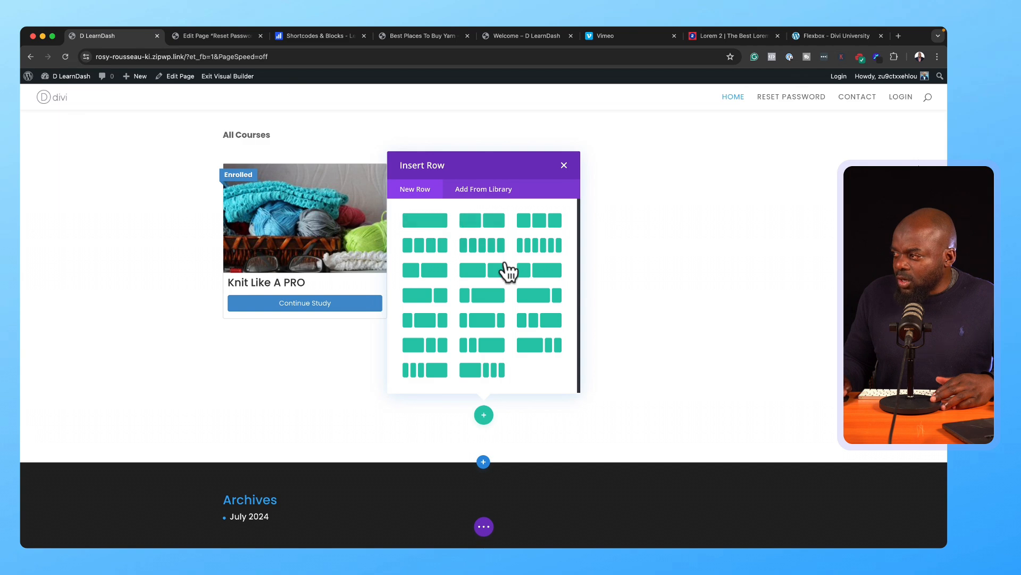
left_click(498, 278)
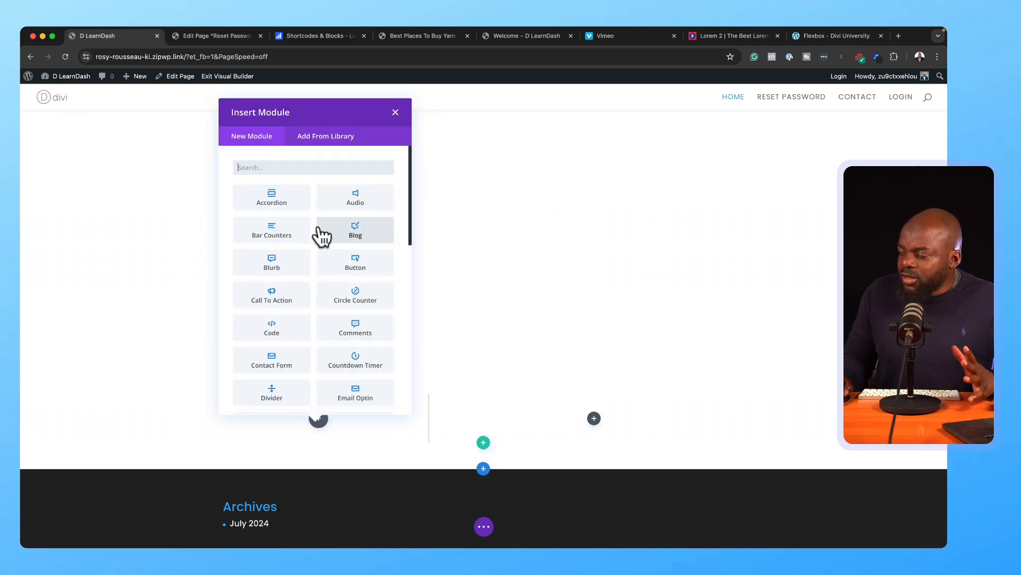
left_click(395, 112)
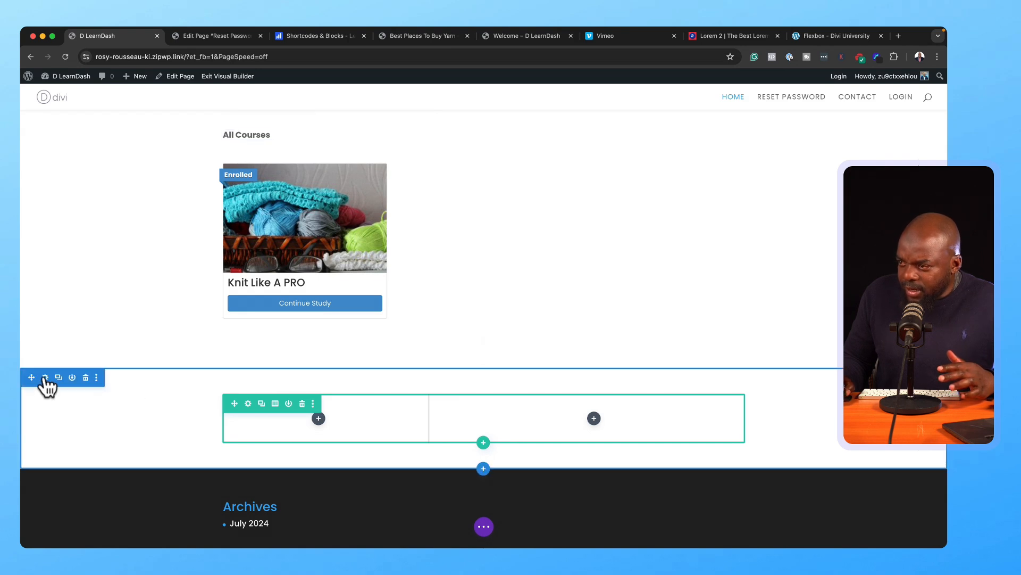
Step: Give the new section a light grey #f4f4f4 background
left_click(45, 377)
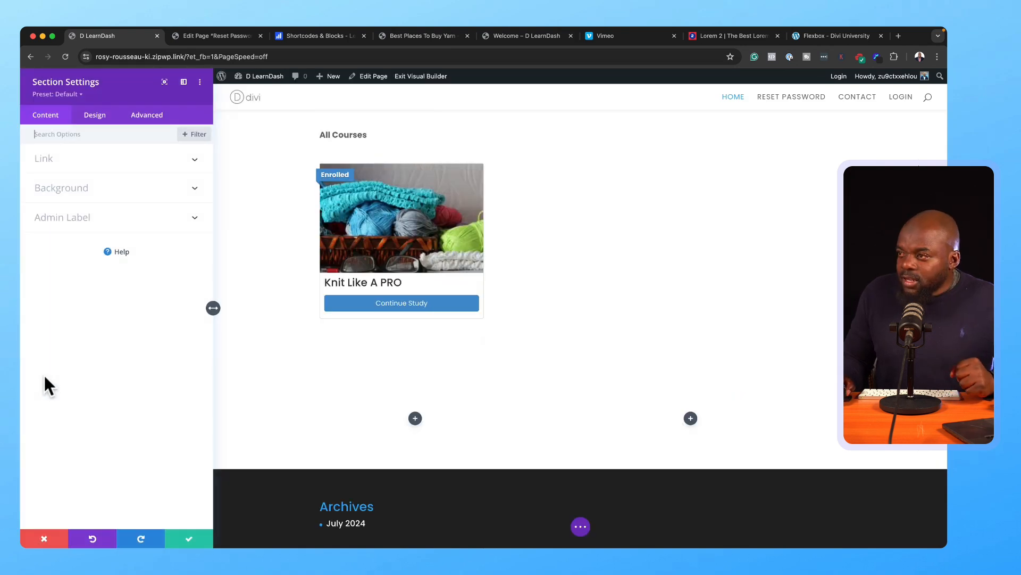
left_click(83, 193)
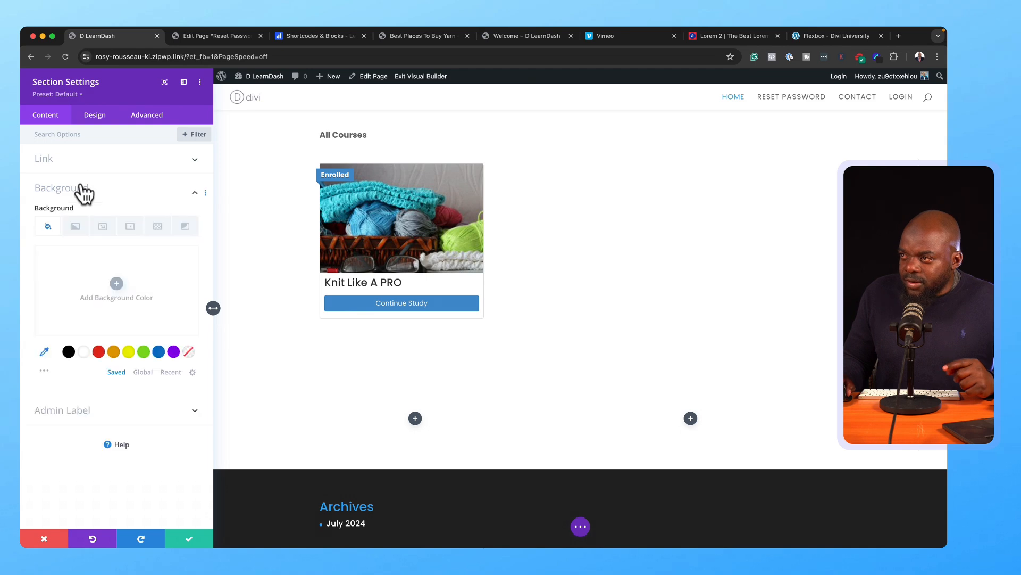
left_click(69, 357)
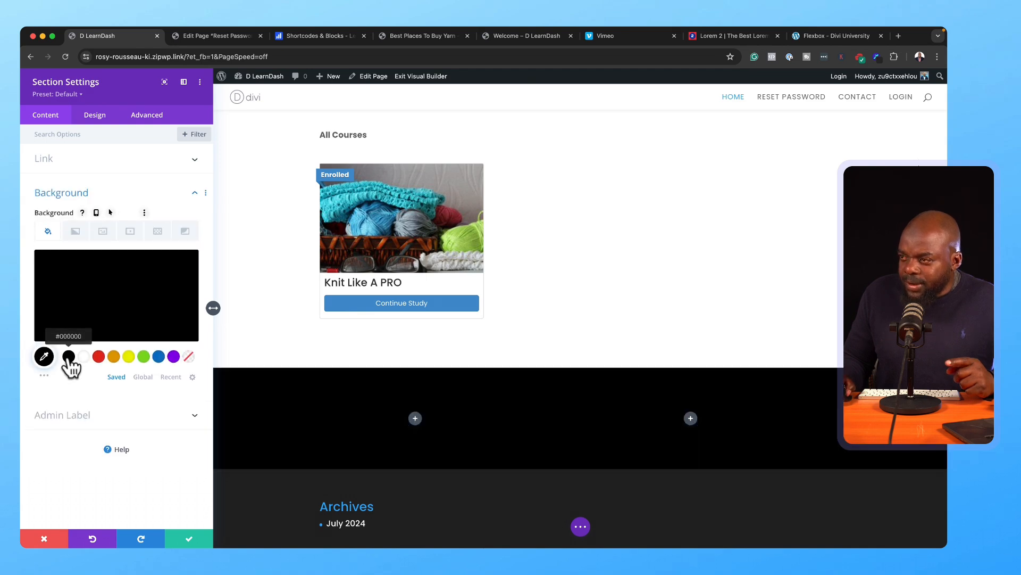
left_click(80, 292)
left_click_drag(34, 278, 30, 253)
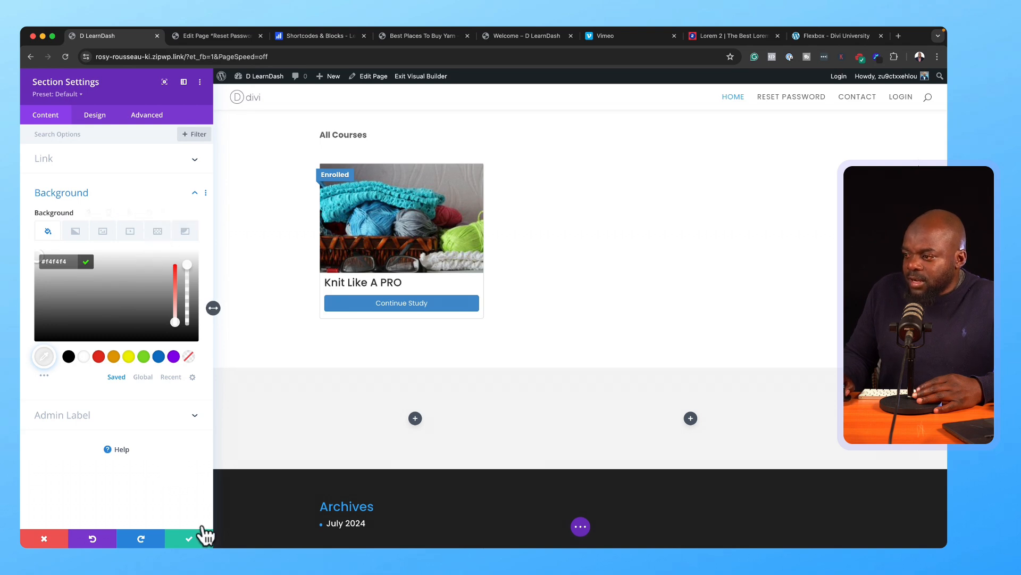
Step: Set the section's top and bottom padding to 4% and save its settings
left_click(95, 116)
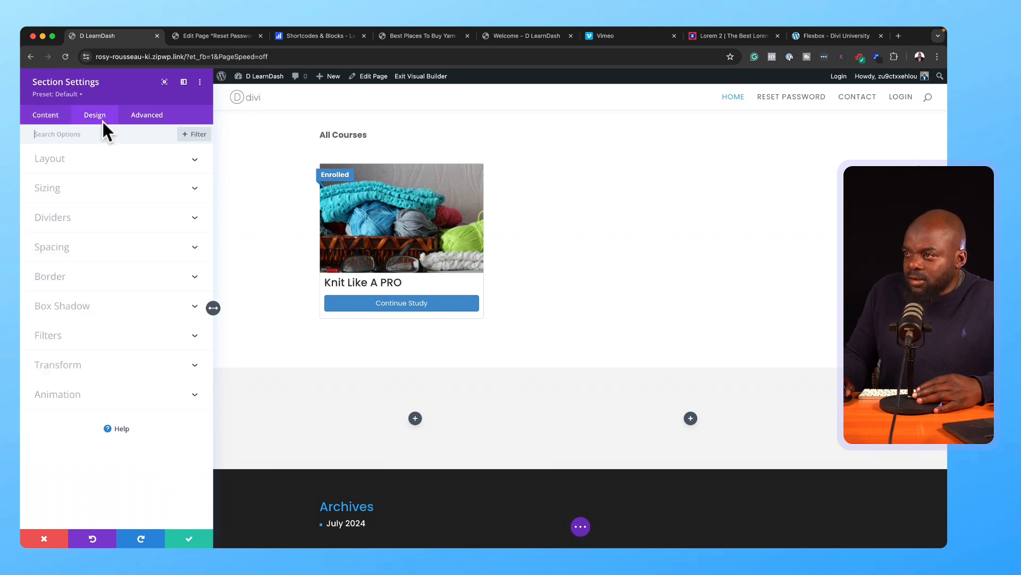
left_click(63, 255)
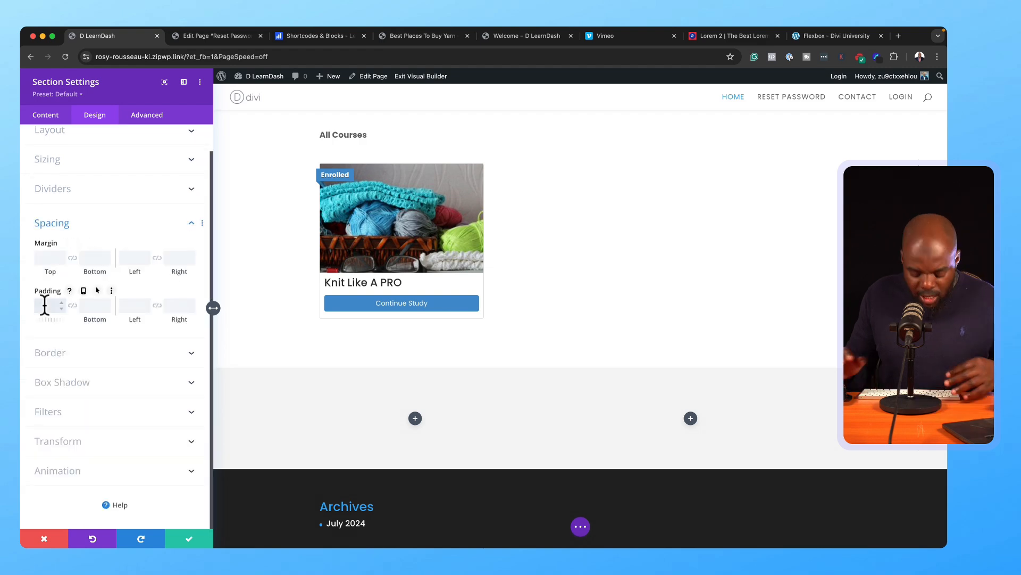
type("4%")
left_click(73, 306)
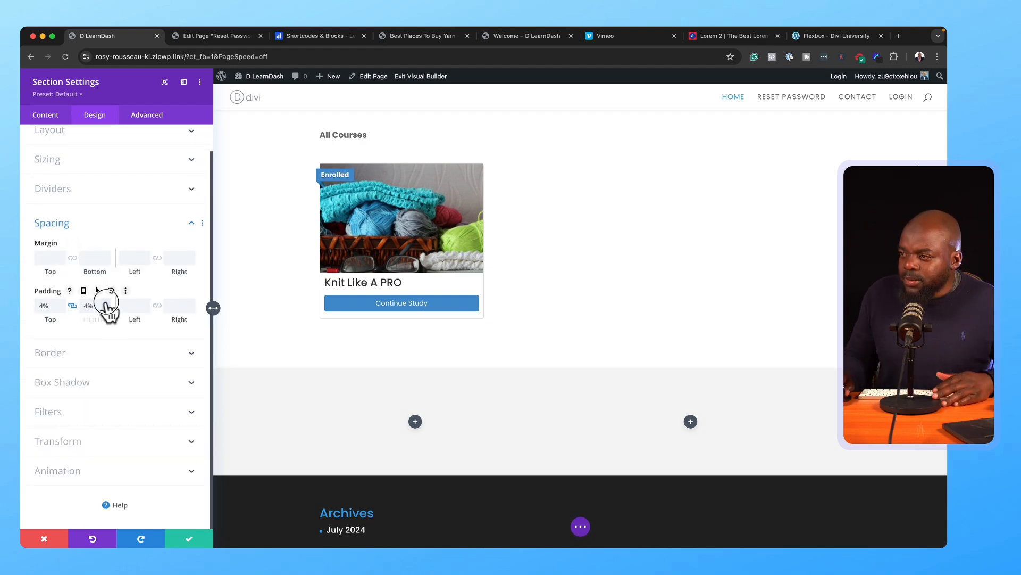
left_click(190, 539)
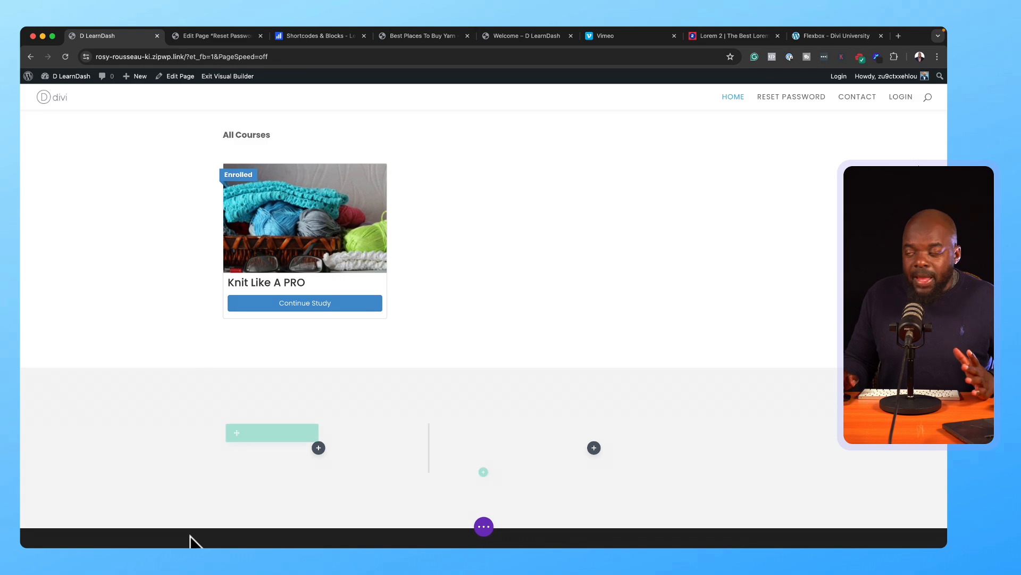
scroll(452, 437, "down", 1)
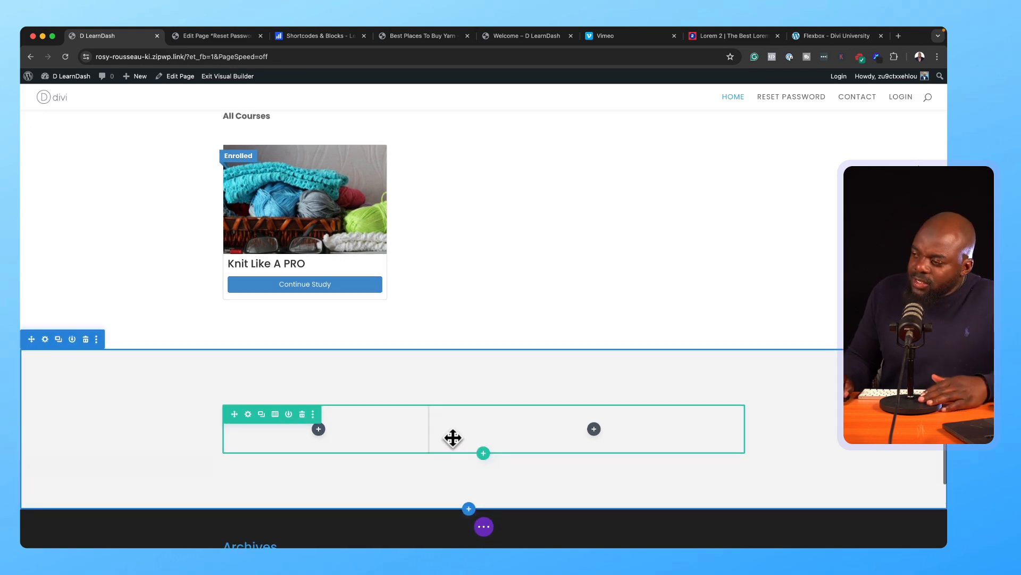
scroll(453, 438, "down", 1)
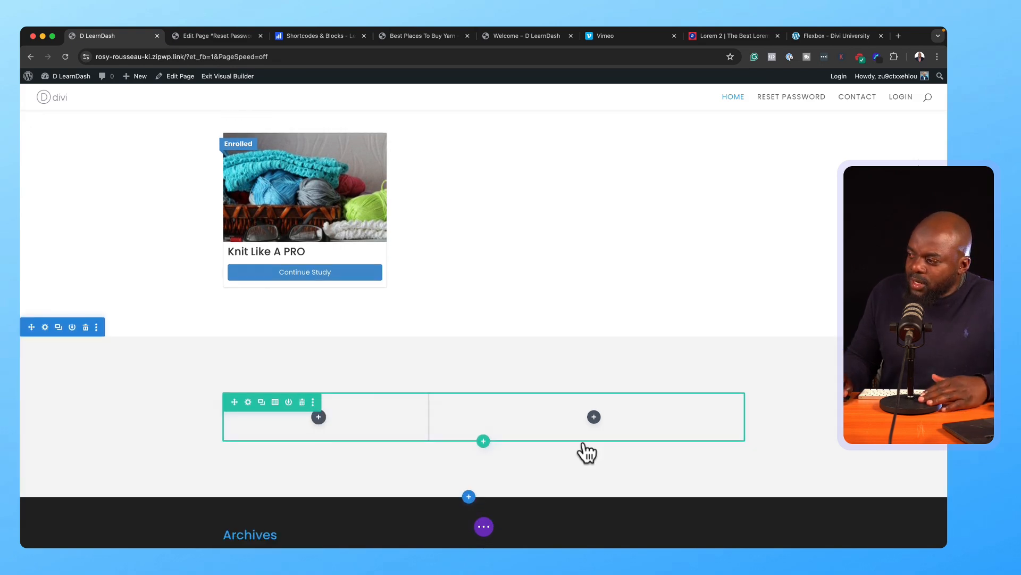
Step: Insert an Image module in the left column showing the coffee-and-knitting photo
left_click(319, 418)
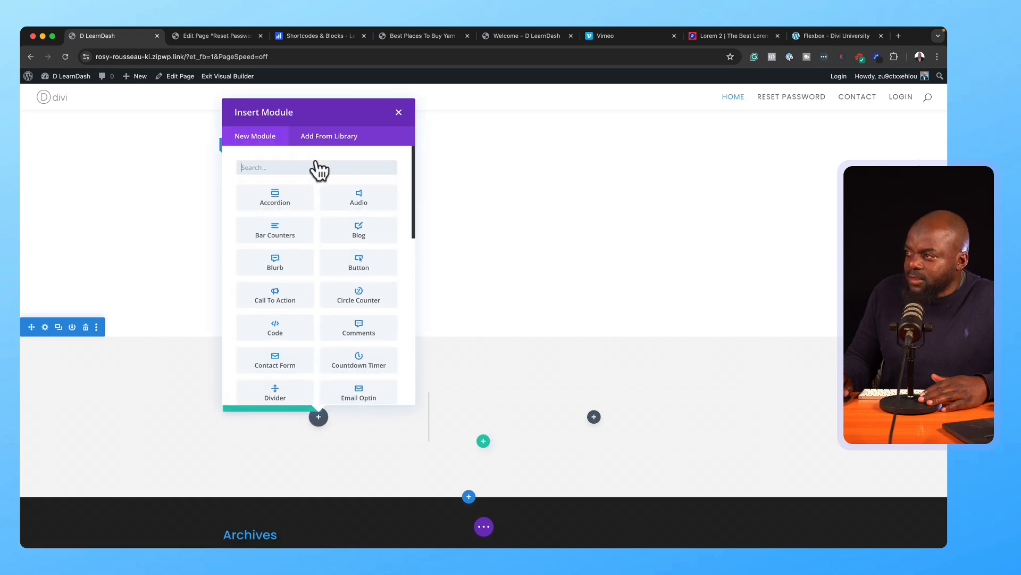
type("image")
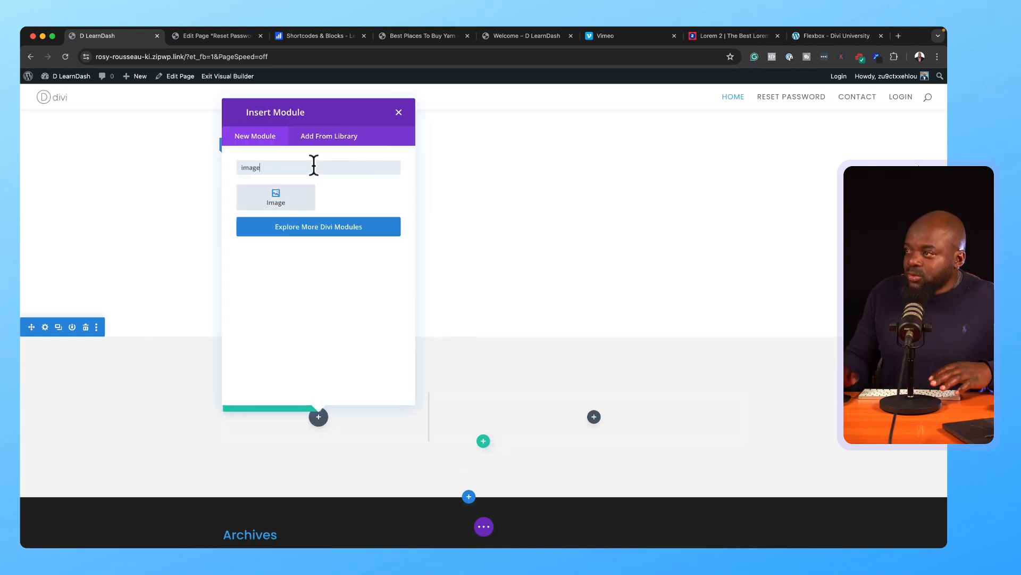
left_click(310, 195)
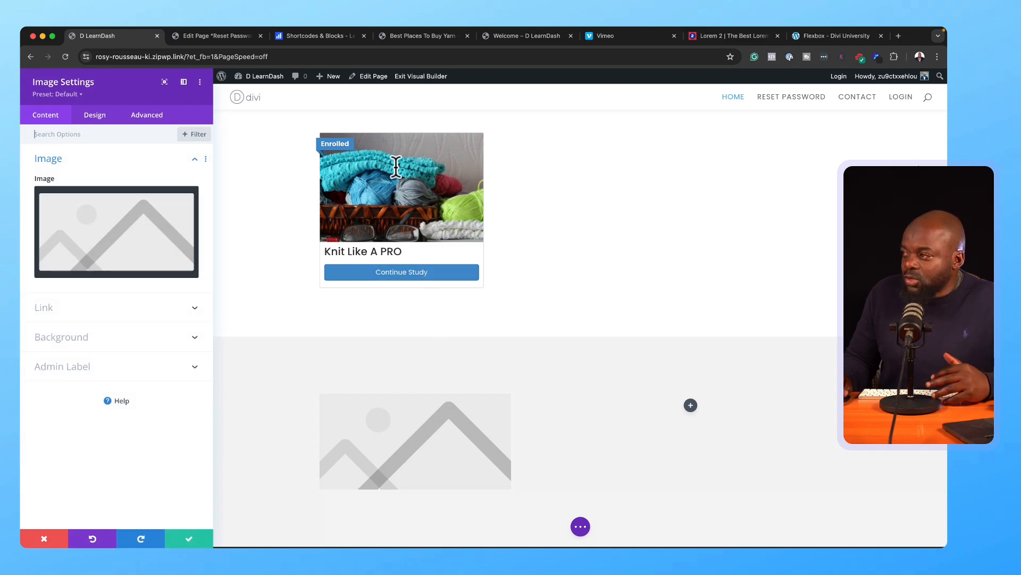
left_click(129, 229)
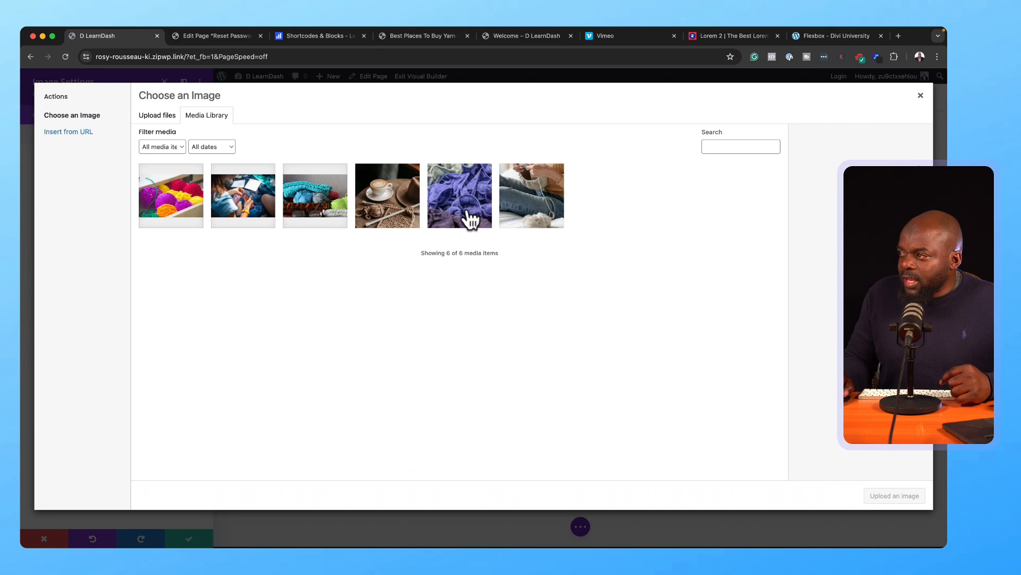
left_click(395, 211)
left_click(892, 503)
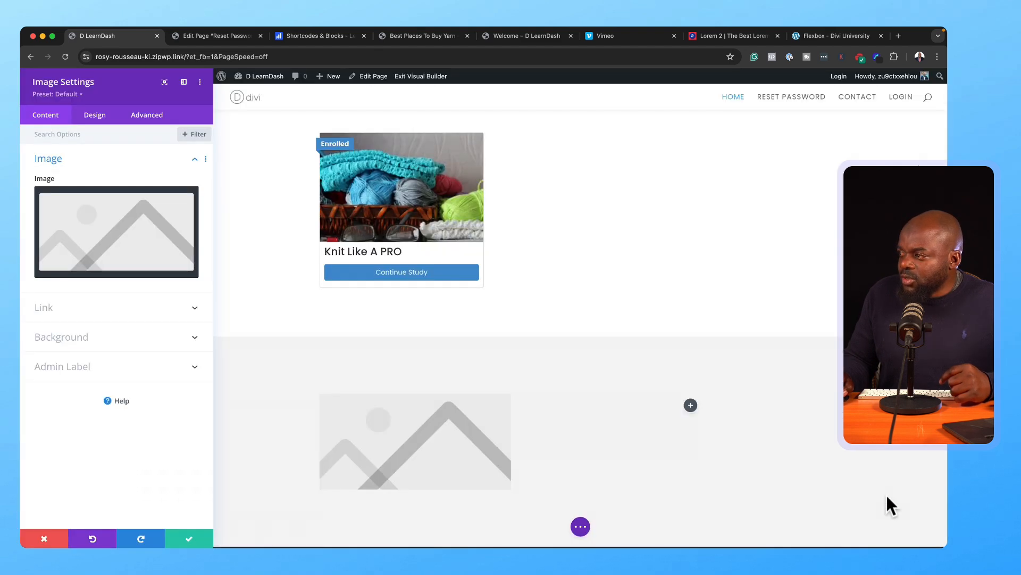
scroll(637, 341, "down", 5)
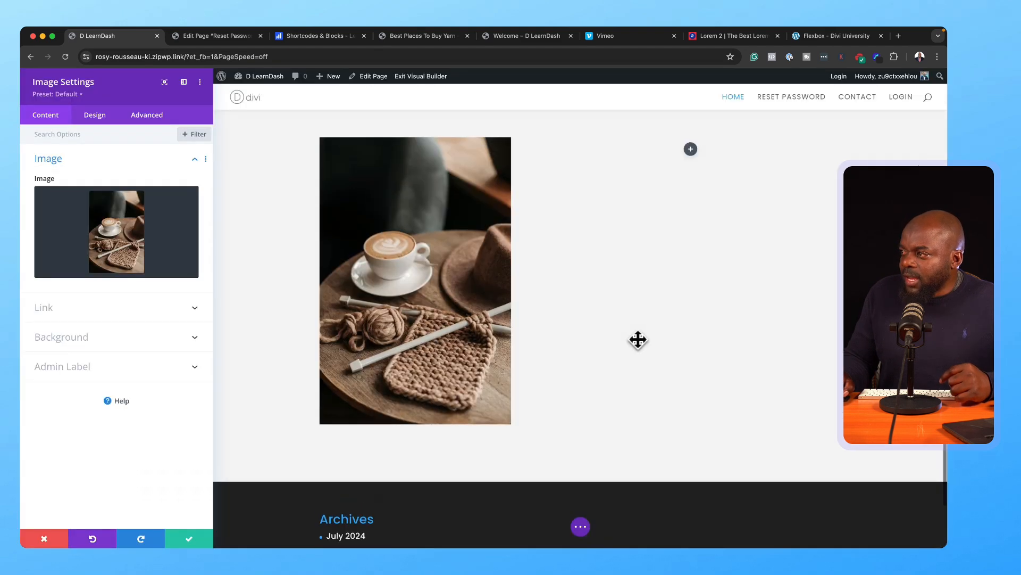
Step: Round all four image corners to 3px and save the image module
left_click(107, 117)
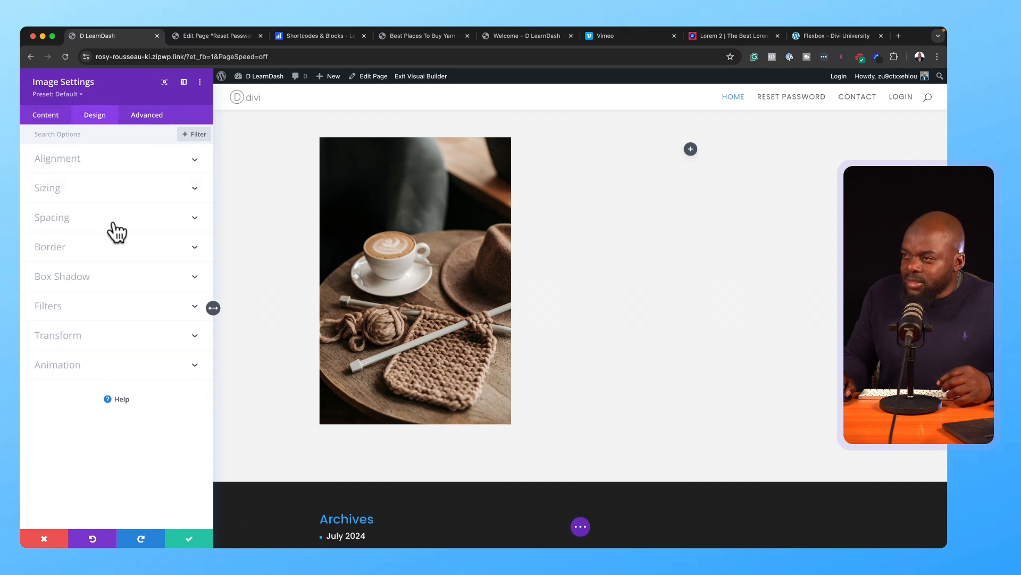
left_click(101, 256)
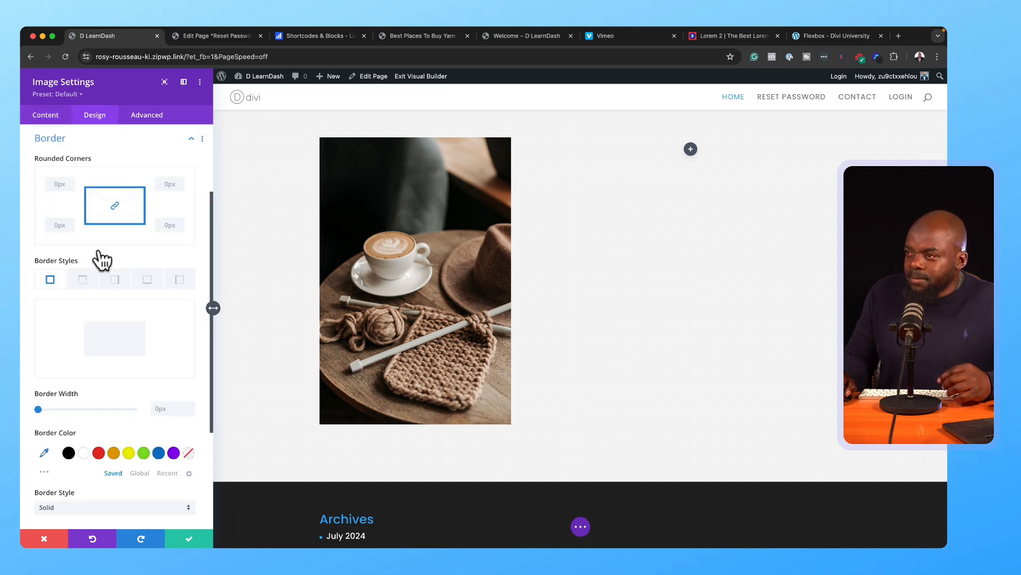
left_click(179, 182)
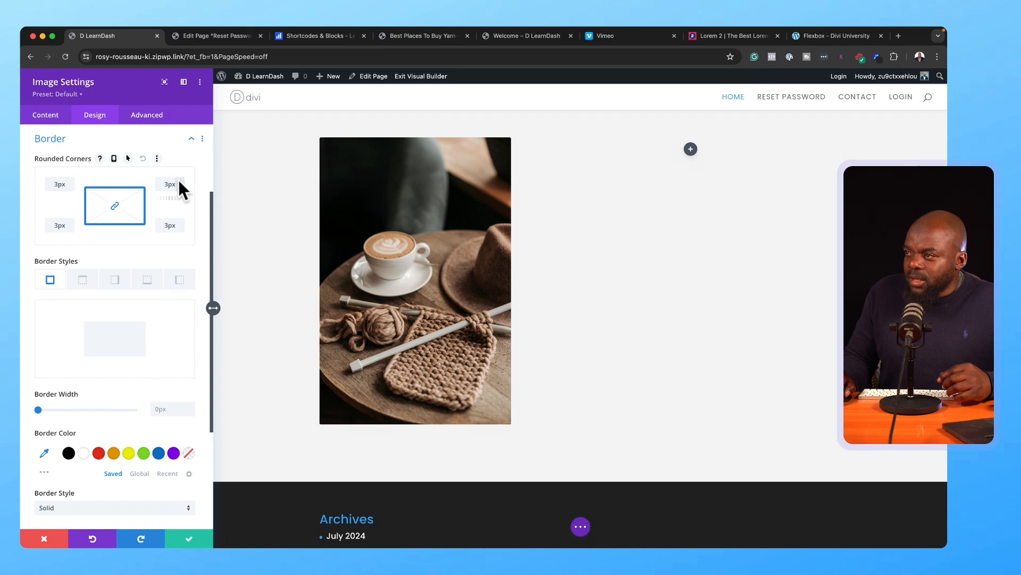
left_click(187, 540)
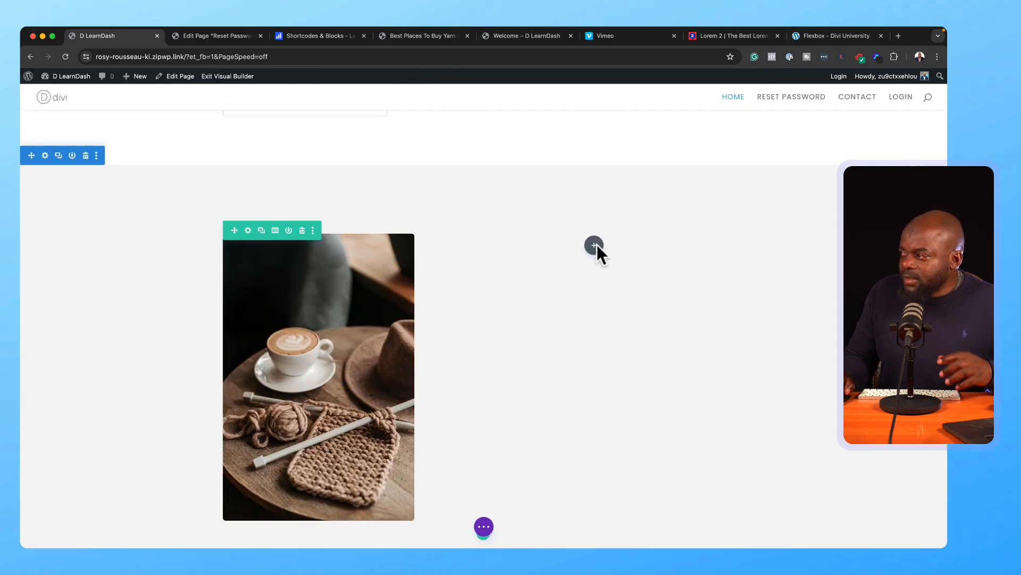
Step: Add a Text module beside the photo reading 'Quisque volutpat mattis eros.' formatted as Heading 2
left_click(594, 245)
type("text")
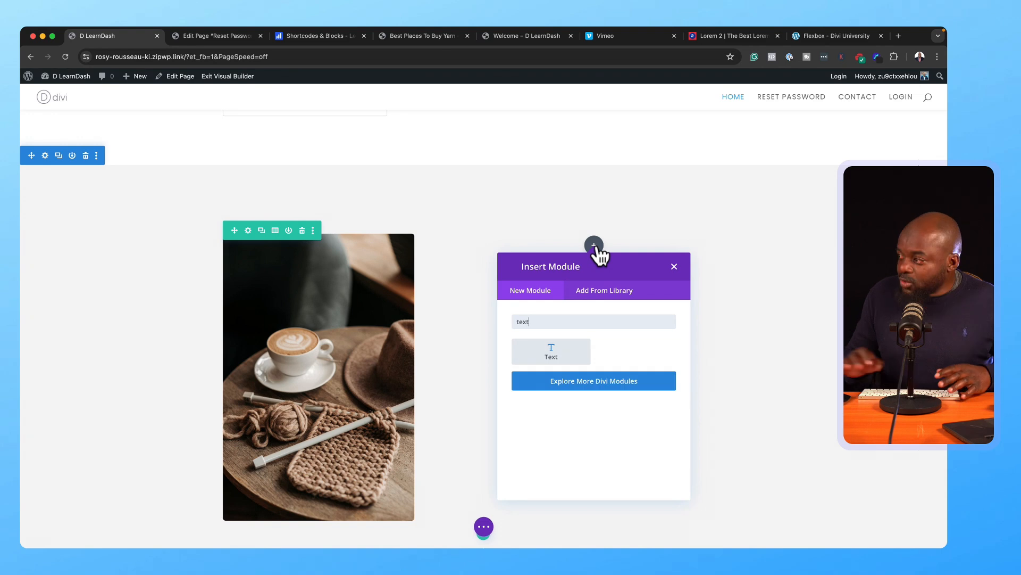
key("Return")
left_click_drag(134, 349, 31, 287)
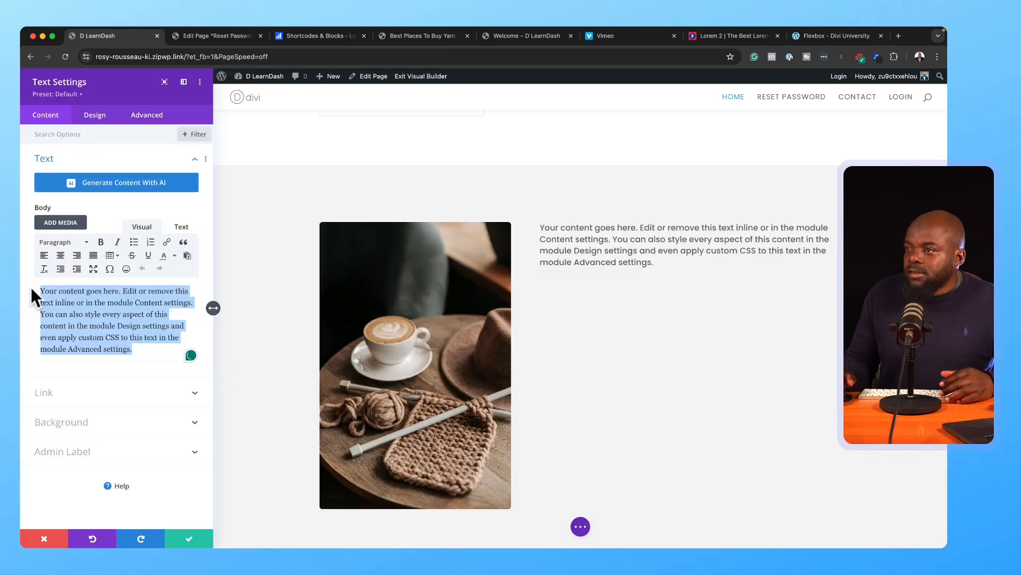
key("BackSpace")
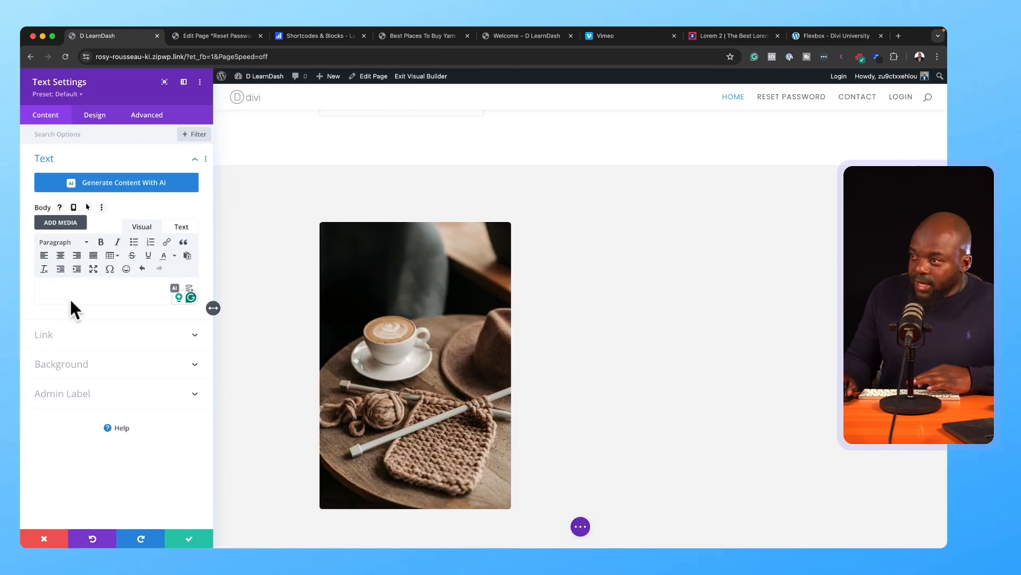
type("Quisque volutpat mattis eros.")
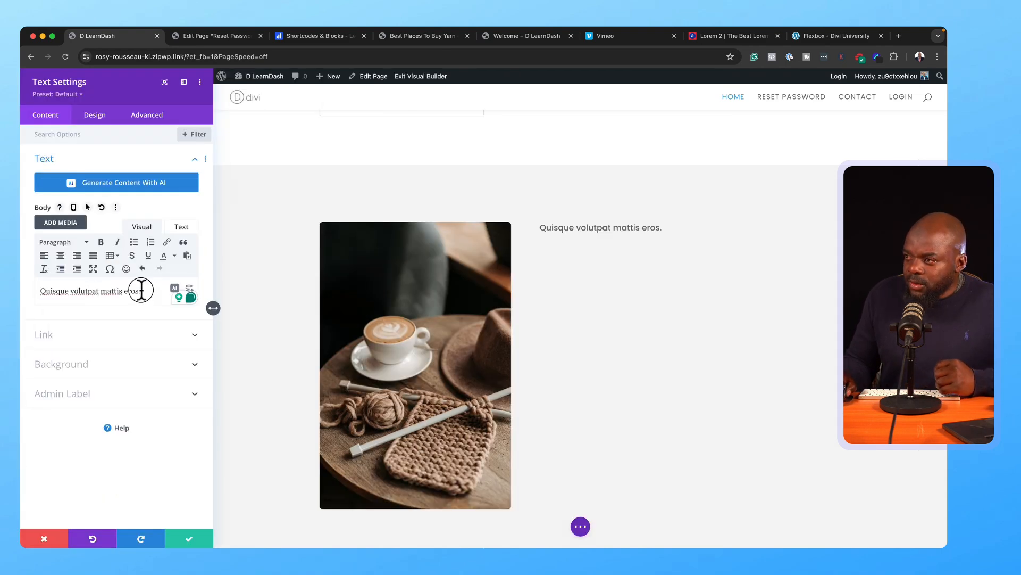
left_click_drag(141, 290, 20, 290)
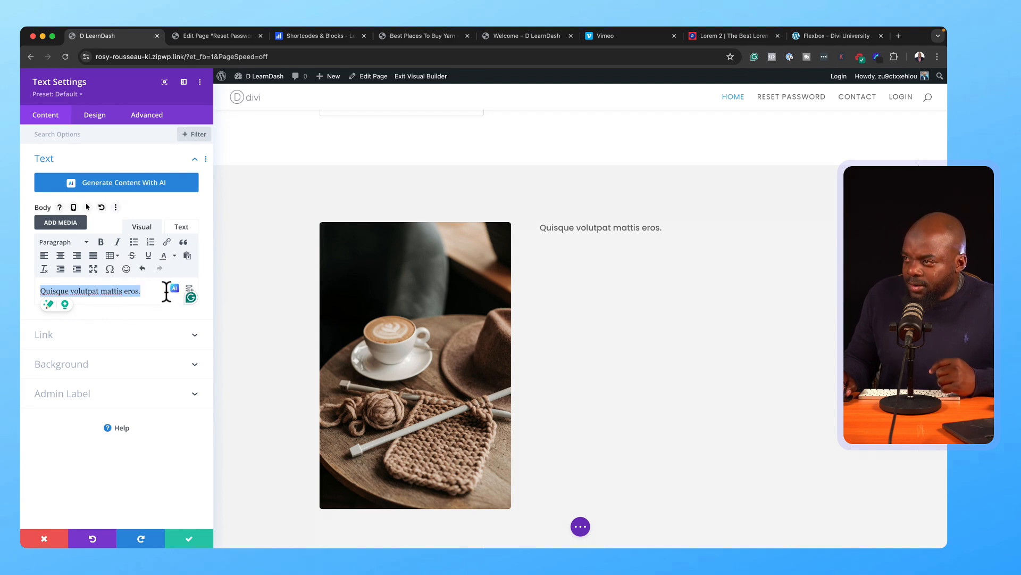
left_click(85, 243)
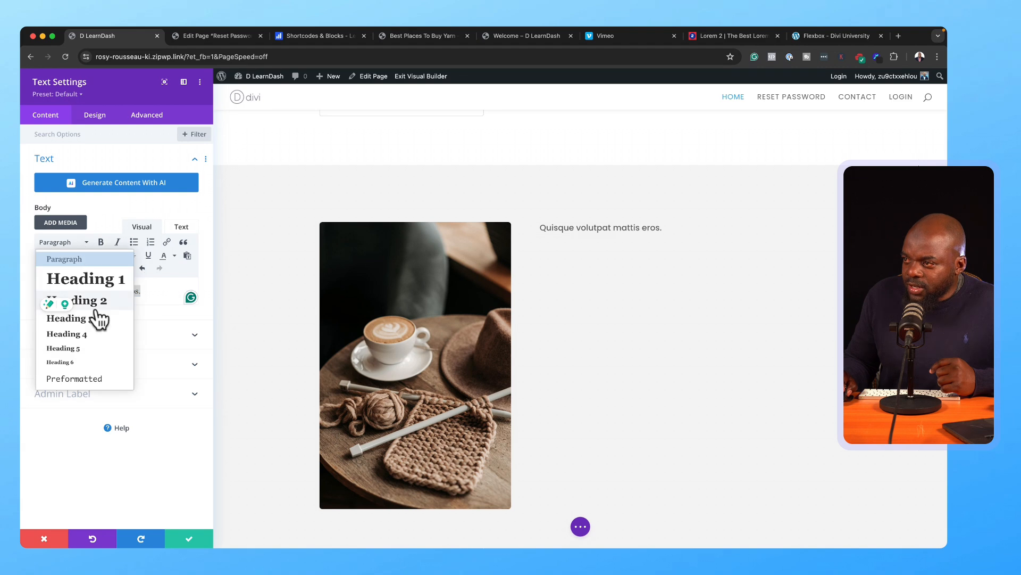
left_click(104, 303)
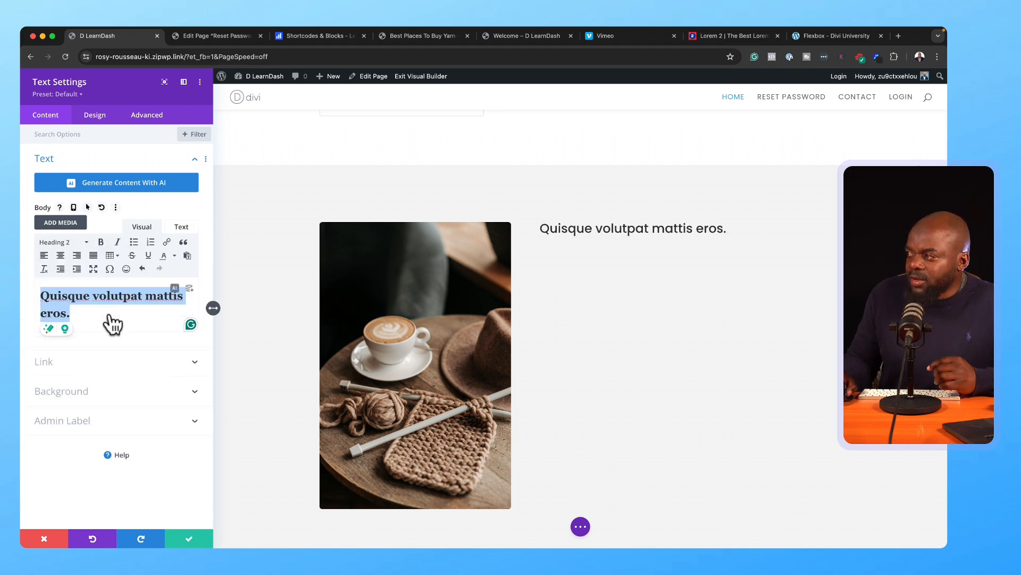
left_click(184, 539)
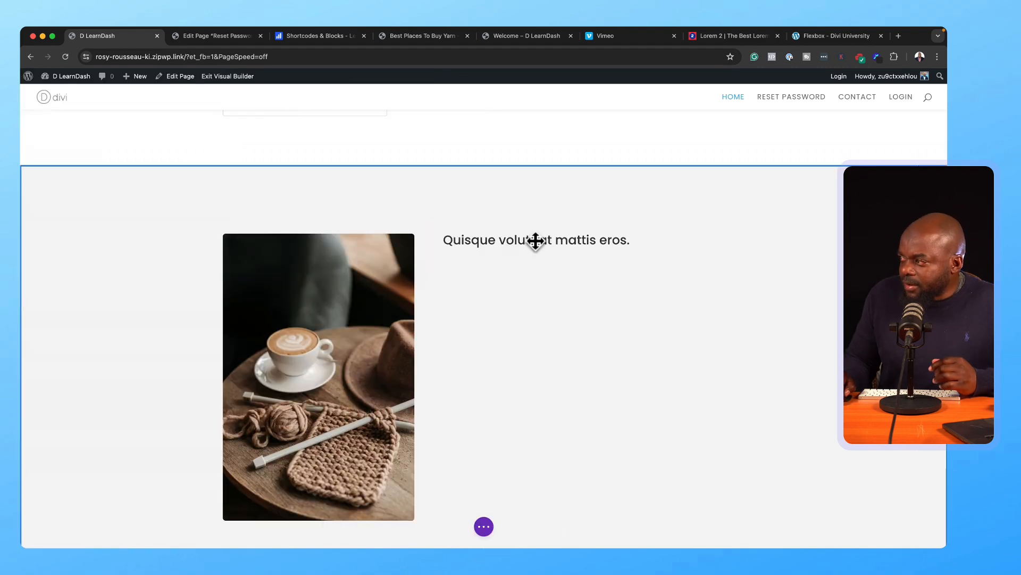
Step: Add a second Text module below the heading with pasted lorem ipsum paragraphs
left_click(593, 259)
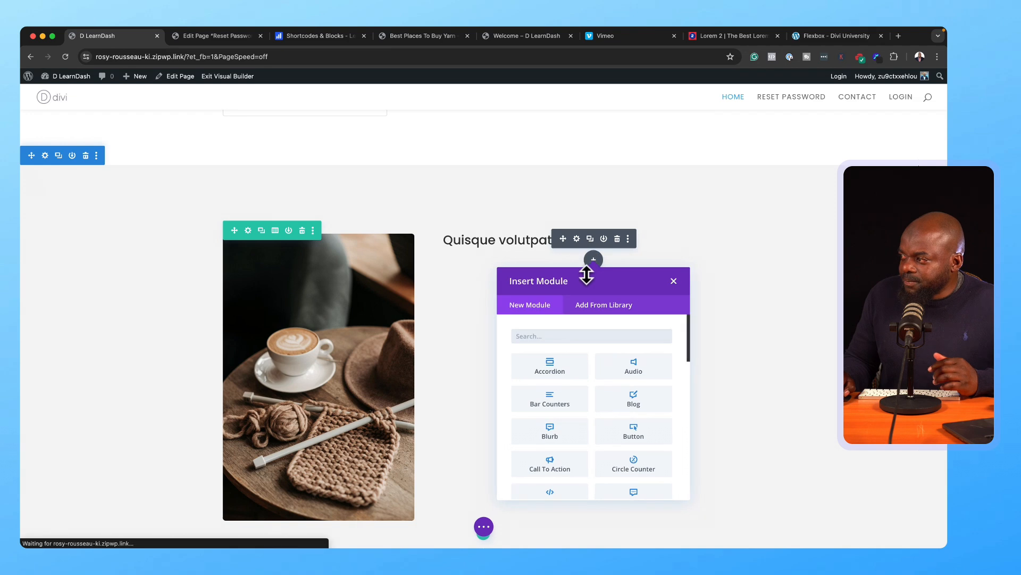
type("text")
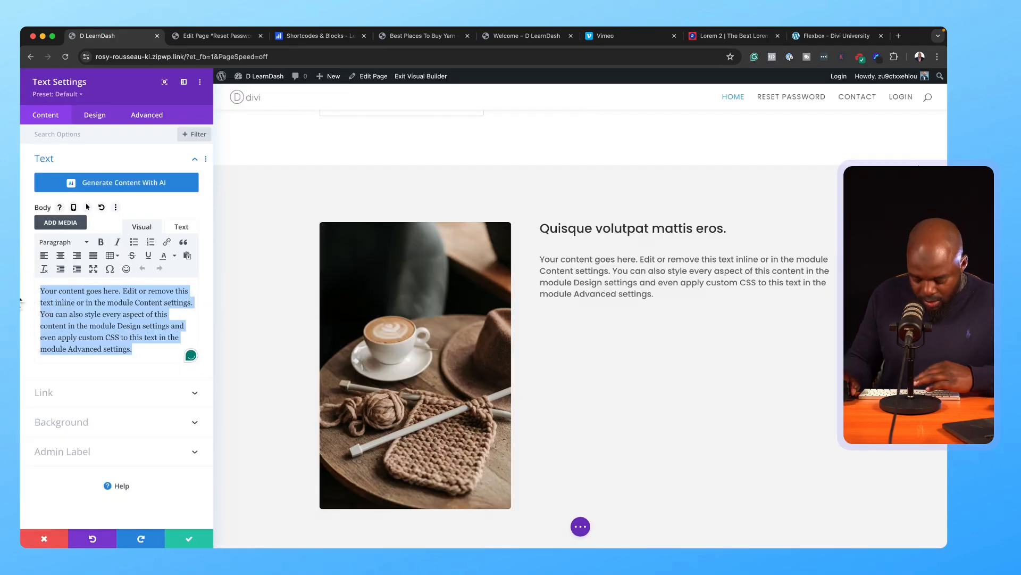
key("super+v")
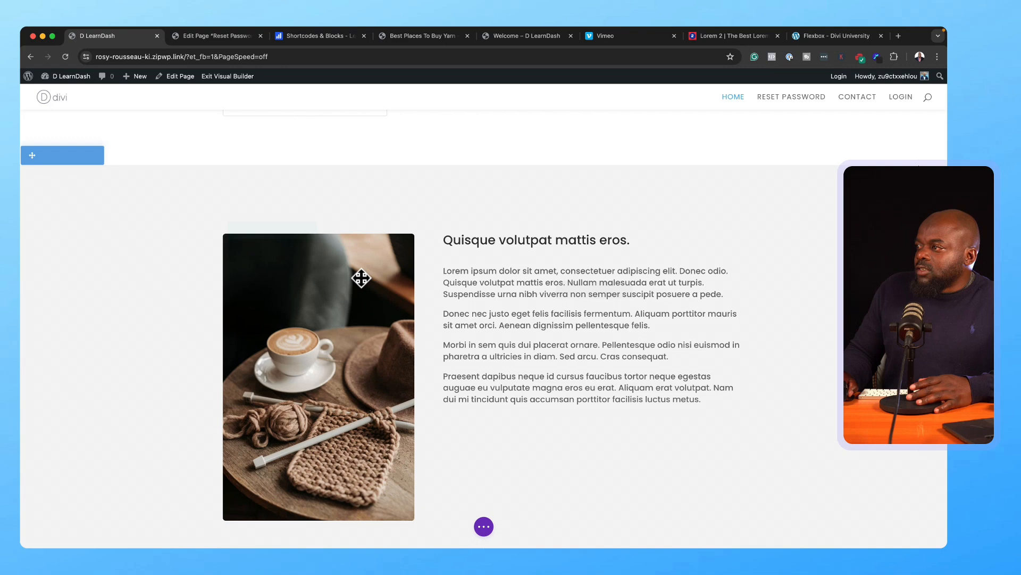
Step: Save the lorem ipsum text module and scroll through the page to review the new section
left_click(205, 534)
scroll(361, 277, "up", 2)
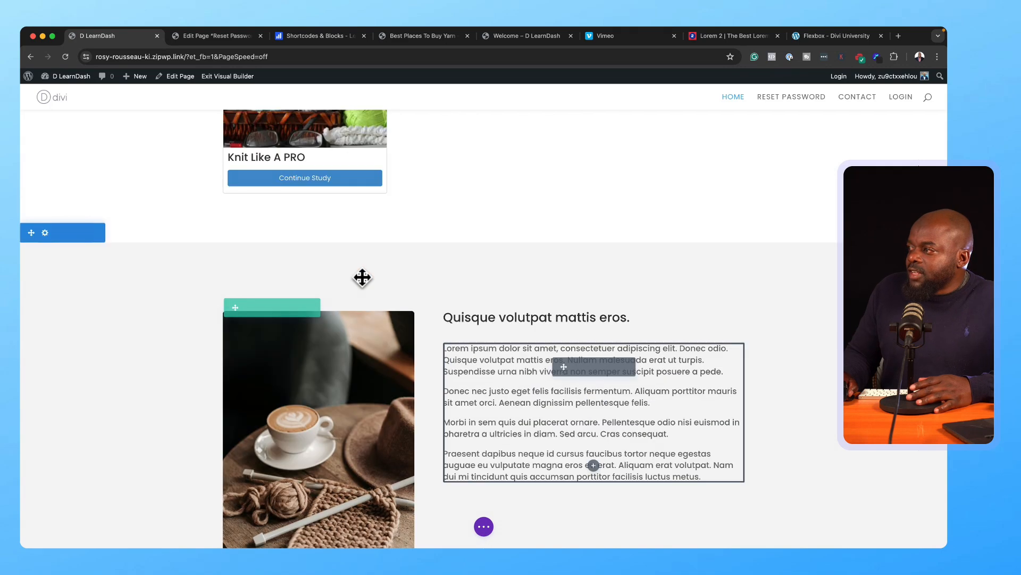
scroll(521, 232, "up", 5)
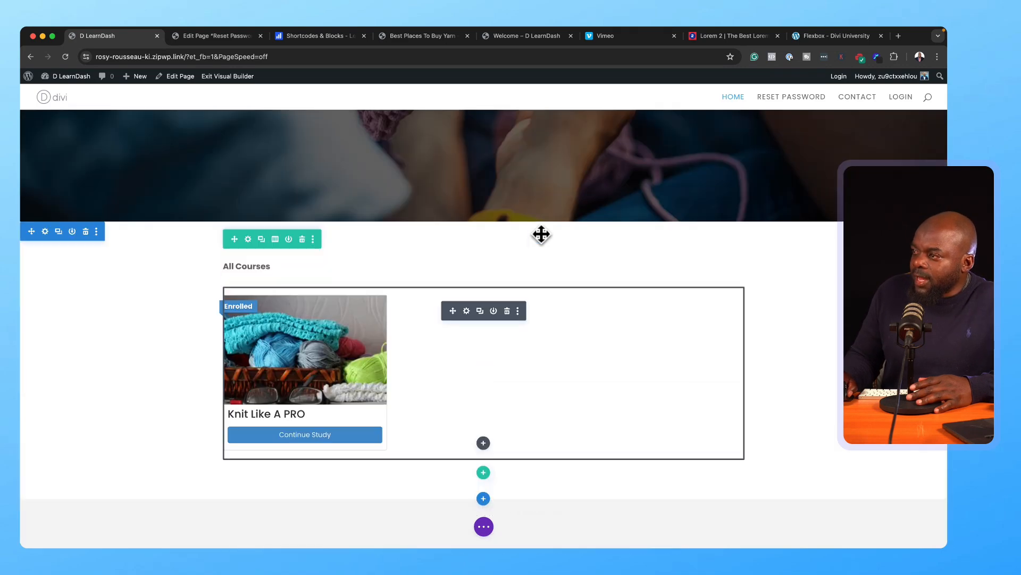
scroll(481, 365, "down", 10)
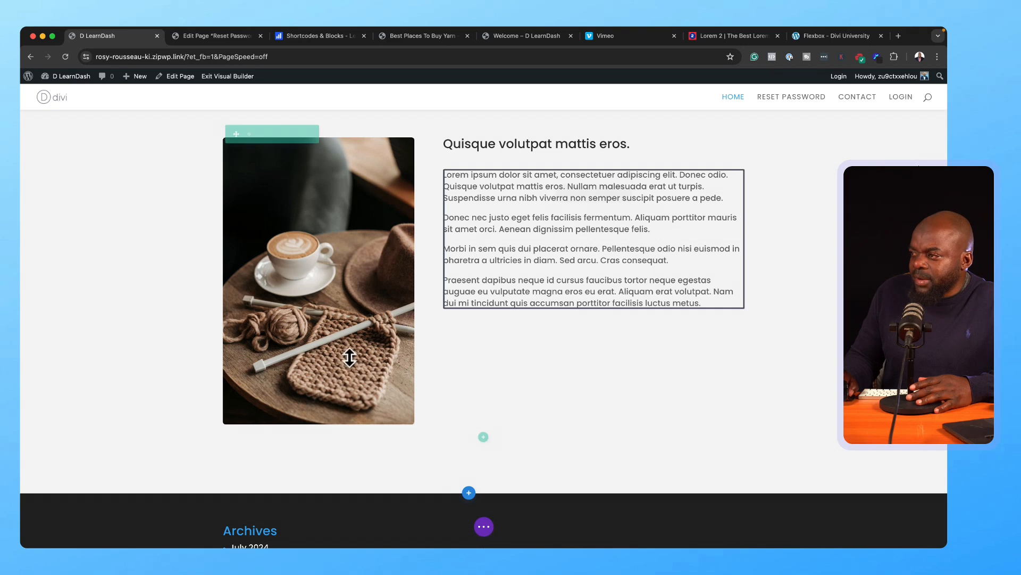
scroll(475, 397, "down", 2)
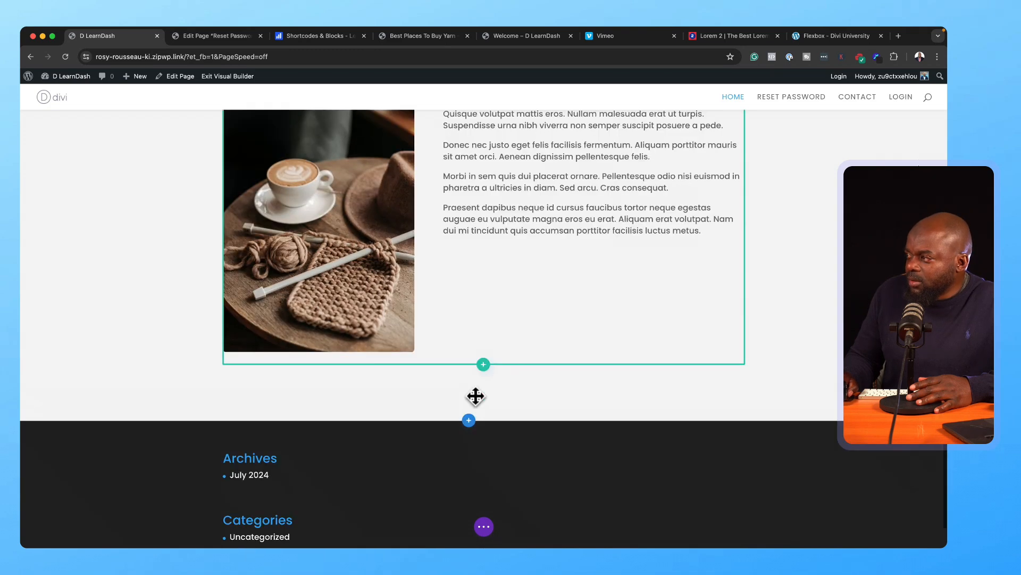
scroll(559, 360, "up", 15)
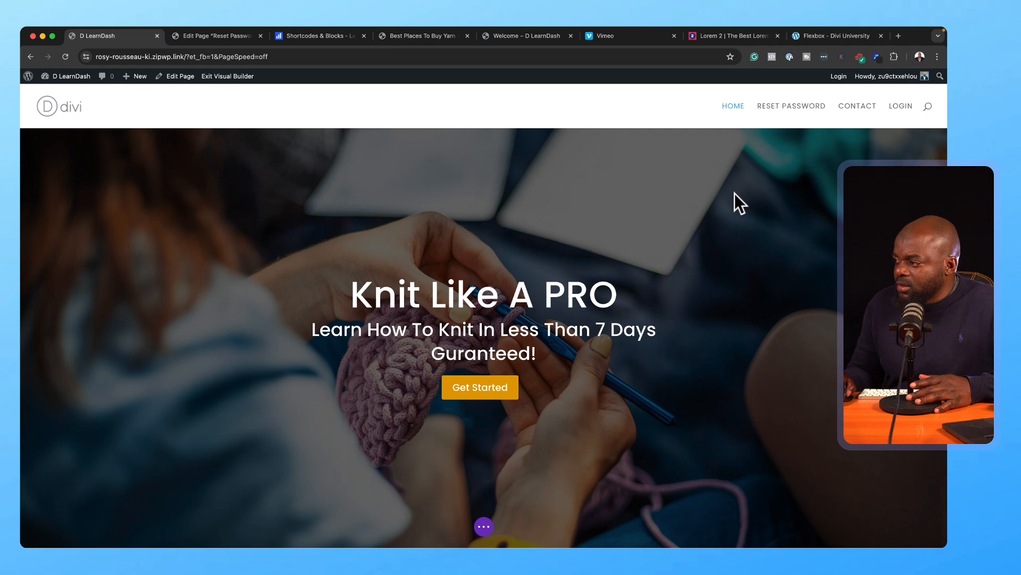
scroll(576, 371, "down", 1)
scroll(576, 370, "down", 15)
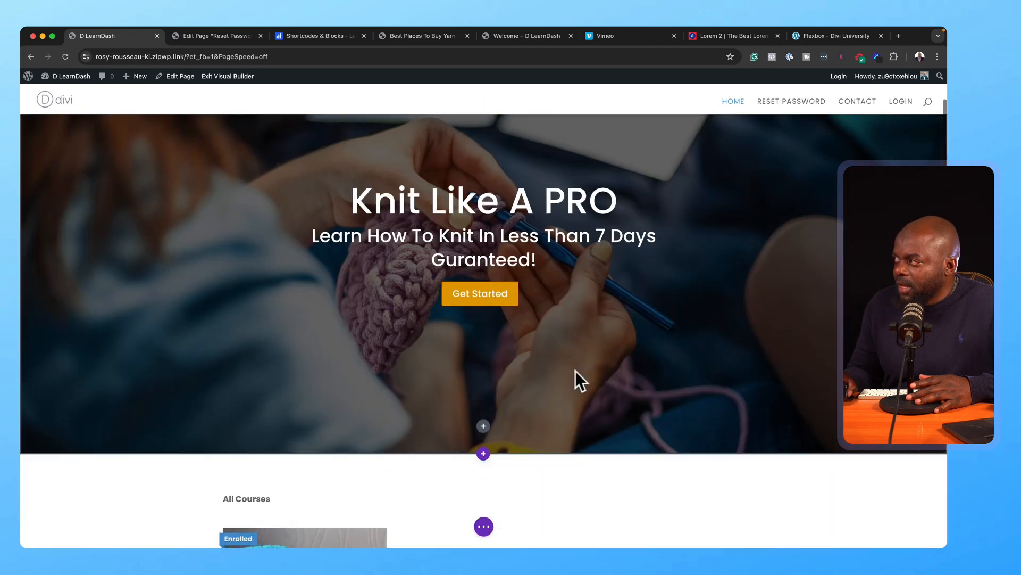
scroll(576, 371, "down", 5)
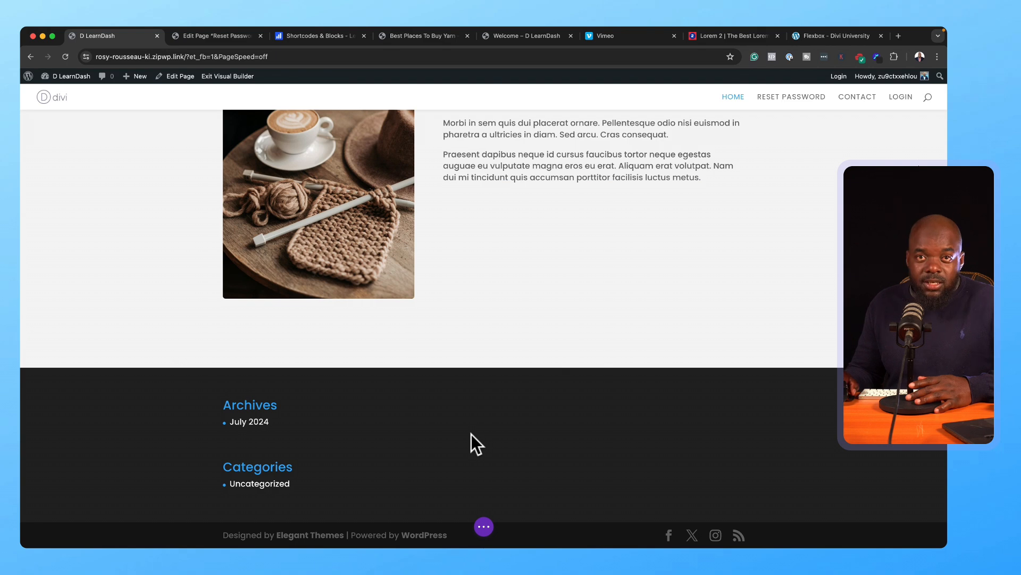
scroll(513, 430, "up", 20)
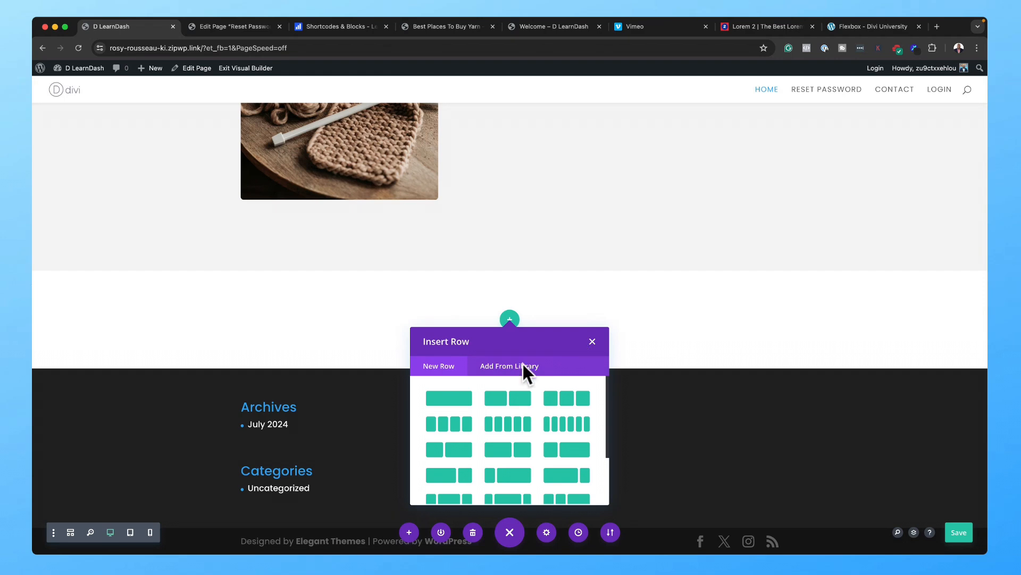
Step: Add a one-column row to the new section and start editing the section's top padding
left_click(456, 400)
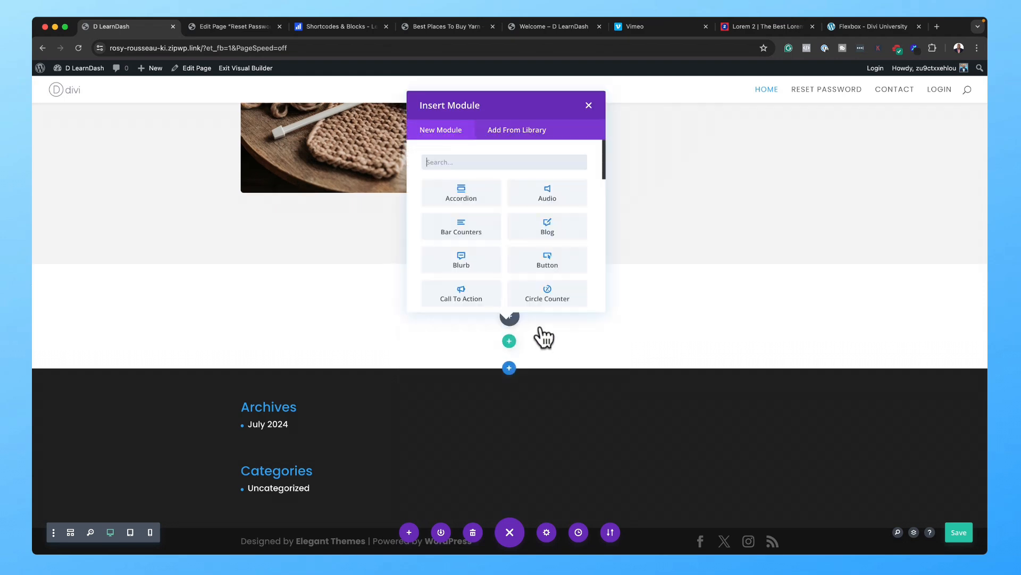
left_click(587, 105)
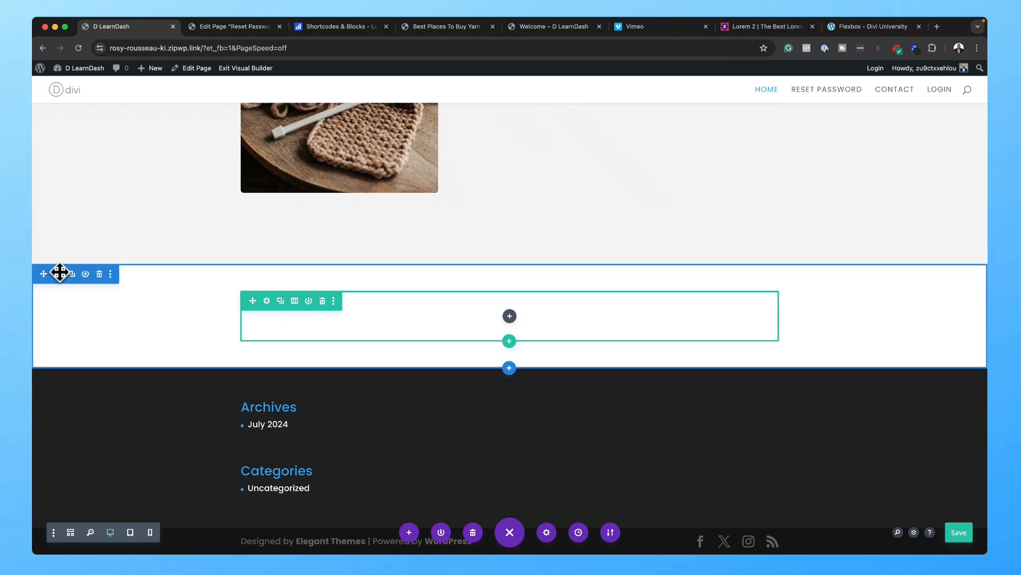
left_click(60, 273)
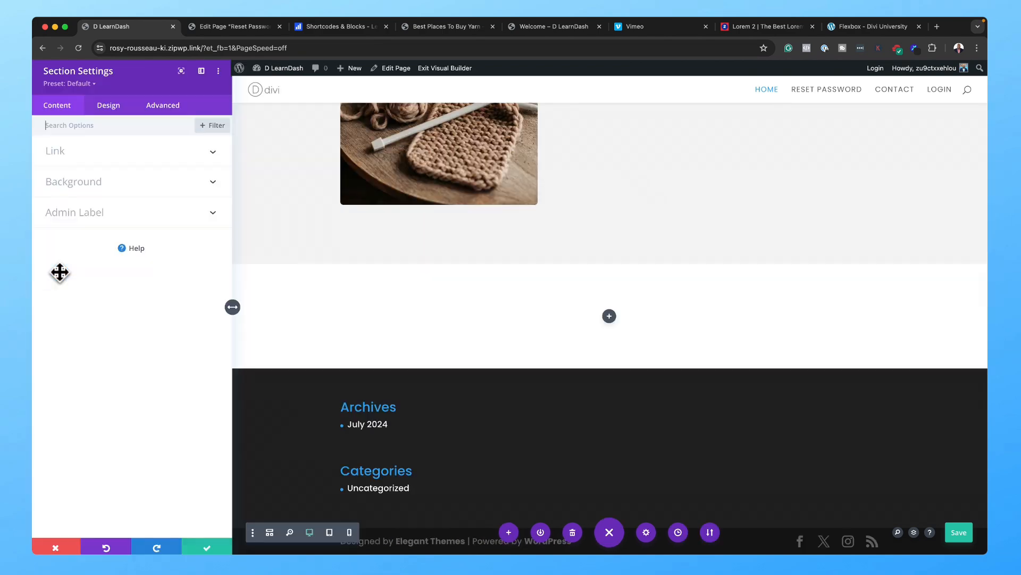
left_click(105, 109)
left_click(64, 243)
left_click(55, 306)
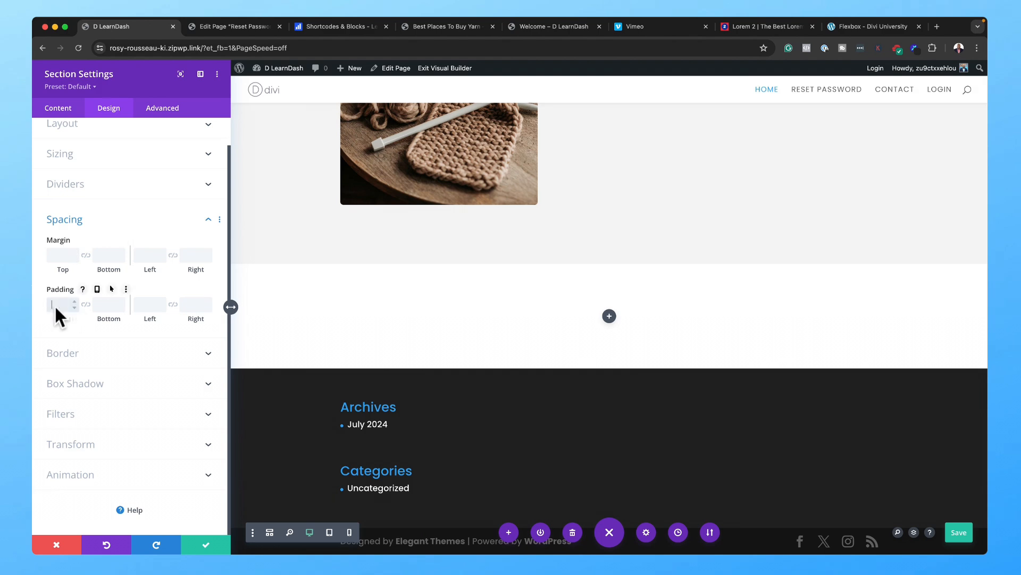
Step: Set the section's linked top and bottom padding to 6% and keep the changes
type("6%")
left_click(85, 304)
key("super+s")
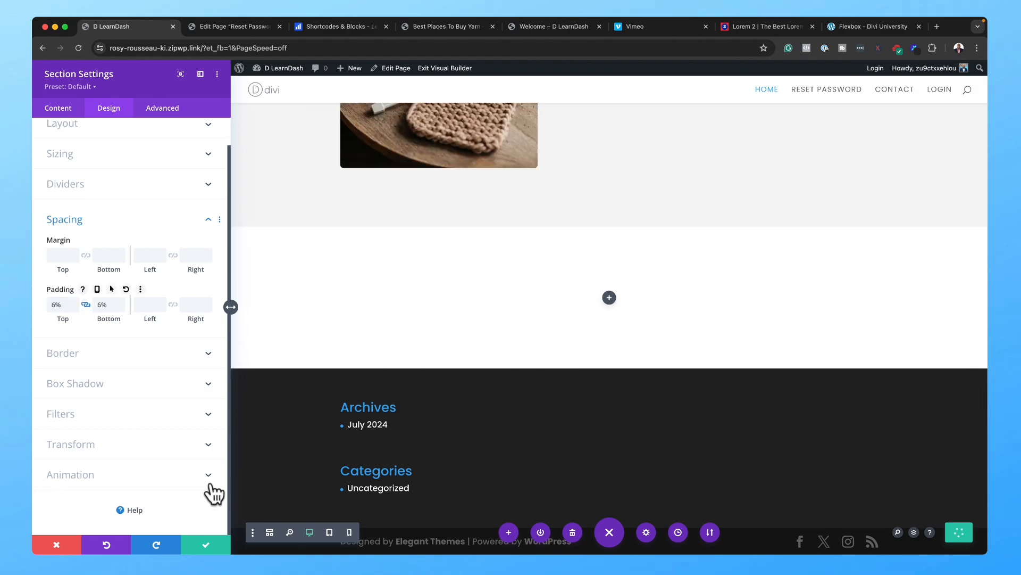
left_click(206, 545)
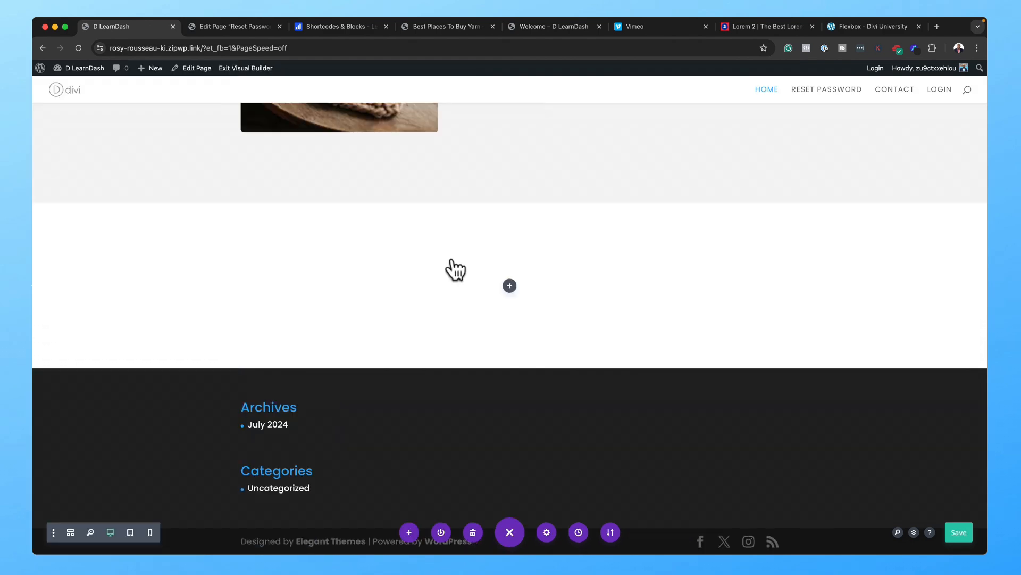
Step: Add a Text module with a centred Heading 3 'Suspendisse urna nibh' and save the page
left_click(509, 287)
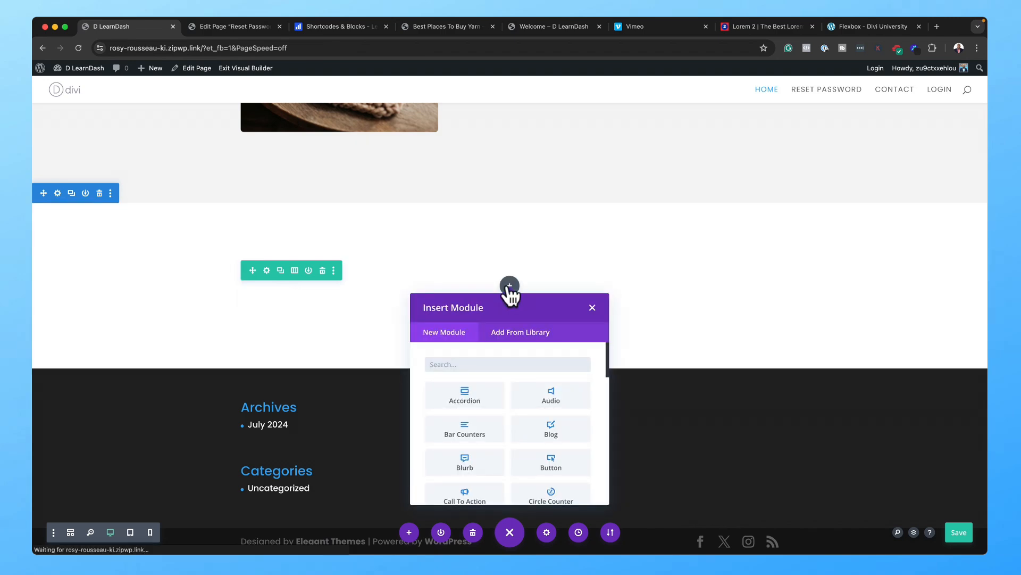
type("Text")
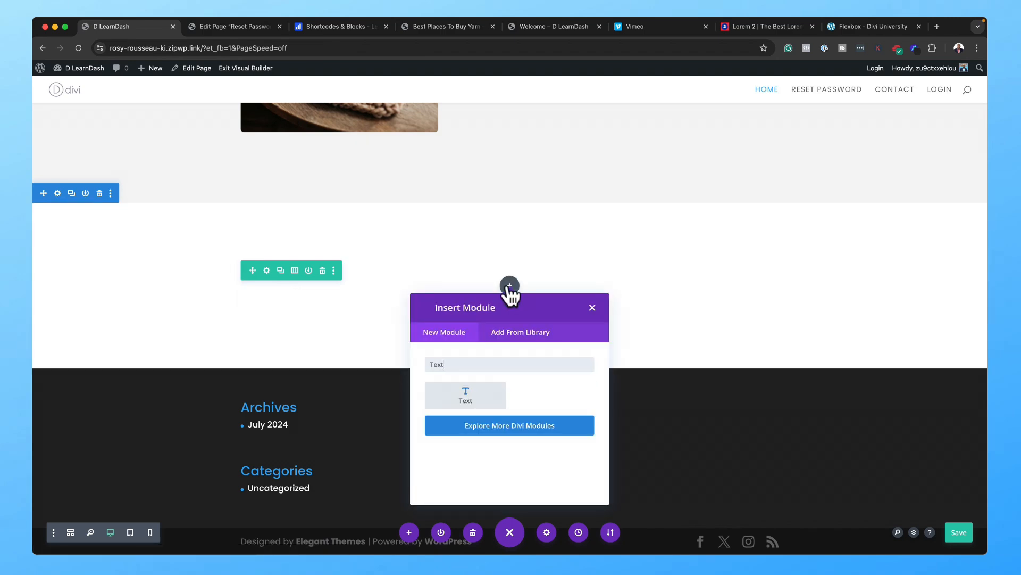
left_click(475, 407)
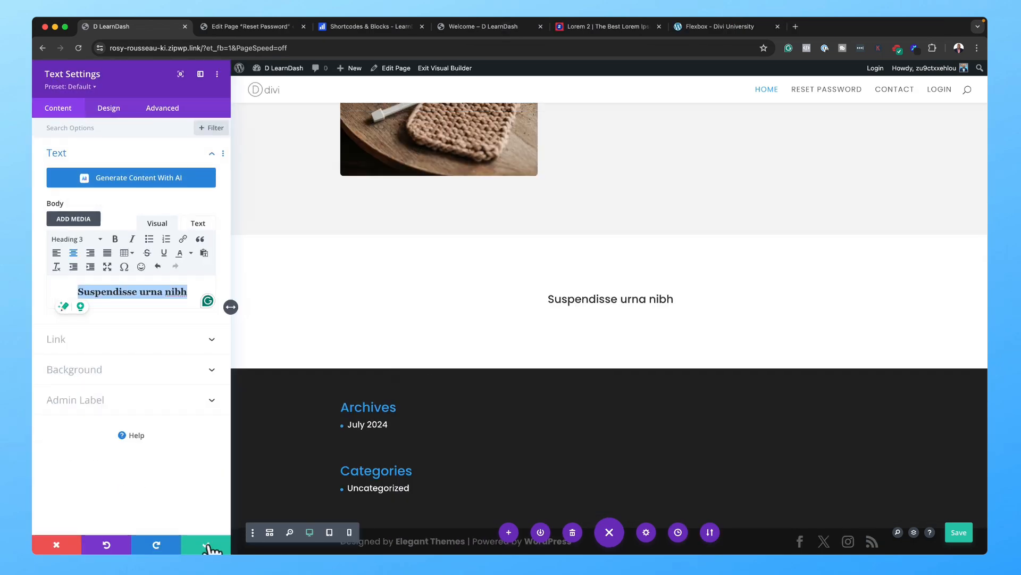
left_click(207, 544)
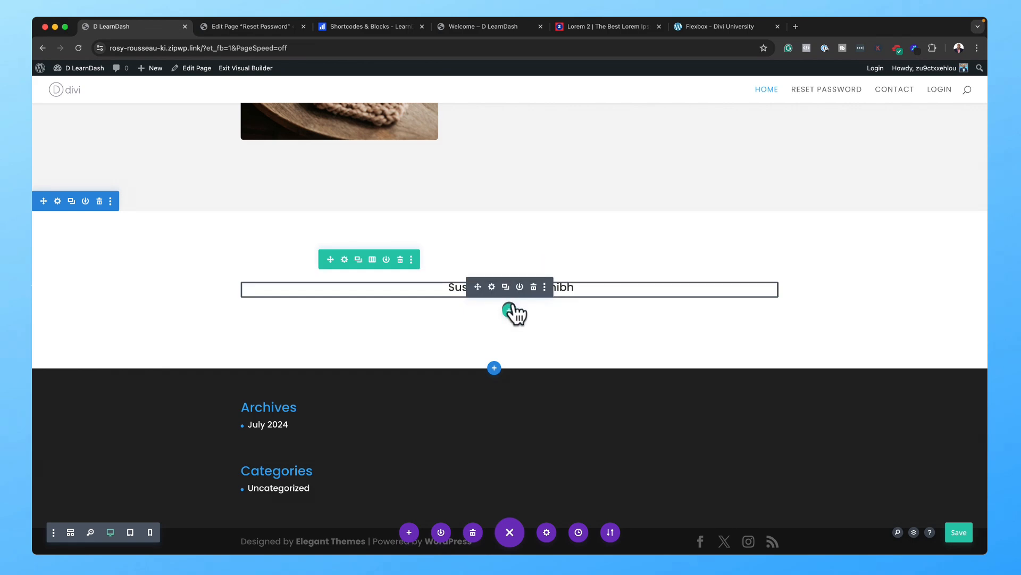
key("ctrl+s")
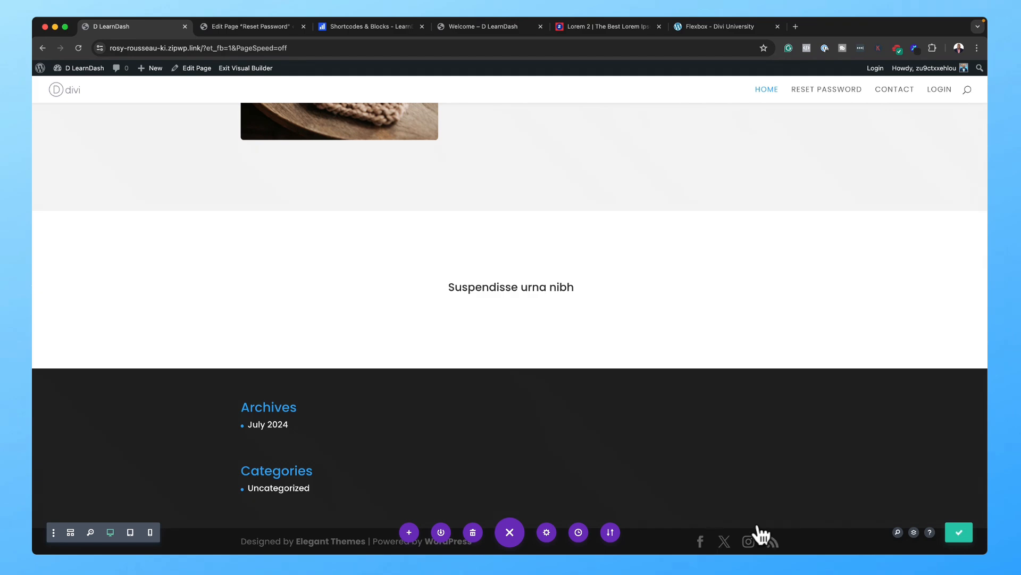
Step: Using the Layers panel, insert a Video module right after the heading's Text module in the column
left_click(914, 531)
left_click_drag(360, 218, 766, 166)
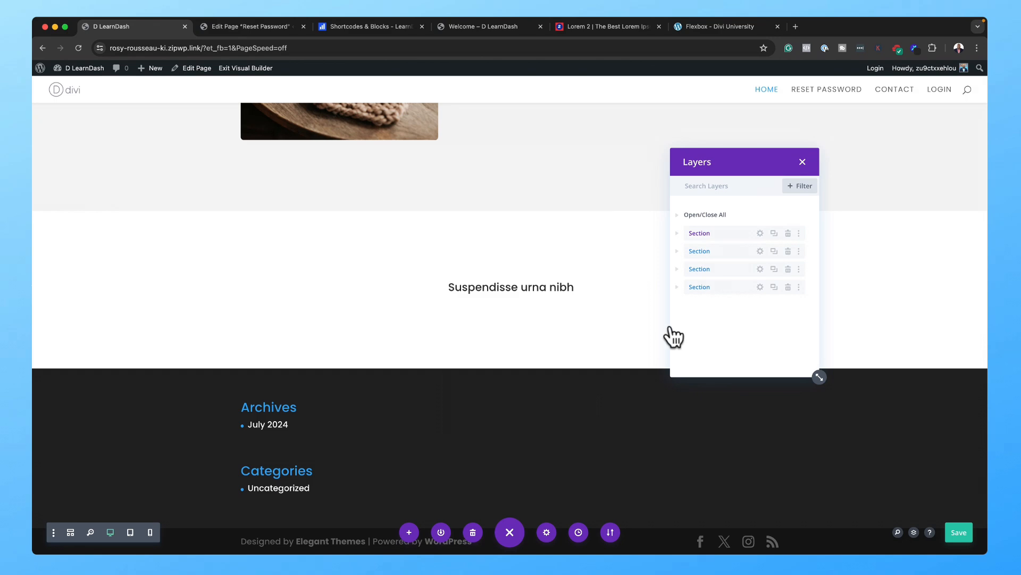
left_click(678, 288)
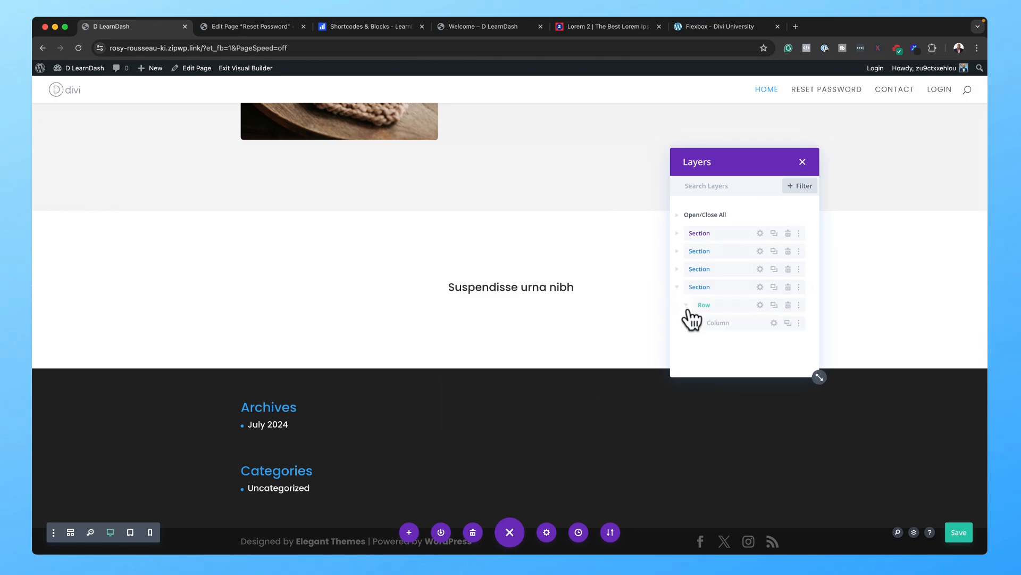
left_click(694, 323)
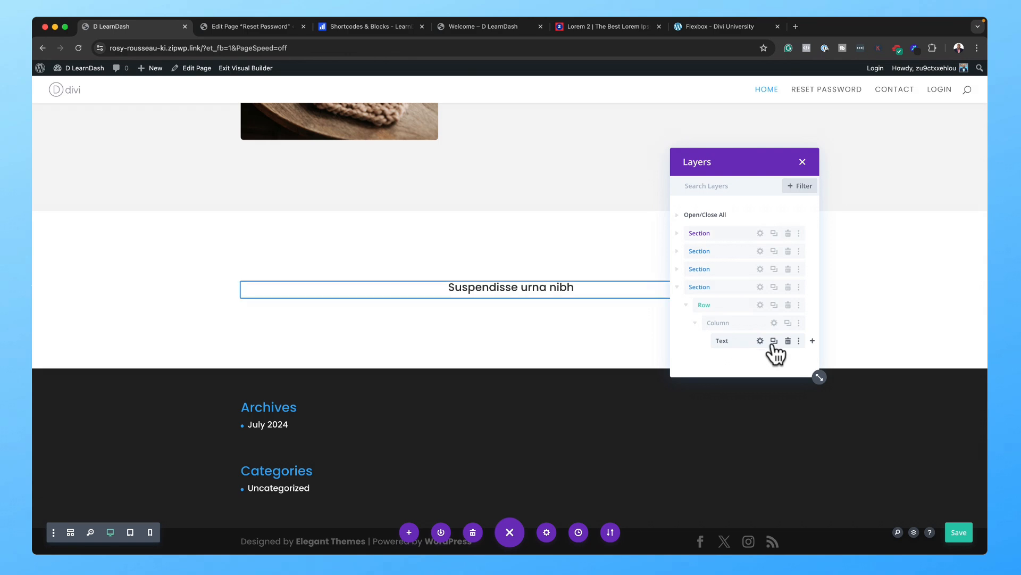
left_click(812, 340)
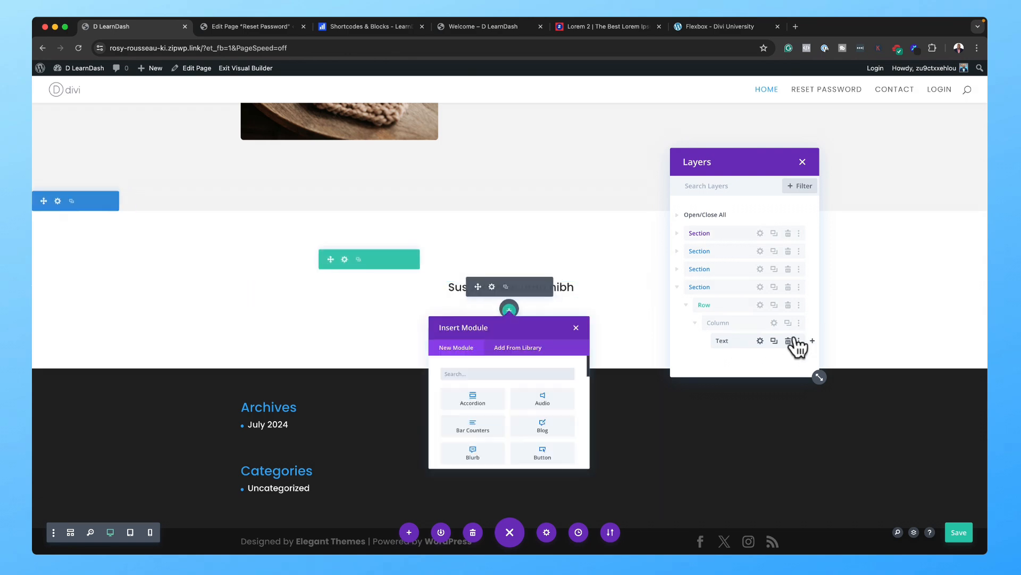
type("video")
left_click(481, 424)
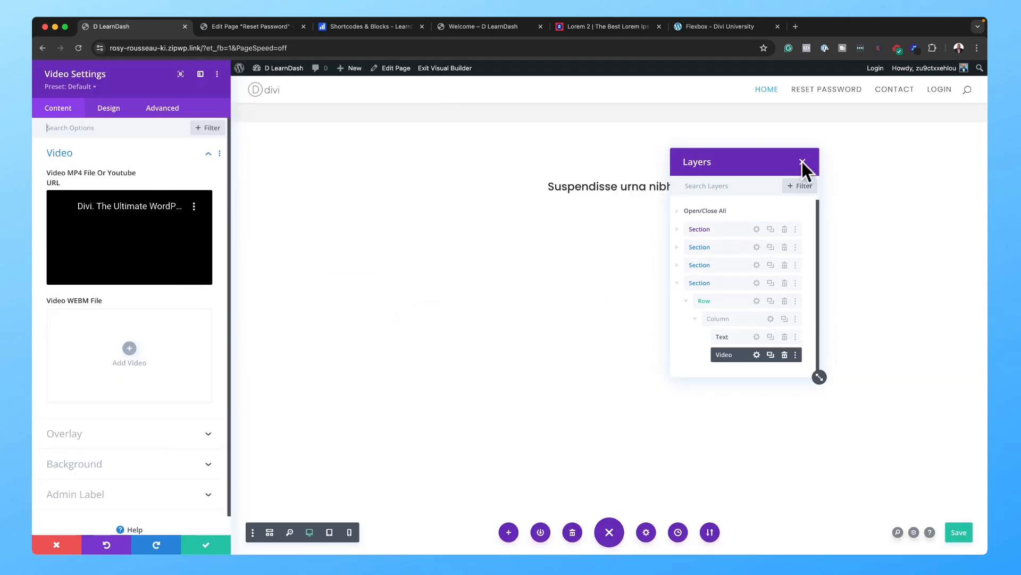
Step: Set the photo of yarn balls in a wicker basket as the video's overlay image
left_click(803, 162)
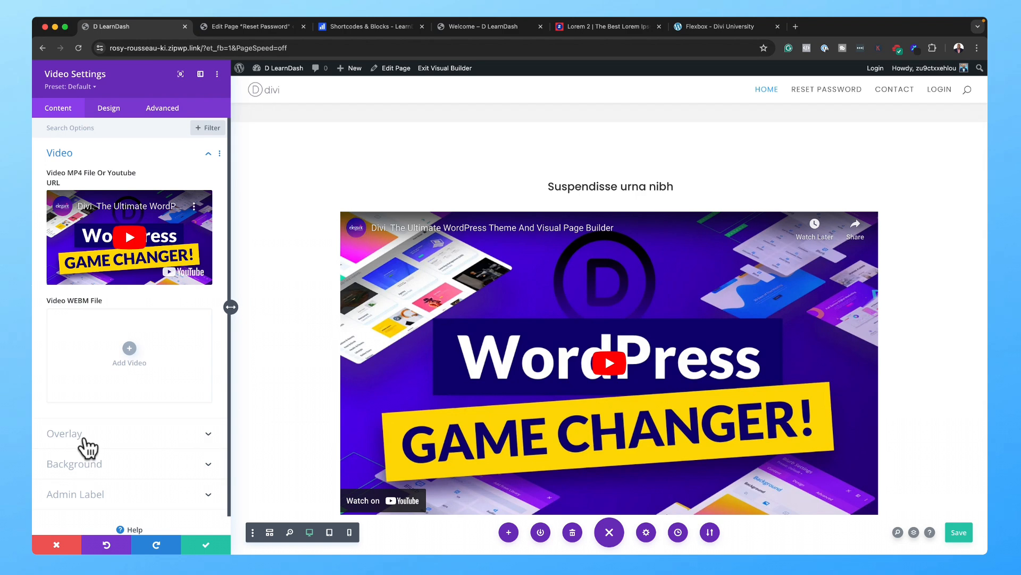
left_click(64, 433)
left_click(132, 258)
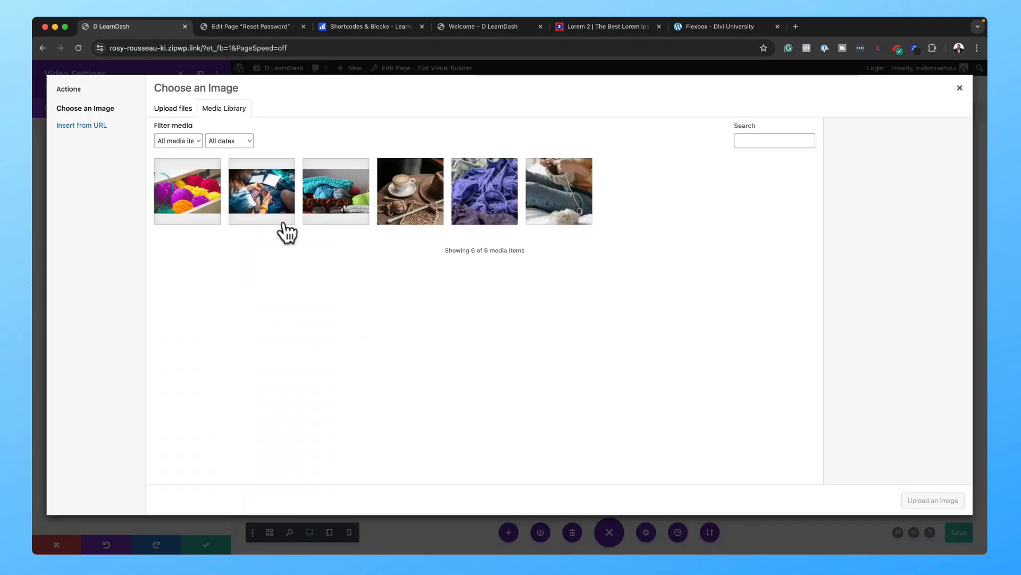
left_click(340, 201)
left_click(955, 503)
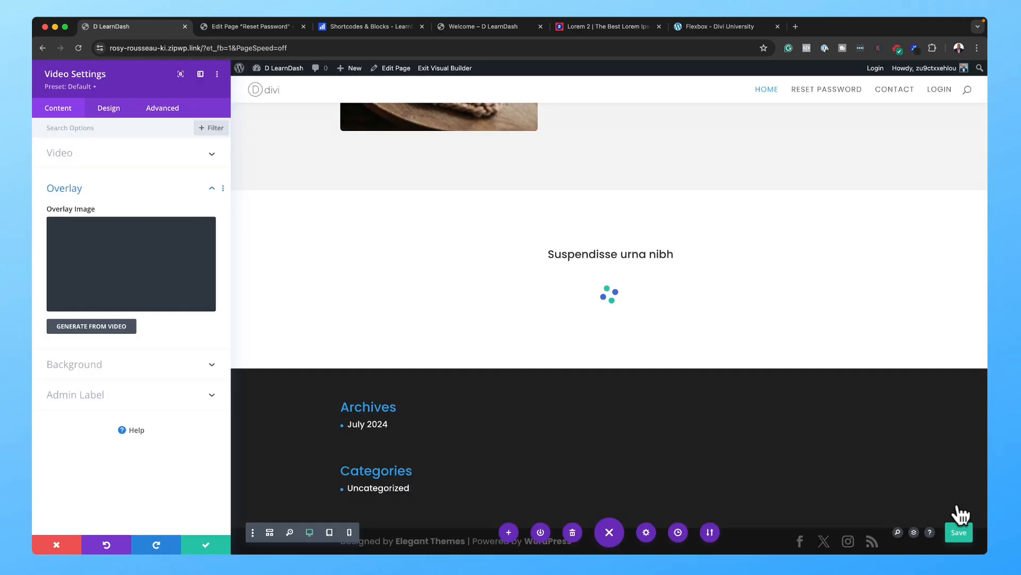
scroll(805, 420, "down", 2)
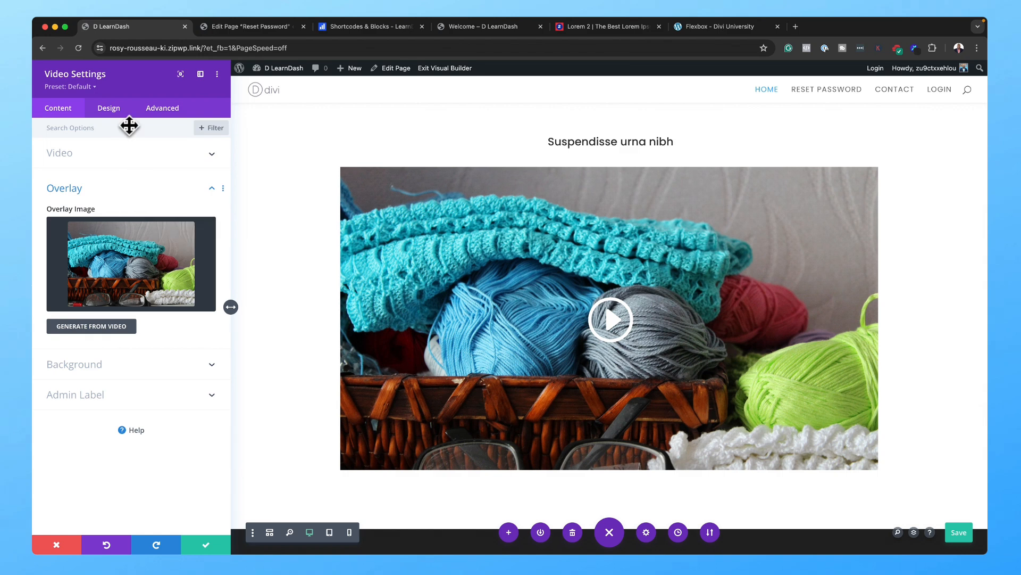
Step: Give the video's play icon a custom size of 80px
left_click(109, 109)
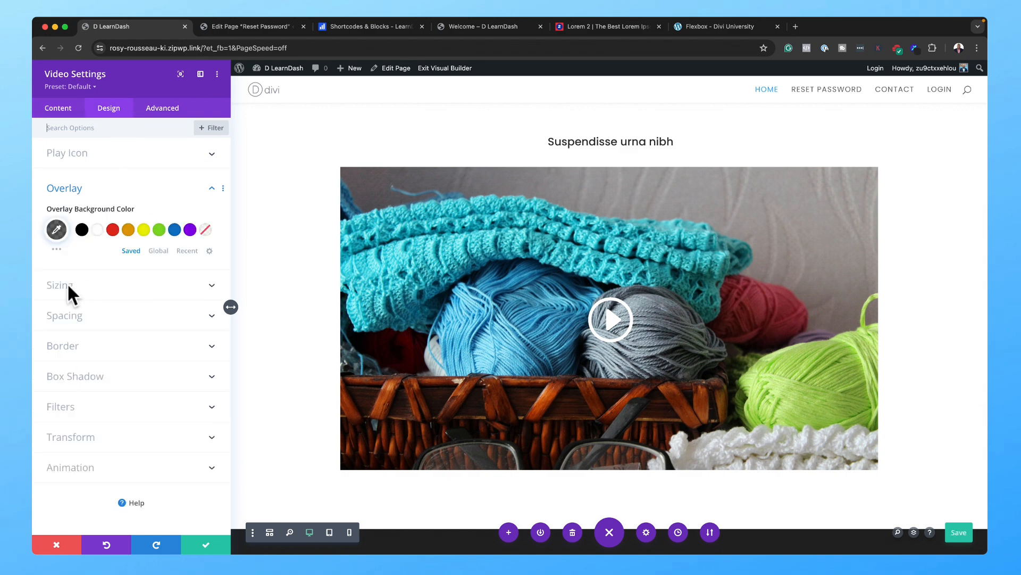
left_click(98, 156)
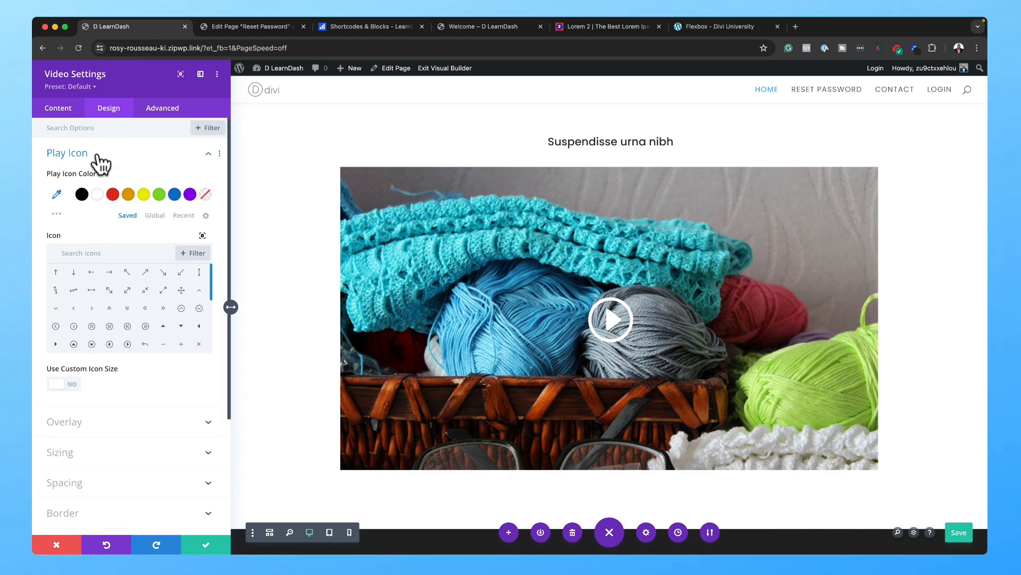
scroll(138, 306, "down", 2)
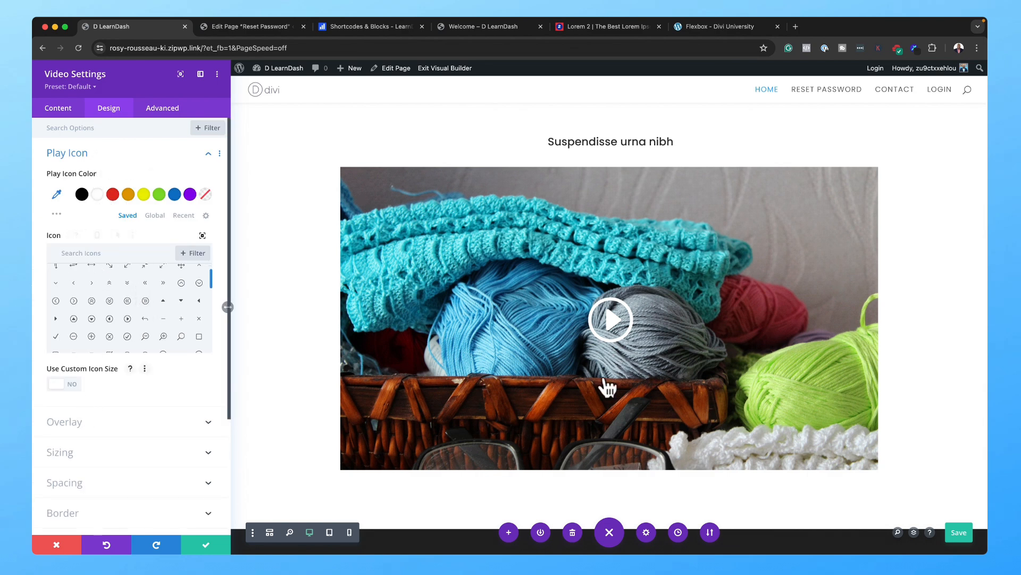
left_click(77, 390)
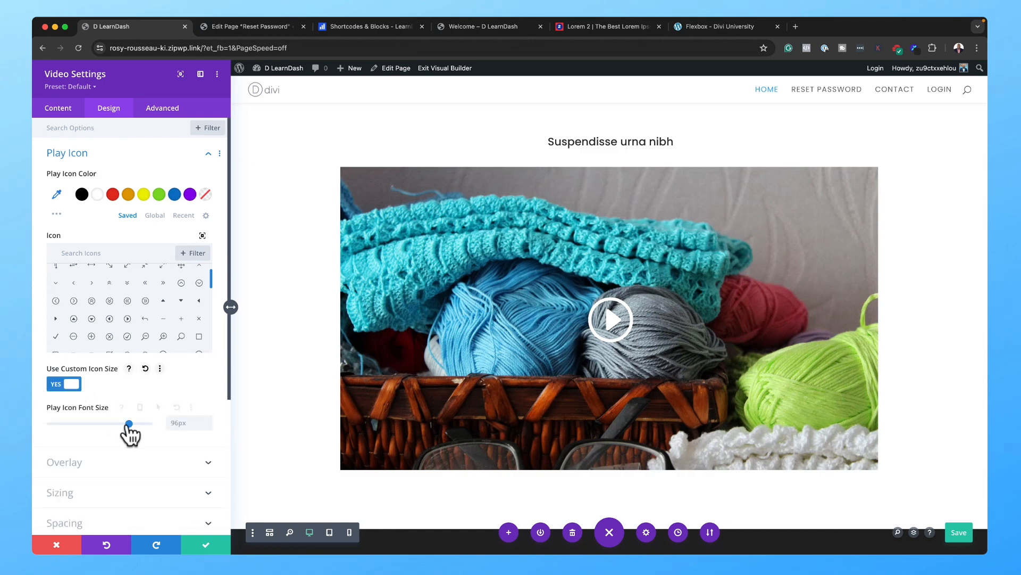
left_click_drag(129, 423, 116, 423)
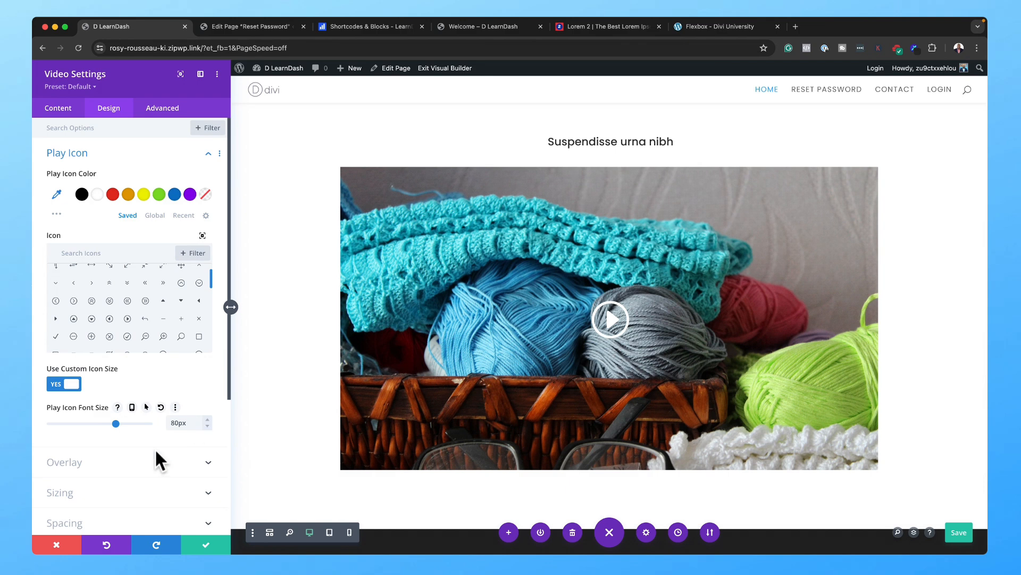
left_click(141, 471)
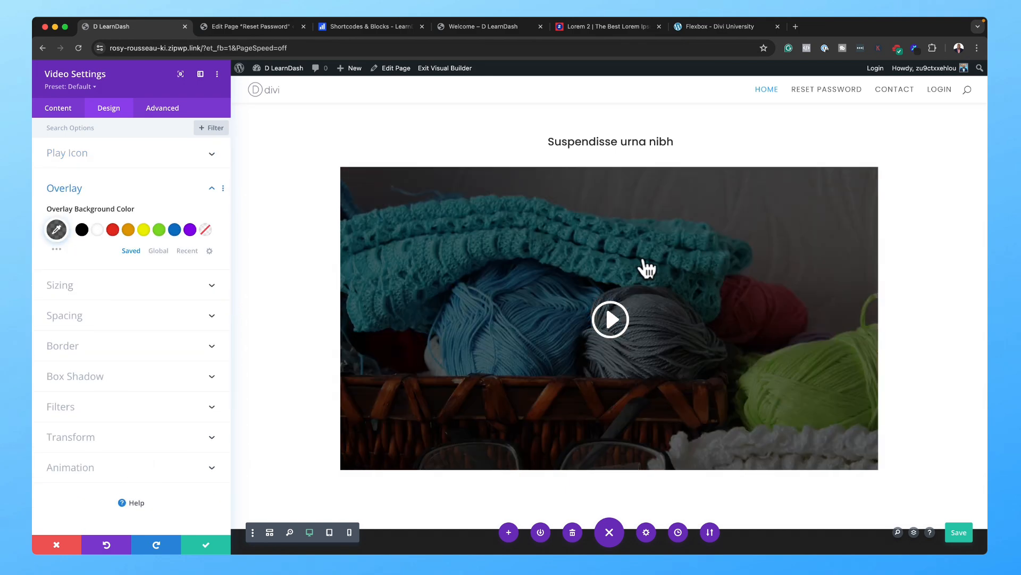
Step: Round the video's border corners to 6px and confirm the design changes
left_click(143, 349)
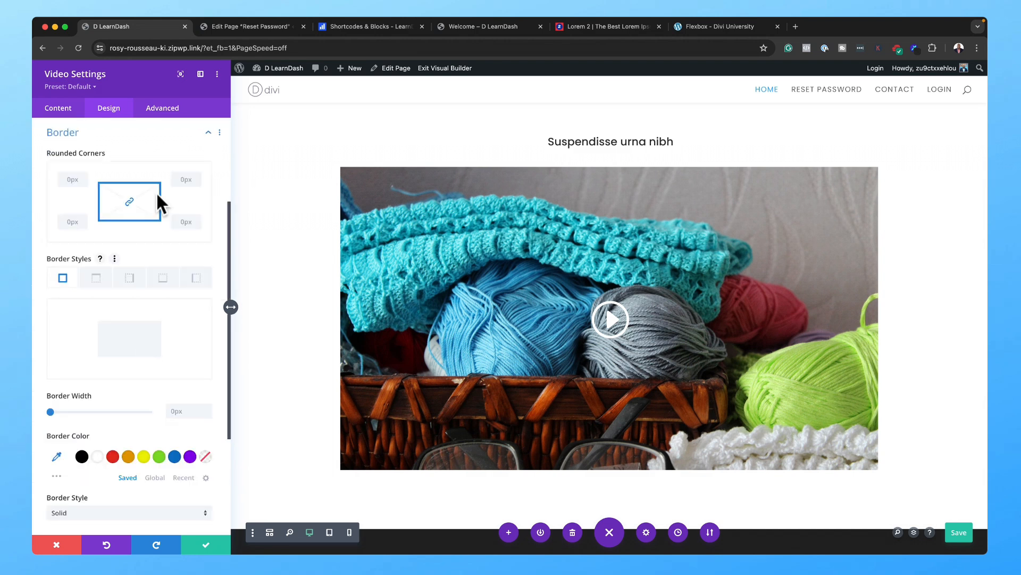
left_click(196, 175)
left_click(196, 175)
left_click(197, 176)
left_click(196, 176)
left_click(196, 175)
left_click(196, 175)
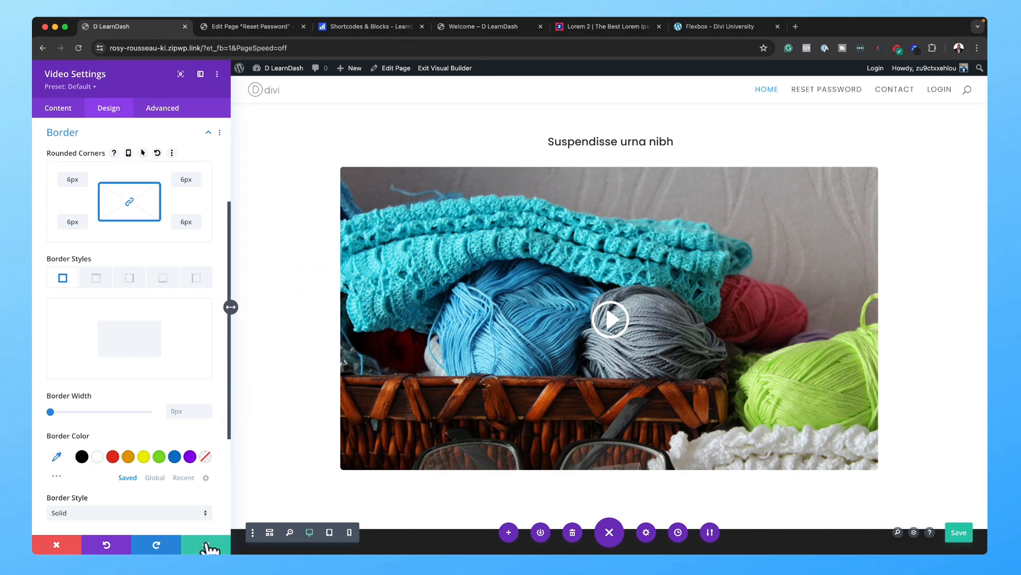
left_click(207, 543)
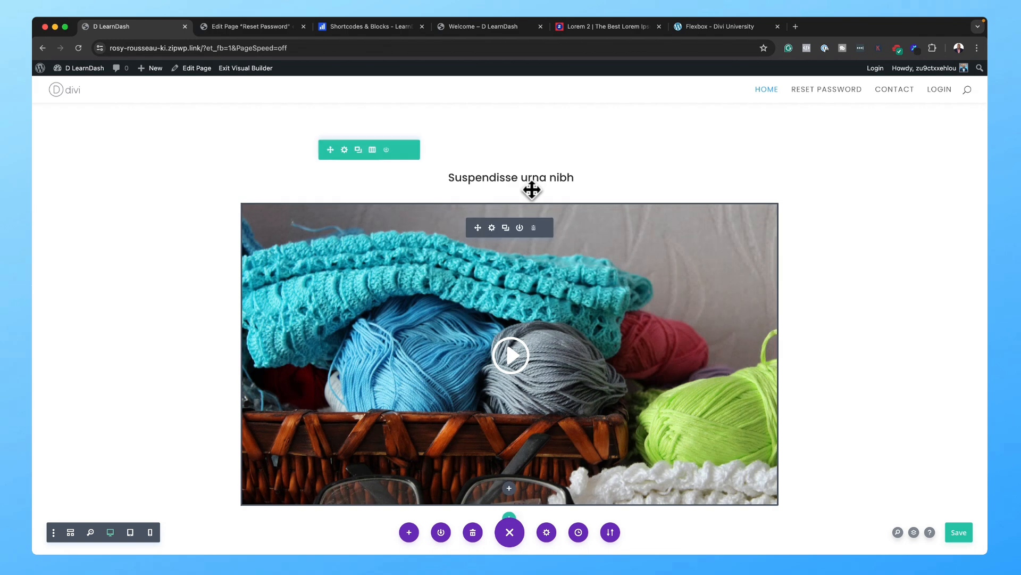
Step: Duplicate the 'Suspendisse urna nibh' heading, make the copy a paragraph, and paste in longer lorem ipsum text
mouse_move(534, 185)
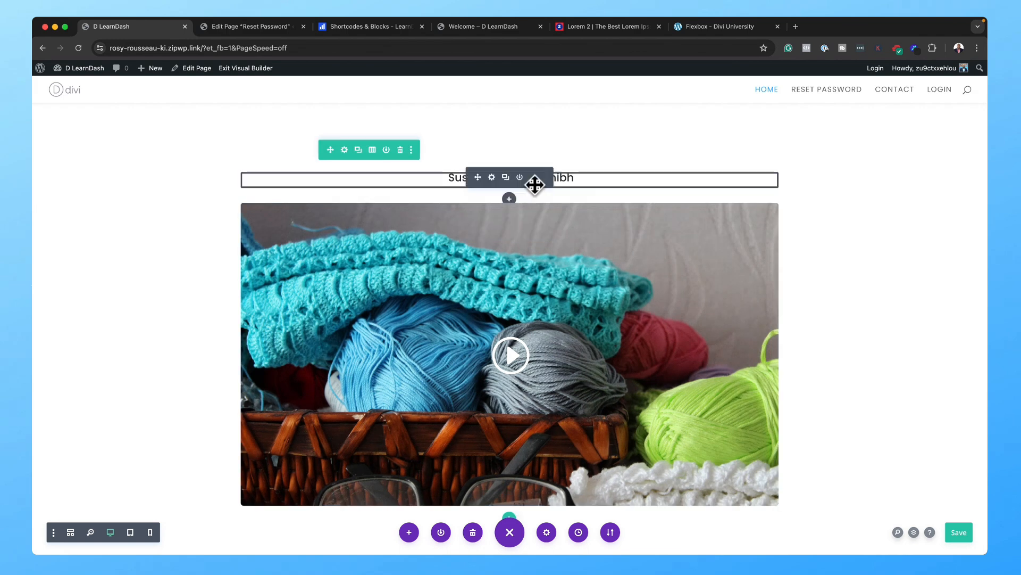
left_click(506, 177)
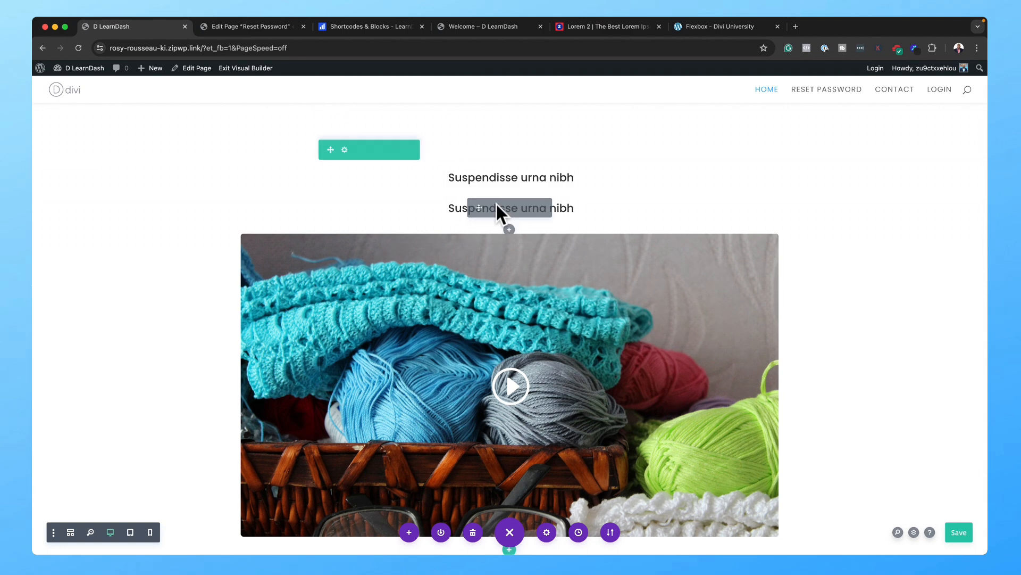
left_click(493, 208)
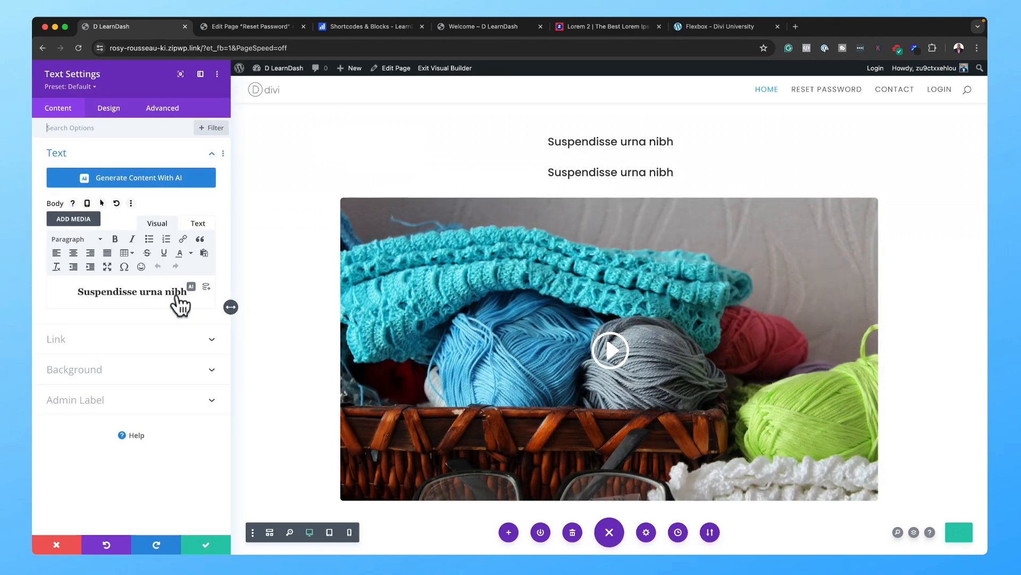
left_click(67, 239)
left_click(84, 257)
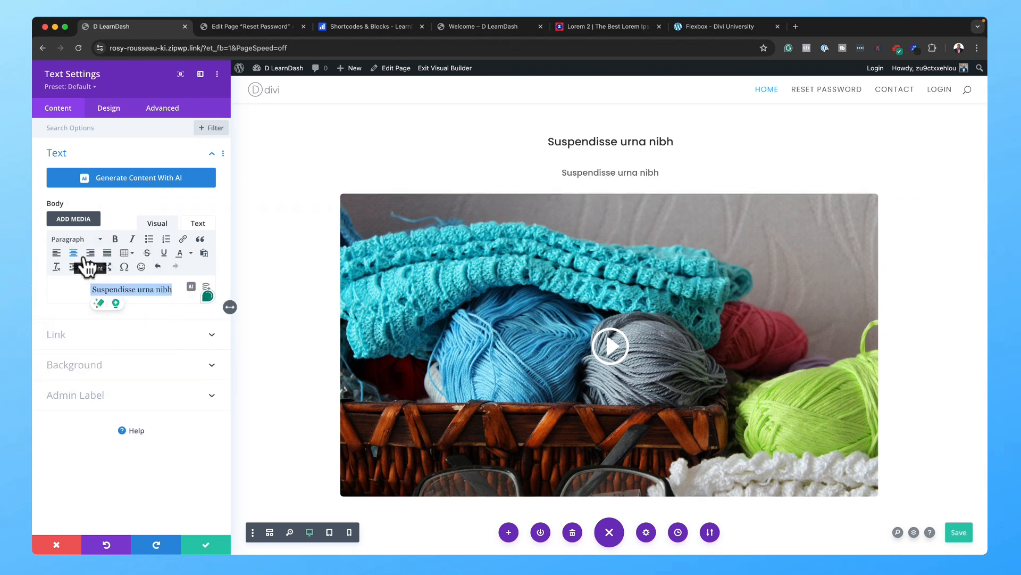
left_click(108, 290)
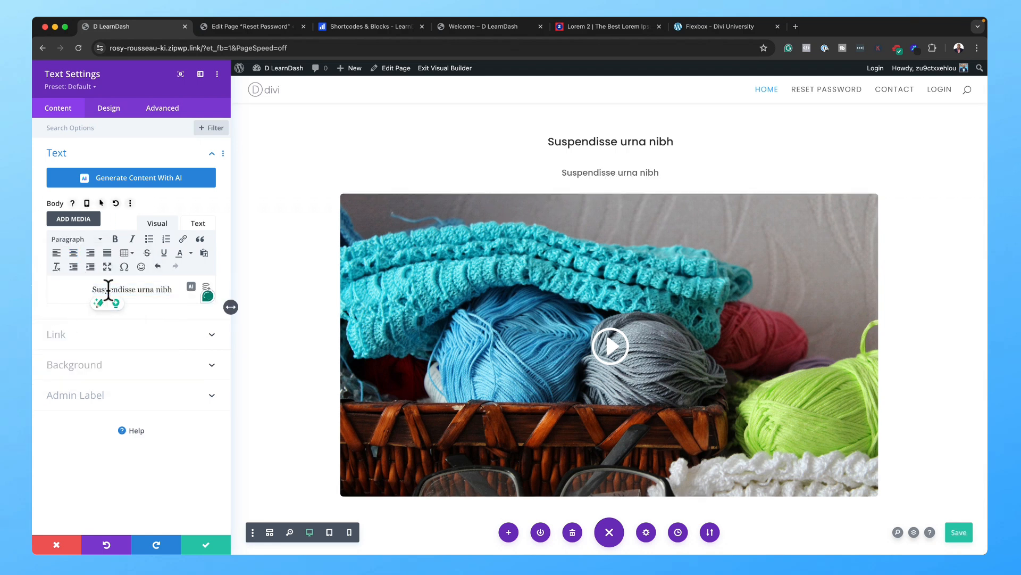
key("super+a")
type("Quisque volutpat mattis eros. Nullam malesuada erat ut turpis. Suspendisse urna nibh viverra non semper suscipit posuere a pede.")
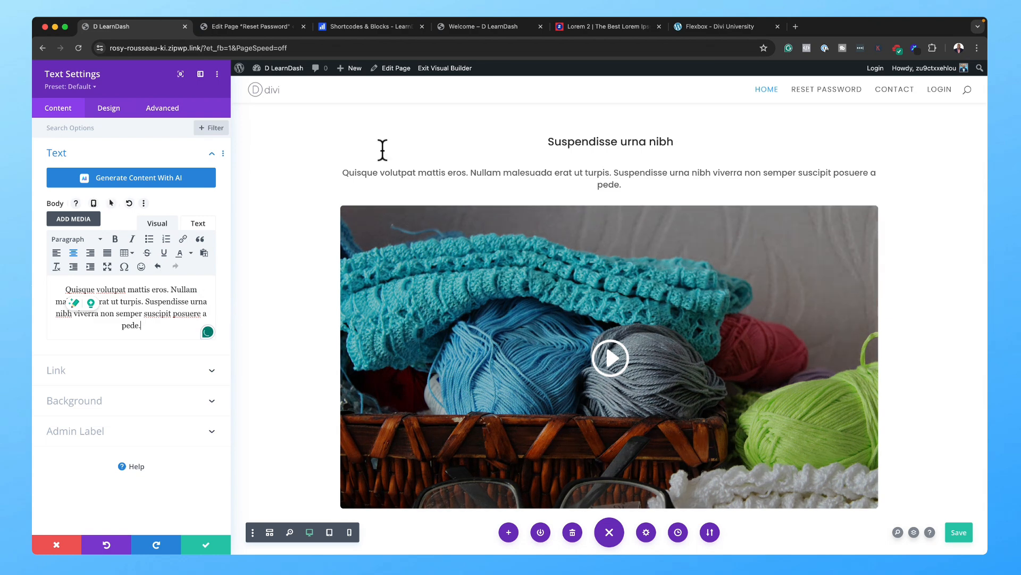
Step: Narrow the paragraph to 70% width, centre it, and save its settings
left_click(109, 109)
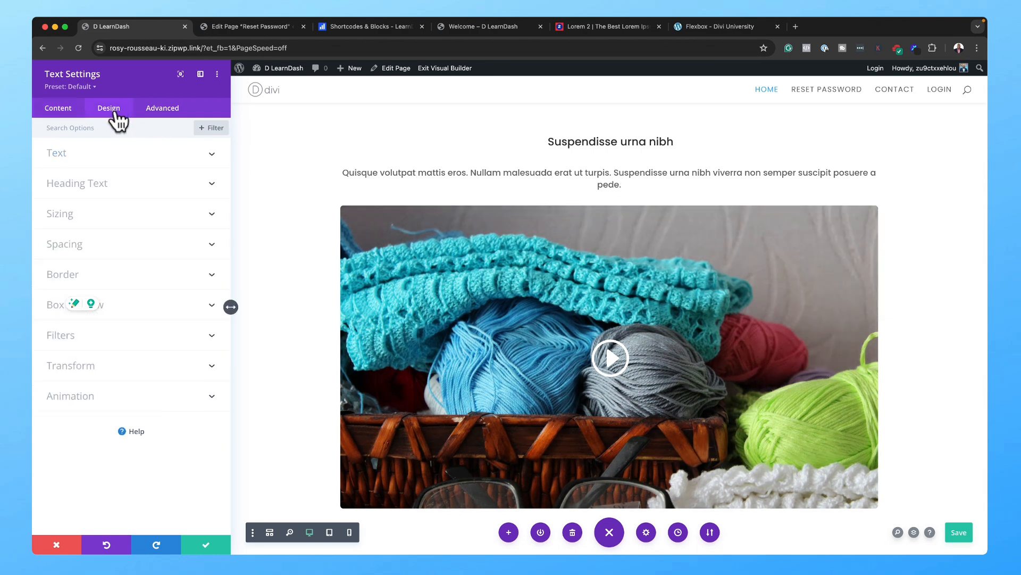
left_click(78, 222)
left_click_drag(149, 169, 119, 169)
left_click(128, 250)
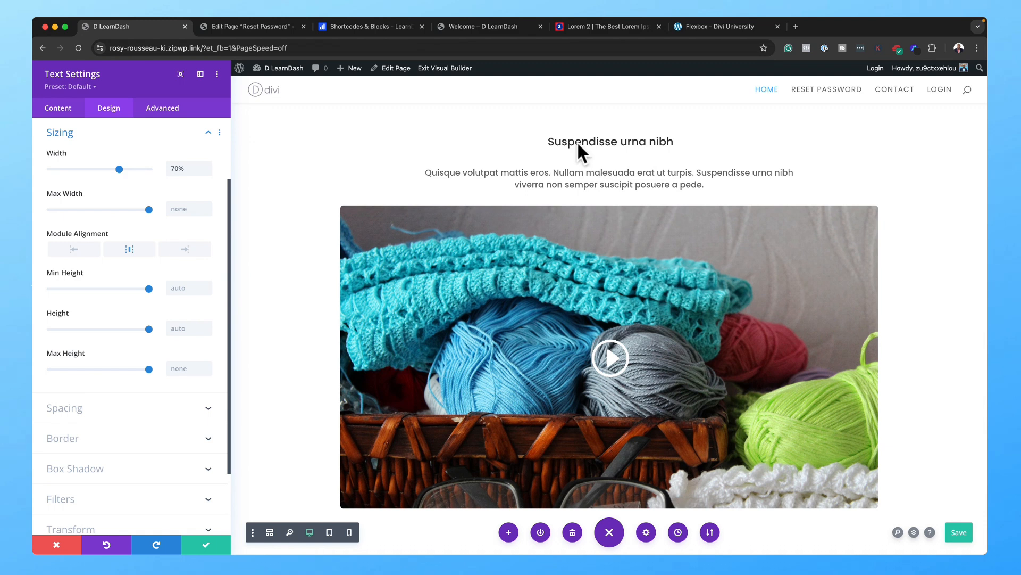
left_click(207, 542)
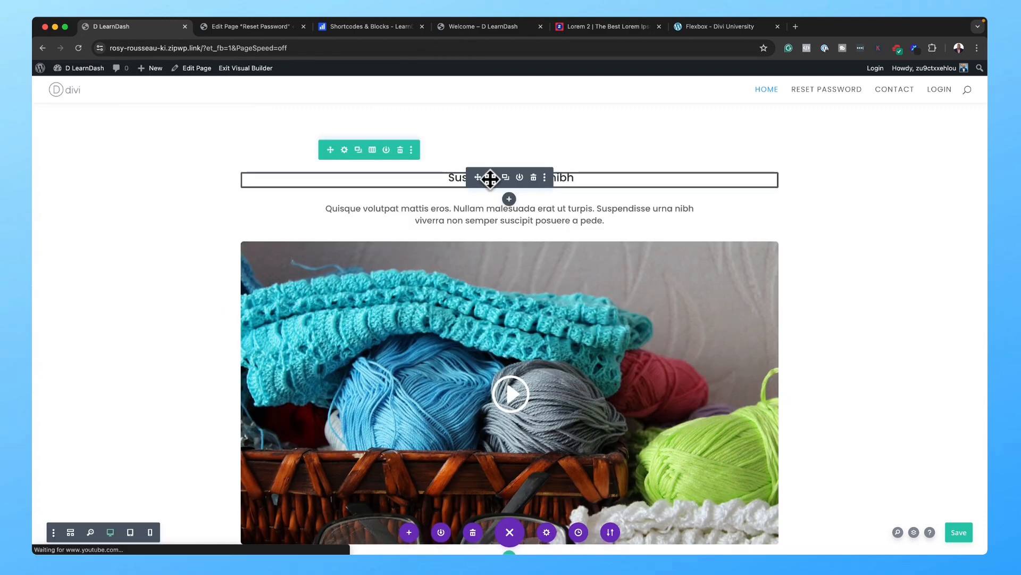
left_click(490, 177)
Step: Set the 'Suspendisse urna nibh' Heading 3 text size to 3em and save
left_click(111, 110)
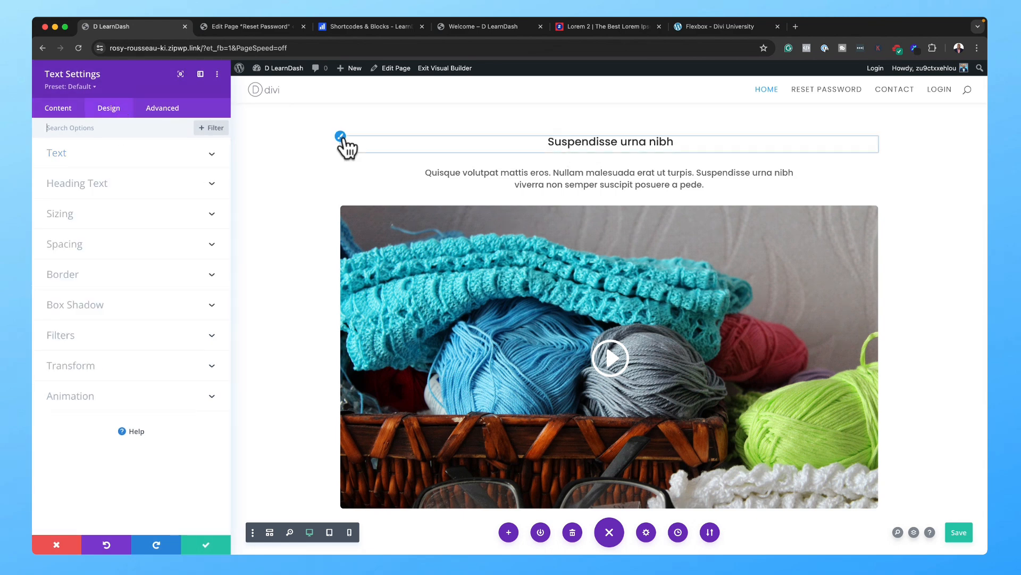
left_click(342, 140)
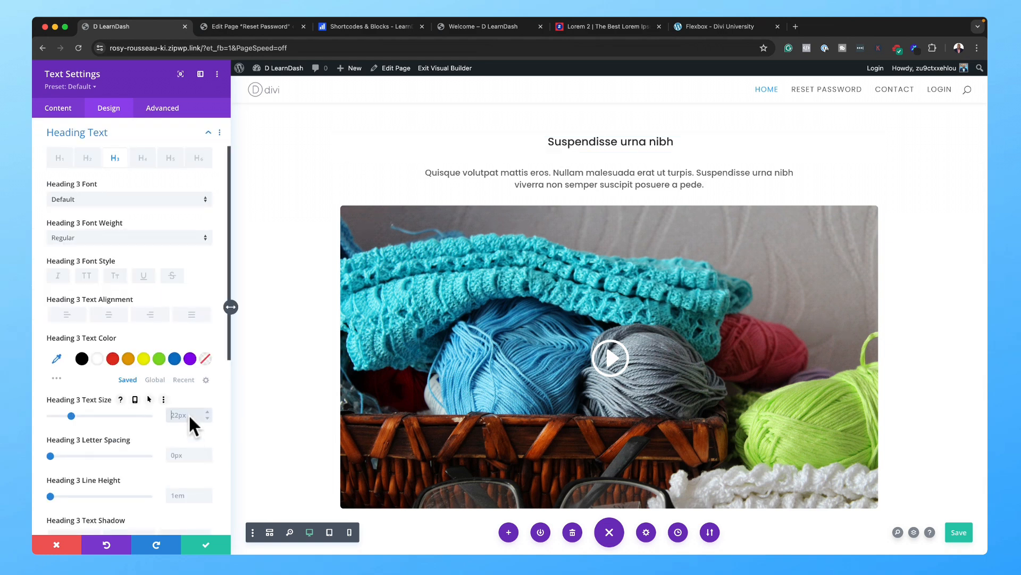
type("3em")
left_click(211, 544)
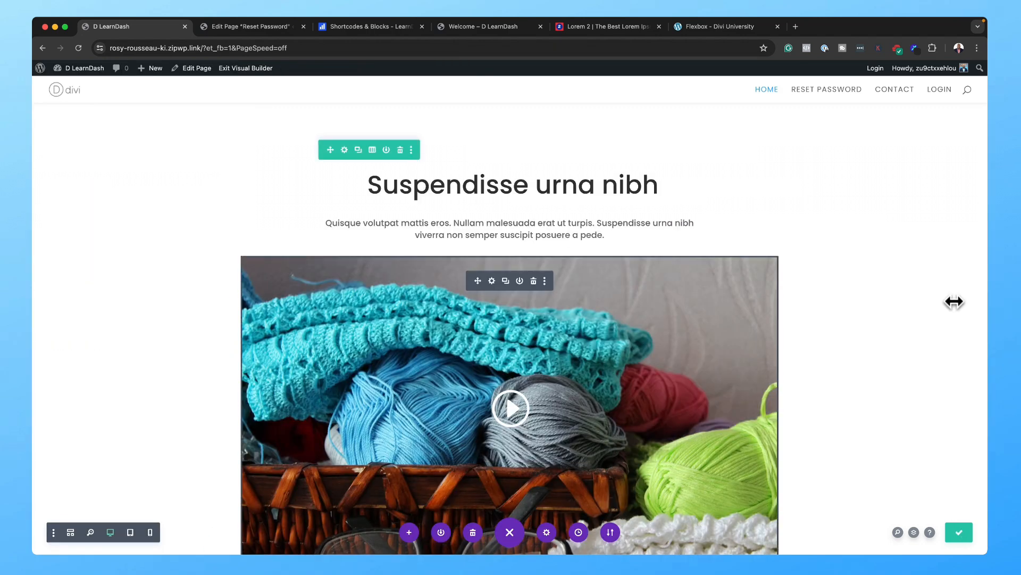
Step: Copy the Suspendisse heading's module styles and paste them onto the 'Quisque volutpat mattis eros.' heading
scroll(791, 194, "up", 10)
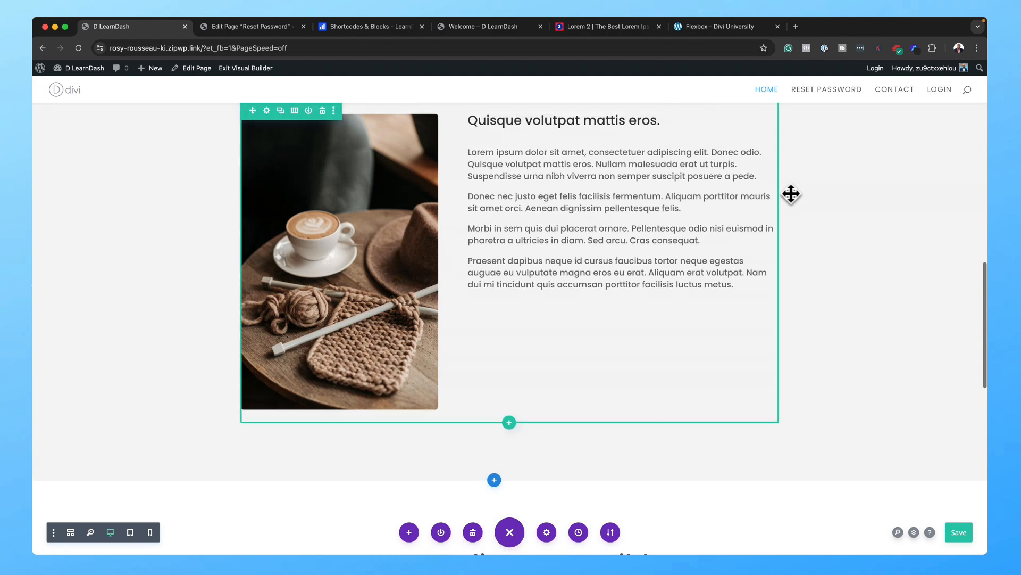
scroll(791, 194, "down", 5)
scroll(791, 193, "up", 2)
scroll(783, 212, "down", 5)
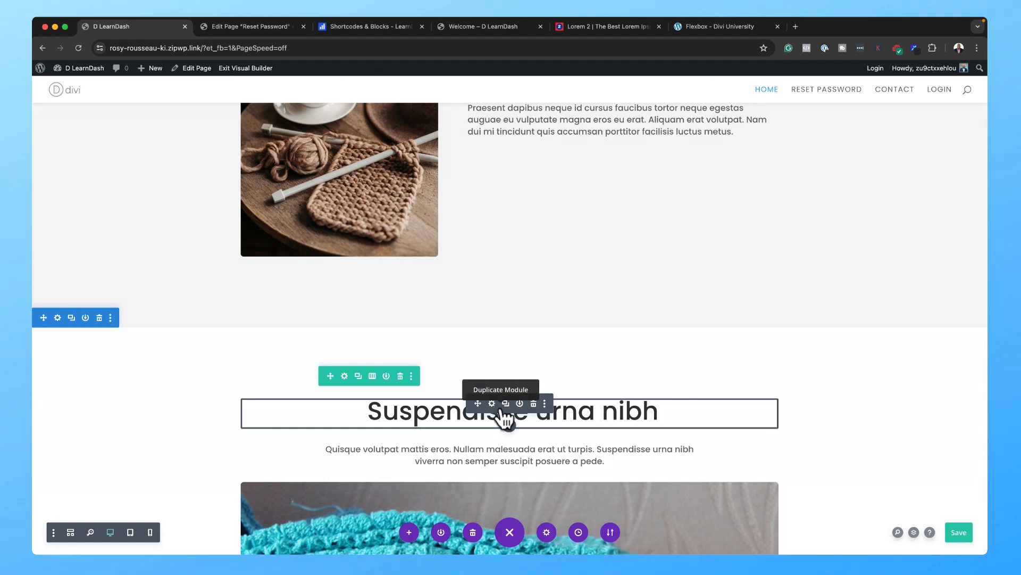
right_click(502, 412)
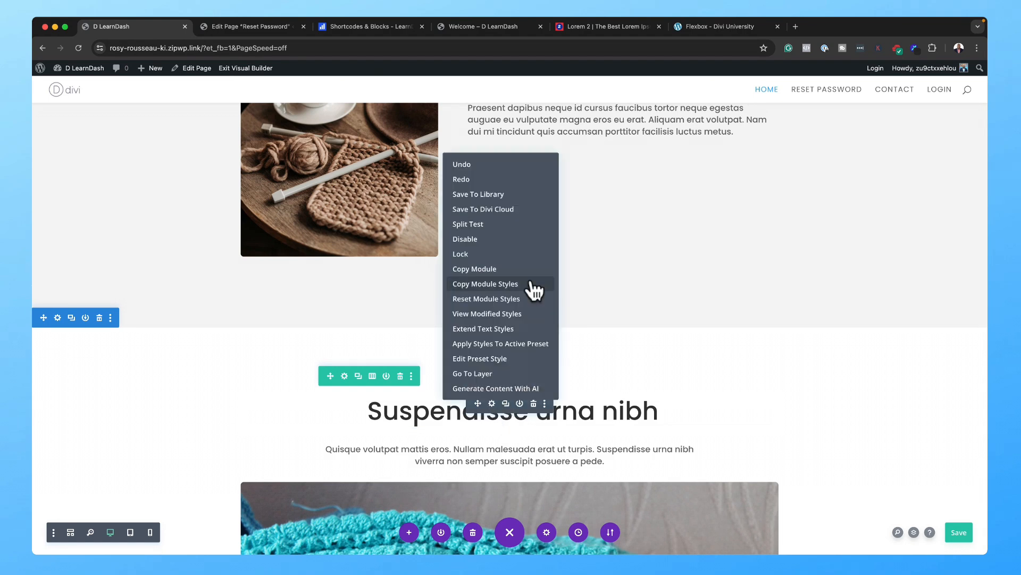
left_click(530, 283)
scroll(553, 269, "up", 5)
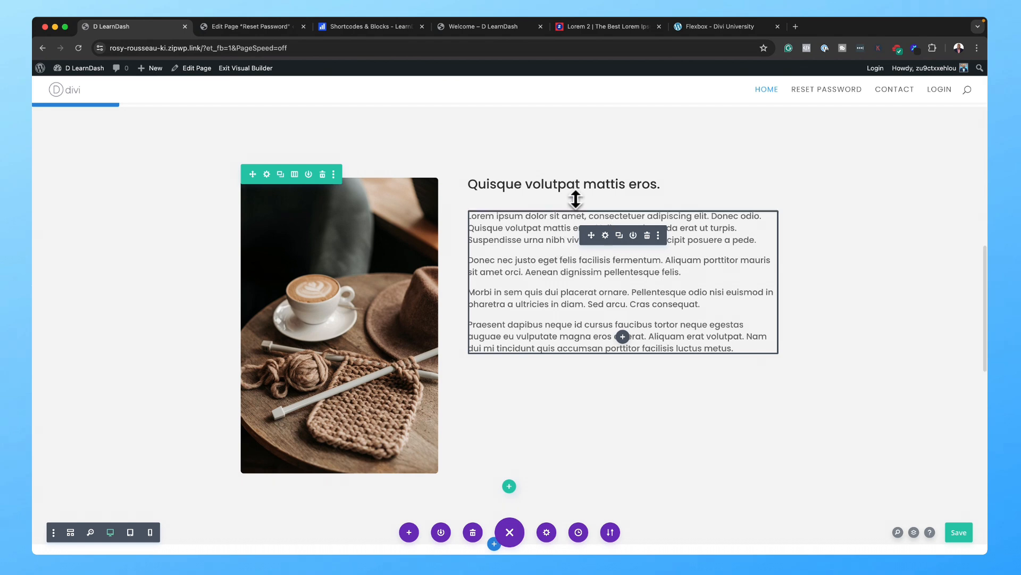
right_click(599, 187)
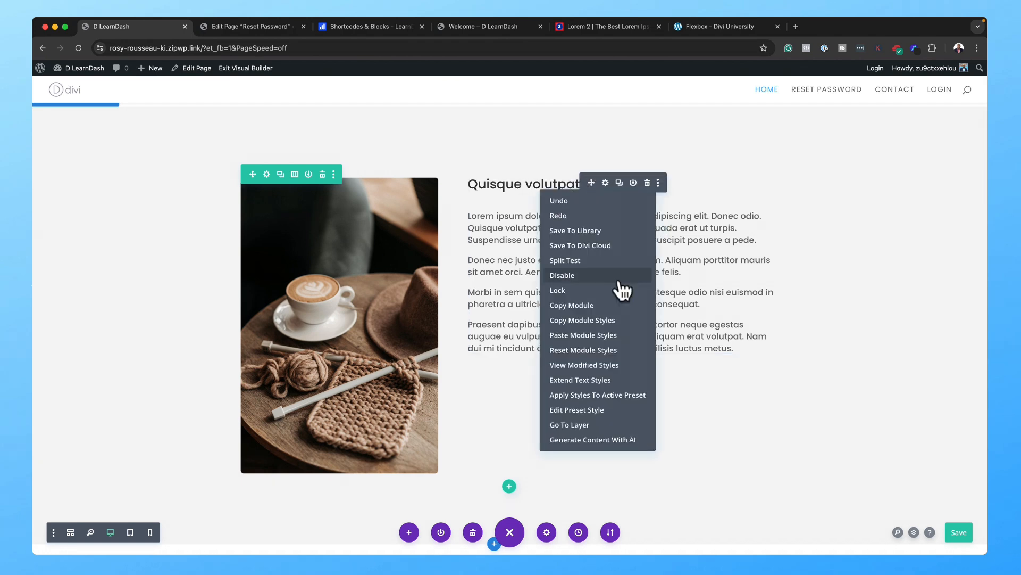
left_click(615, 341)
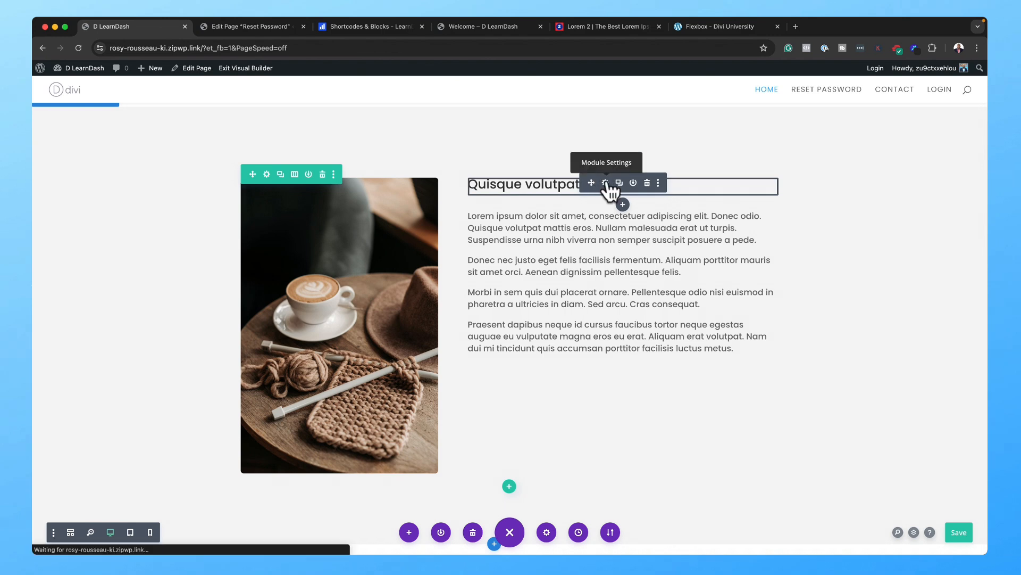
left_click(607, 183)
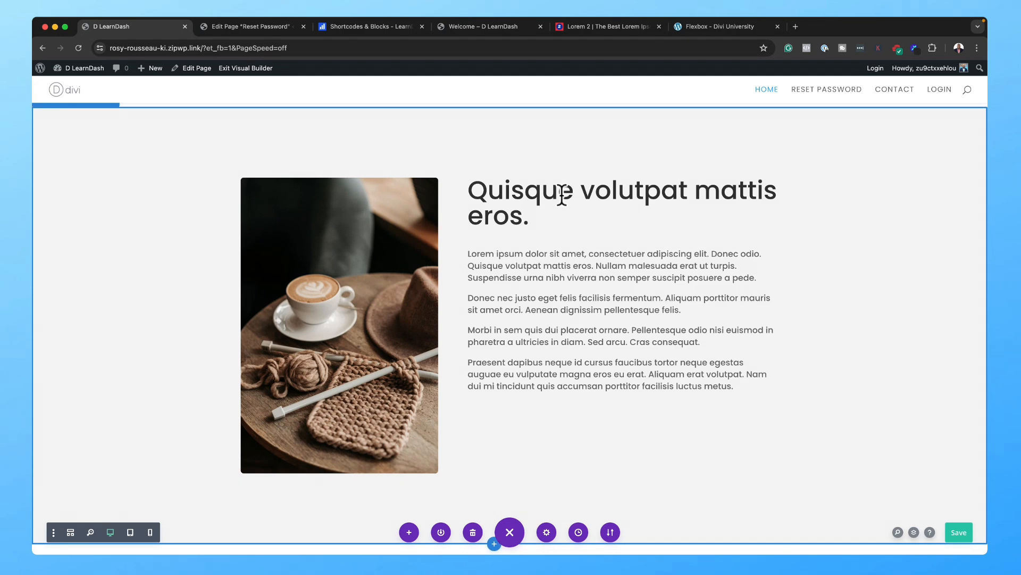
right_click(601, 180)
scroll(612, 298, "down", 6)
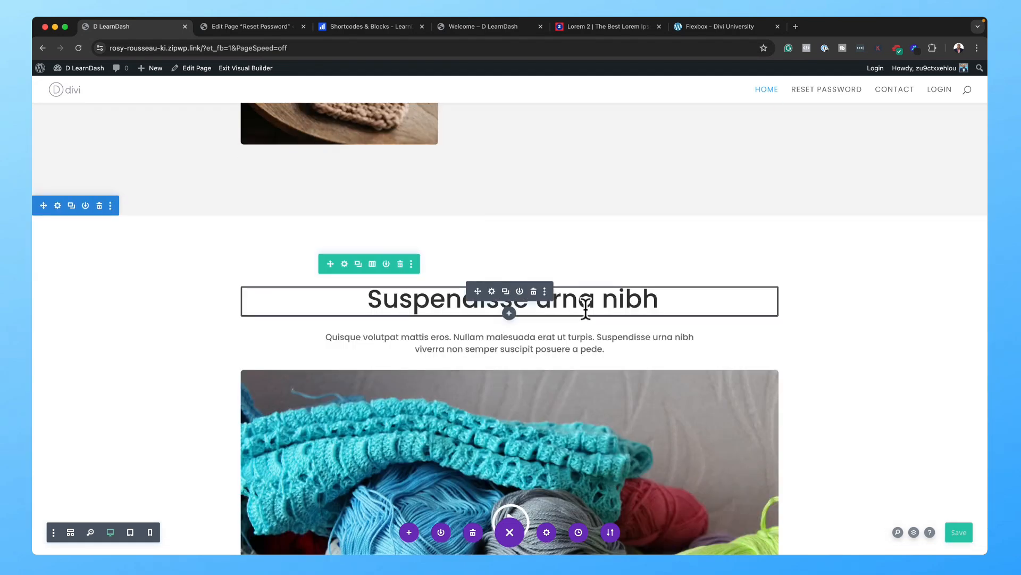
Step: Go back to the home page with the All Courses grid and reload it in the Visual Builder
scroll(586, 308, "up", 1)
scroll(679, 299, "up", 7)
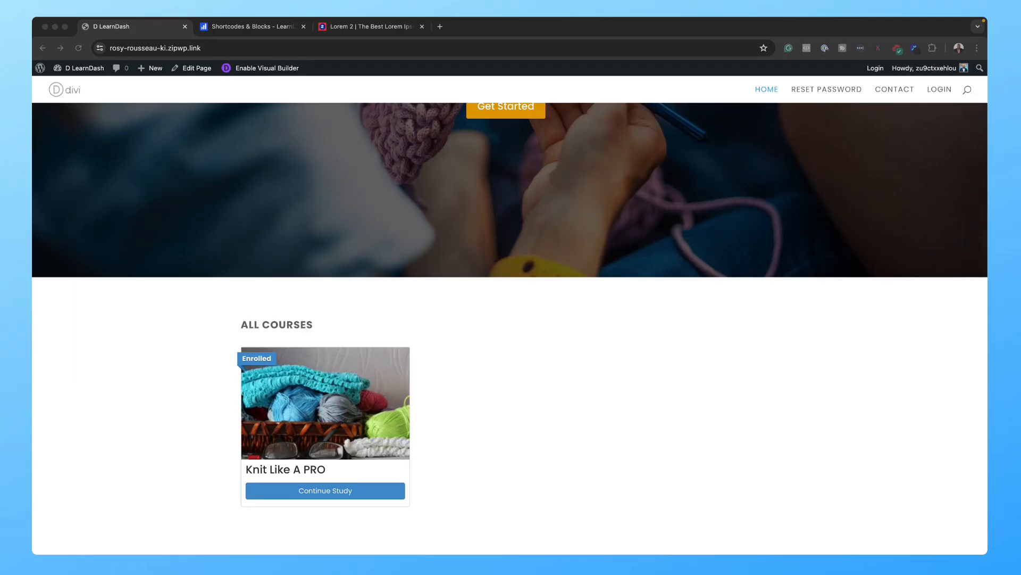
left_click(266, 68)
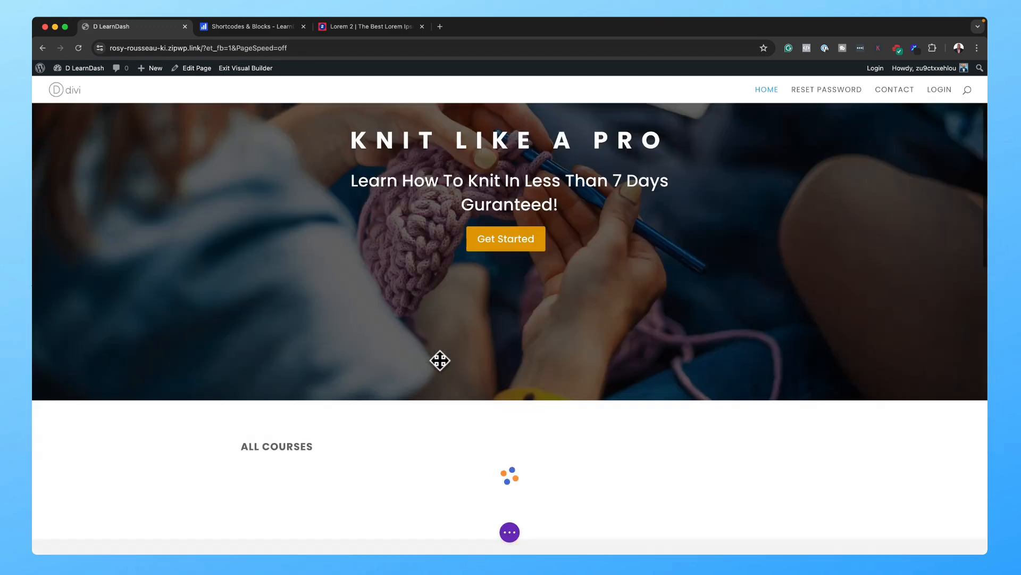
scroll(440, 361, "down", 4)
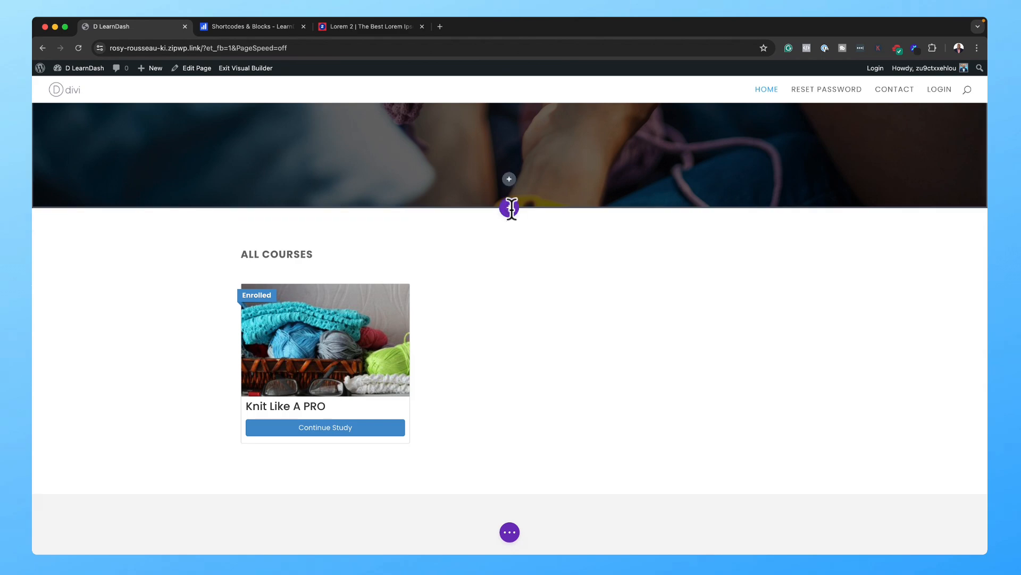
Step: Above the All Courses grid, insert a regular section with a one-column row and a placeholder Text module
left_click(510, 208)
left_click(453, 289)
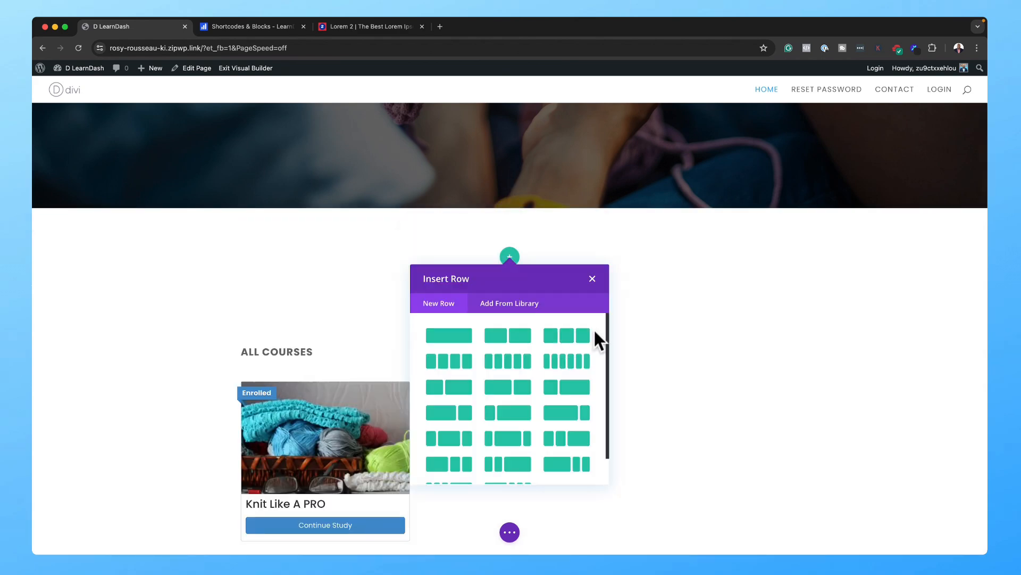
left_click(438, 335)
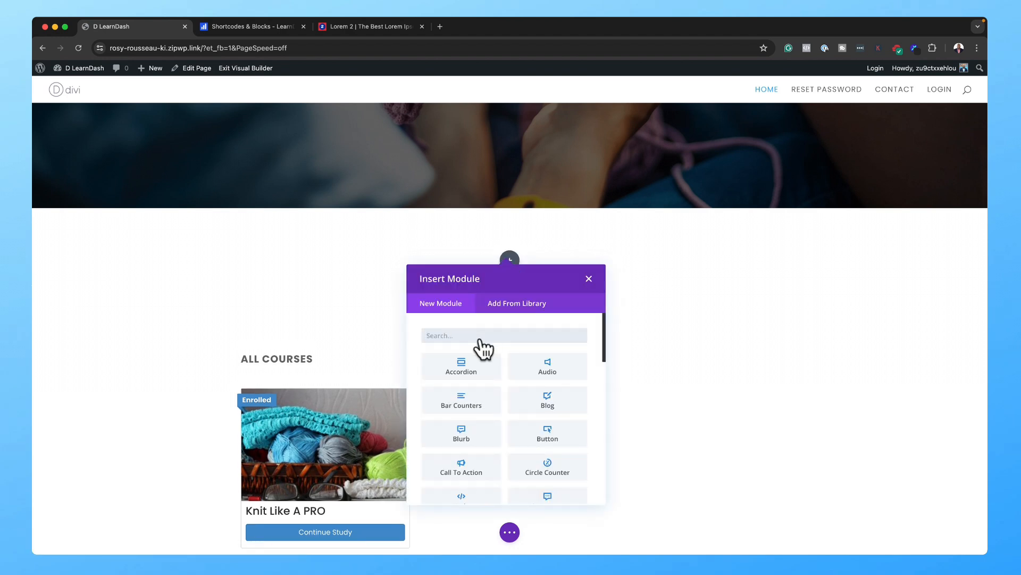
type("text")
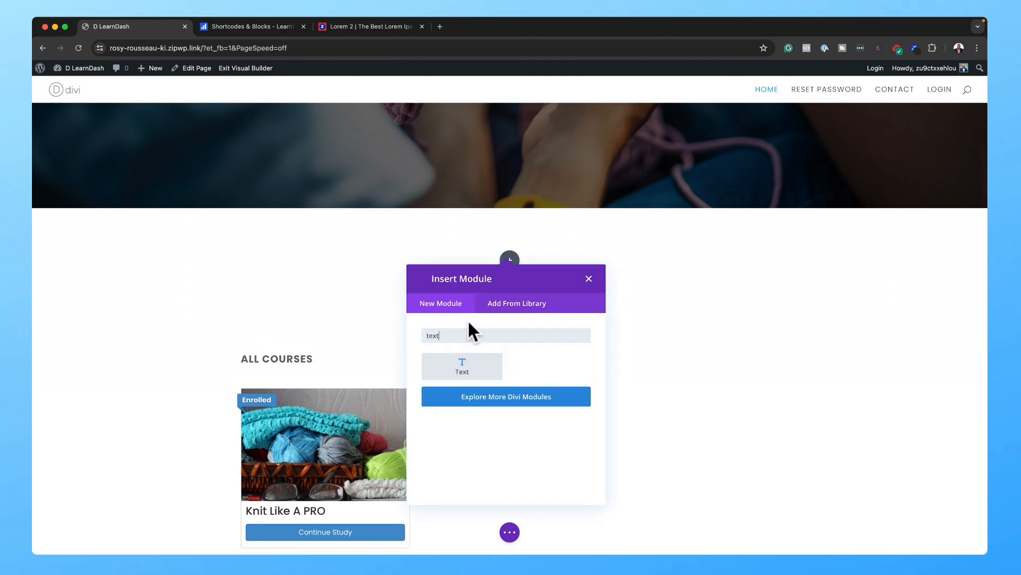
left_click(464, 371)
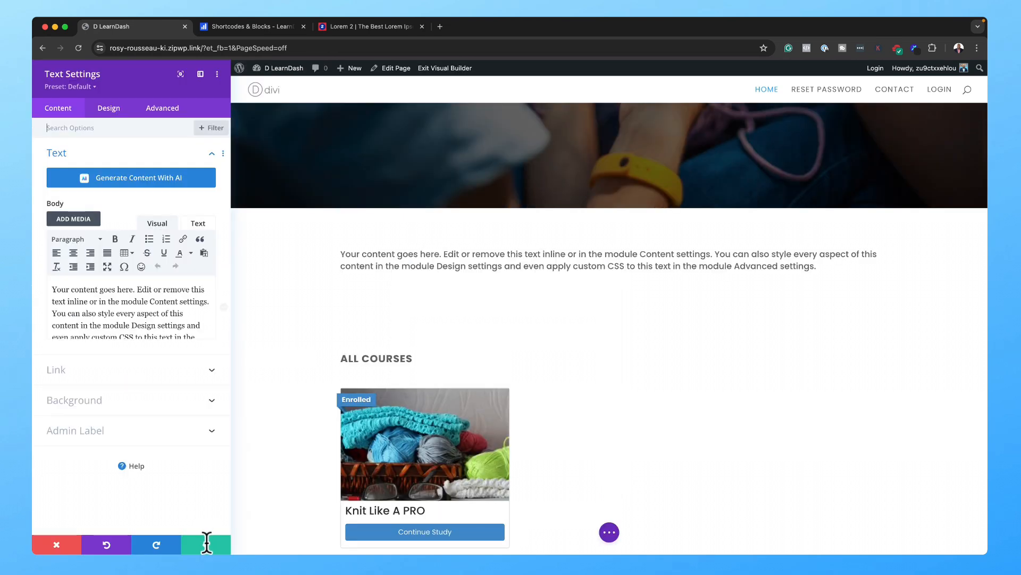
left_click(555, 266)
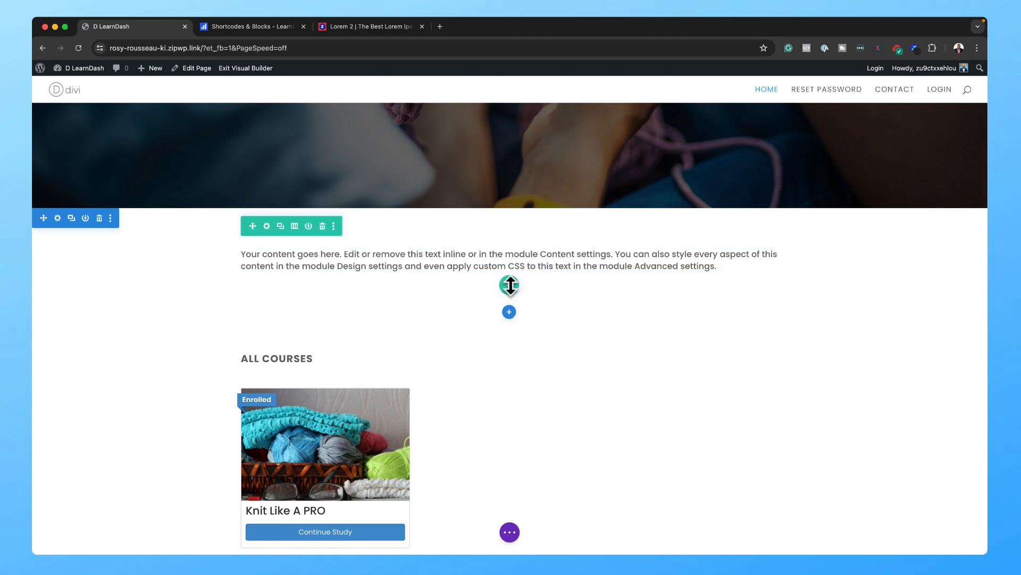
Step: Add a three-column row below the text block with a Blurb in its first column
left_click(510, 285)
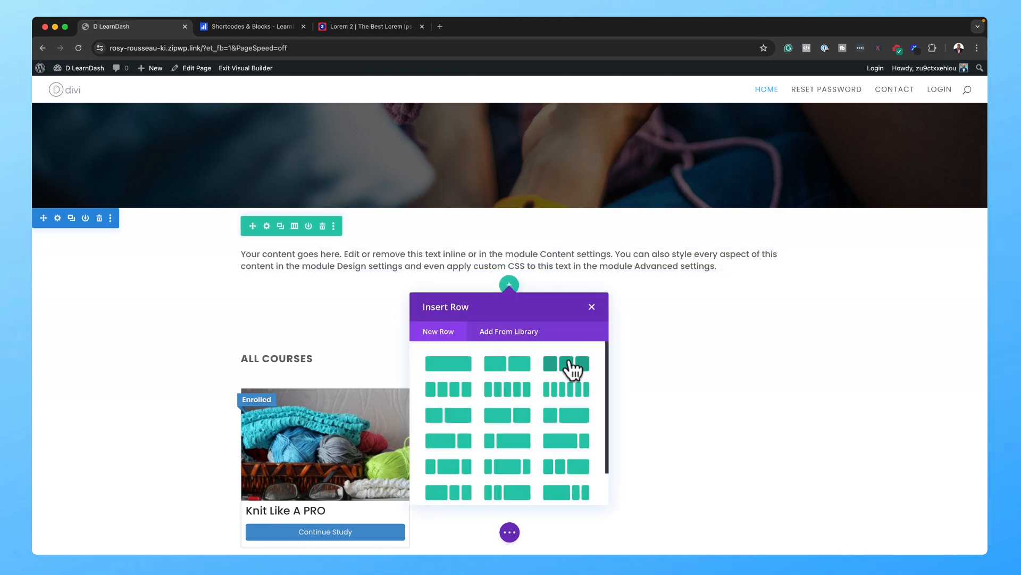
left_click(568, 363)
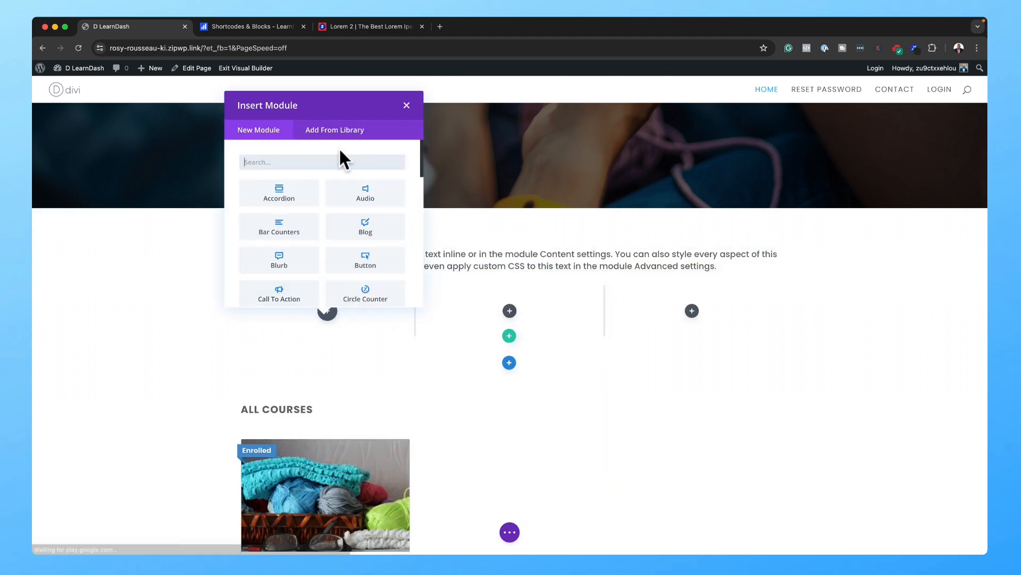
type("blur")
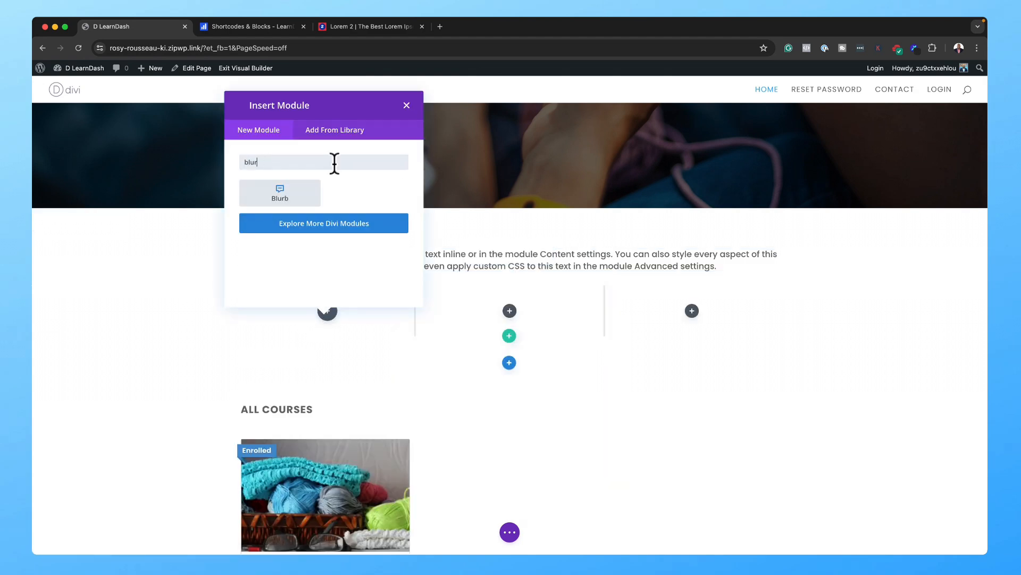
left_click(273, 207)
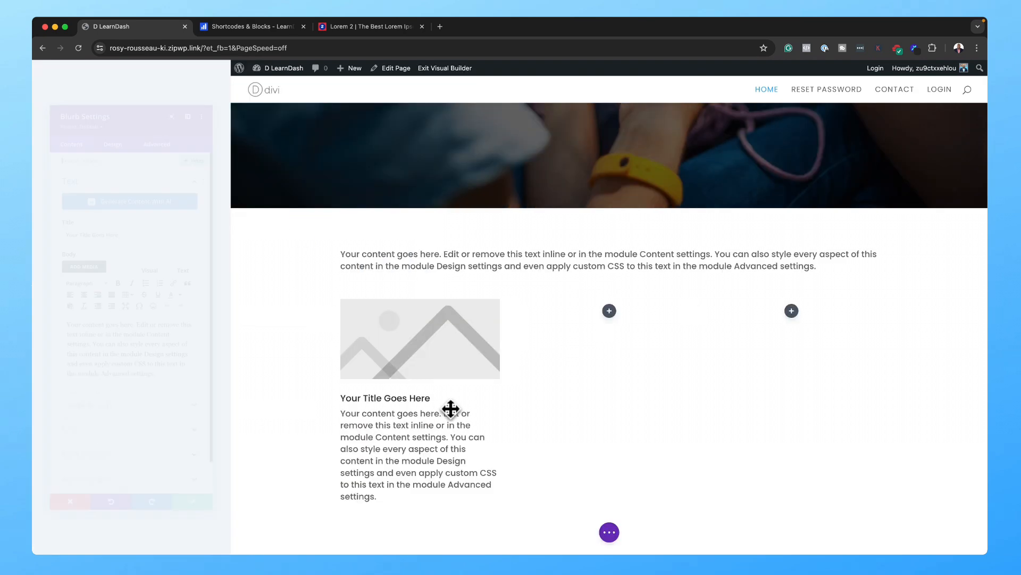
Step: Title the blurb 'volutpat mattis eros.' and replace its body with the Morbi lorem ipsum paragraph
left_click_drag(167, 388, 45, 330)
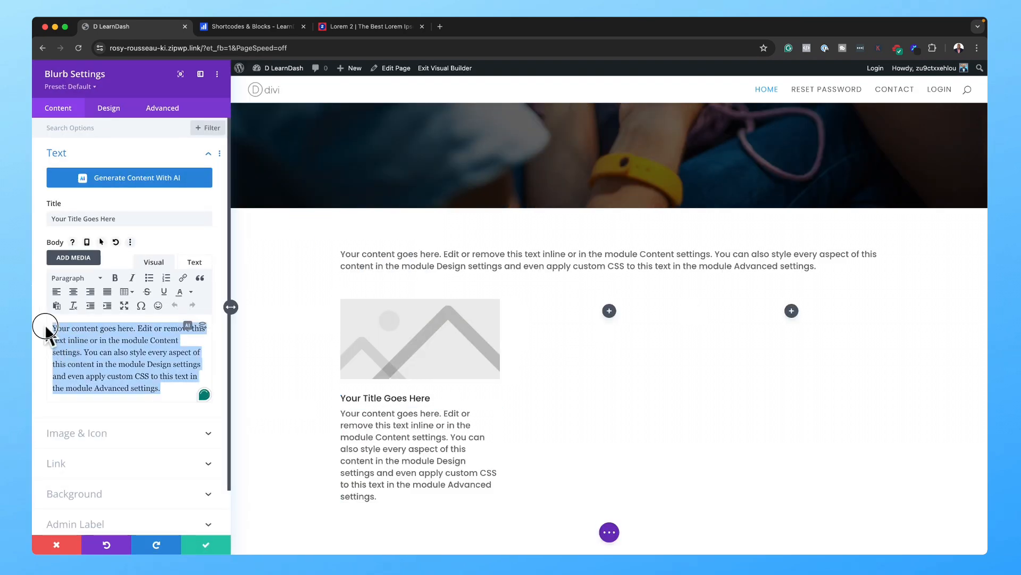
key("super+v")
triple_click(154, 217)
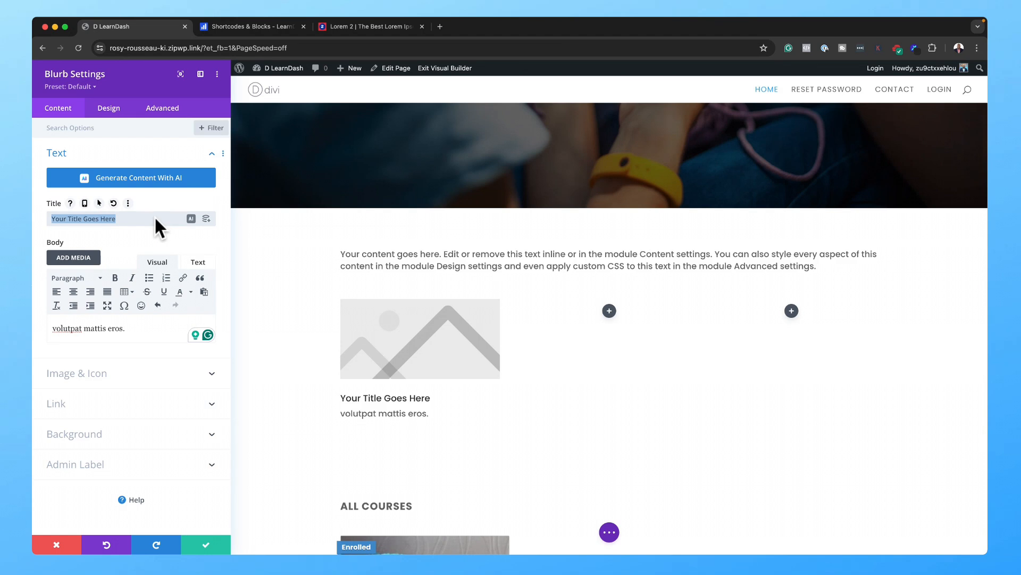
key("super+v")
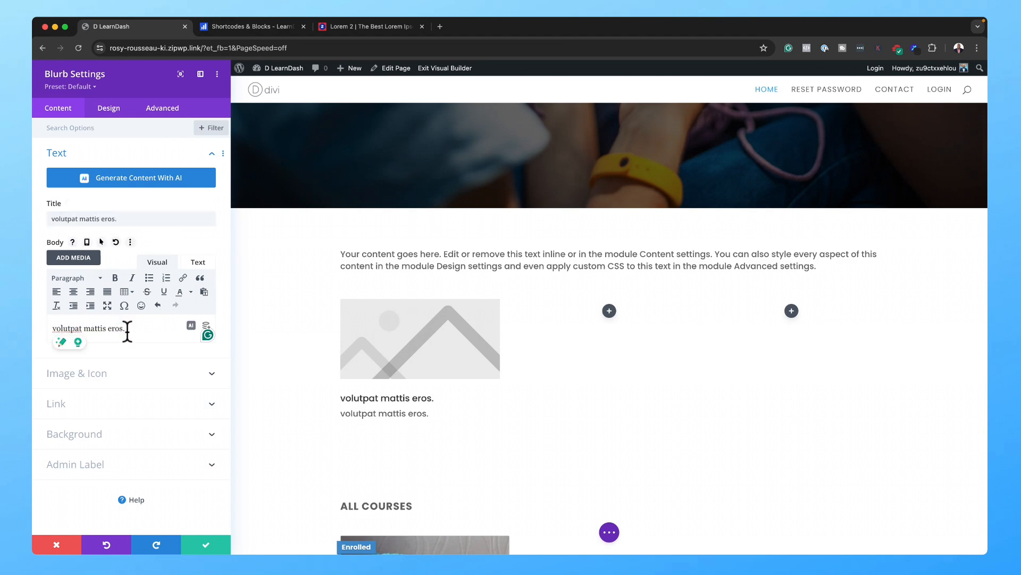
key("super+a")
key("super+v")
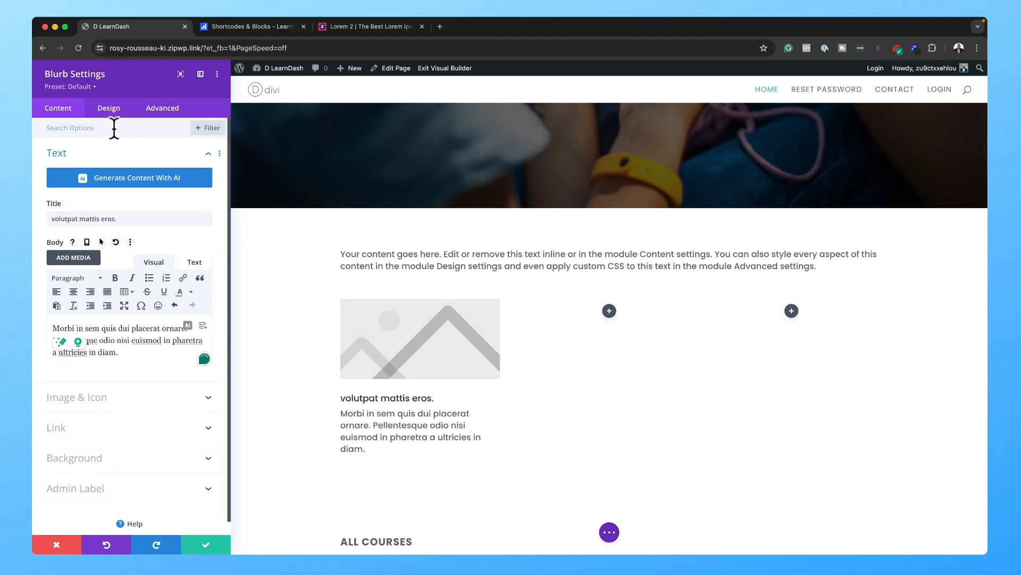
left_click(344, 397)
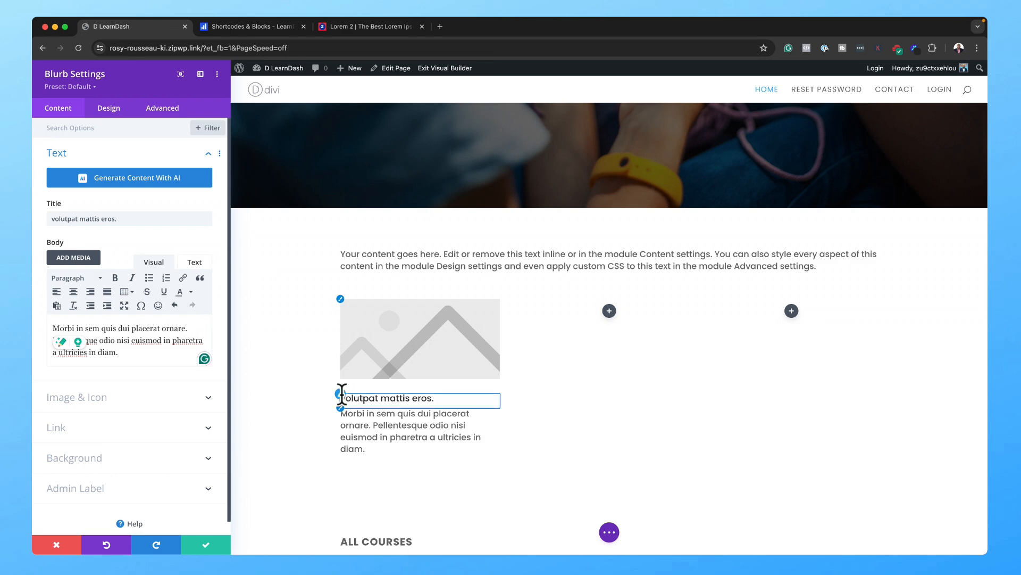
left_click(340, 394)
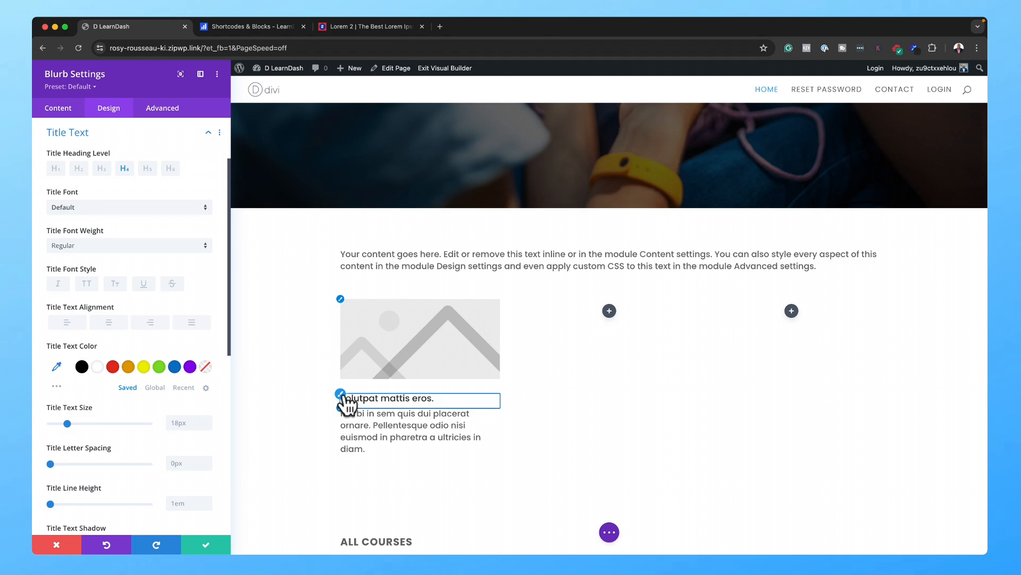
Step: Centre and uppercase the blurb title ('VOLUTPAT MATTIS EROS.') and centre its Morbi body text
left_click(109, 323)
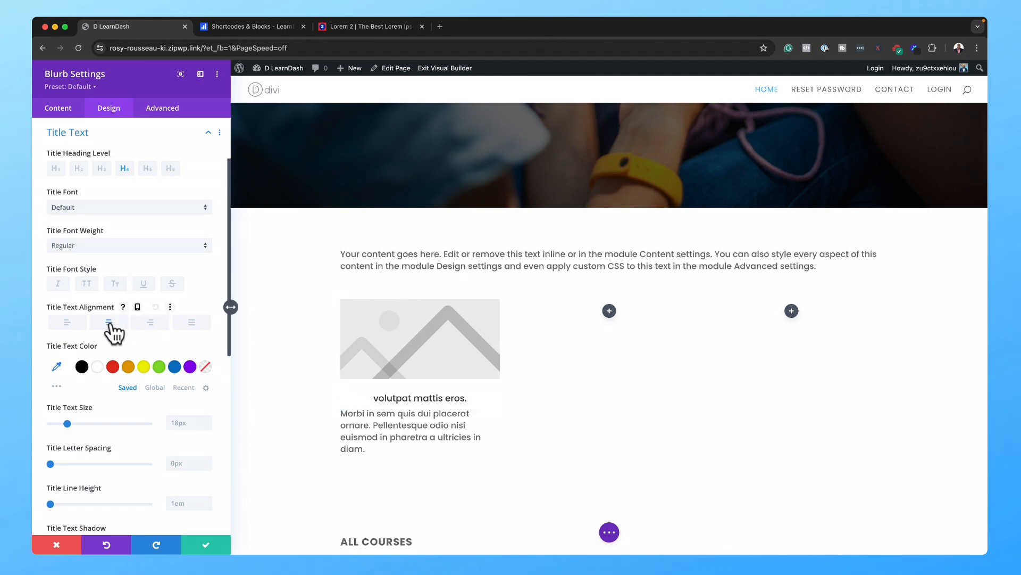
left_click(87, 288)
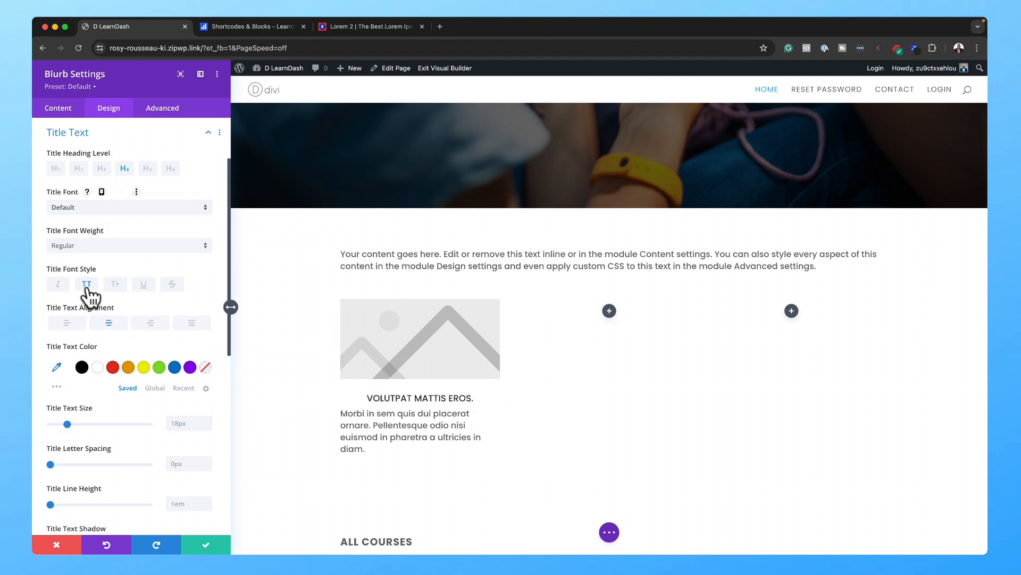
left_click(343, 414)
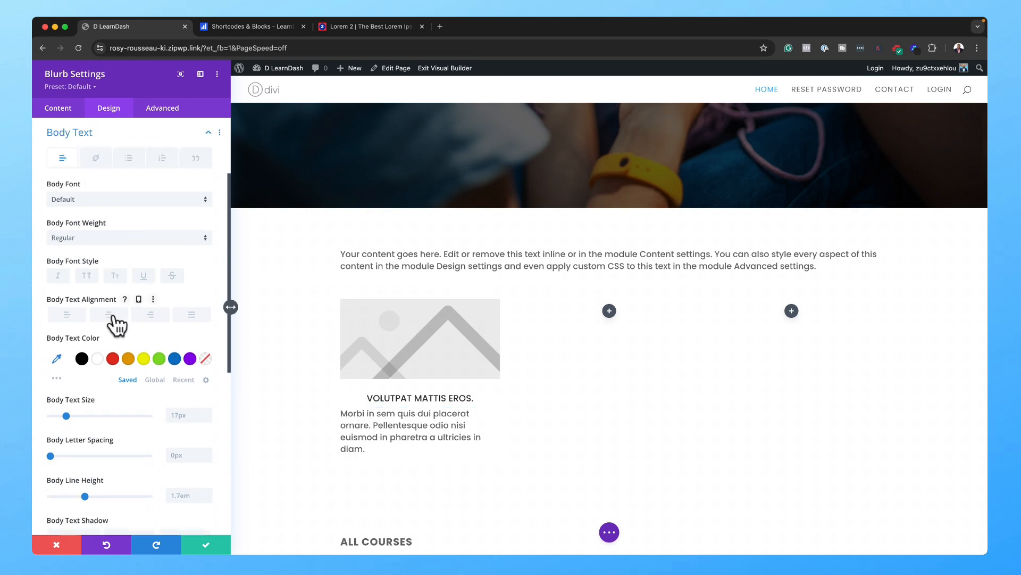
left_click(109, 315)
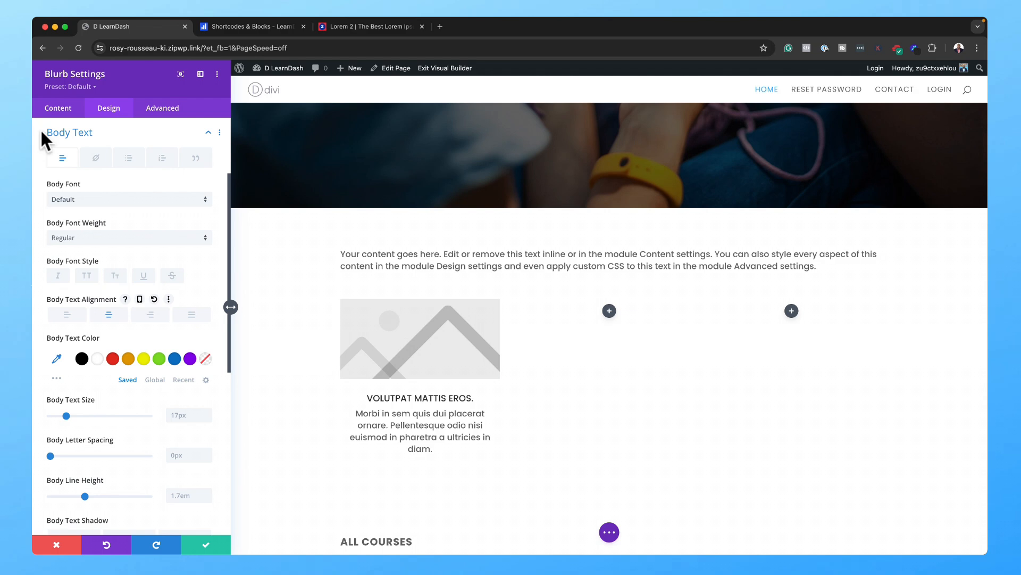
left_click(59, 109)
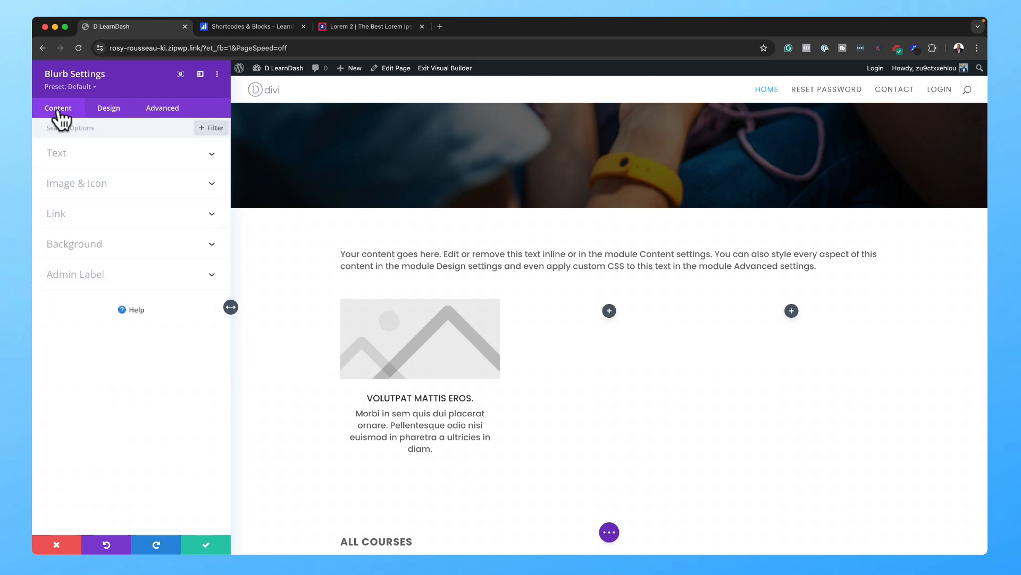
Step: Turn on Use Icon and pick the film-strip icon in place of the blurb image
left_click(73, 196)
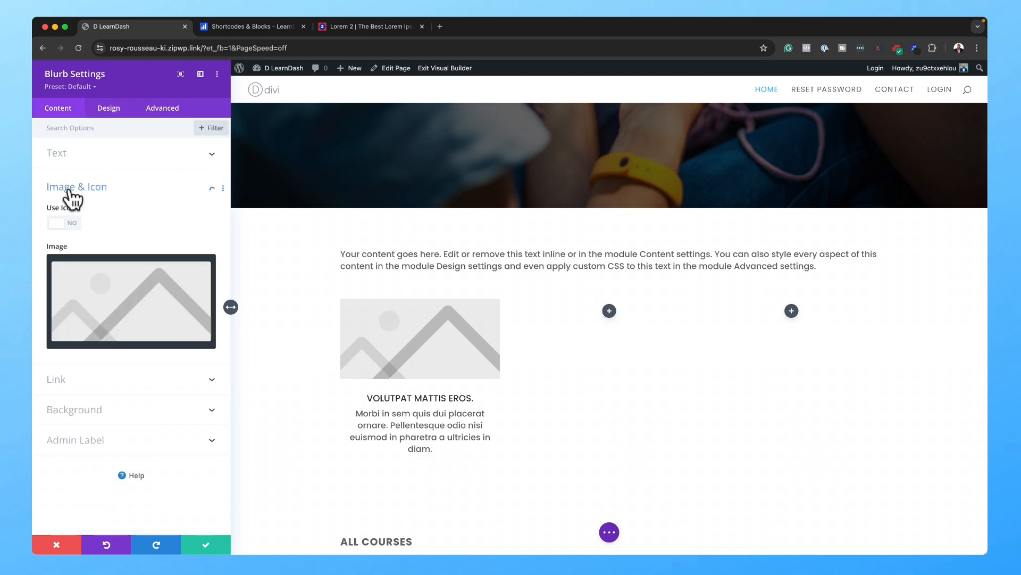
left_click(75, 224)
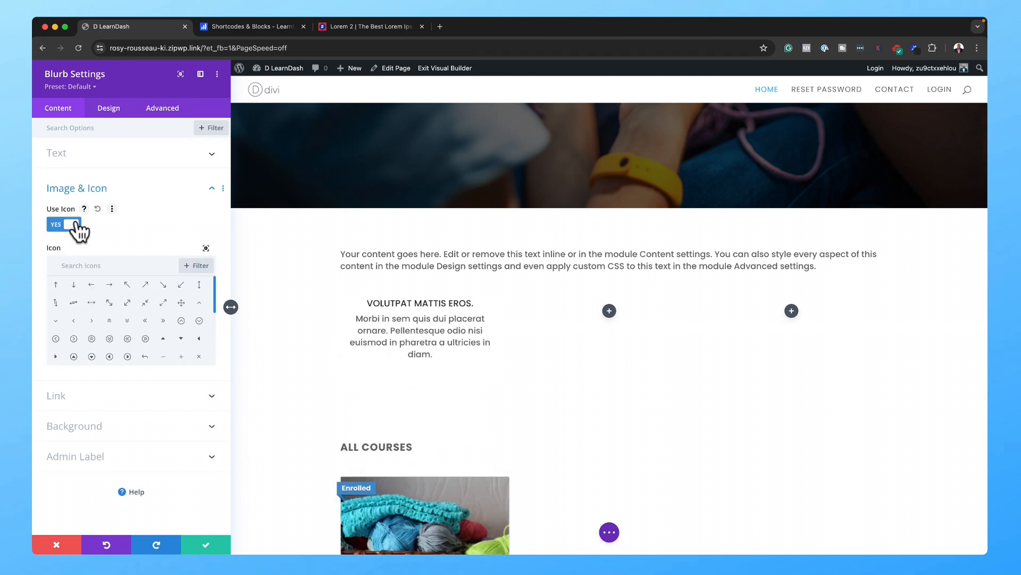
scroll(154, 318, "down", 5)
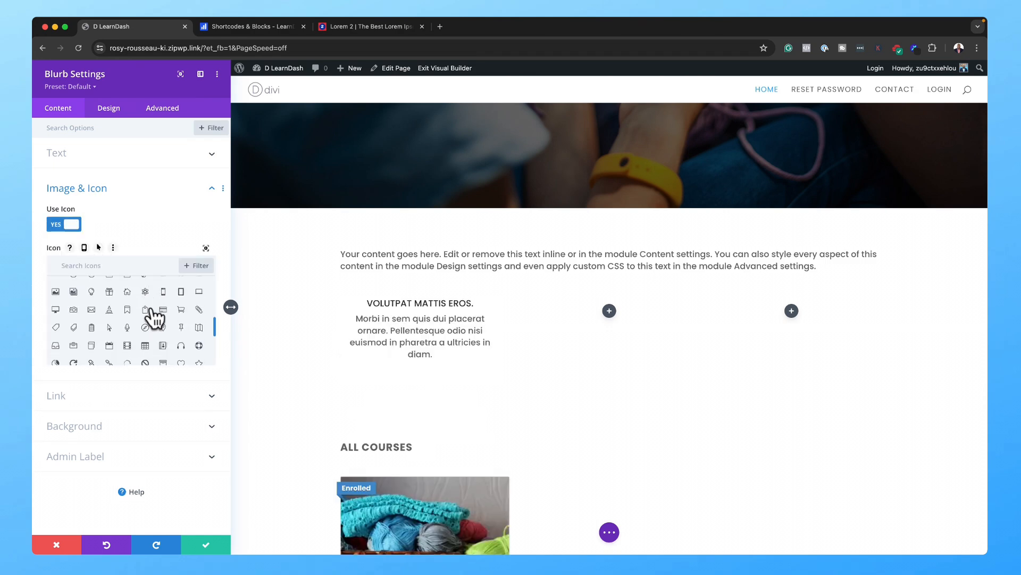
scroll(149, 324, "down", 3)
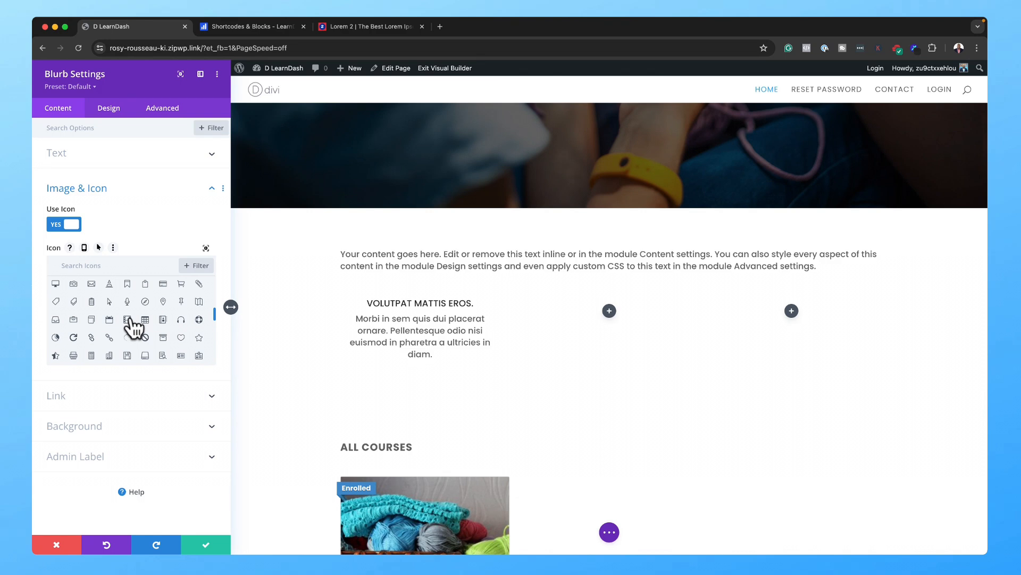
left_click(128, 320)
left_click(111, 112)
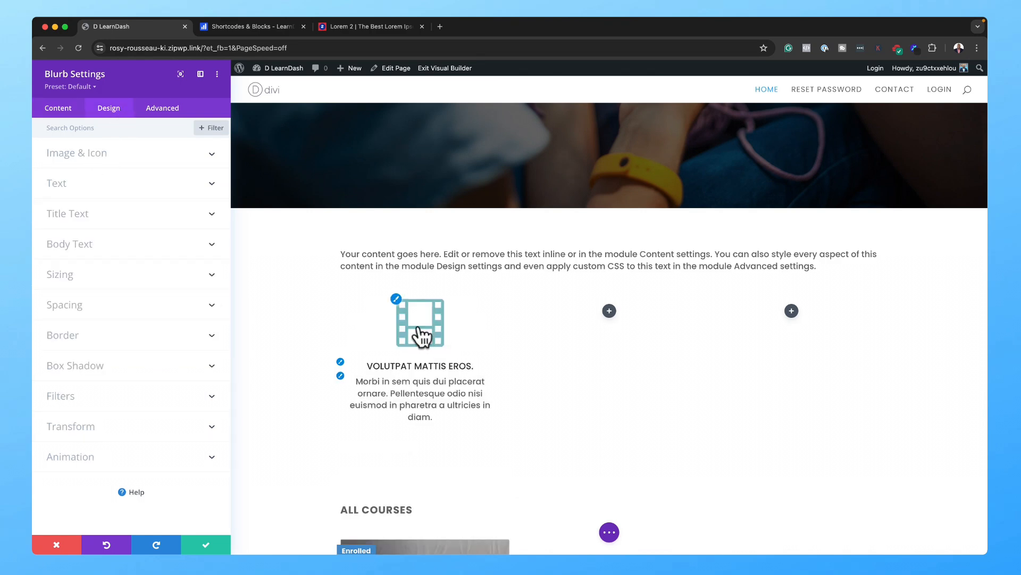
Step: Set the film icon's colour to dark grey #6d6d6d and its width to 3em
left_click(398, 303)
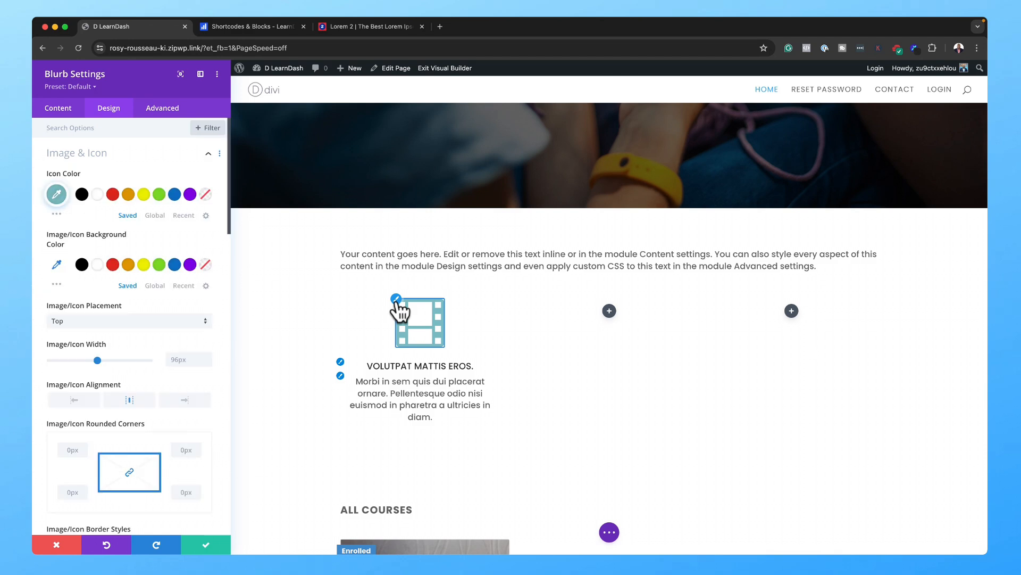
left_click(87, 196)
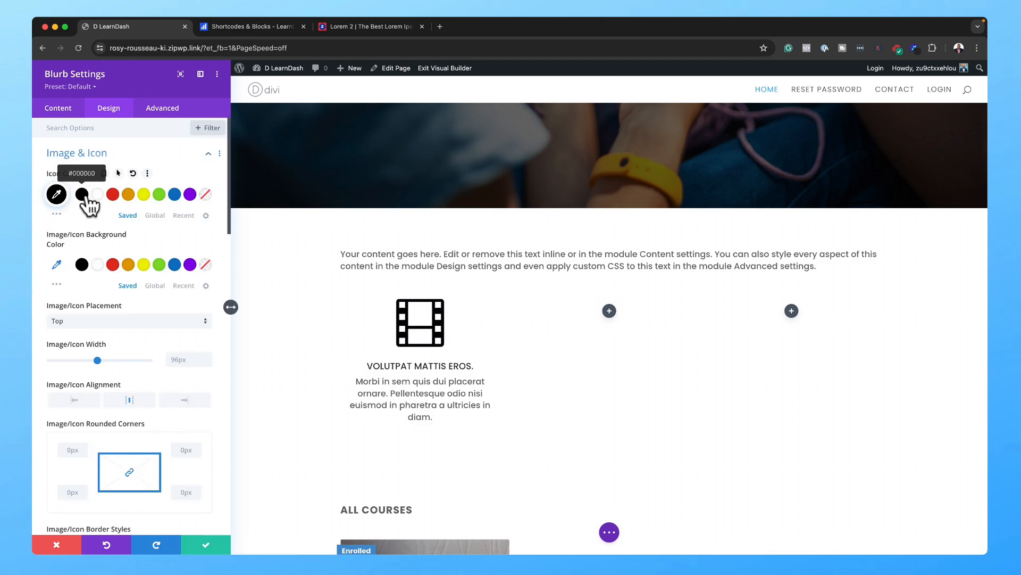
left_click(57, 194)
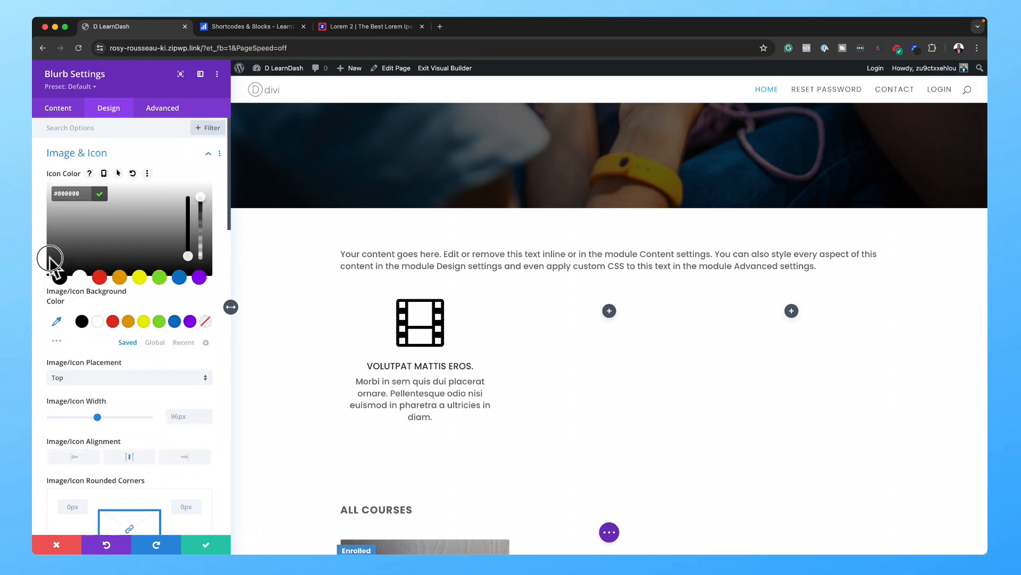
left_click_drag(47, 273, 50, 237)
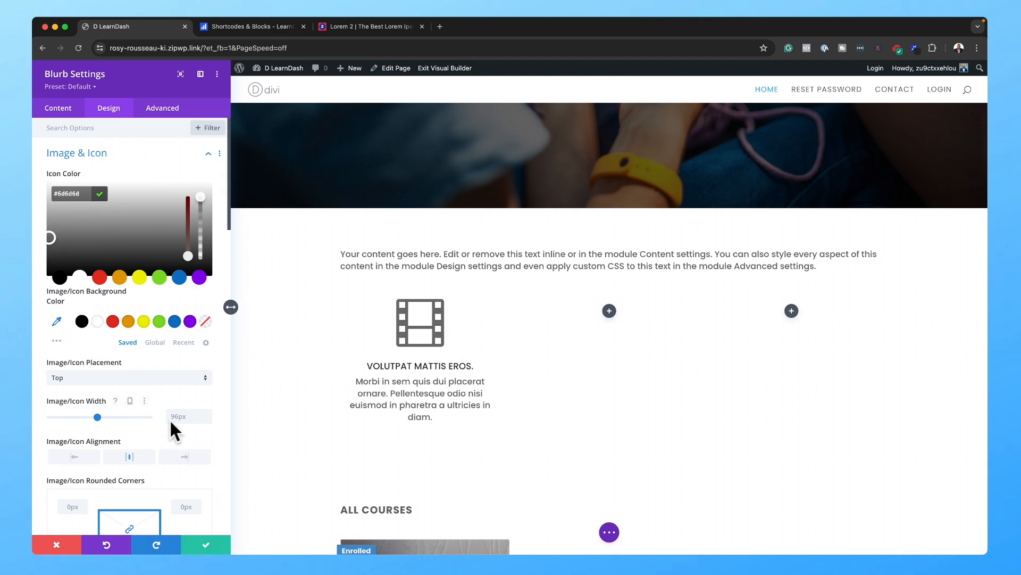
left_click(186, 417)
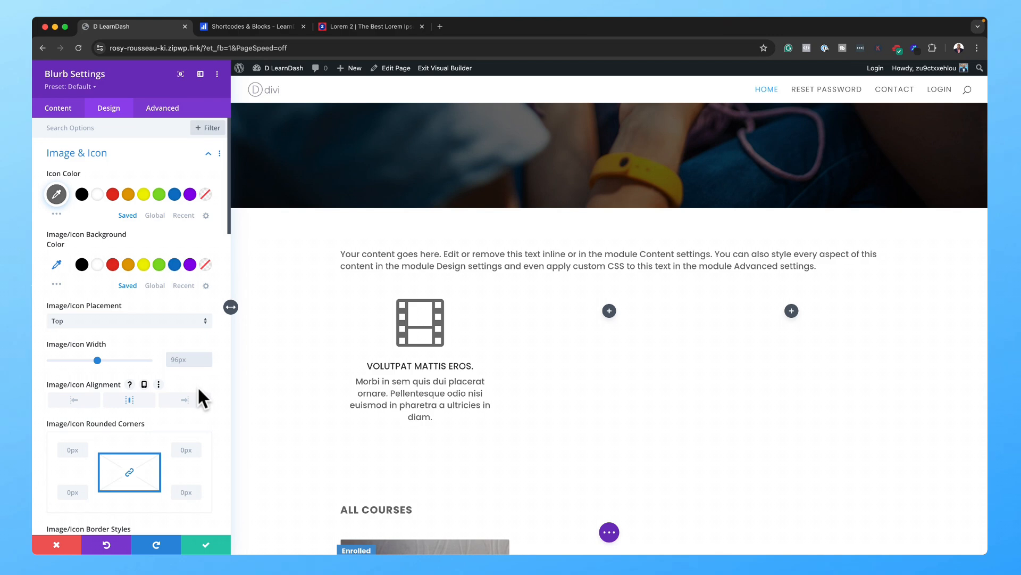
type("2em")
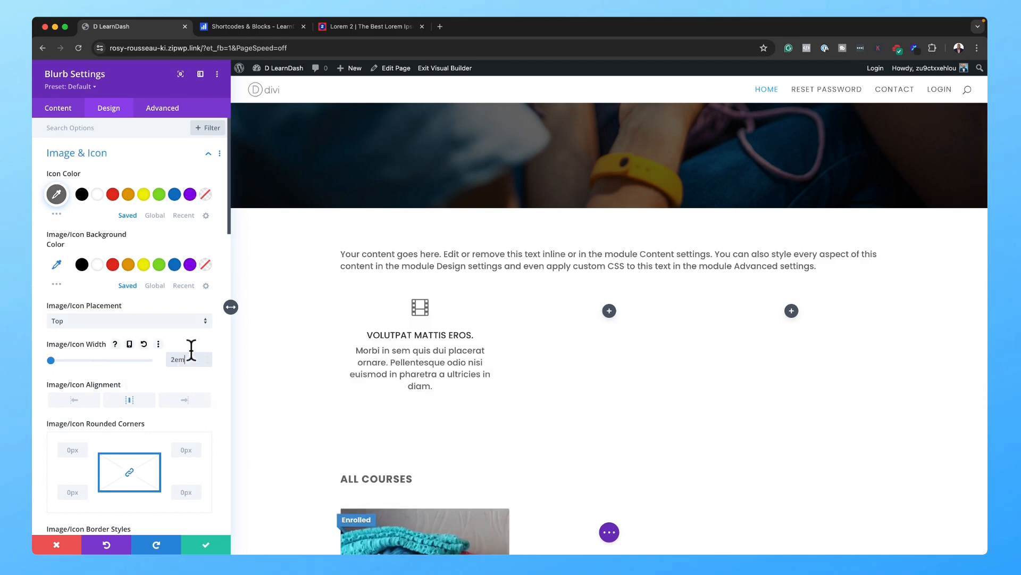
key("Up")
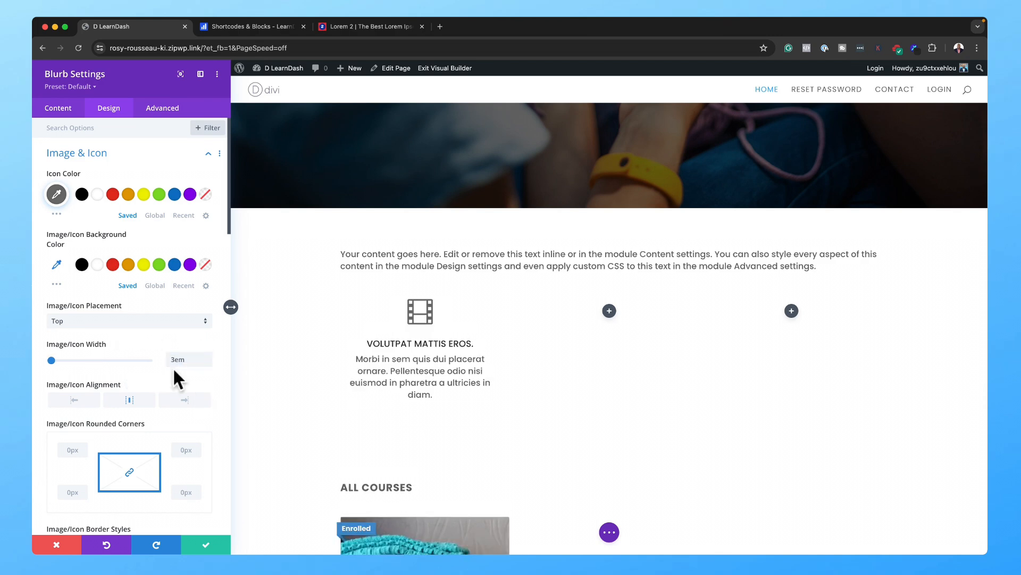
Step: Set the blurb's Content Width to 100% and save the blurb settings
left_click(213, 154)
scroll(119, 283, "down", 5)
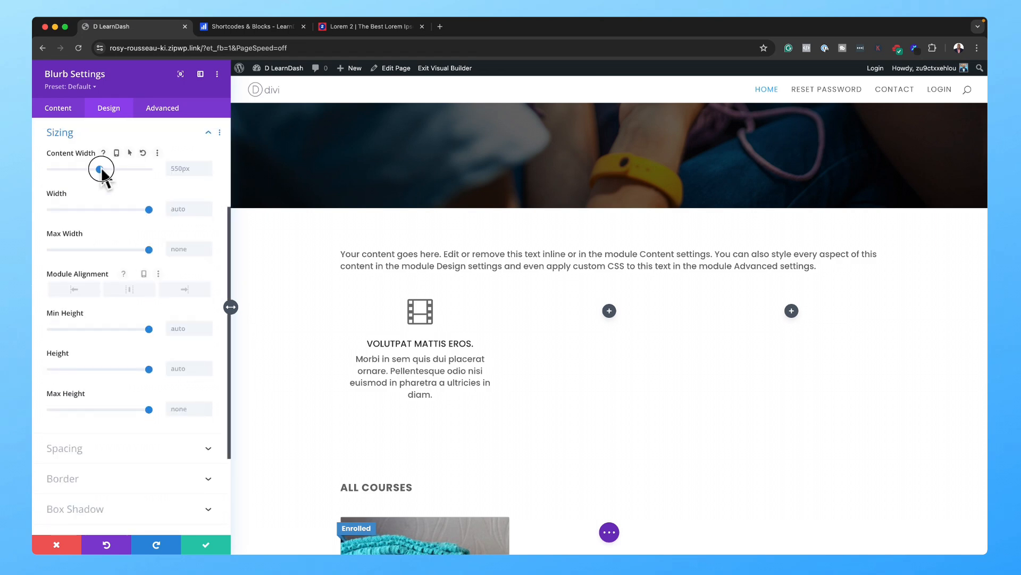
left_click_drag(100, 170, 192, 172)
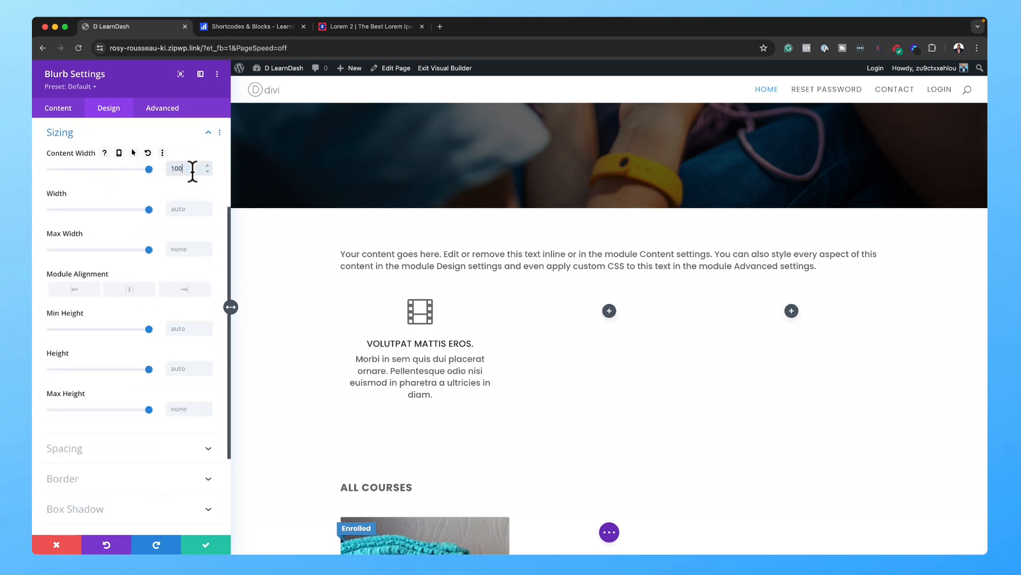
type("%")
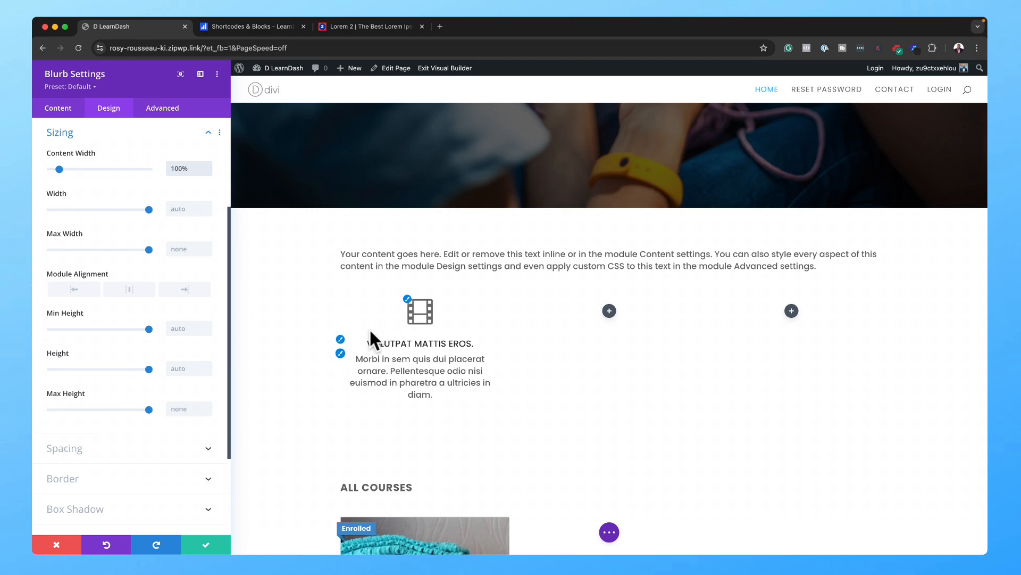
left_click(209, 544)
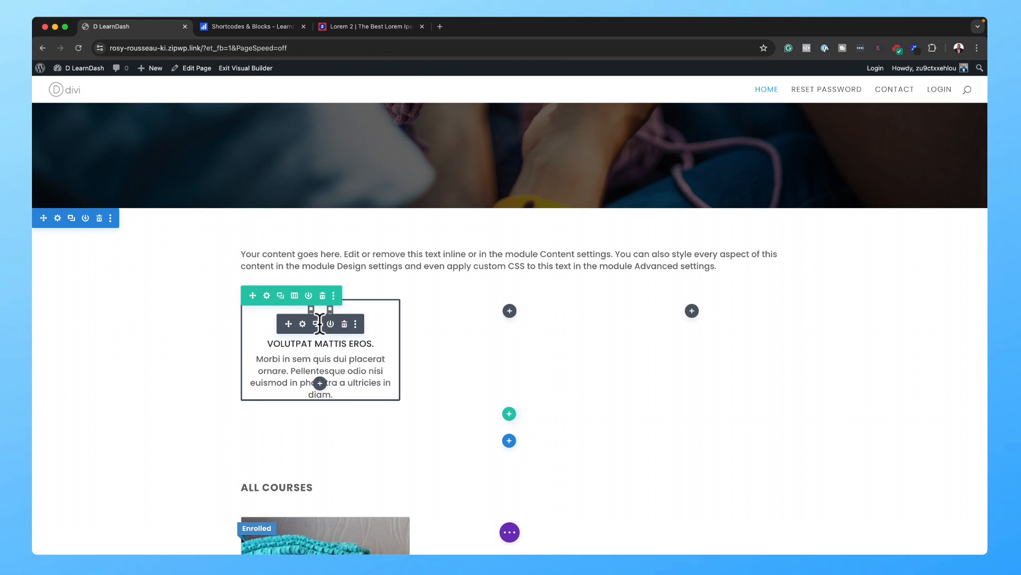
Step: Duplicate the film-icon blurb and drag the copies into the middle and third columns
left_click(316, 325)
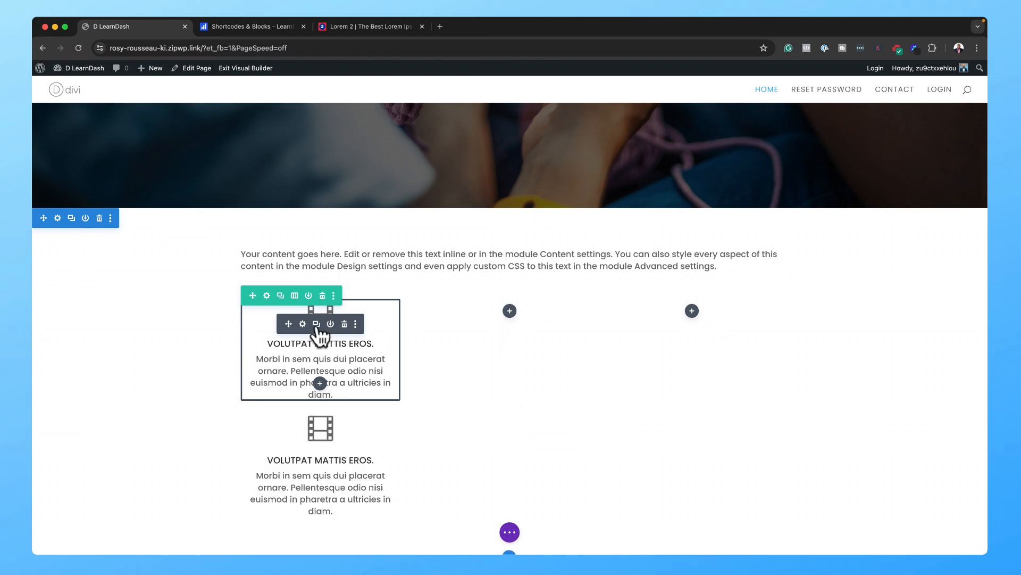
left_click_drag(515, 314, 695, 313)
left_click_drag(293, 440, 495, 309)
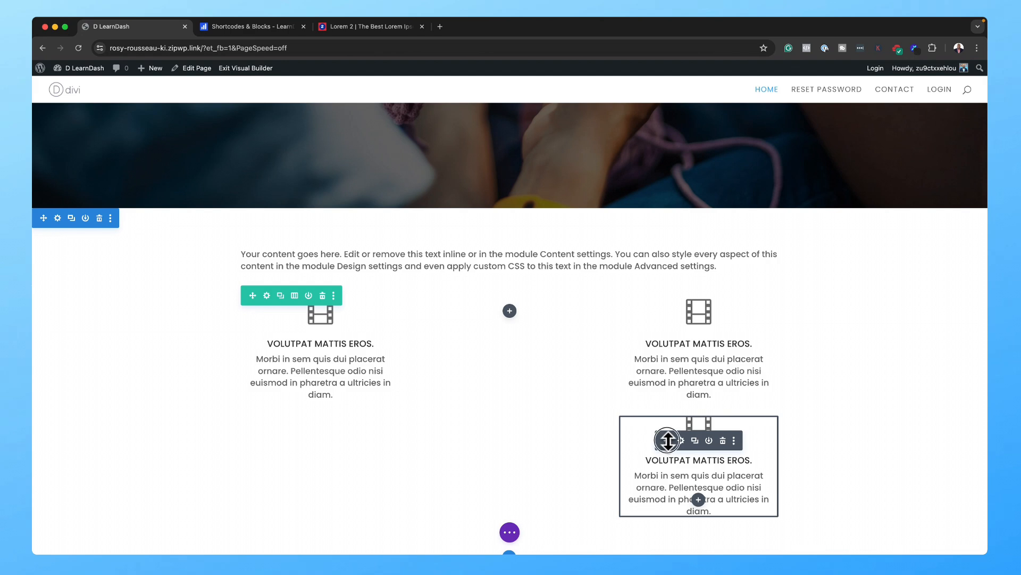
left_click_drag(667, 440, 510, 314)
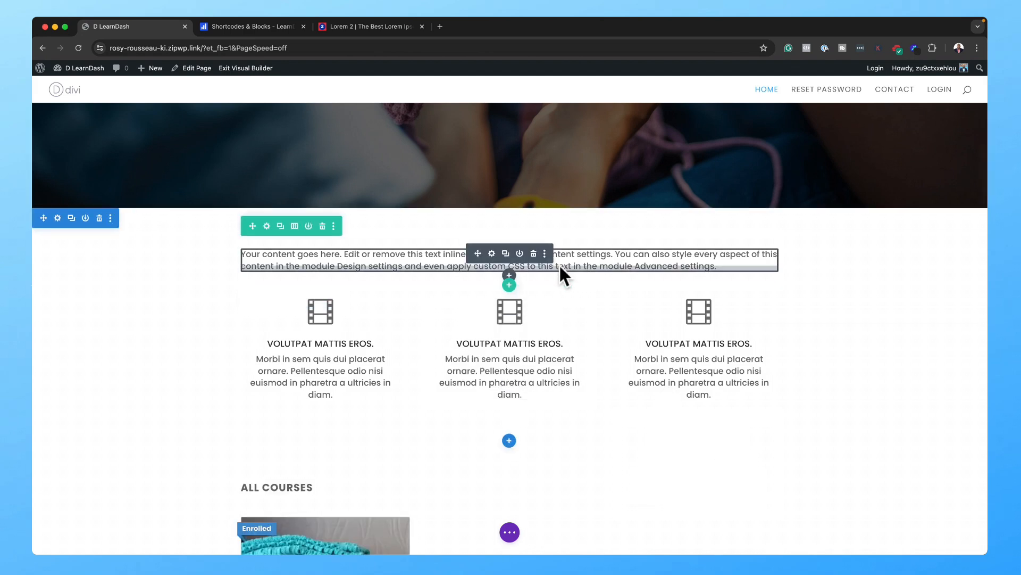
Step: Replace the intro text with 'Morbi in sem quis dui' as a centred Heading 2
left_click(494, 254)
triple_click(136, 321)
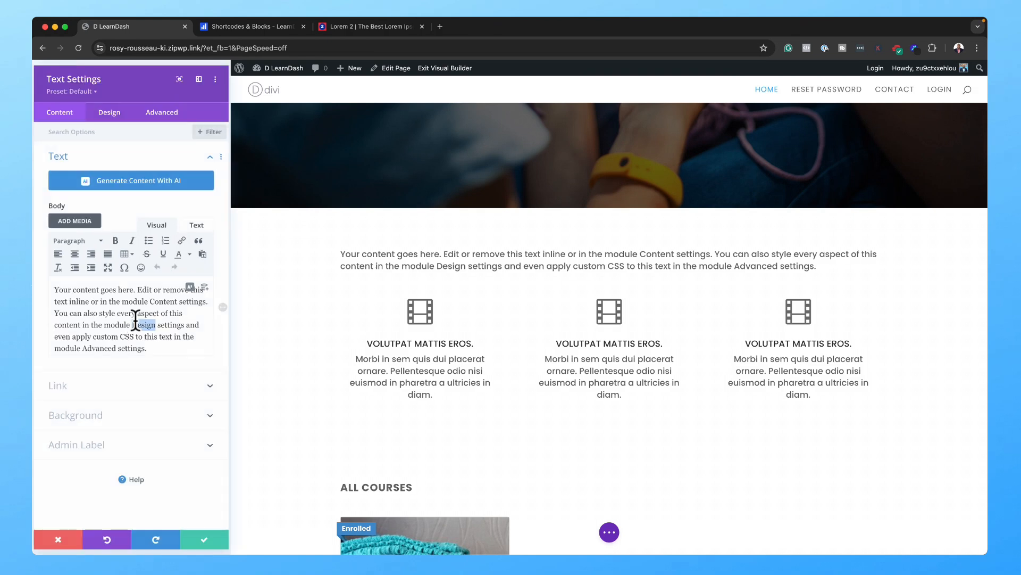
type("Morbi in sem quis dui placerat ornare. Pellentesque odio nisi euismod in pharetra a ultricies in diam.")
left_click_drag(132, 290, 153, 313)
key("super+x")
left_click(74, 240)
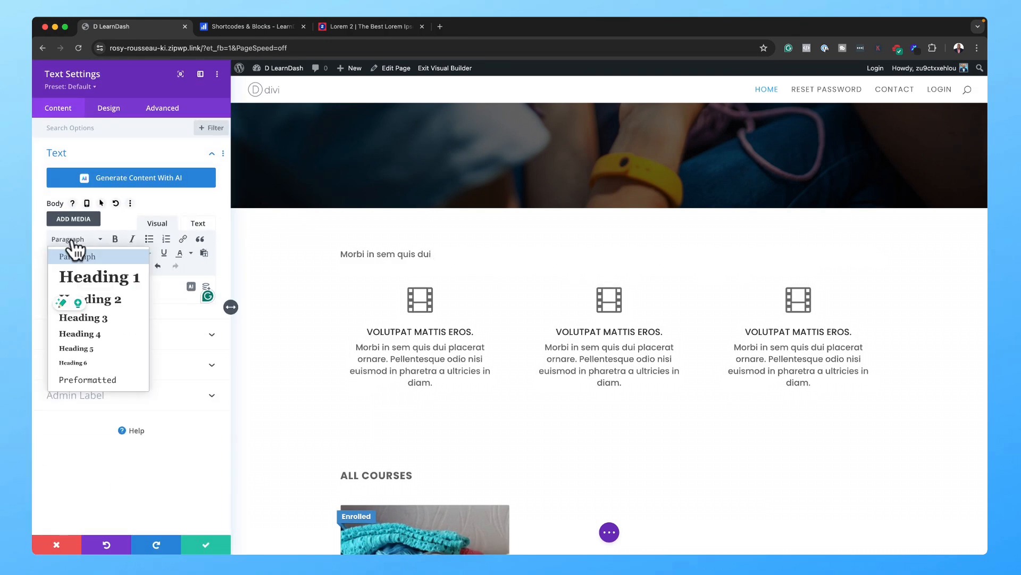
left_click(98, 302)
left_click(77, 260)
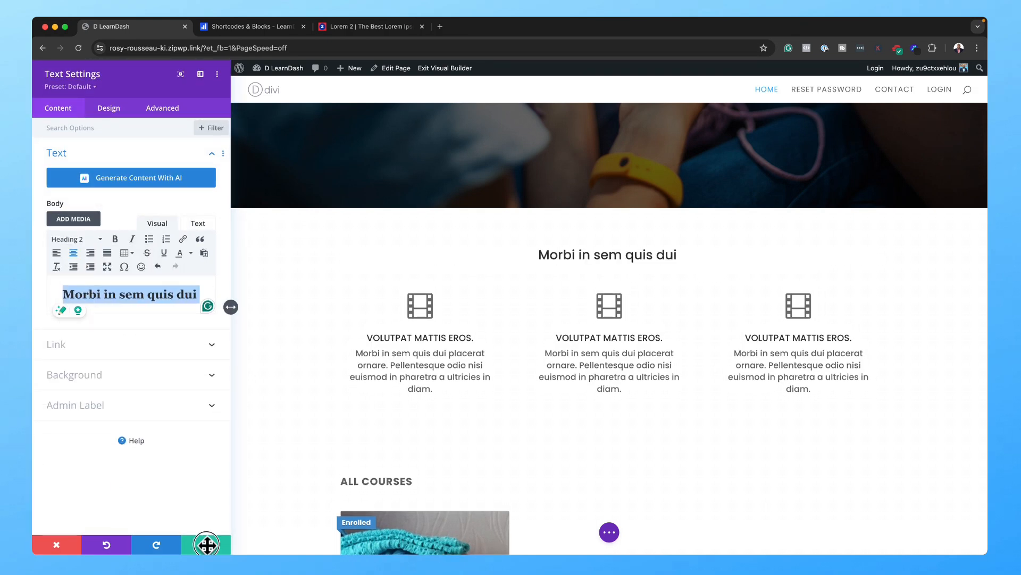
left_click(206, 543)
Step: Copy the module styles of the large lower heading for reuse on the Morbi heading
scroll(666, 467, "down", 2)
scroll(668, 466, "down", 10)
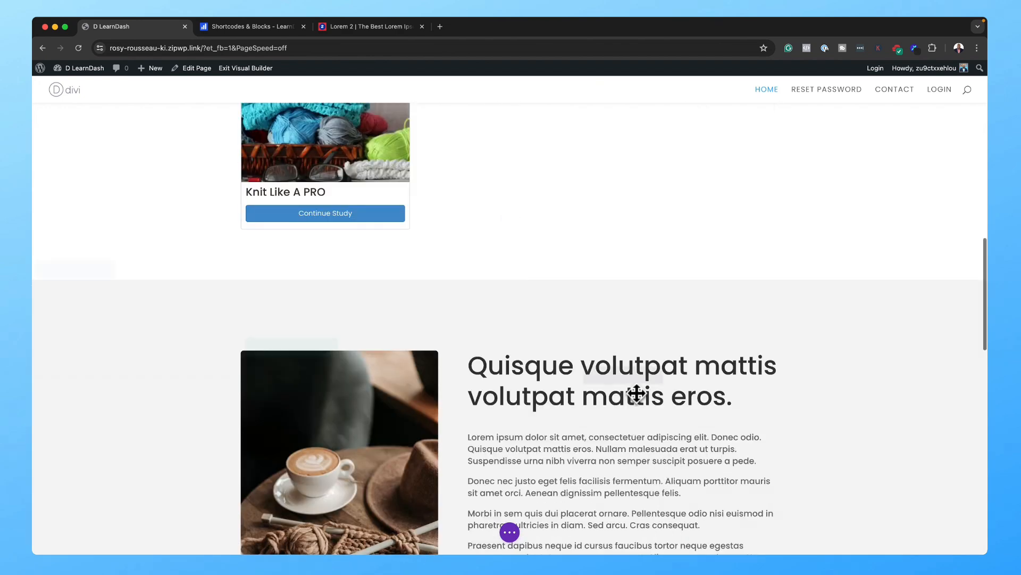
right_click(634, 392)
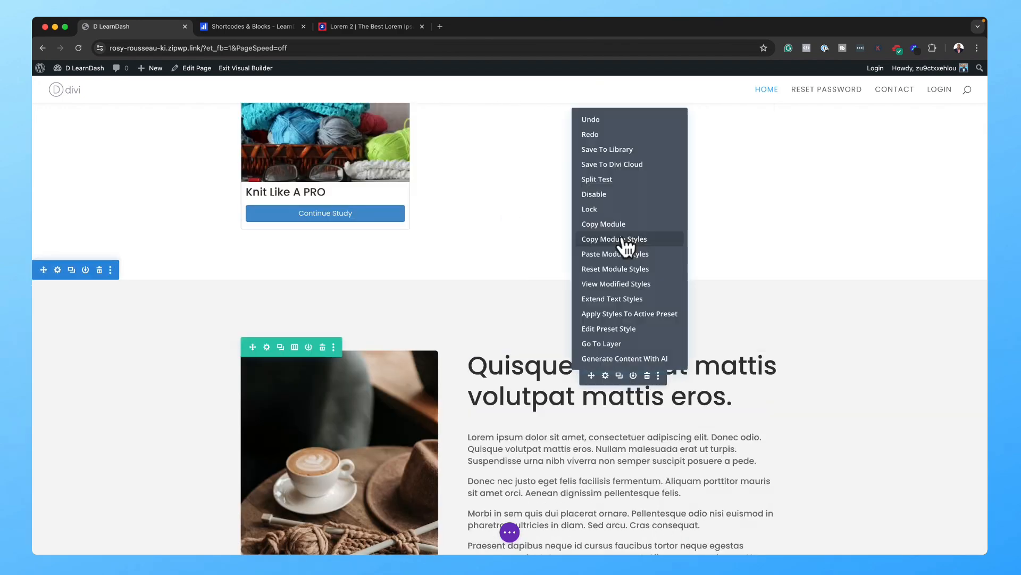
left_click(622, 239)
scroll(623, 261, "up", 14)
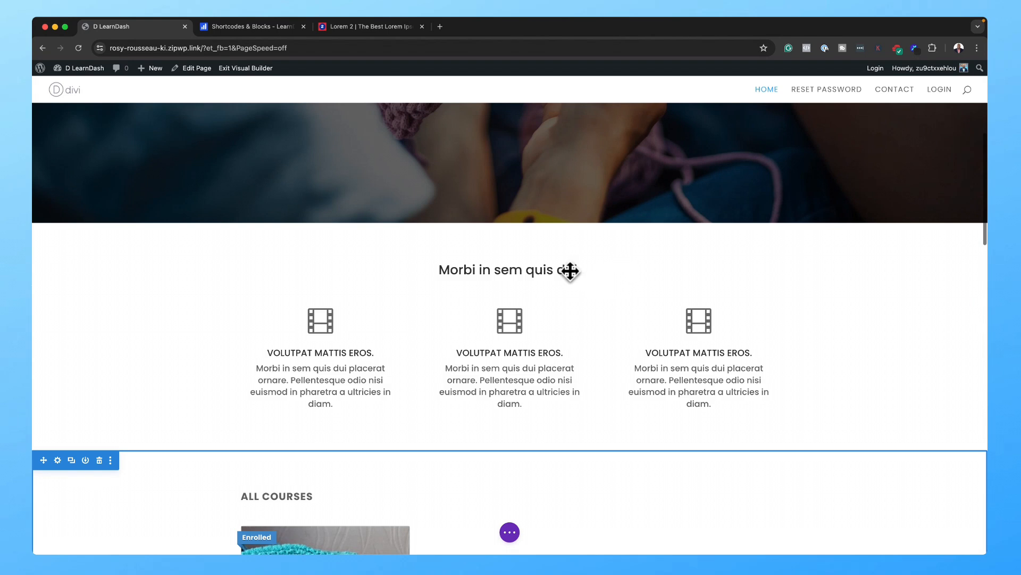
right_click(531, 275)
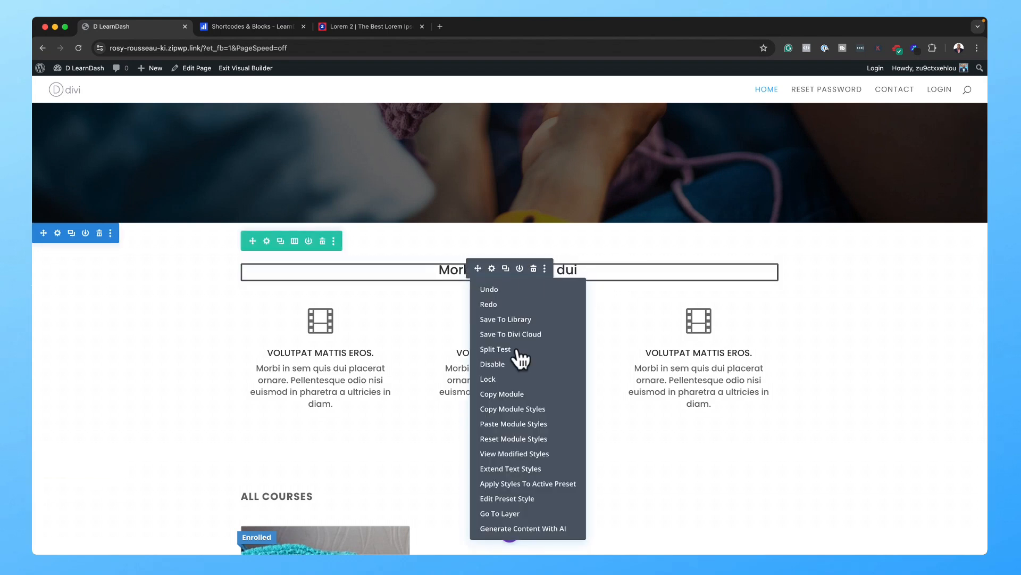
Step: Paste the copied styles onto the Morbi heading and give its section 6% top and bottom padding
left_click(513, 419)
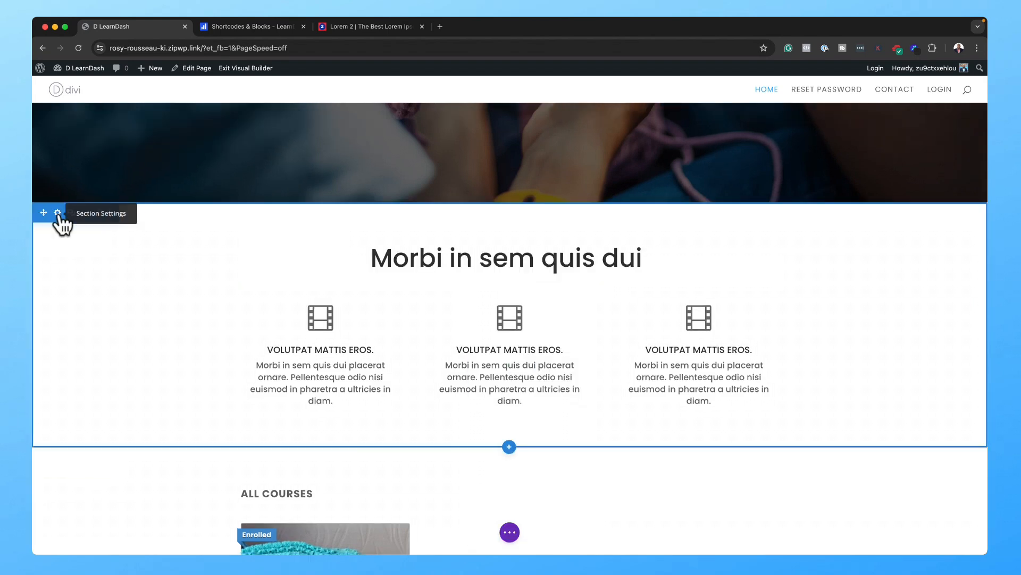
left_click(58, 213)
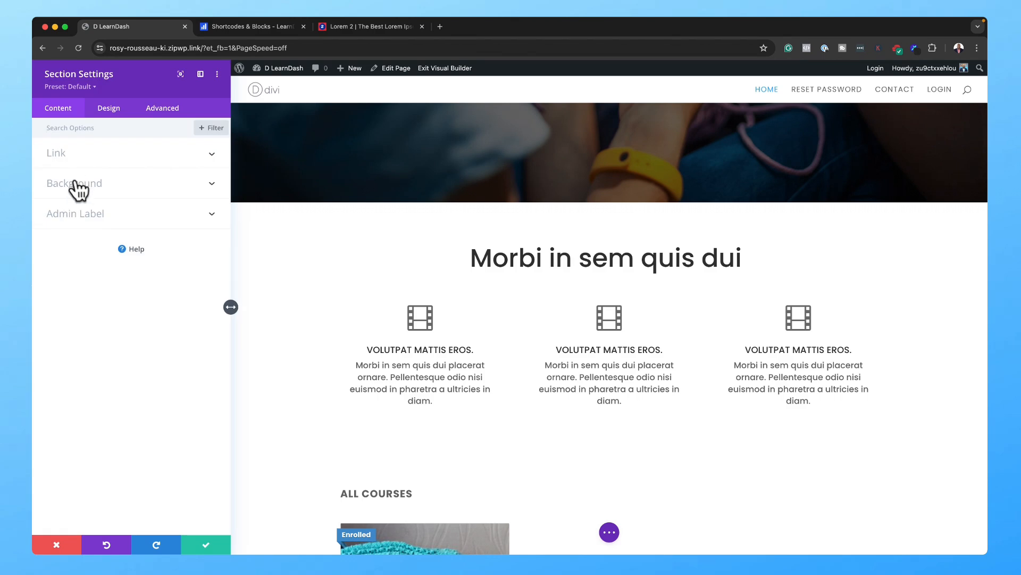
left_click(109, 112)
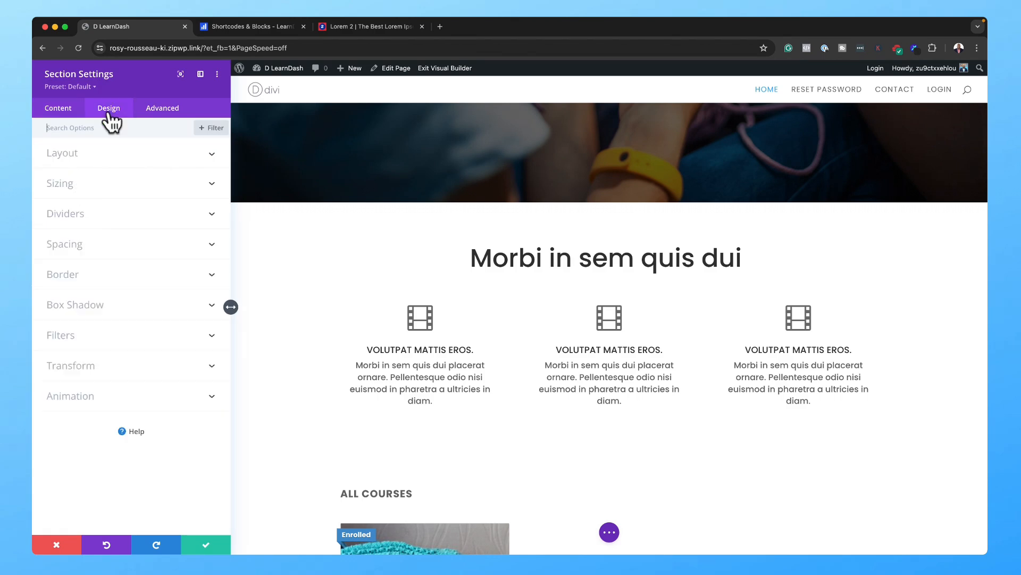
left_click(84, 253)
left_click(60, 306)
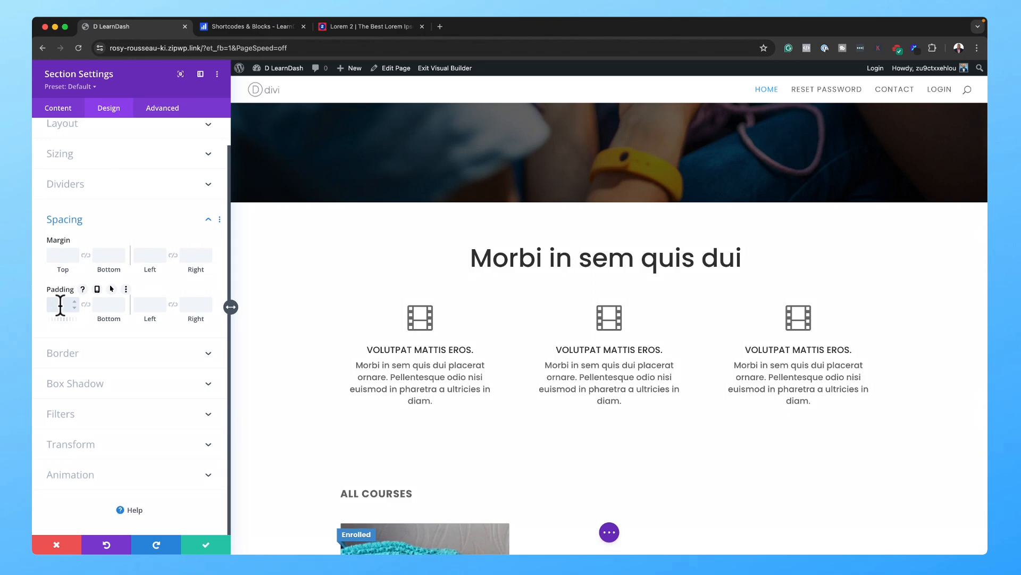
type("6%")
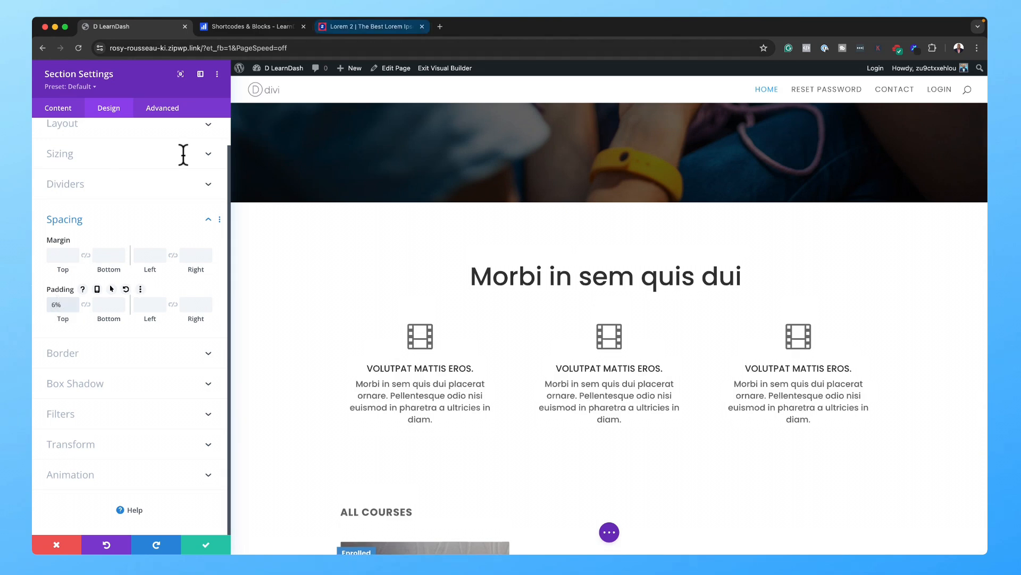
left_click(86, 305)
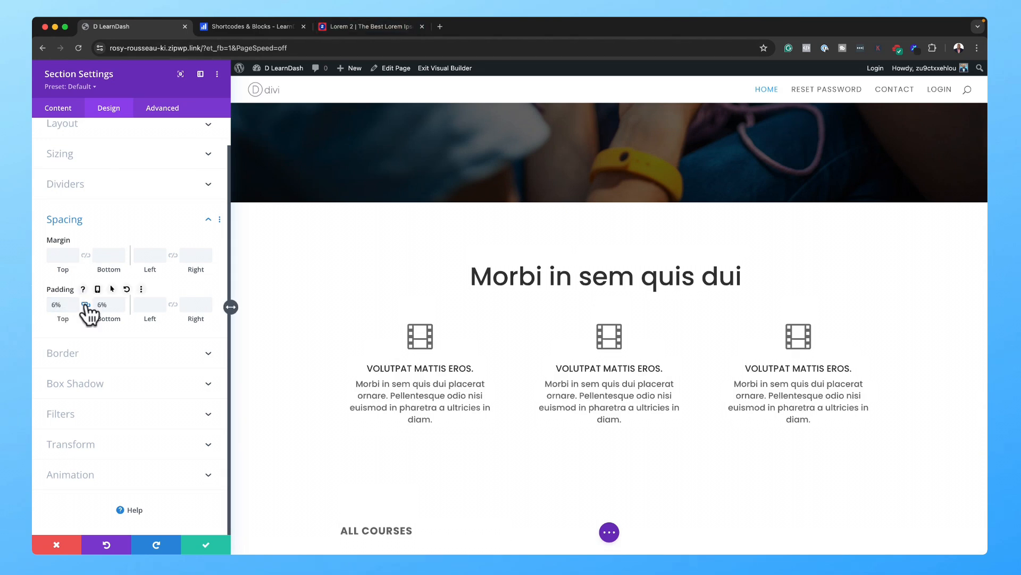
Step: Save the section padding and move the Quisque coffee-image section above All Courses
left_click(207, 545)
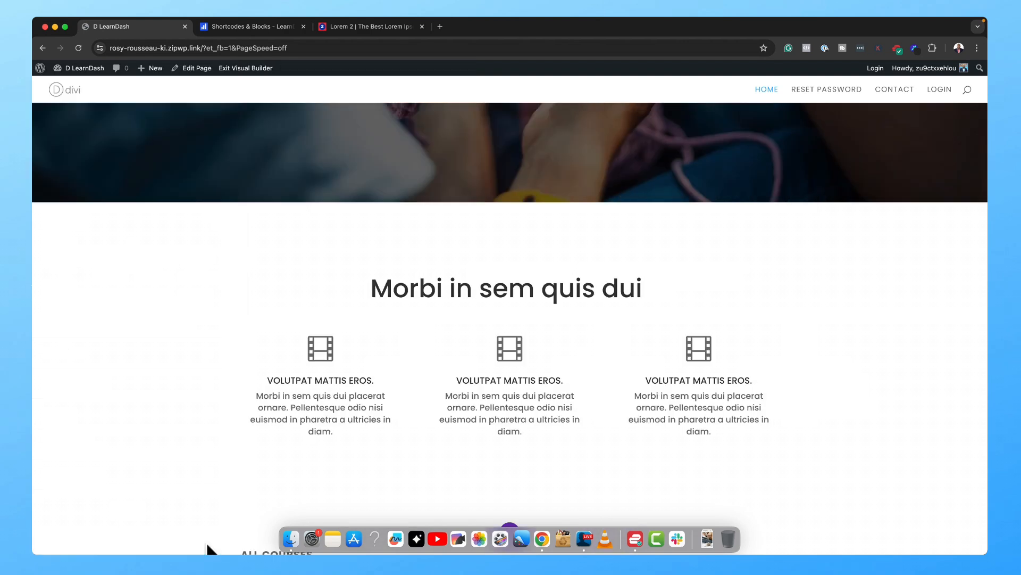
scroll(313, 250, "down", 2)
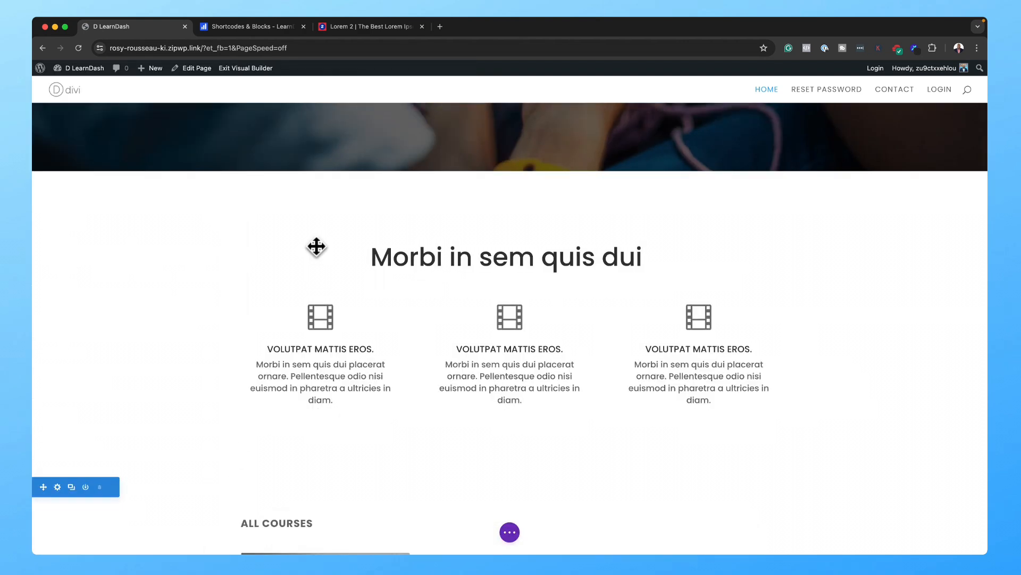
scroll(316, 238, "down", 2)
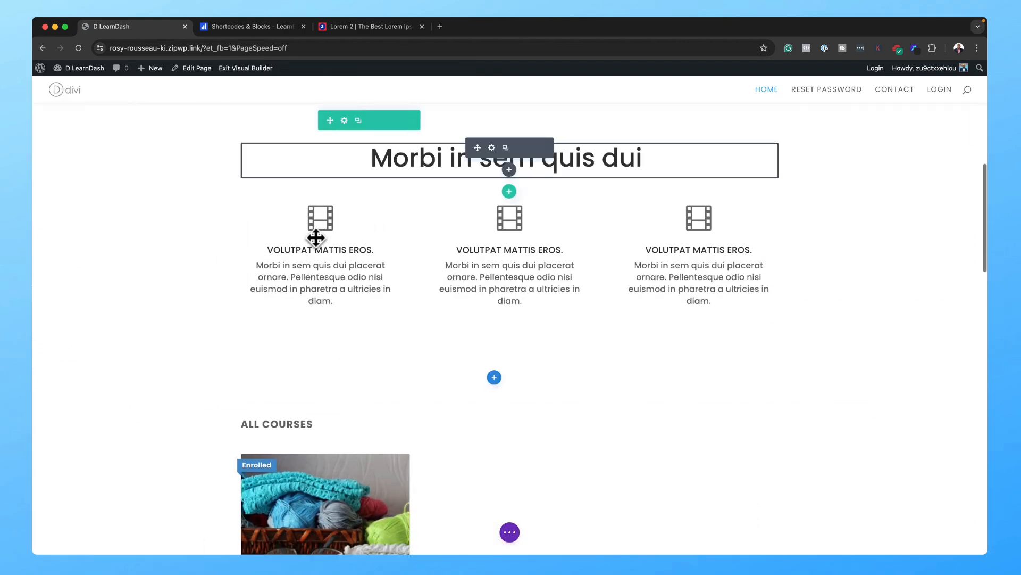
scroll(160, 436, "down", 4)
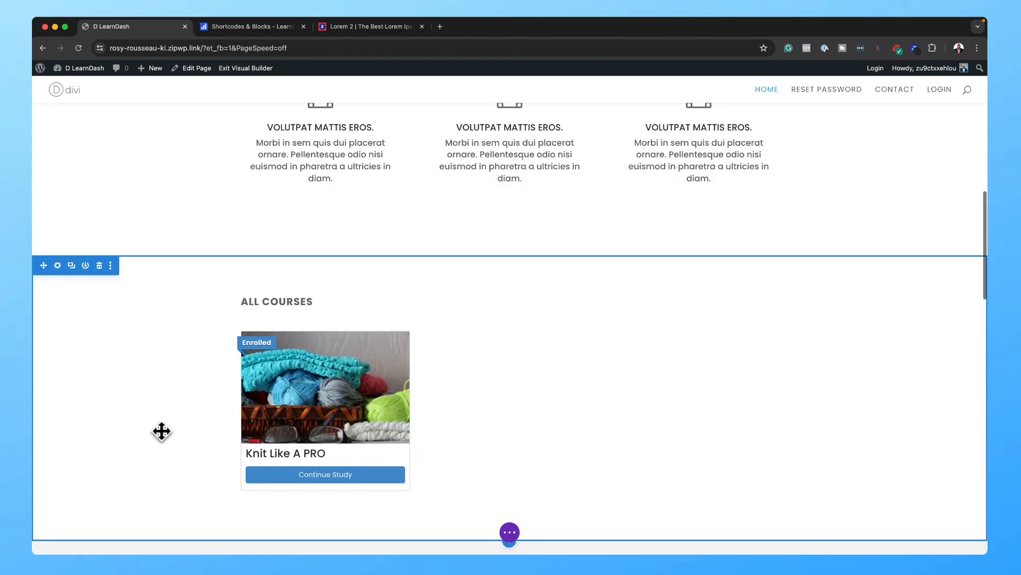
scroll(162, 429, "down", 3)
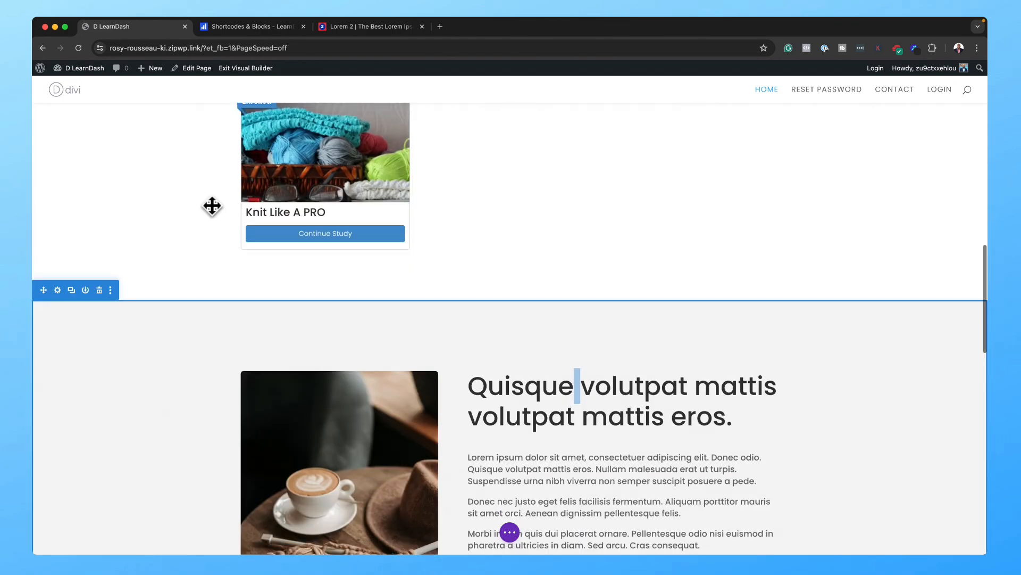
left_click_drag(43, 323, 61, 109)
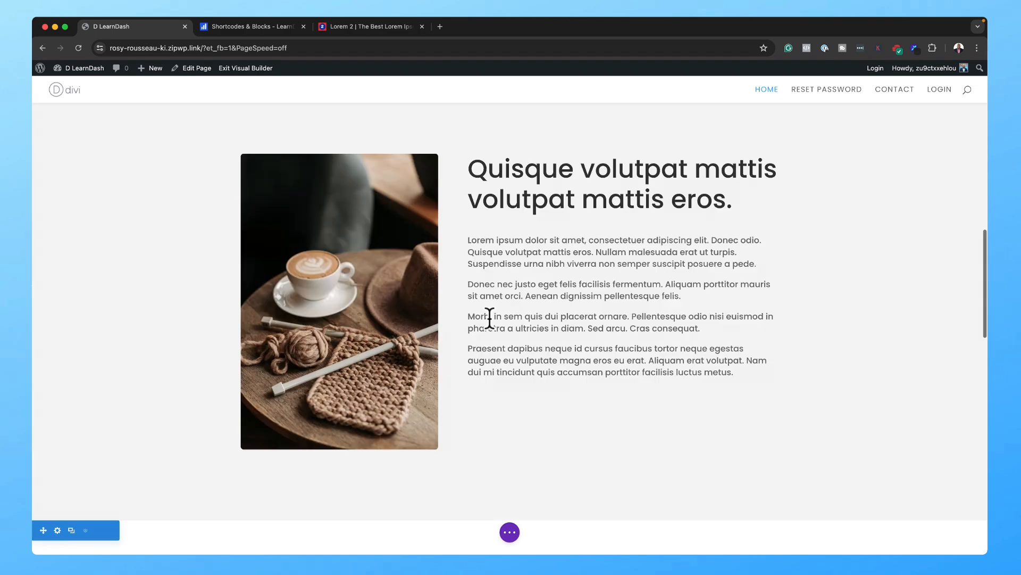
Step: Delete the All Courses section from the home page
scroll(606, 337, "up", 2)
scroll(618, 333, "down", 1)
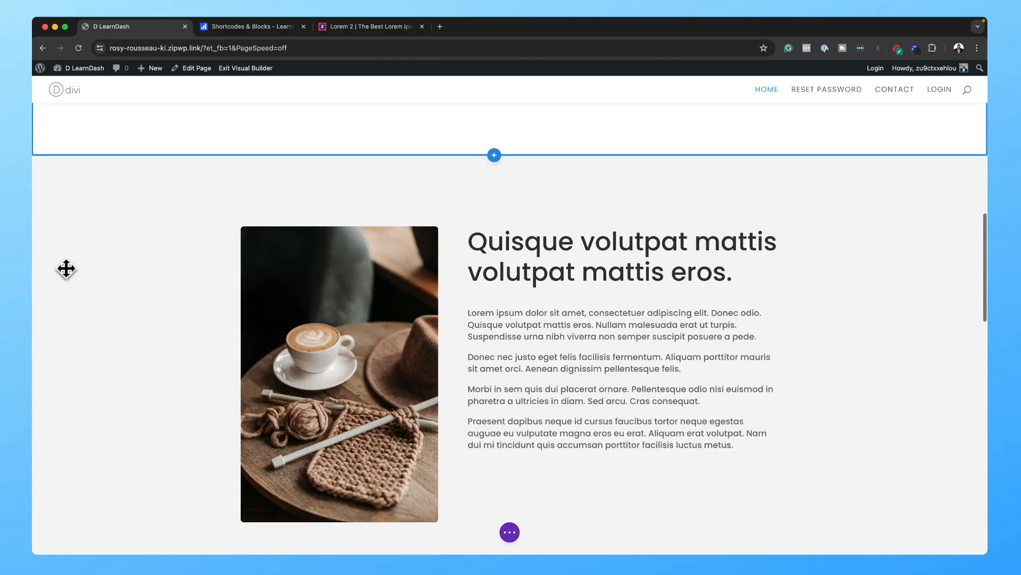
scroll(159, 292, "down", 2)
scroll(160, 292, "down", 4)
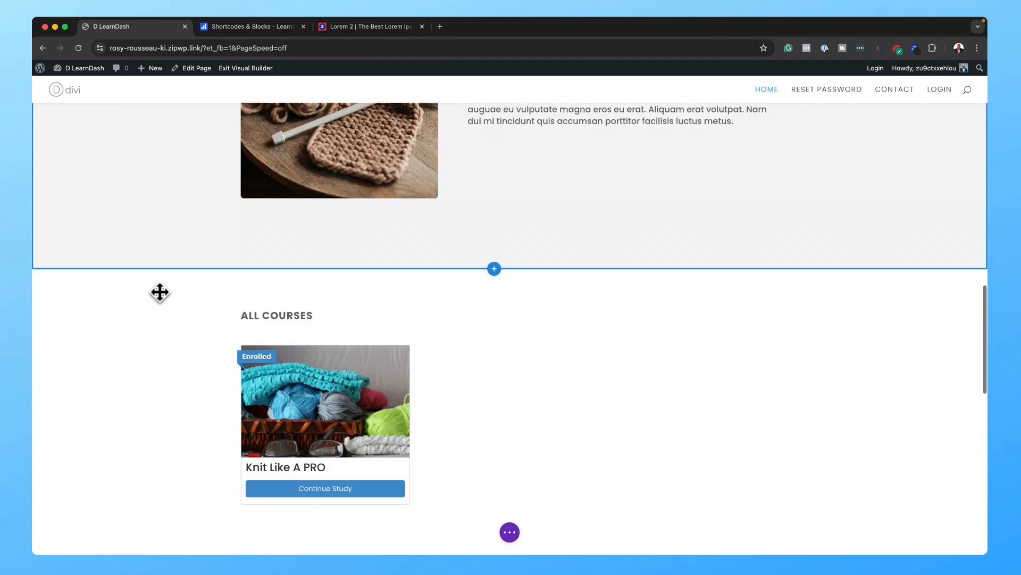
scroll(159, 292, "down", 2)
scroll(983, 346, "down", 5)
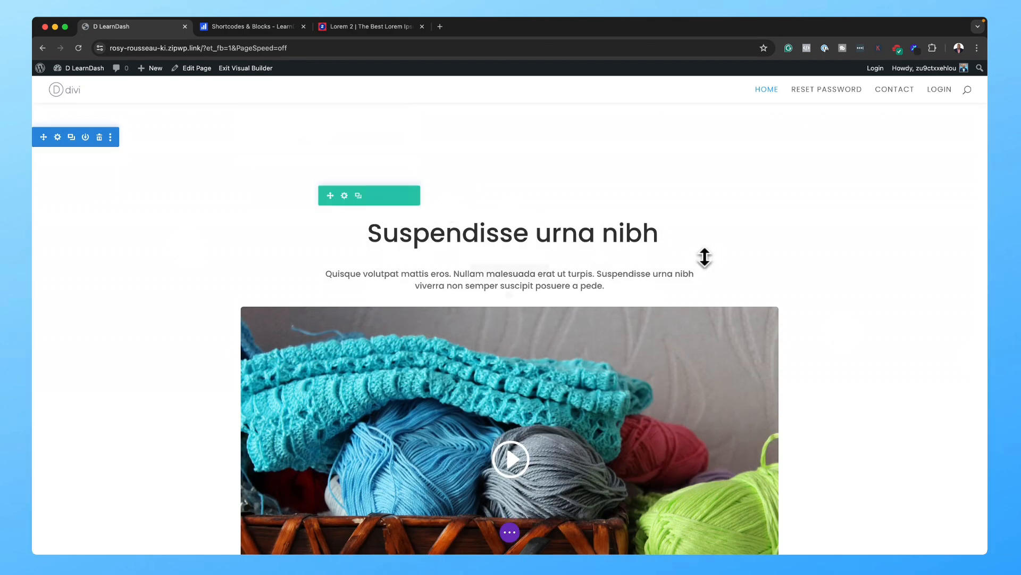
scroll(704, 257, "up", 6)
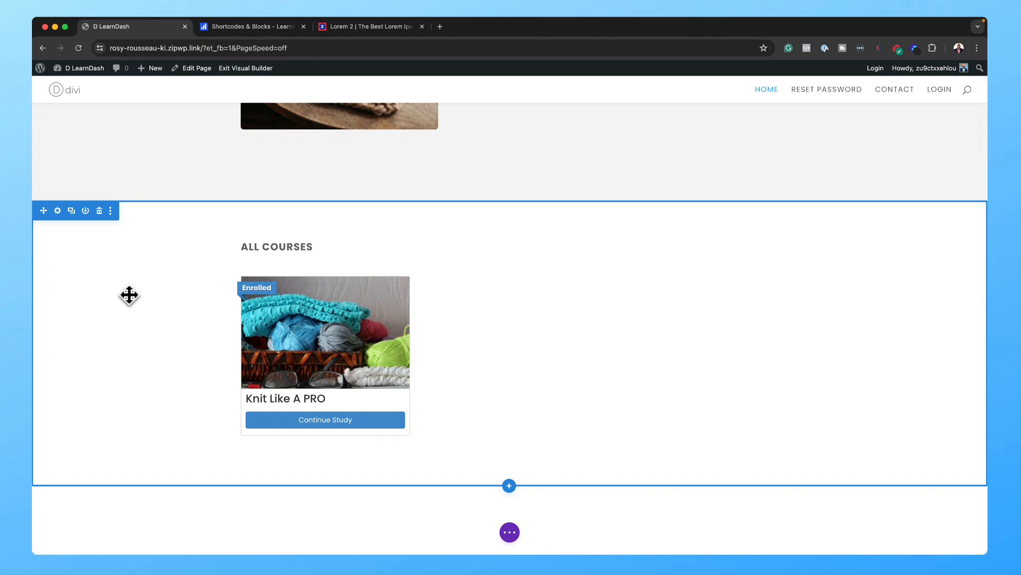
left_click(99, 211)
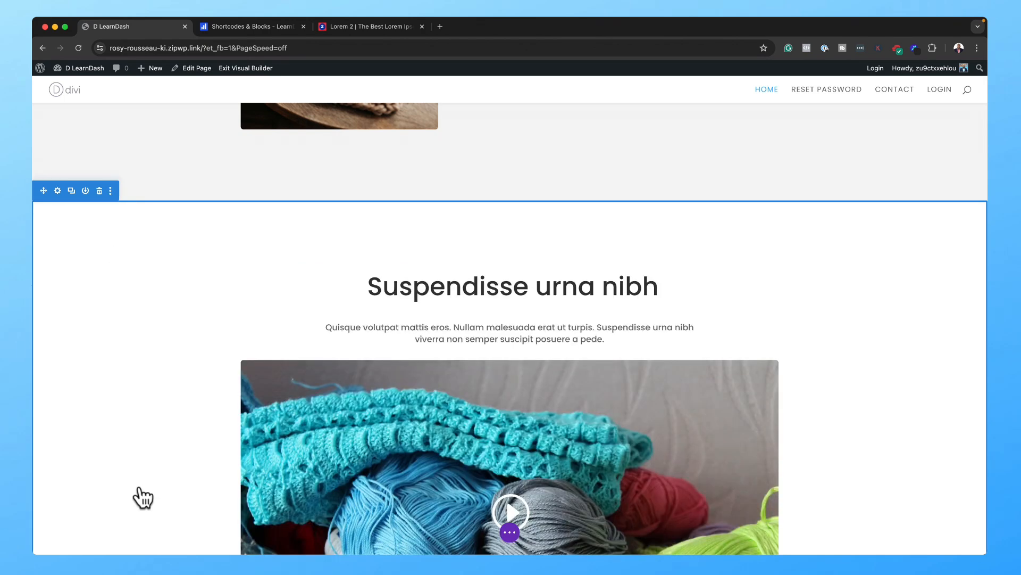
Step: Drag the Morbi in sem quis dui heading's bottom padding down to add space beneath it
scroll(919, 228, "up", 6)
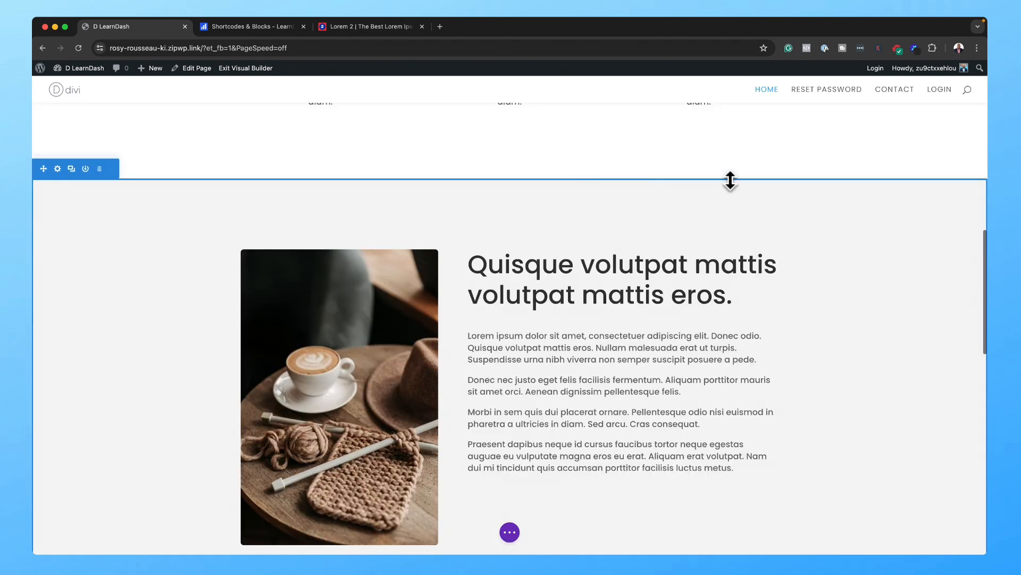
scroll(730, 181, "up", 10)
scroll(731, 167, "down", 2)
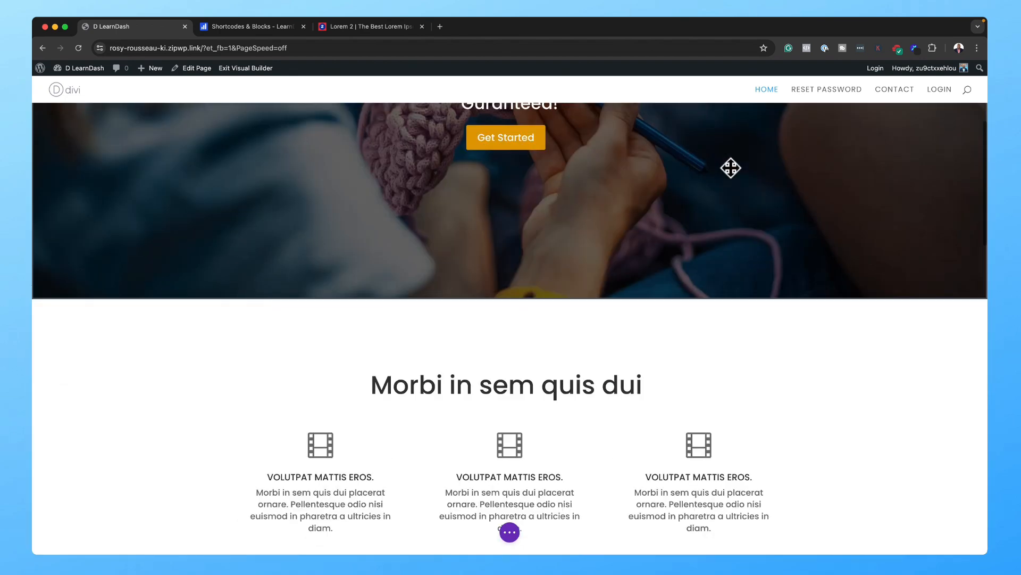
scroll(731, 167, "down", 4)
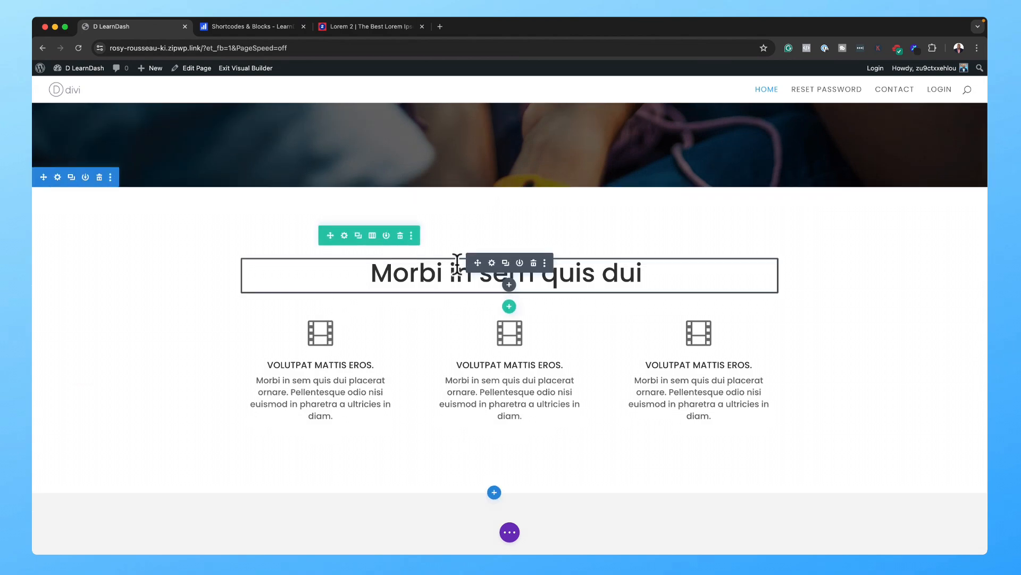
left_click_drag(526, 302, 531, 324)
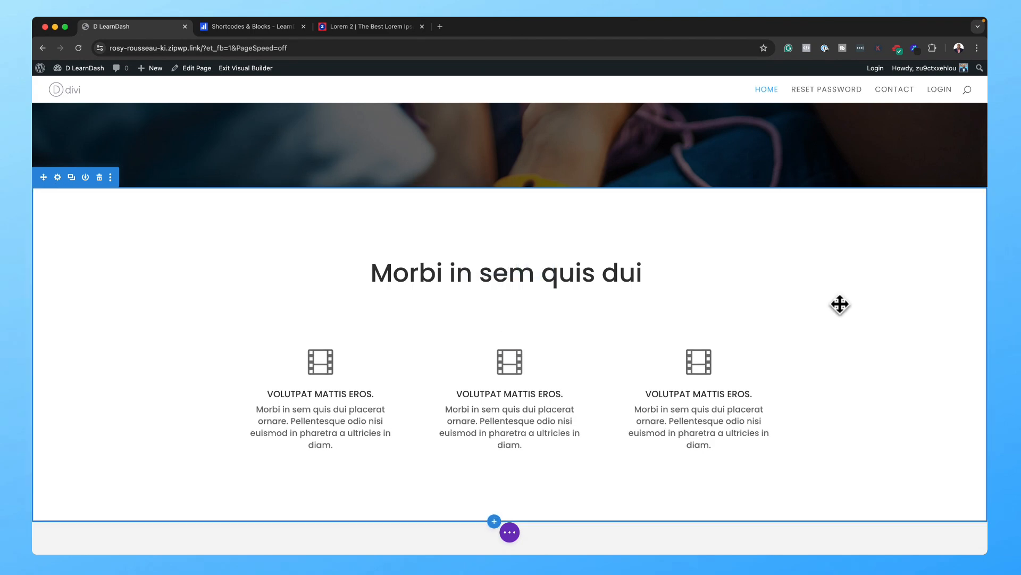
mouse_move(514, 361)
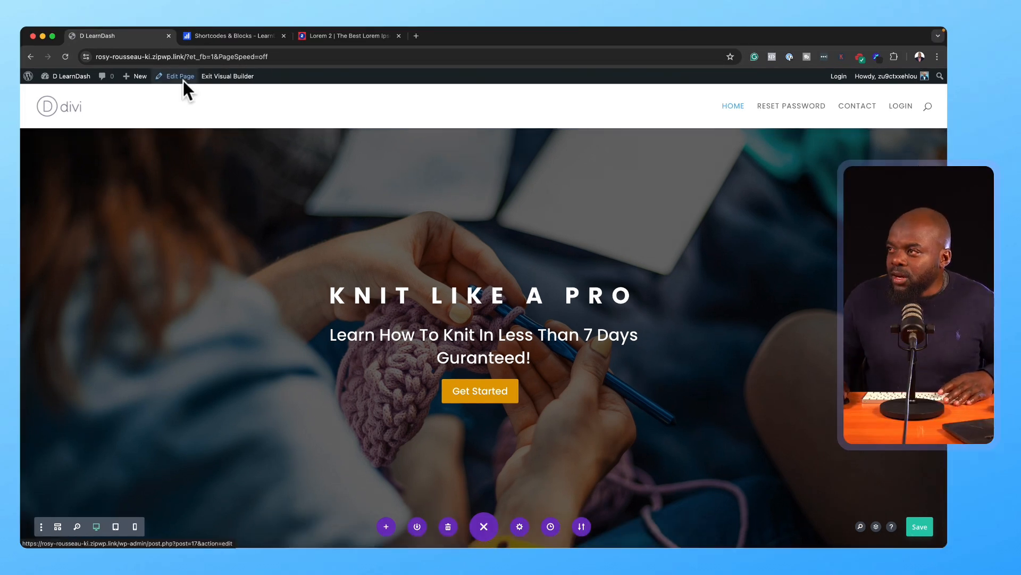
Step: Leave the Visual Builder and create a new page titled 'All Courses' in the default editor
left_click(229, 79)
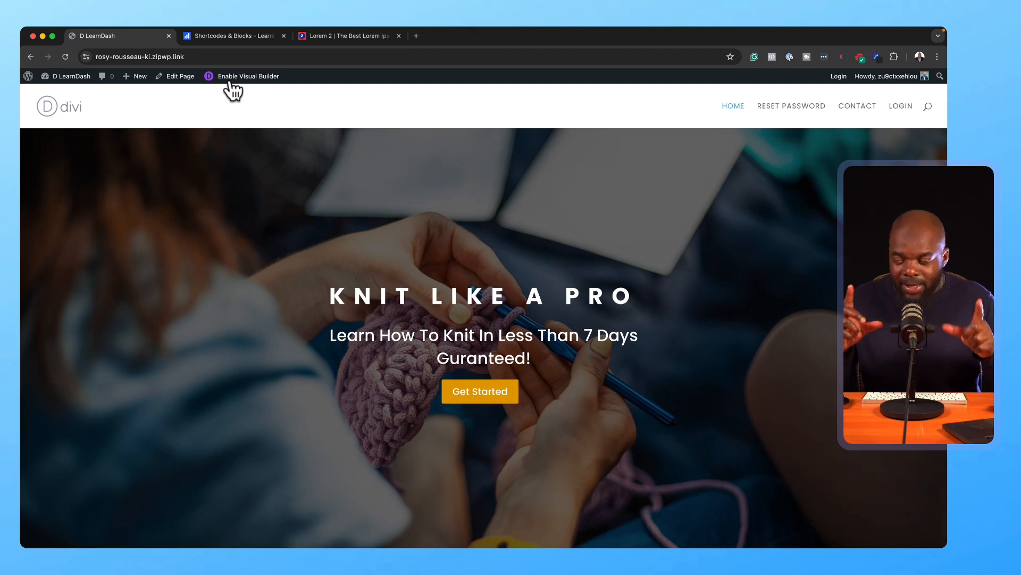
mouse_move(133, 75)
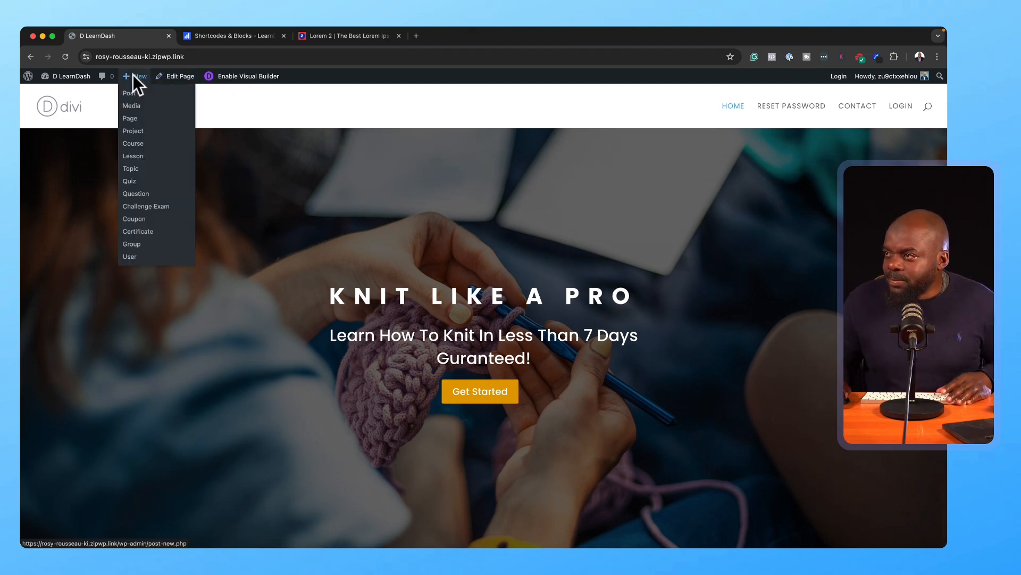
left_click(134, 118)
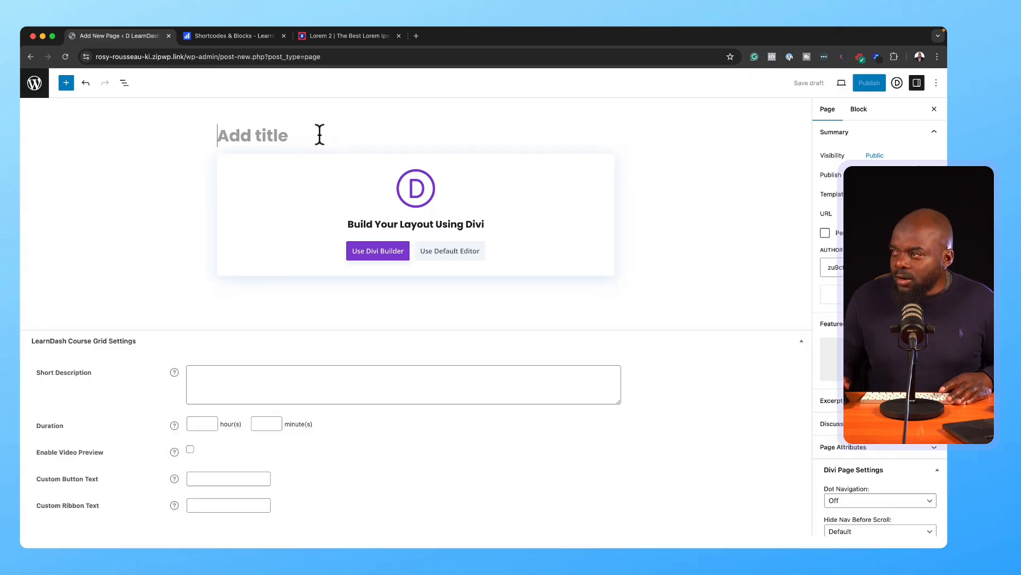
type("C")
key("BackSpace")
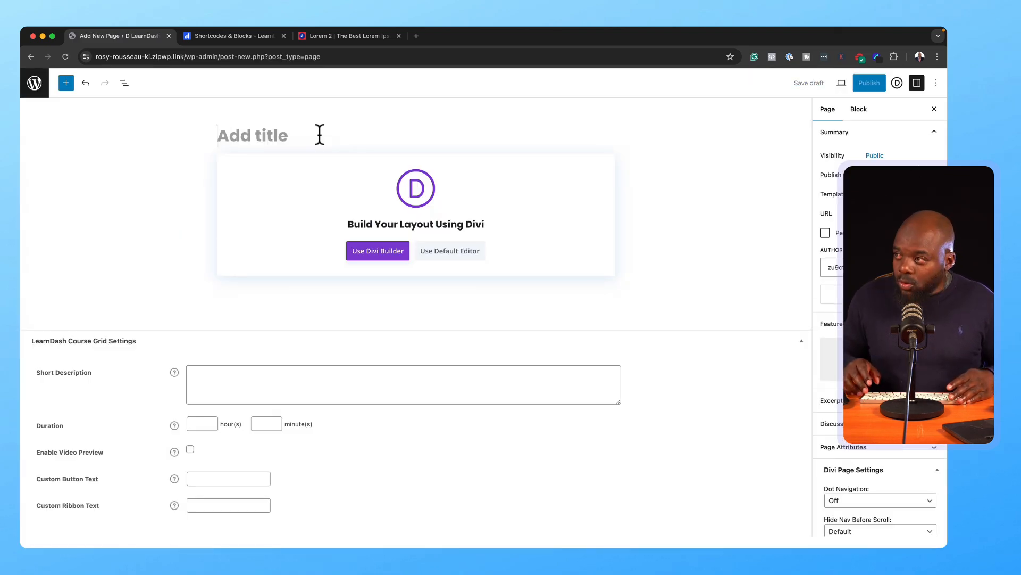
type("All Courses")
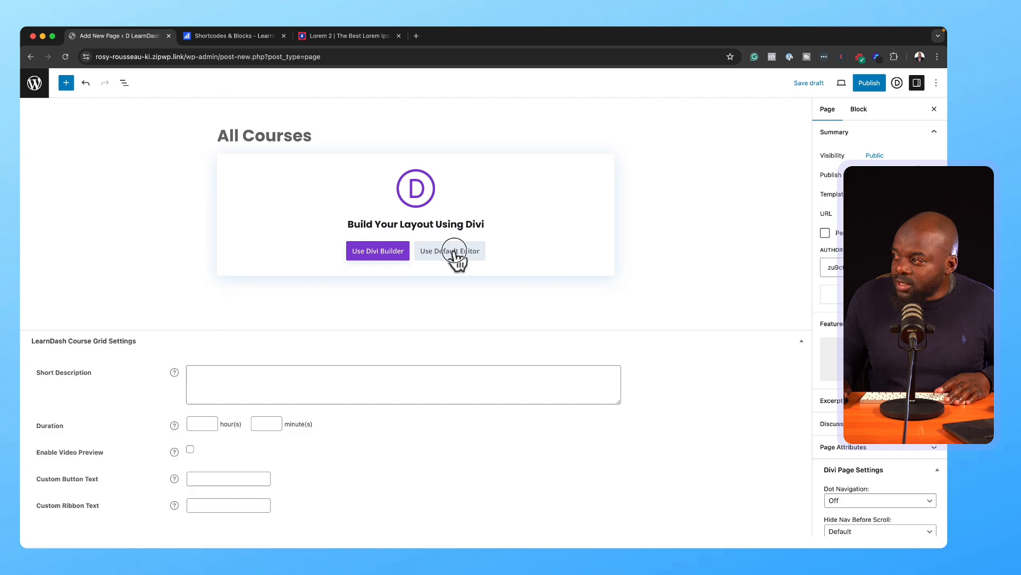
left_click(450, 252)
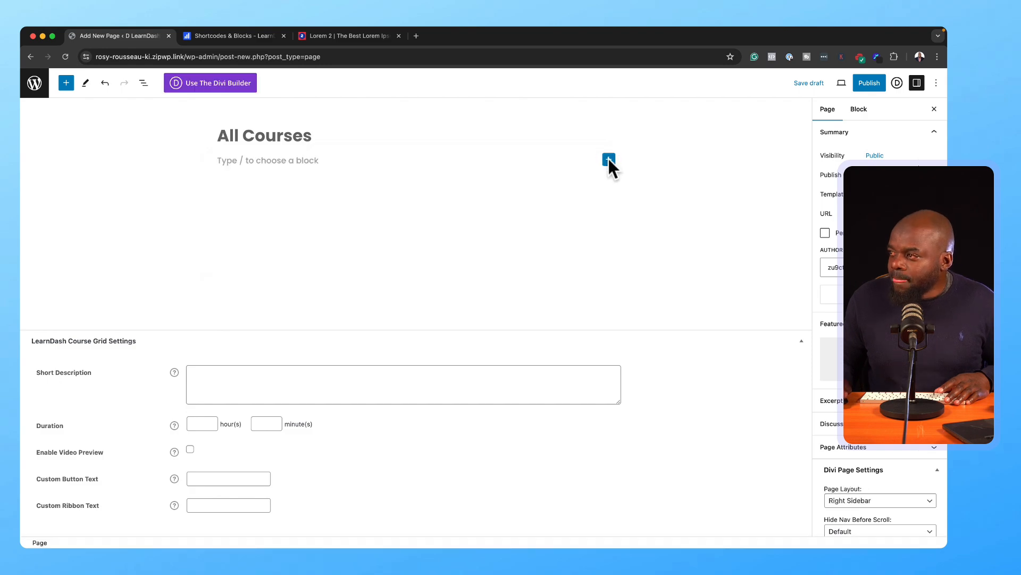
Step: Insert a LearnDash Course Grid block into the All Courses page and publish it
left_click(609, 159)
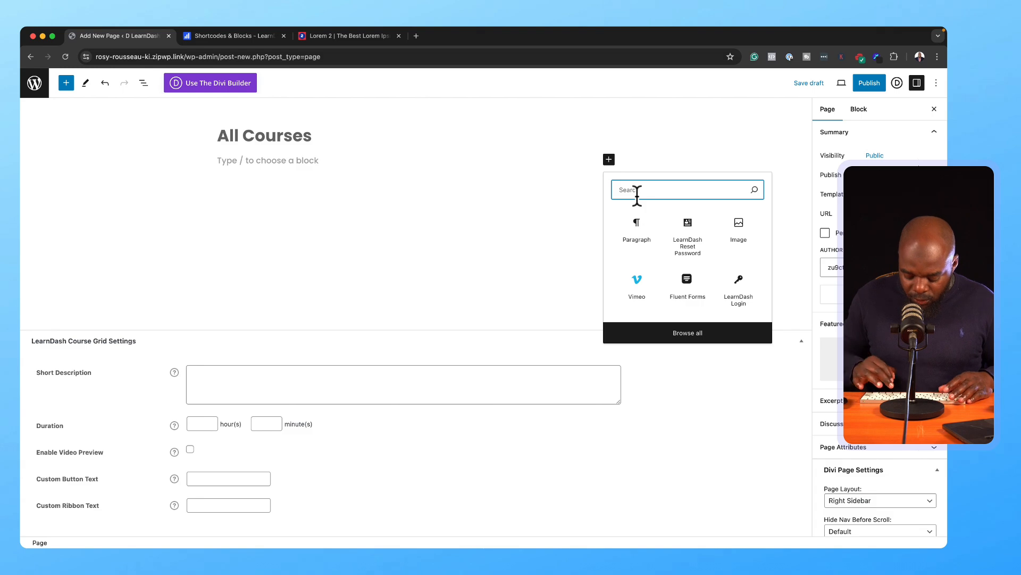
type("learnd")
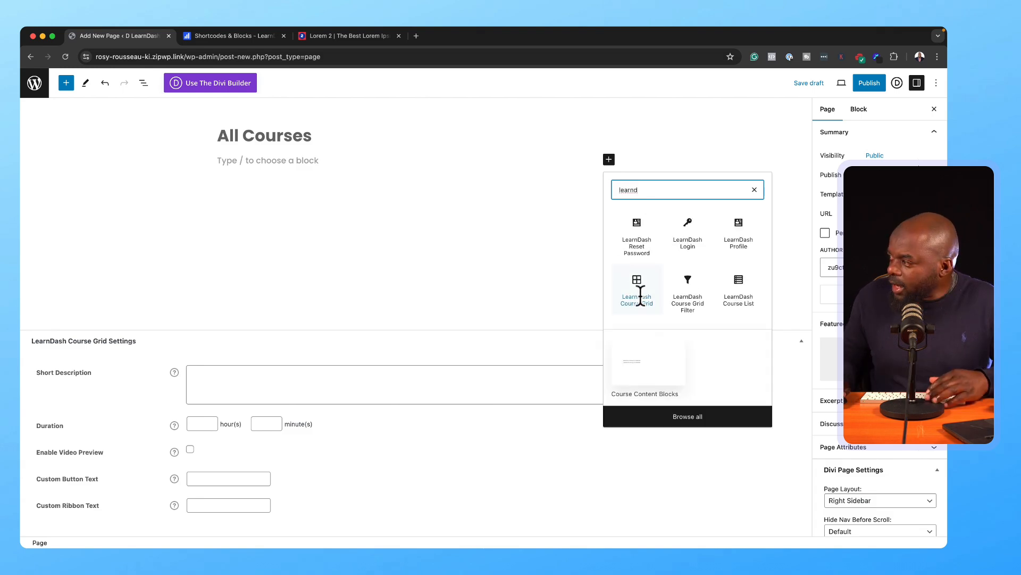
left_click(638, 298)
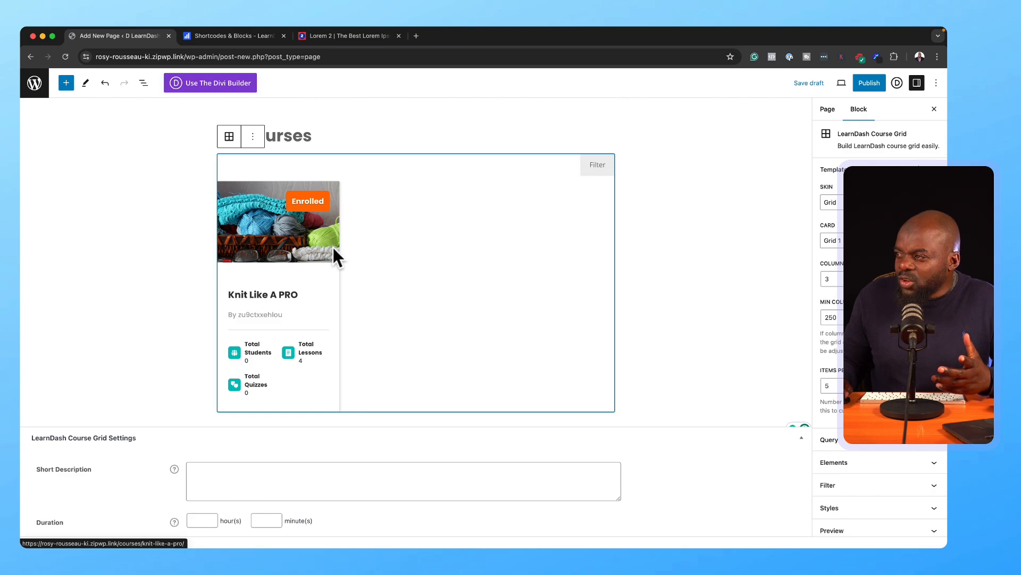
left_click(867, 83)
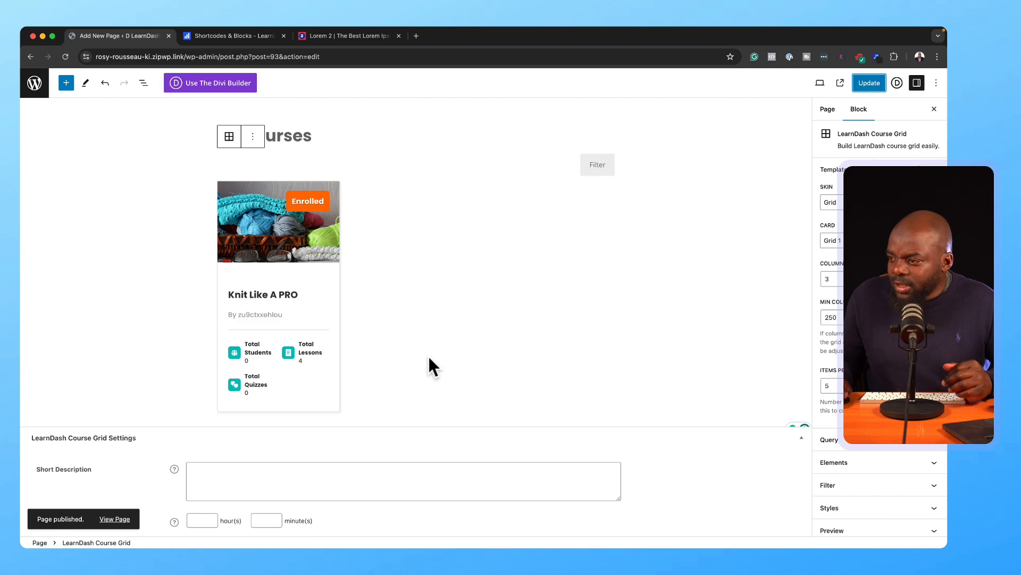
Step: Try the Filter and Keyword search on the live All Courses page, then return to its editor
left_click(126, 519)
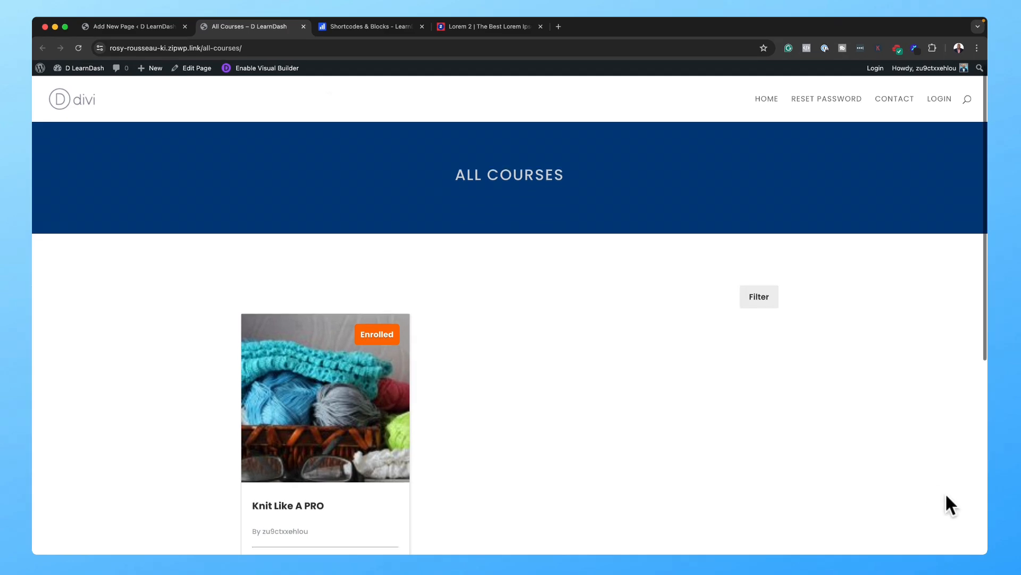
scroll(946, 495, "down", 3)
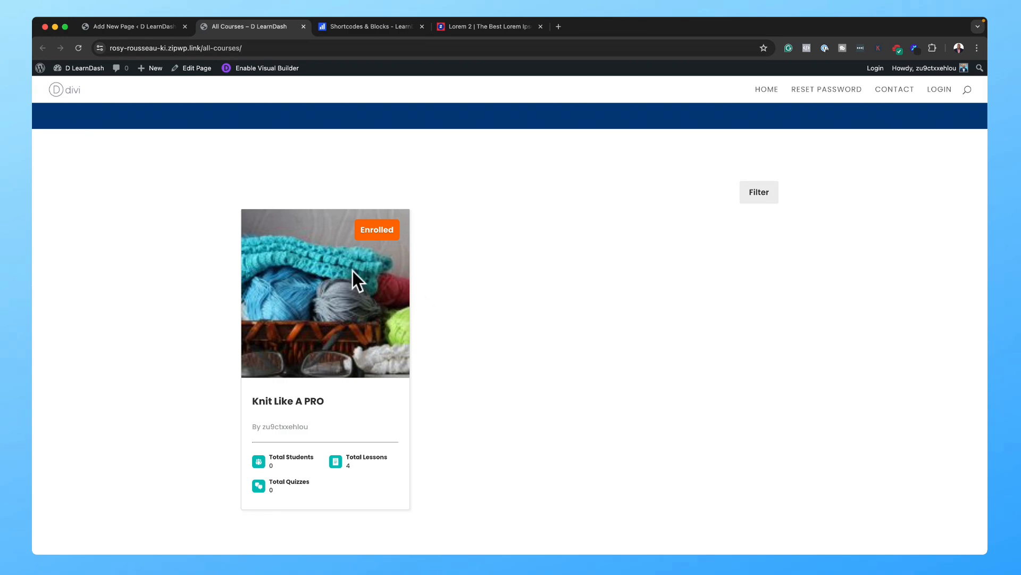
left_click(761, 194)
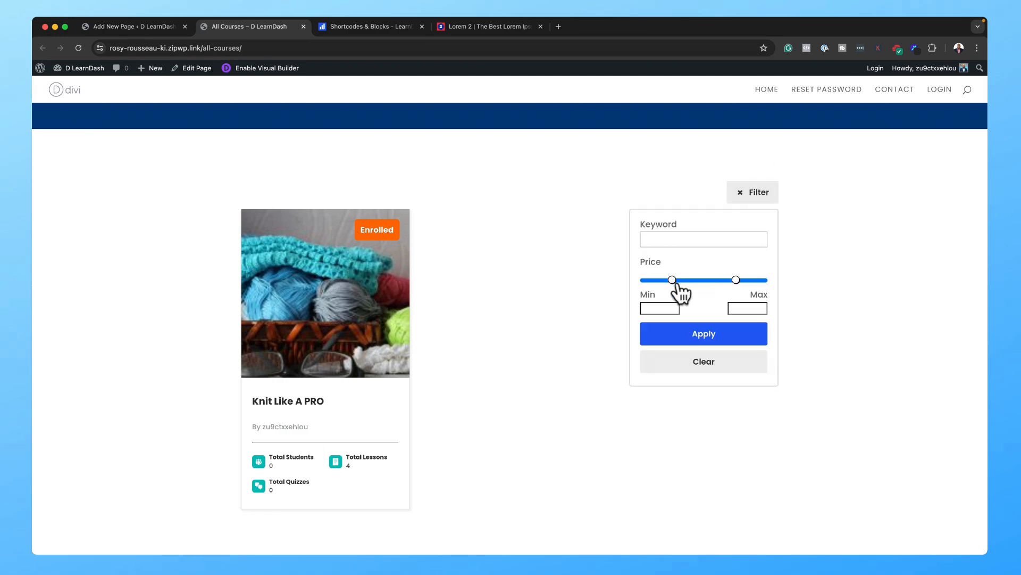
left_click(683, 237)
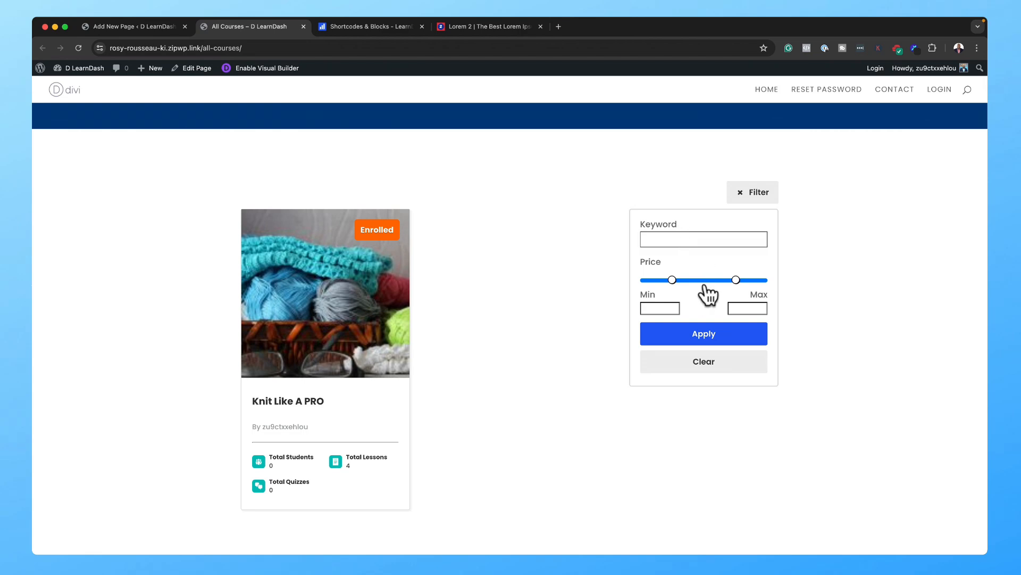
left_click(558, 292)
scroll(559, 292, "up", 4)
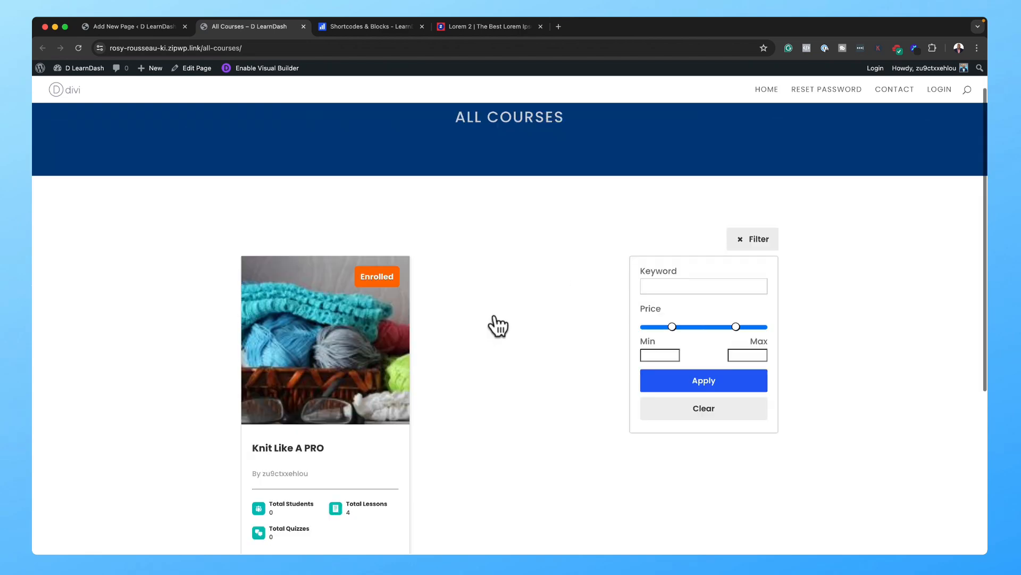
left_click(170, 30)
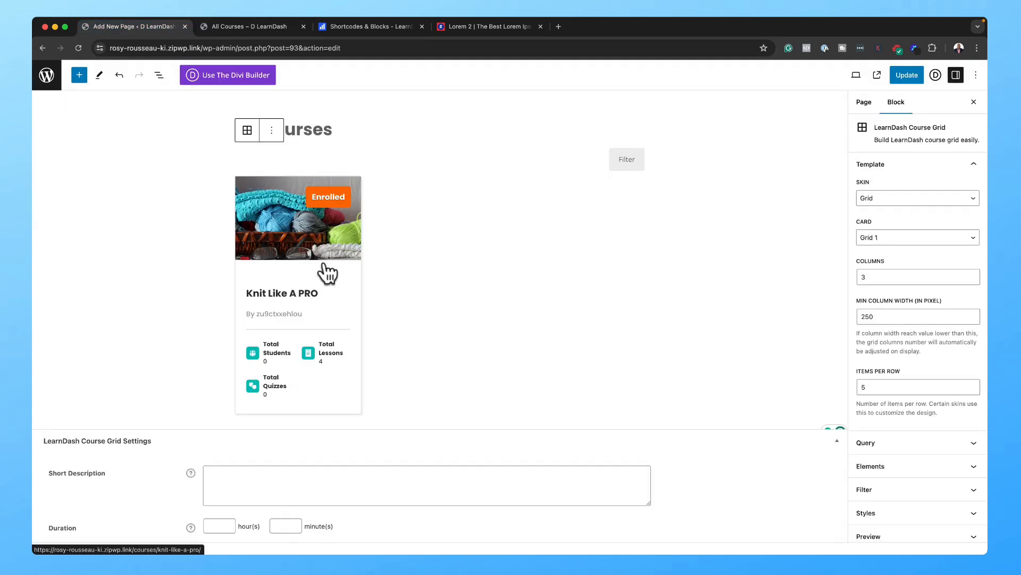
Step: Keep the Grid skin and give the LearnDash Course Grid the Grid 3 card design
left_click(454, 257)
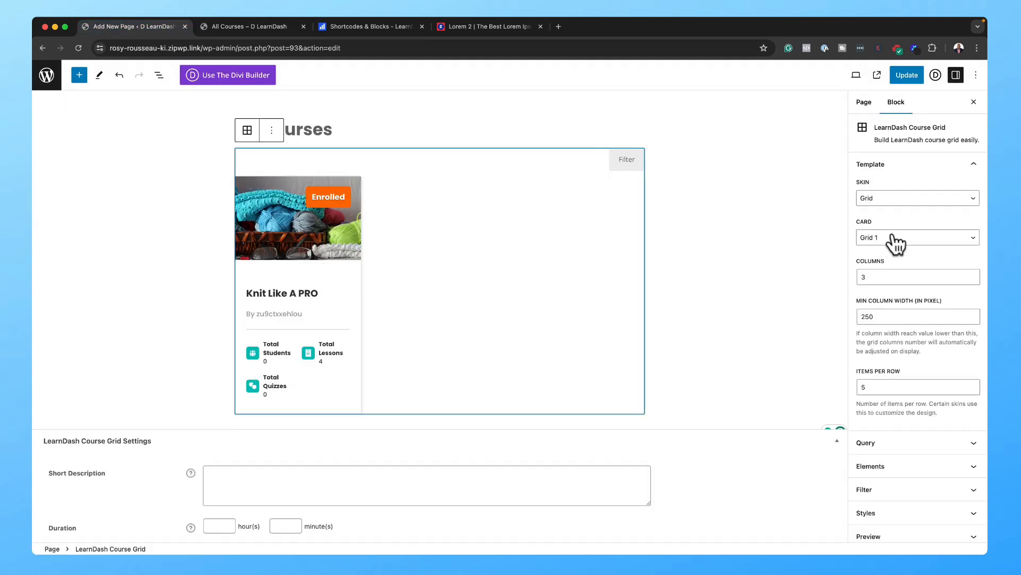
left_click(911, 200)
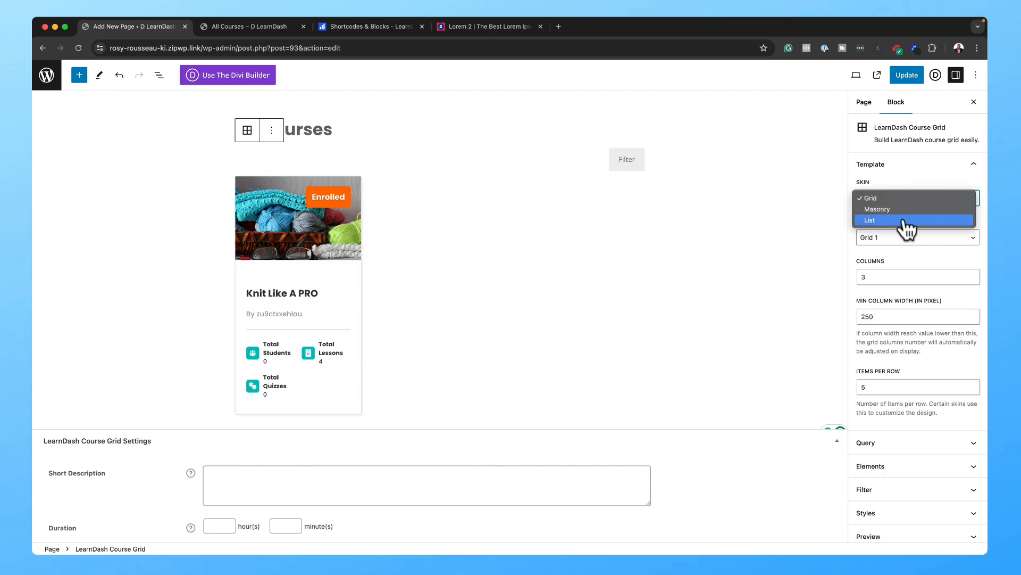
left_click(913, 176)
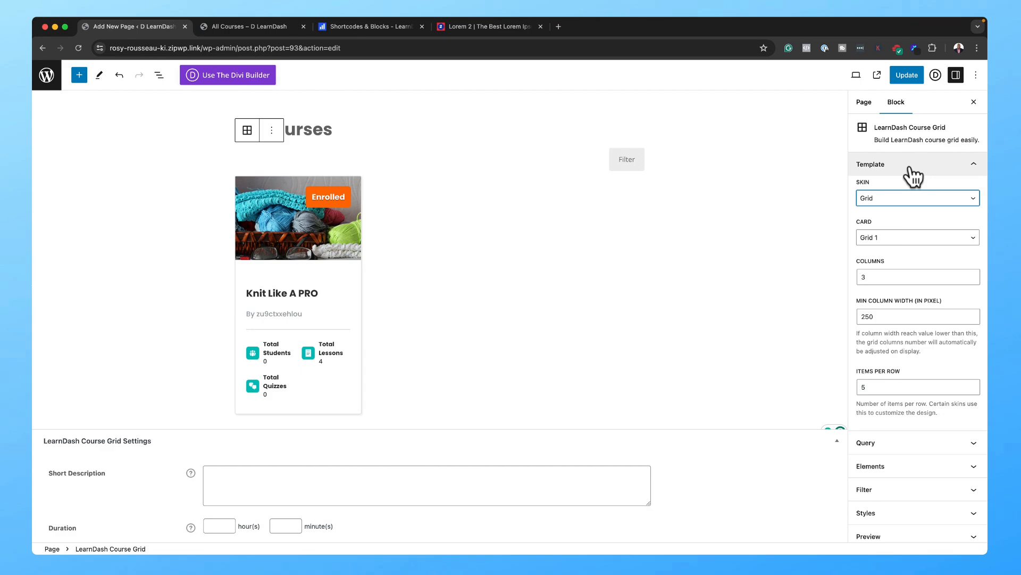
left_click(913, 171)
left_click(911, 168)
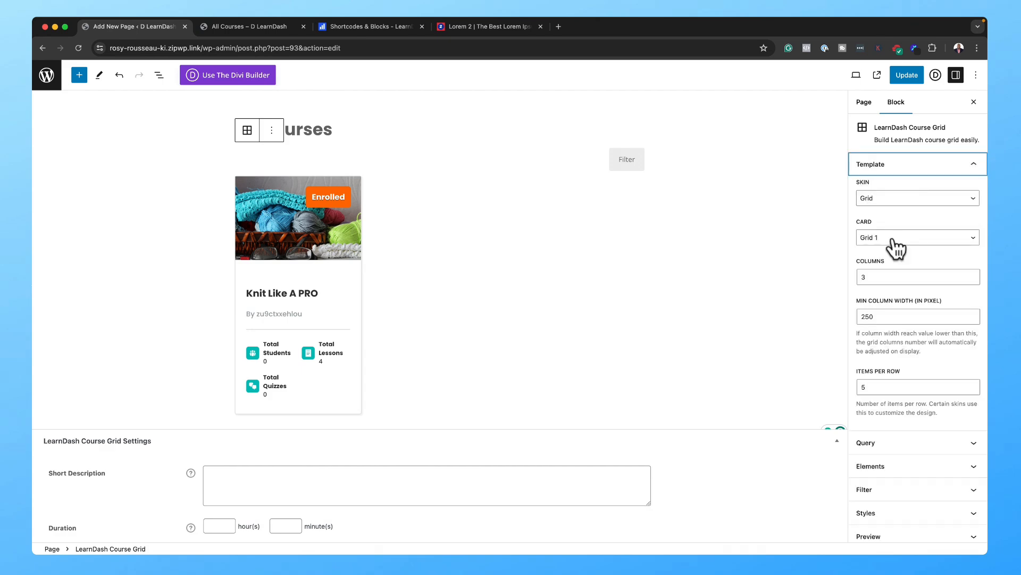
left_click(894, 240)
left_click(893, 248)
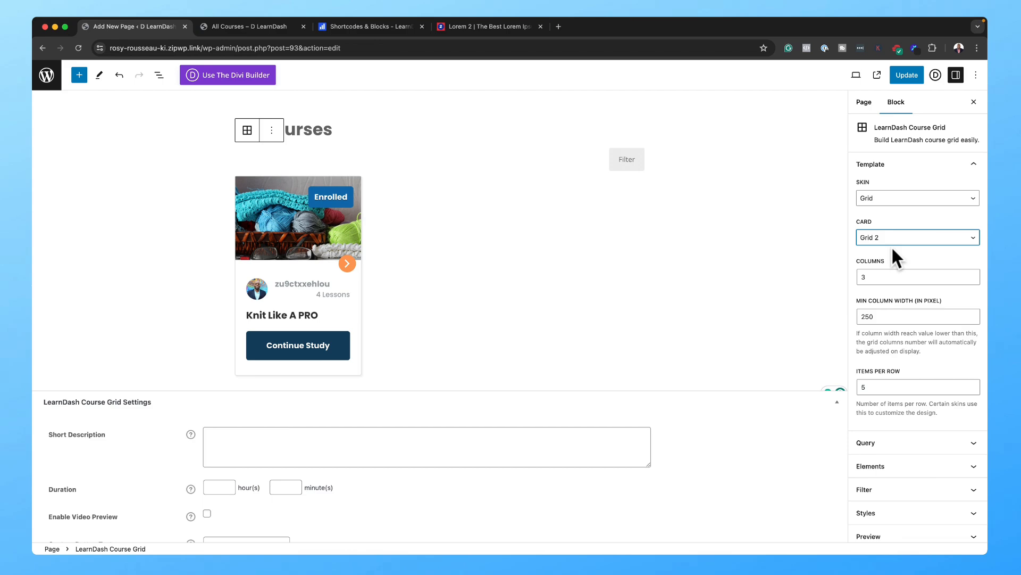
left_click(891, 240)
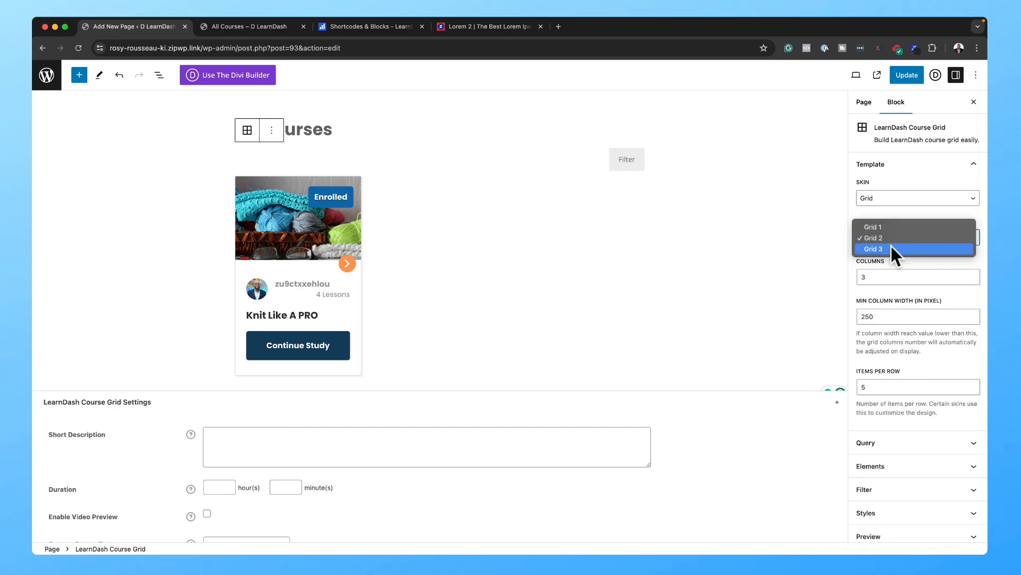
left_click(892, 248)
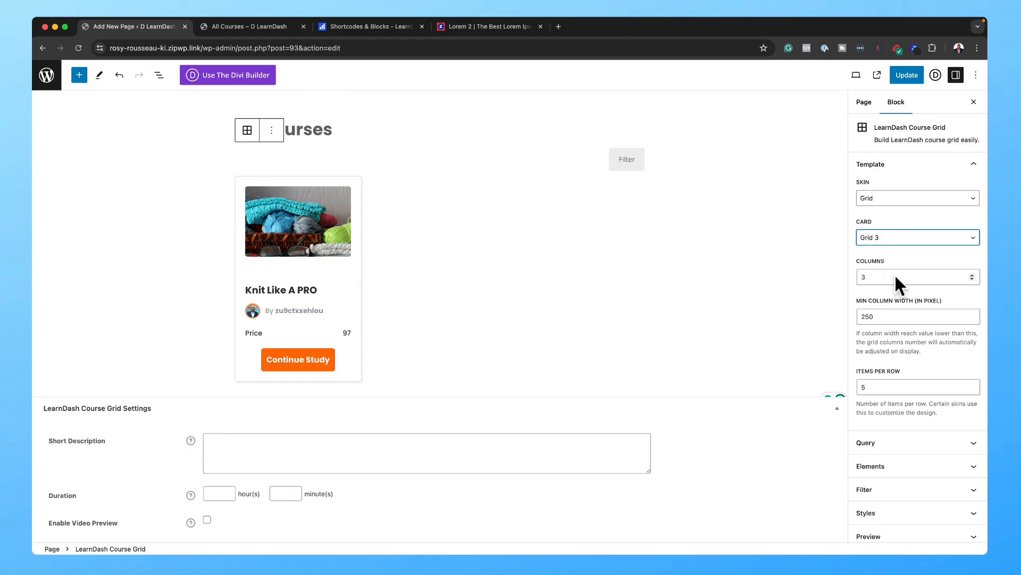
Step: Set the minimum column width to 280 and select the items-per-row value
scroll(911, 321, "down", 2)
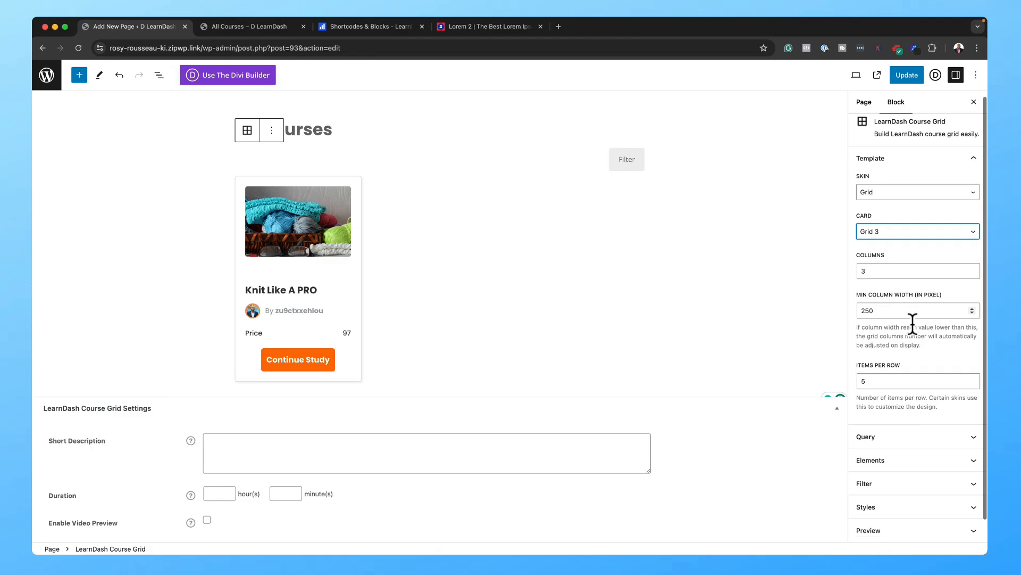
left_click_drag(875, 297, 859, 298)
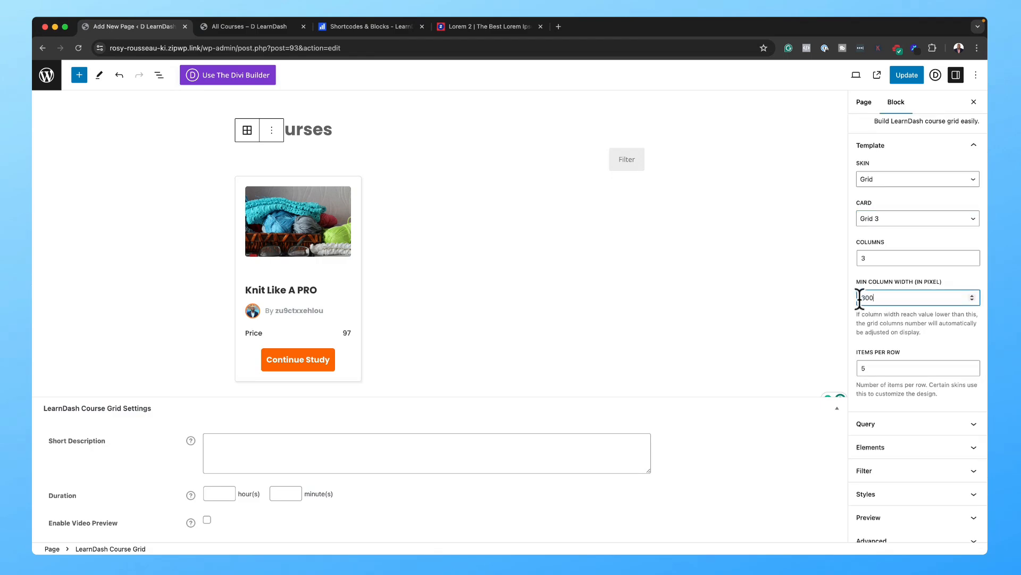
left_click_drag(874, 298, 845, 298)
type("280")
scroll(899, 293, "down", 1)
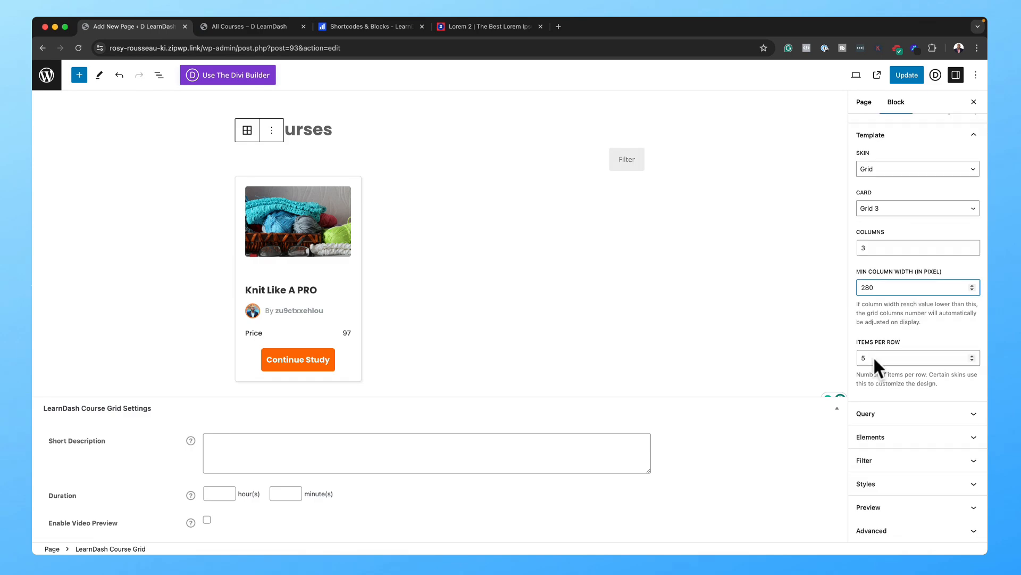
left_click_drag(875, 358, 848, 355)
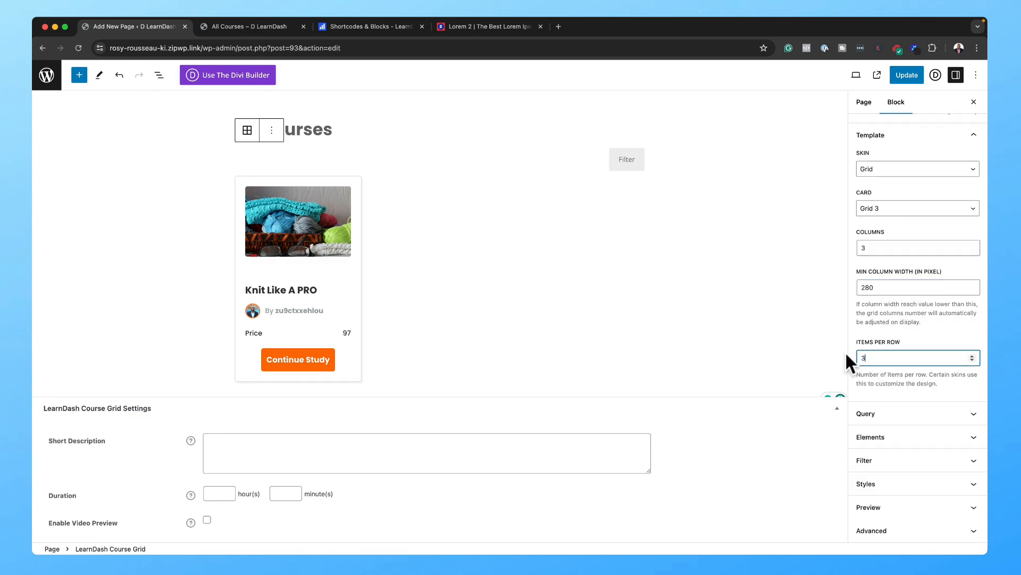
Step: Keep Courses as the listed post type and enable the Progress Bar element on course cards
left_click(893, 421)
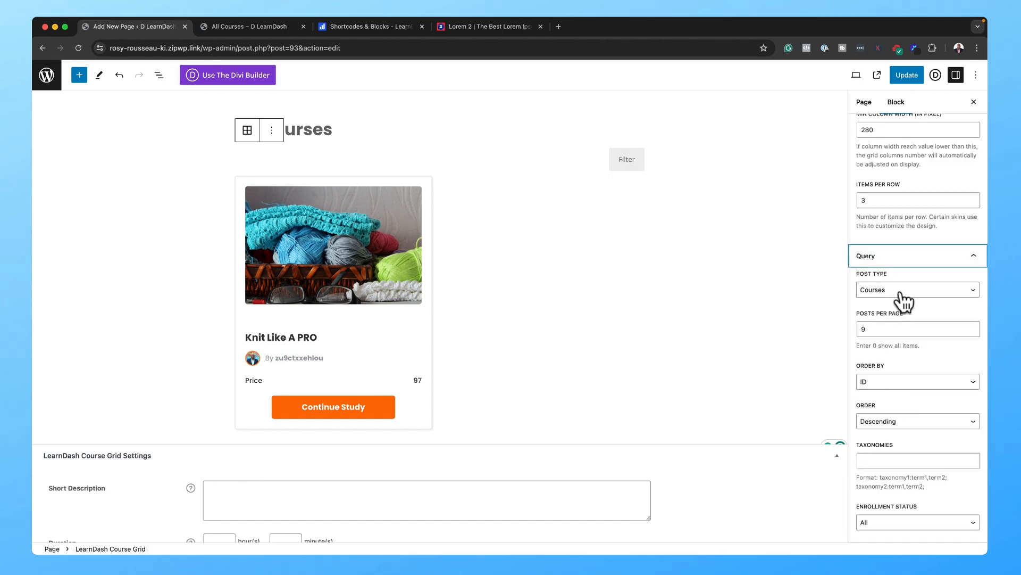
left_click(901, 294)
left_click(901, 292)
scroll(924, 384, "down", 4)
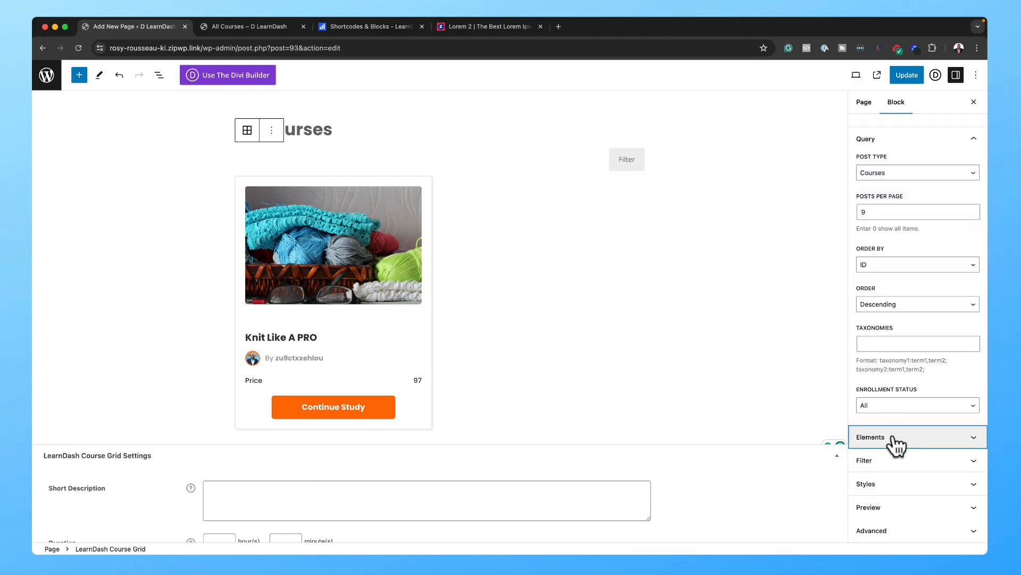
left_click(897, 437)
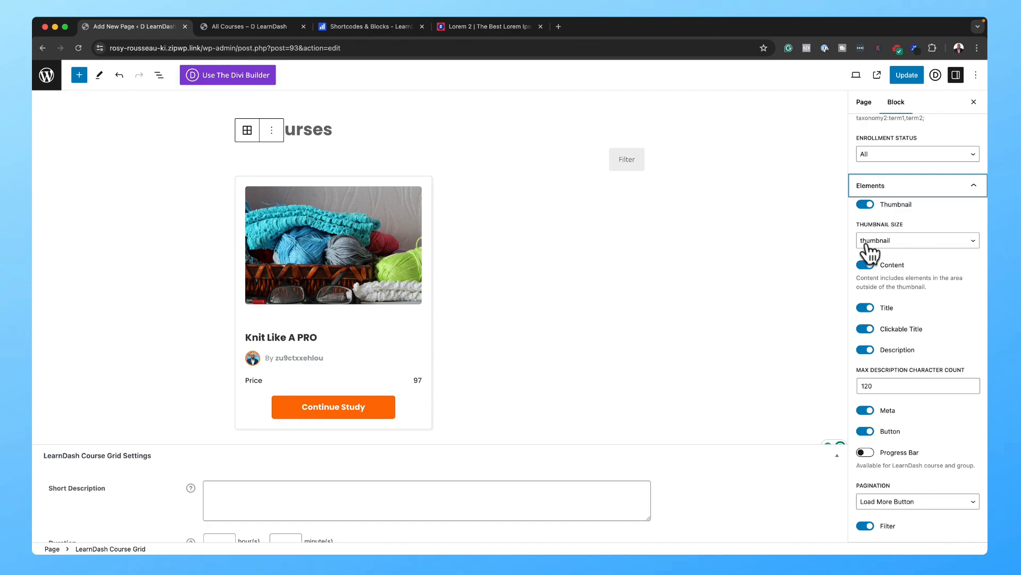
scroll(903, 386, "down", 2)
left_click(868, 400)
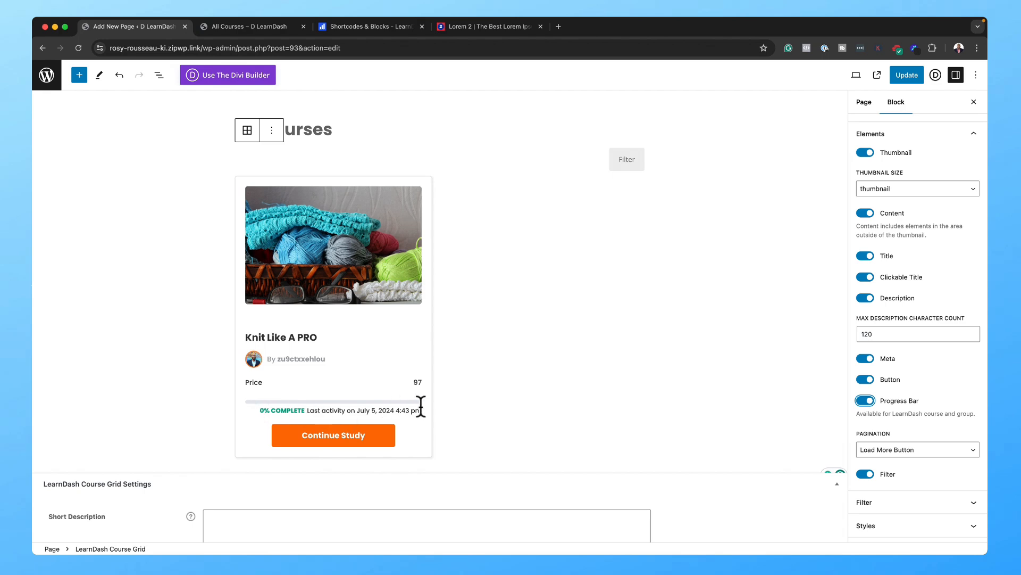
Step: Update the All Courses page and open the published page from the notice
scroll(910, 463, "down", 2)
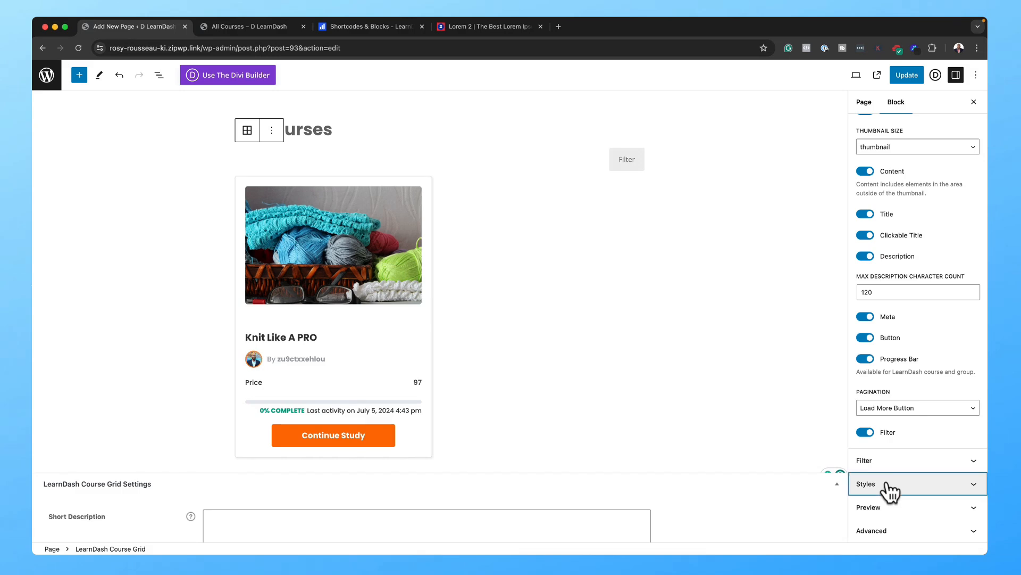
left_click(889, 486)
scroll(890, 487, "down", 8)
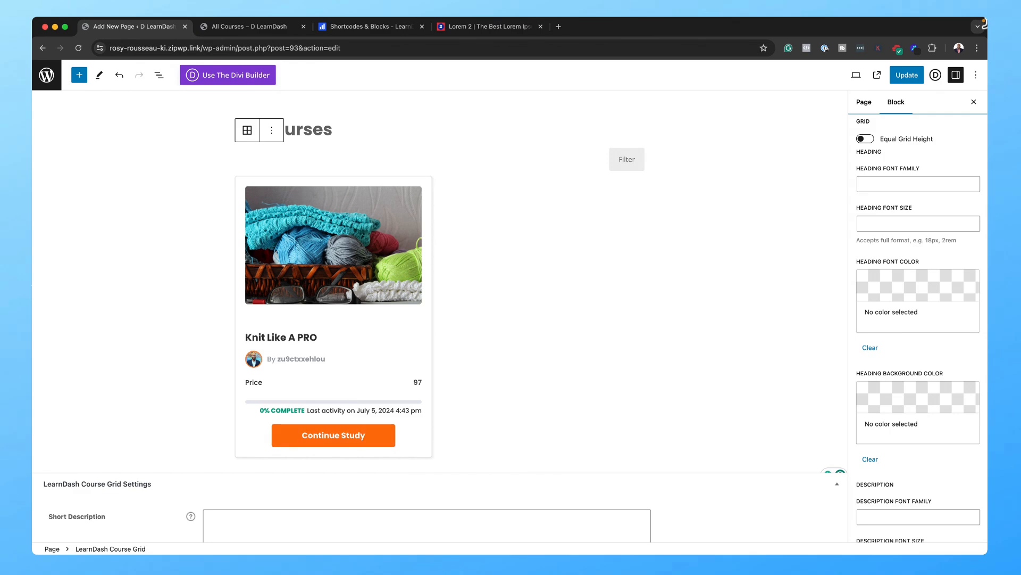
left_click(908, 75)
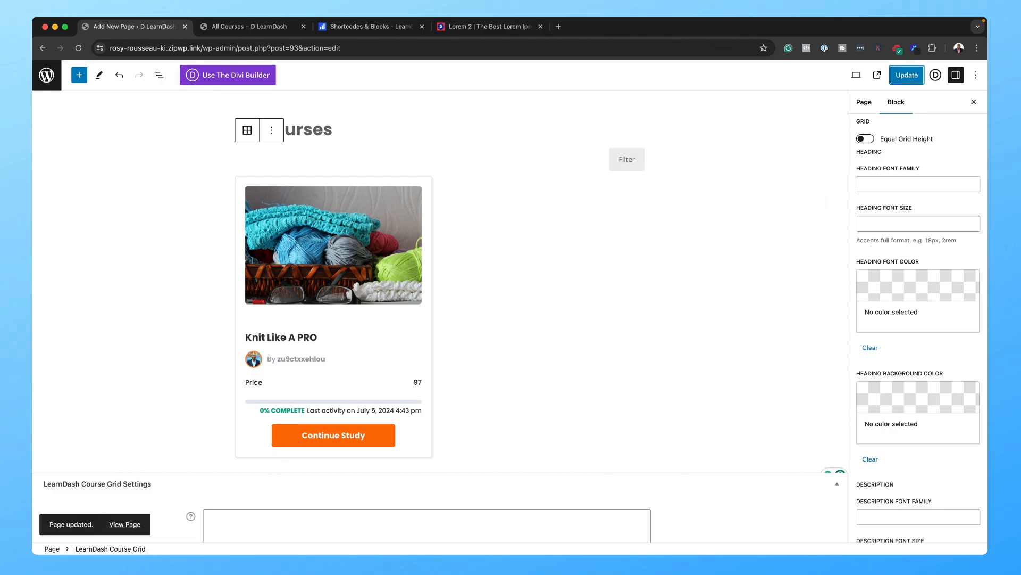
left_click(127, 524)
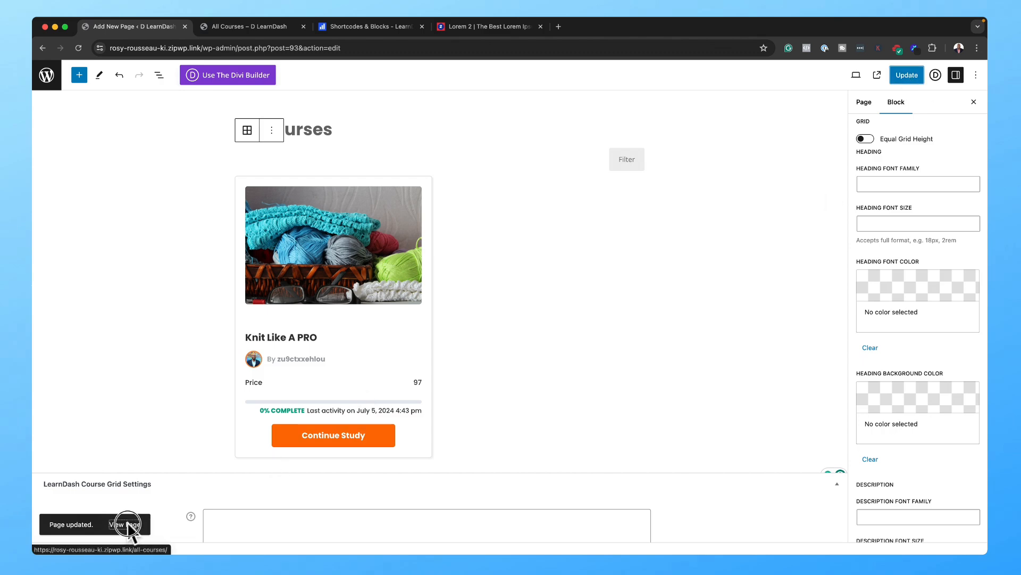
left_click(234, 23)
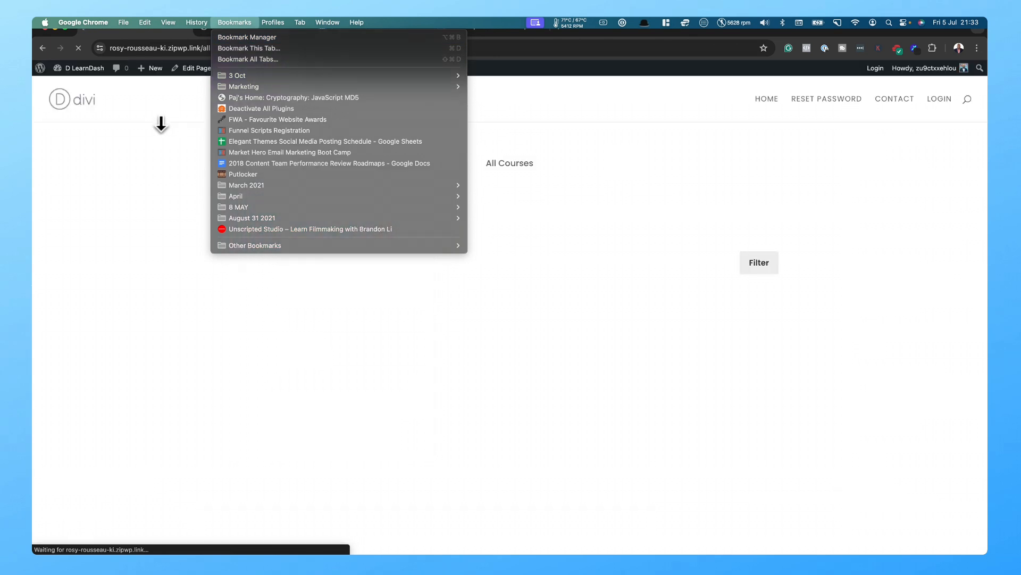
left_click(161, 123)
scroll(219, 277, "down", 5)
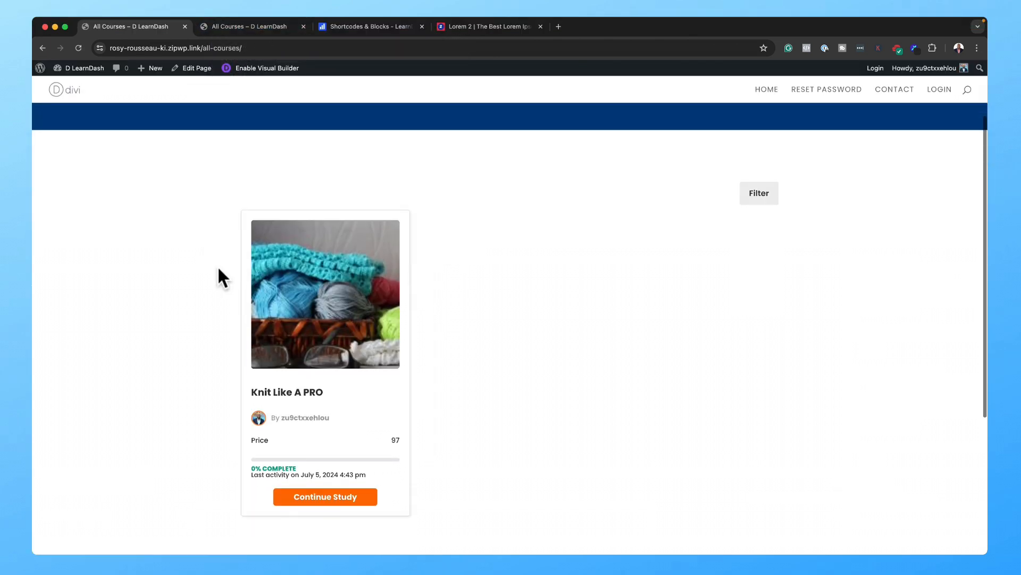
left_click(290, 49)
key("super+c")
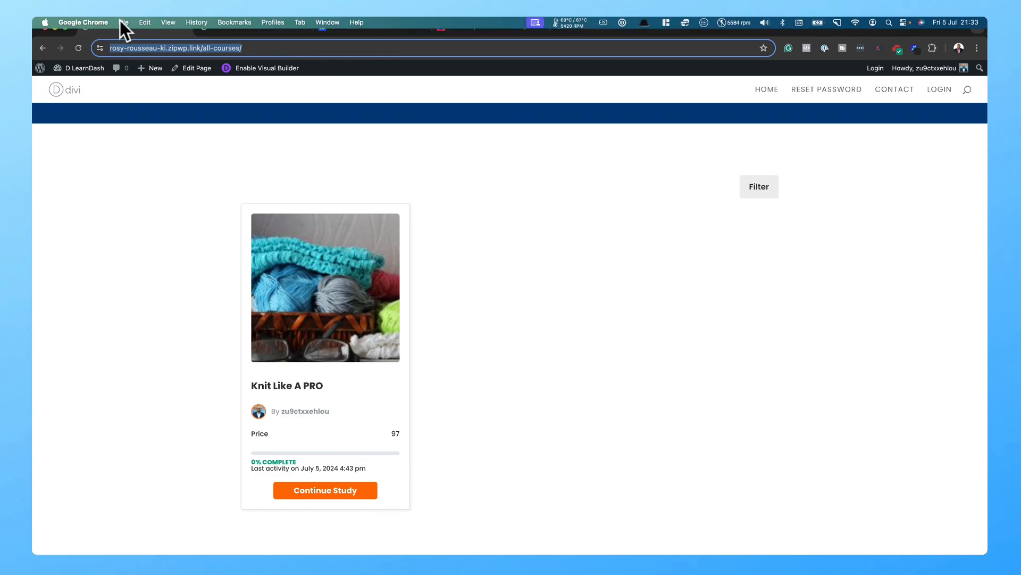
left_click(123, 22)
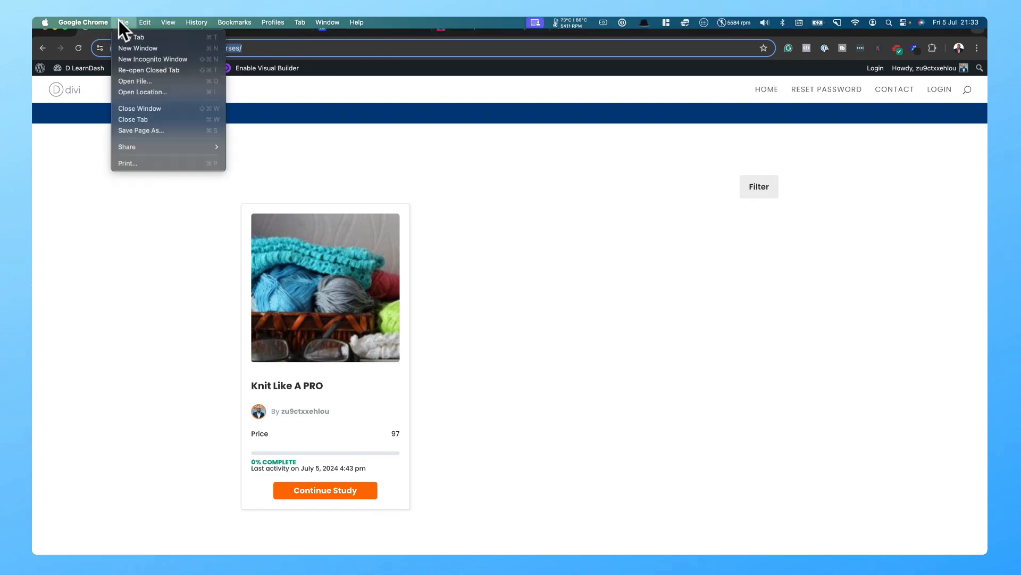
left_click(171, 59)
key("super+v")
key("Return")
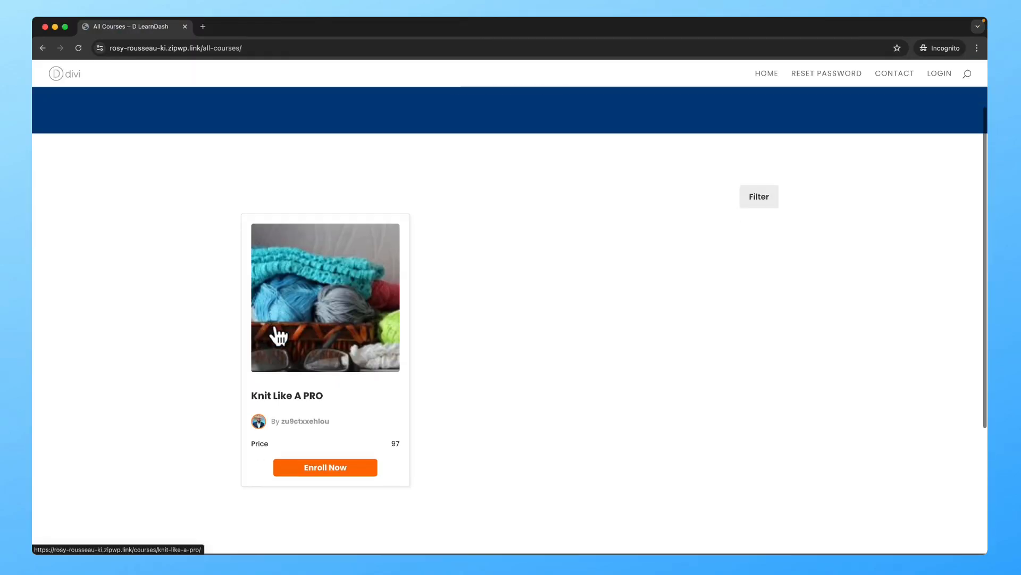
left_click(341, 468)
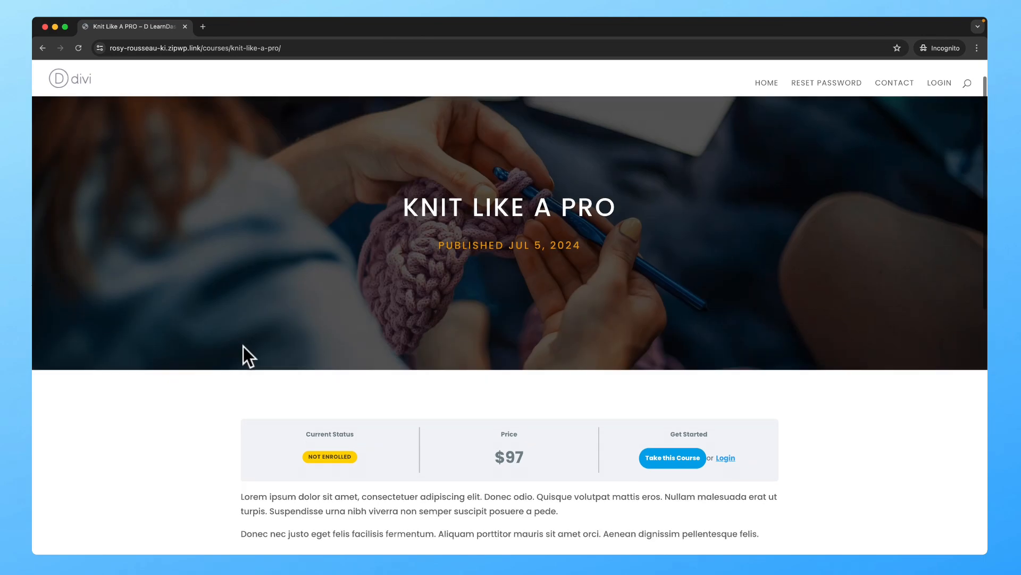
scroll(247, 343, "down", 6)
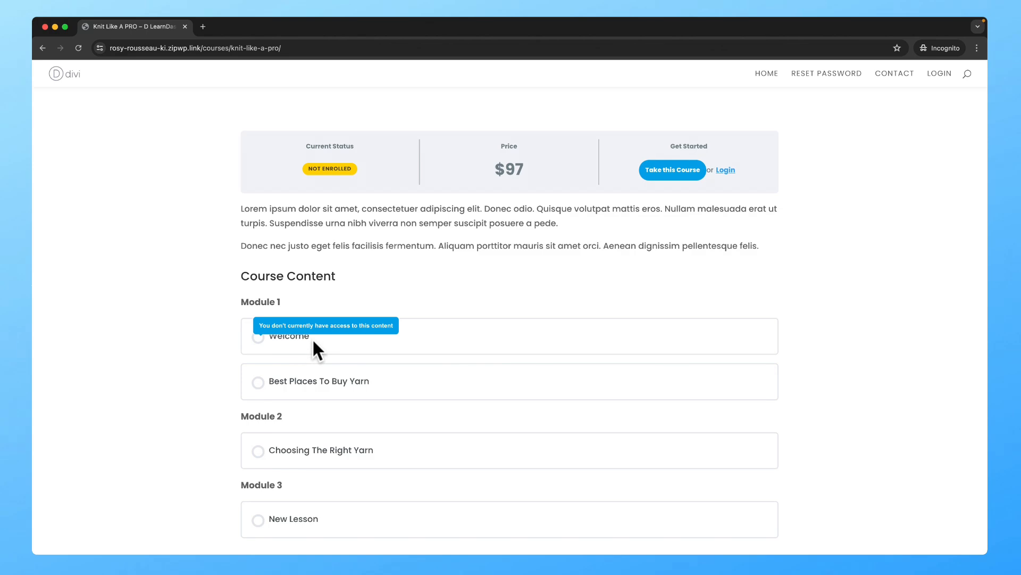
mouse_move(317, 451)
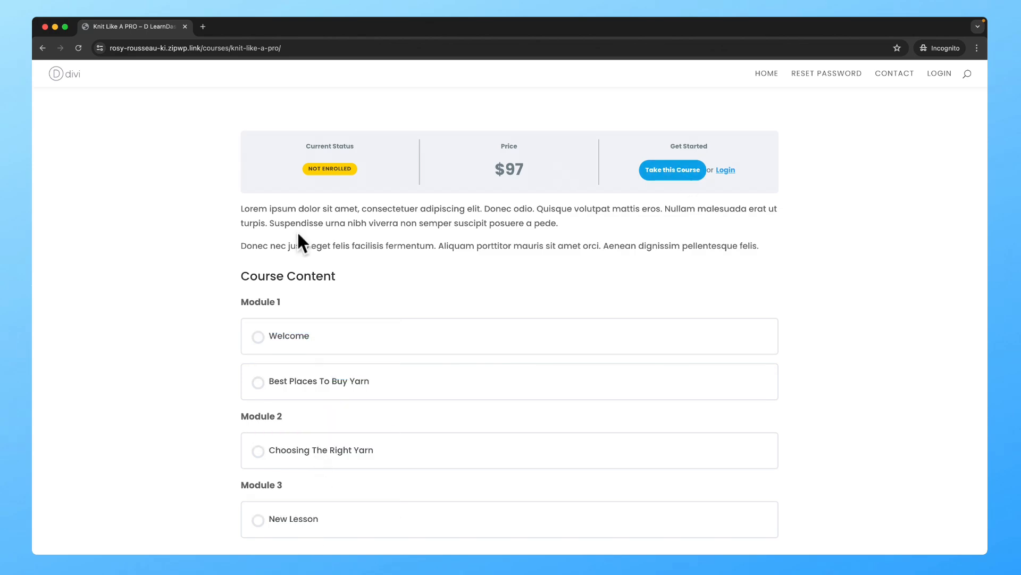
scroll(298, 230, "up", 6)
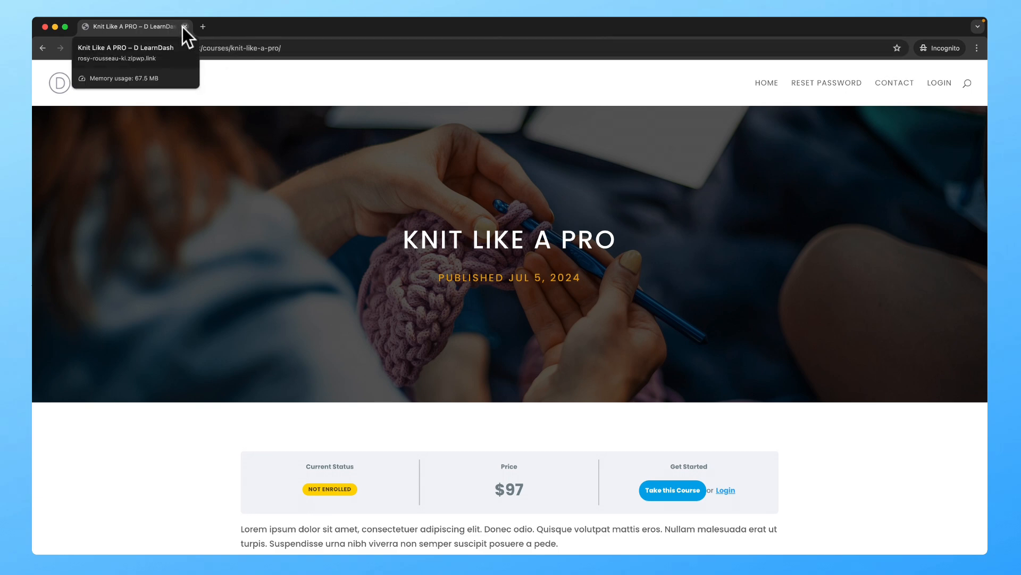
Step: Make the Divi Primary Menu Bar text bold in the Customizer and publish it
left_click(184, 26)
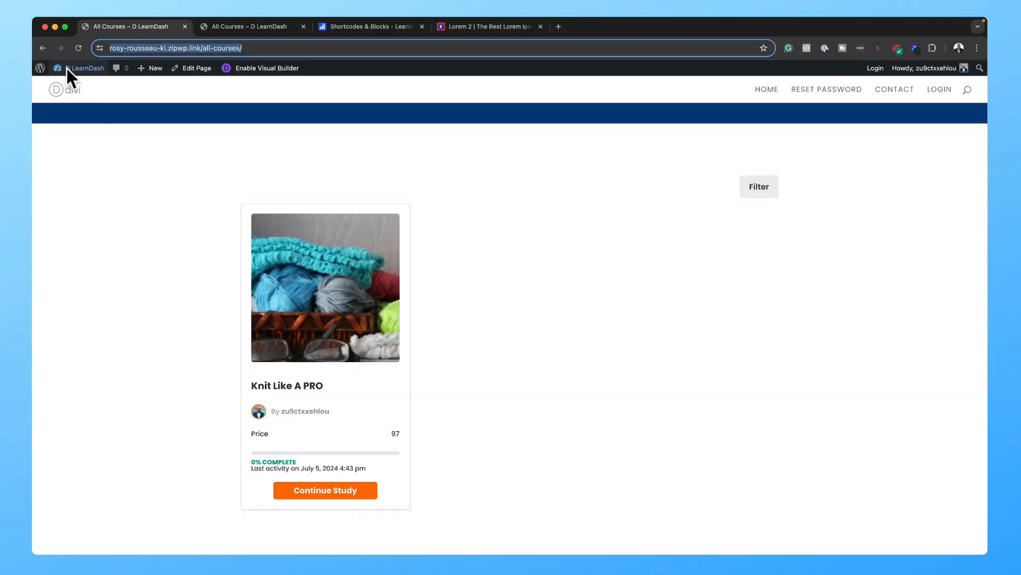
left_click(63, 85)
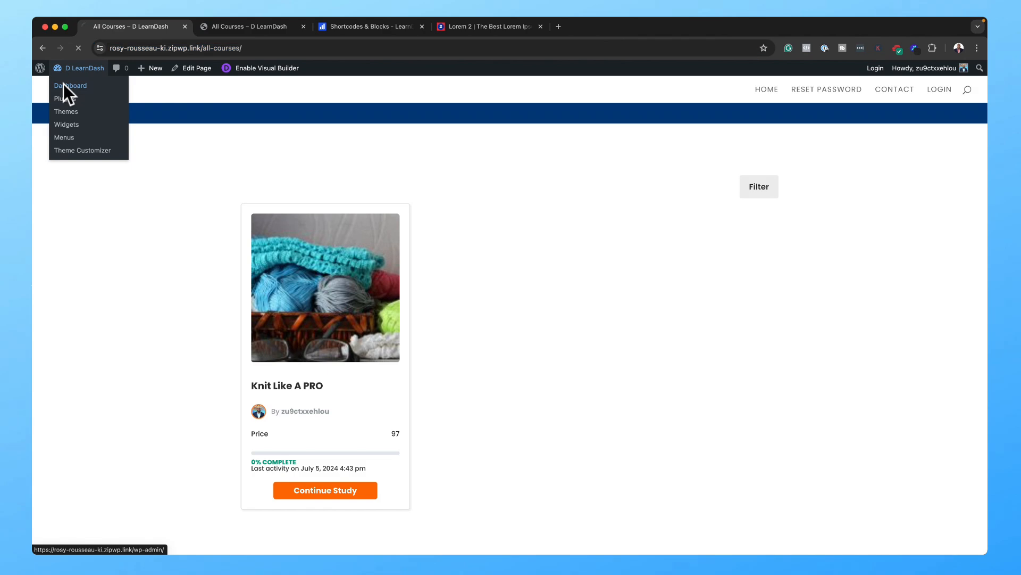
mouse_move(75, 367)
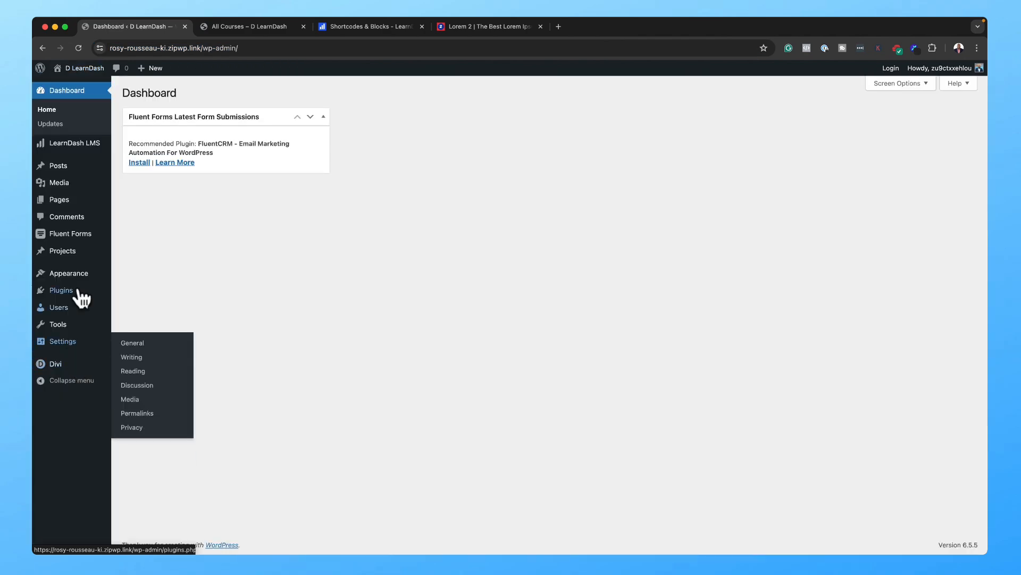
mouse_move(75, 279)
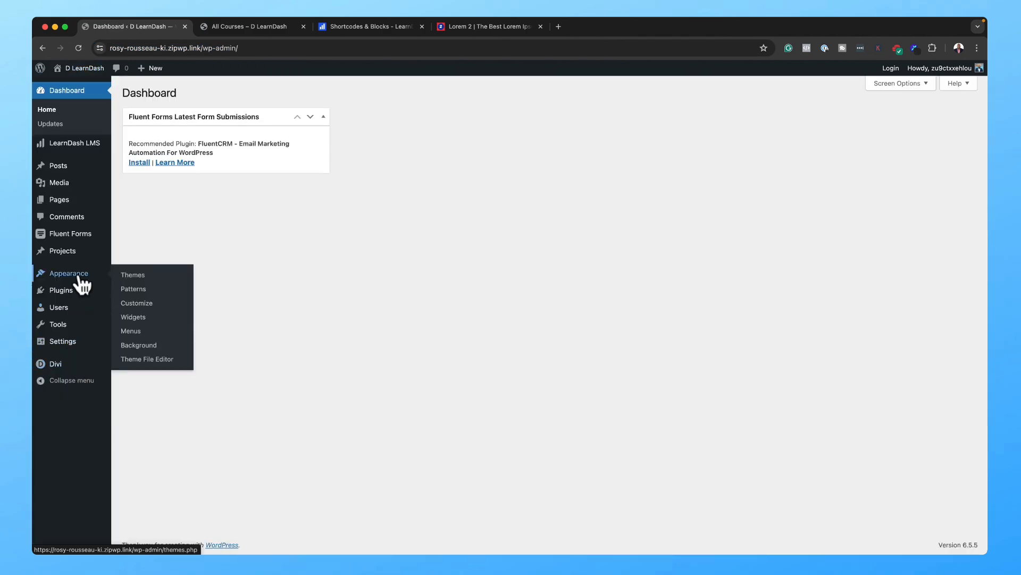
left_click(152, 307)
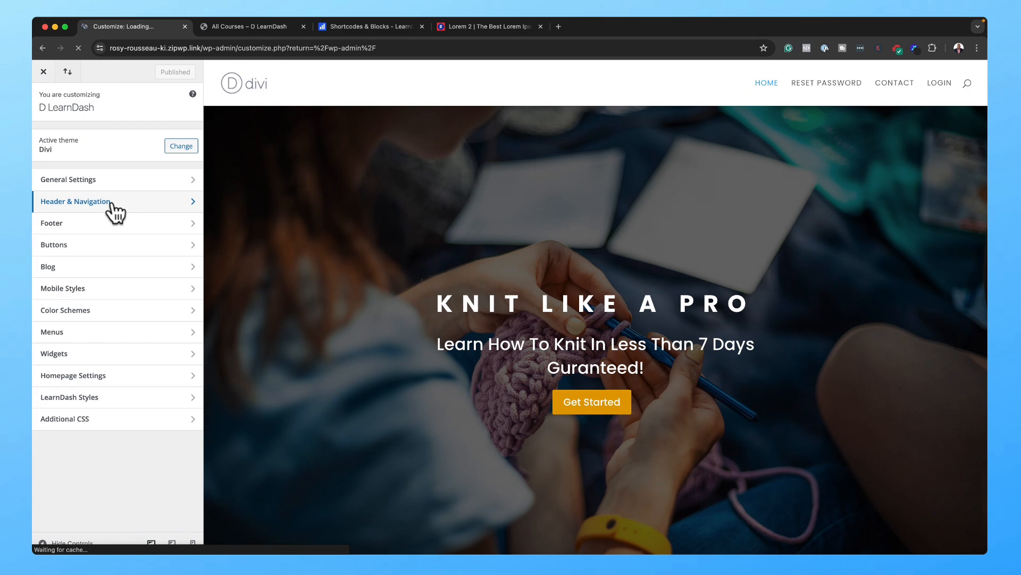
left_click(112, 202)
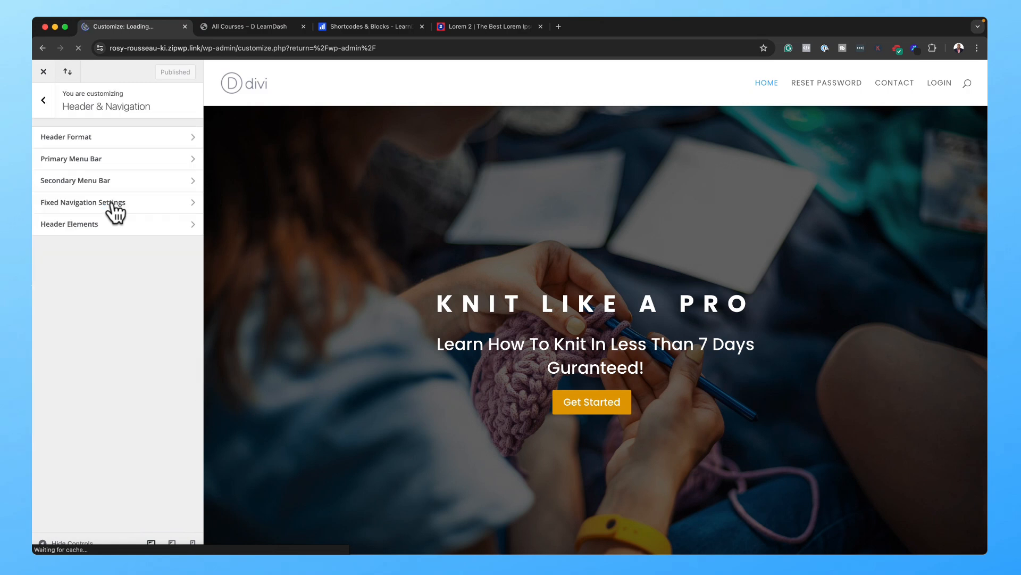
left_click(118, 158)
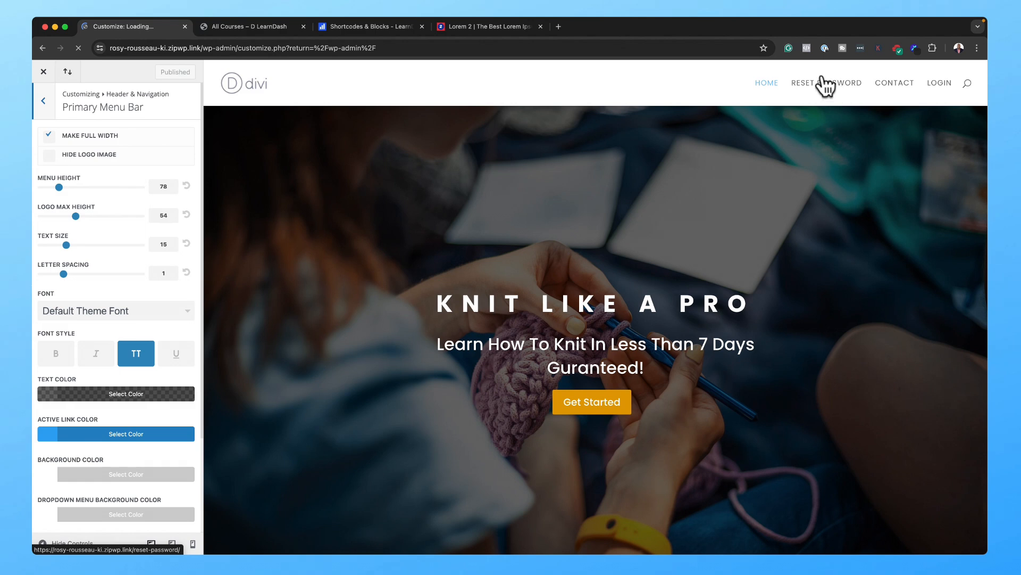
left_click(56, 357)
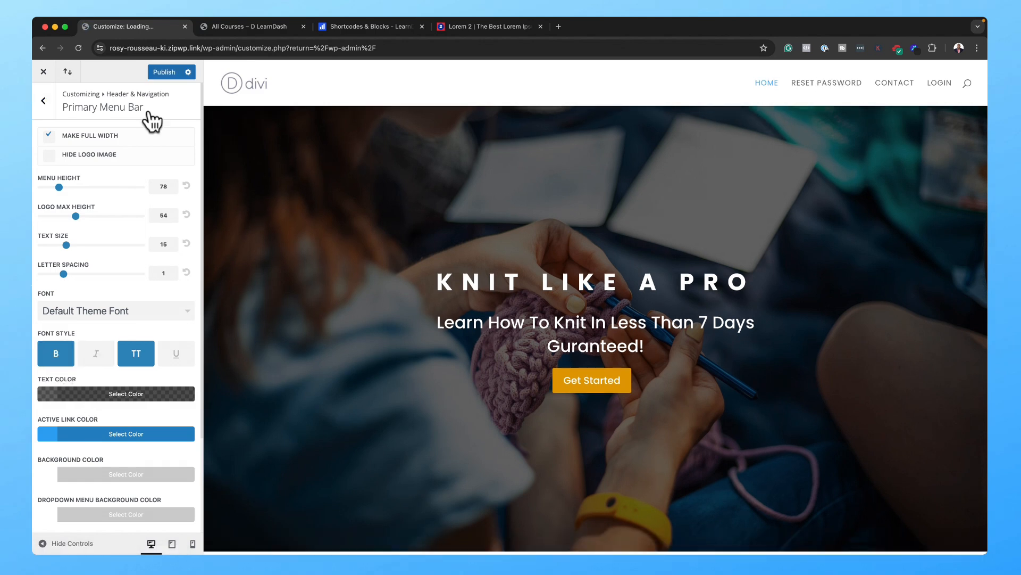
left_click(163, 73)
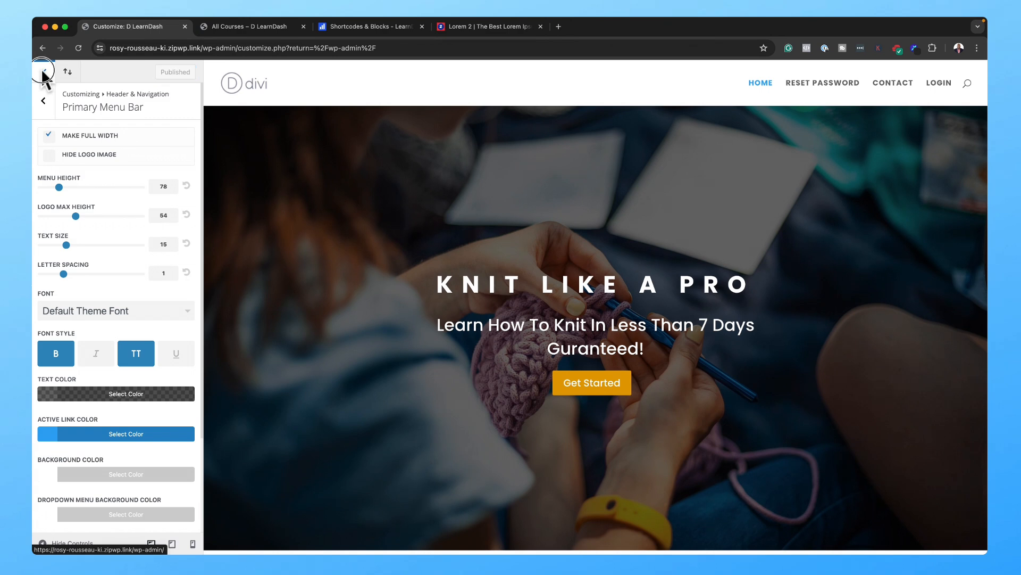
left_click(43, 71)
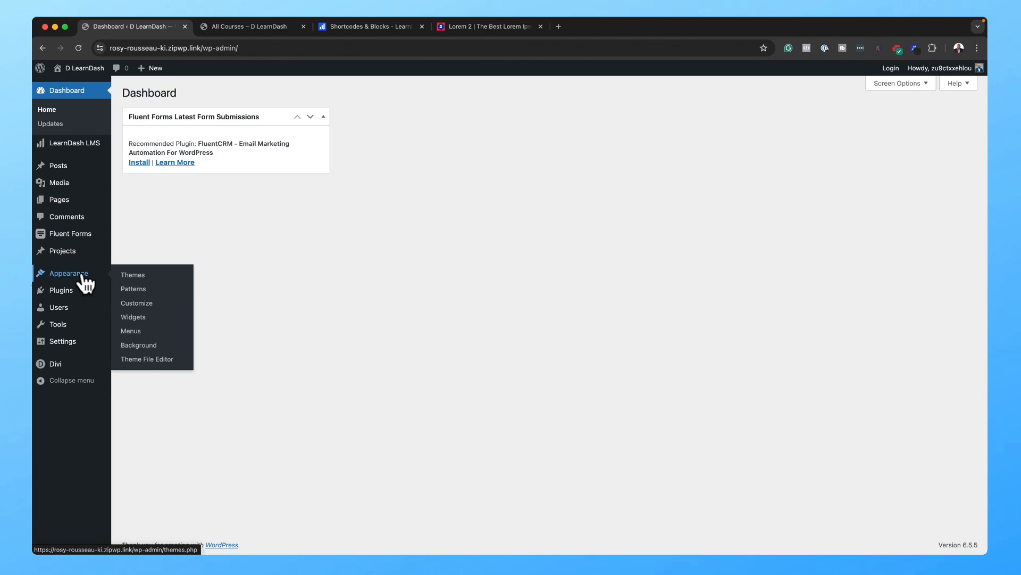
Step: Add All Courses and Dashboard under Home, remove Reset Password, and save the Main Menu
left_click(141, 332)
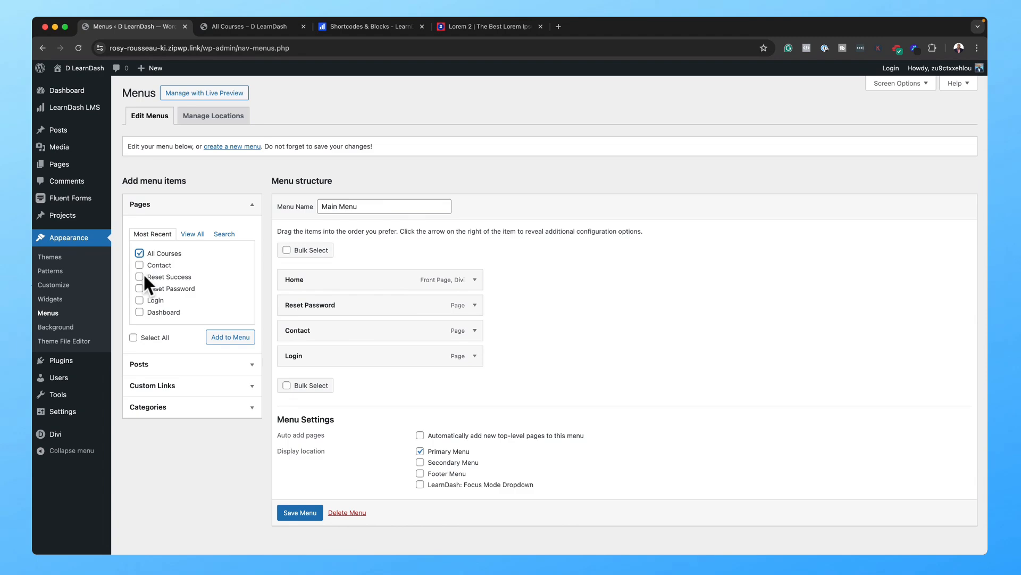
left_click(231, 337)
left_click_drag(319, 381, 327, 308)
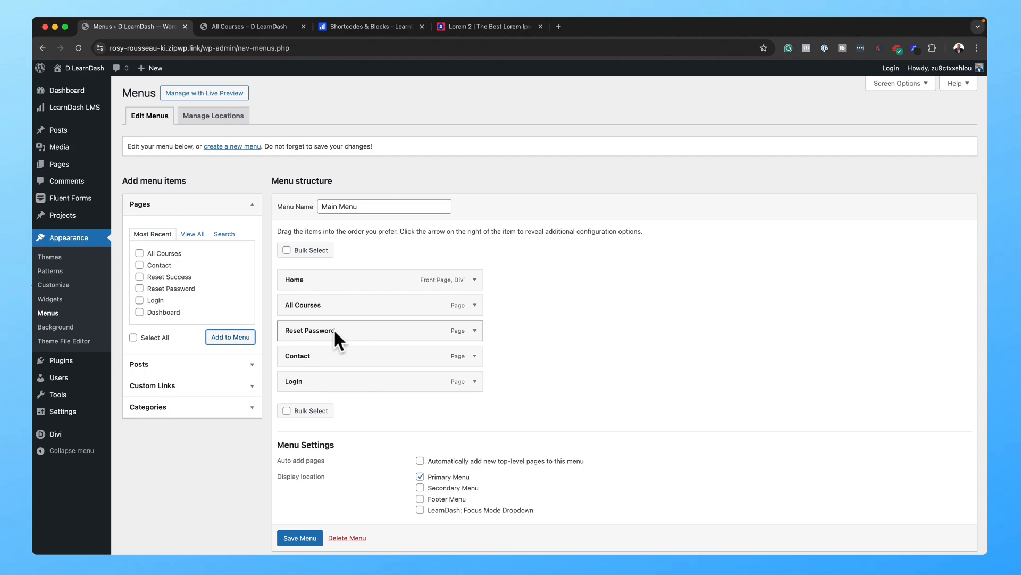
left_click(474, 331)
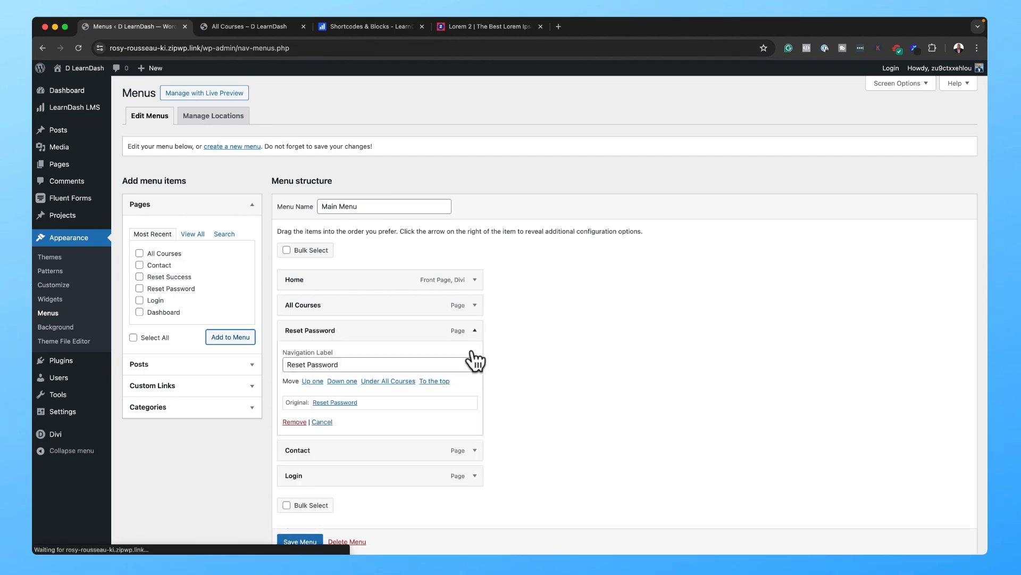
left_click(293, 421)
left_click(221, 340)
left_click_drag(319, 381, 317, 302)
left_click(301, 537)
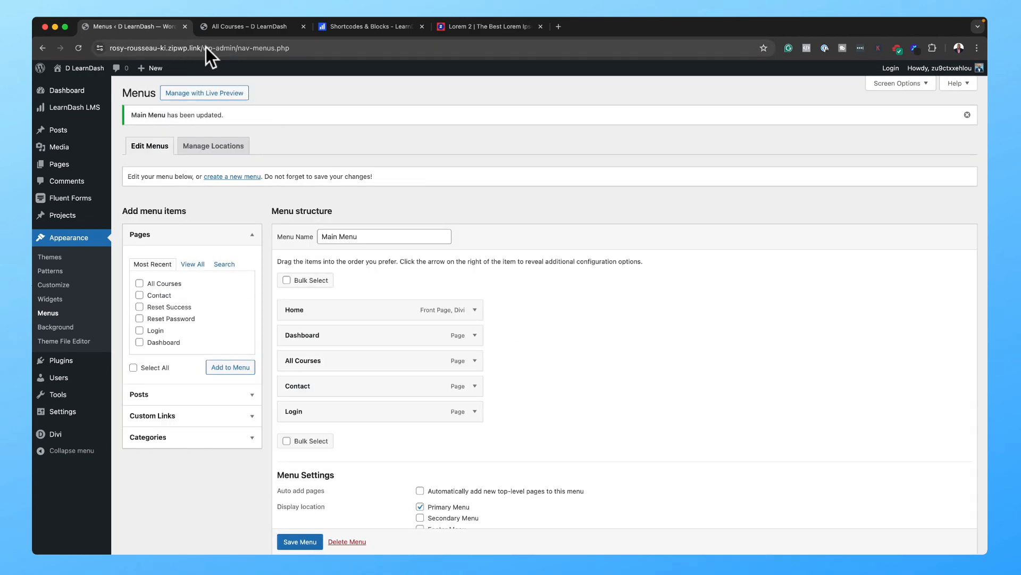
Step: Load the live site's home page and scroll through it
left_click_drag(206, 46, 453, 46)
key("BackSpace")
key("Return")
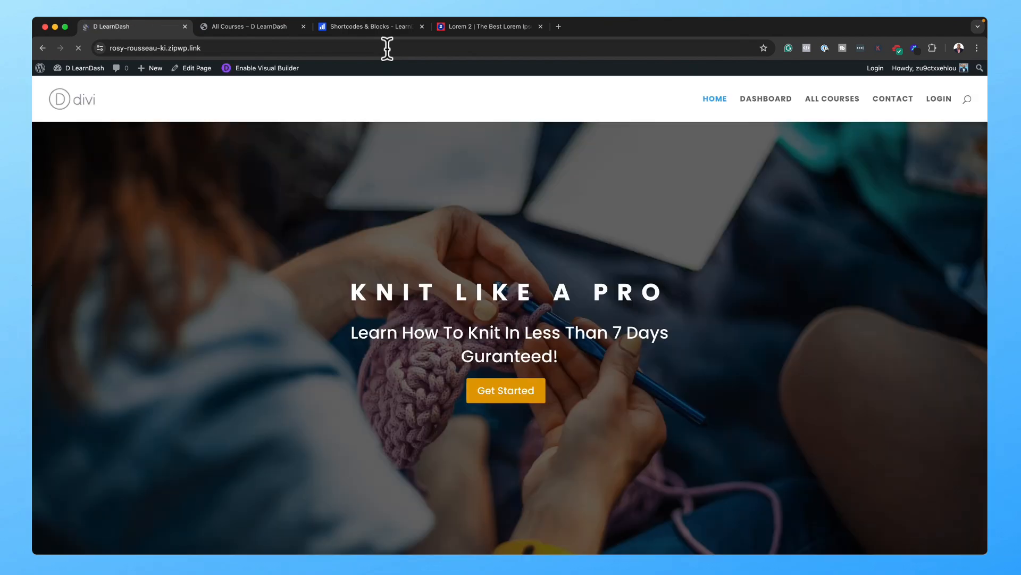
scroll(590, 311, "down", 3)
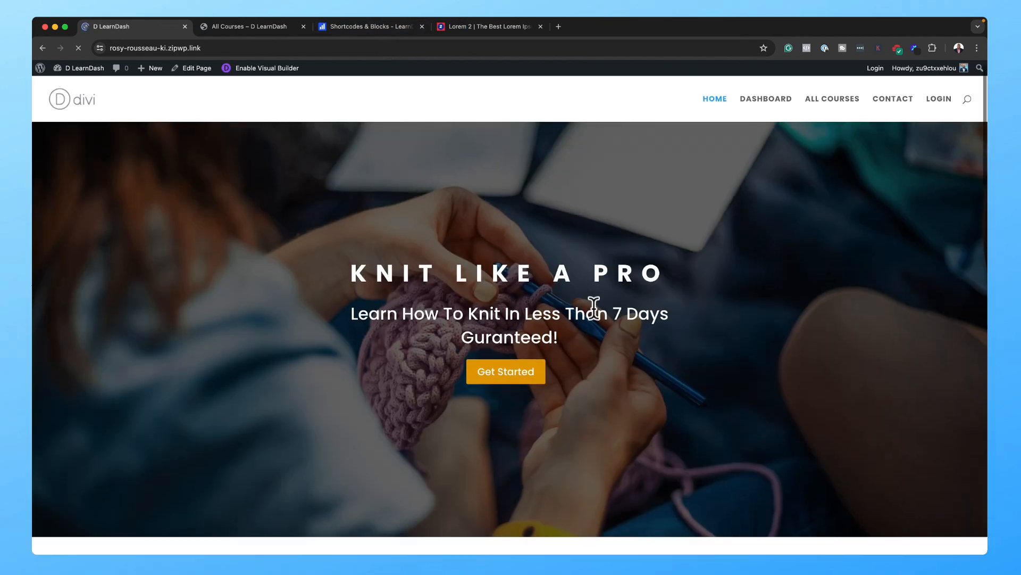
scroll(594, 307, "down", 6)
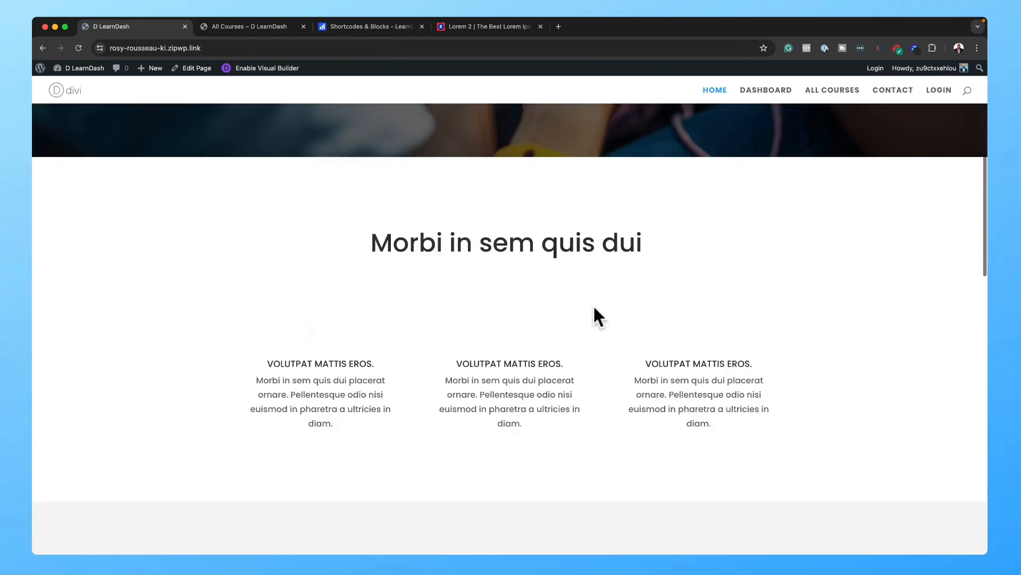
scroll(593, 305, "down", 15)
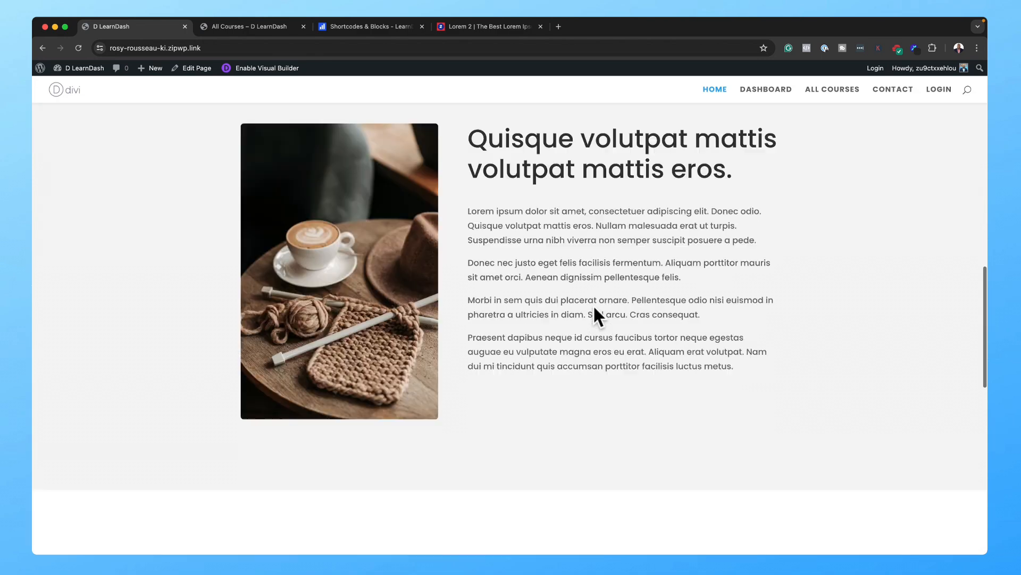
scroll(594, 306, "down", 3)
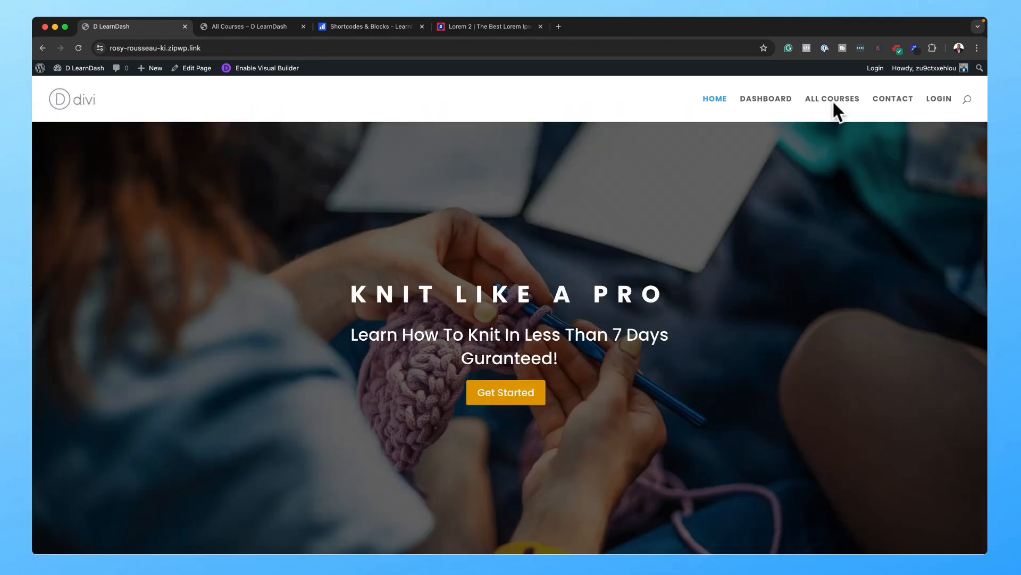
Step: Visit the All Courses, Contact and Dashboard pages through the primary menu
left_click(839, 101)
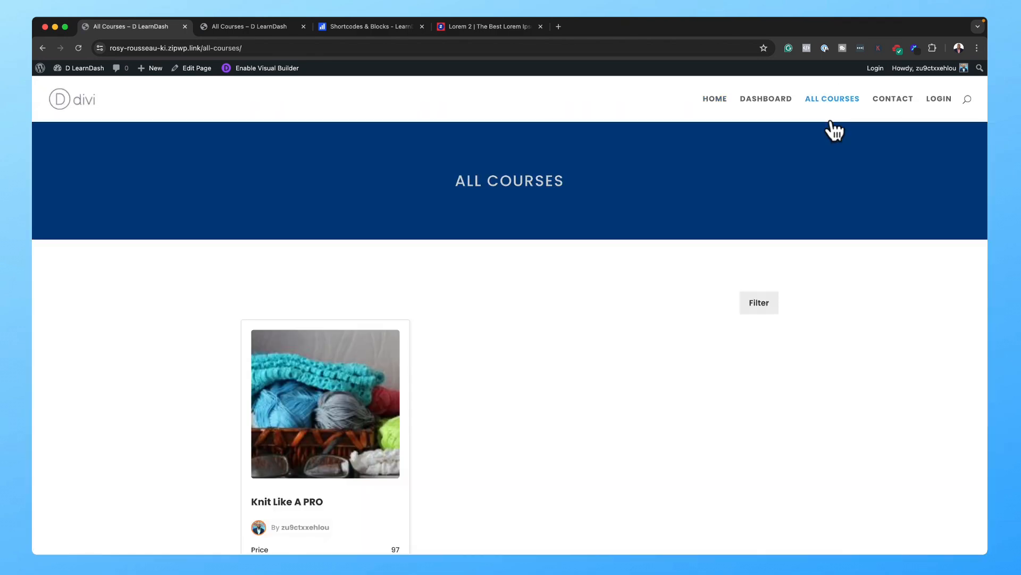
scroll(739, 309, "down", 3)
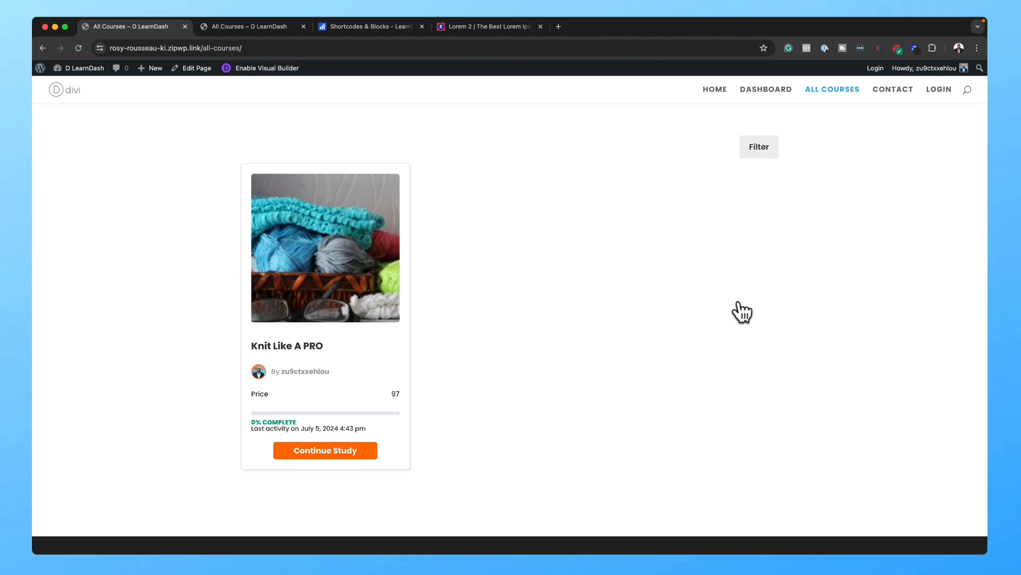
scroll(742, 293, "up", 3)
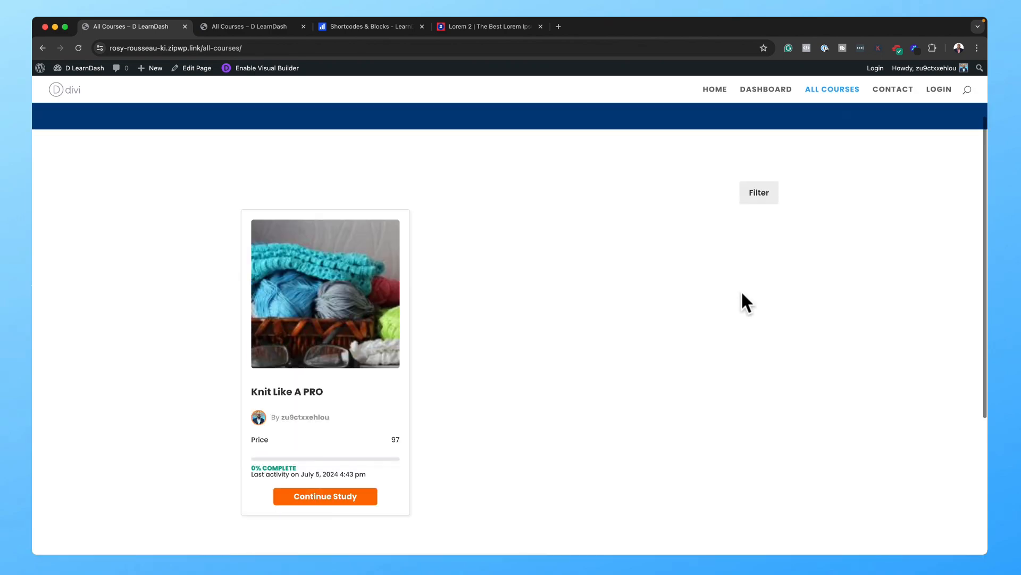
left_click(902, 108)
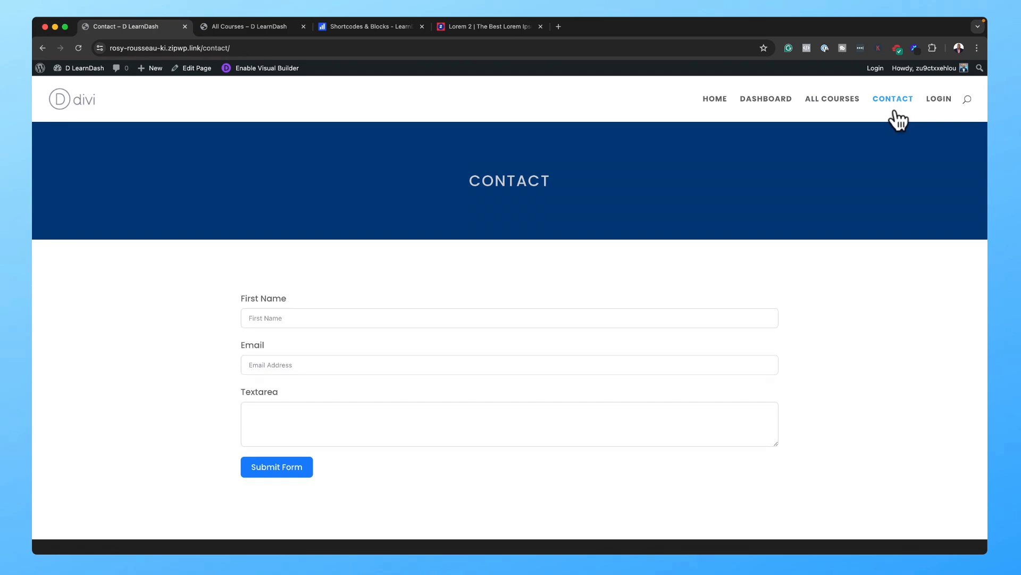
left_click(774, 98)
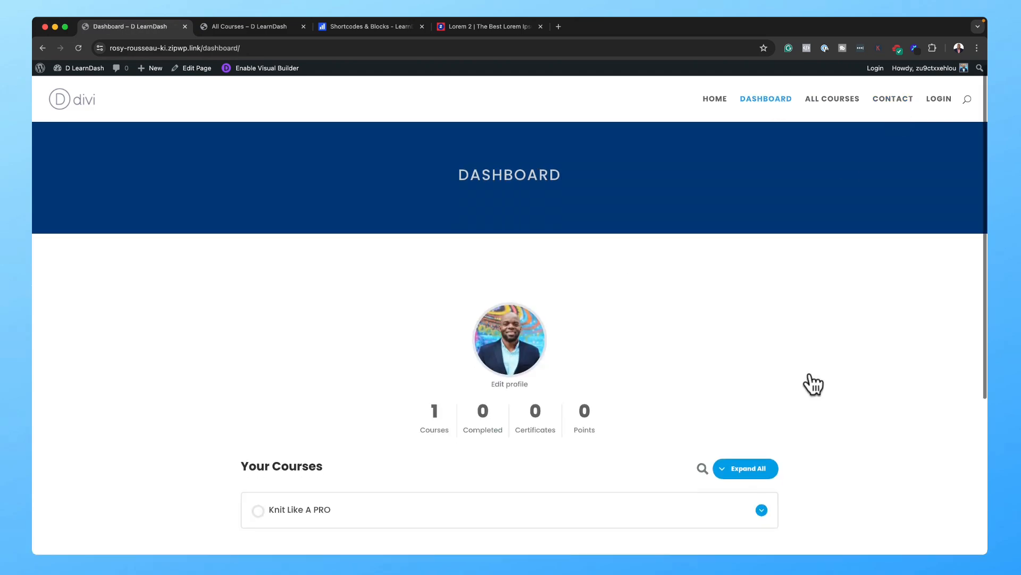
scroll(830, 346, "down", 5)
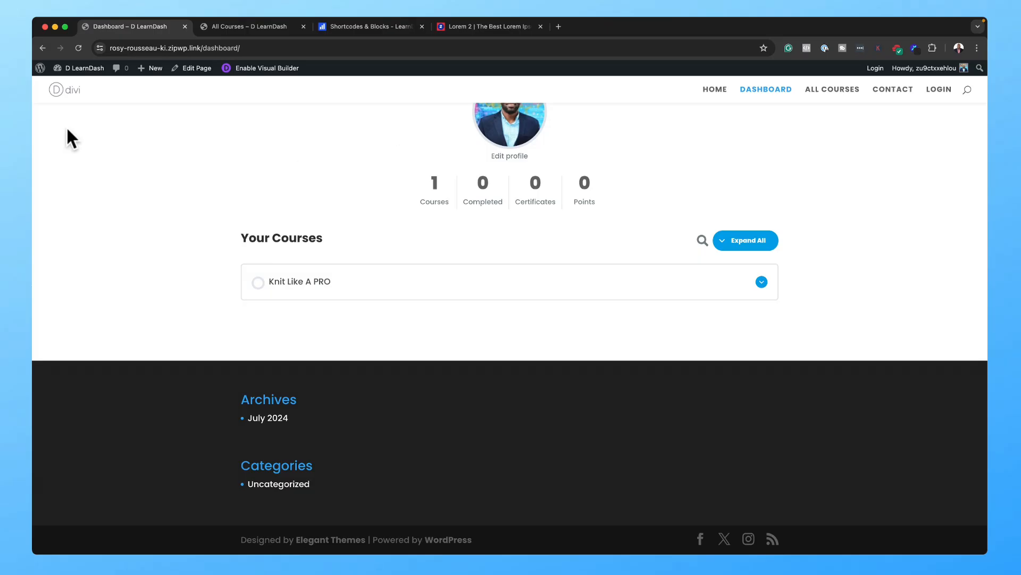
Step: Go to Divi > Theme Builder from the WordPress admin sidebar
mouse_move(93, 78)
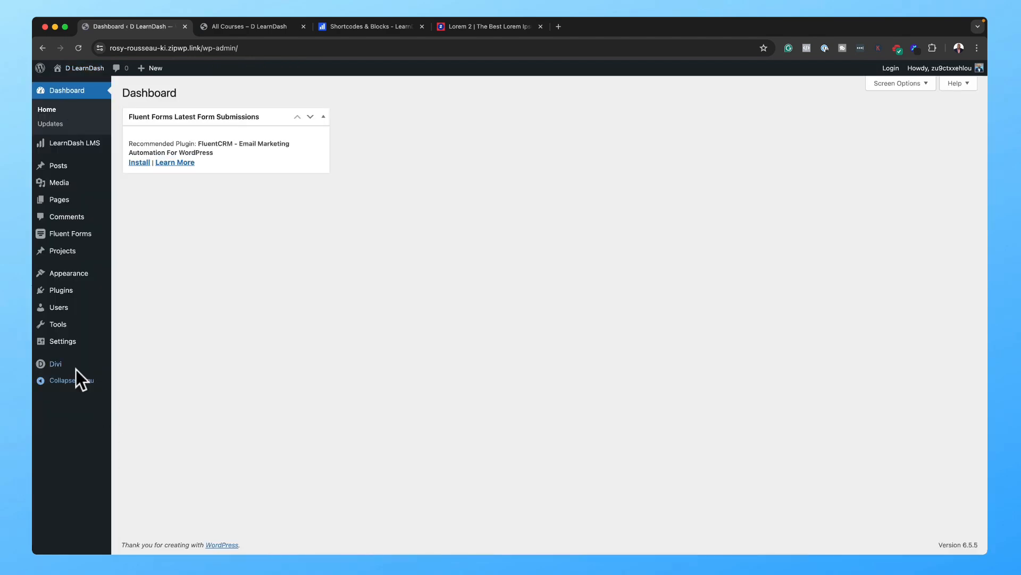
mouse_move(74, 366)
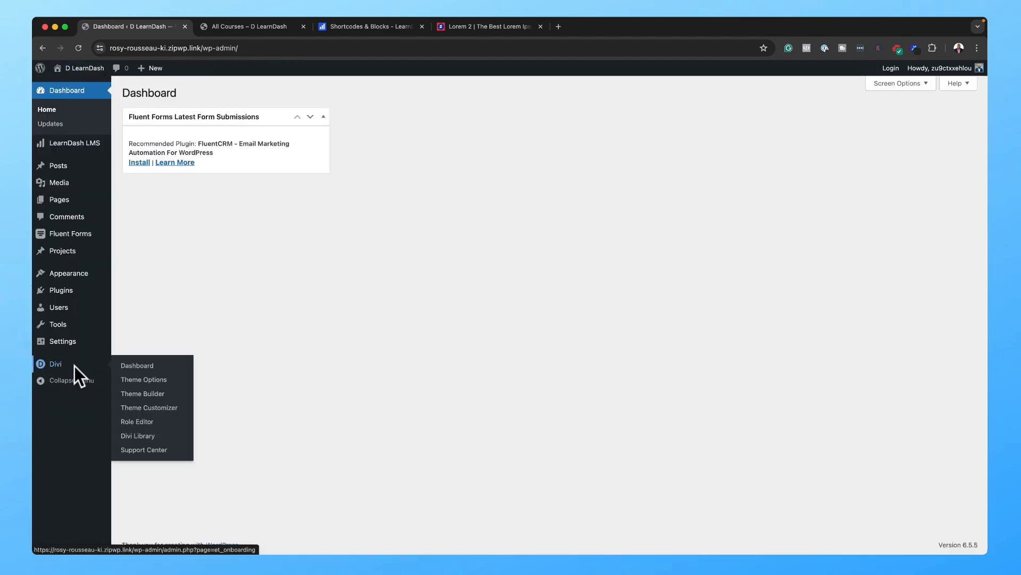
left_click(154, 393)
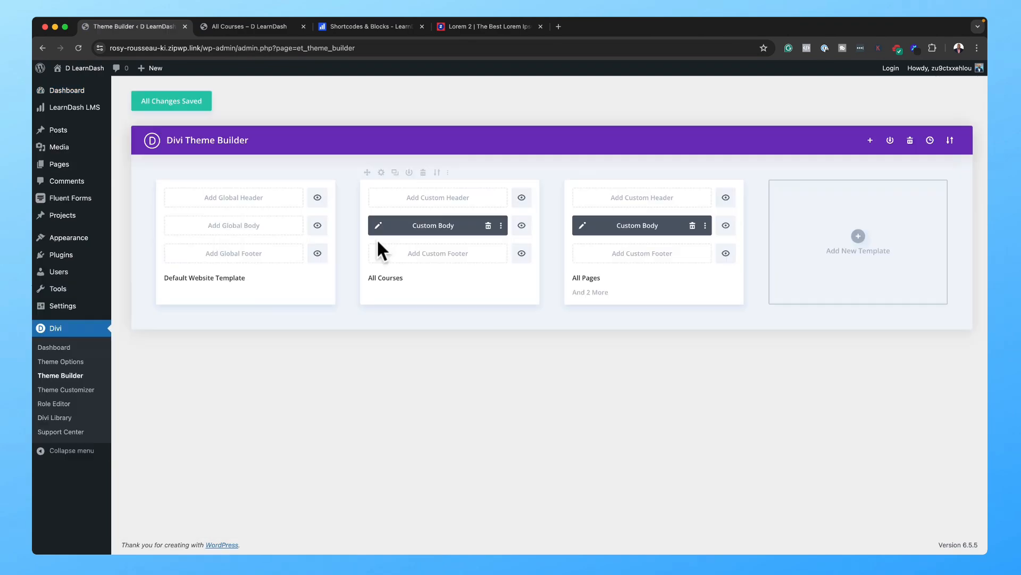
Step: Build a global footer with a one-column row and Text module, linking the 'Aliquam tincidunt' bullet
left_click(252, 253)
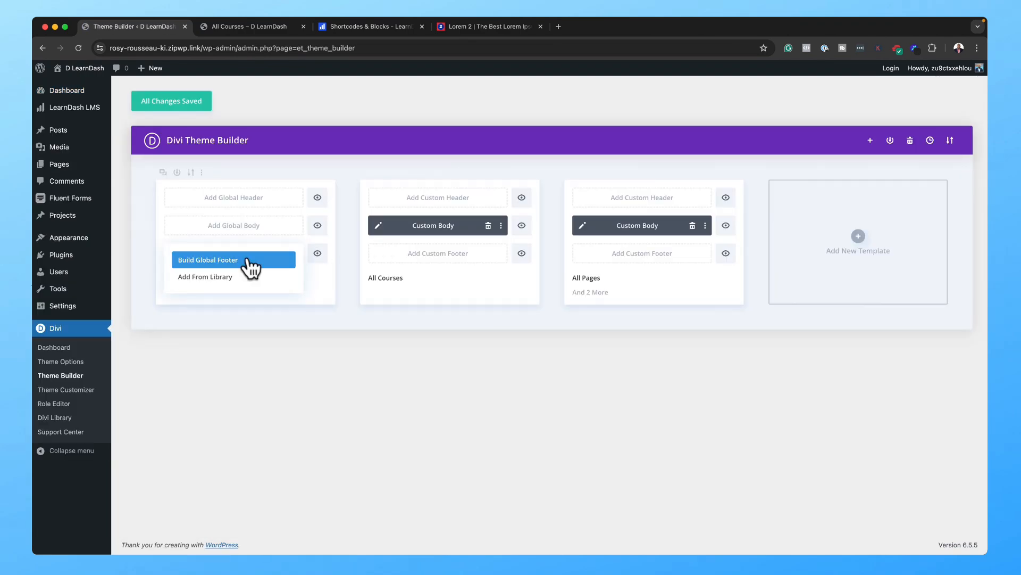
left_click(247, 260)
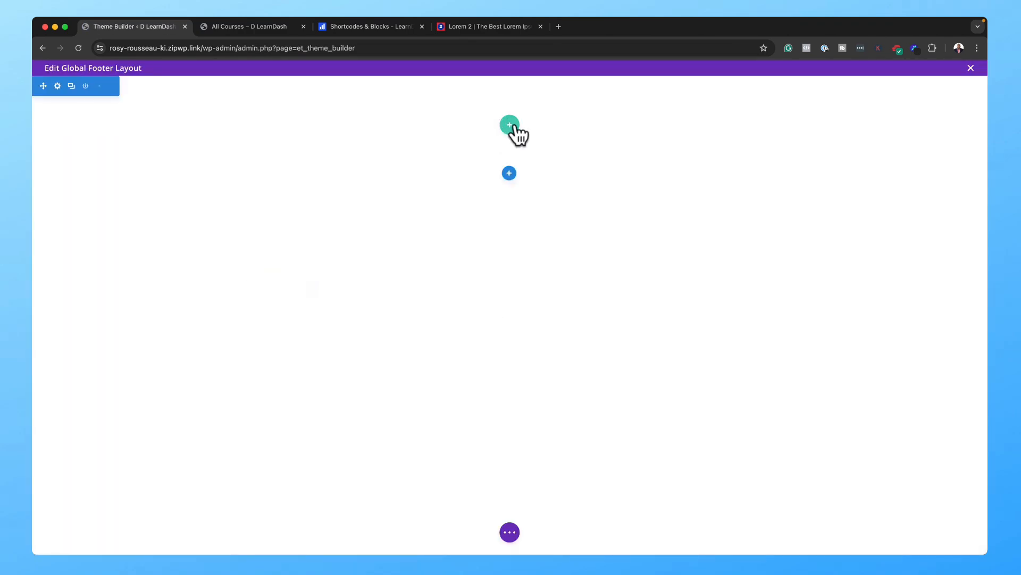
left_click(511, 126)
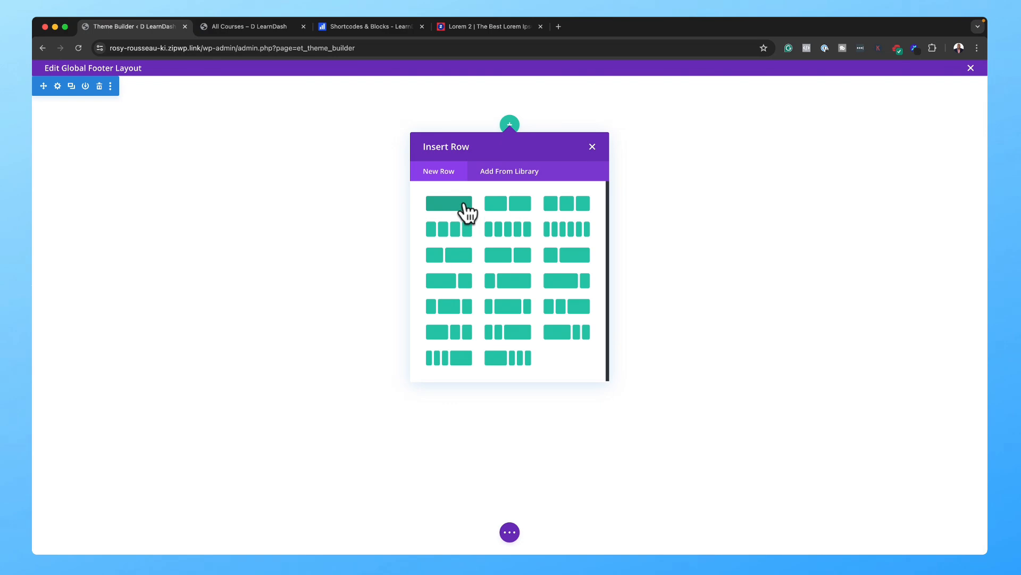
left_click(448, 203)
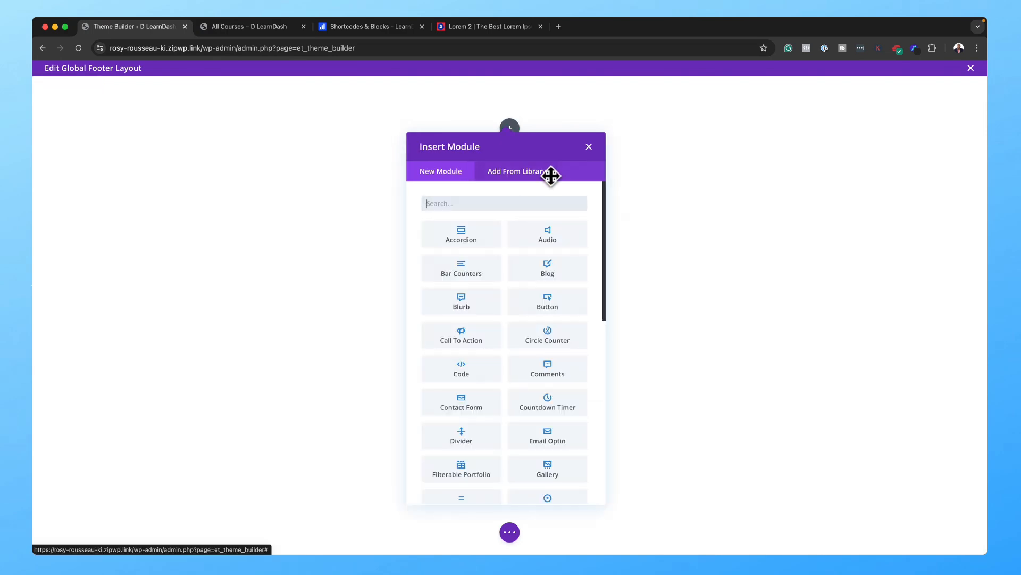
left_click(551, 181)
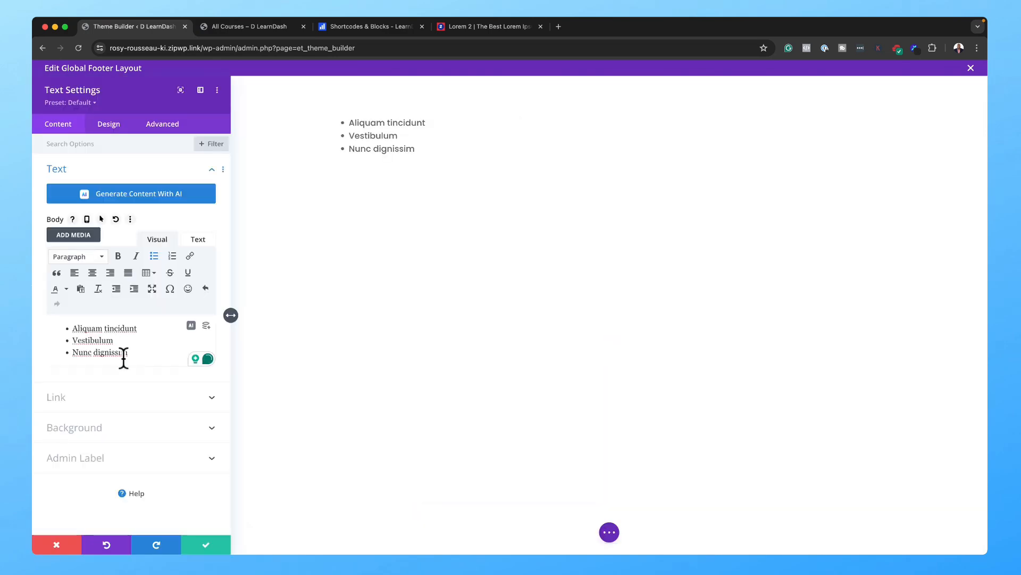
left_click(133, 355)
left_click_drag(138, 328, 68, 326)
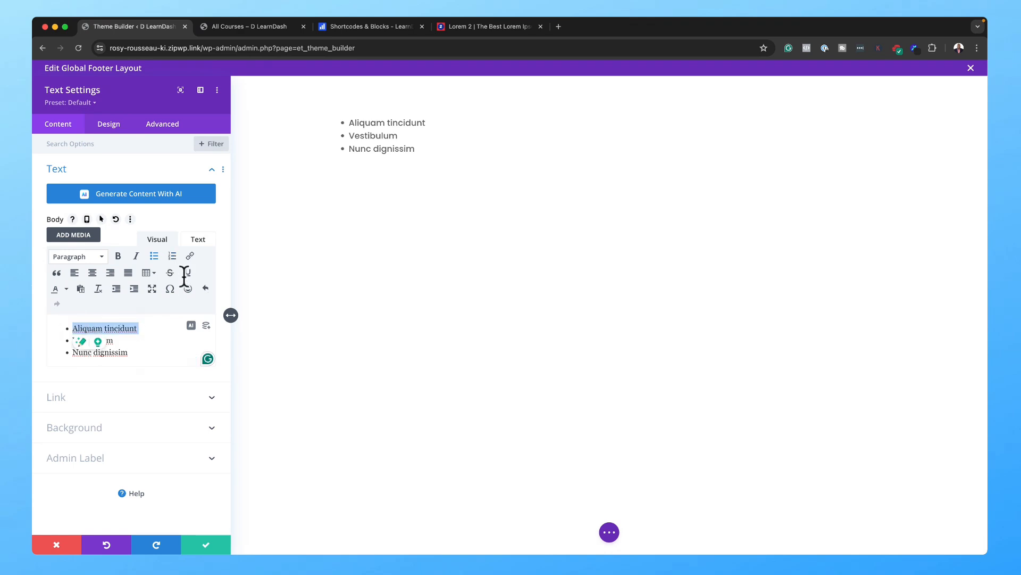
left_click(190, 257)
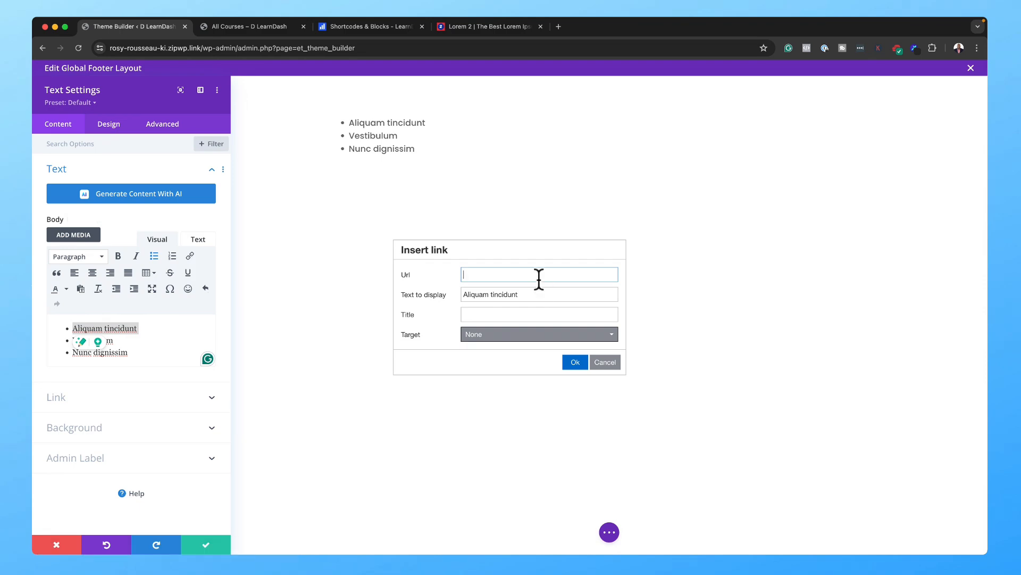
left_click(575, 362)
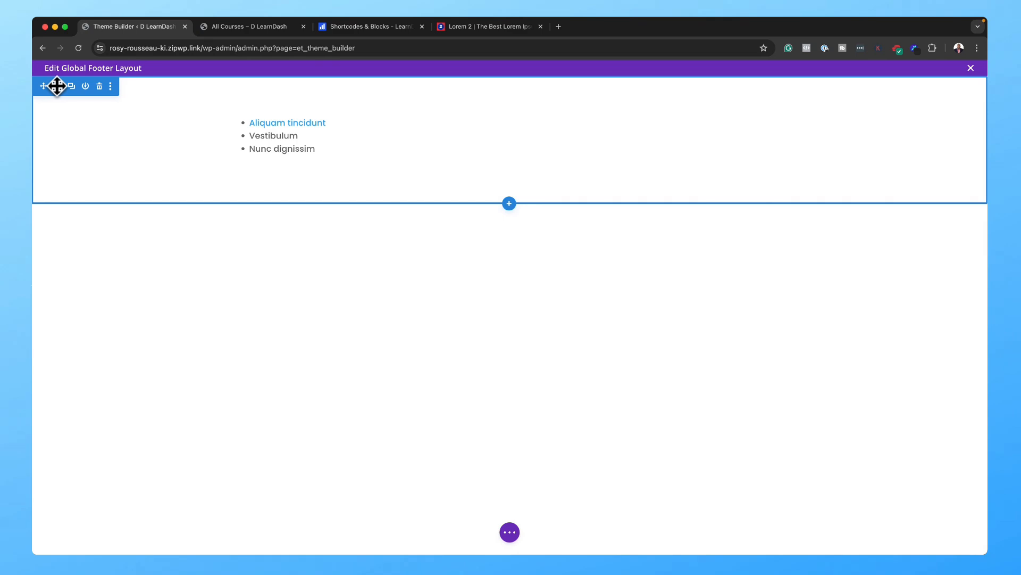
Step: Set the footer section background to dark grey #232323 and save
left_click(57, 87)
left_click(68, 199)
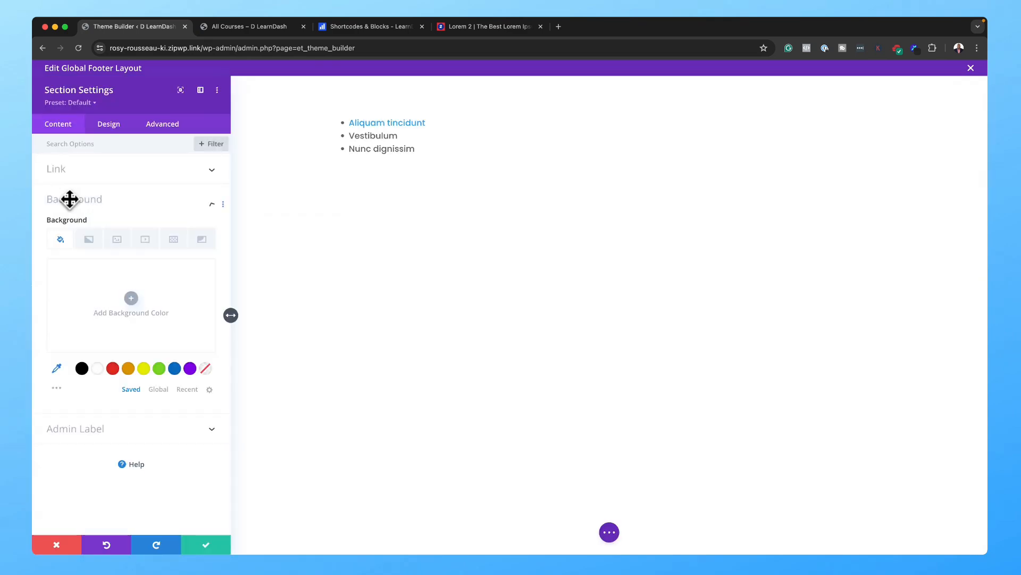
left_click(82, 374)
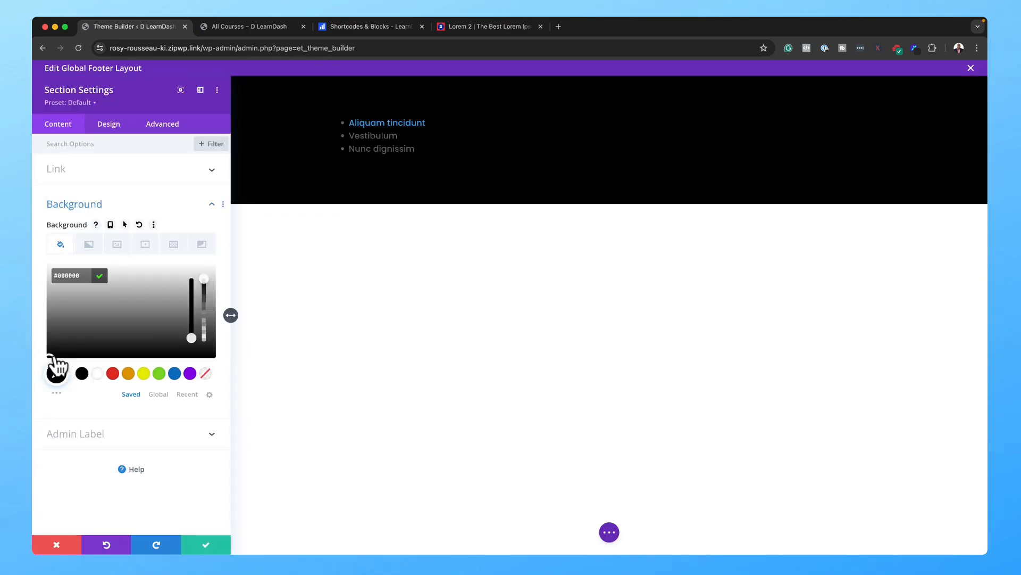
left_click_drag(51, 346, 50, 353)
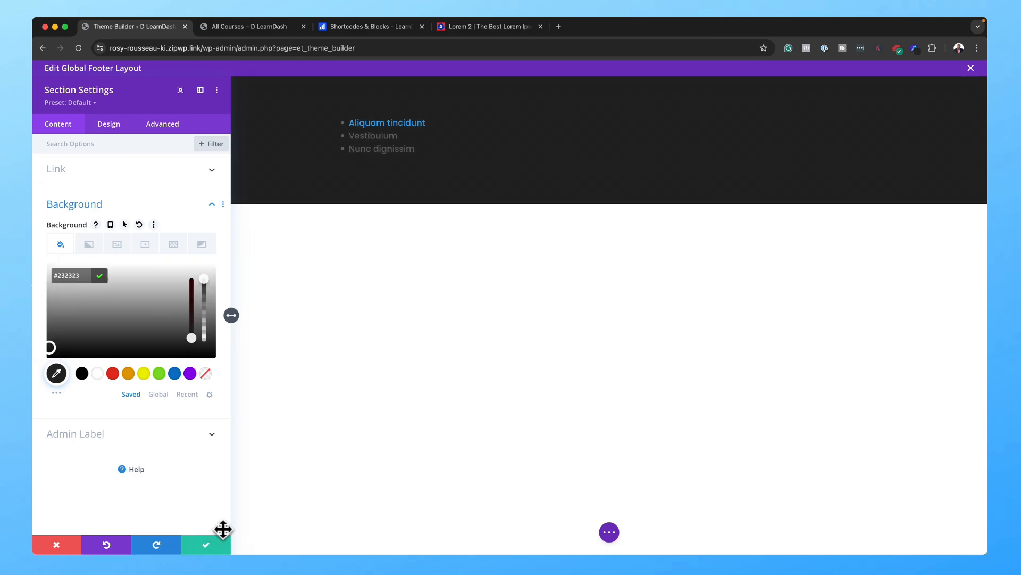
left_click(210, 543)
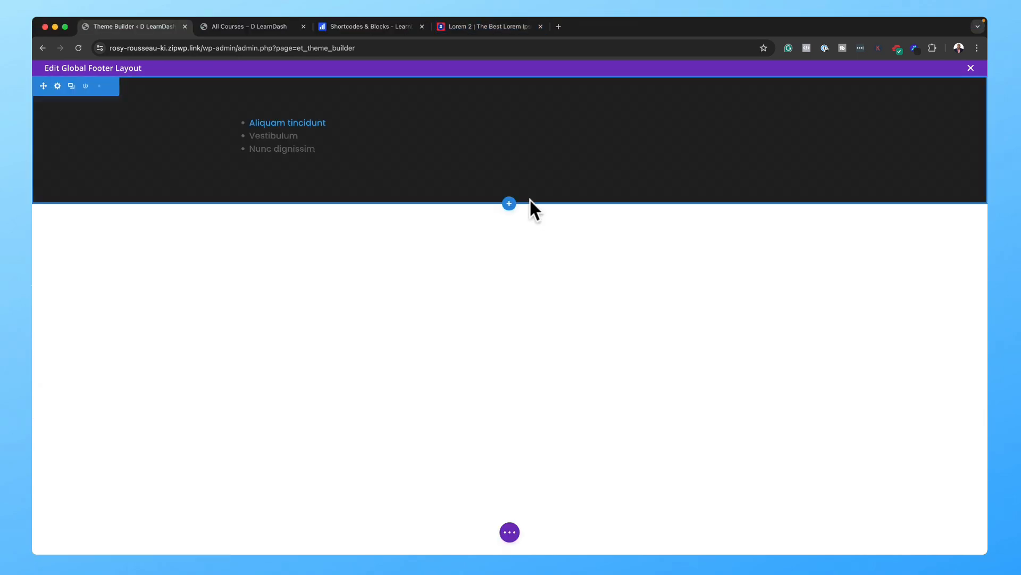
Step: Add a regular section below with a single-column row and a Text module
left_click(510, 204)
left_click(457, 286)
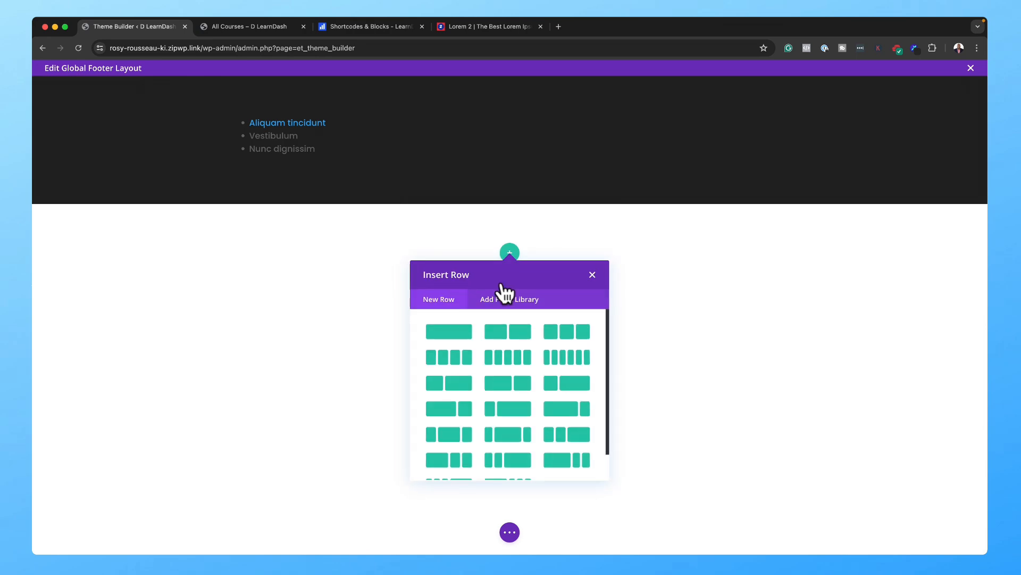
left_click(456, 336)
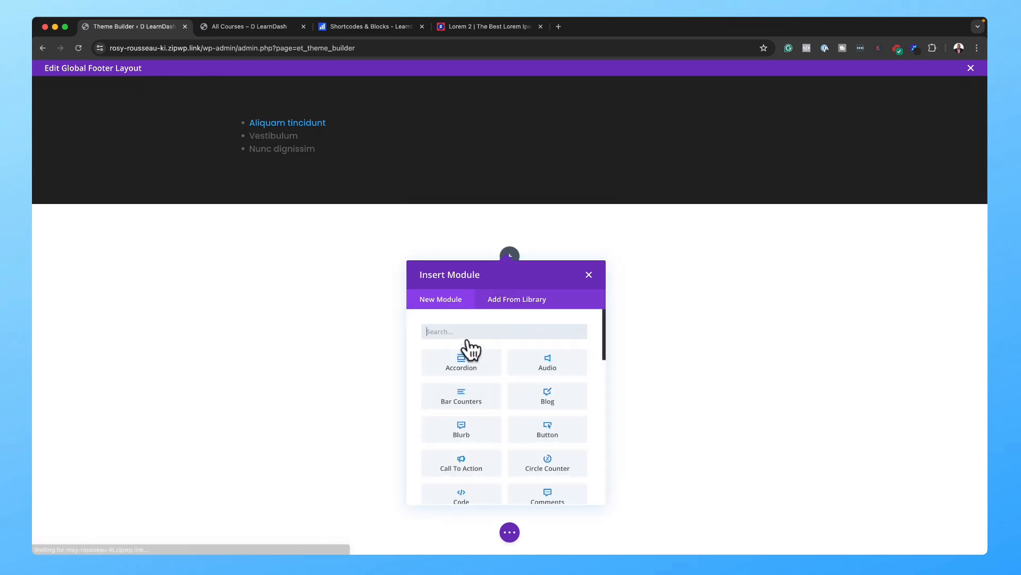
type("text")
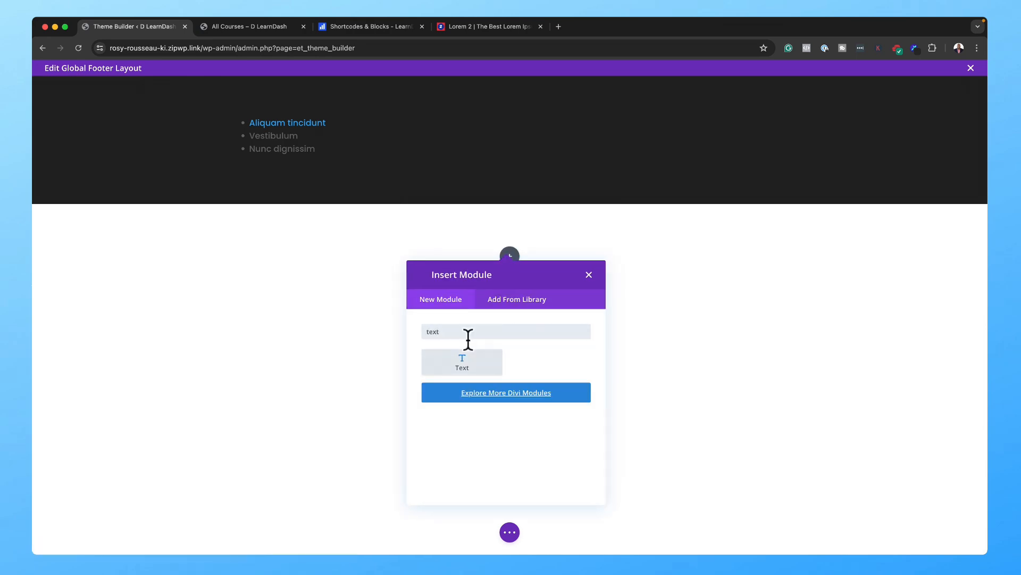
left_click(462, 361)
Step: Insert the dynamic site title, prefixed 'Copyright |' and suffixed '| Designed By' plus the designer's name
left_click(203, 326)
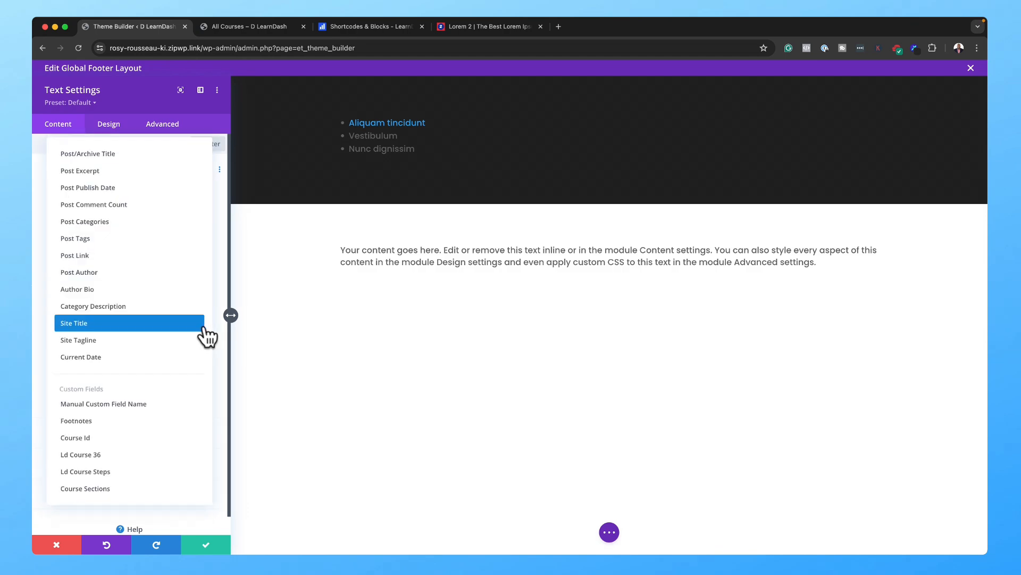
left_click(172, 324)
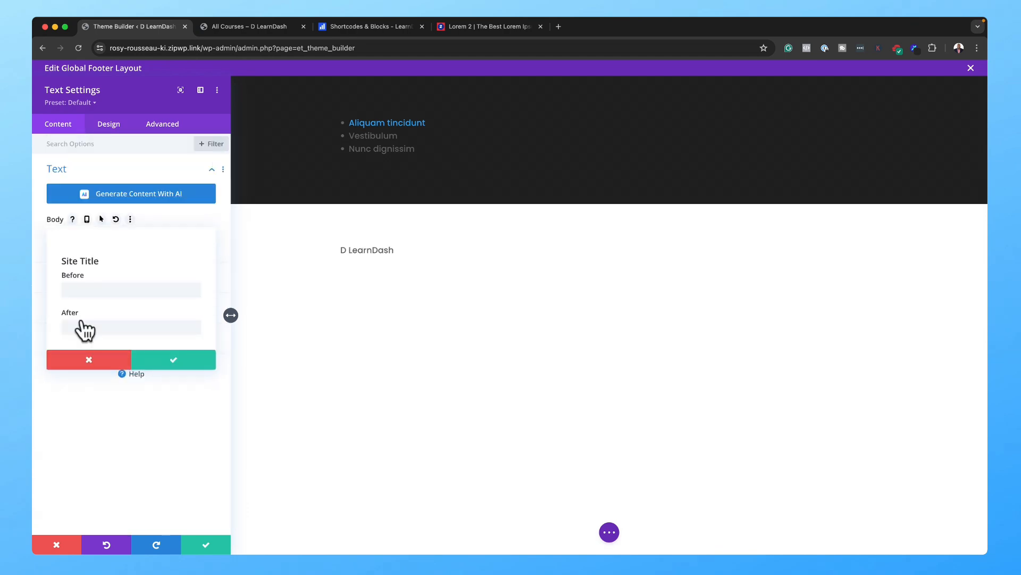
left_click(87, 290)
type("c")
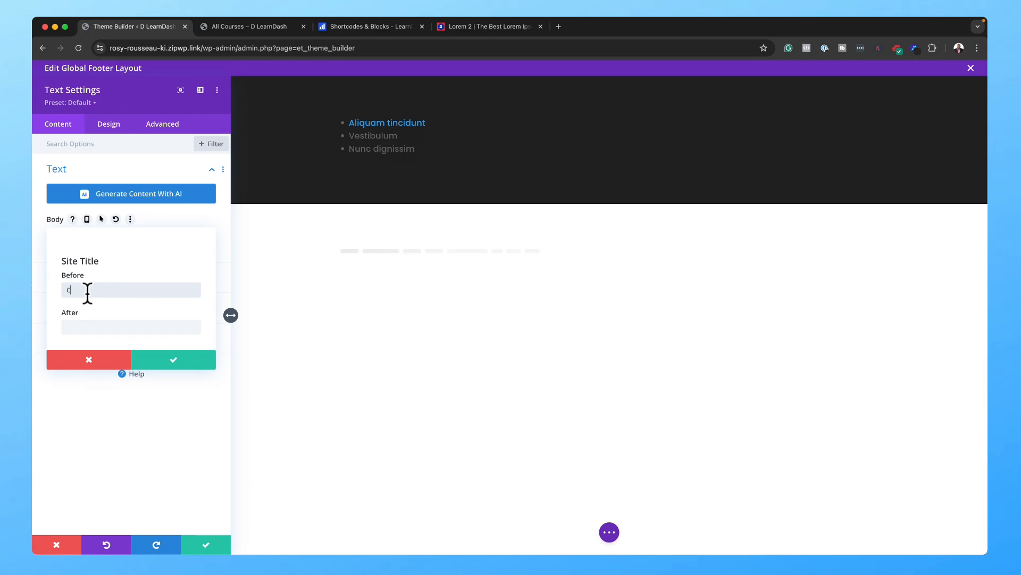
type("opyright  |")
left_click(91, 327)
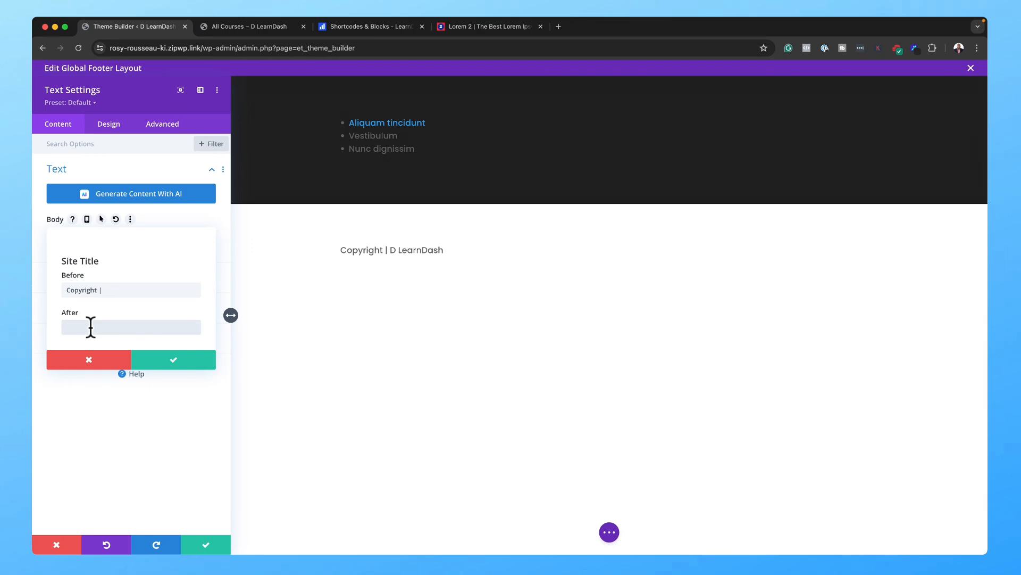
type("|")
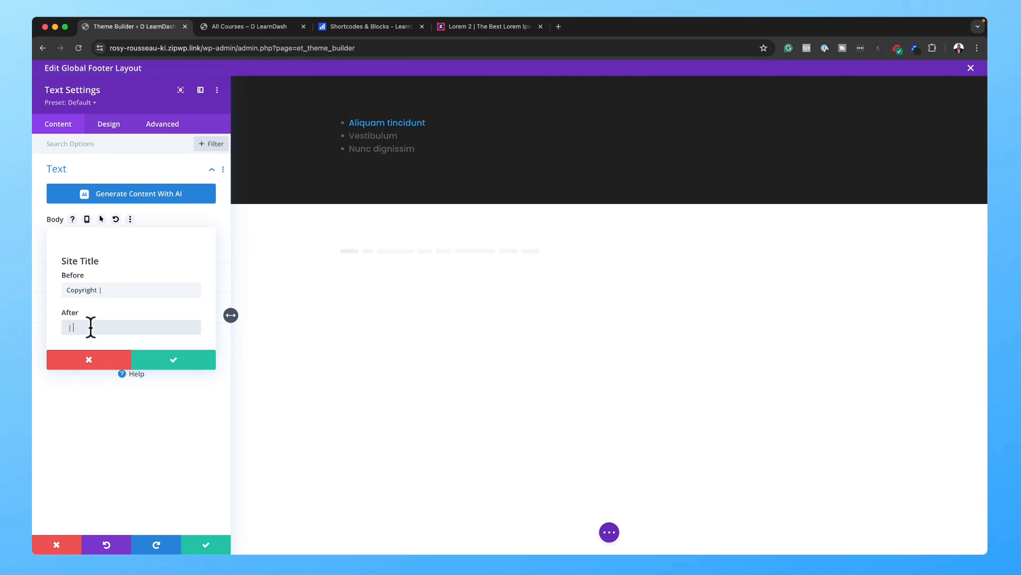
type(" Designed By Mak")
left_click(72, 327)
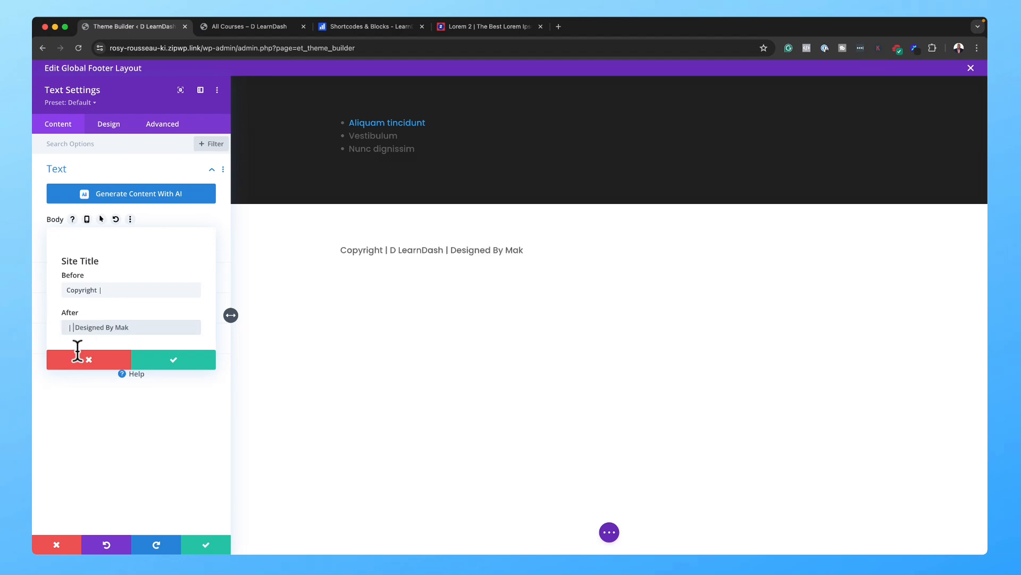
left_click(109, 290)
type("|")
left_click(176, 359)
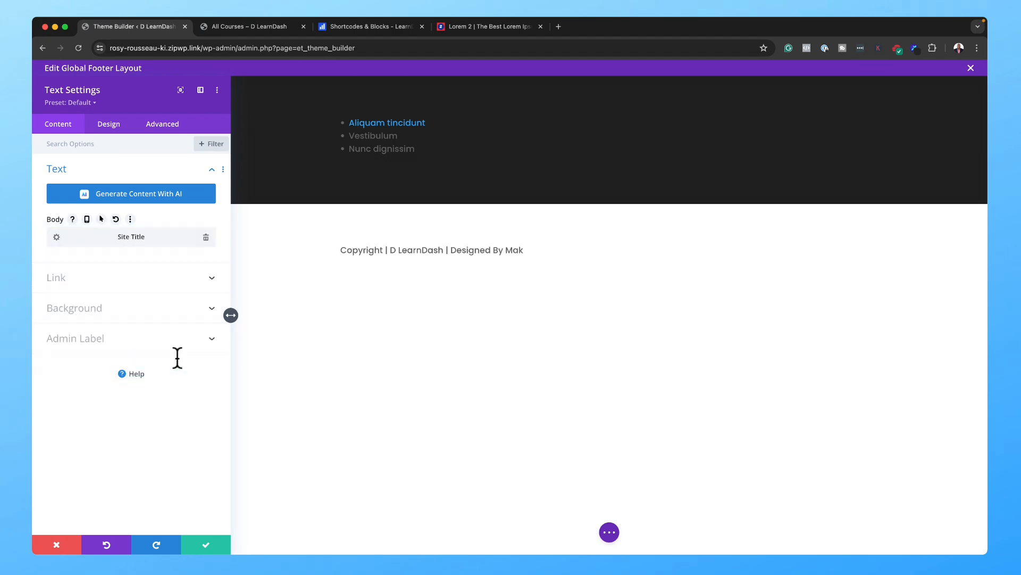
Step: Style the copyright text at 16px in light grey #dddddd and save the module
left_click(108, 123)
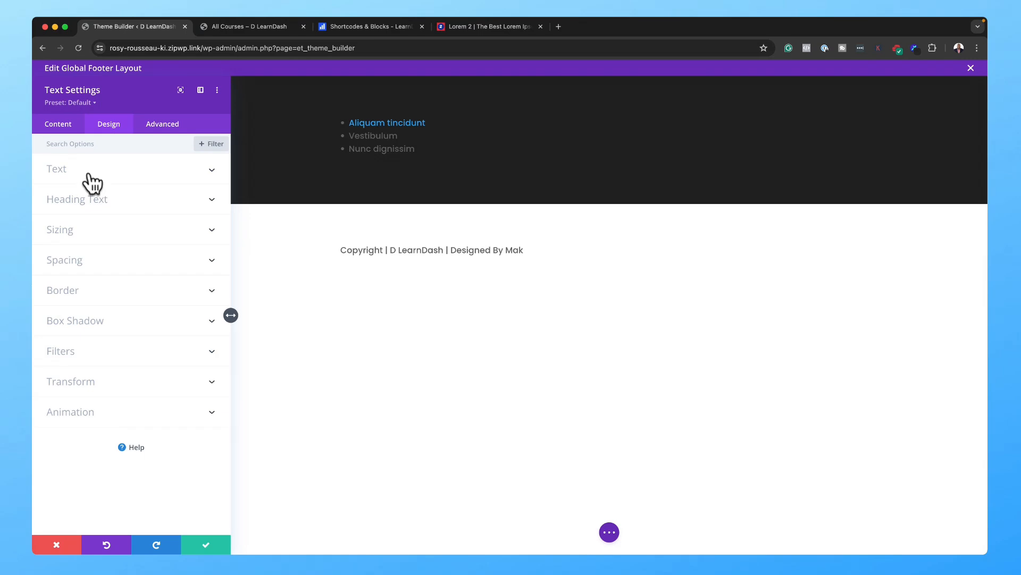
left_click(90, 176)
left_click(206, 416)
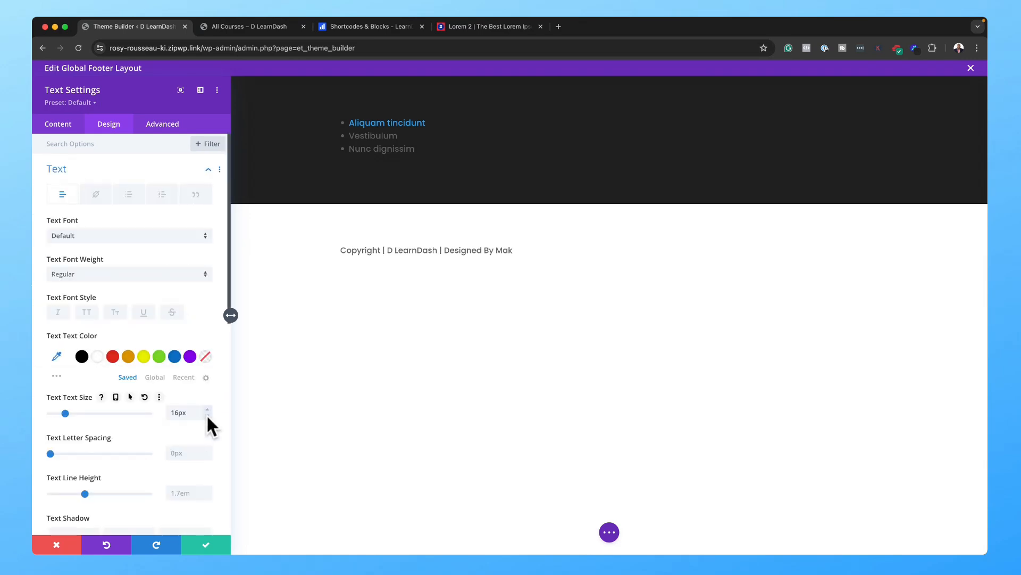
left_click(98, 358)
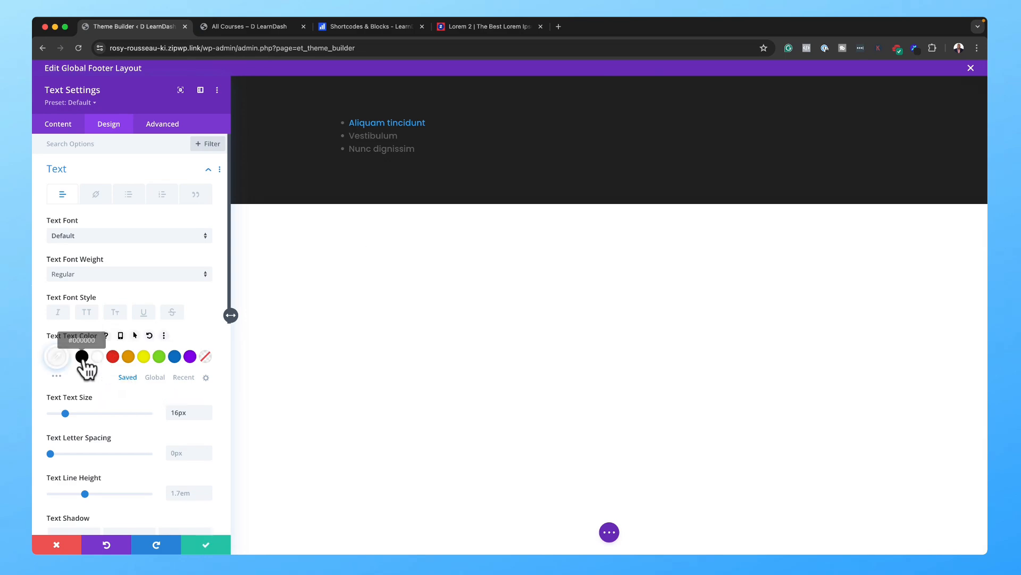
left_click(56, 358)
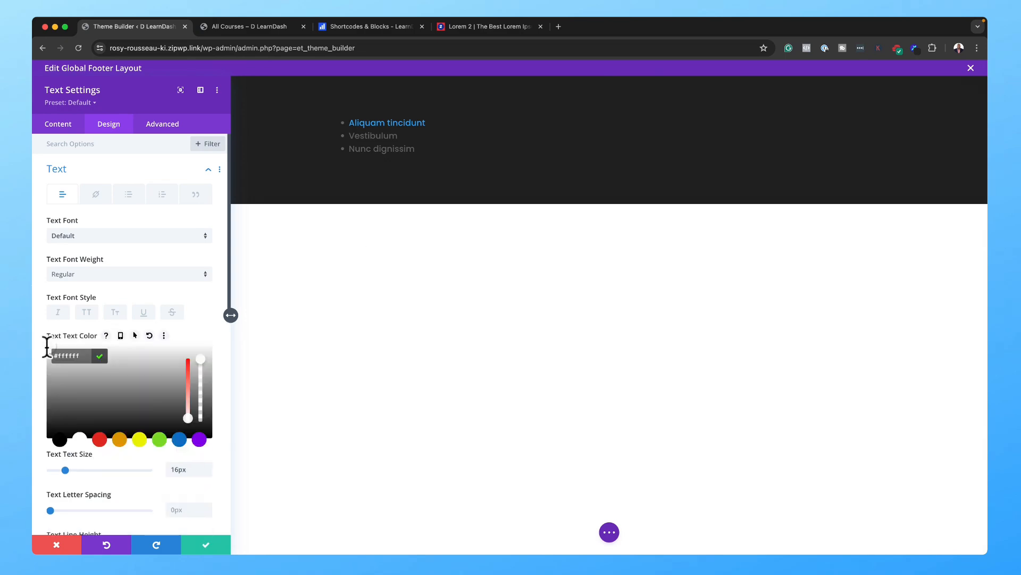
left_click(49, 358)
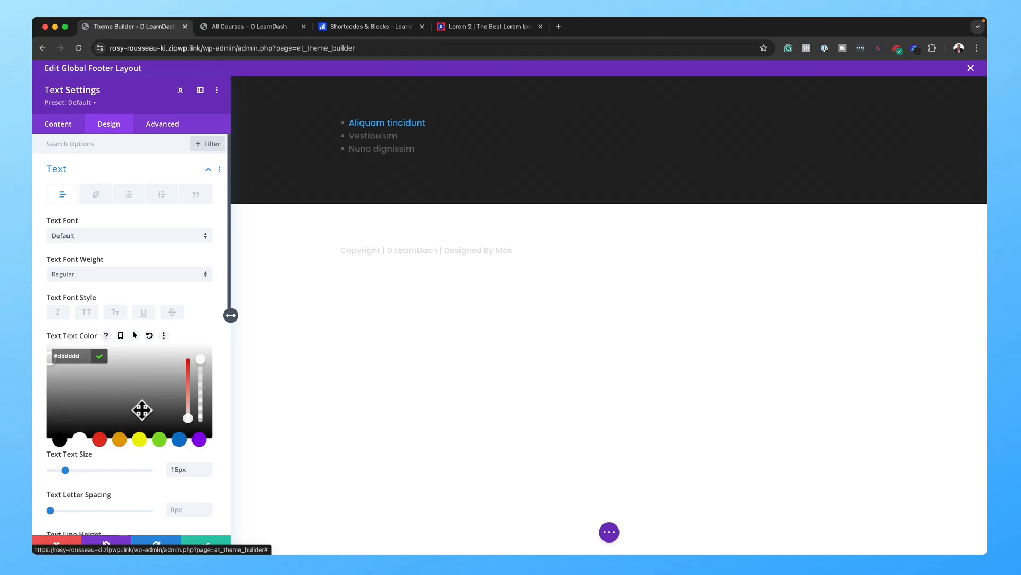
left_click(207, 543)
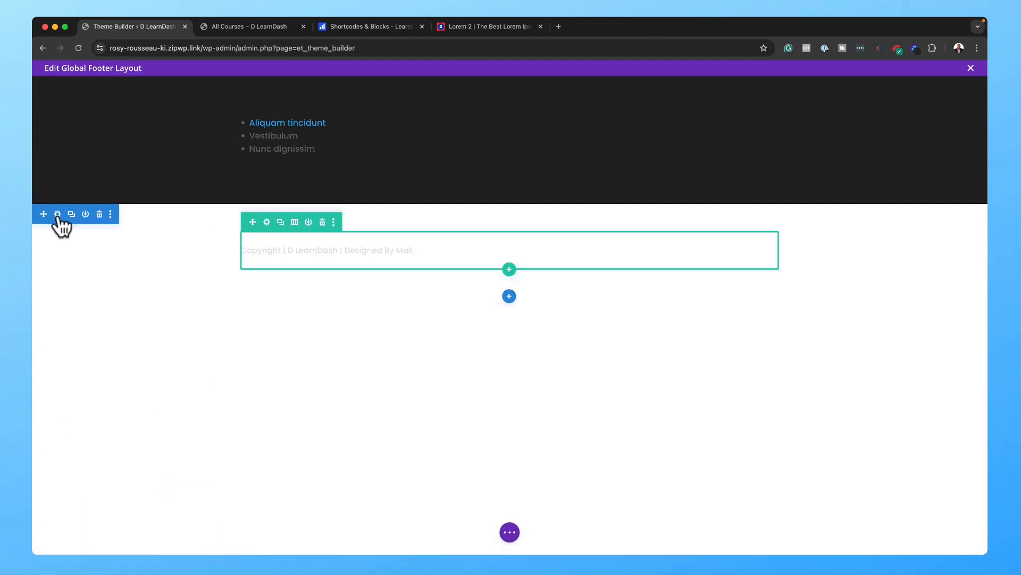
Step: Give the copyright section a #191919 background and 0px top and bottom padding, then save
left_click(58, 214)
left_click(69, 205)
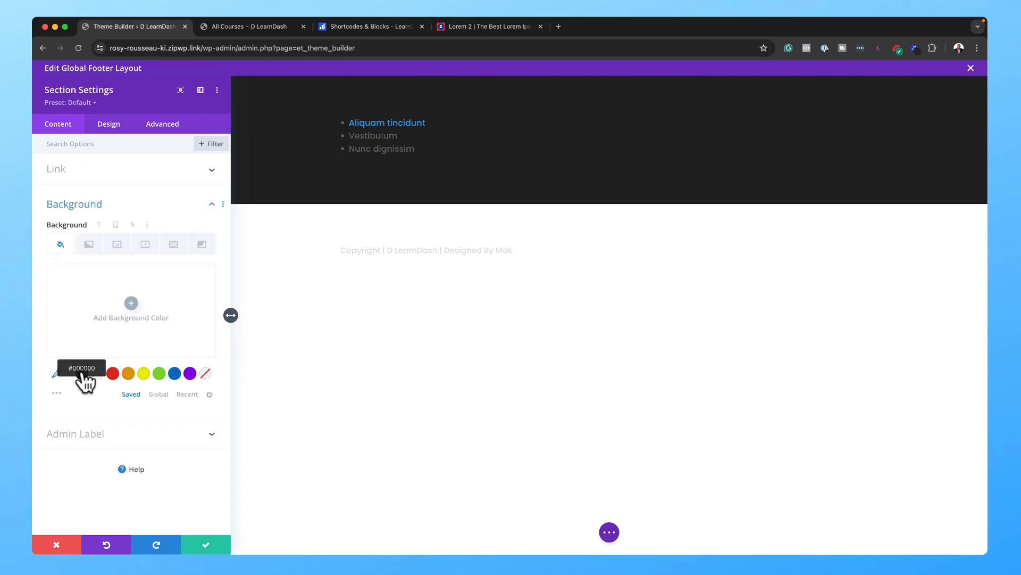
left_click(82, 374)
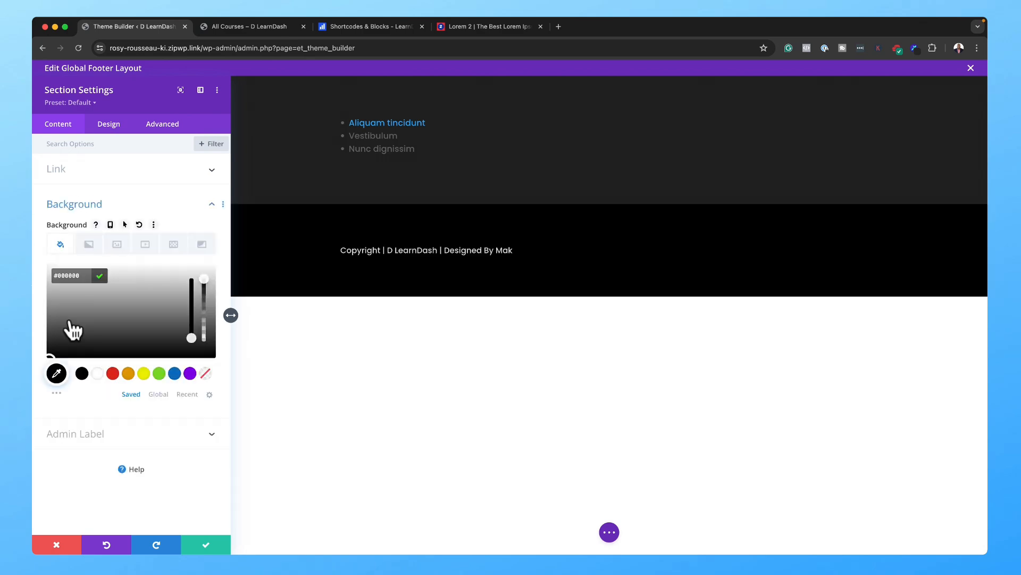
left_click_drag(50, 353, 46, 353)
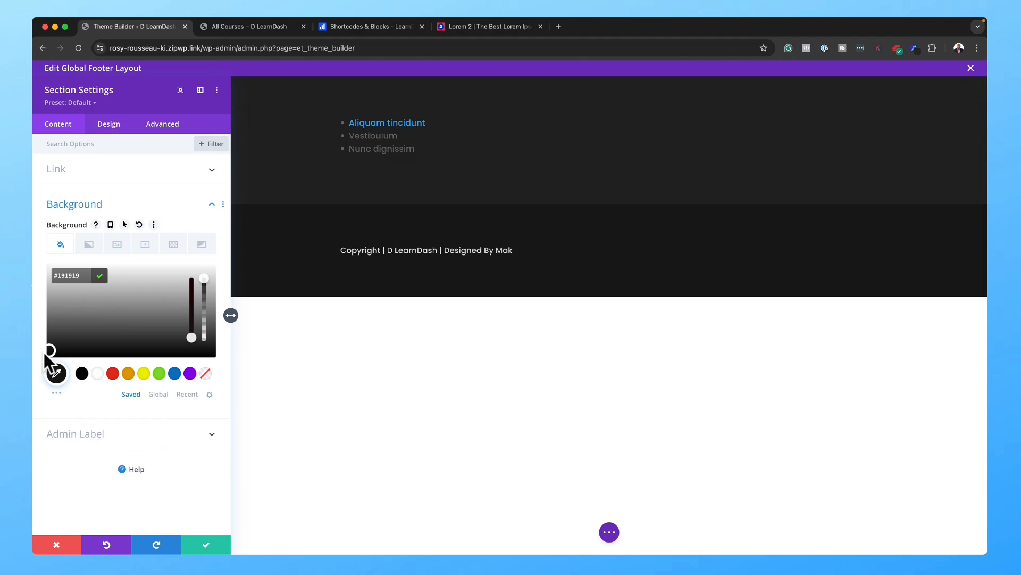
left_click(108, 123)
left_click(92, 260)
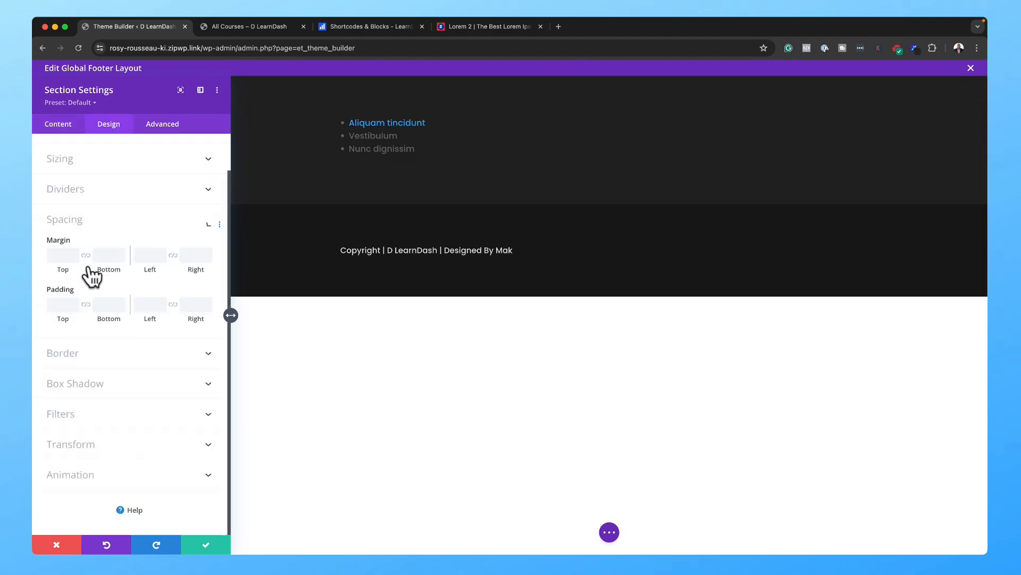
left_click(53, 302)
type("0")
left_click(86, 304)
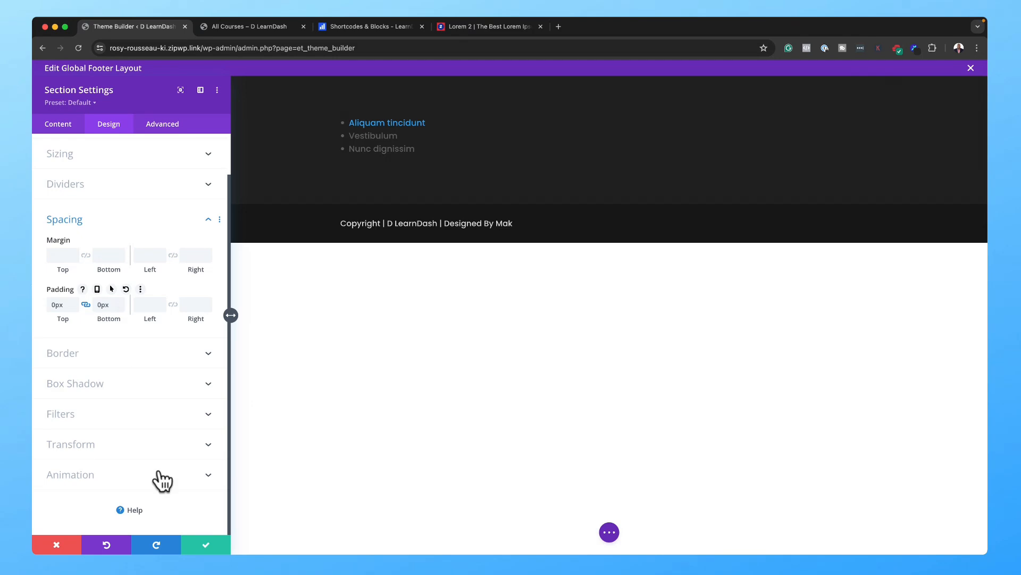
left_click(208, 548)
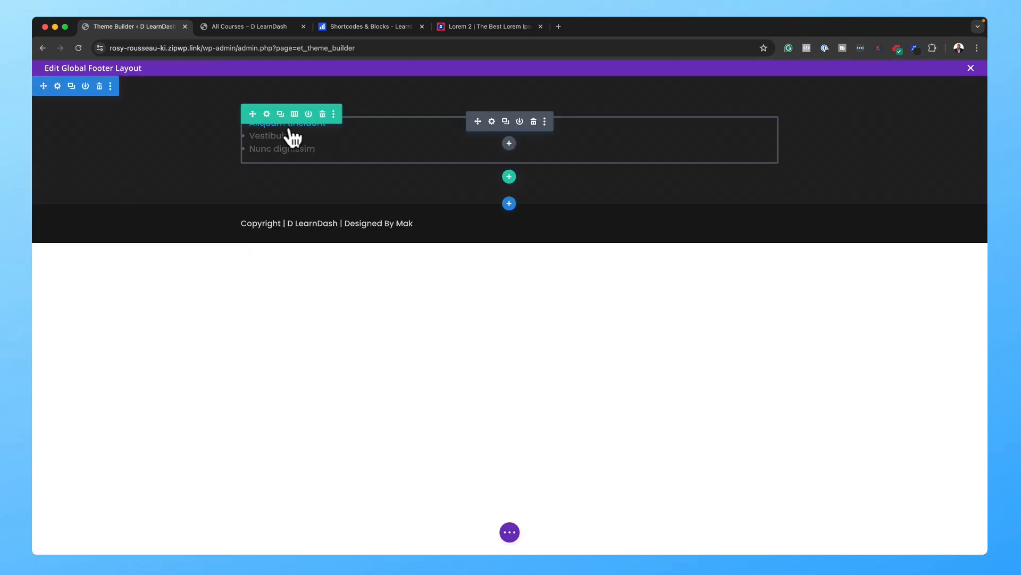
Step: Set the link list section's top padding to 6% and save
left_click(59, 85)
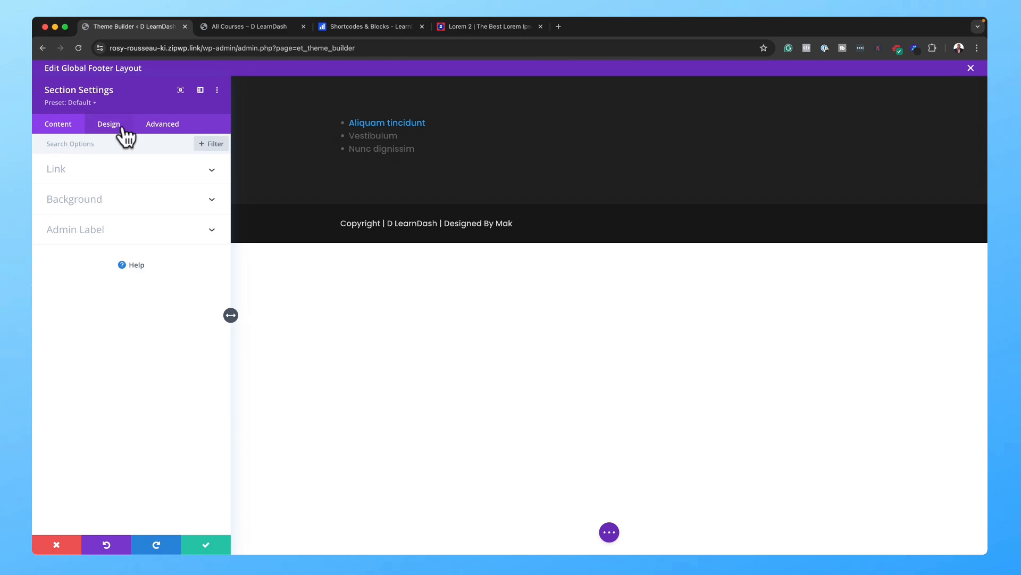
left_click(120, 128)
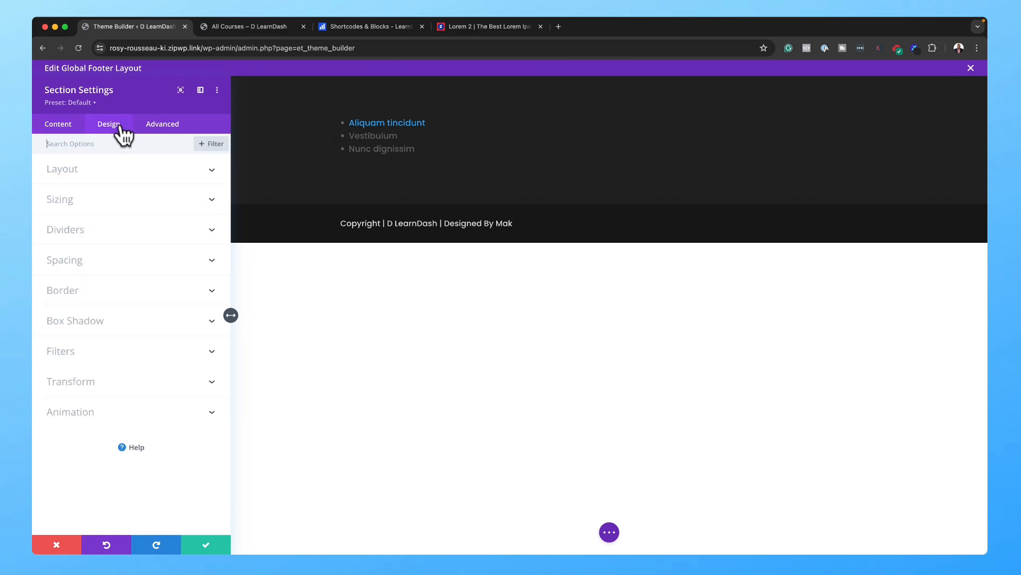
left_click(98, 264)
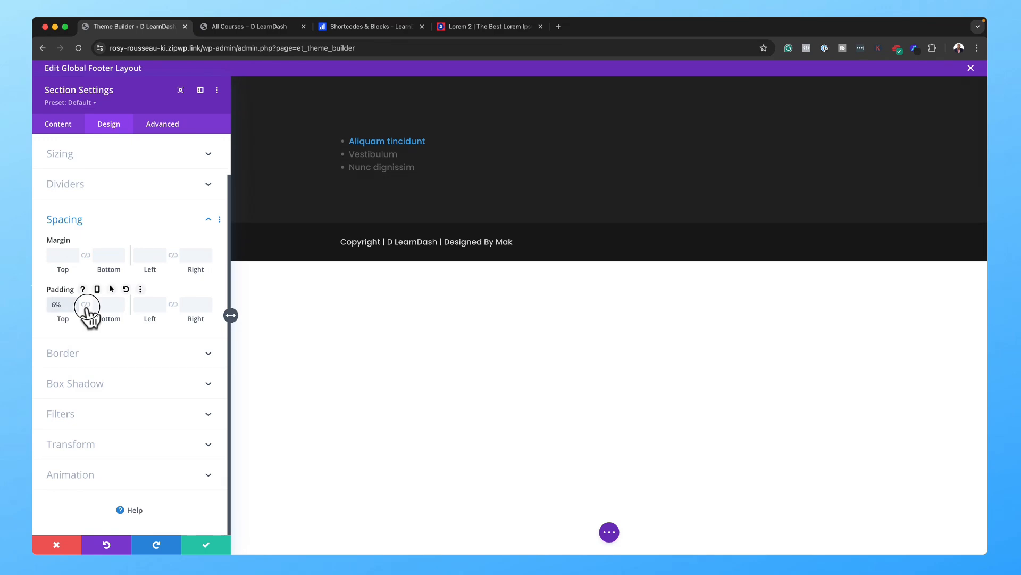
left_click(206, 548)
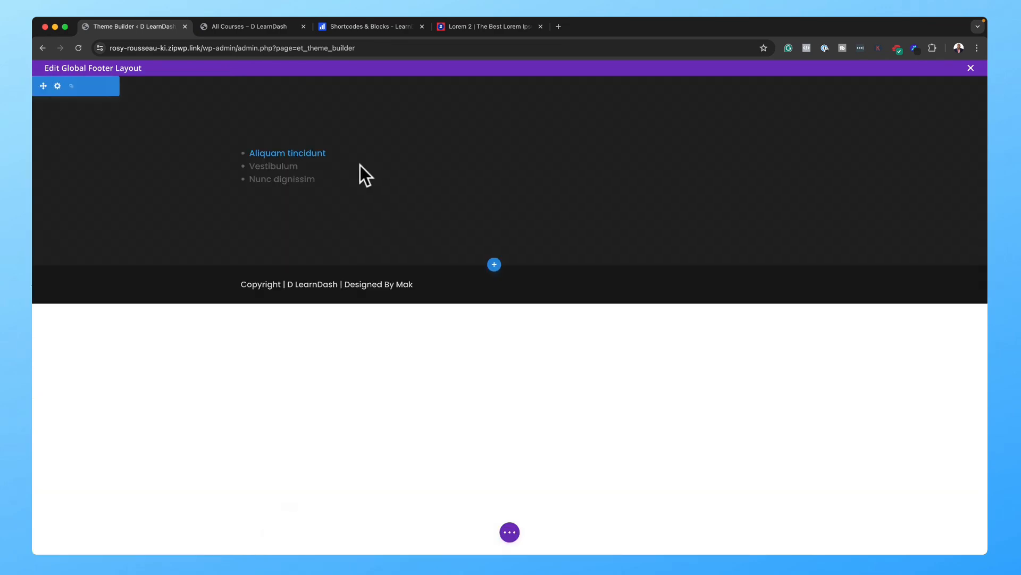
left_click(494, 153)
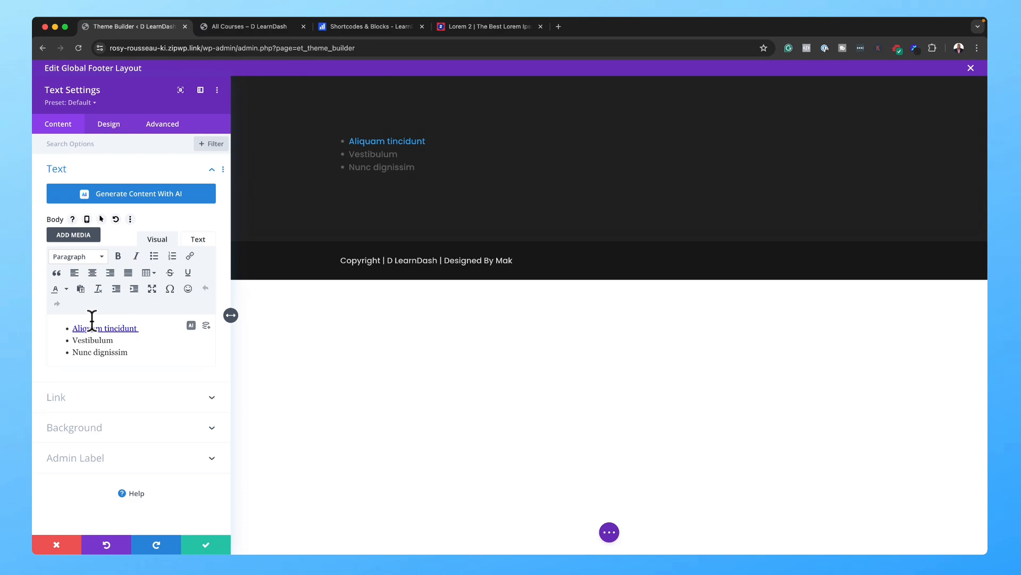
Step: Add an 'About Us' line above the list and format it as Heading 4
left_click(198, 239)
left_click(55, 261)
type("About Us")
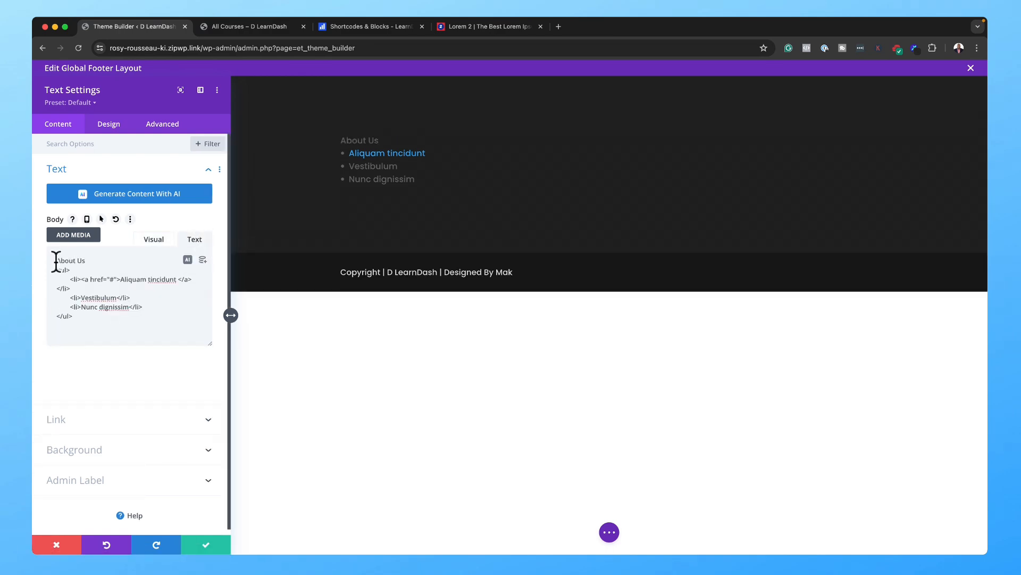
left_click(160, 239)
left_click(63, 330)
triple_click(63, 330)
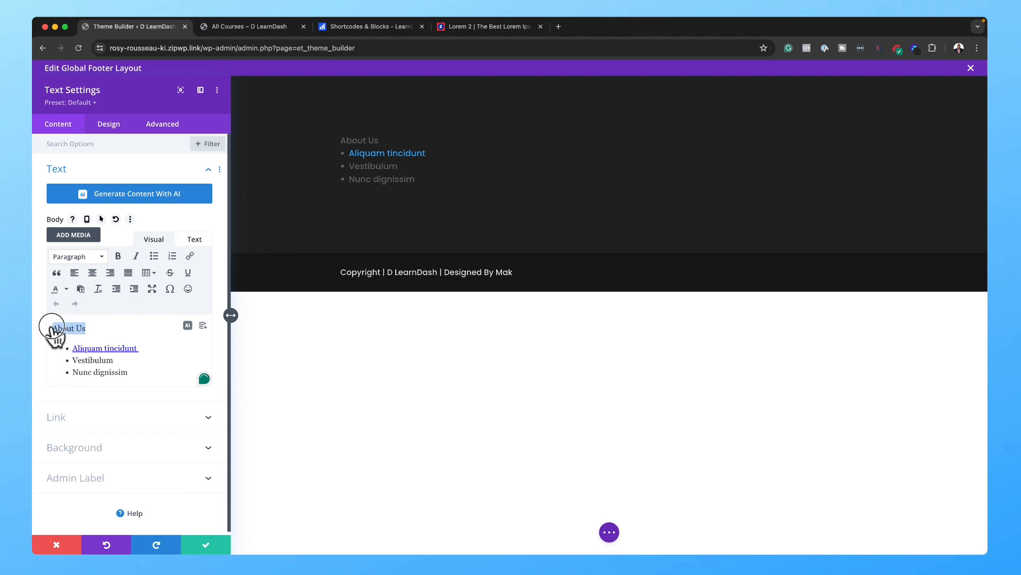
left_click(66, 256)
left_click(97, 350)
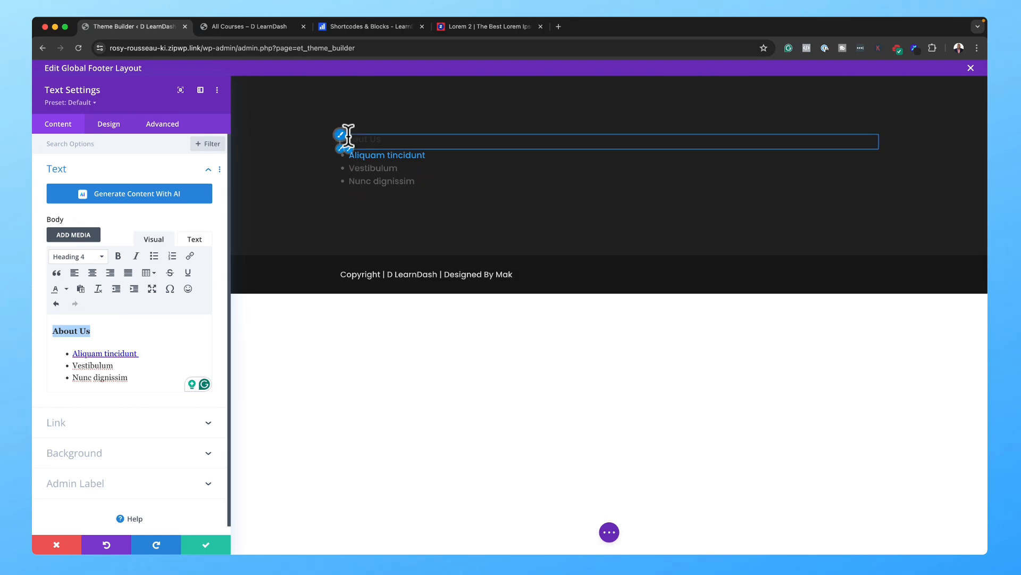
Step: Link the Vestibulum and Nunc dignissim bullets to '#'
left_click_drag(126, 365, 68, 365)
left_click(190, 255)
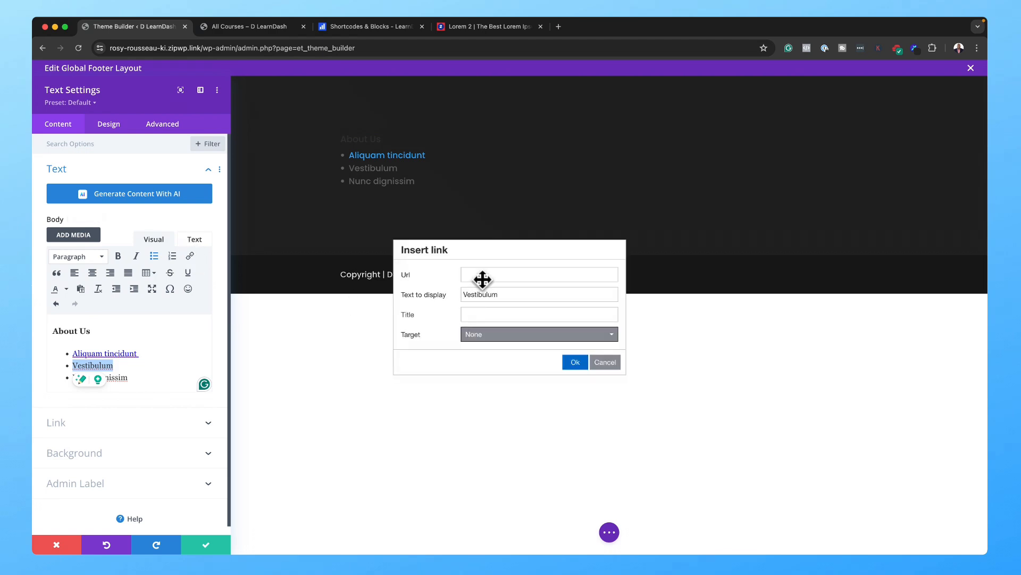
left_click(483, 276)
left_click(575, 362)
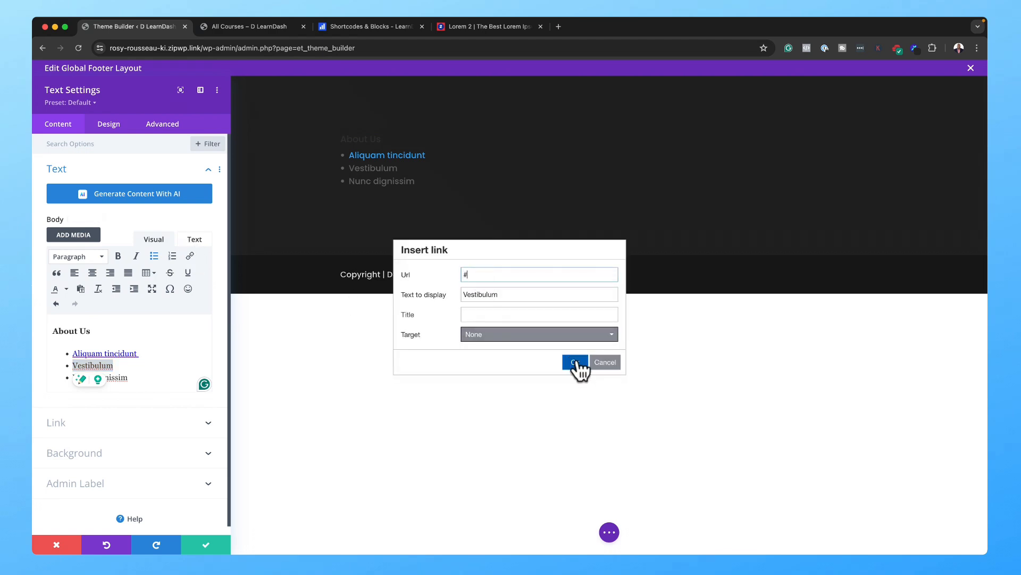
left_click_drag(111, 379, 70, 377)
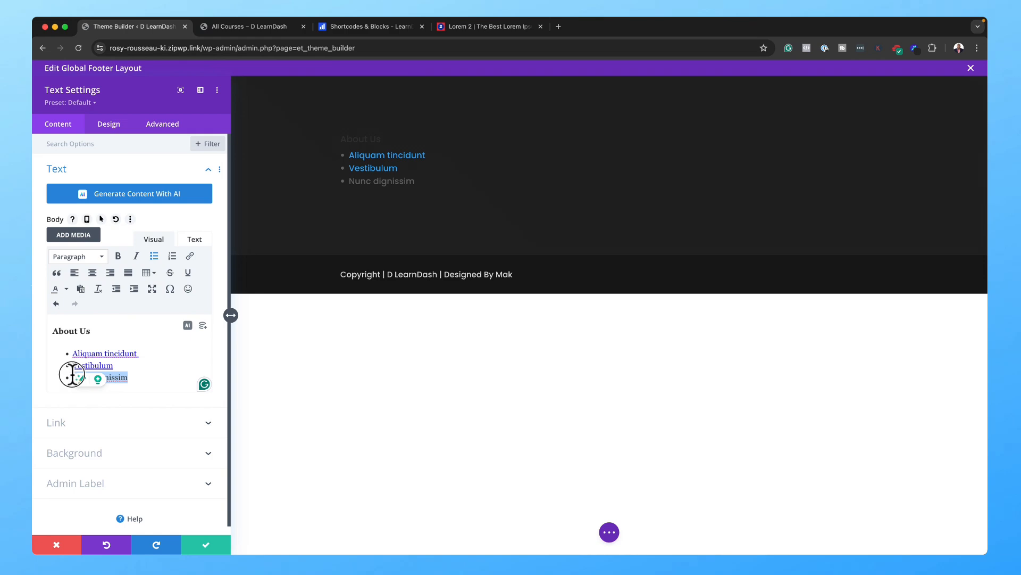
left_click(190, 256)
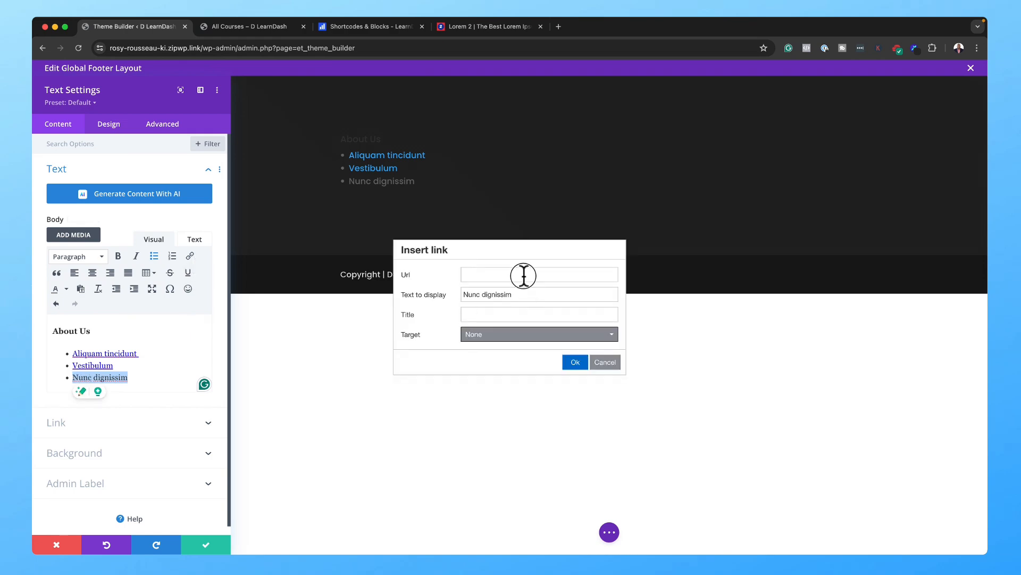
left_click(524, 275)
type("#")
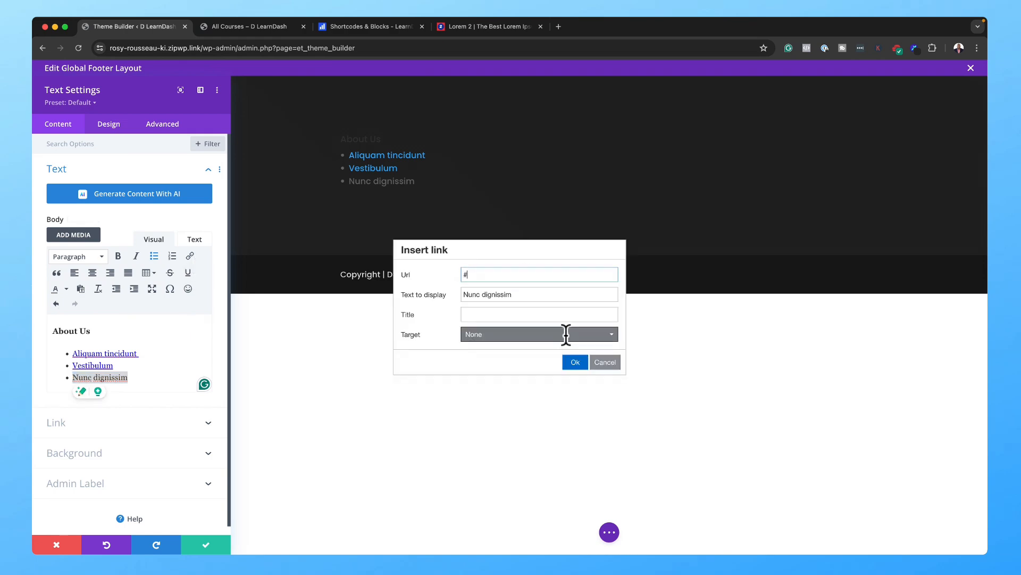
left_click(575, 363)
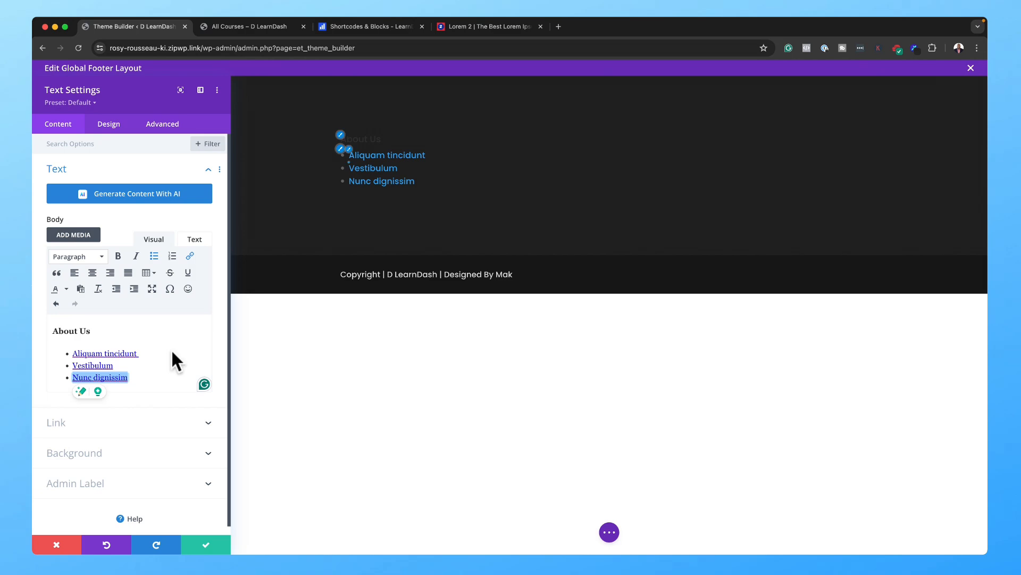
Step: Make the About Us heading uppercase, bold, 1px letter spacing and 1.2em size
left_click(343, 142)
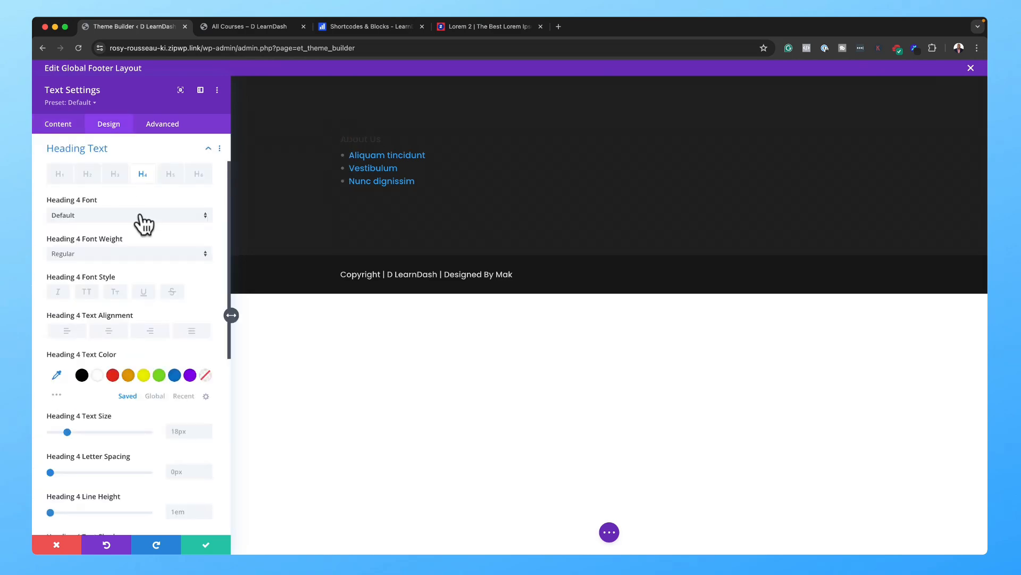
left_click(87, 293)
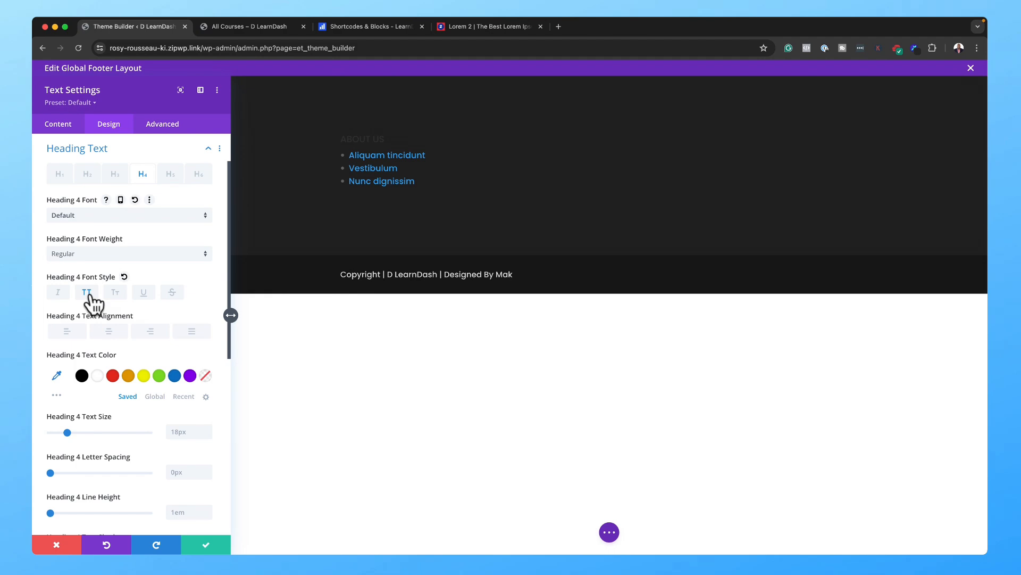
left_click(192, 433)
type("1.4em")
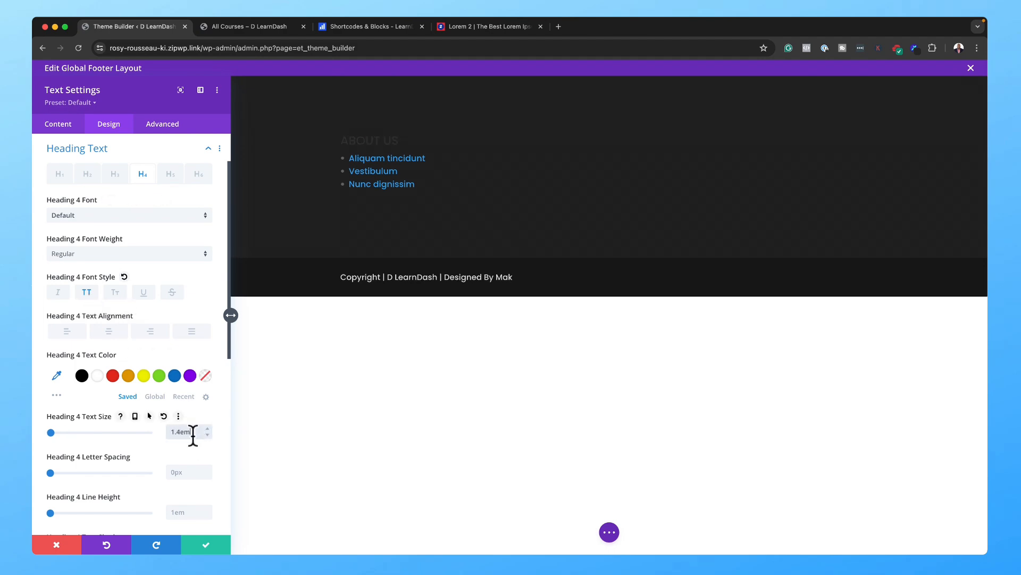
left_click(95, 254)
left_click(128, 375)
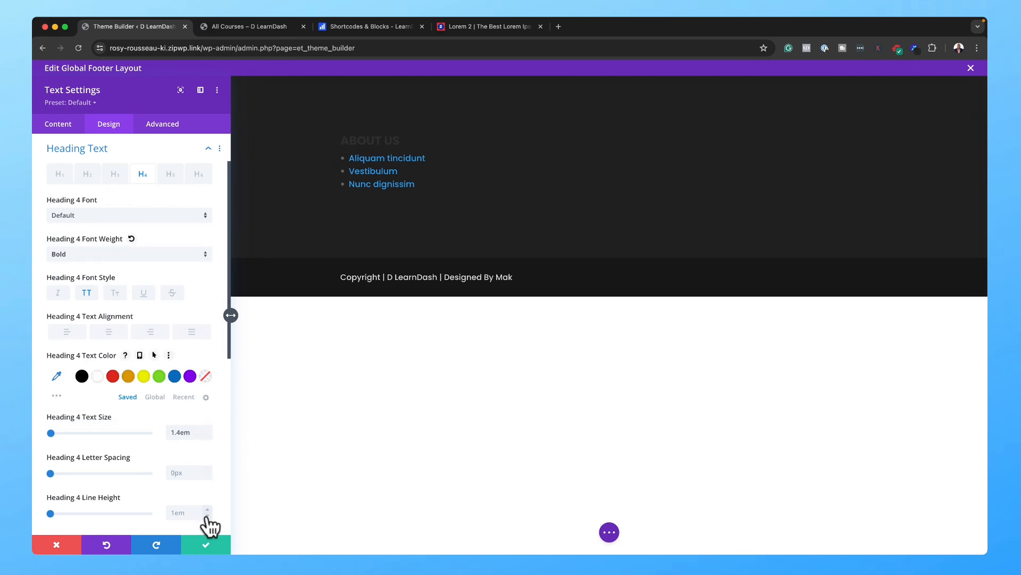
left_click(206, 468)
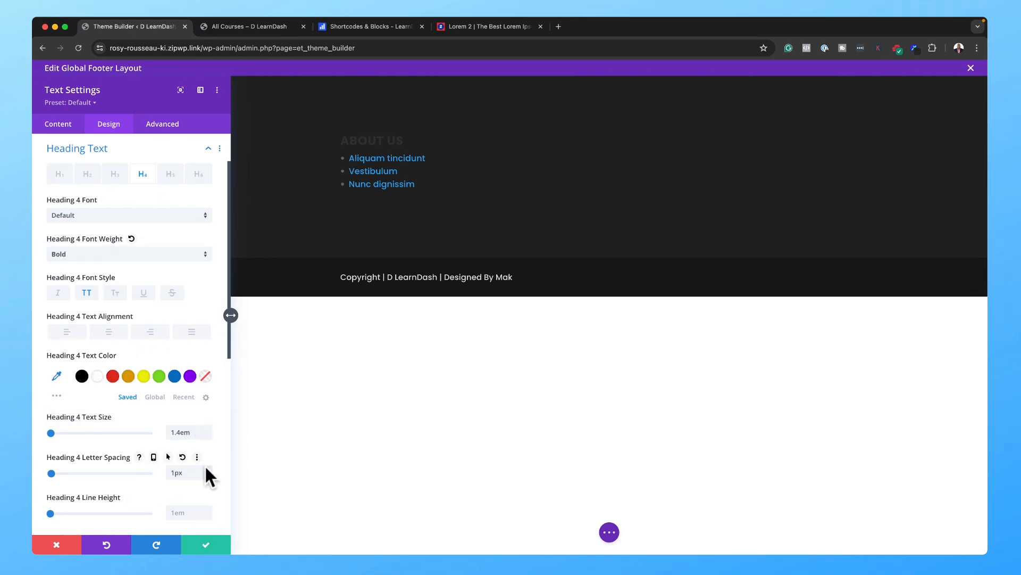
left_click(208, 434)
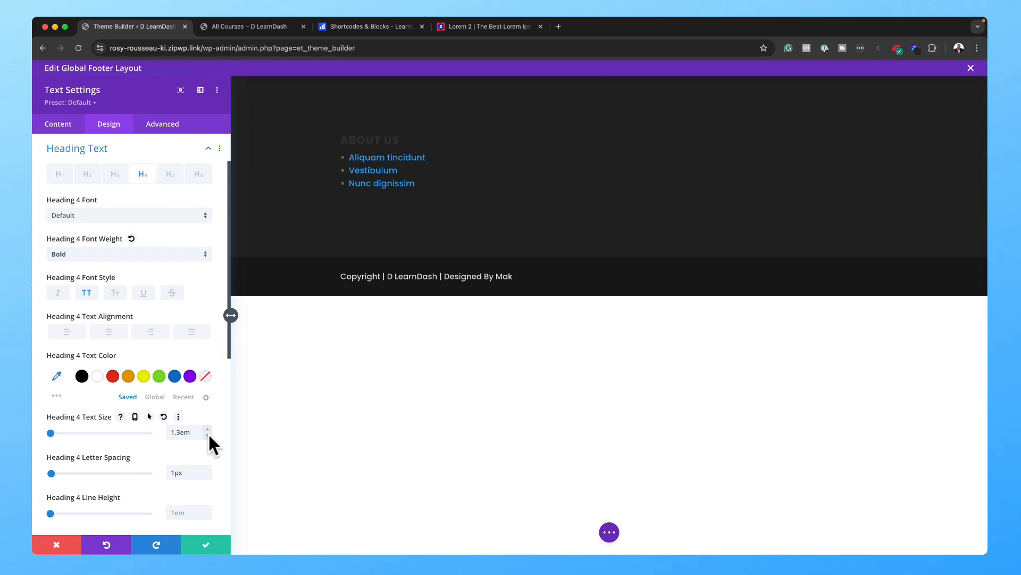
left_click(209, 434)
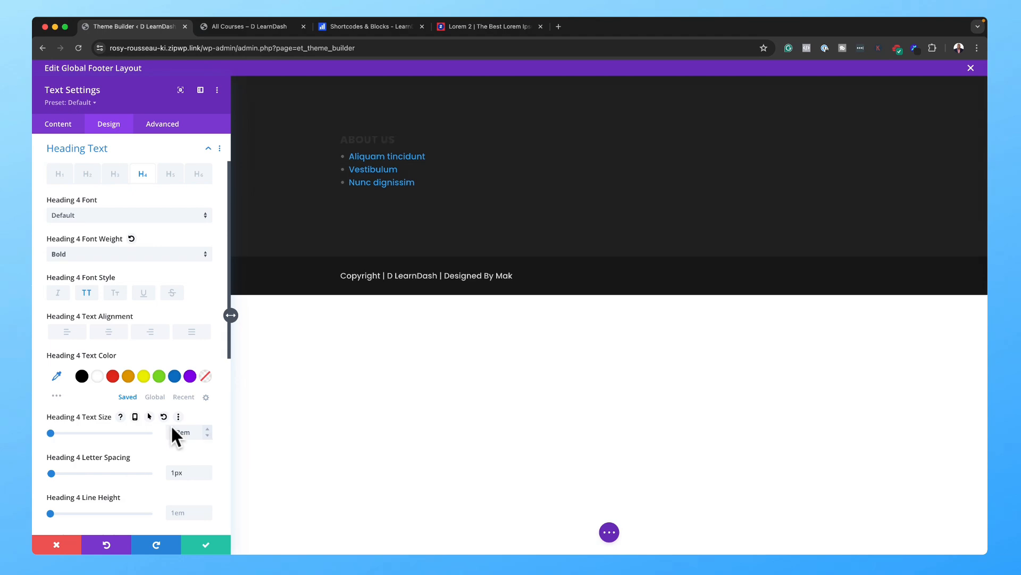
Step: Set the ABOUT US heading colour to grey #777777
left_click(97, 375)
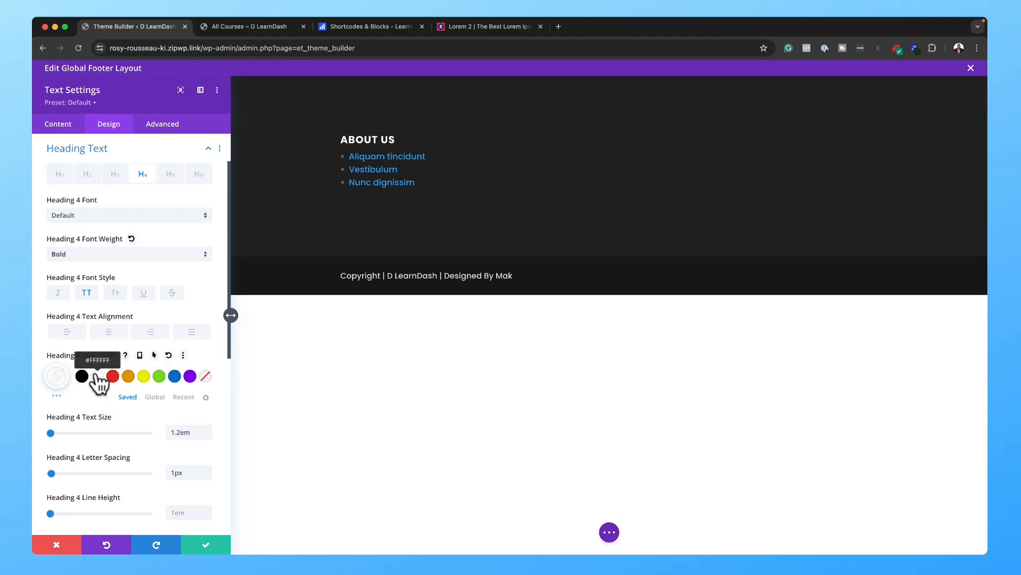
left_click(58, 382)
left_click(42, 413)
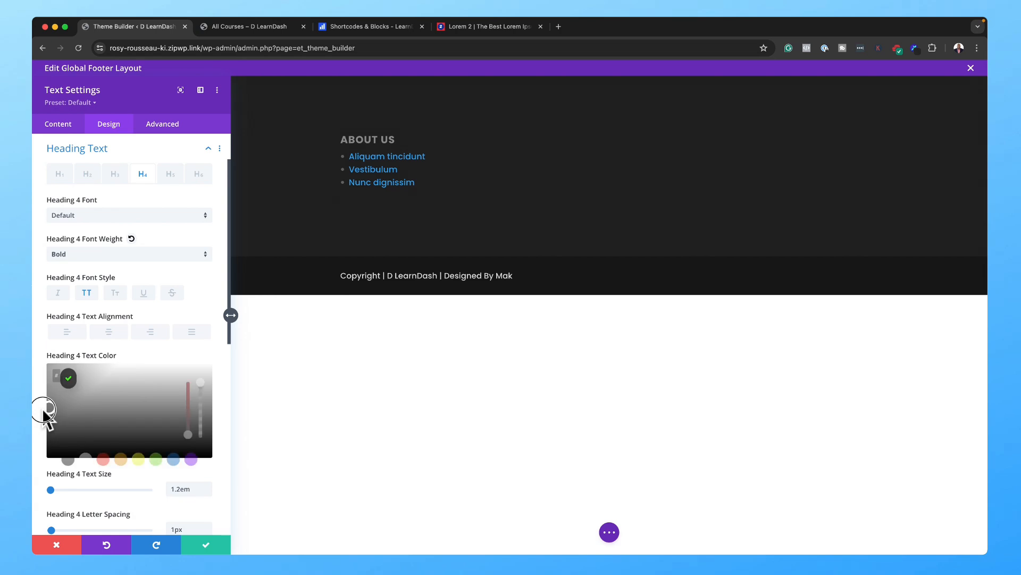
left_click_drag(43, 412, 43, 415)
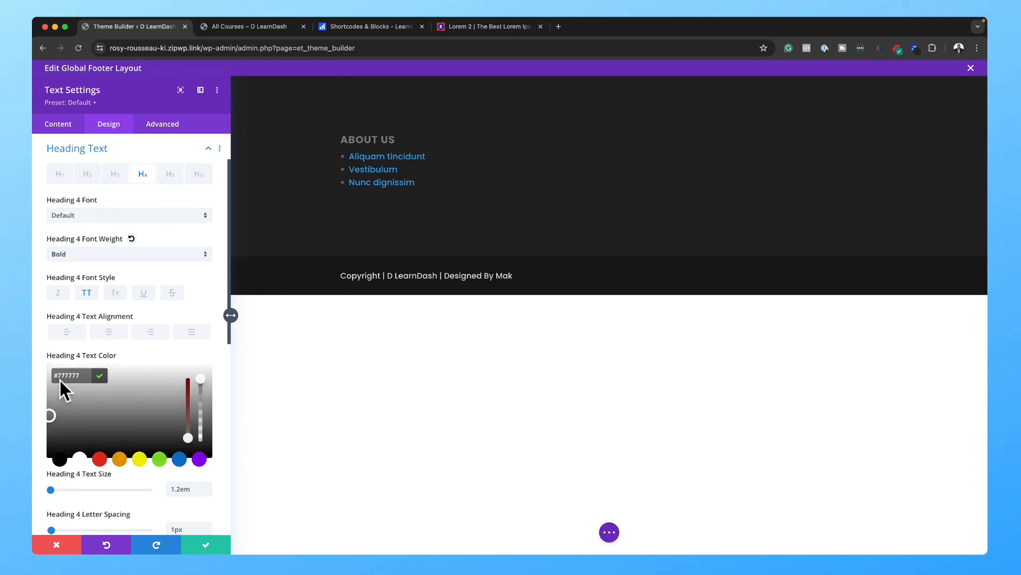
left_click(100, 377)
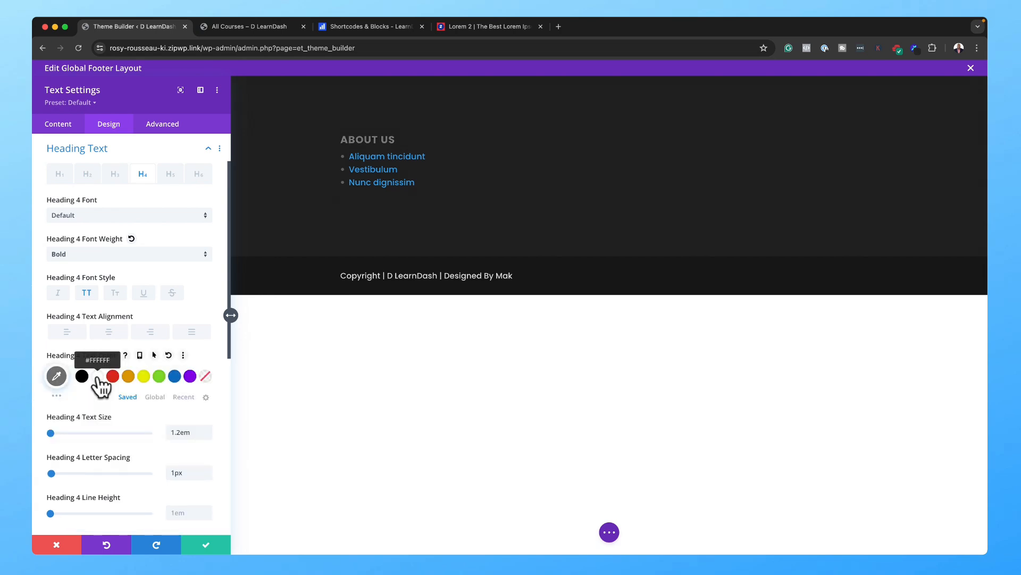
Step: Color the footer list links with the recent grey, set link line height 2.4em, and save
left_click(349, 151)
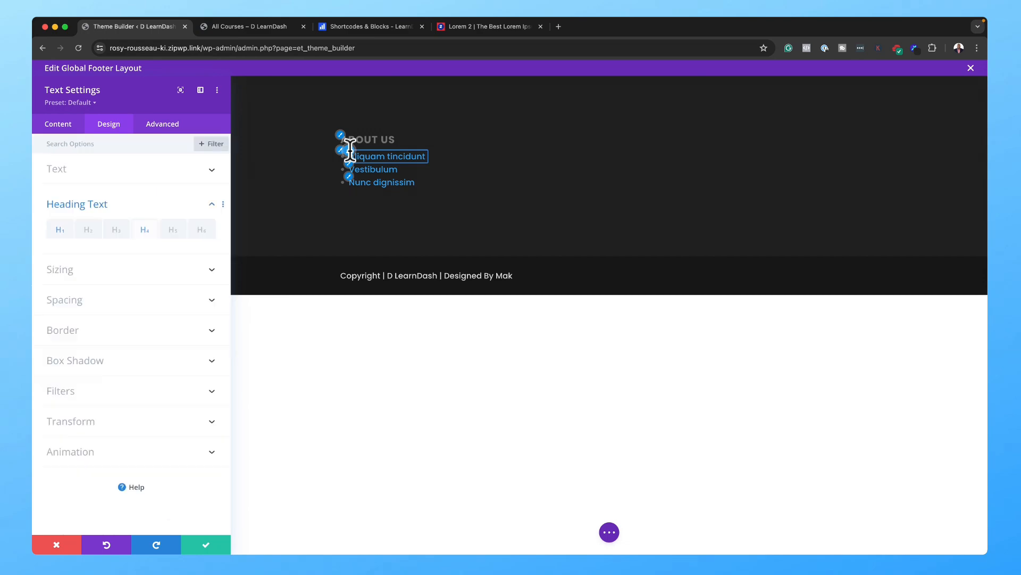
left_click(91, 168)
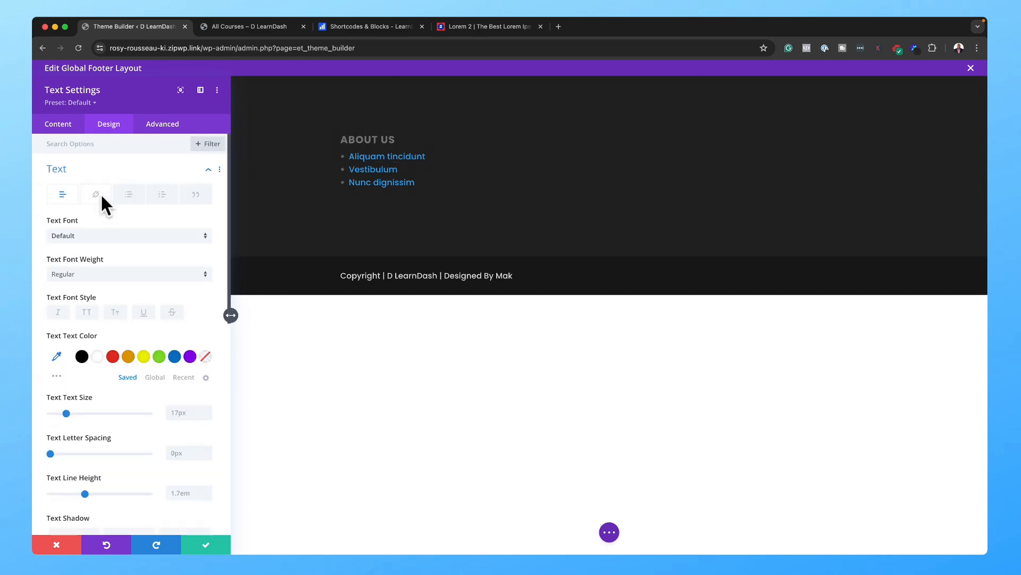
left_click(98, 193)
left_click(186, 417)
left_click(184, 395)
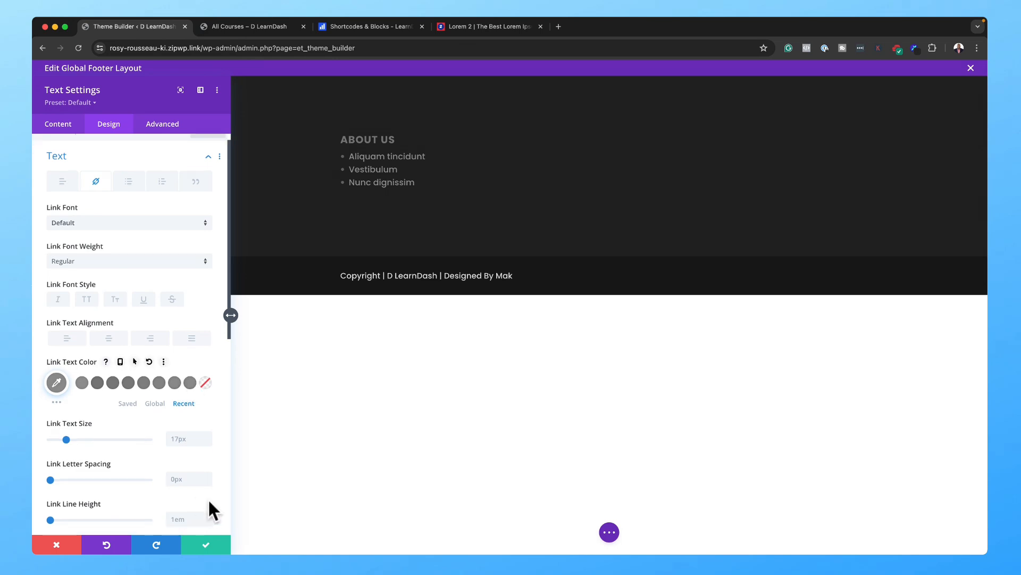
scroll(208, 500, "down", 1)
left_click(207, 496)
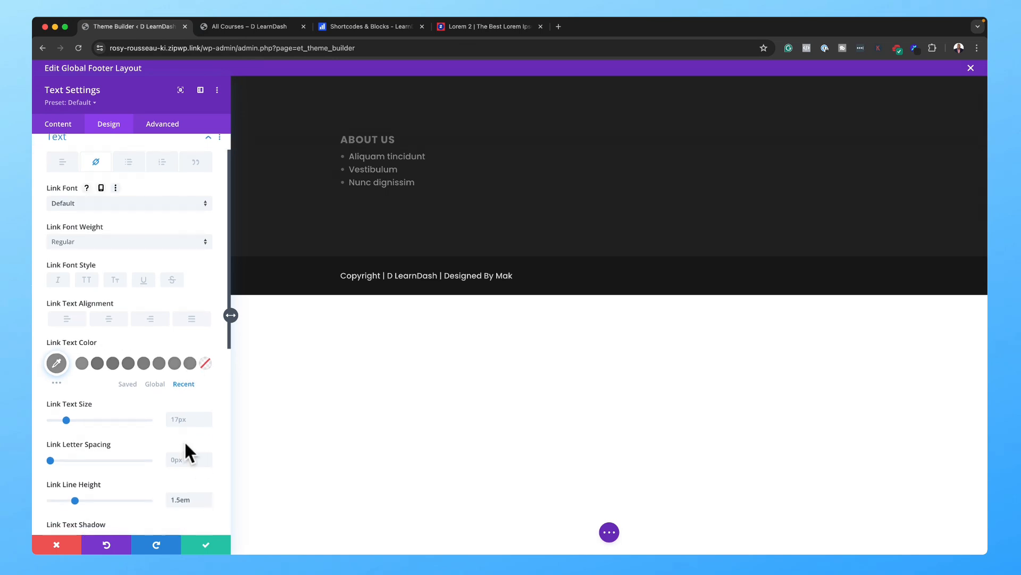
left_click(208, 495)
left_click(208, 494)
left_click(207, 495)
left_click(207, 495)
left_click(207, 495)
left_click(207, 495)
left_click(207, 495)
left_click(207, 496)
left_click(207, 495)
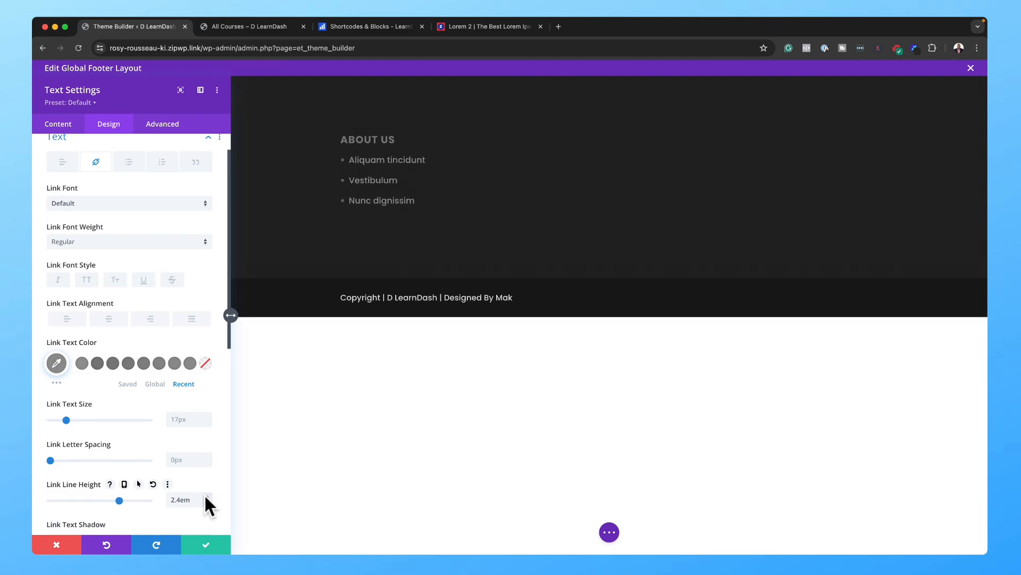
left_click(206, 545)
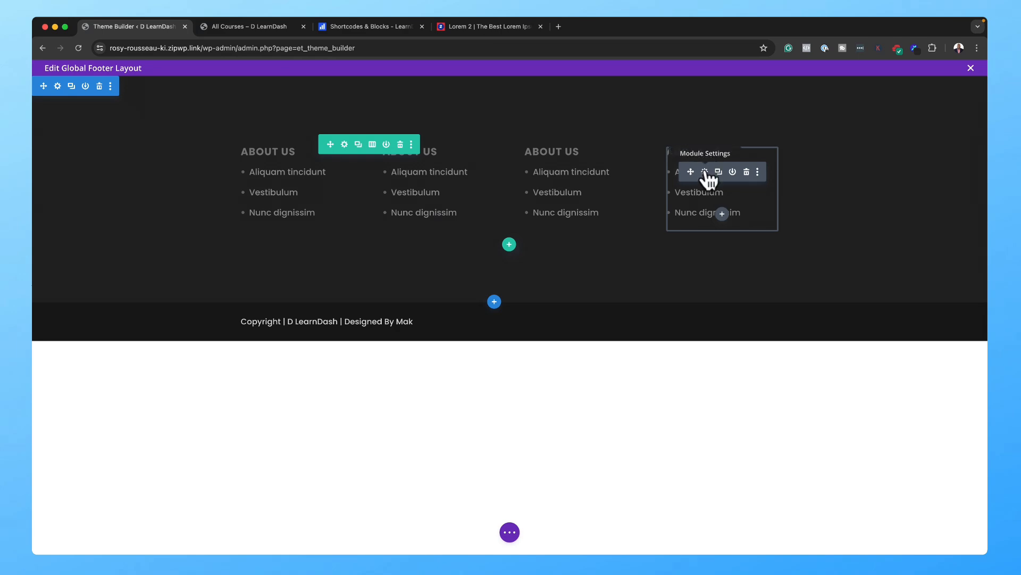
Step: Remove the fourth column's list and insert a Social Media Follow module under FOLLOW US
left_click(705, 172)
left_click_drag(138, 377, 46, 358)
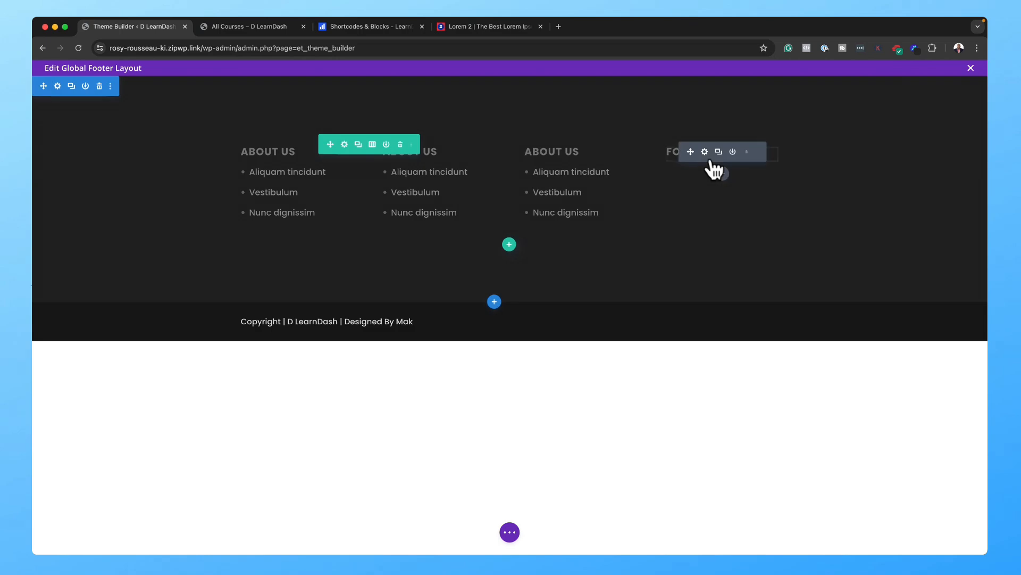
left_click(723, 174)
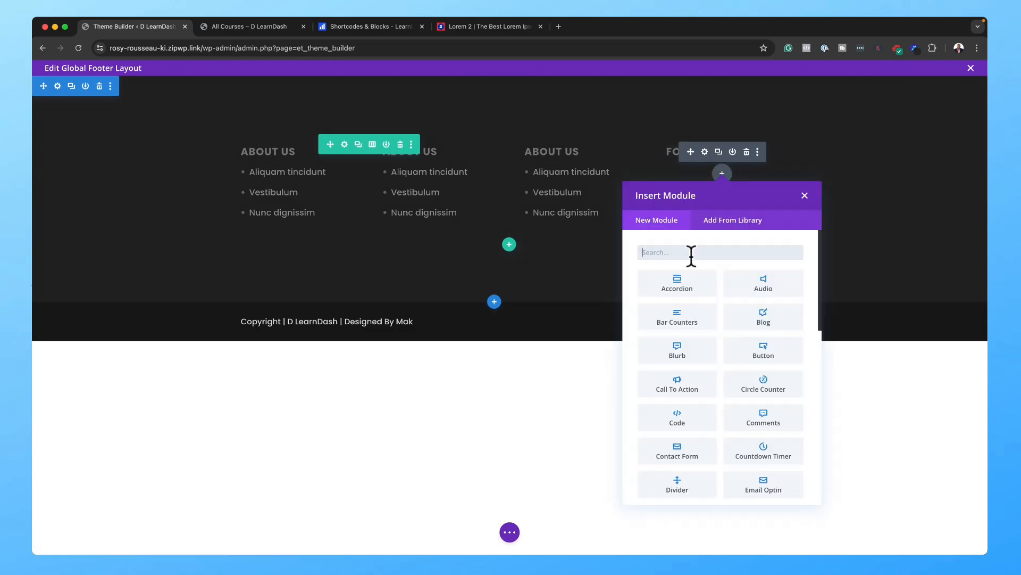
type("social")
left_click(696, 282)
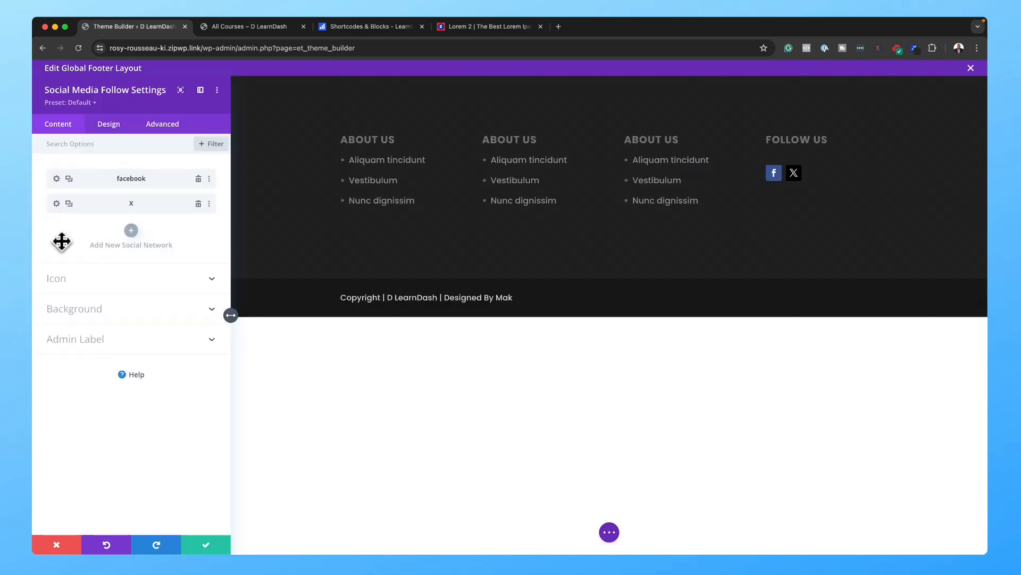
Step: Add YouTube and WhatsApp networks alongside Facebook and X in the follow module
left_click(69, 205)
left_click(56, 228)
left_click(108, 212)
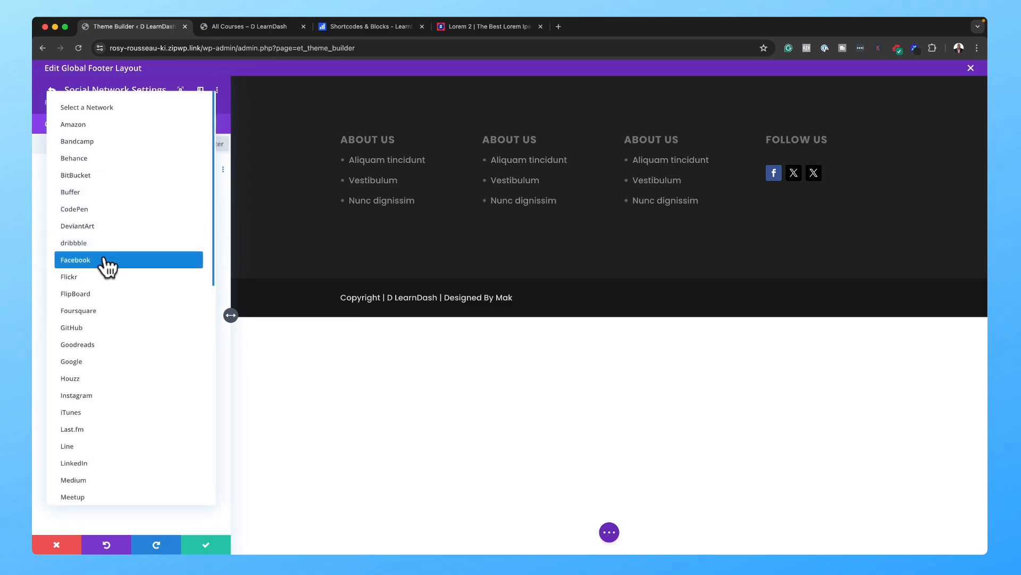
scroll(108, 431, "down", 3)
scroll(108, 432, "down", 6)
left_click(72, 489)
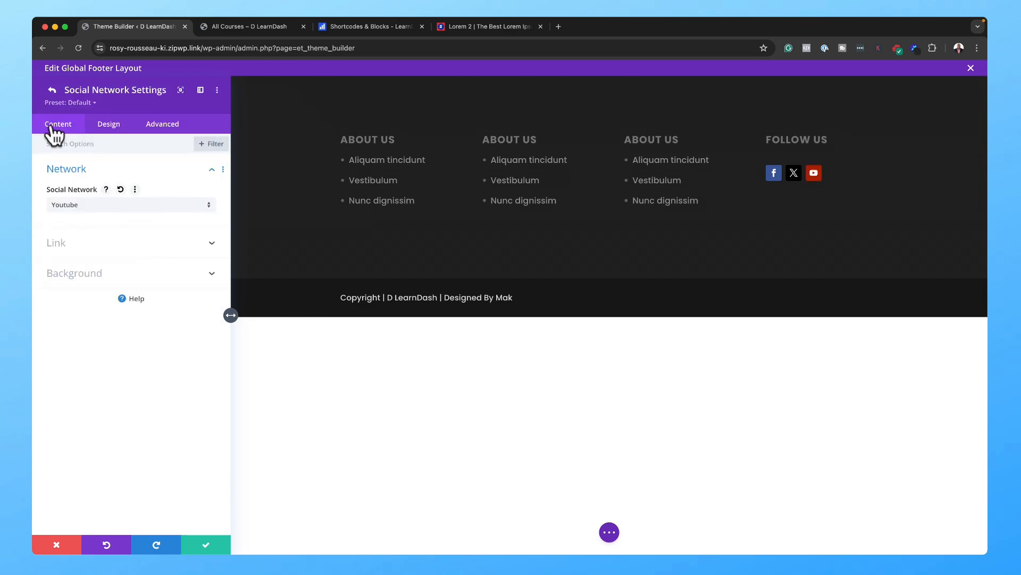
left_click(50, 88)
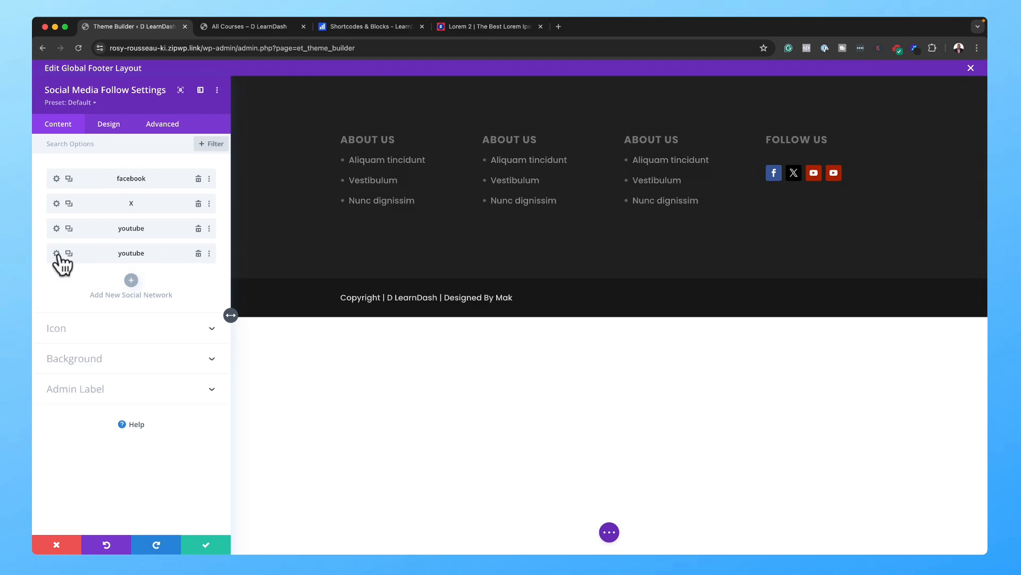
left_click(57, 253)
left_click(85, 206)
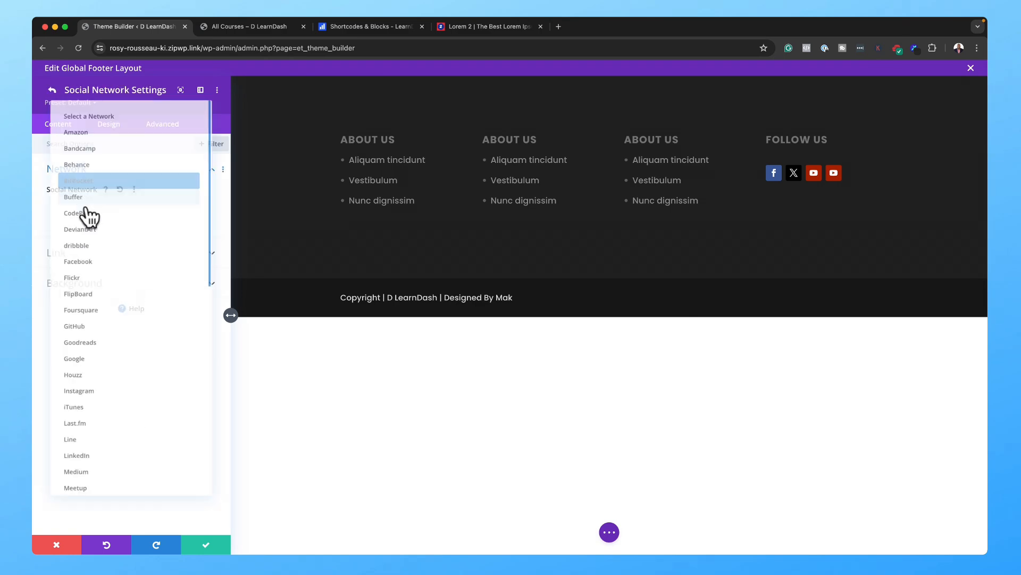
scroll(117, 420, "down", 10)
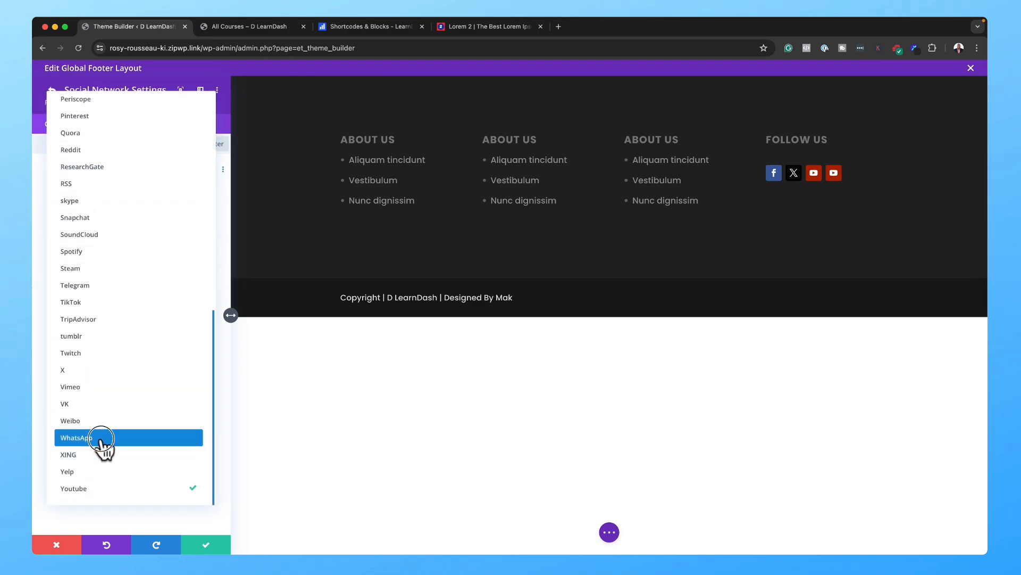
left_click(104, 435)
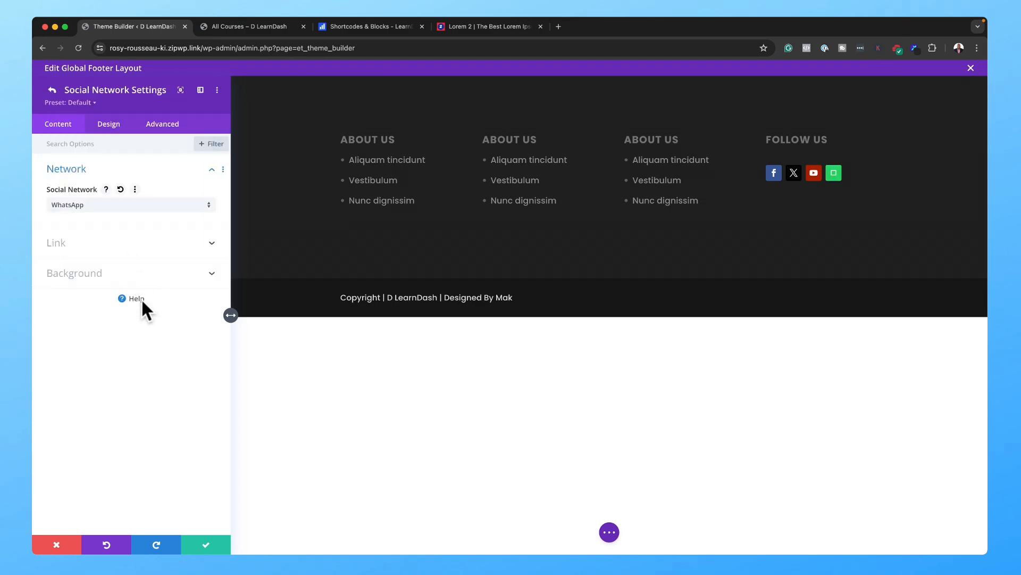
left_click(206, 542)
Step: Save the follow module and review the footer on the live All Courses, Dashboard and Contact pages
left_click(206, 543)
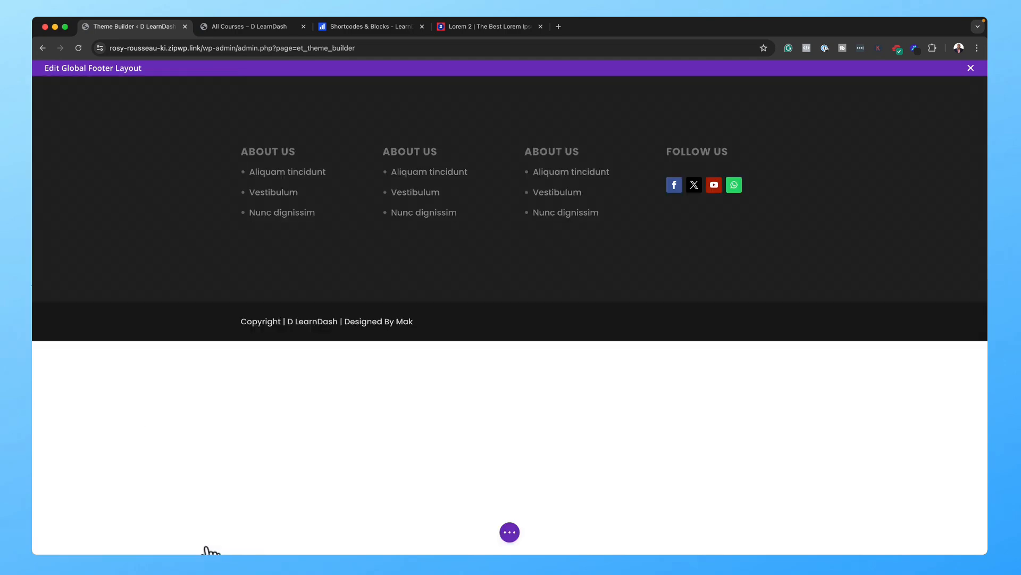
scroll(256, 308, "down", 1)
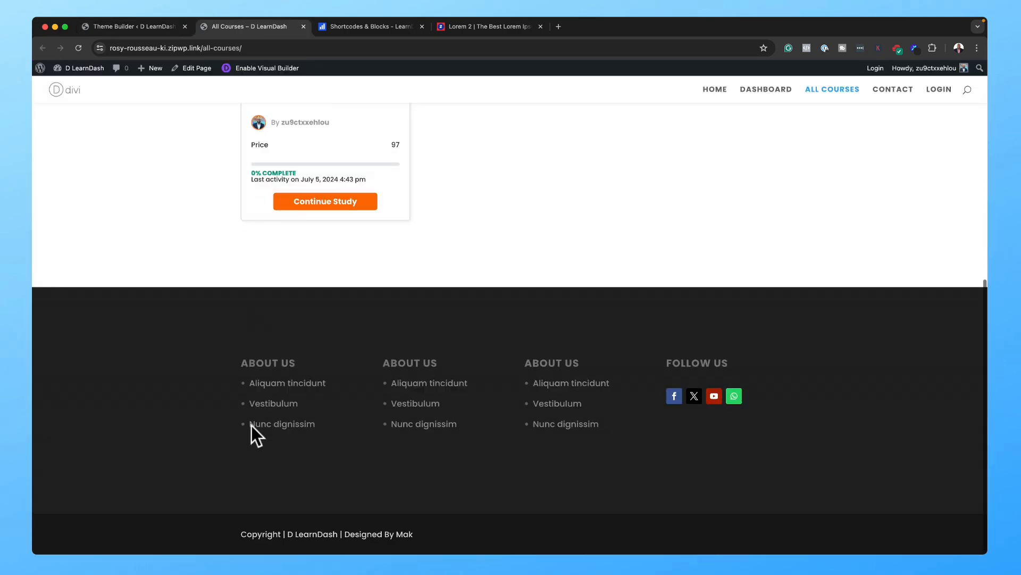
scroll(951, 370, "up", 10)
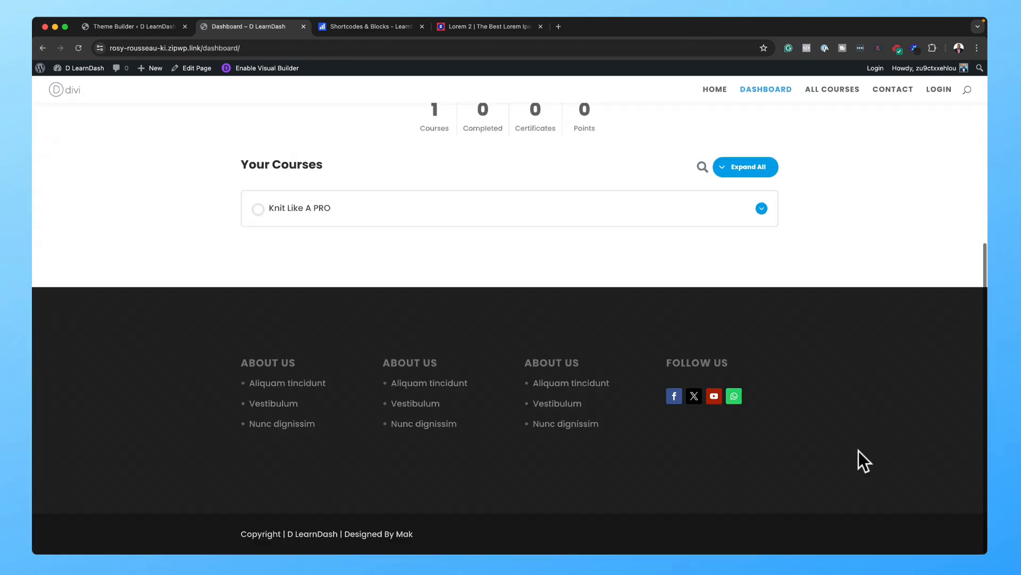
scroll(793, 387, "up", 5)
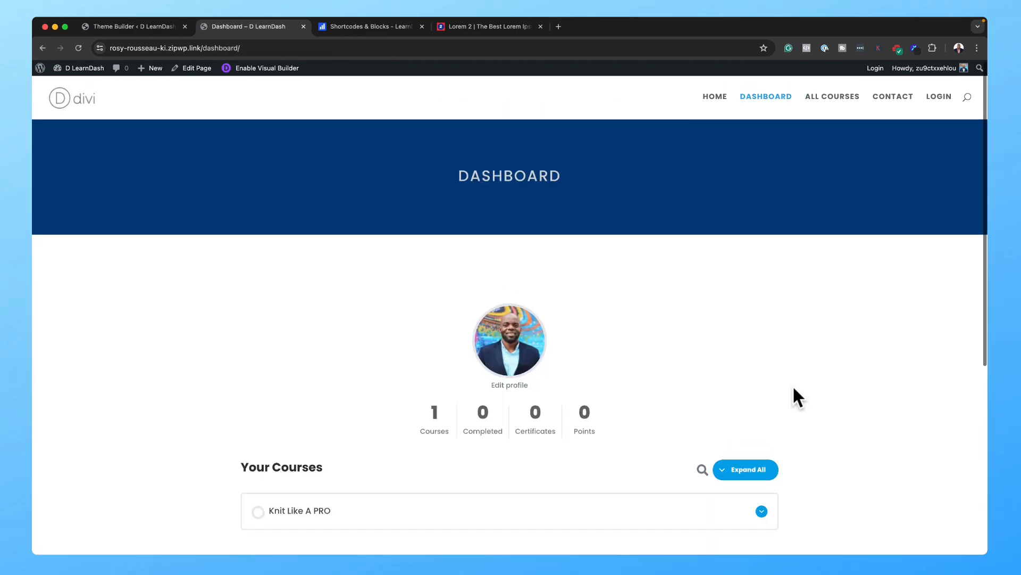
left_click(895, 100)
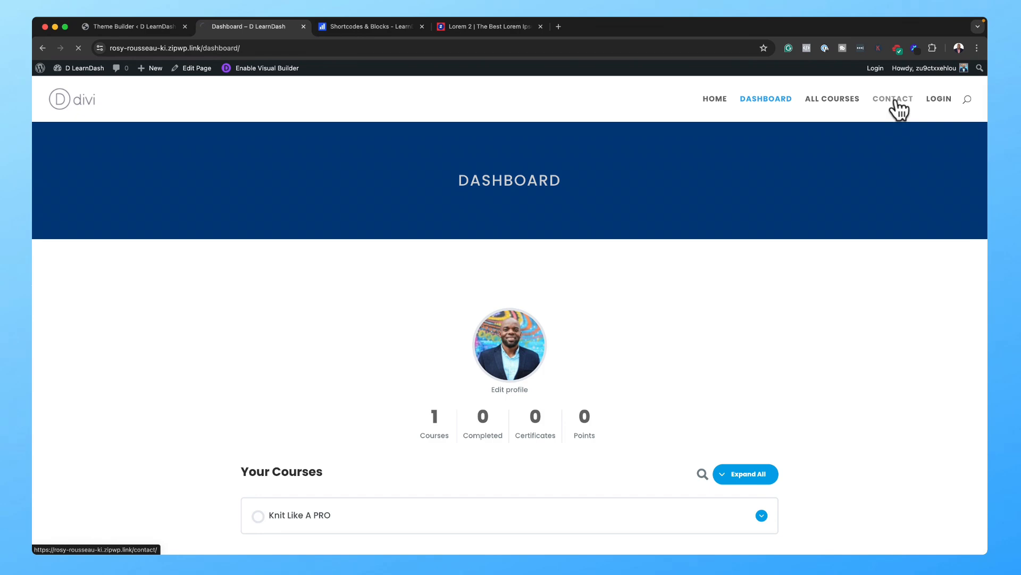
scroll(893, 511, "down", 10)
scroll(714, 107, "up", 10)
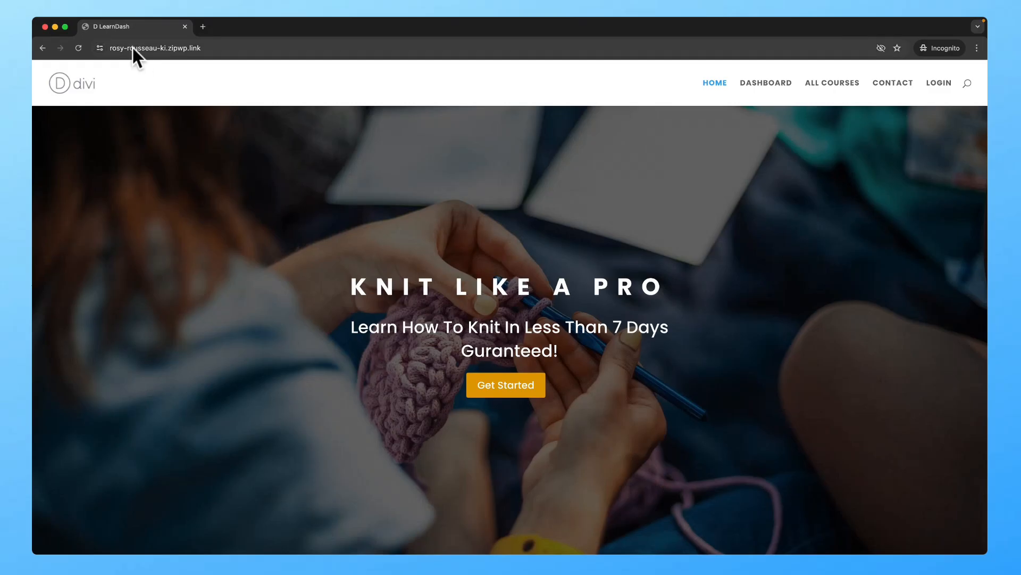
Step: Check the Dashboard page while logged out, then close the incognito window
left_click(775, 83)
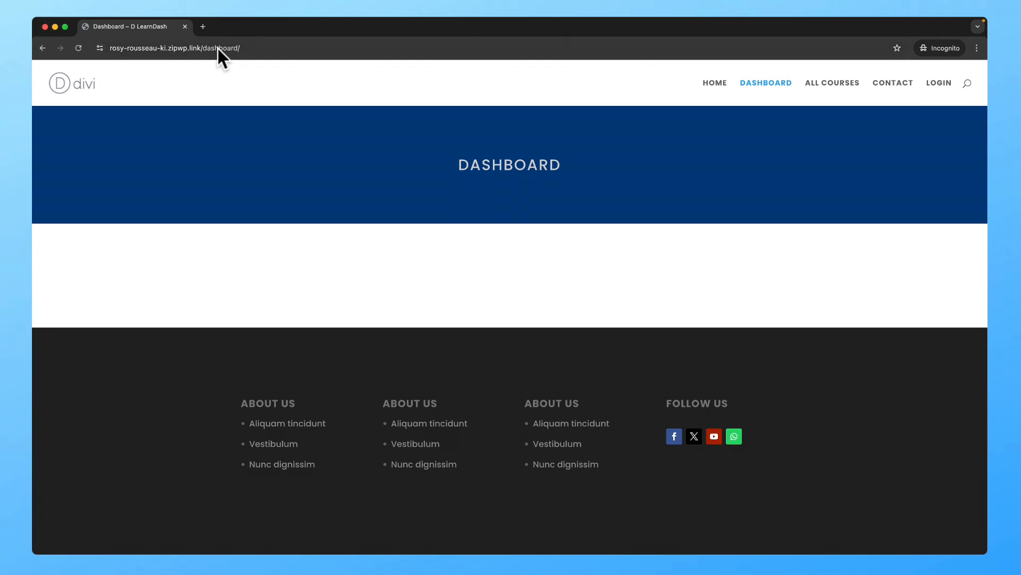
left_click(185, 26)
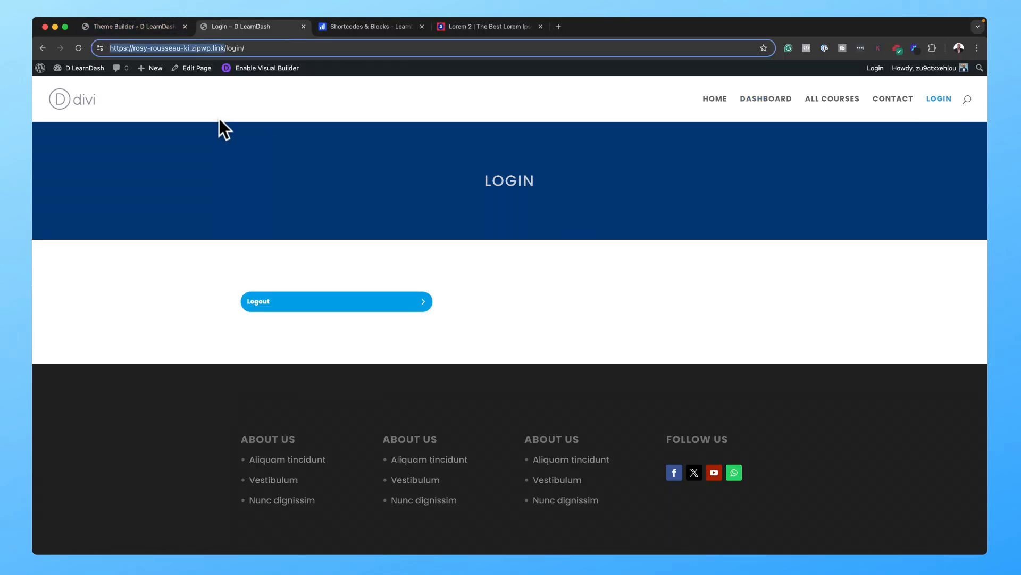
Step: Review the Dashboard page while logged in, then switch to the Login page tab
left_click(766, 99)
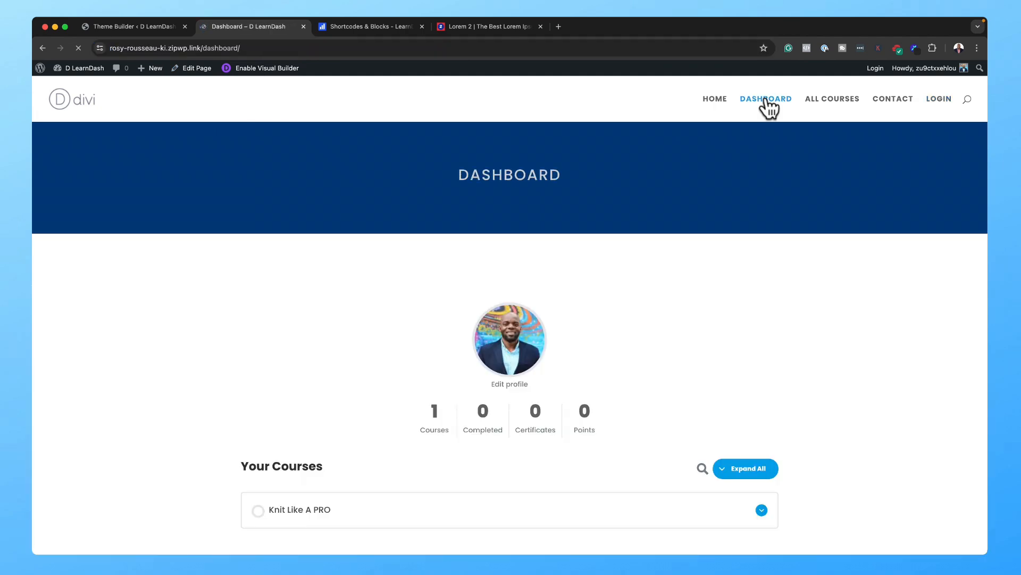
scroll(770, 273, "down", 4)
scroll(771, 270, "up", 4)
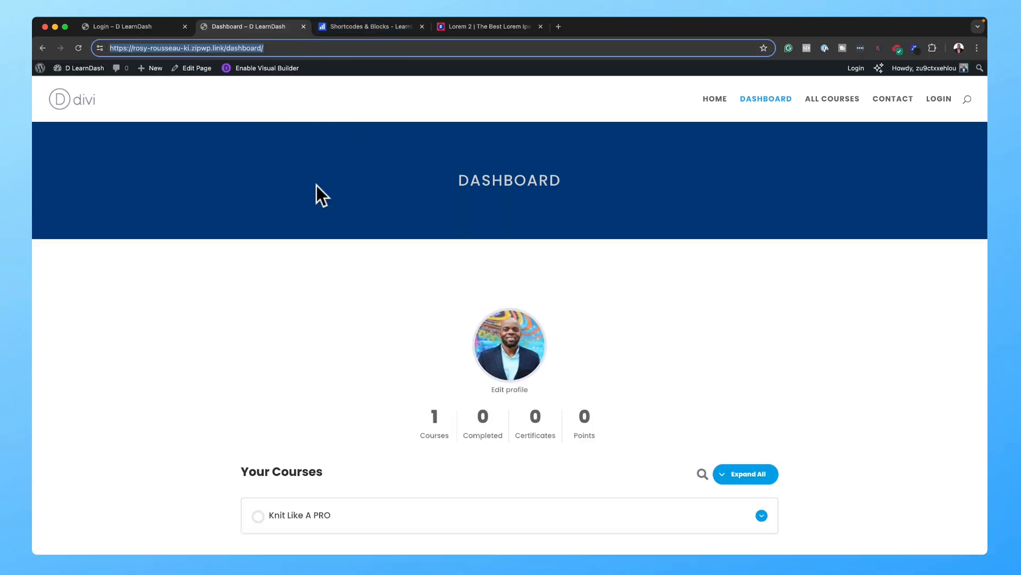
scroll(467, 297, "down", 5)
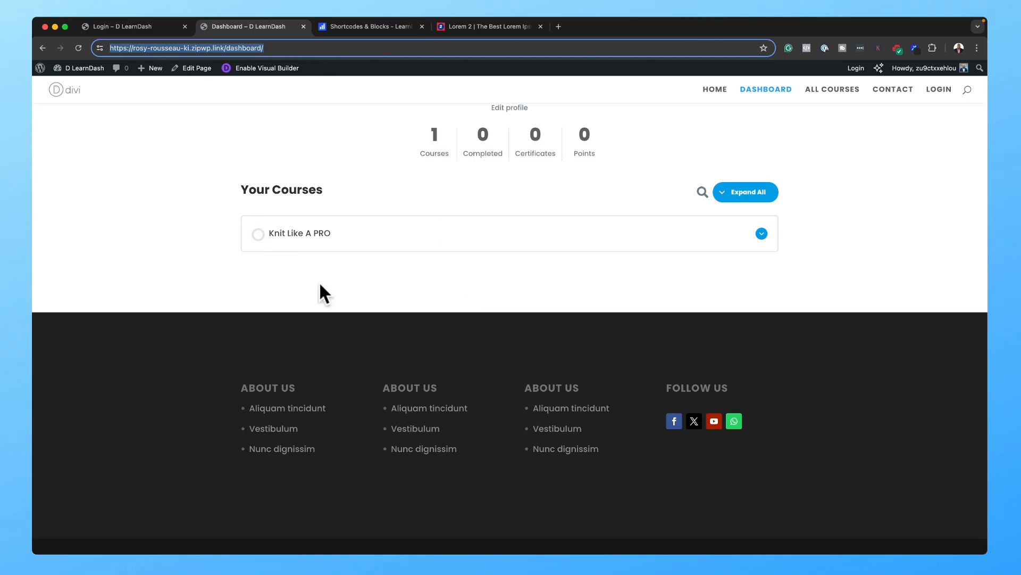
scroll(678, 289, "up", 5)
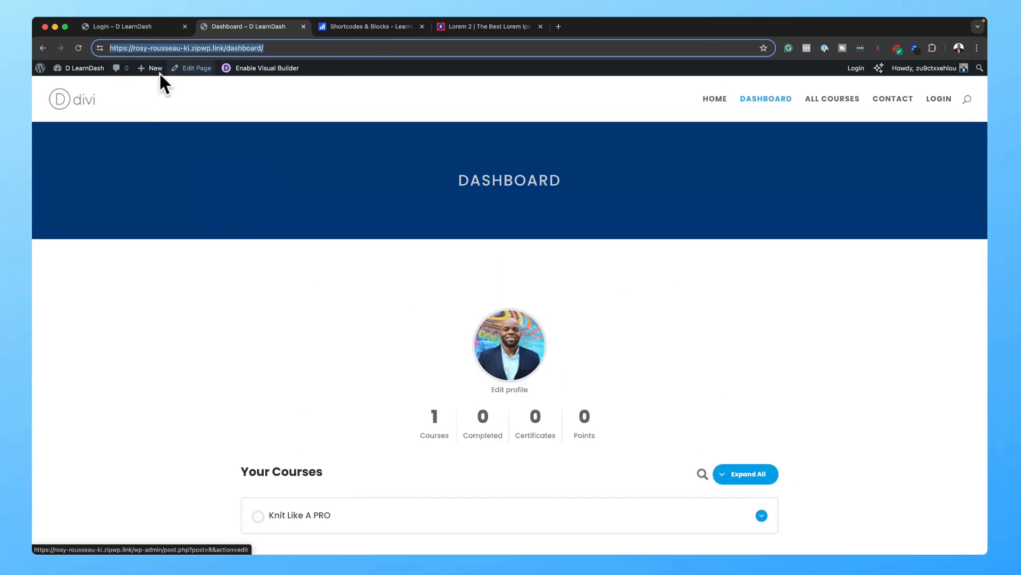
left_click(123, 26)
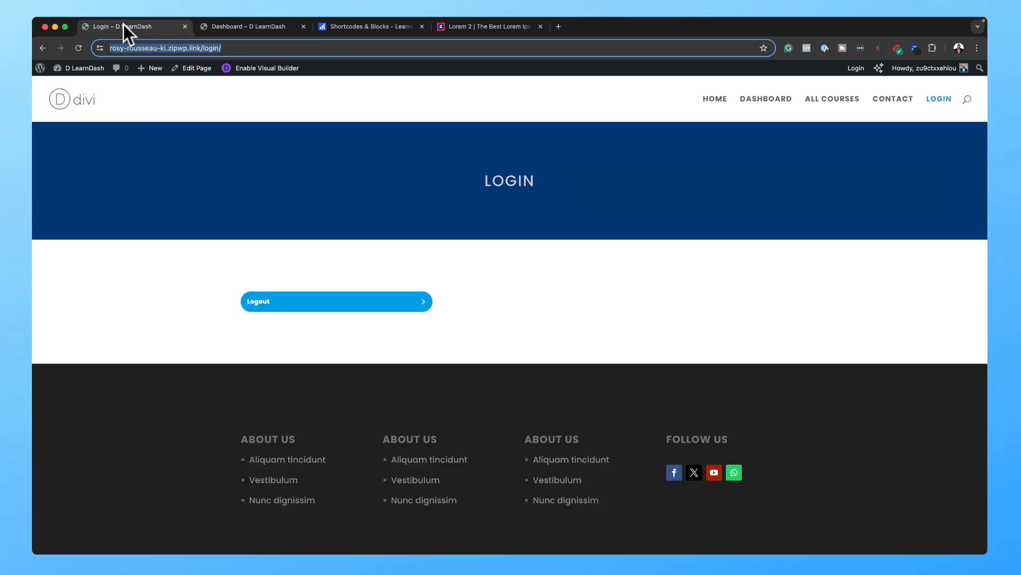
Step: Search Add New Plugin for 'spectra' to confirm Spectra is active, then return to the Dashboard page
left_click(42, 67)
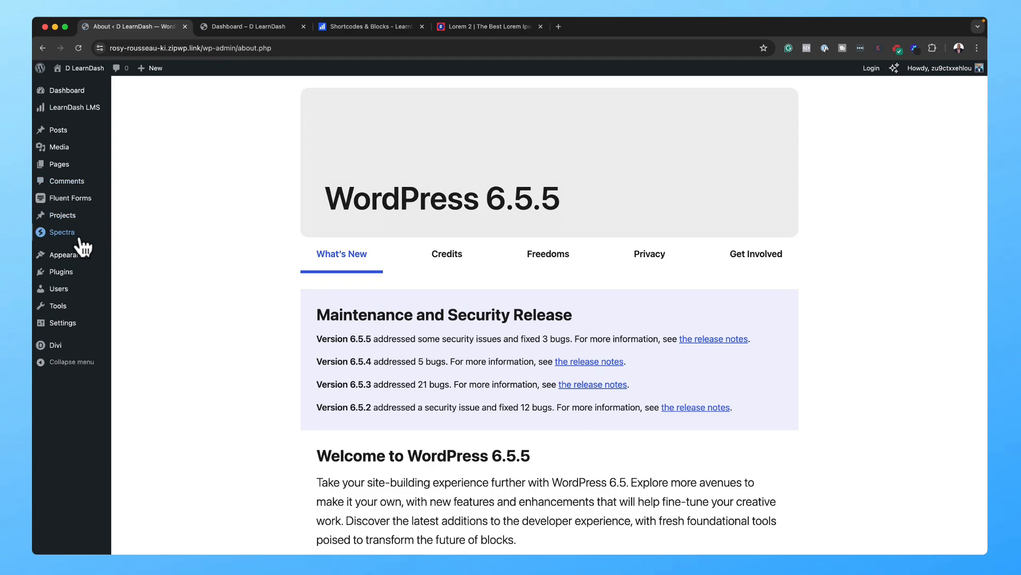
mouse_move(74, 274)
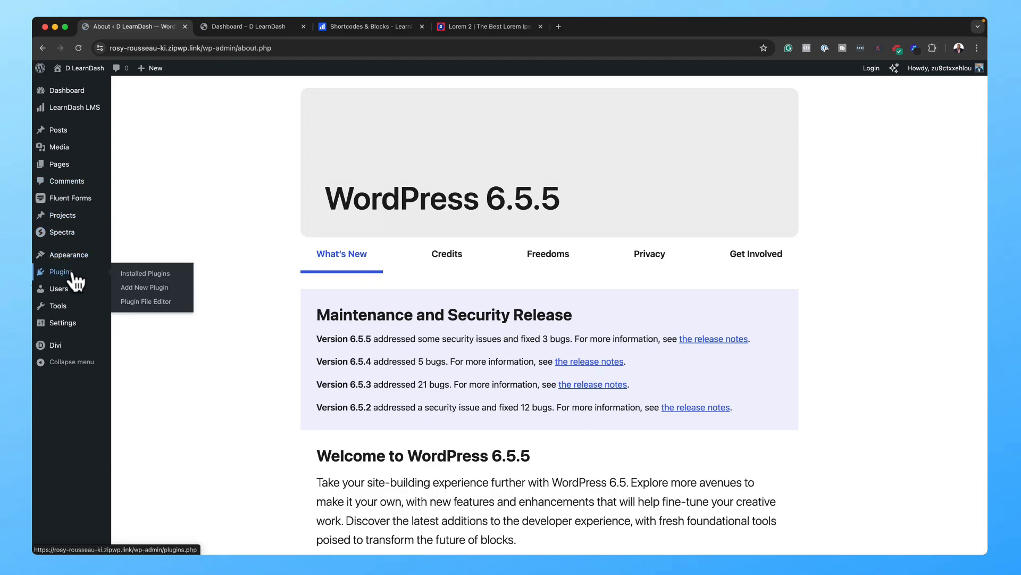
left_click(158, 291)
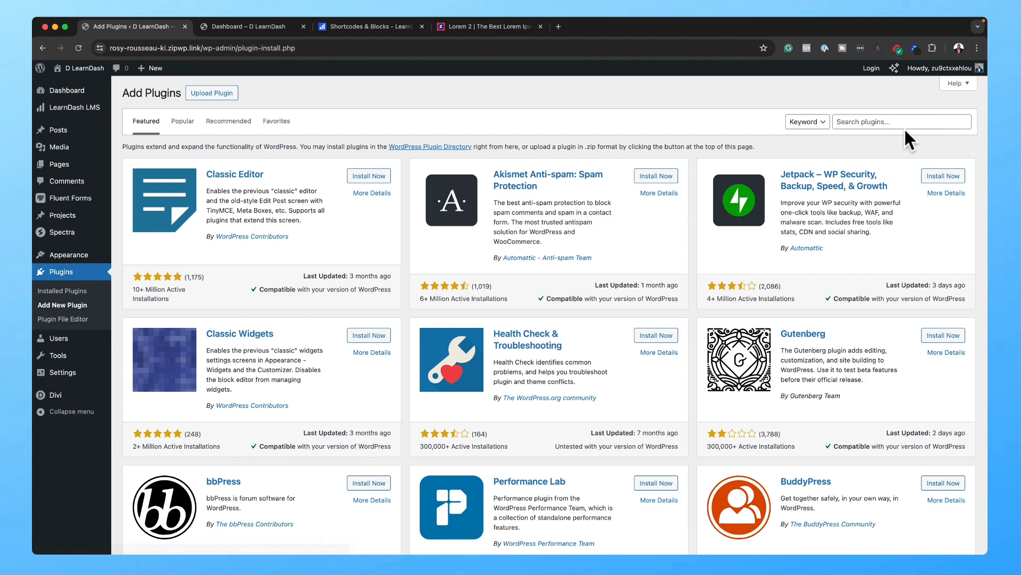
left_click(905, 123)
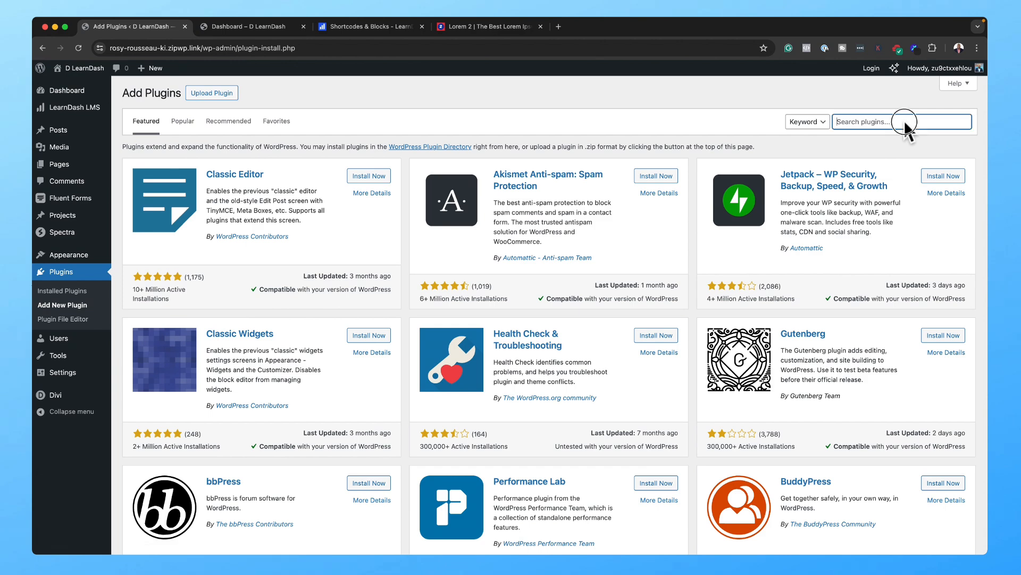
type("spectra")
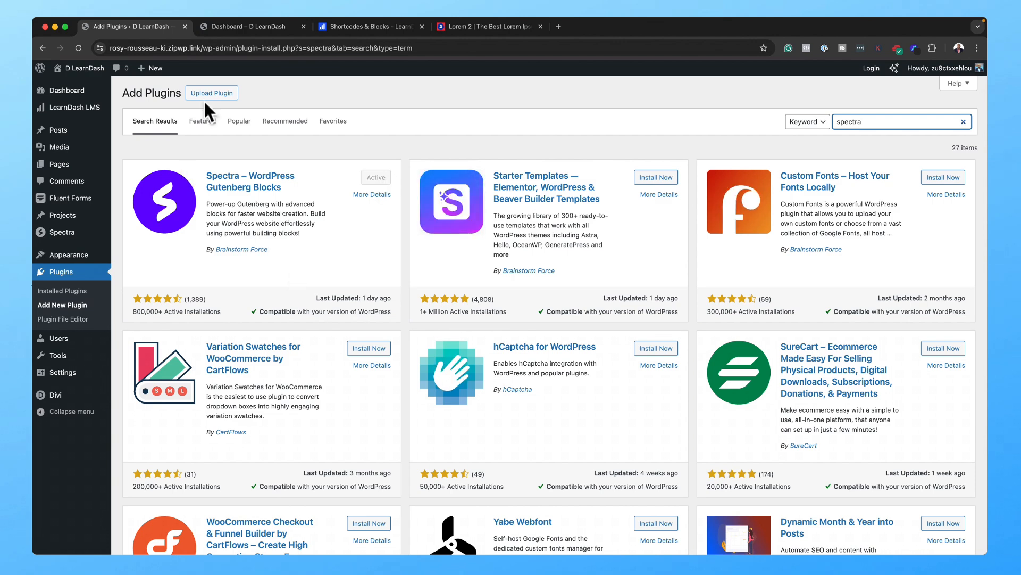
left_click(235, 24)
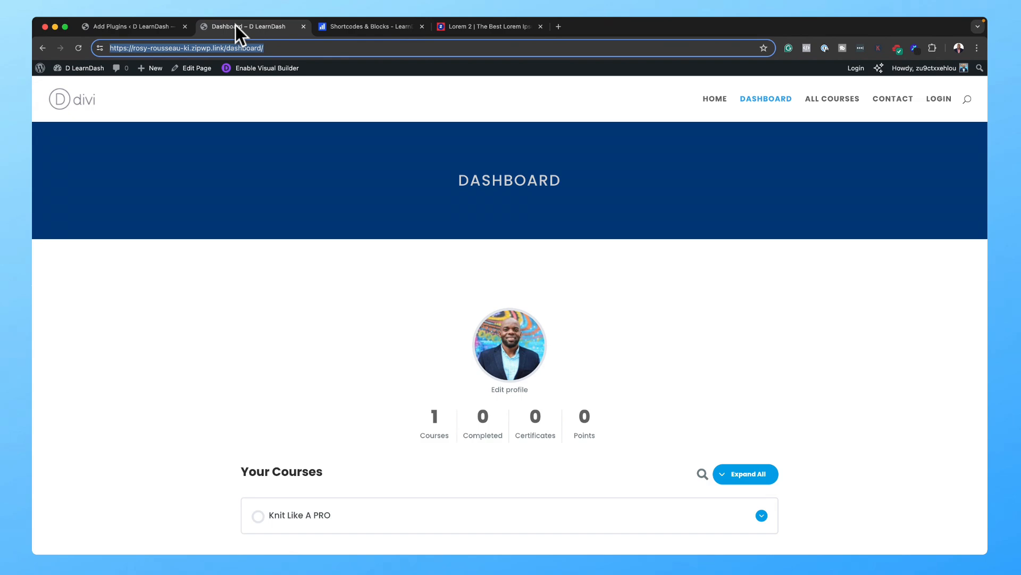
Step: Edit the Dashboard page and select the Login button's link settings
left_click(200, 68)
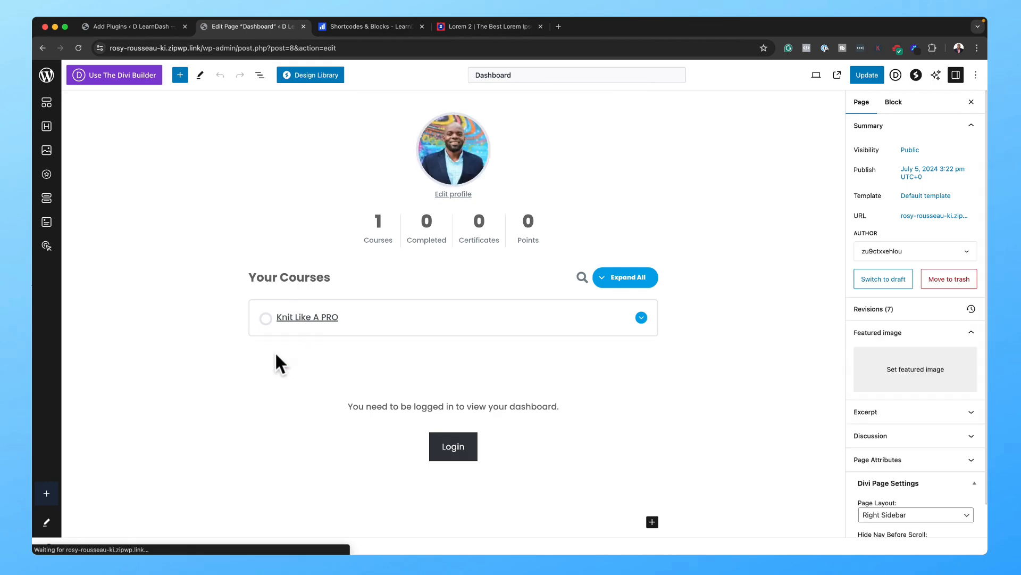
scroll(225, 427, "down", 1)
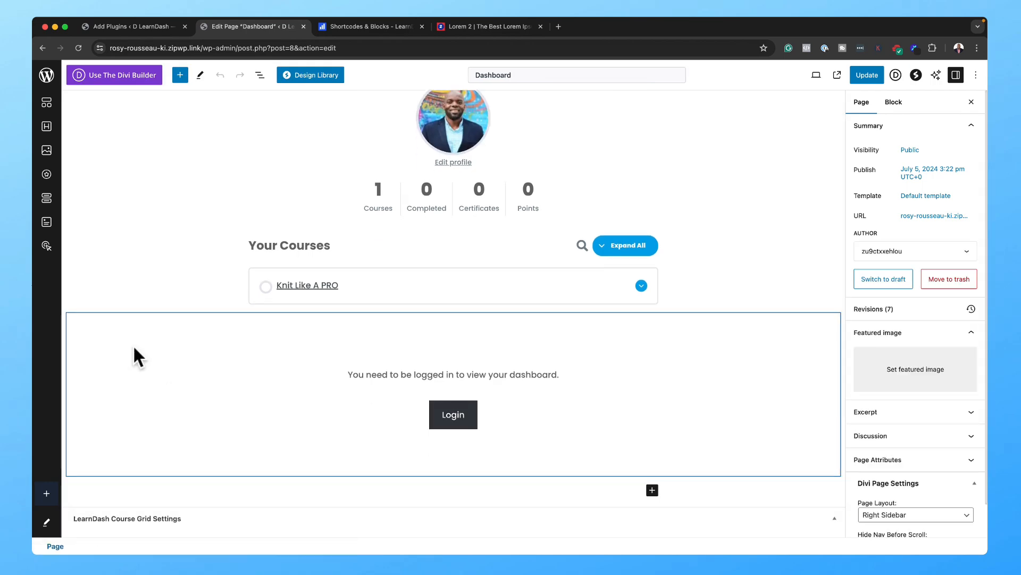
left_click(134, 330)
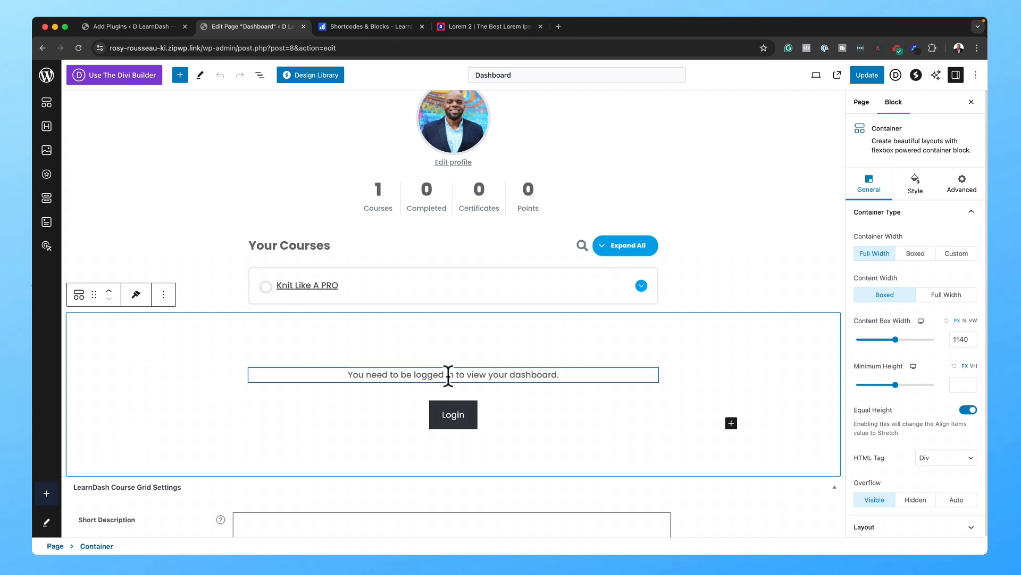
left_click(470, 423)
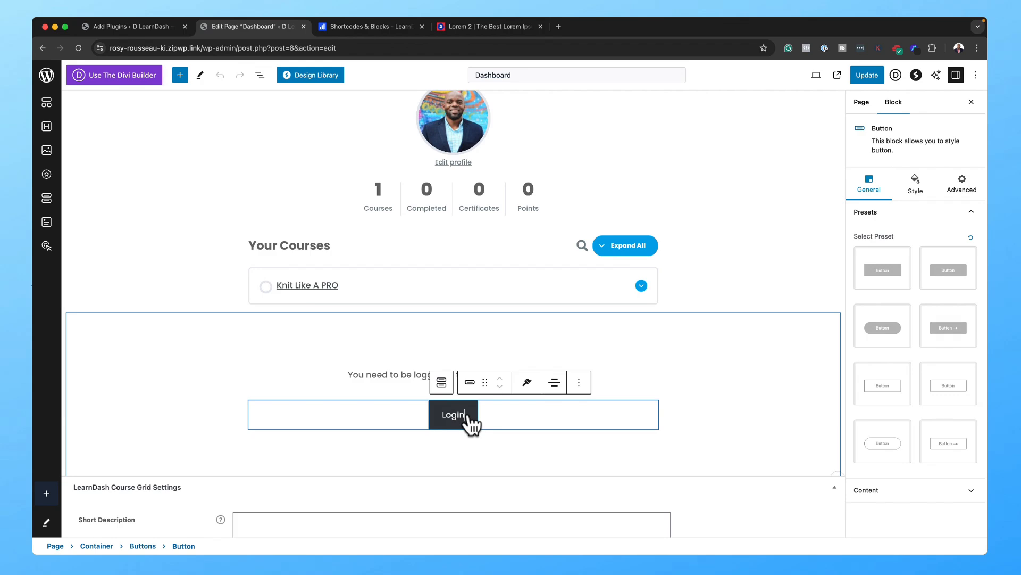
left_click(894, 497)
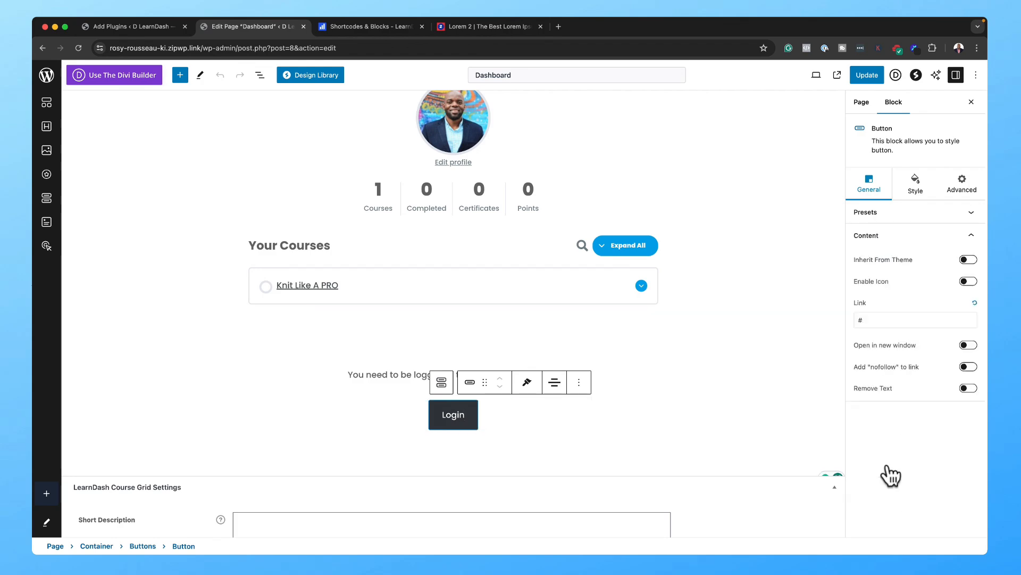
Step: Get the site's /login/ page address from another tab
left_click(169, 24)
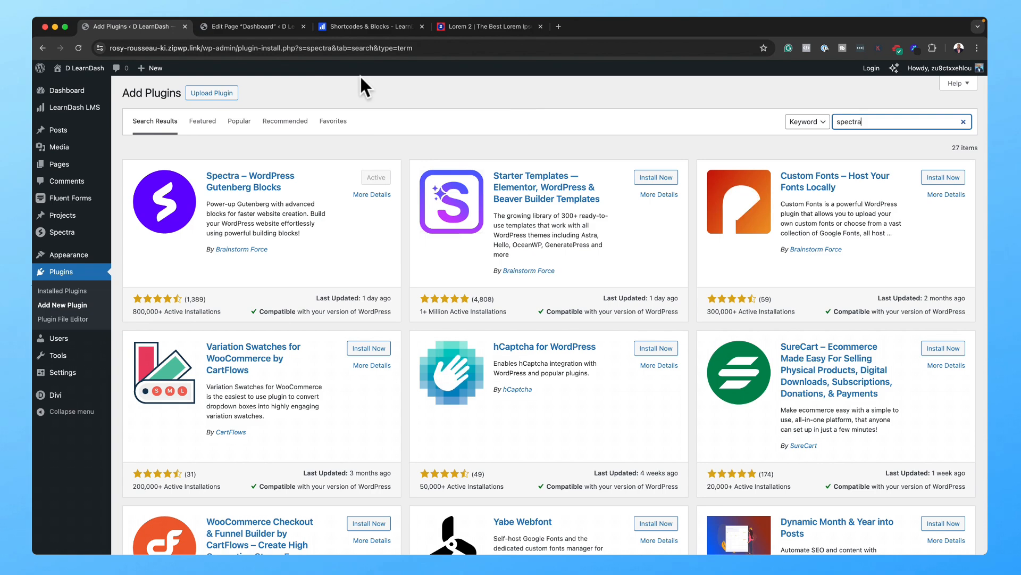
left_click_drag(204, 48, 645, 91)
key("BackSpace")
key("Return")
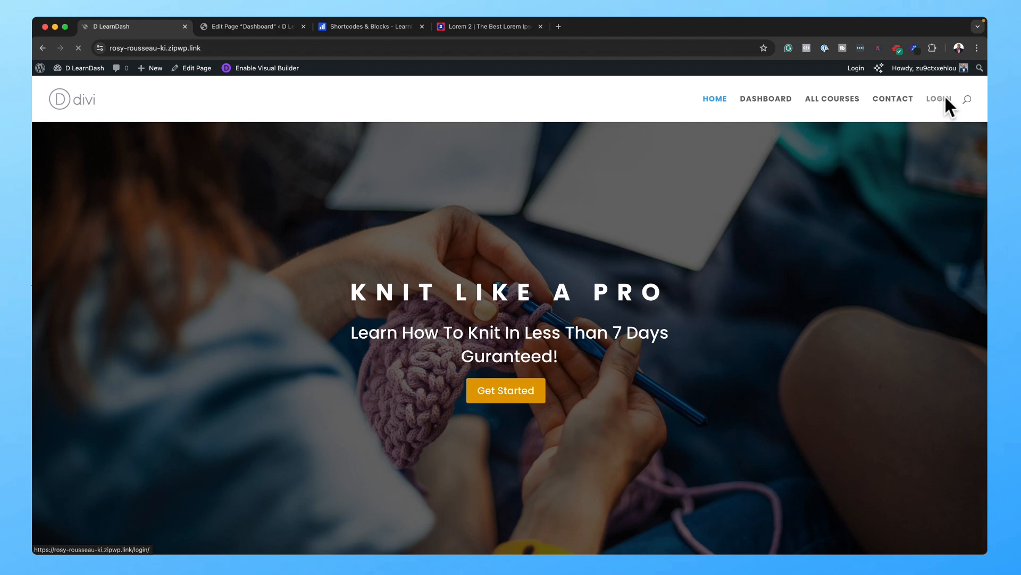
left_click(945, 98)
left_click(724, 47)
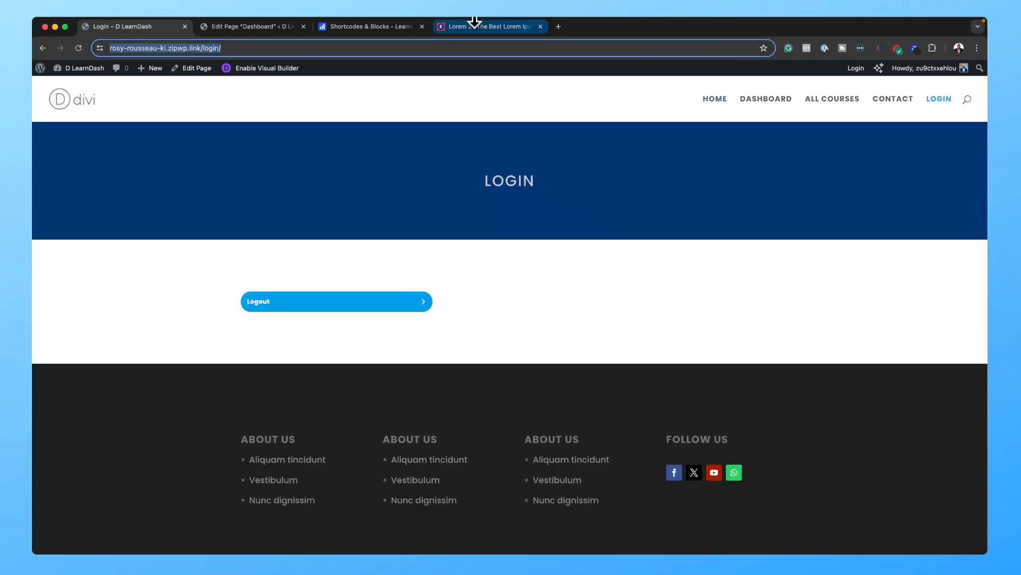
Step: Set the Login button's link to the /login/ address and update the page
left_click(237, 28)
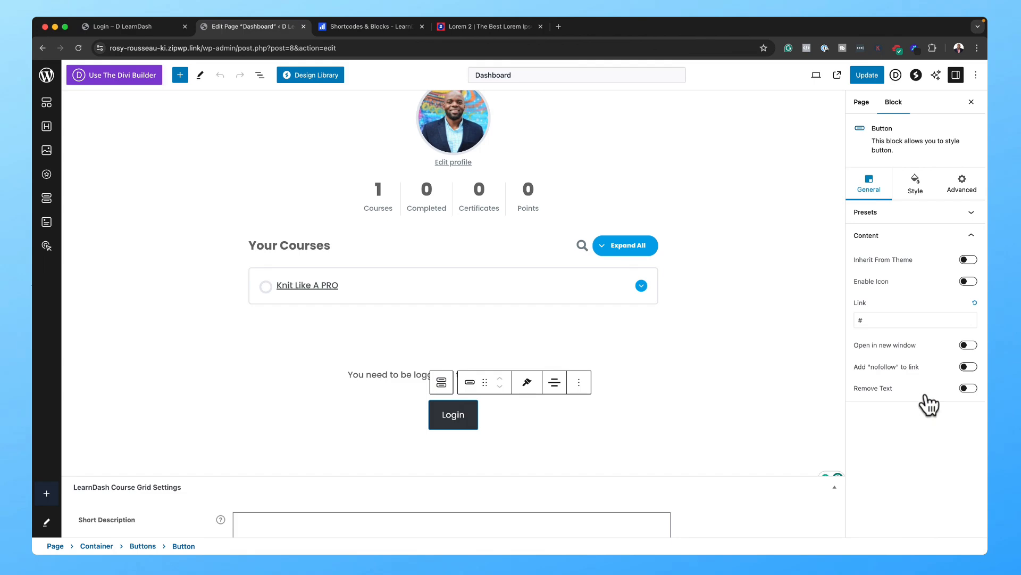
left_click(897, 324)
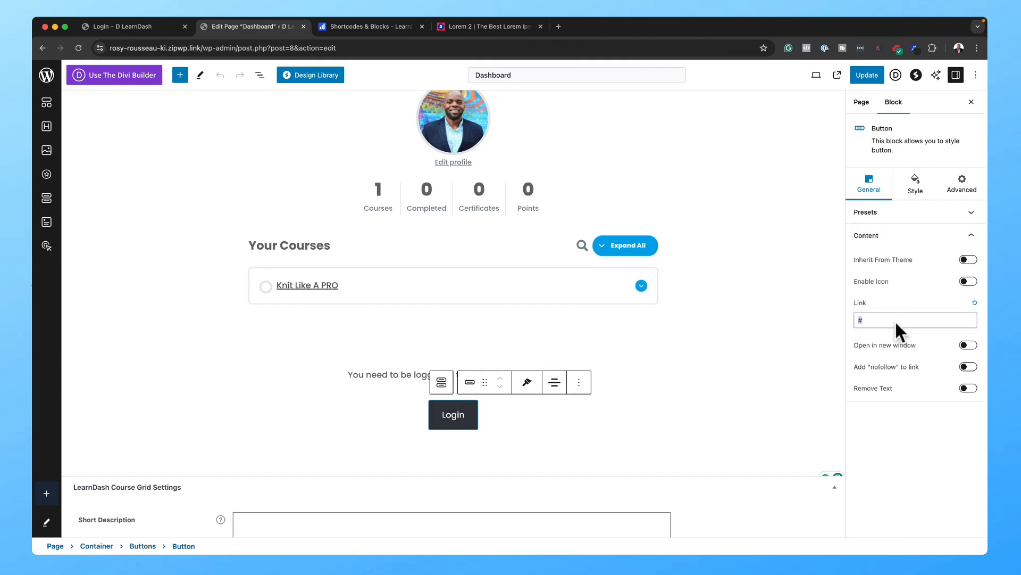
left_click(867, 75)
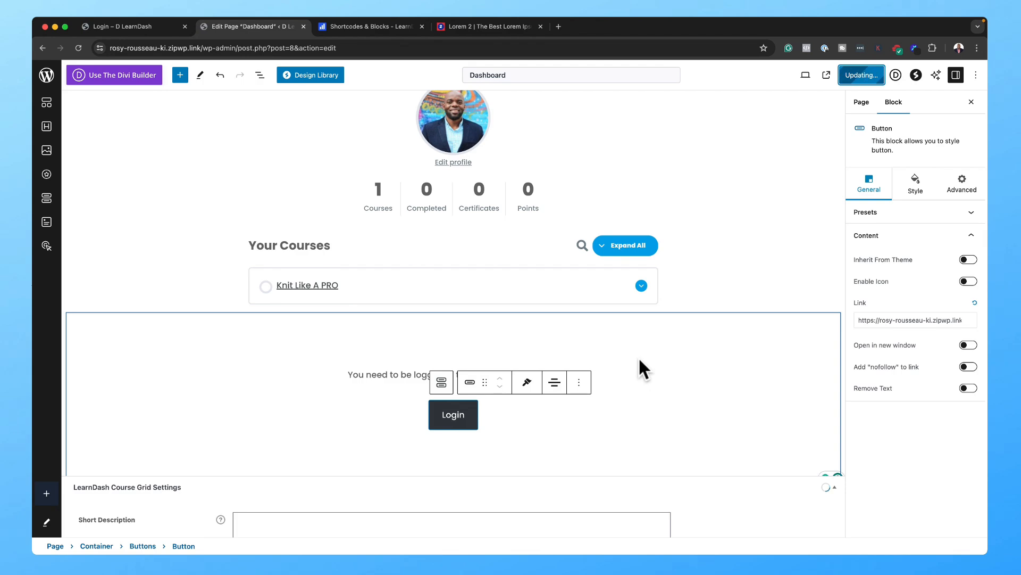
left_click(699, 327)
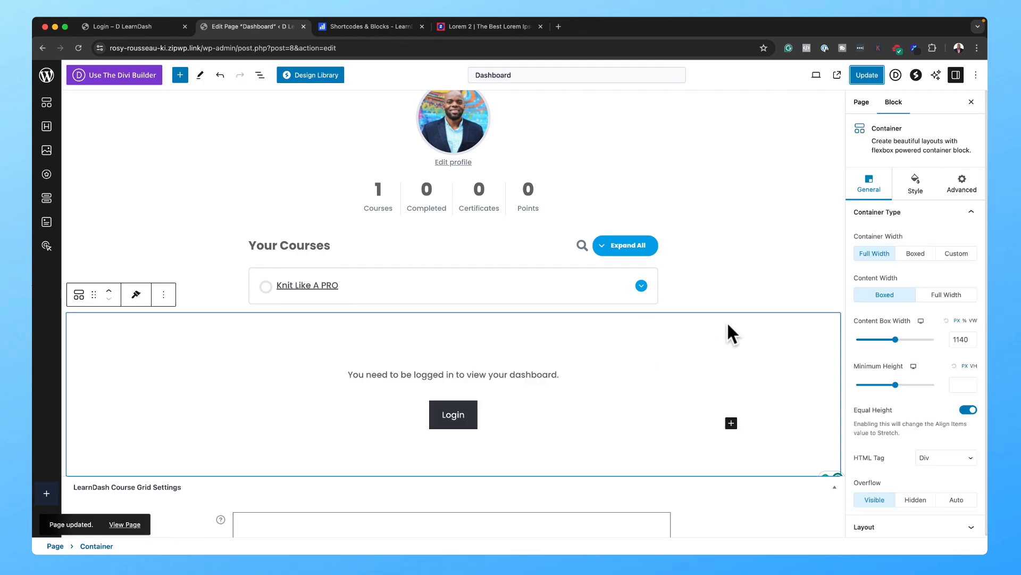
Step: Give the login prompt container a User State condition hiding it from logged-in users, update, and view the page
left_click(963, 187)
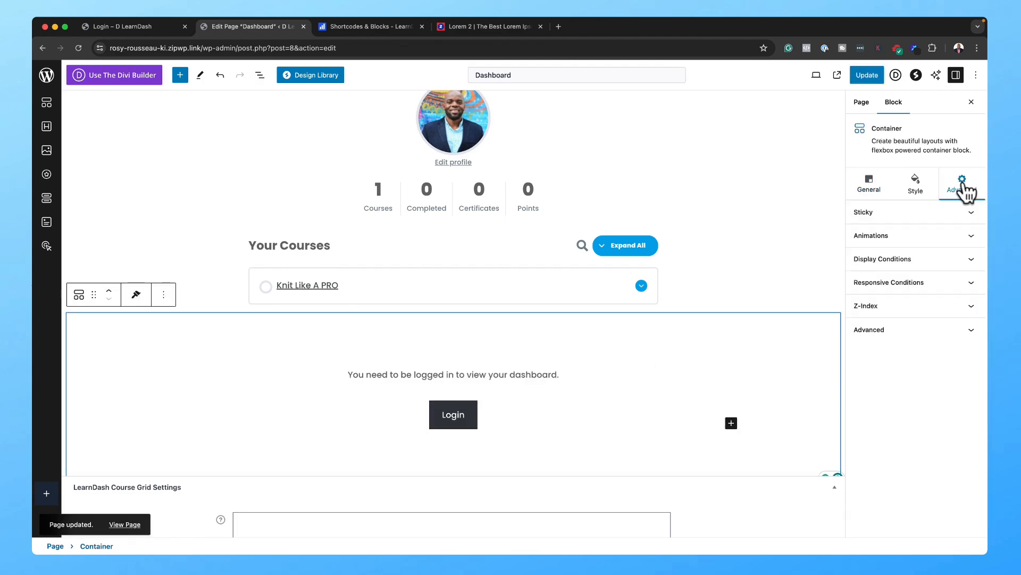
left_click(921, 261)
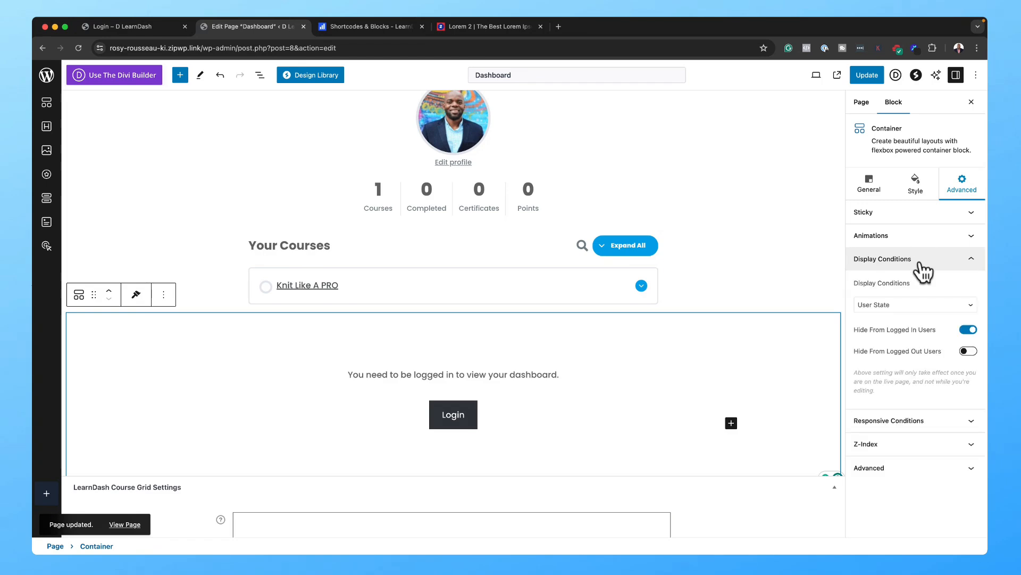
left_click(917, 305)
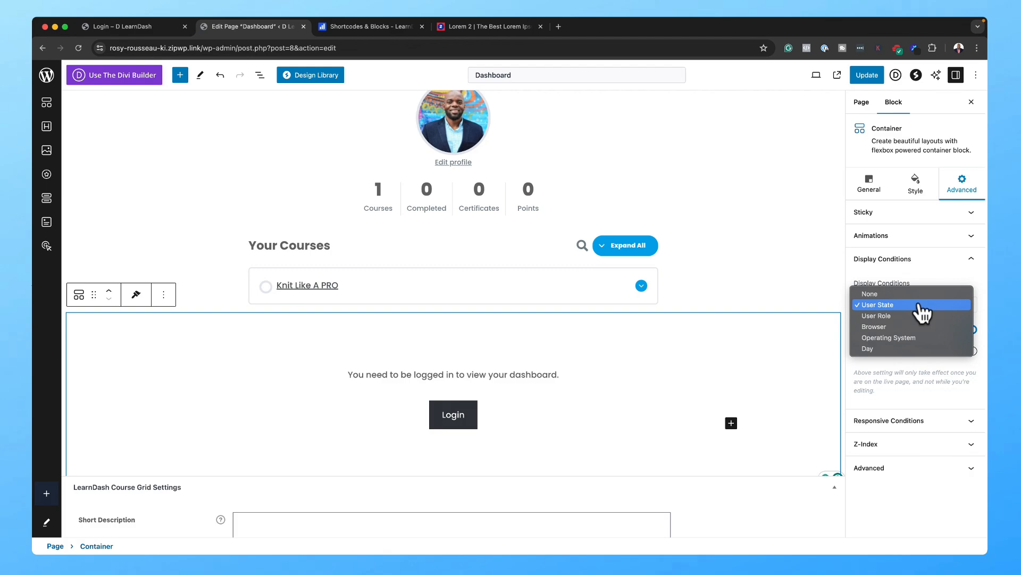
left_click(920, 305)
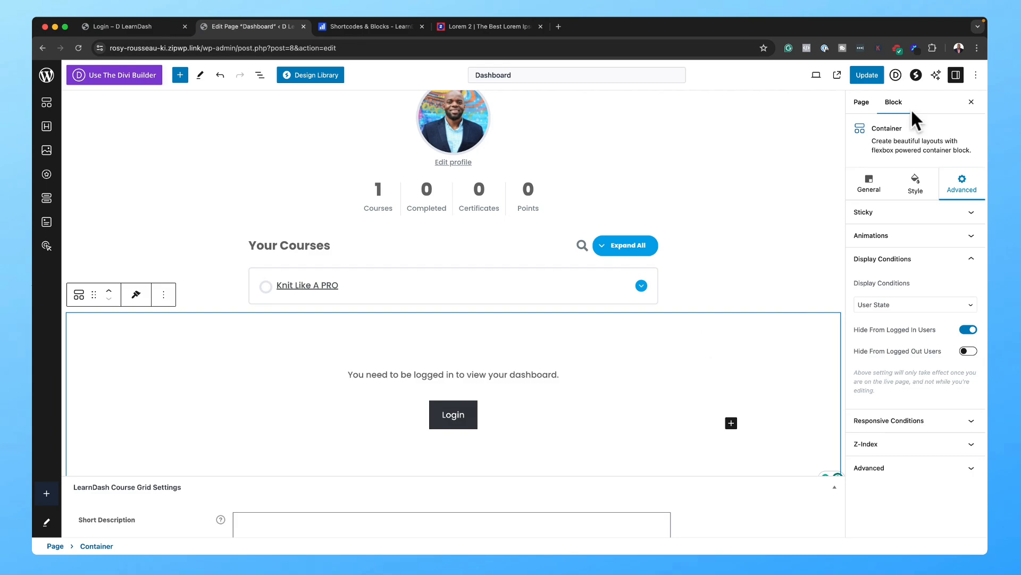
left_click(875, 78)
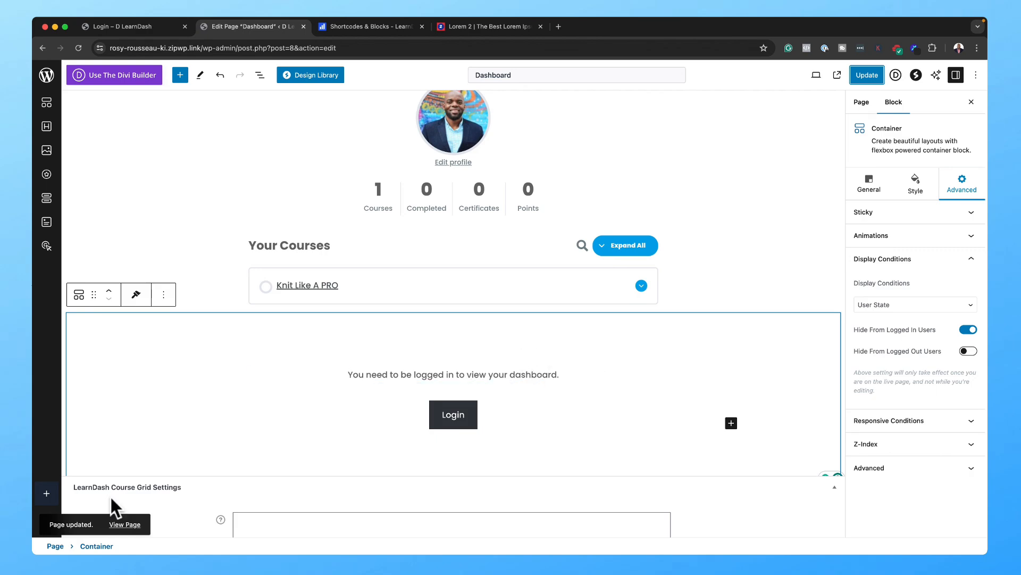
left_click(123, 524)
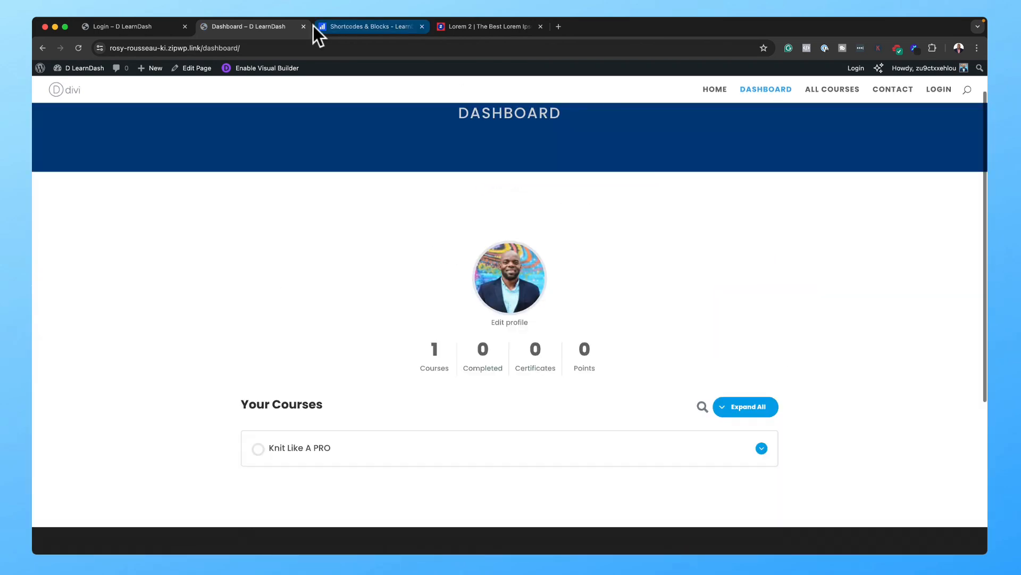
Step: Load the Dashboard page address in a new incognito window as a logged-out visitor
left_click(290, 47)
key("super+c")
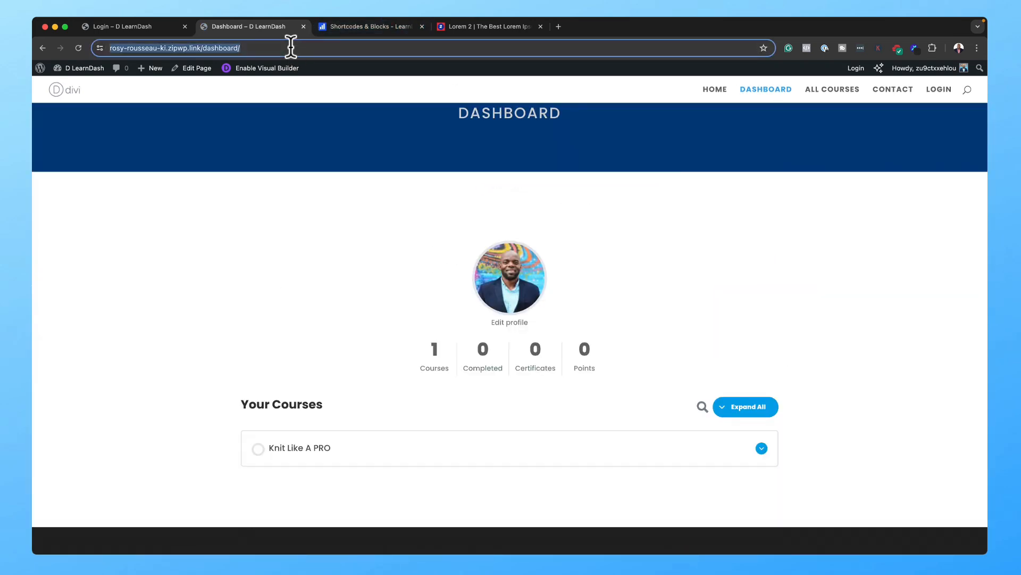
left_click(124, 22)
left_click(158, 59)
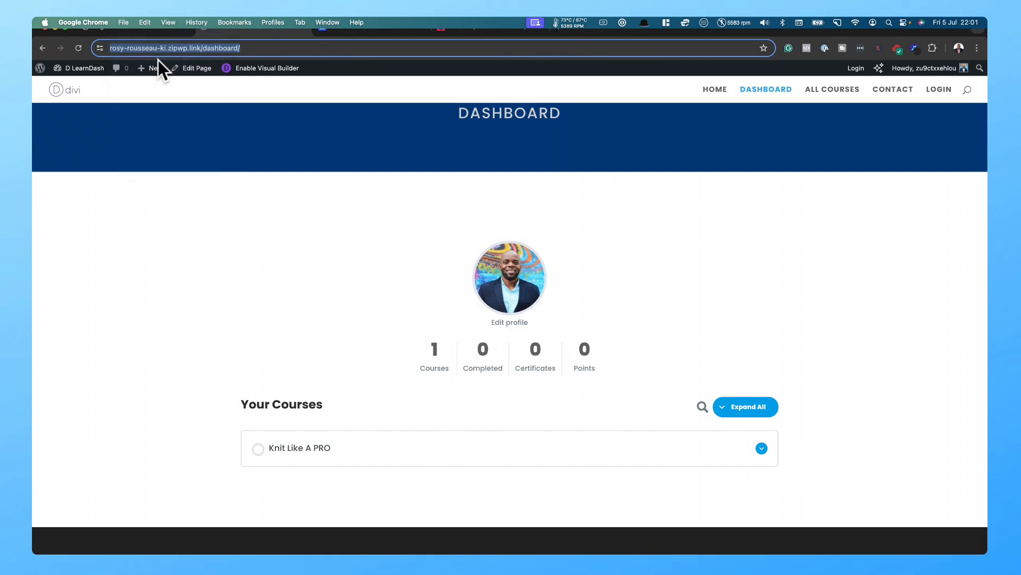
key("super+v")
key("Return")
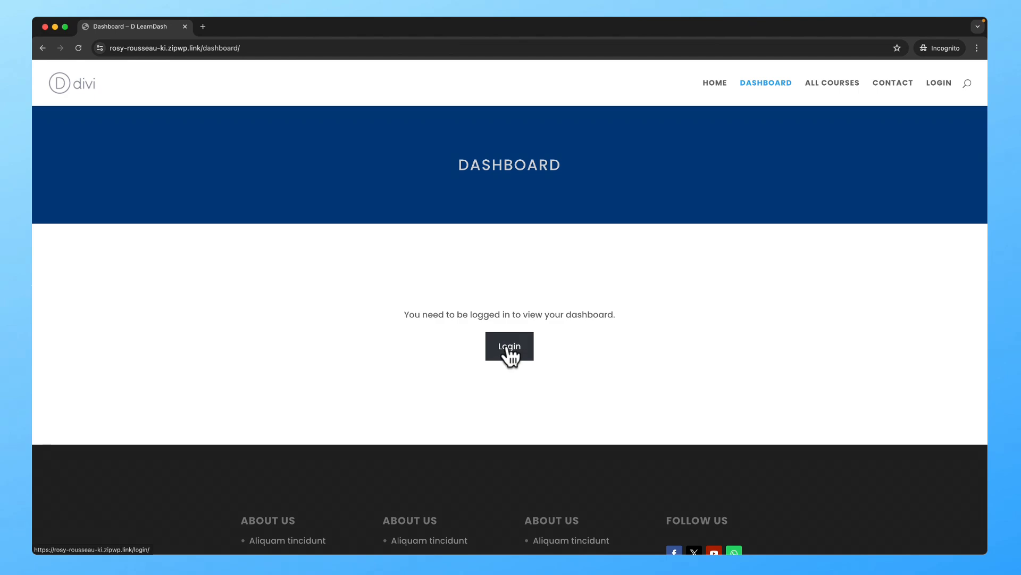
Step: Follow the Login prompt to the login form, close it, and reopen the Dashboard page editor
left_click(508, 347)
left_click(356, 279)
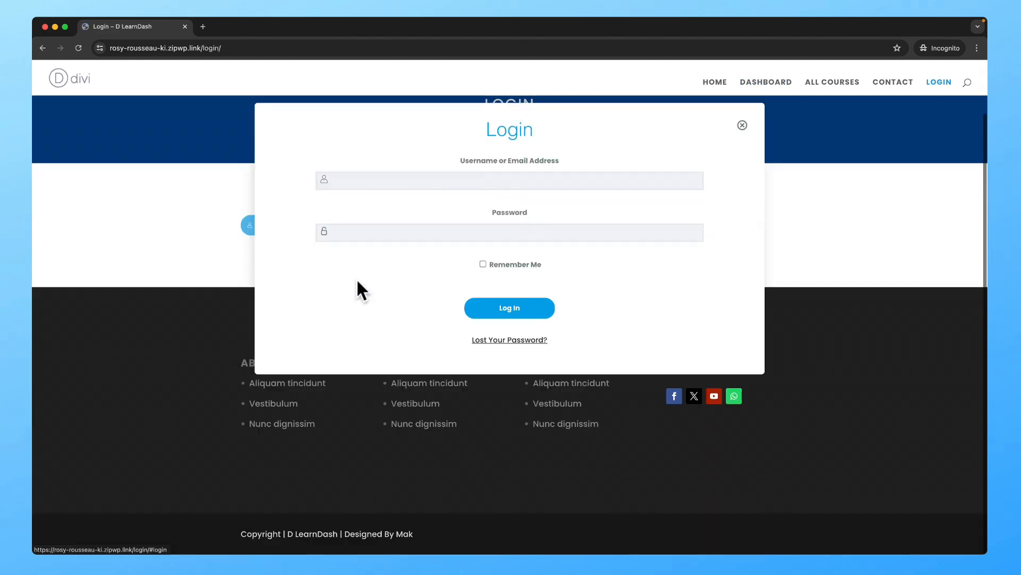
left_click(447, 173)
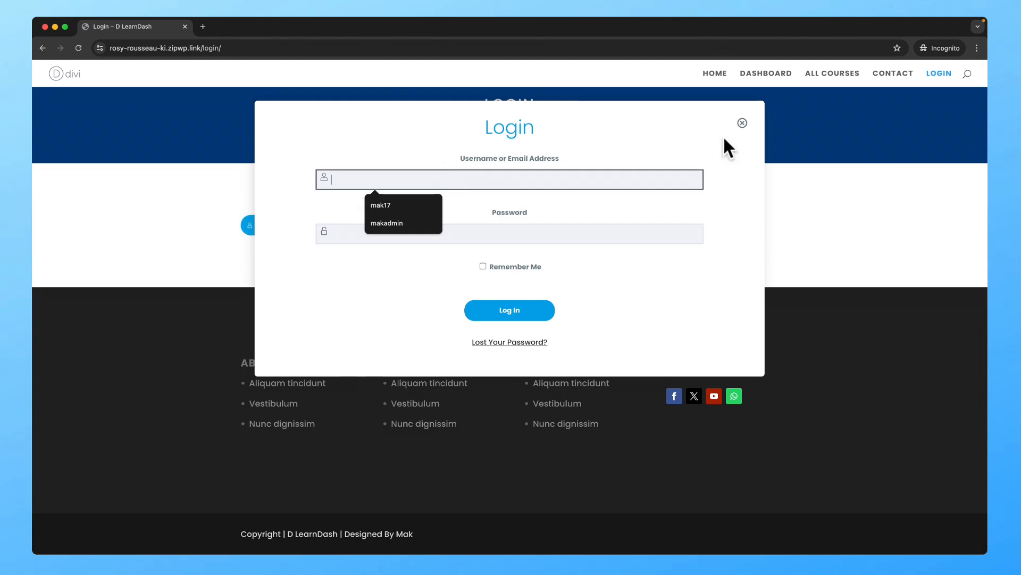
left_click(742, 124)
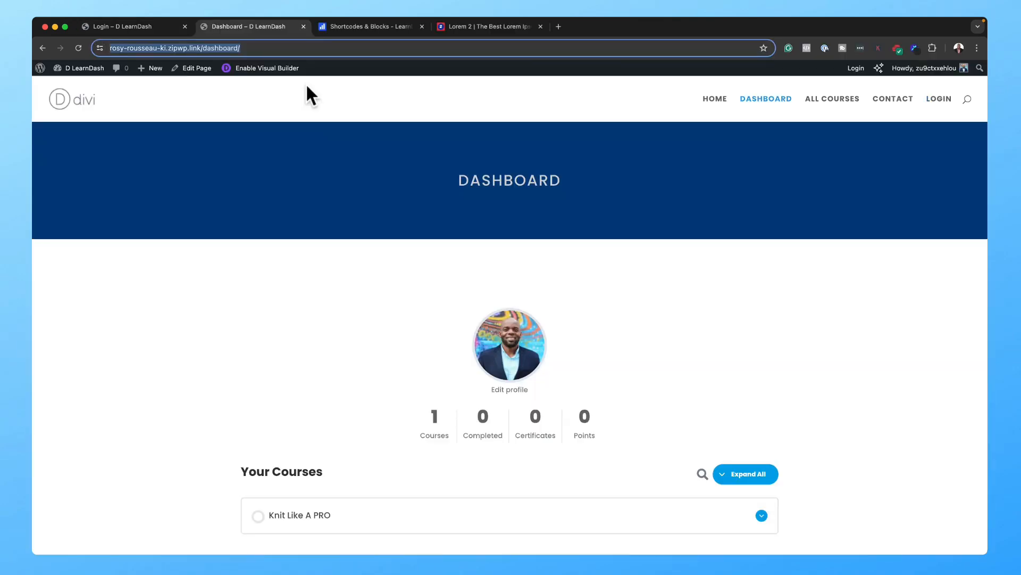
left_click(204, 71)
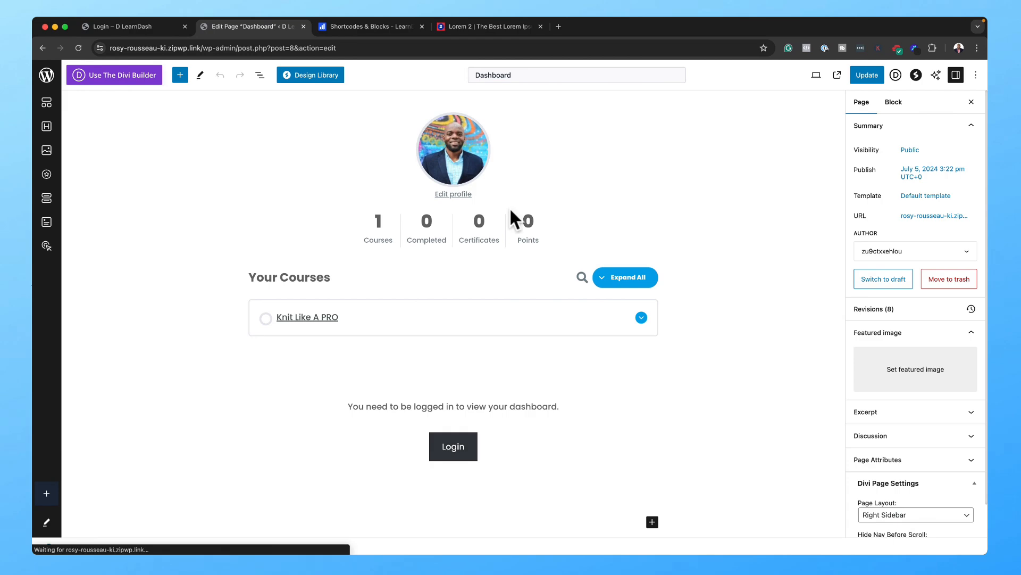
Step: Search the block inserter below the Profile block for 'learnda', then clear and dismiss it
left_click(621, 191)
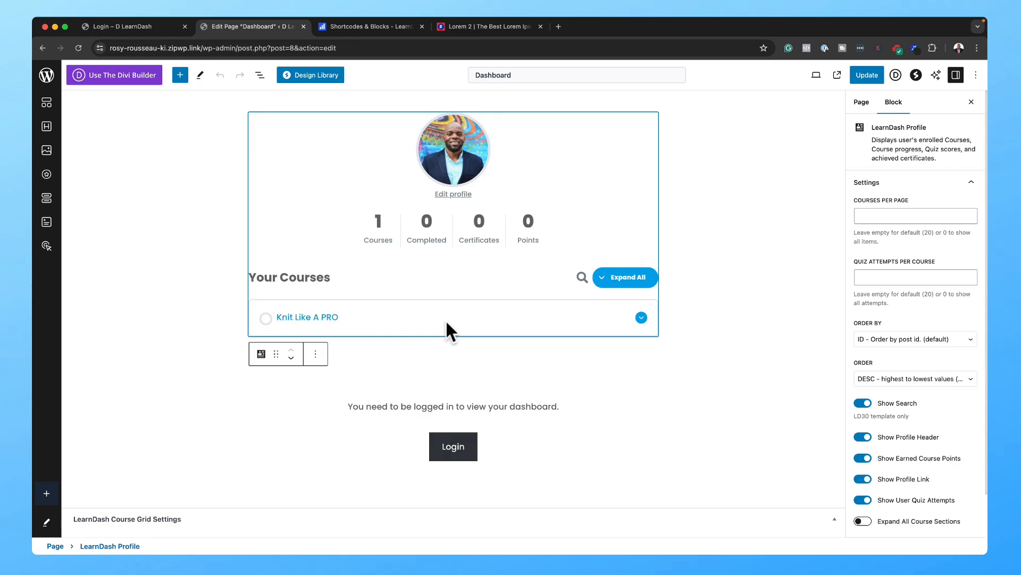
left_click(454, 339)
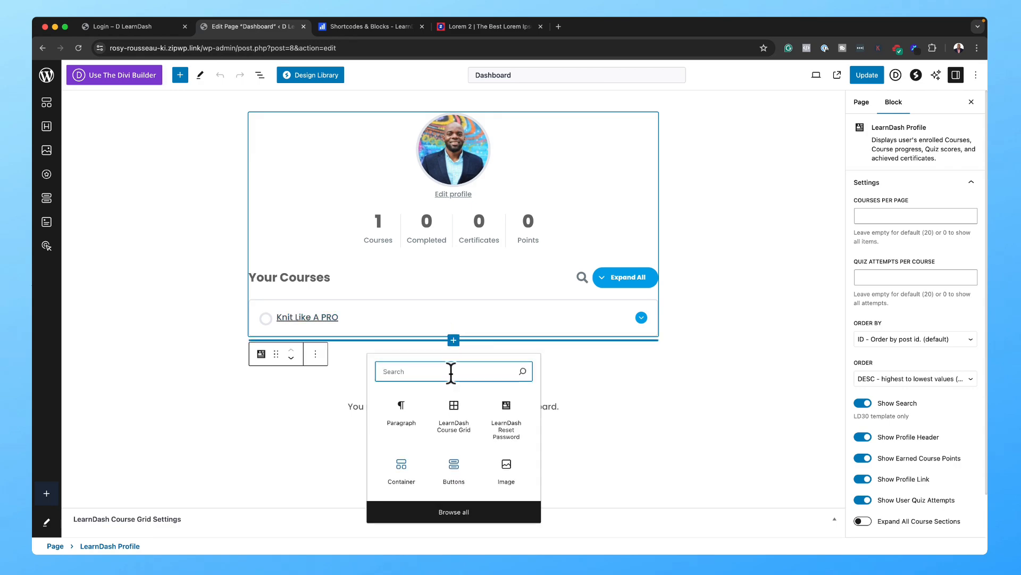
type("learnda")
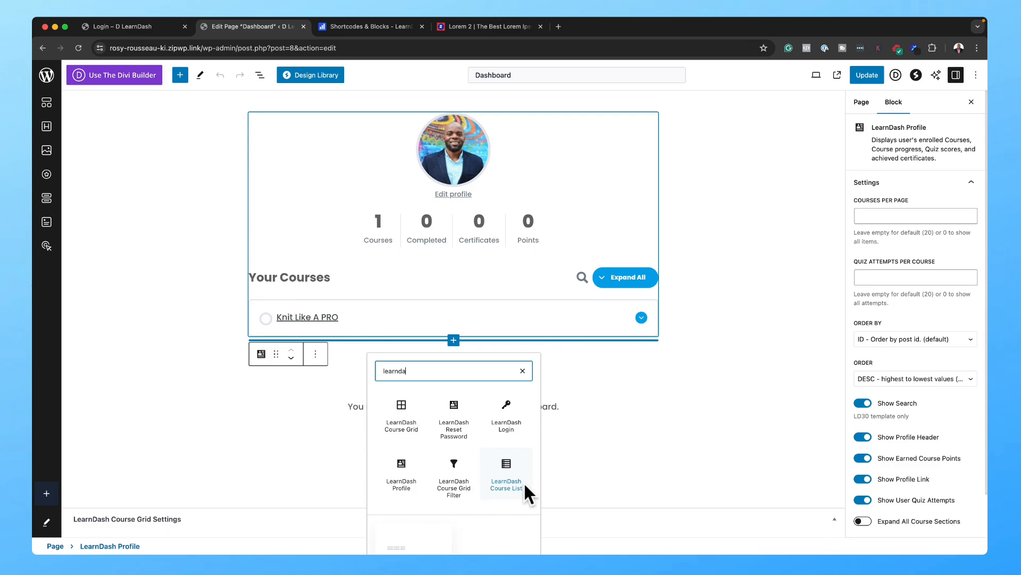
left_click(523, 372)
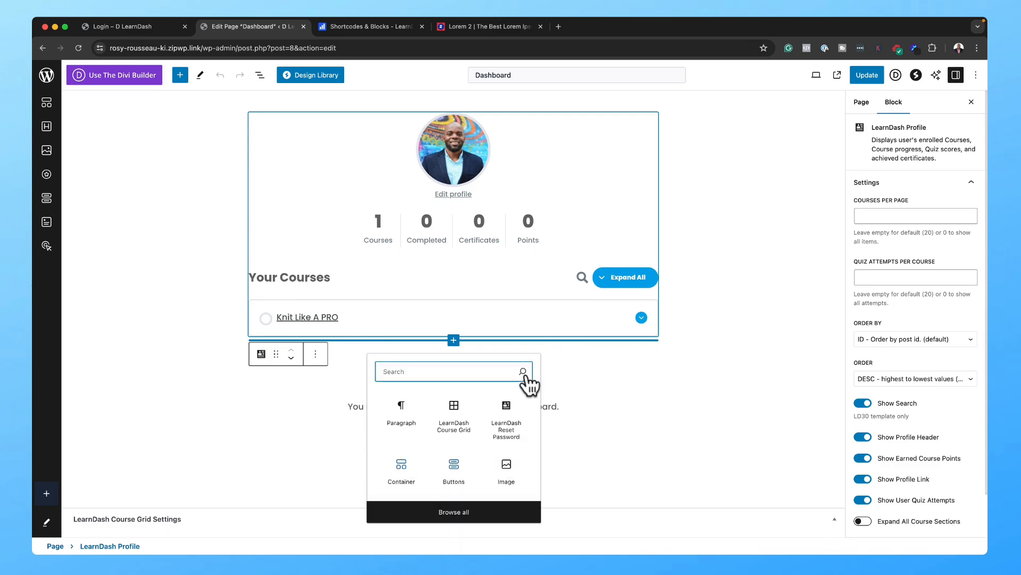
key("Escape")
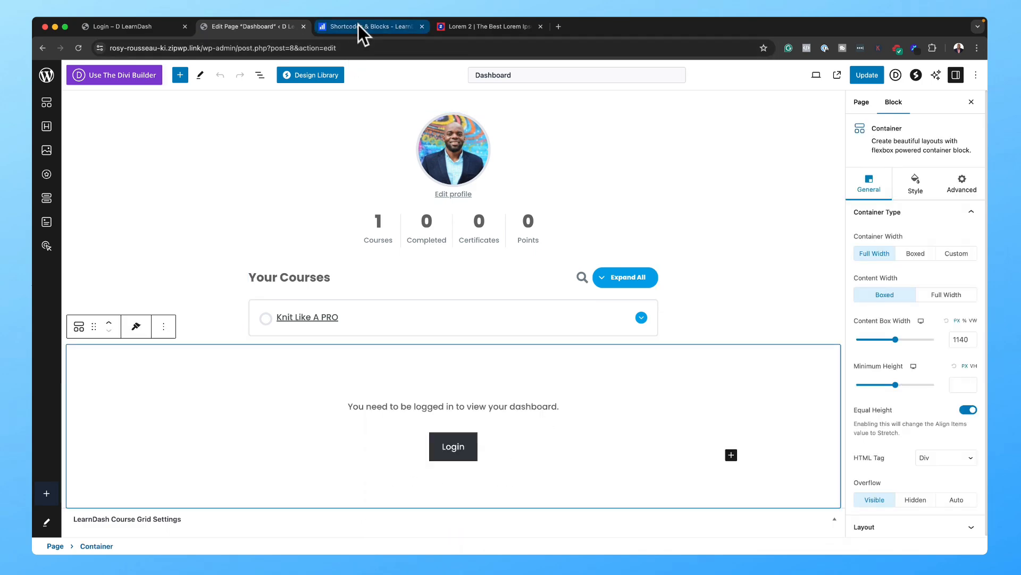
Step: Select the [ld_user_course_points] shortcode in the LearnDash Shortcodes & Blocks docs
left_click(359, 26)
scroll(562, 438, "up", 2)
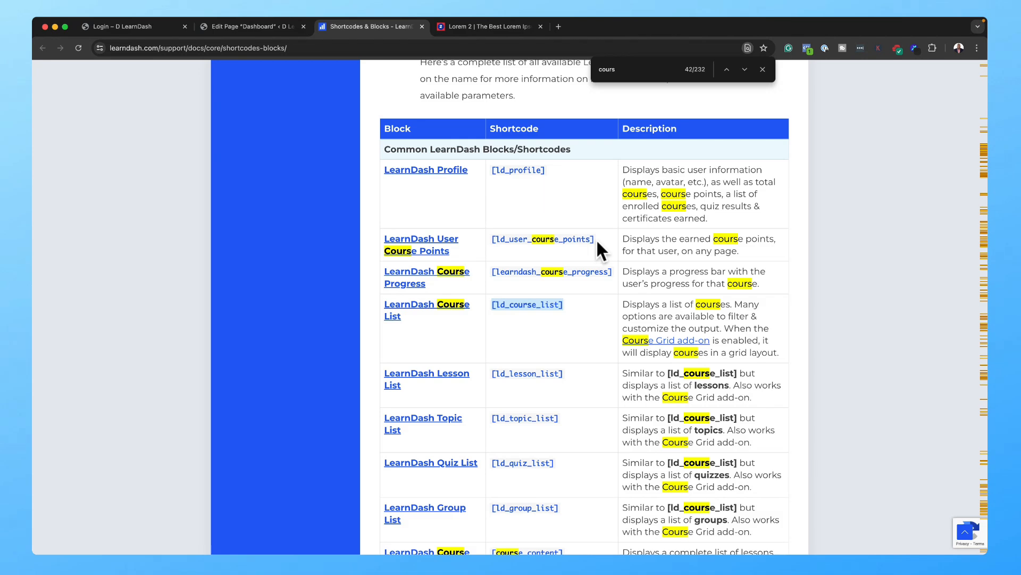
left_click(514, 241)
left_click_drag(594, 237, 493, 241)
key("super+c")
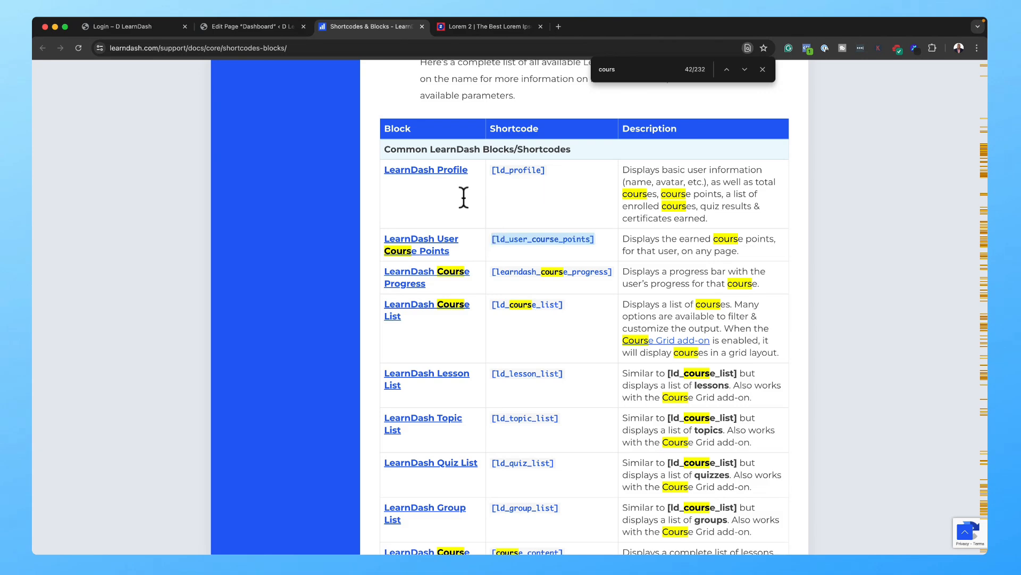
Step: Add a Shortcode block with [ld_user_course_points] and move it above the Profile block
left_click(229, 27)
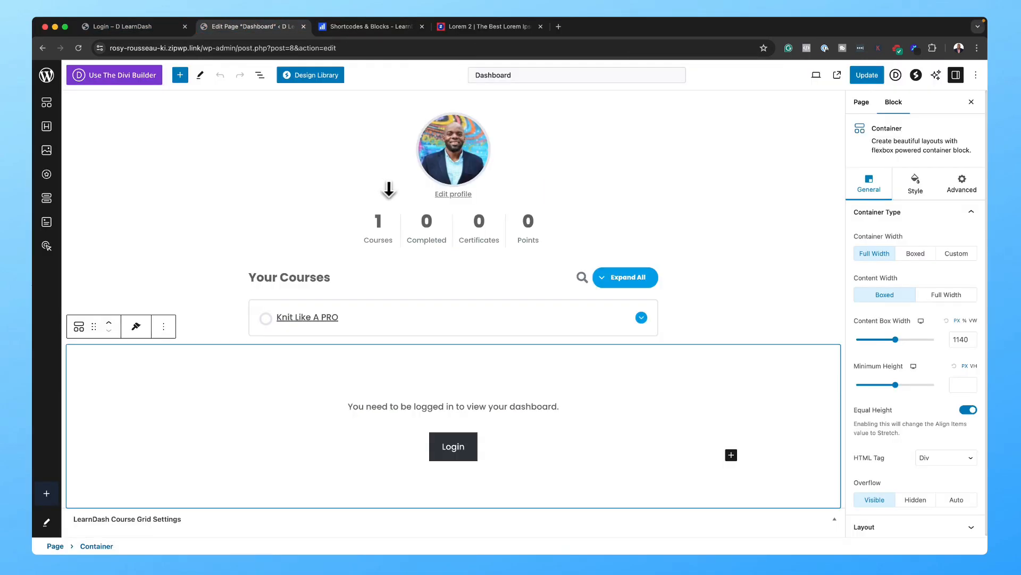
left_click(583, 202)
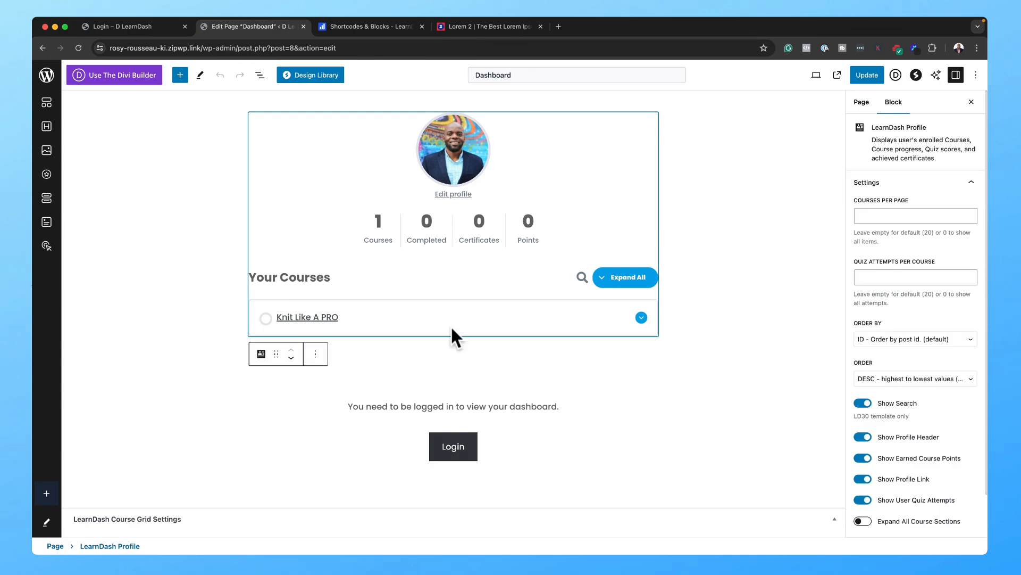
left_click(453, 340)
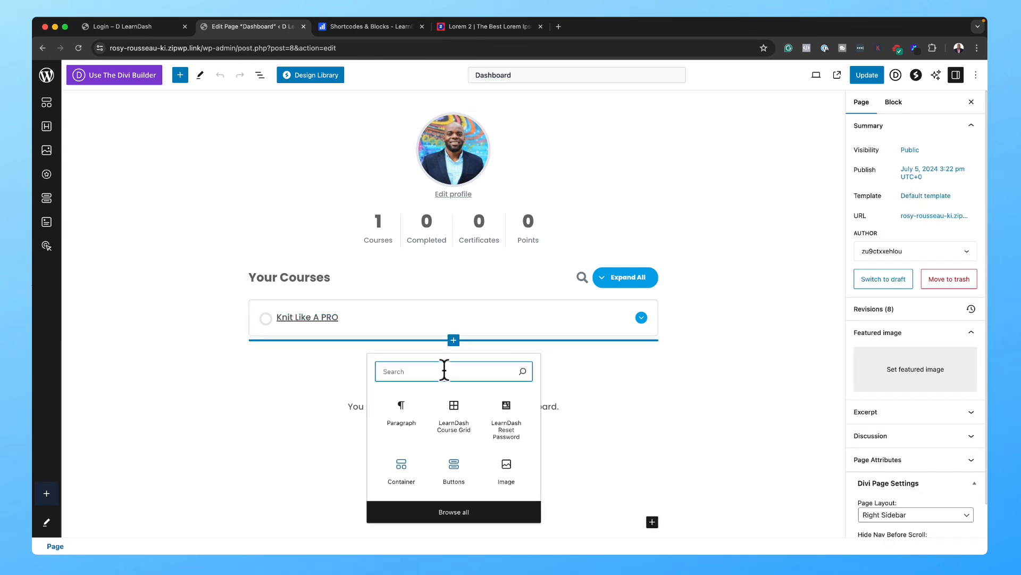
type("code")
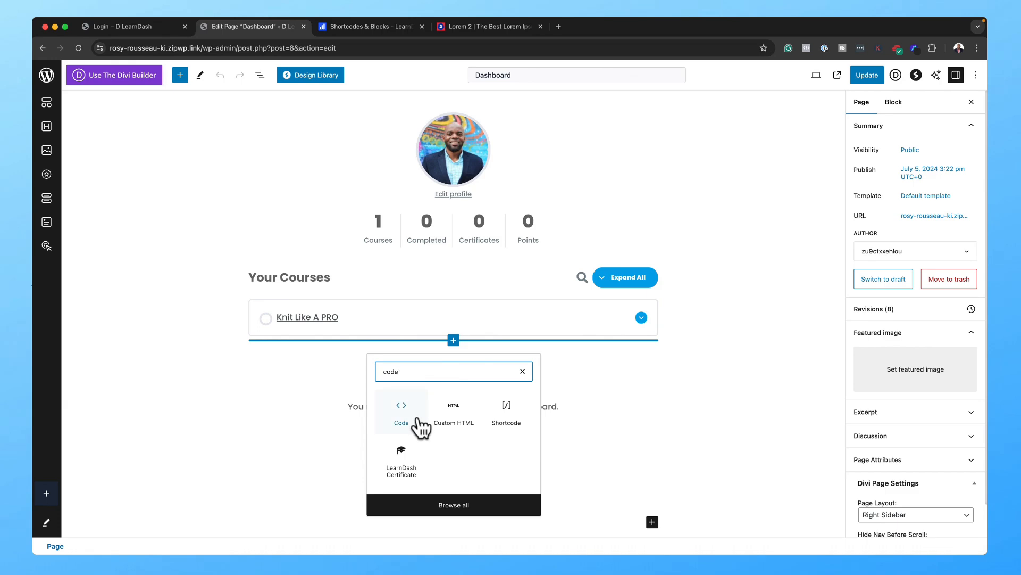
left_click(508, 409)
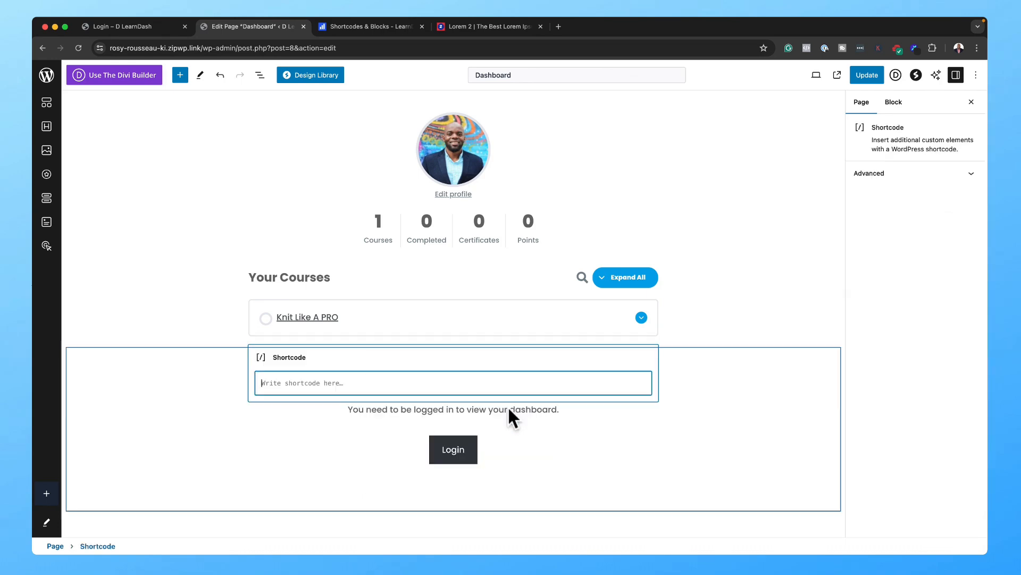
key("super+v")
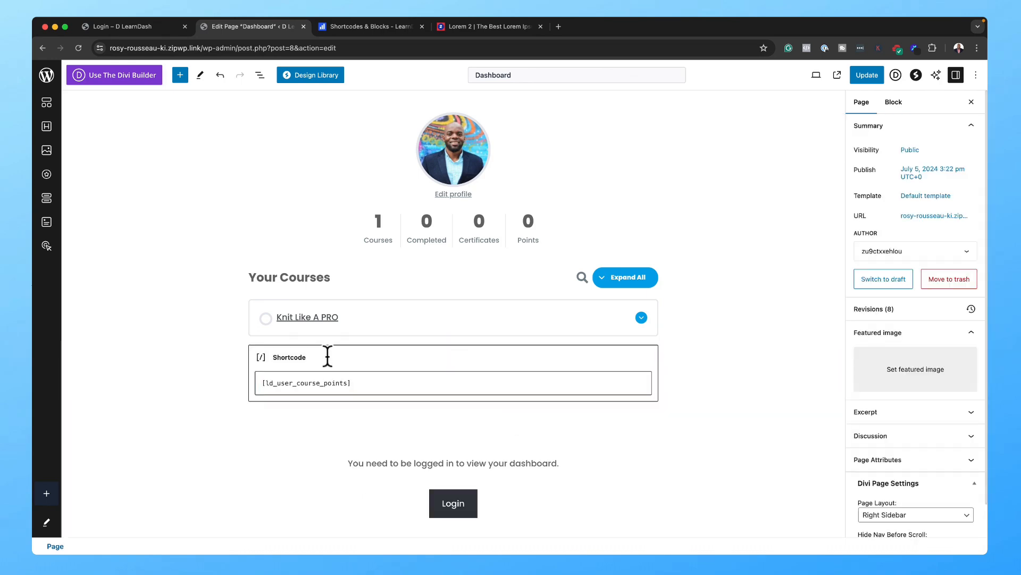
left_click(328, 356)
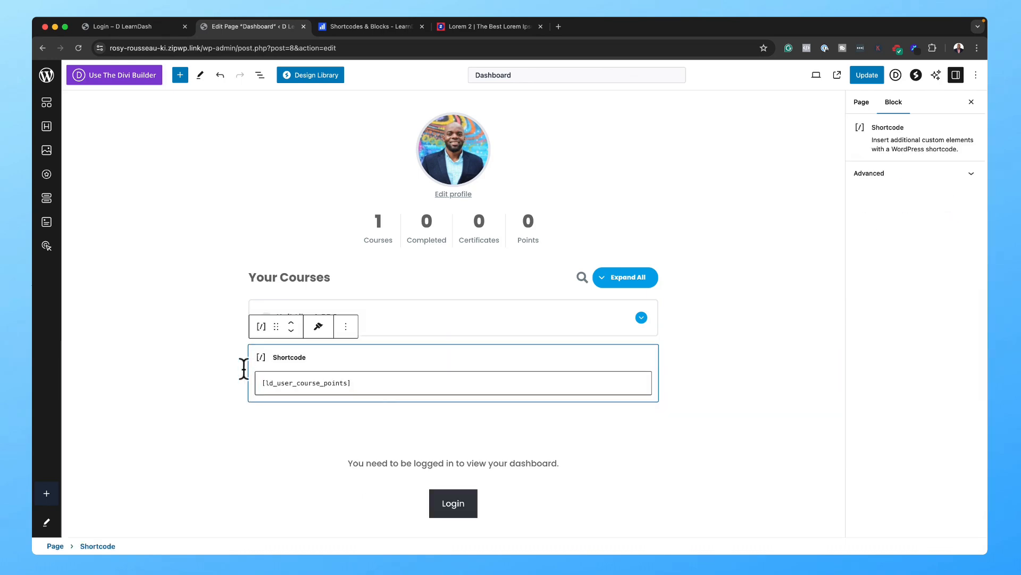
left_click(292, 321)
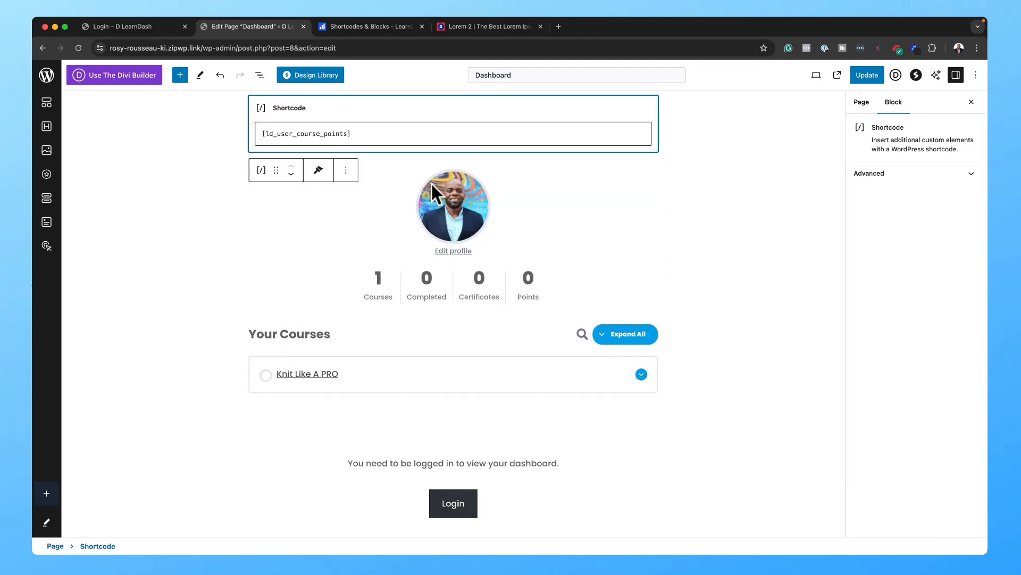
Step: Update the Dashboard page and check the live page shows Earned Course Points: 0
left_click(868, 76)
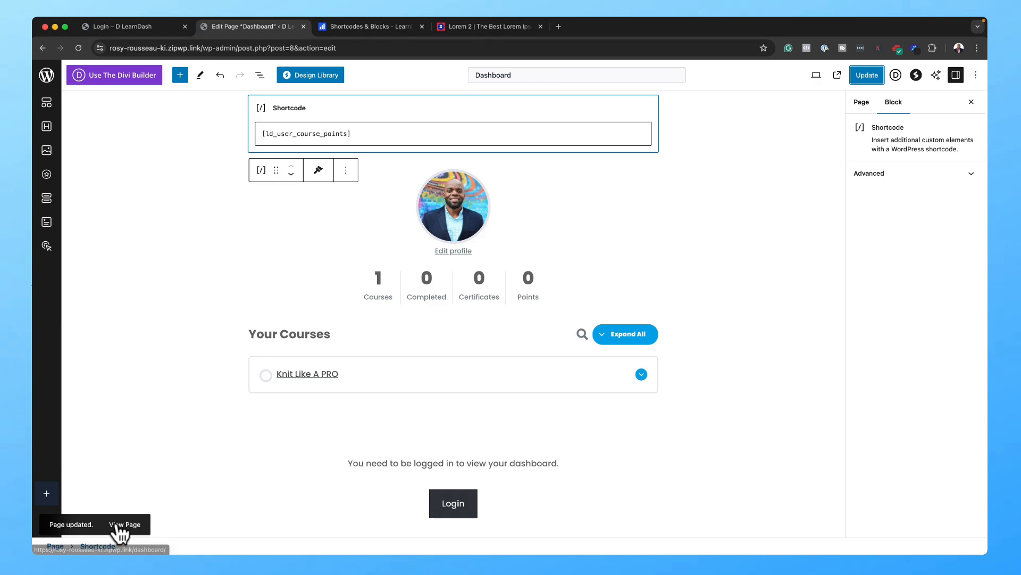
left_click(117, 524)
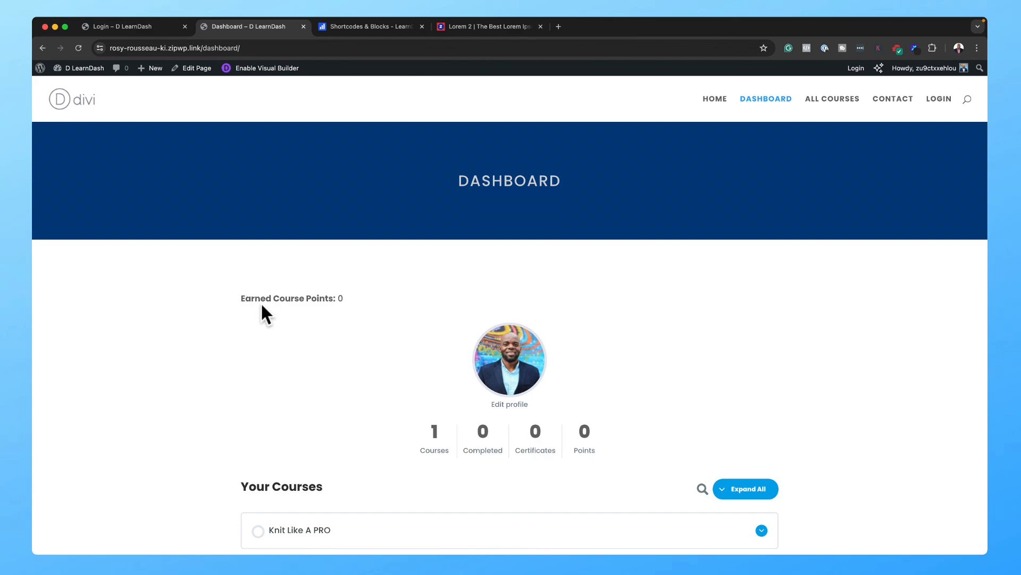
scroll(556, 311, "down", 6)
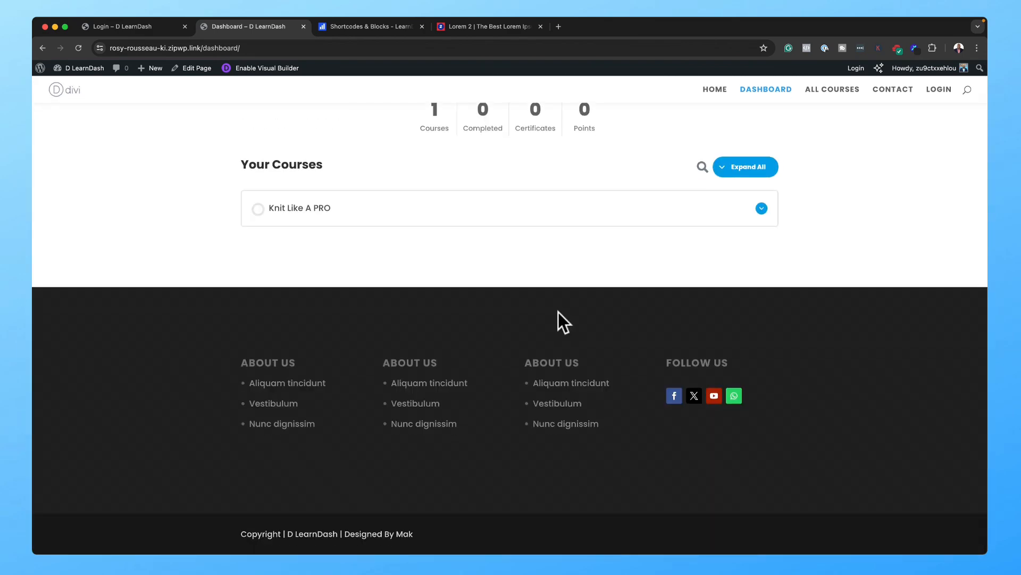
scroll(558, 311, "up", 3)
scroll(559, 305, "up", 3)
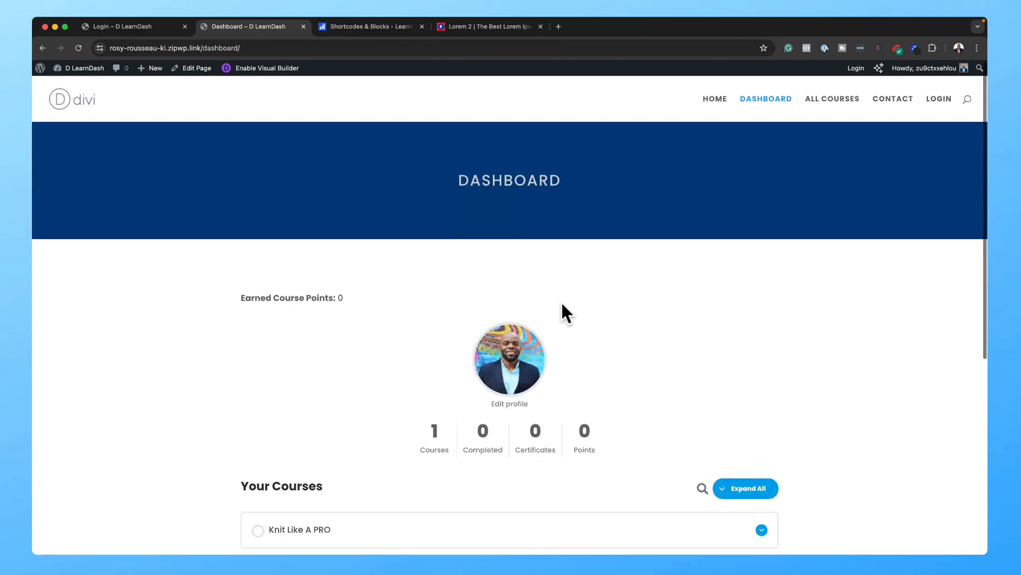